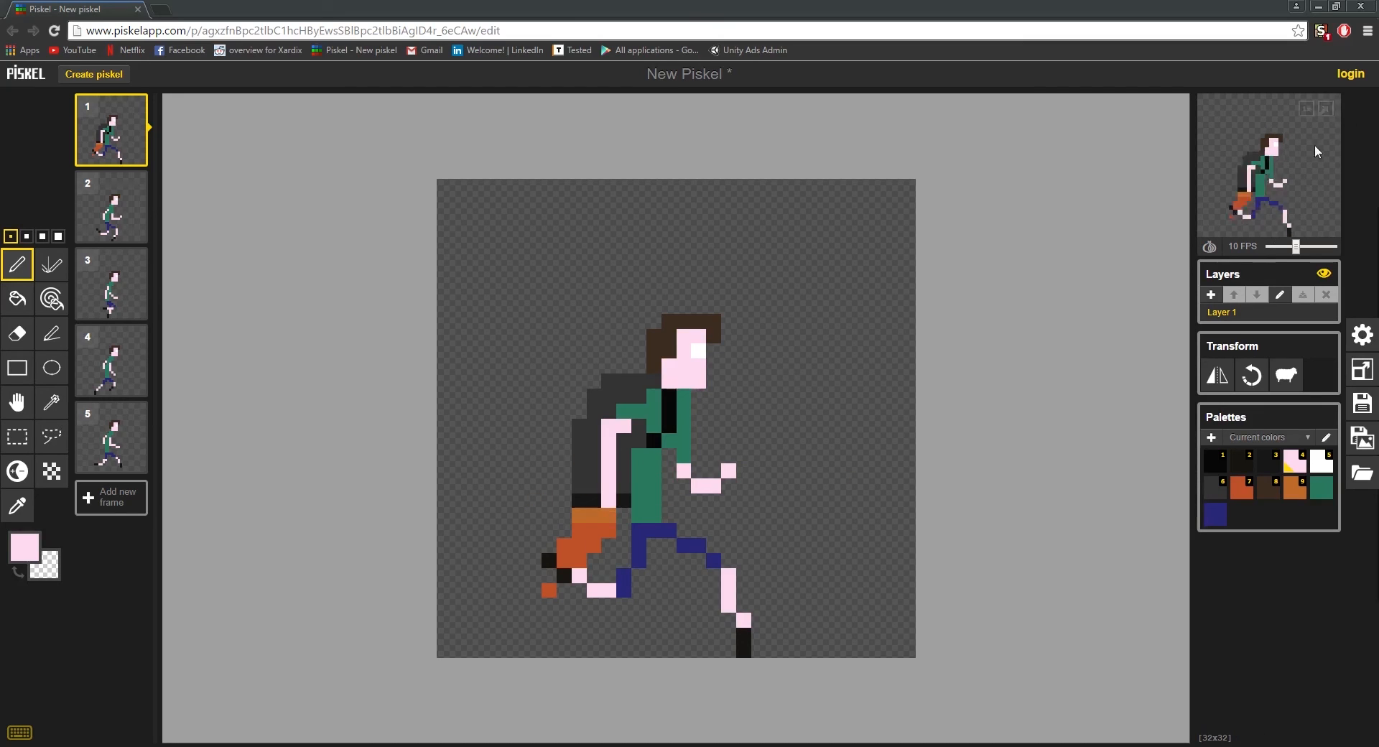
Look at the run cycle reference image in the other browser window, and return to the sprite editor
mouse_move(1272, 173)
key("alt+Tab")
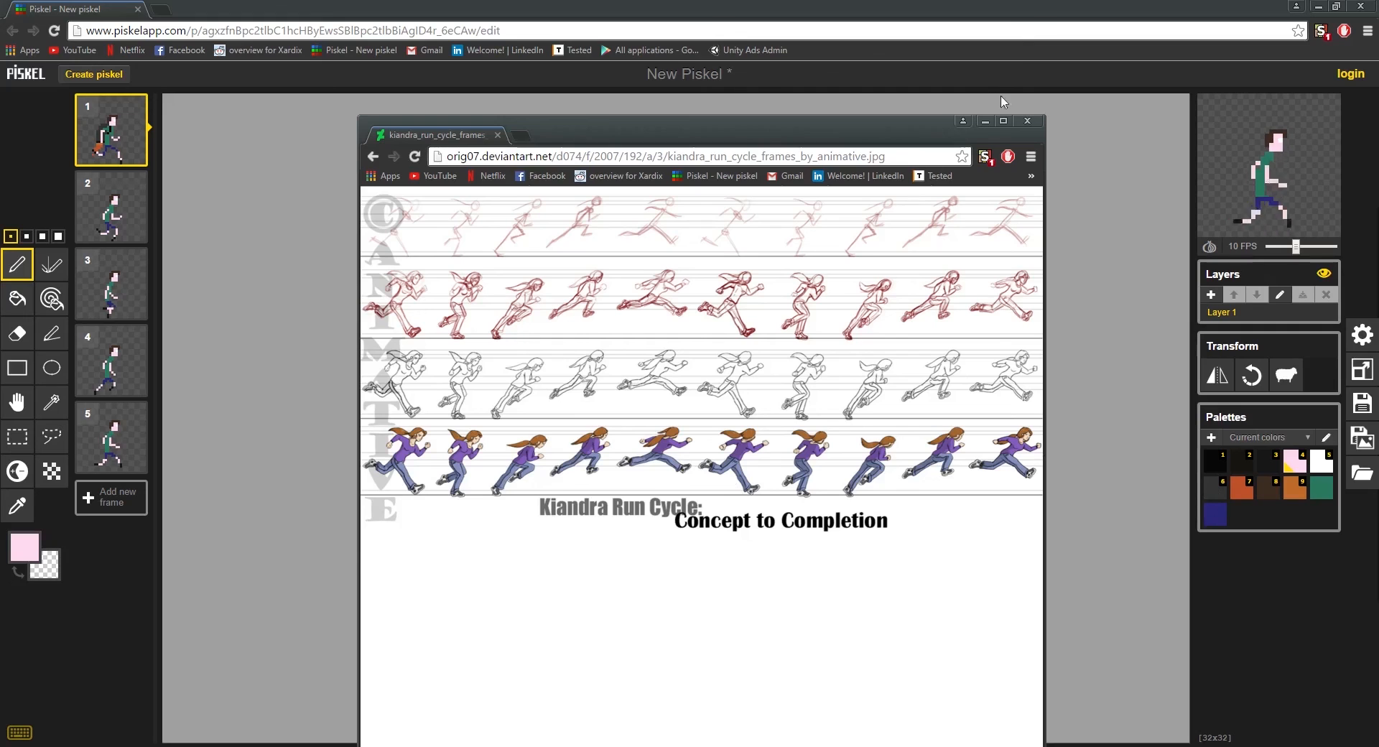
left_click(985, 121)
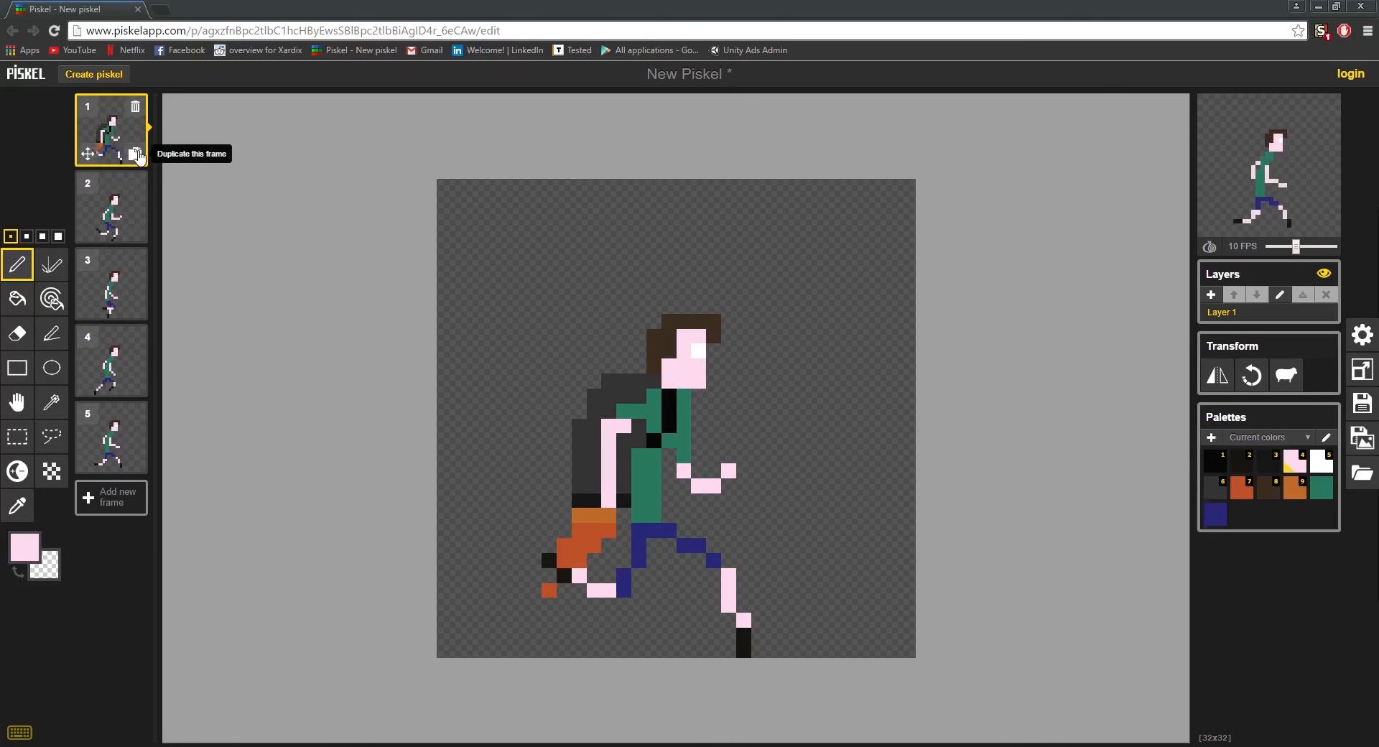
Duplicate frames 1 and 2 and move the copies to the end of the animation in that order
left_click(136, 156)
left_click_drag(119, 216, 126, 530)
left_click(103, 254)
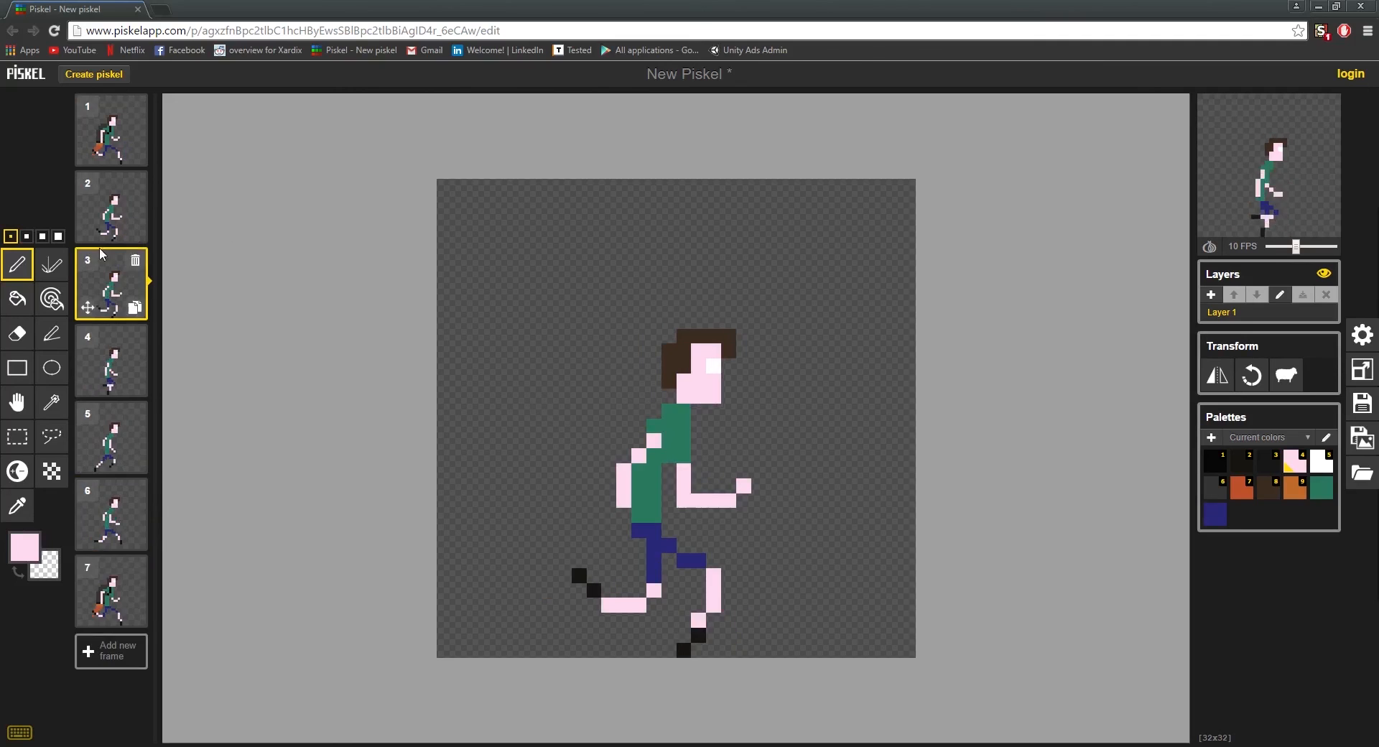
left_click_drag(103, 254, 112, 596)
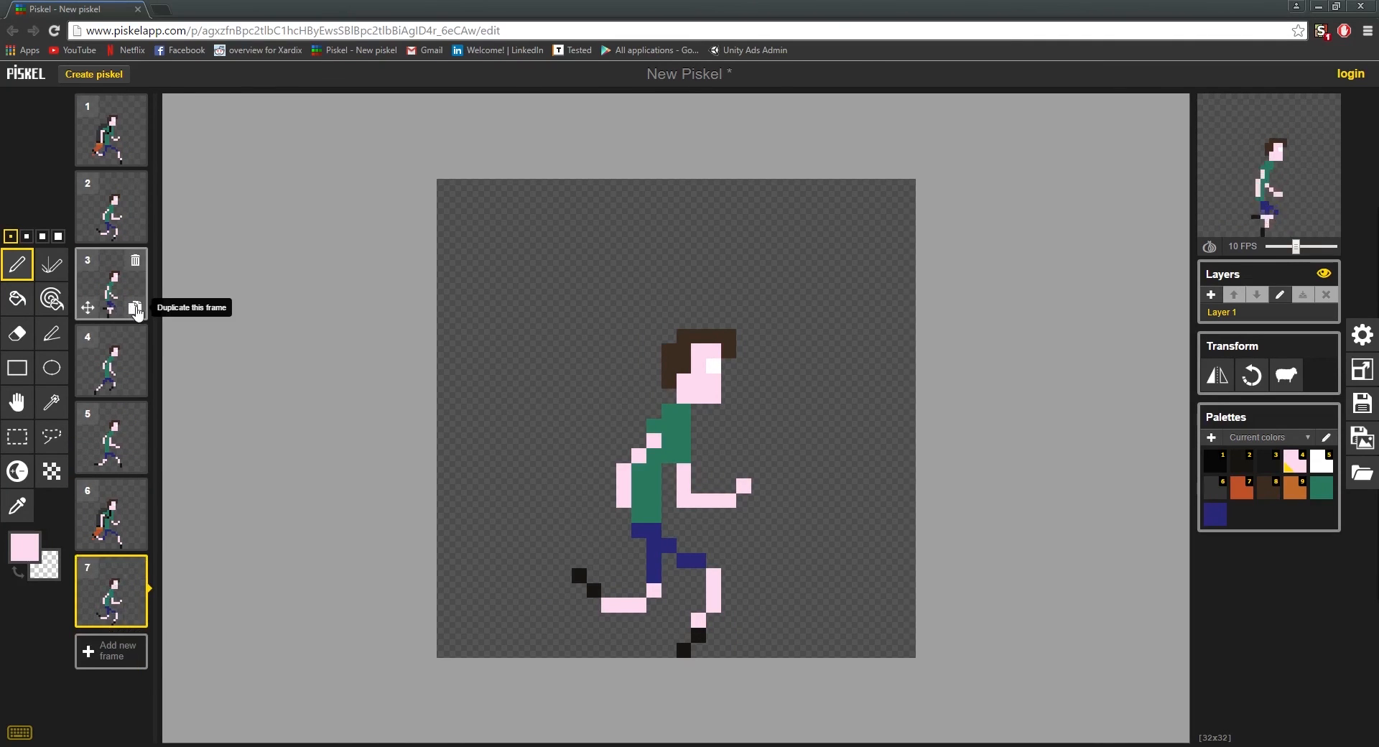
Duplicate frames 3 and 4 and move each copy behind the last frame, keeping their order
left_click(137, 310)
left_click_drag(114, 355, 113, 664)
left_click(134, 384)
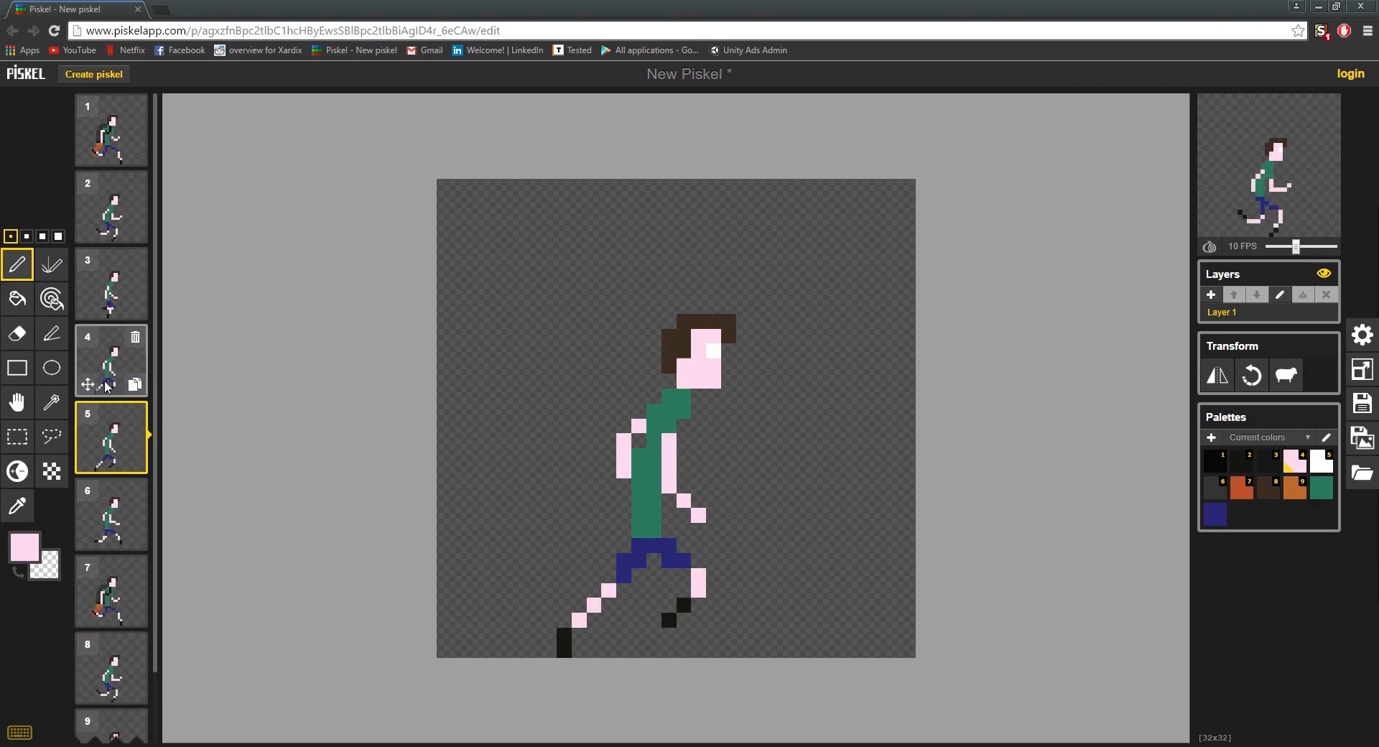
left_click_drag(111, 431, 113, 672)
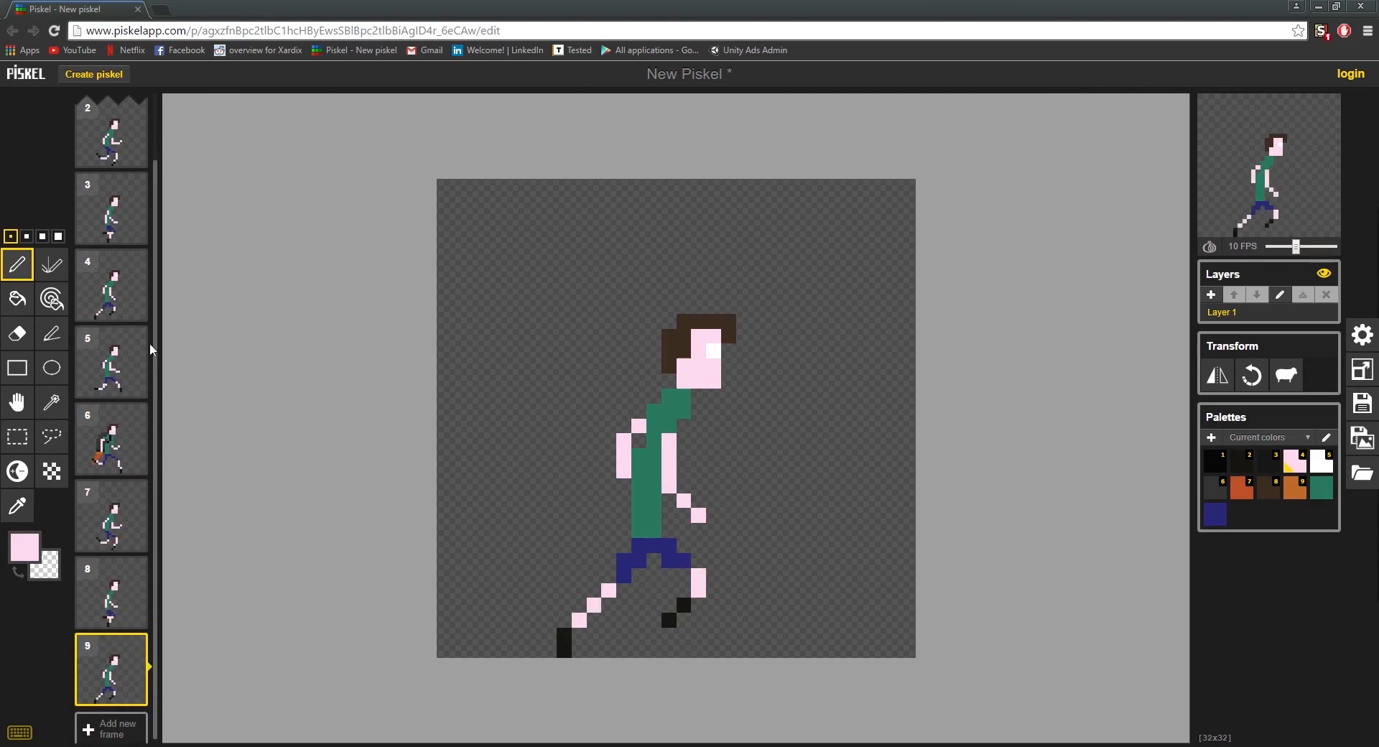
Duplicate frame 5, move the copy to position 10, and check the order of the whole frame sequence
left_click(135, 388)
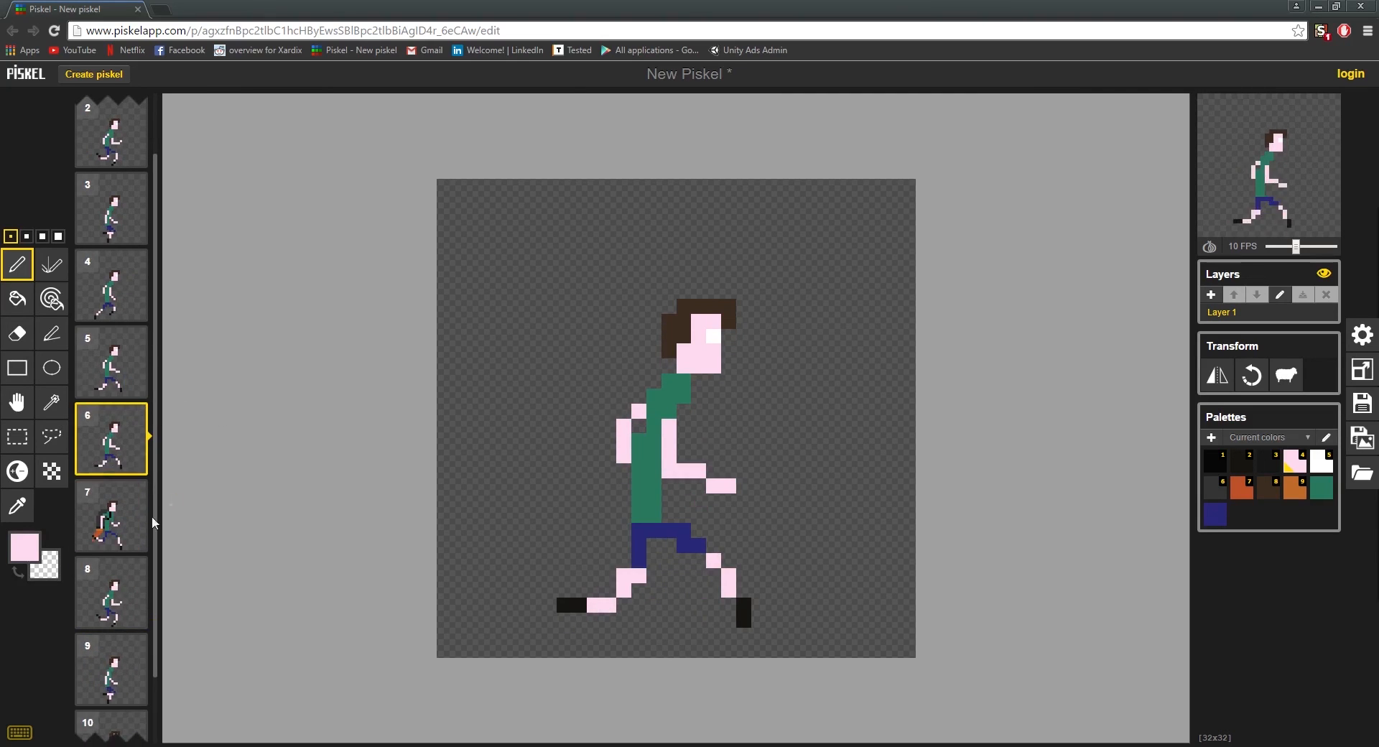
left_click_drag(112, 449, 111, 677)
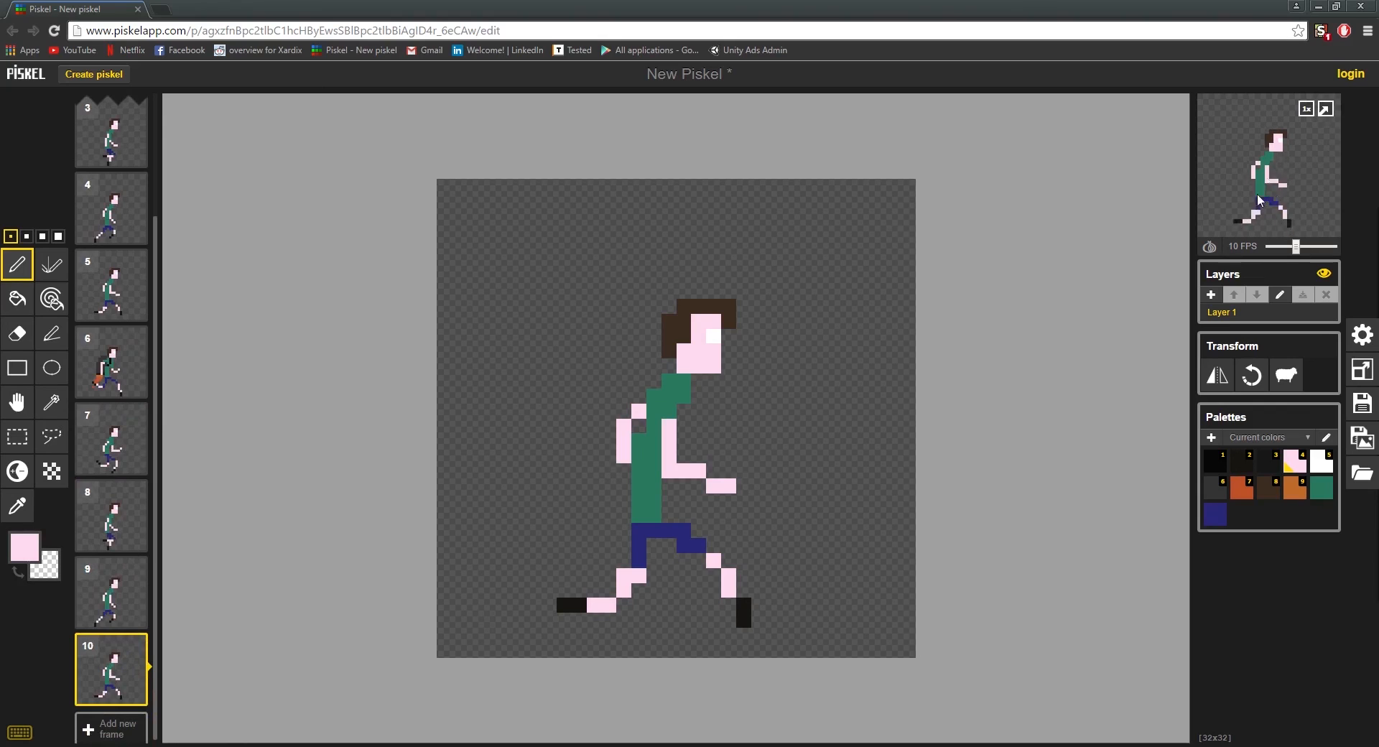
scroll(137, 614, "up", 3)
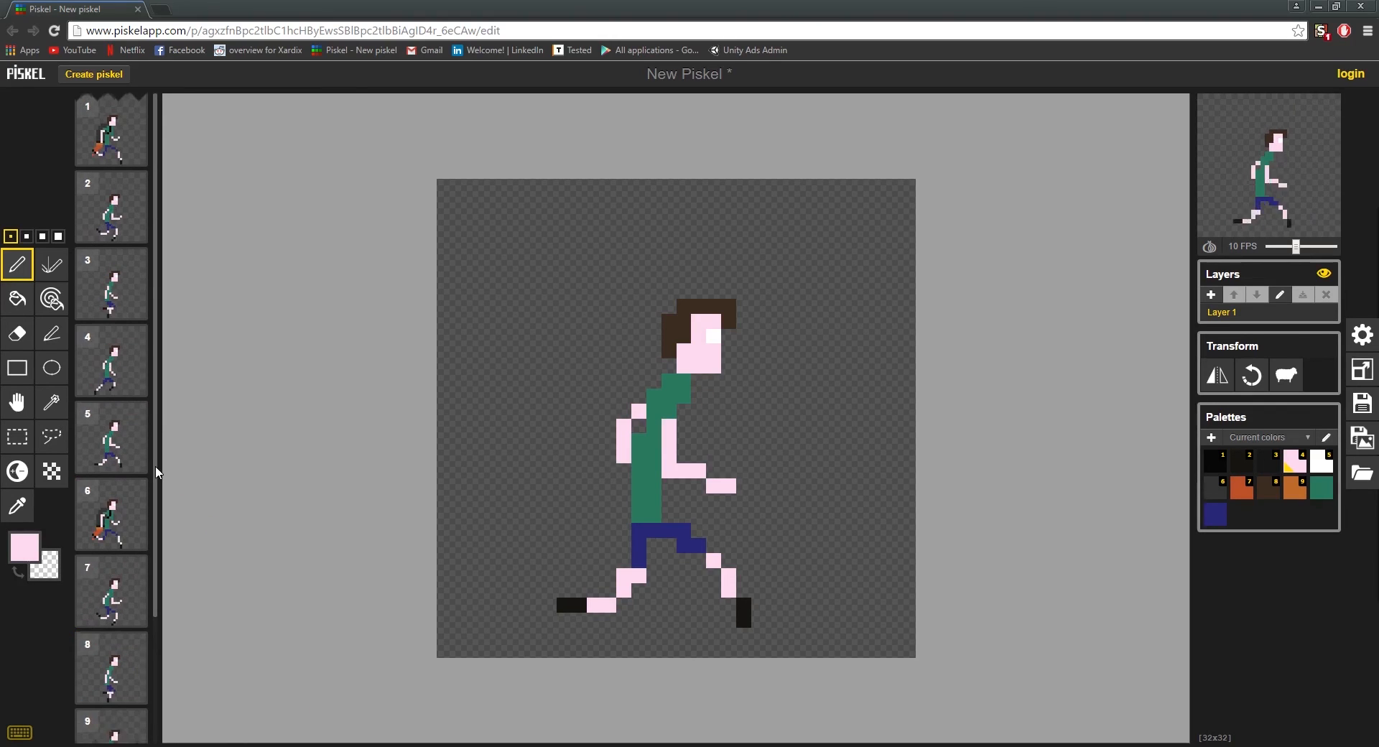
scroll(144, 661, "down", 3)
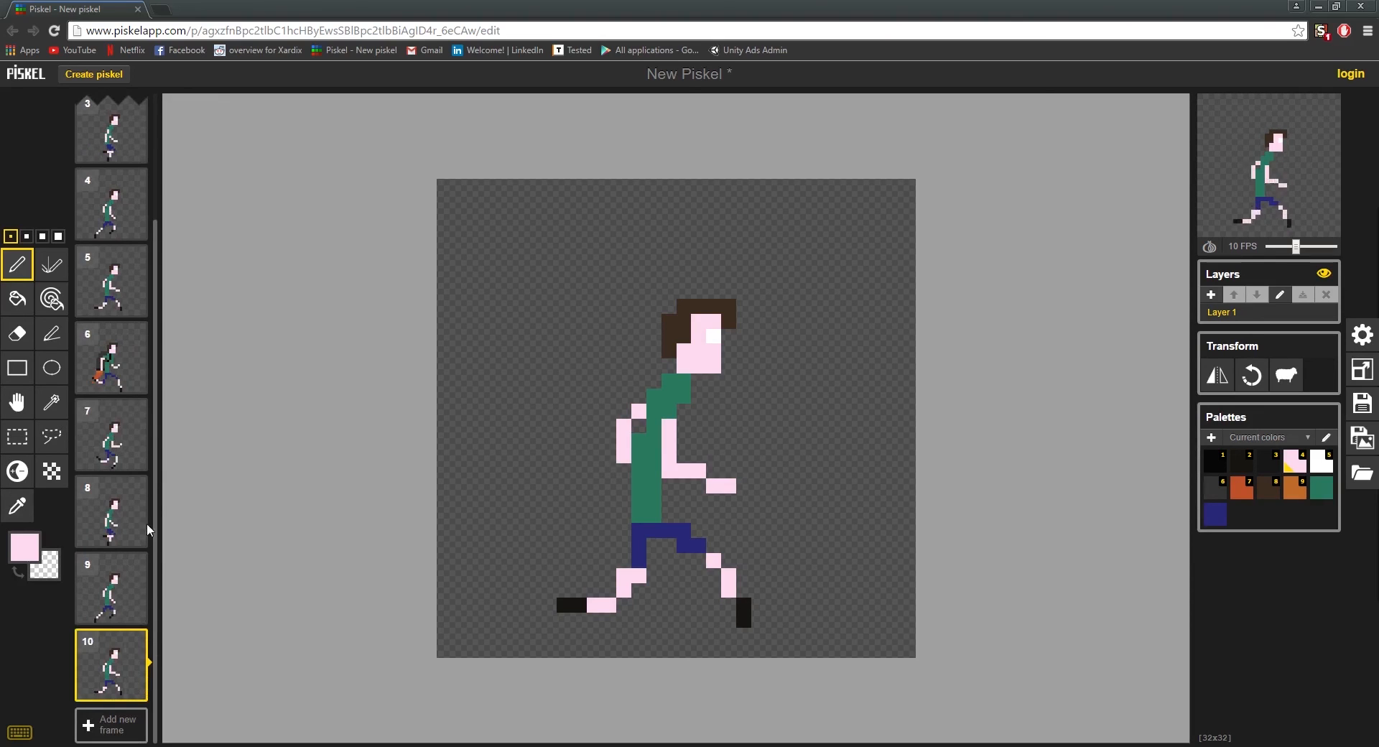
scroll(115, 532, "up", 3)
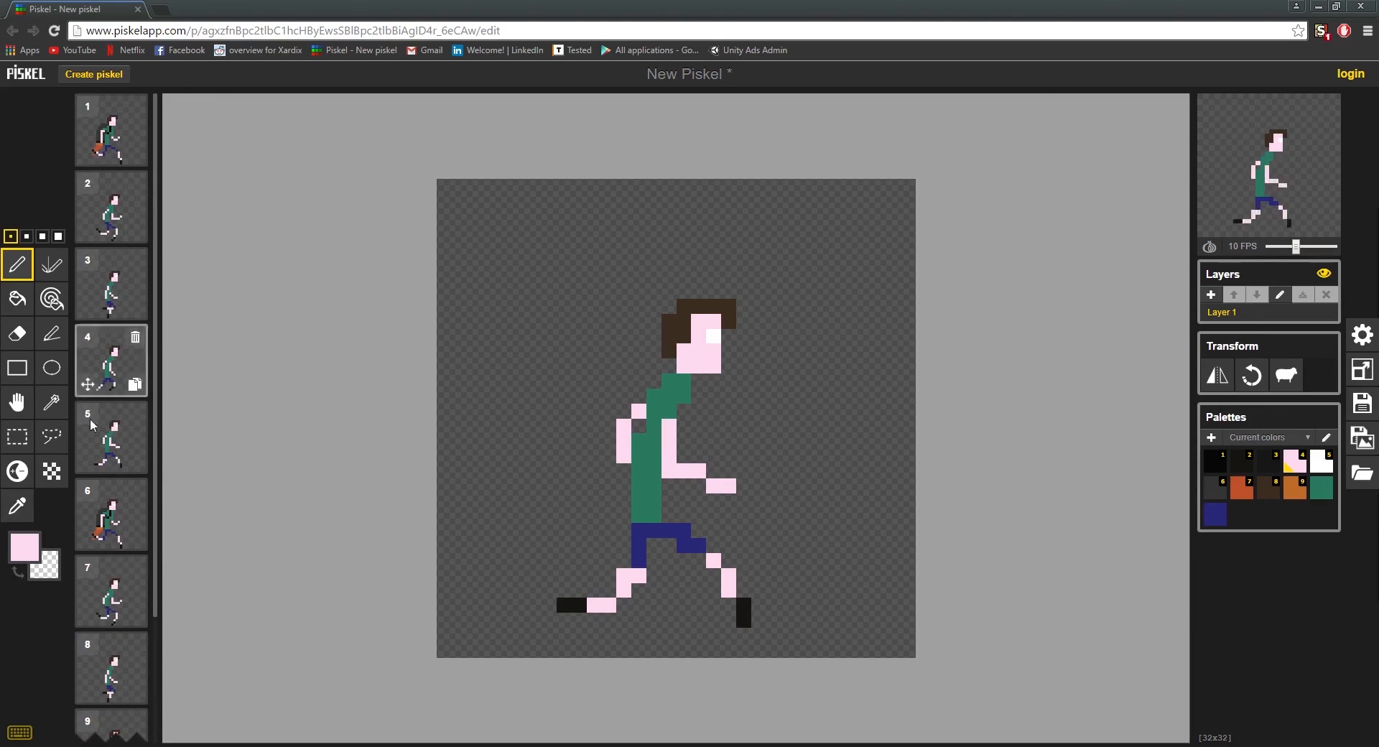
Open frame 6 and examine the pose of the character's arms and legs up close
left_click(103, 523)
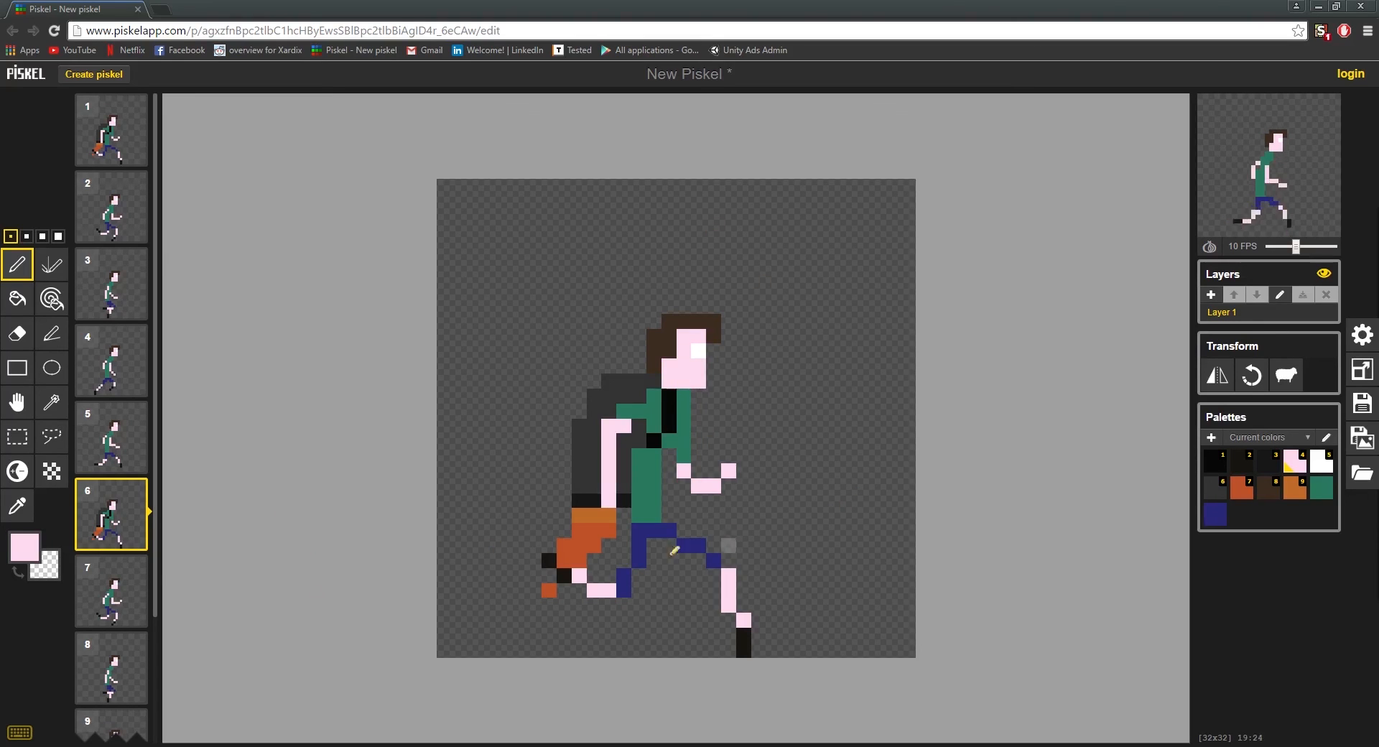
scroll(553, 533, "up", 2)
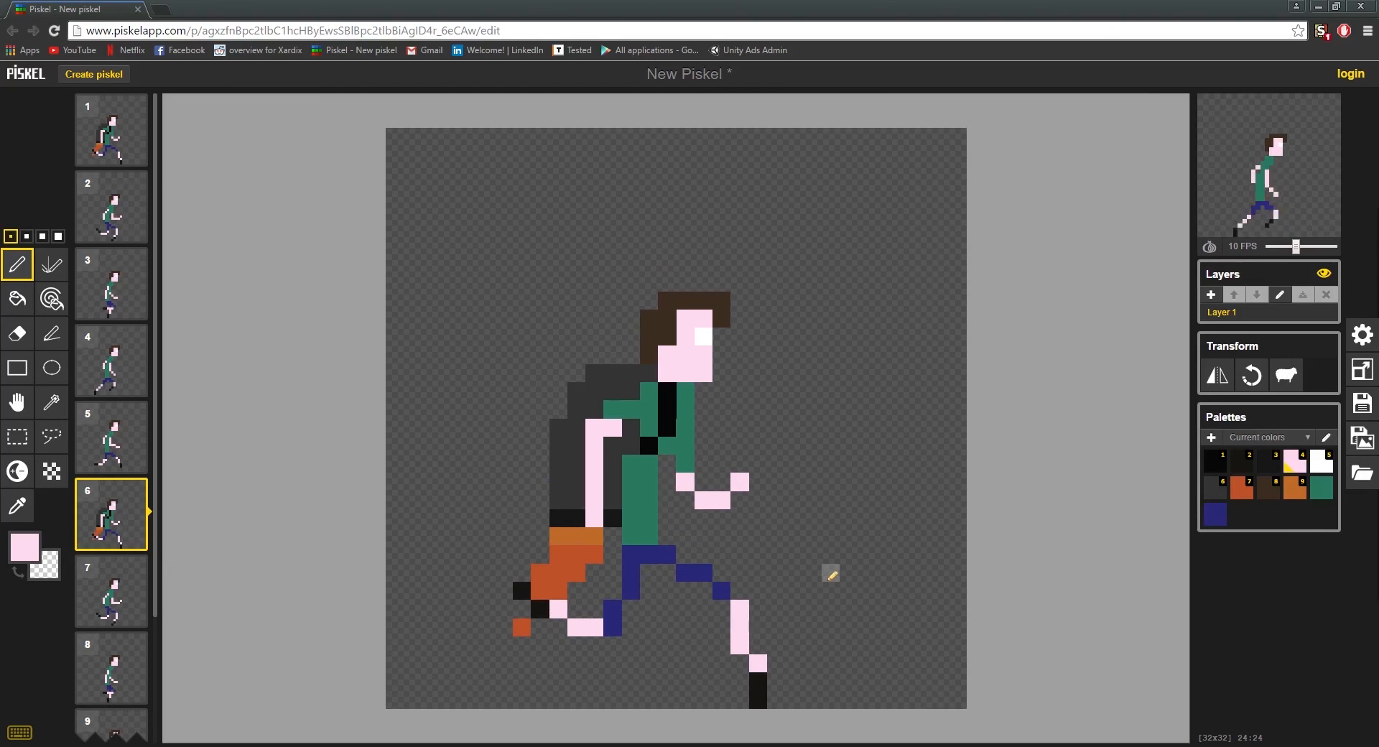
left_click(615, 430)
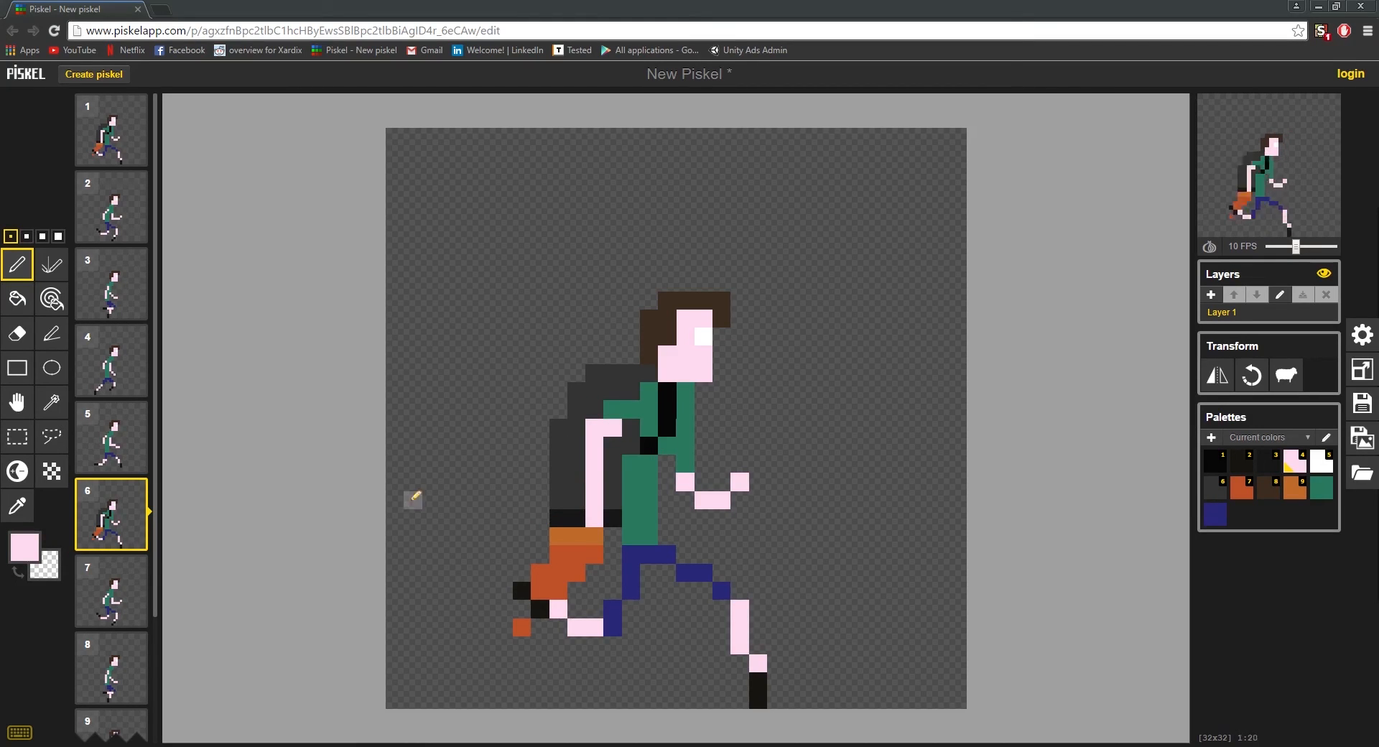
scroll(522, 464, "up", 3)
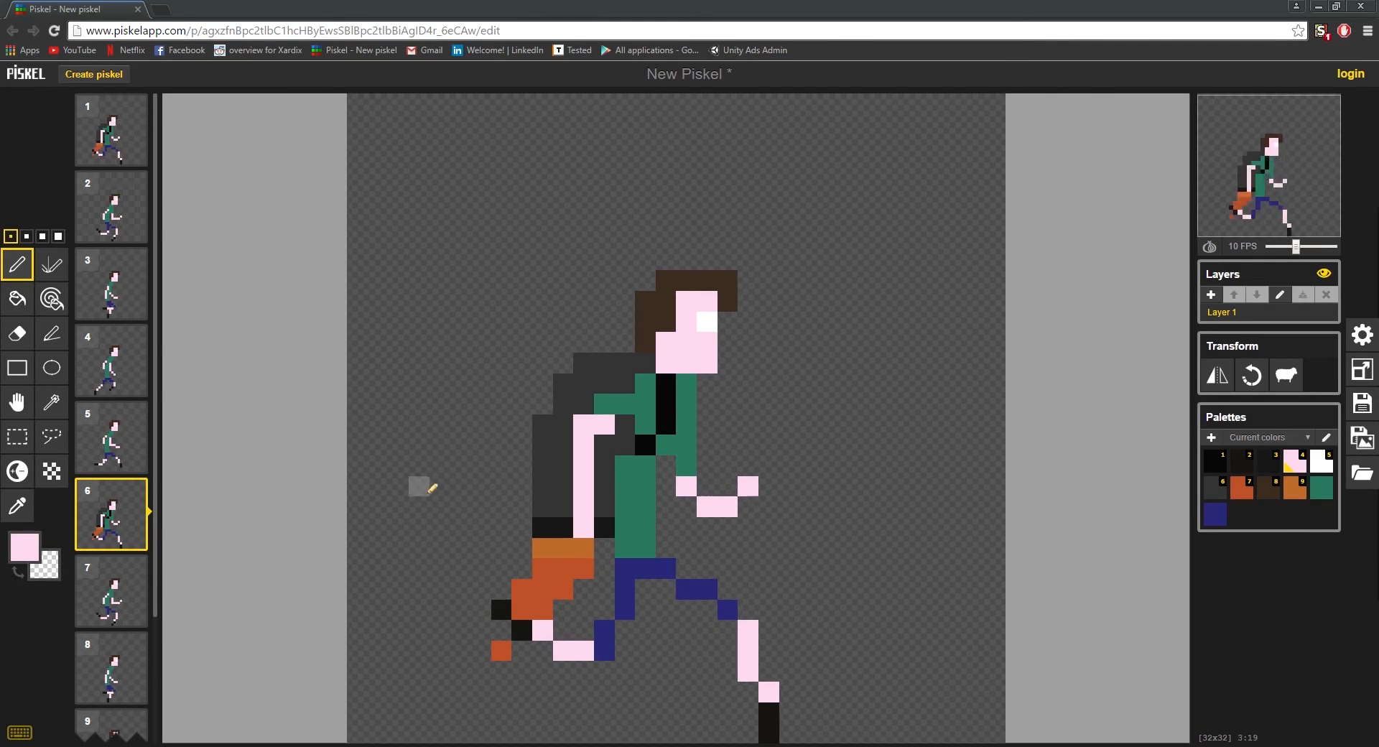
scroll(142, 515, "down", 2)
scroll(142, 516, "down", 1)
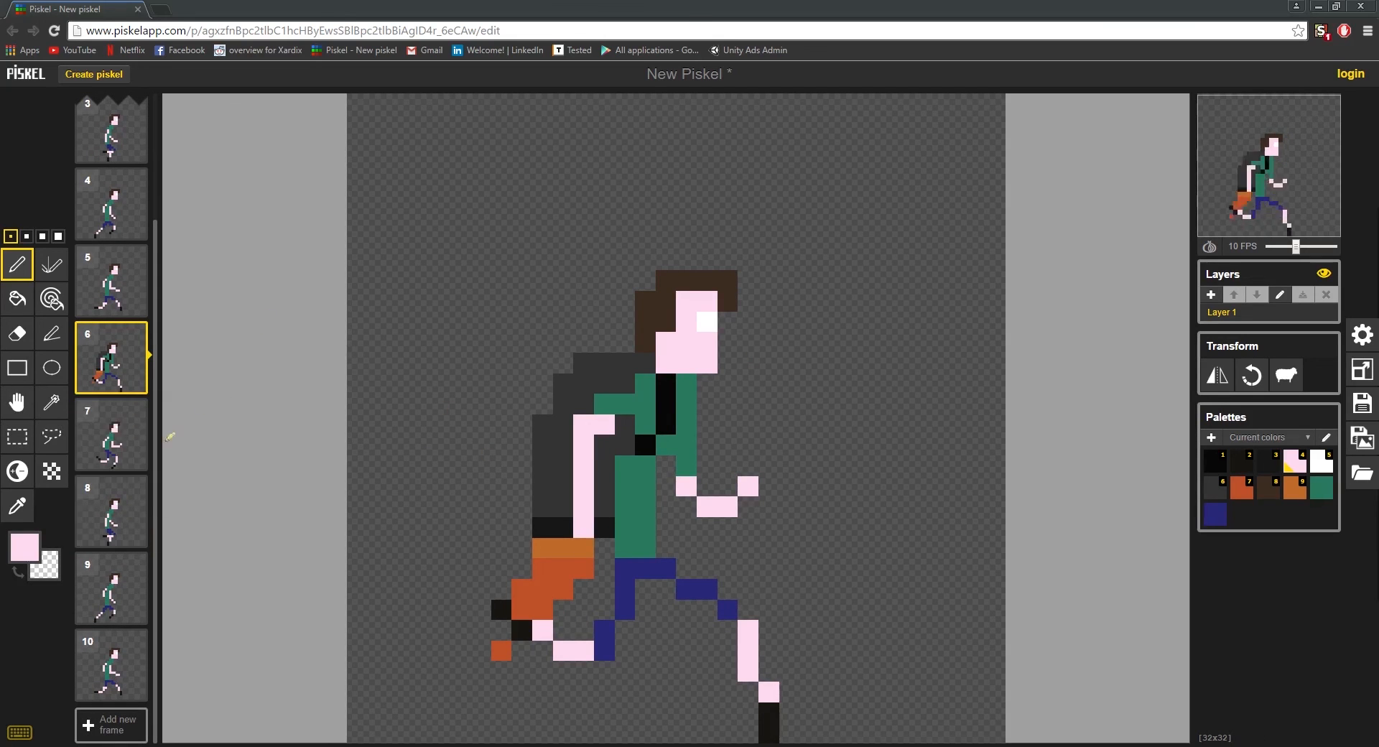
In frame 7, paint the back arm's shoulder pixel over with the shirt's green
left_click(116, 441)
scroll(758, 424, "down", 2)
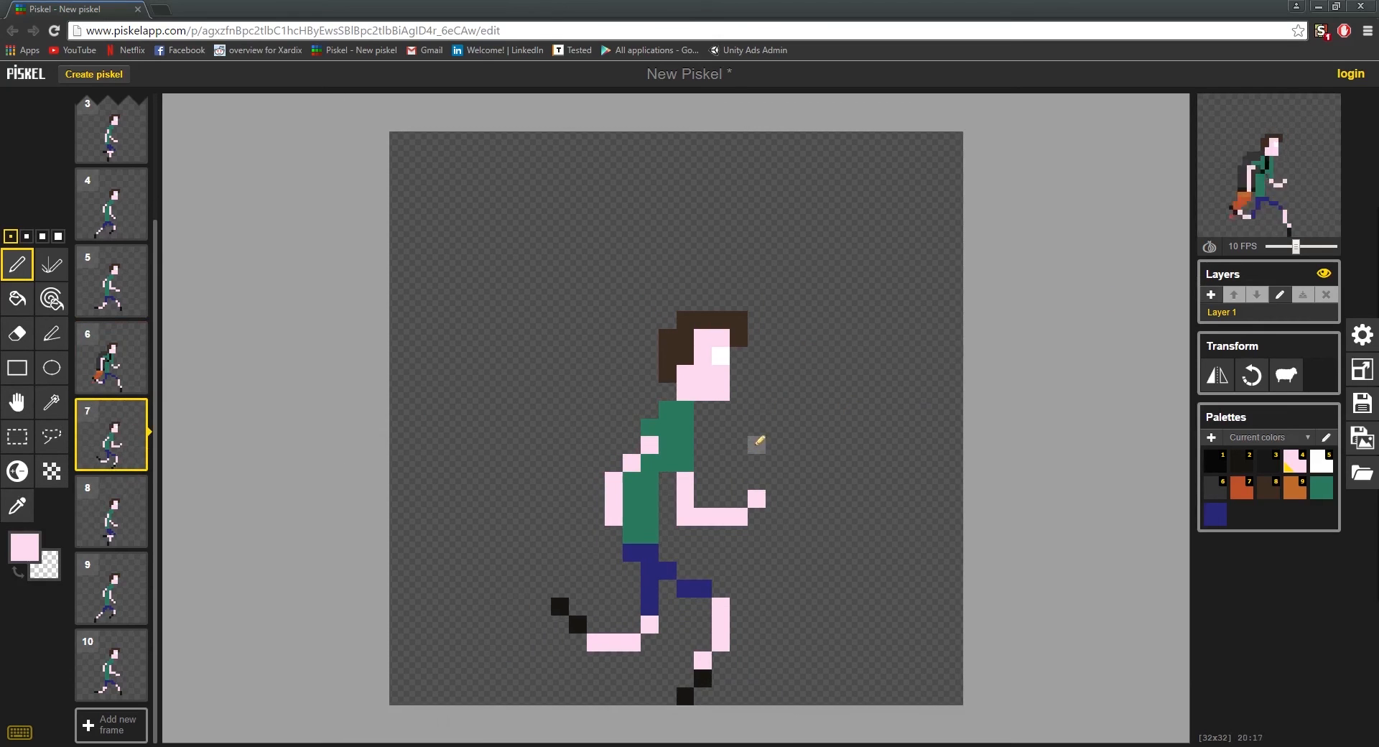
scroll(758, 443, "up", 1)
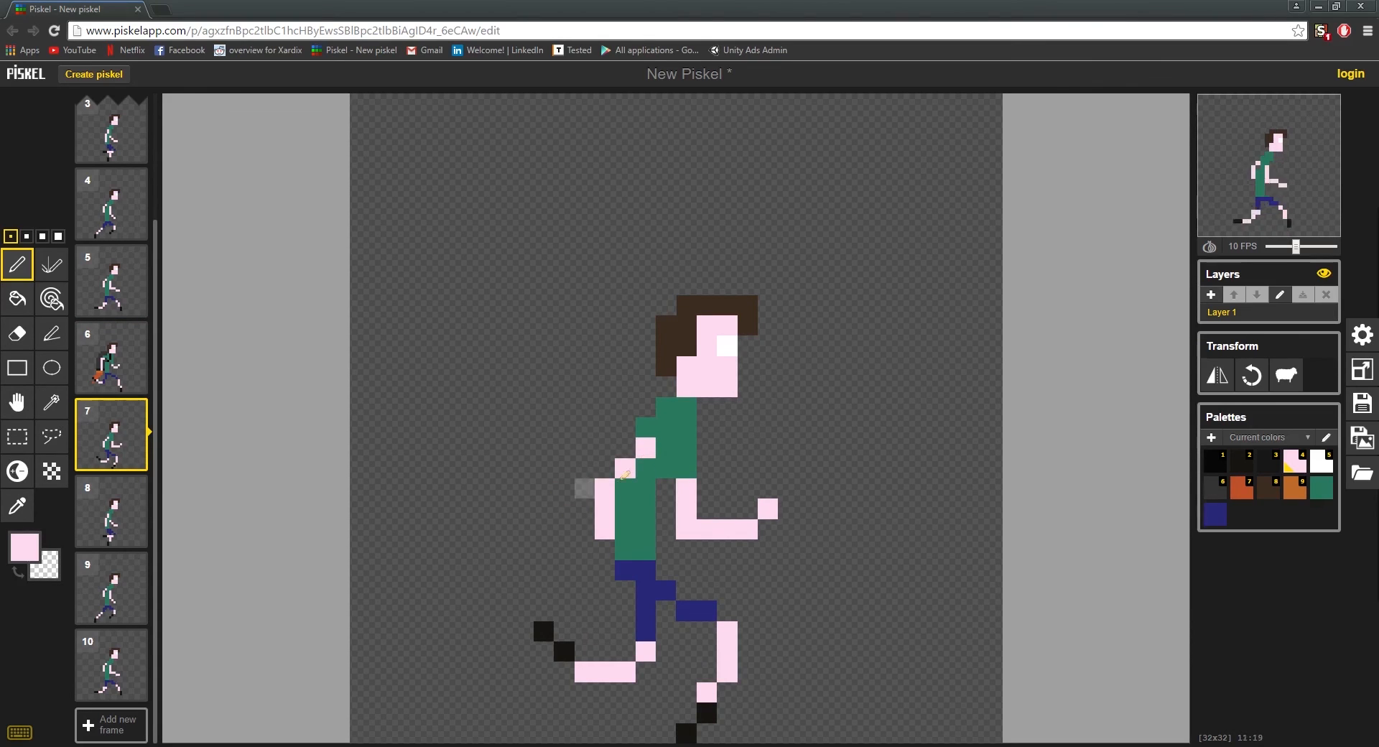
key("o")
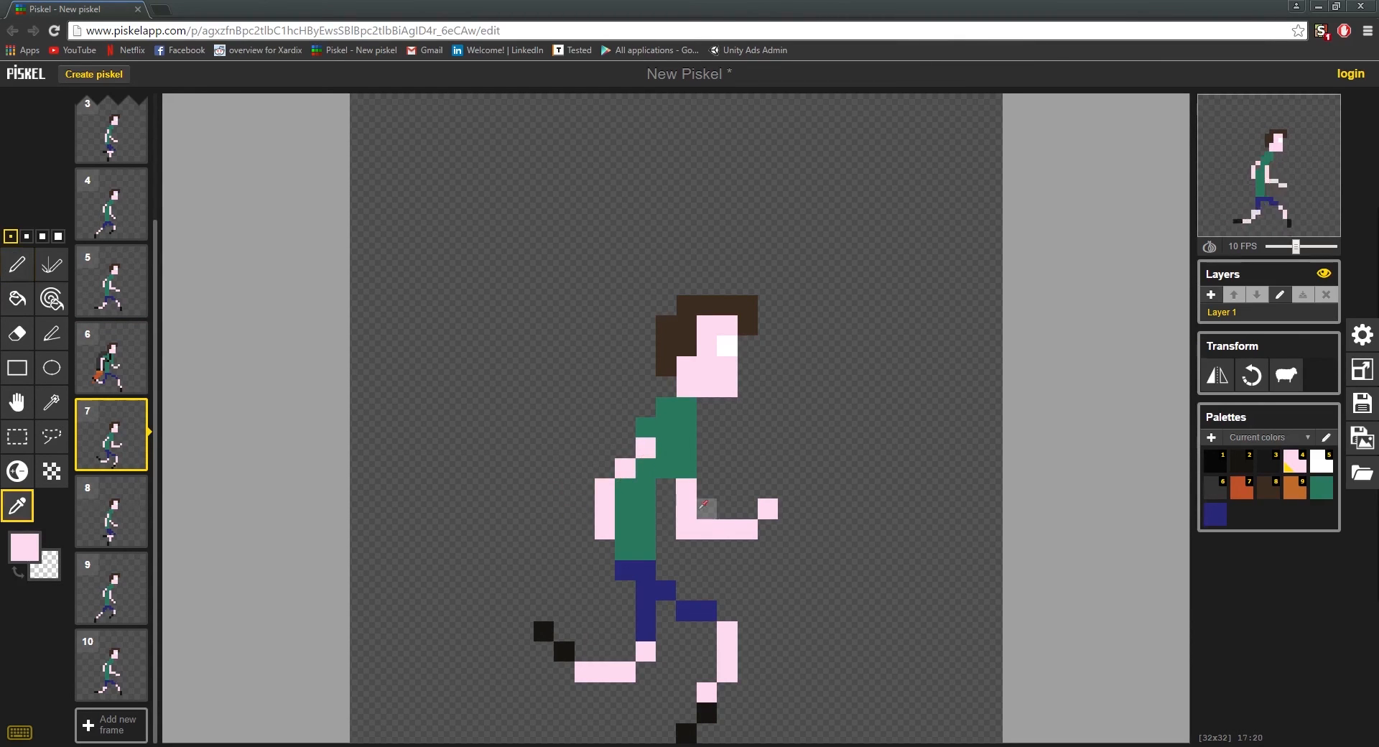
left_click(668, 447)
key("p")
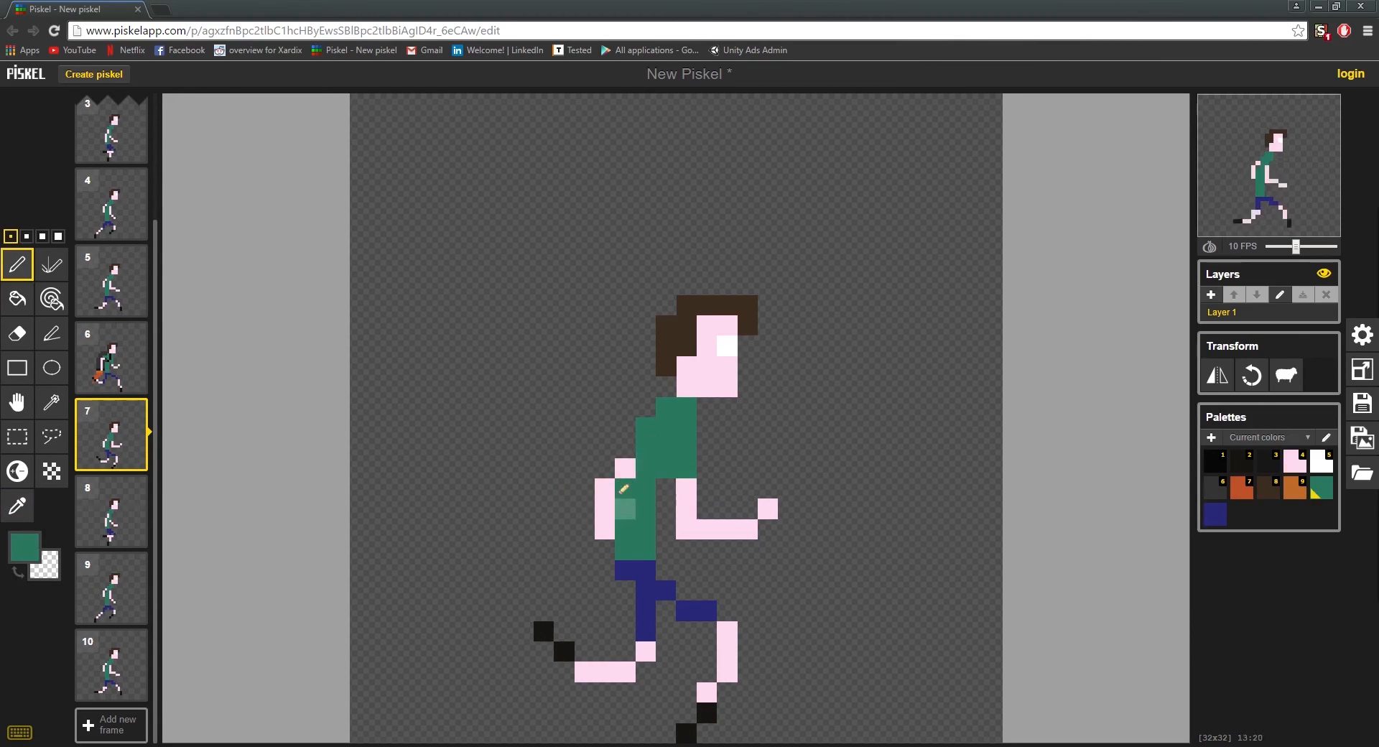
Compare frame 7 with frame 6 and redraw the skin-coloured pixel above the back arm in frame 7
left_click(104, 360)
left_click(119, 444)
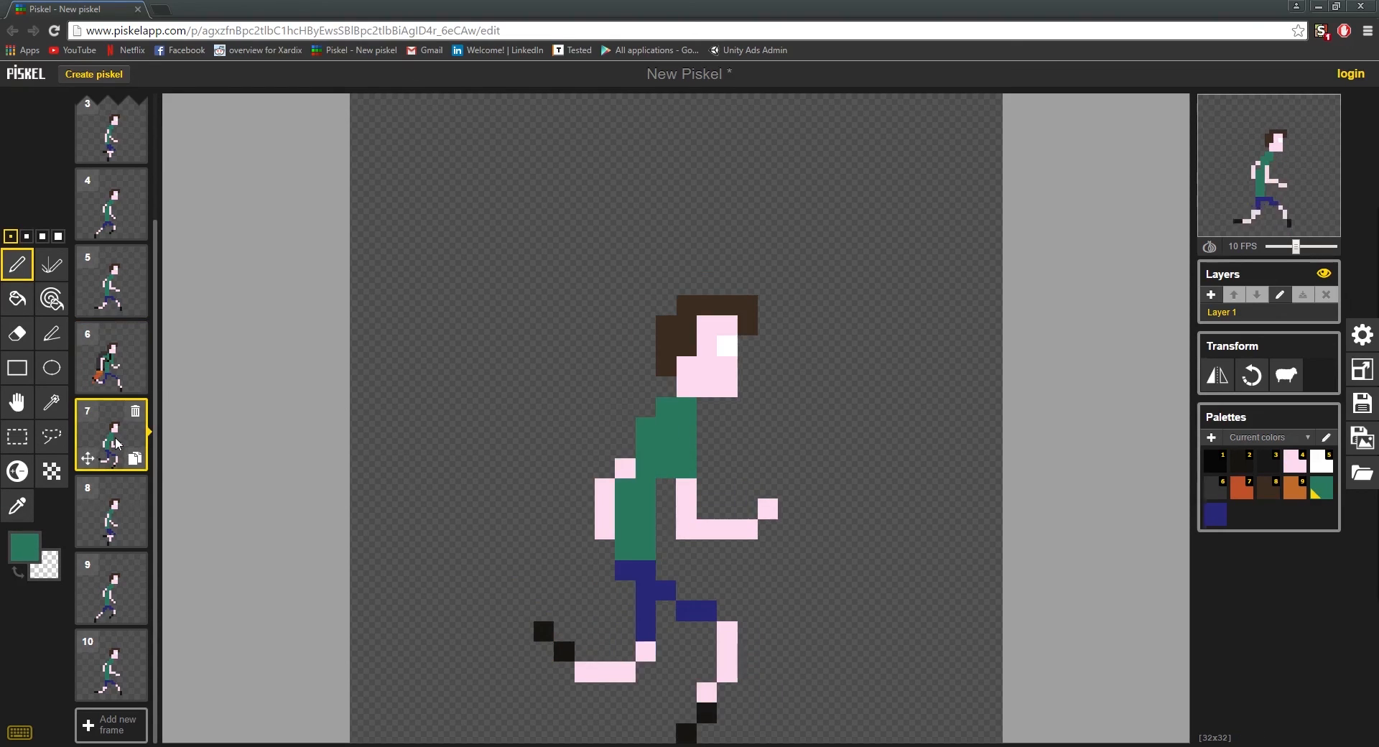
key("Up")
key("Down")
left_click(126, 373)
left_click(129, 436)
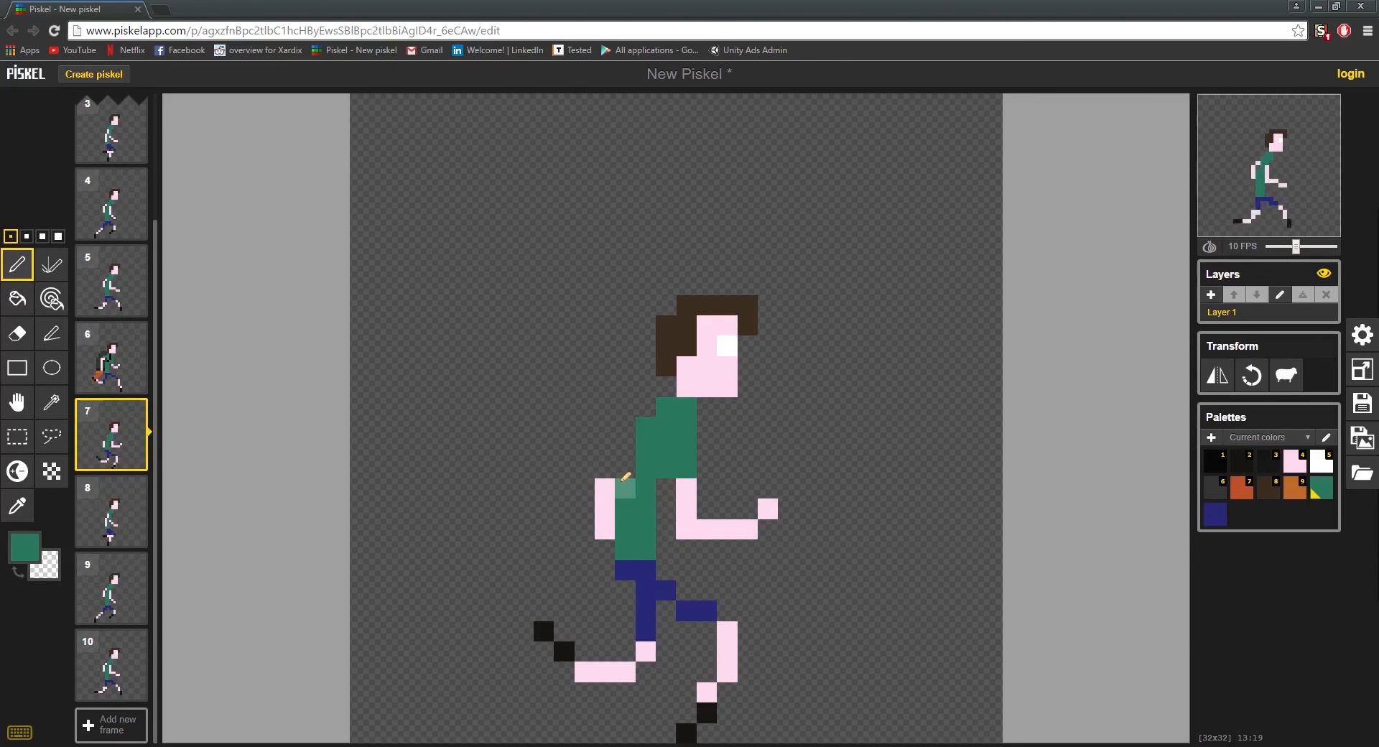
left_click(605, 502, "alt")
left_click(625, 467)
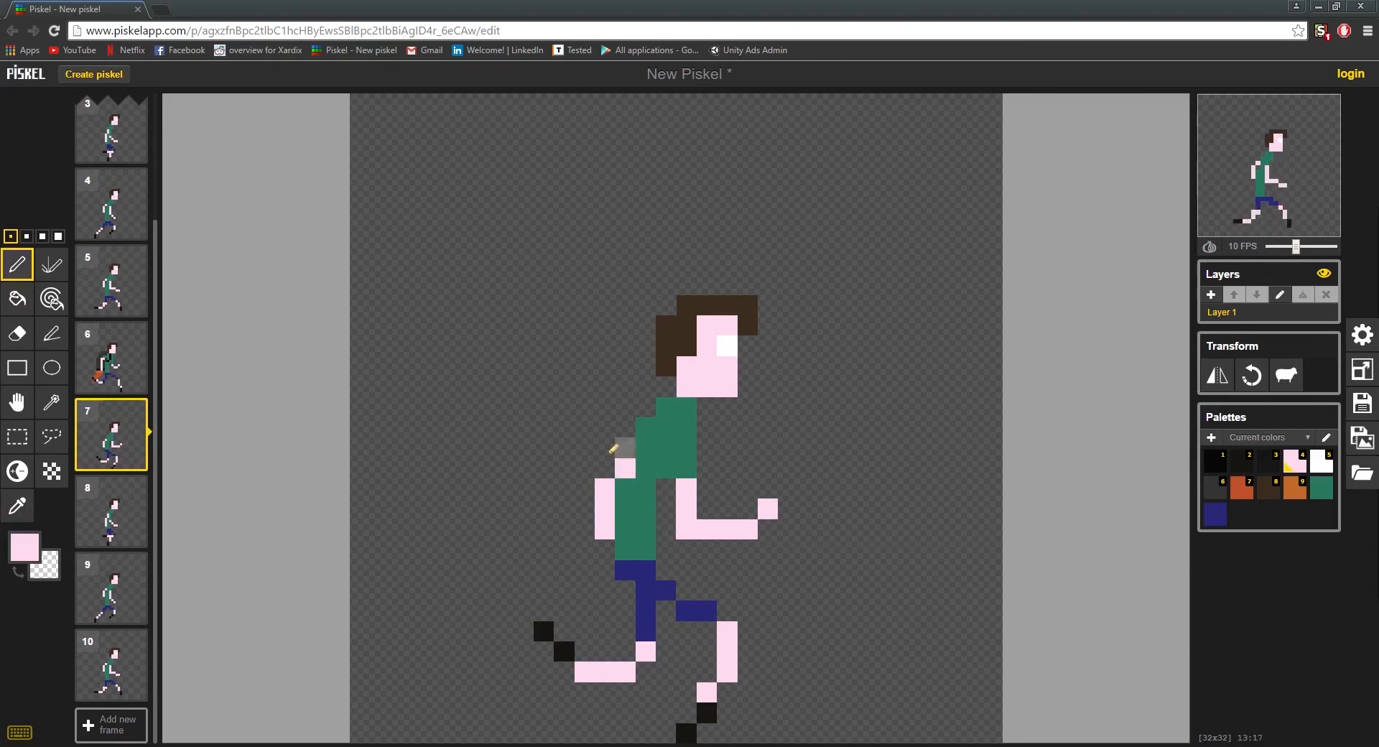
In frame 8, paint over the whole back arm with the green sampled from the shirt
left_click(122, 511)
scroll(542, 465, "down", 1)
scroll(557, 546, "up", 2)
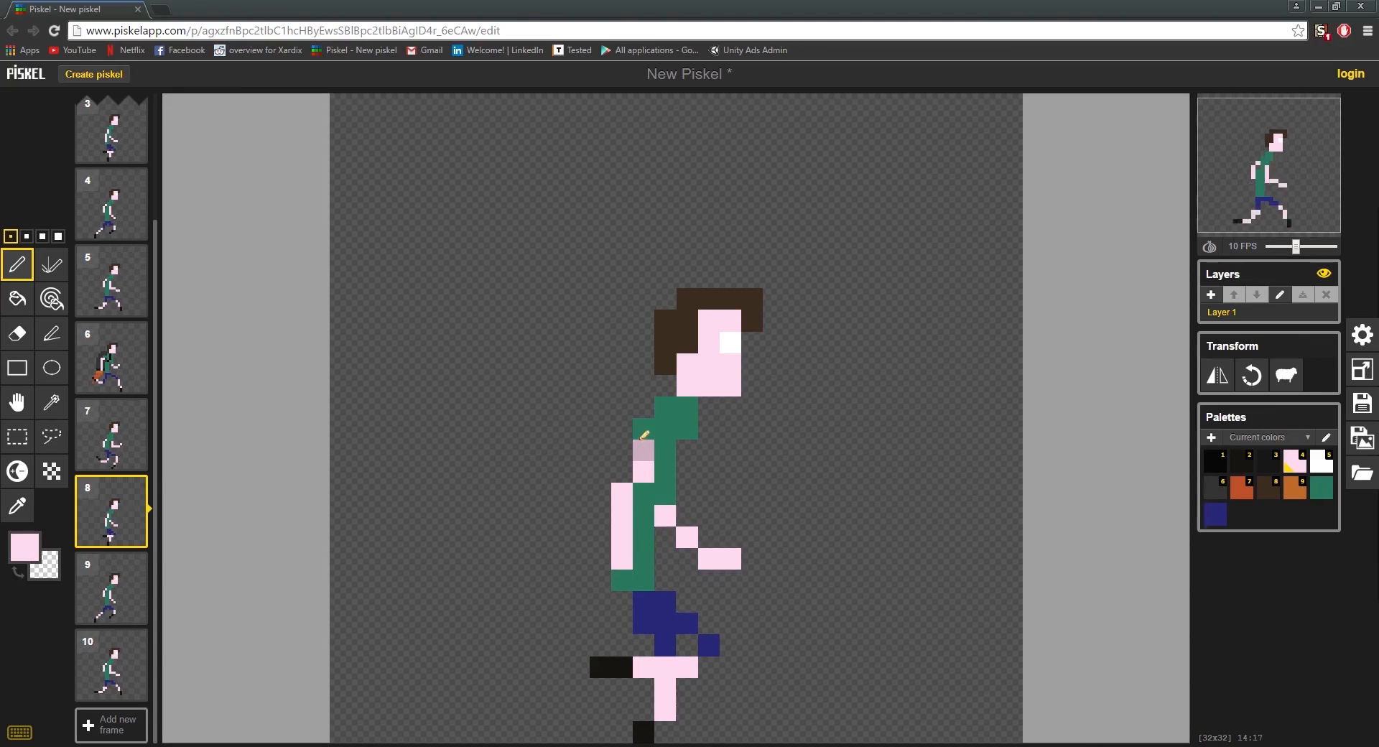
key("o")
left_click(665, 429)
key("p")
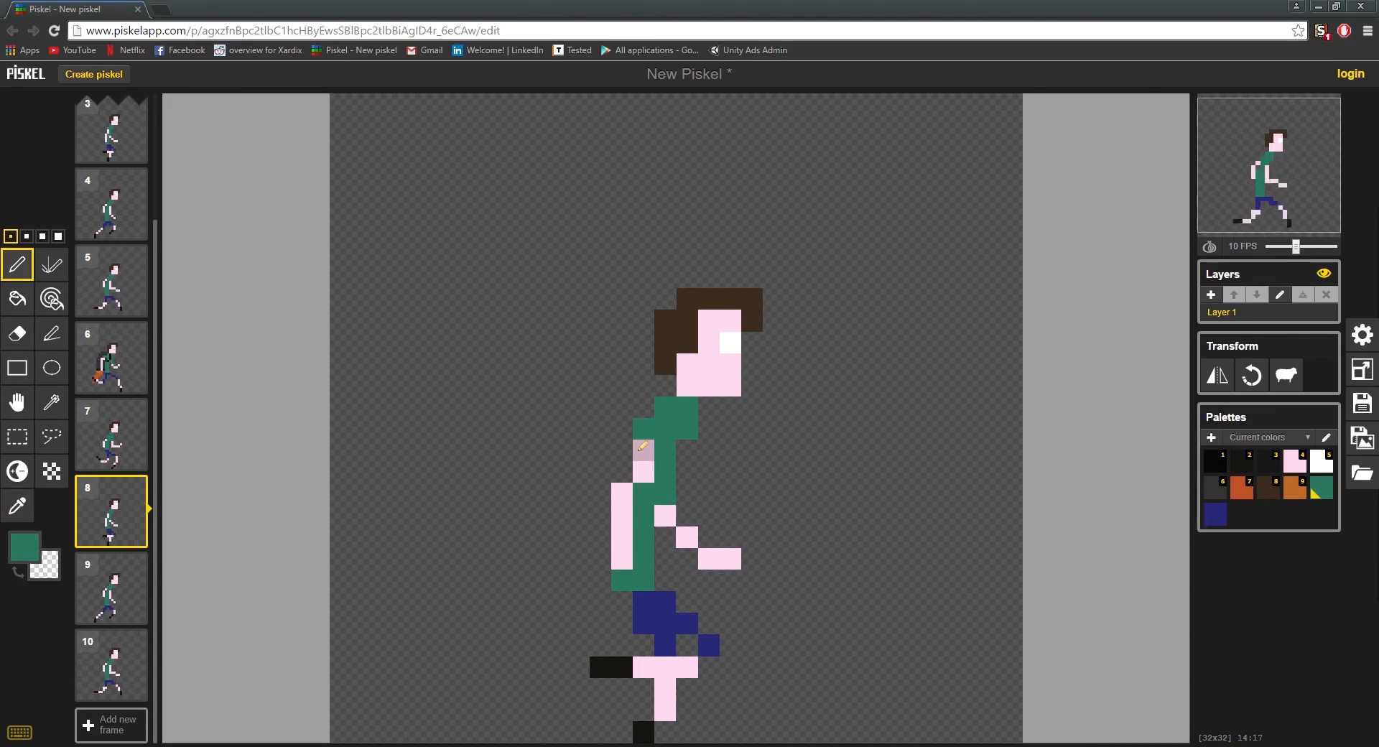
left_click_drag(643, 451, 622, 557)
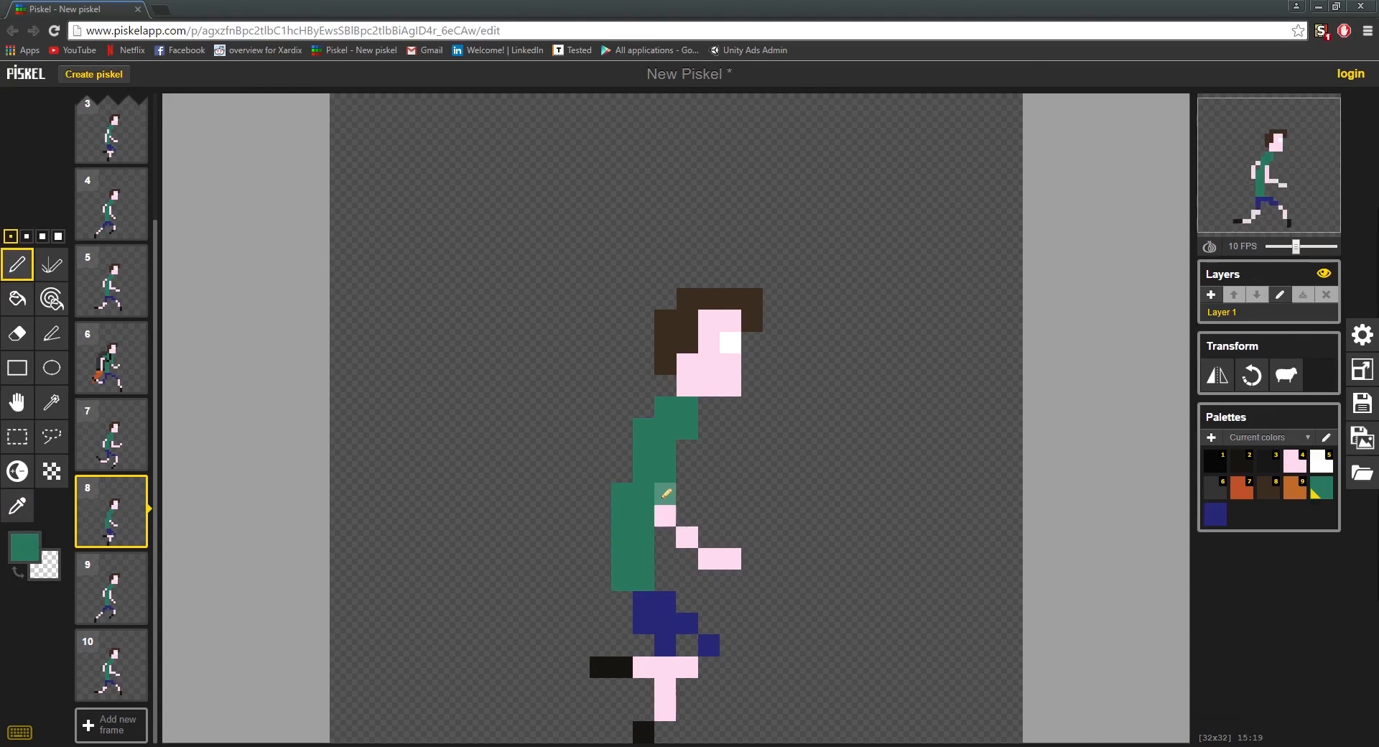
Extend the front arm in frame 8 upward by two pixels in the sampled skin colour
key("o")
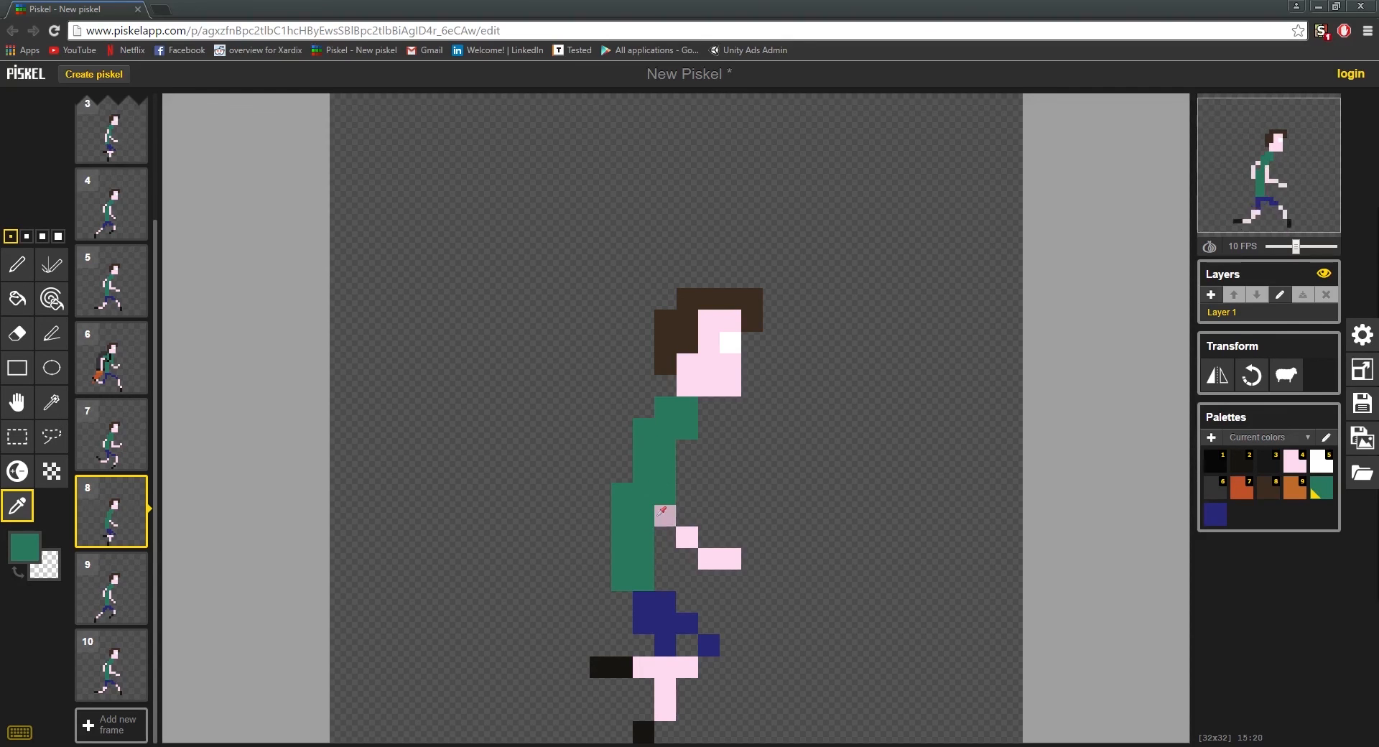
left_click(666, 505)
key("p")
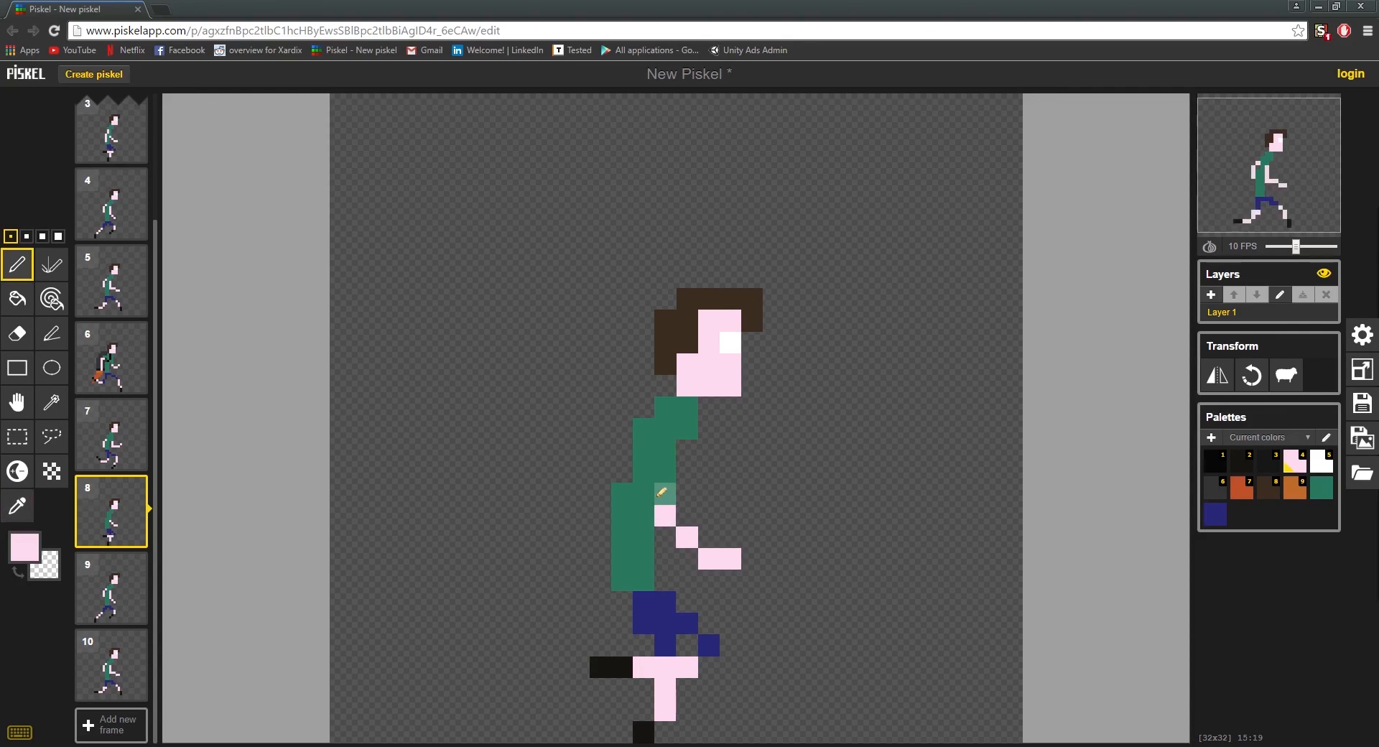
mouse_move(665, 503)
left_mouse_down()
mouse_move(669, 453)
mouse_move(666, 496)
left_mouse_up()
key("ctrl+z")
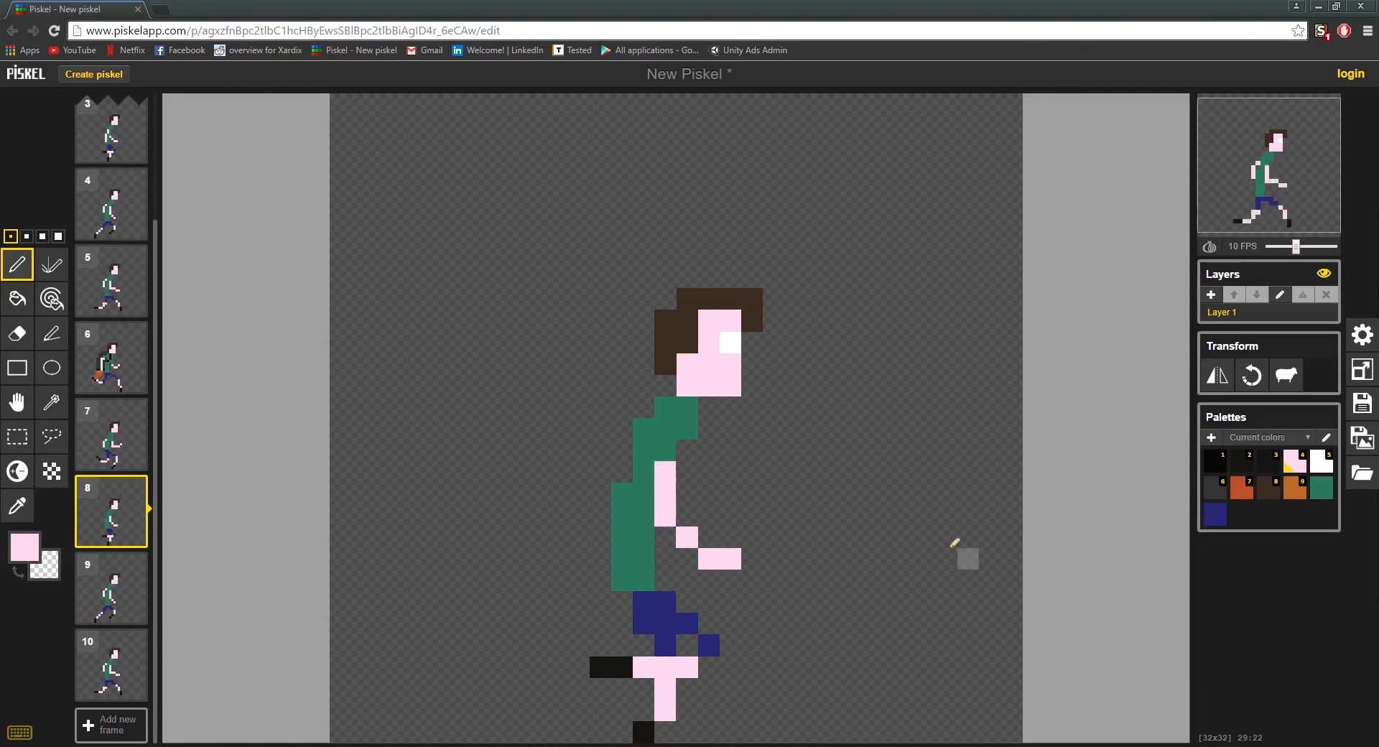
In frame 9, paint over the upper two pixels of the front arm's vertical part with the shirt's sampled green
left_click(117, 614)
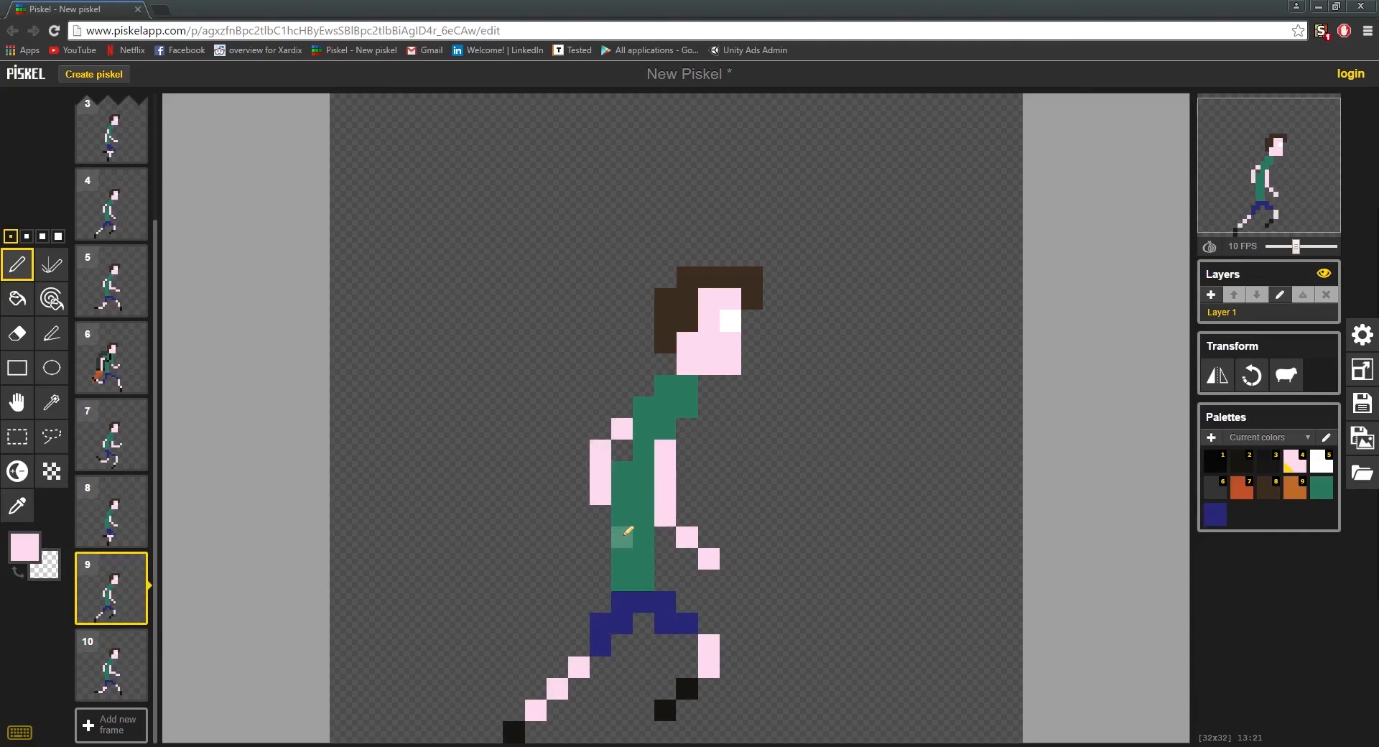
scroll(918, 578, "up", 2)
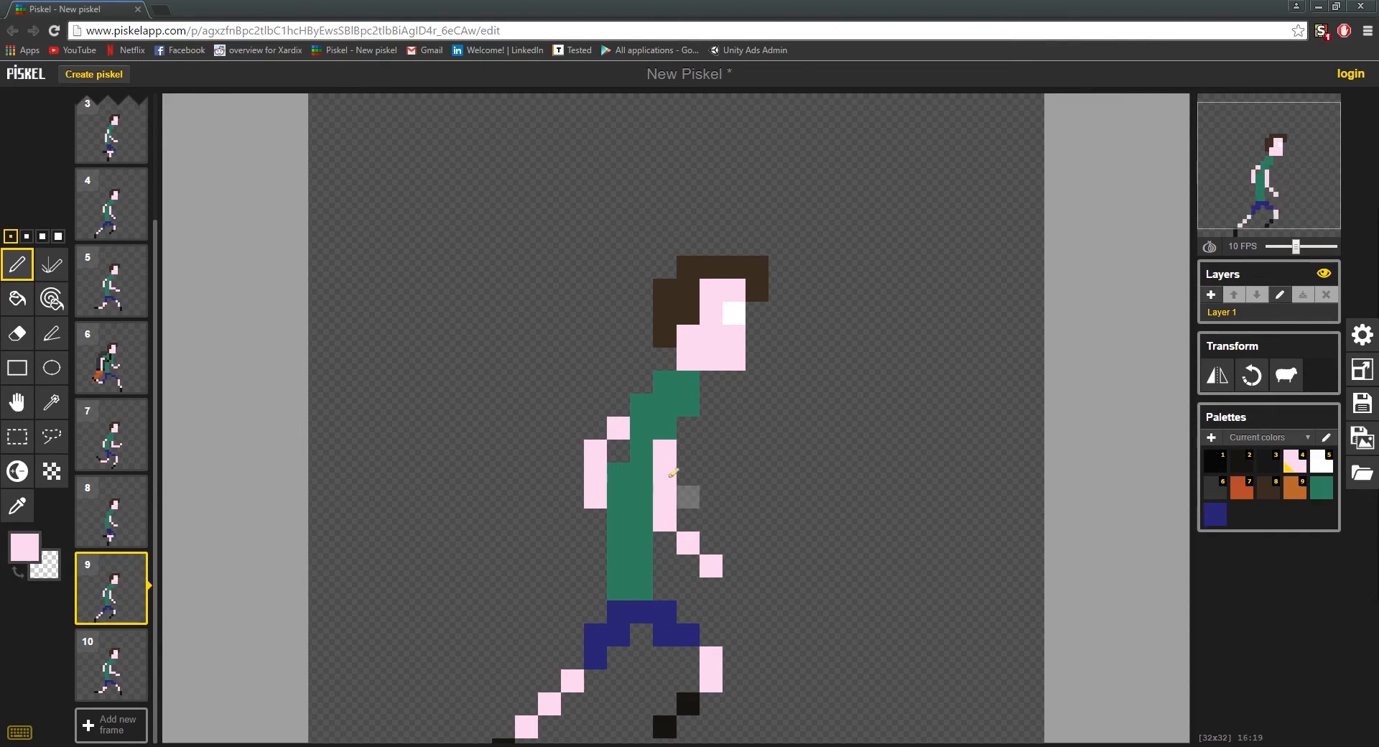
left_click(117, 525)
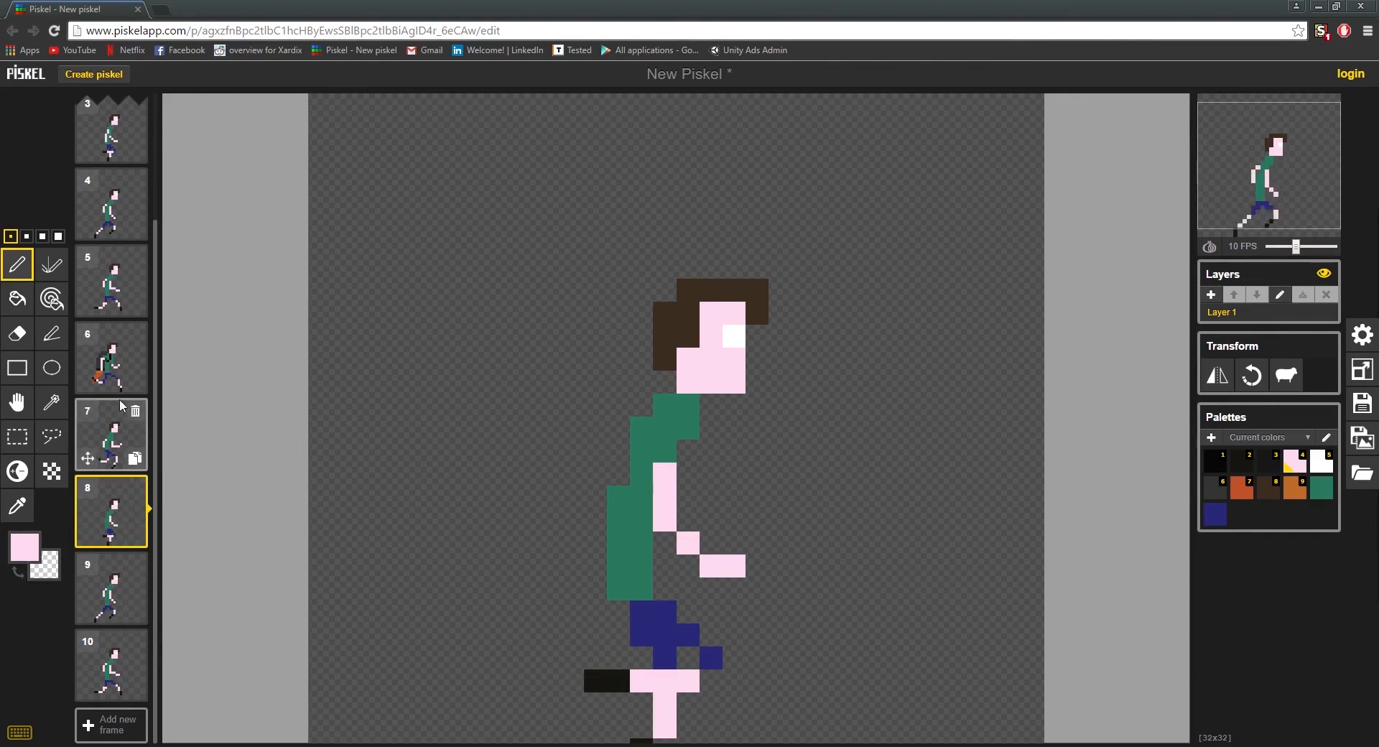
left_click(112, 571)
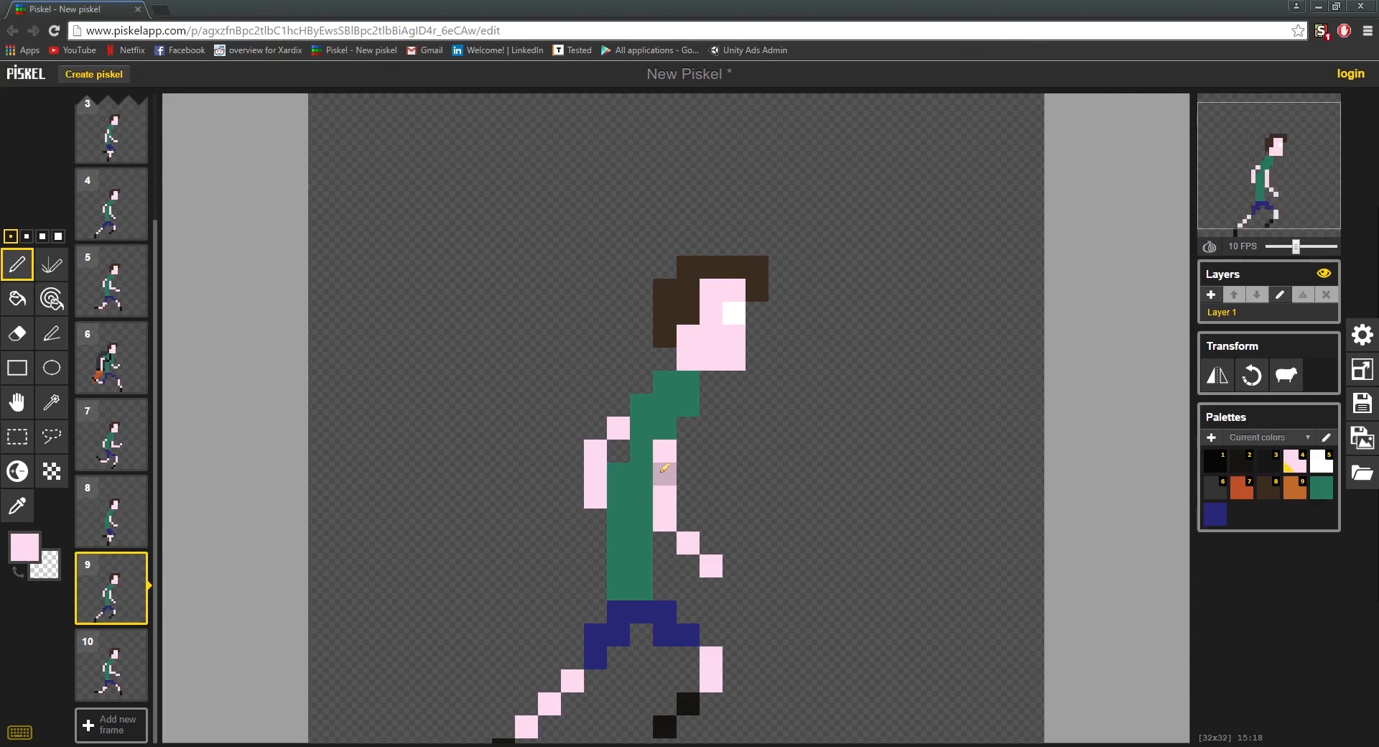
left_click(631, 496, "alt")
left_click(671, 468)
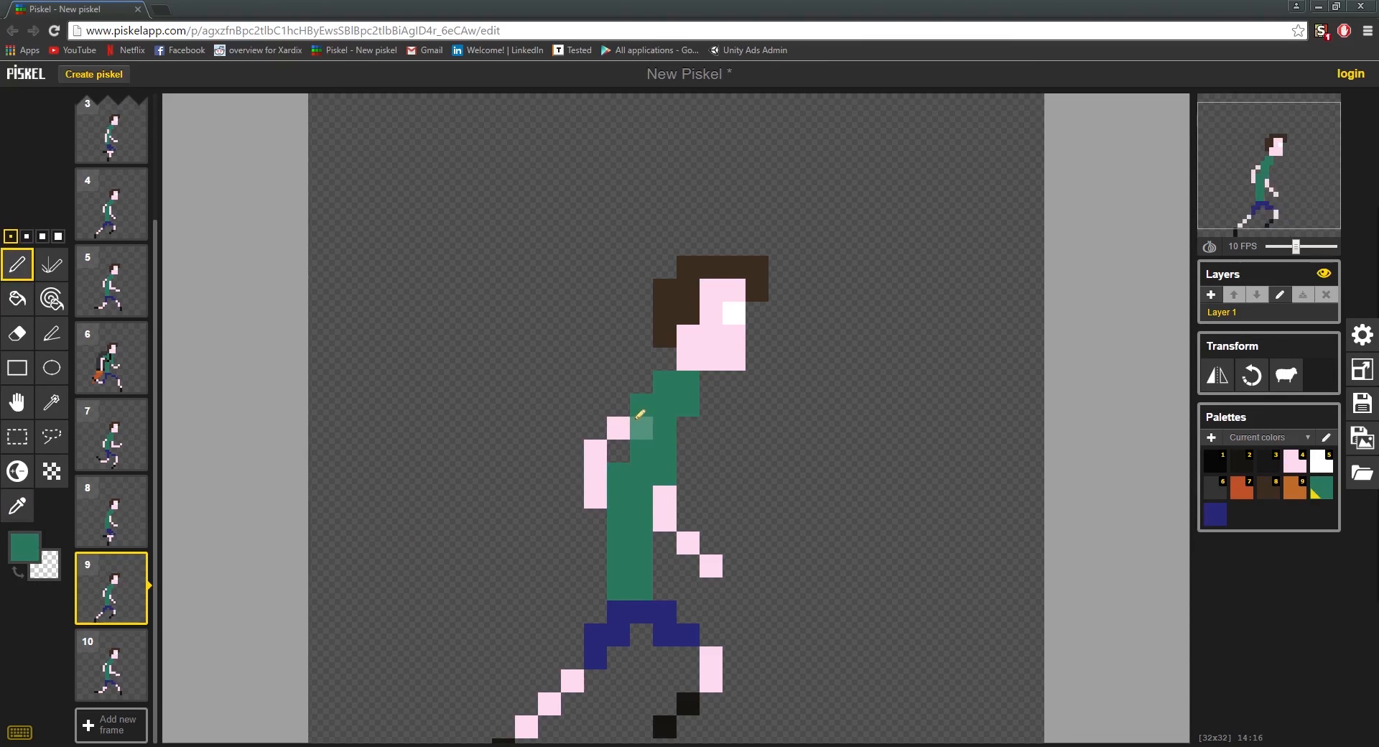
Try a skin-coloured shoulder pixel above the back arm in frame 9, compare it with frames 6 and 8, and undo it
key("alt")
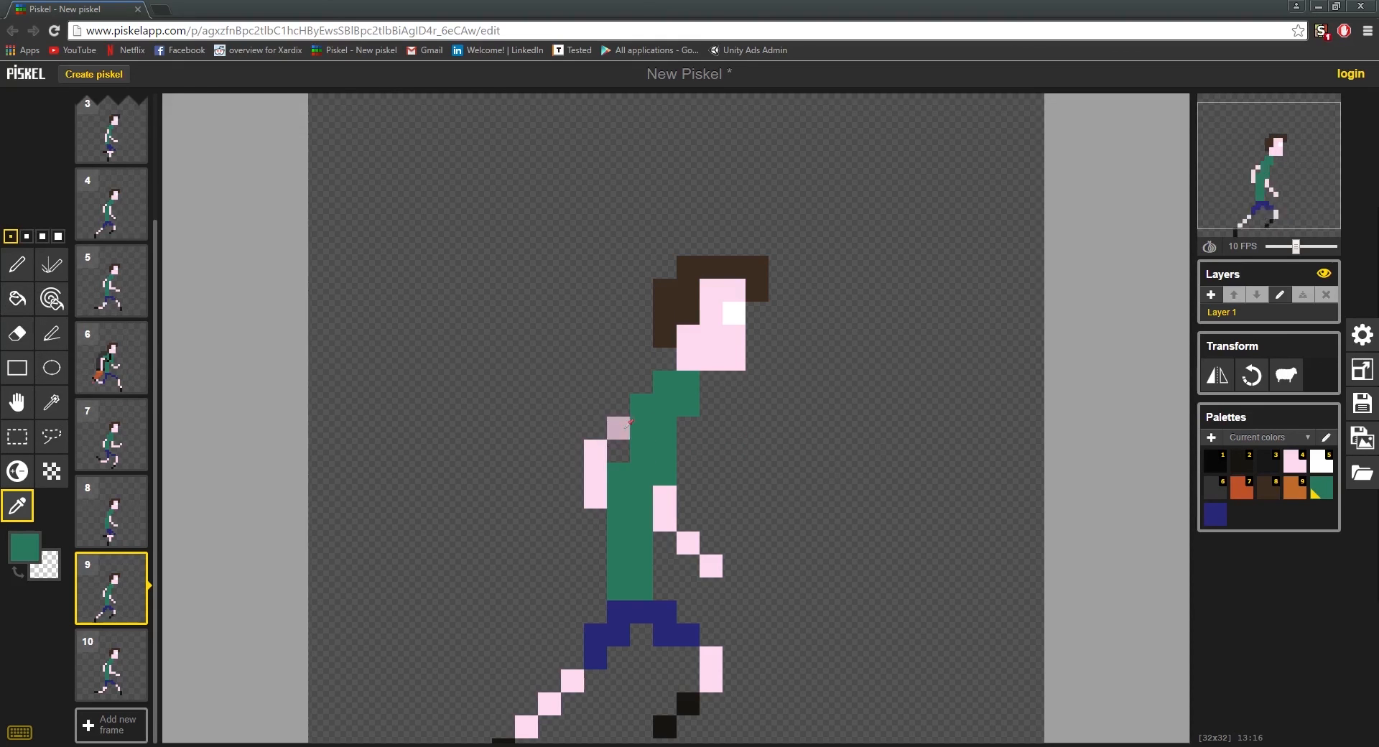
left_click(630, 424)
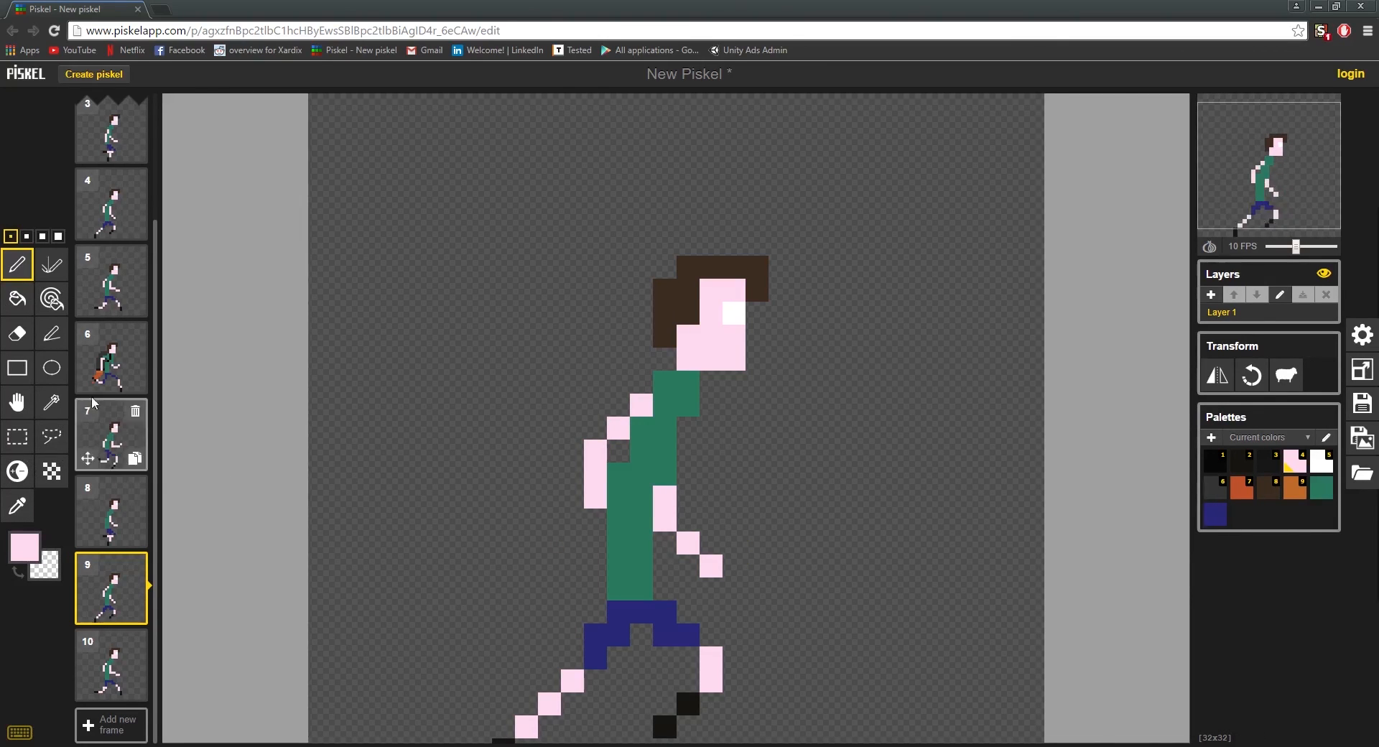
left_click(110, 380)
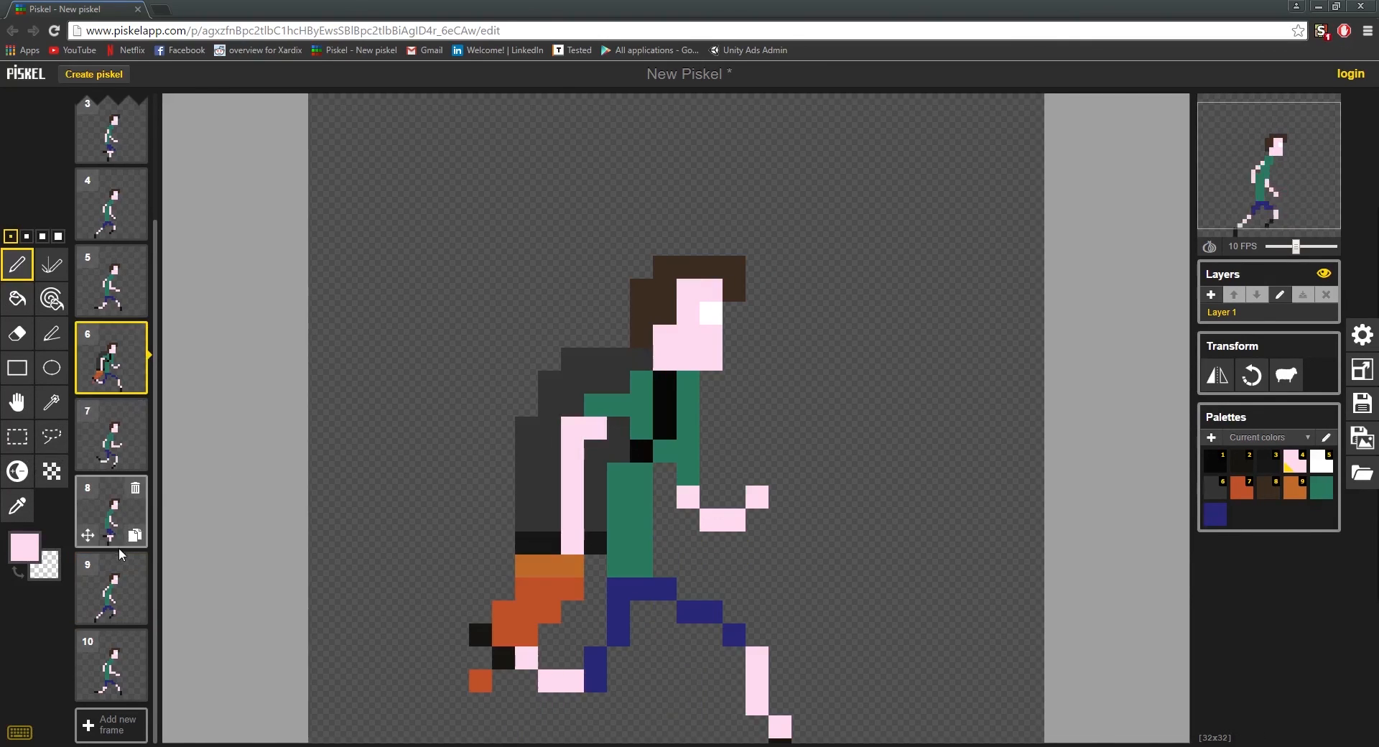
scroll(112, 578, "up", 1)
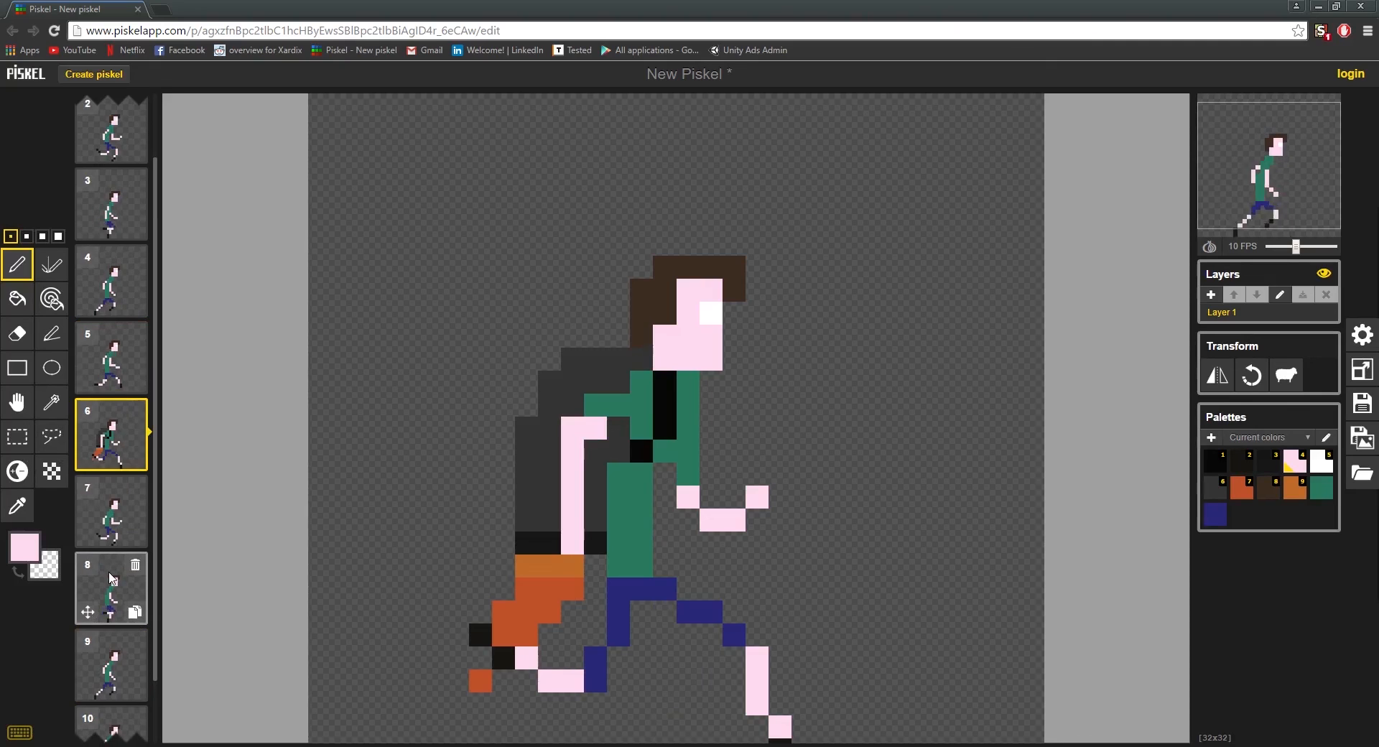
left_click(109, 527)
left_click(115, 589)
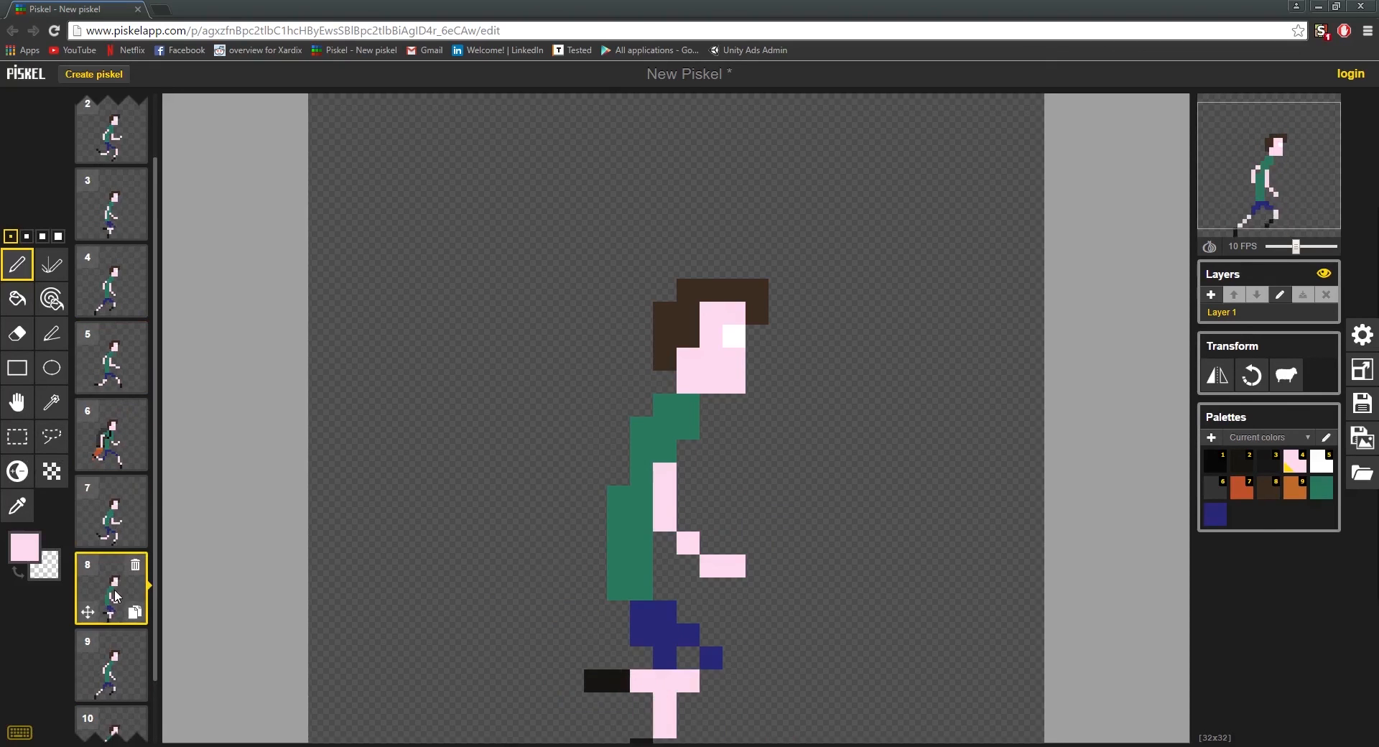
left_click(122, 666)
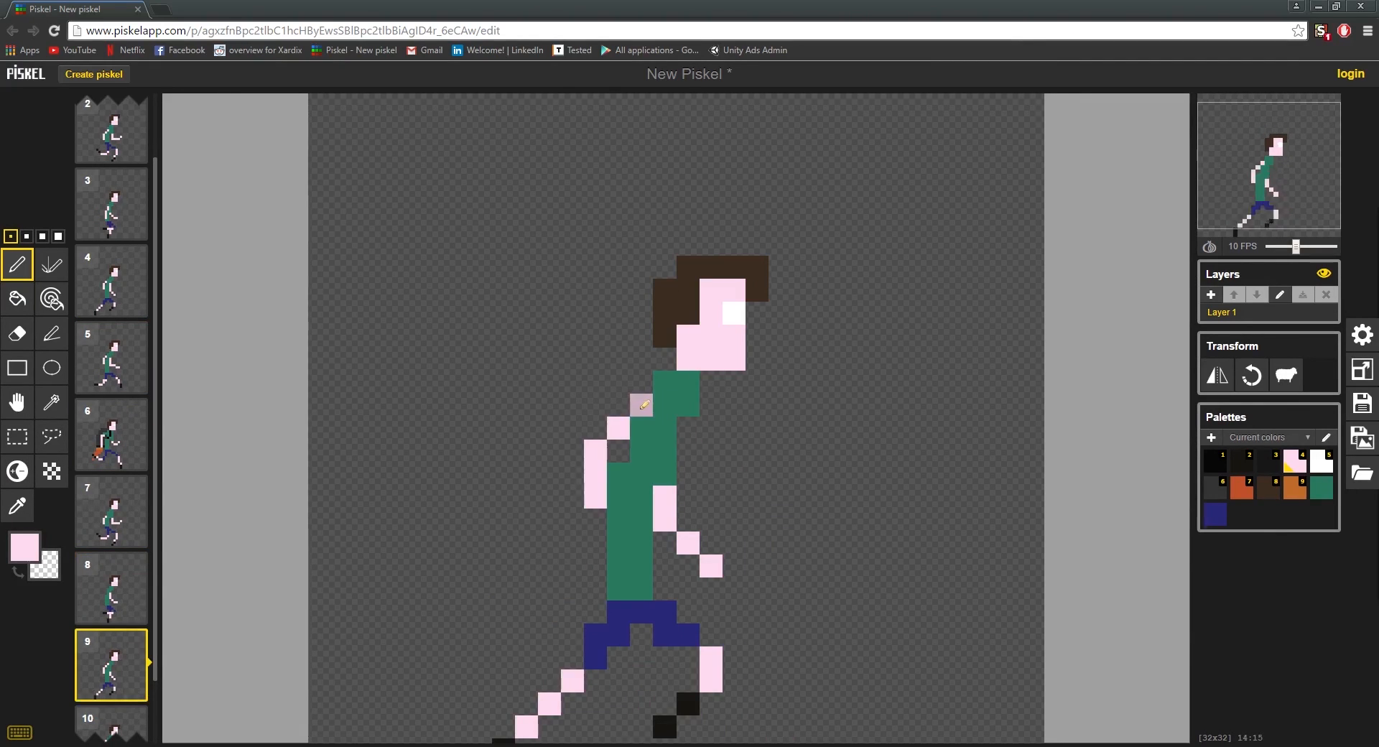
left_click(643, 405)
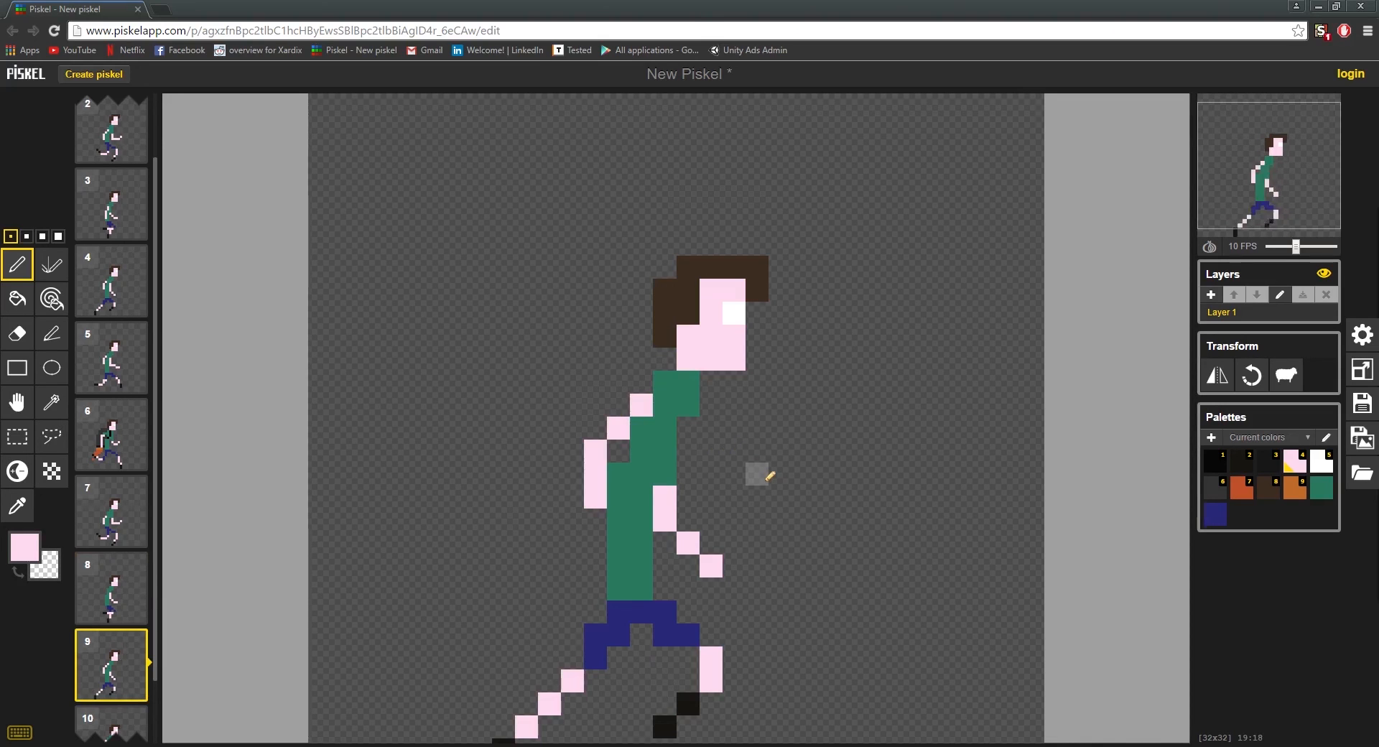
key("ctrl+z")
In frame 10, paint over the upper two pixels of the front arm with the shirt's sampled green
scroll(455, 538, "down", 1)
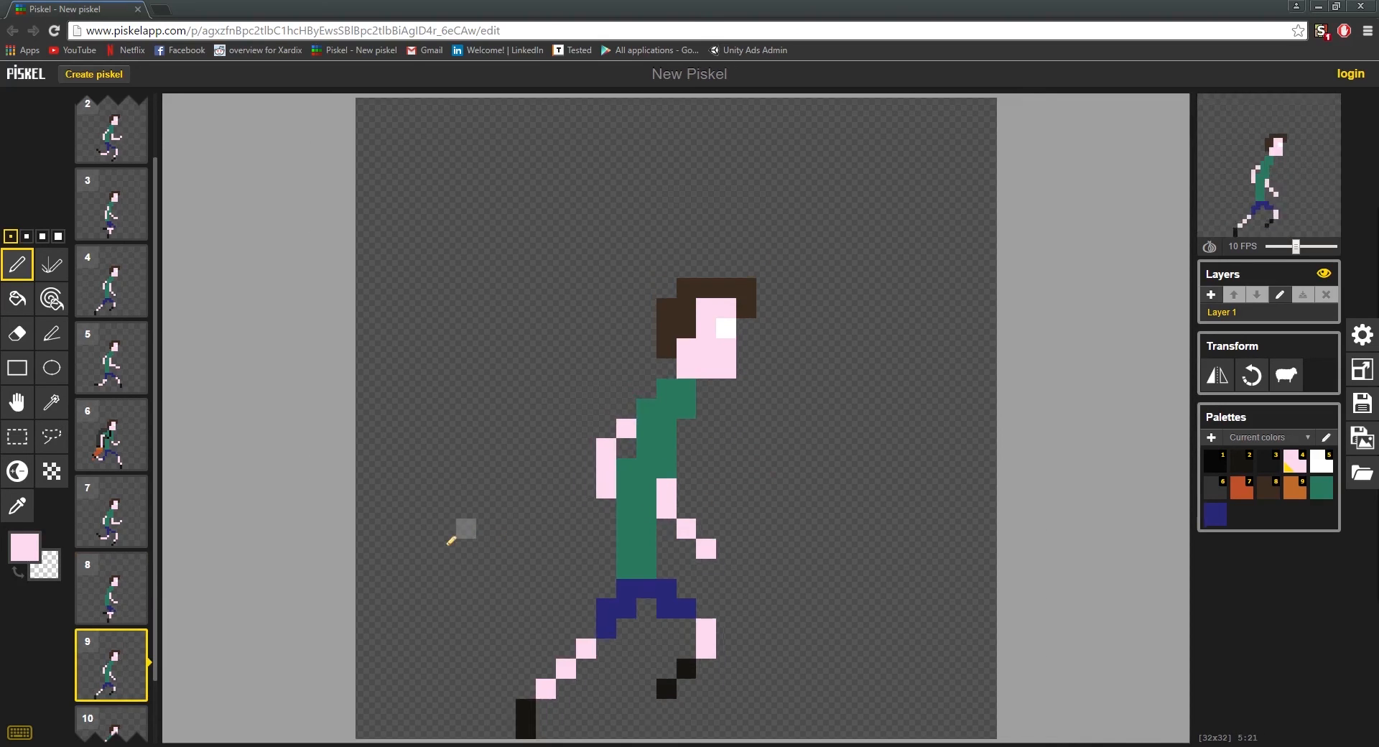
scroll(461, 530, "up", 1)
scroll(438, 539, "down", 3)
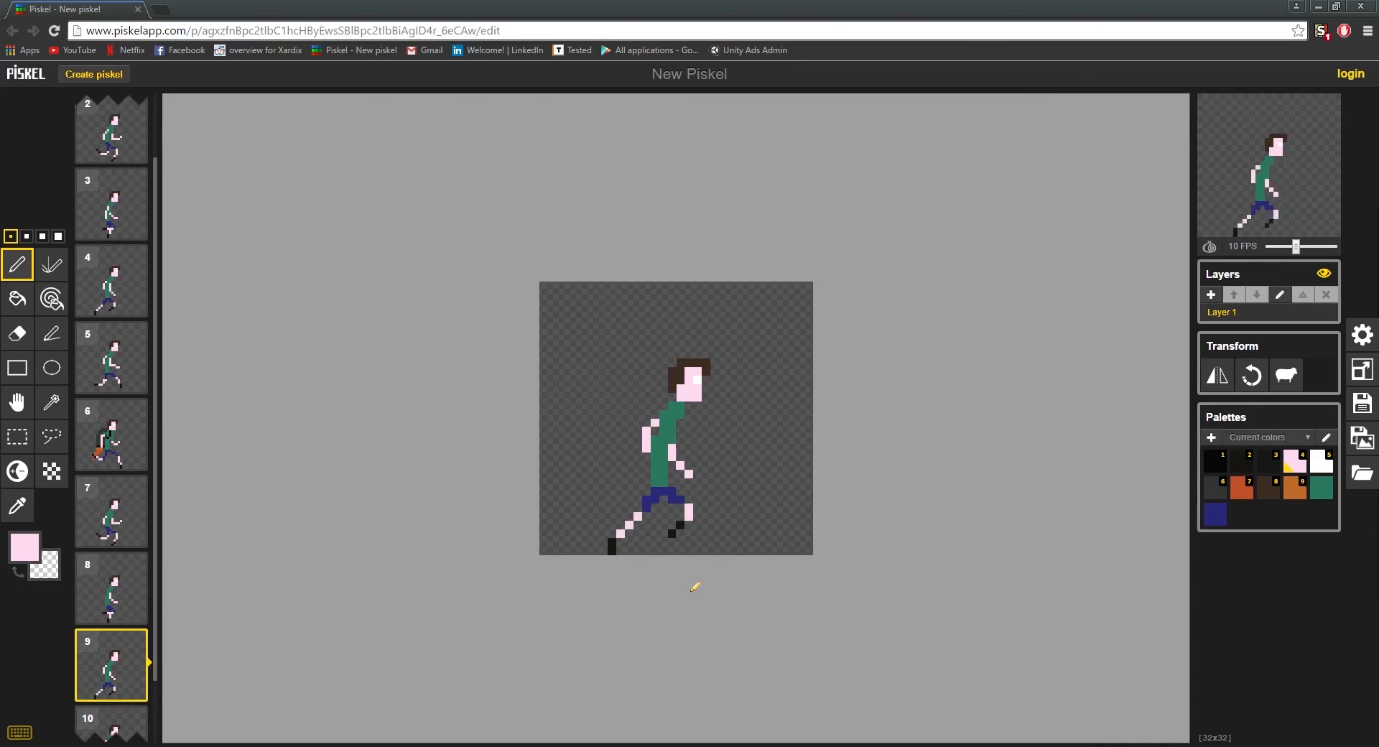
scroll(694, 587, "up", 3)
scroll(108, 682, "down", 2)
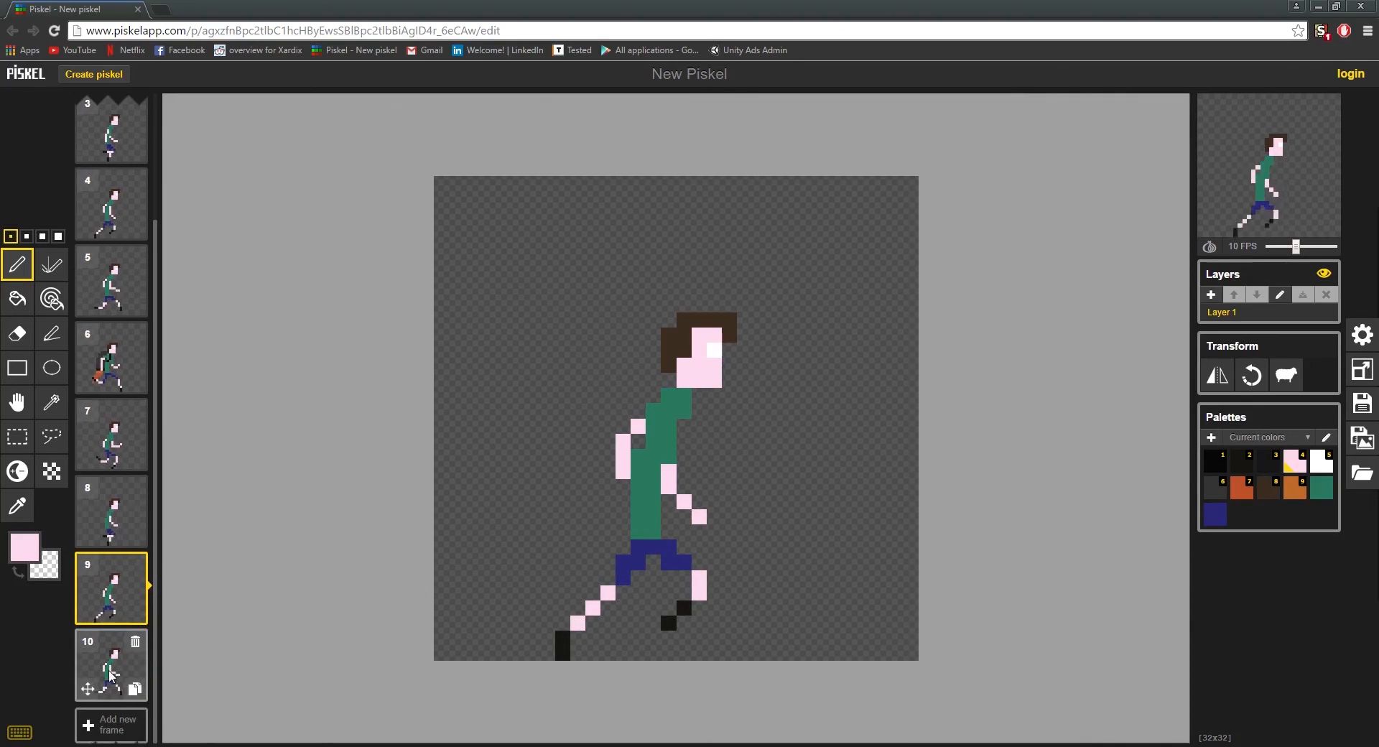
left_click(108, 682)
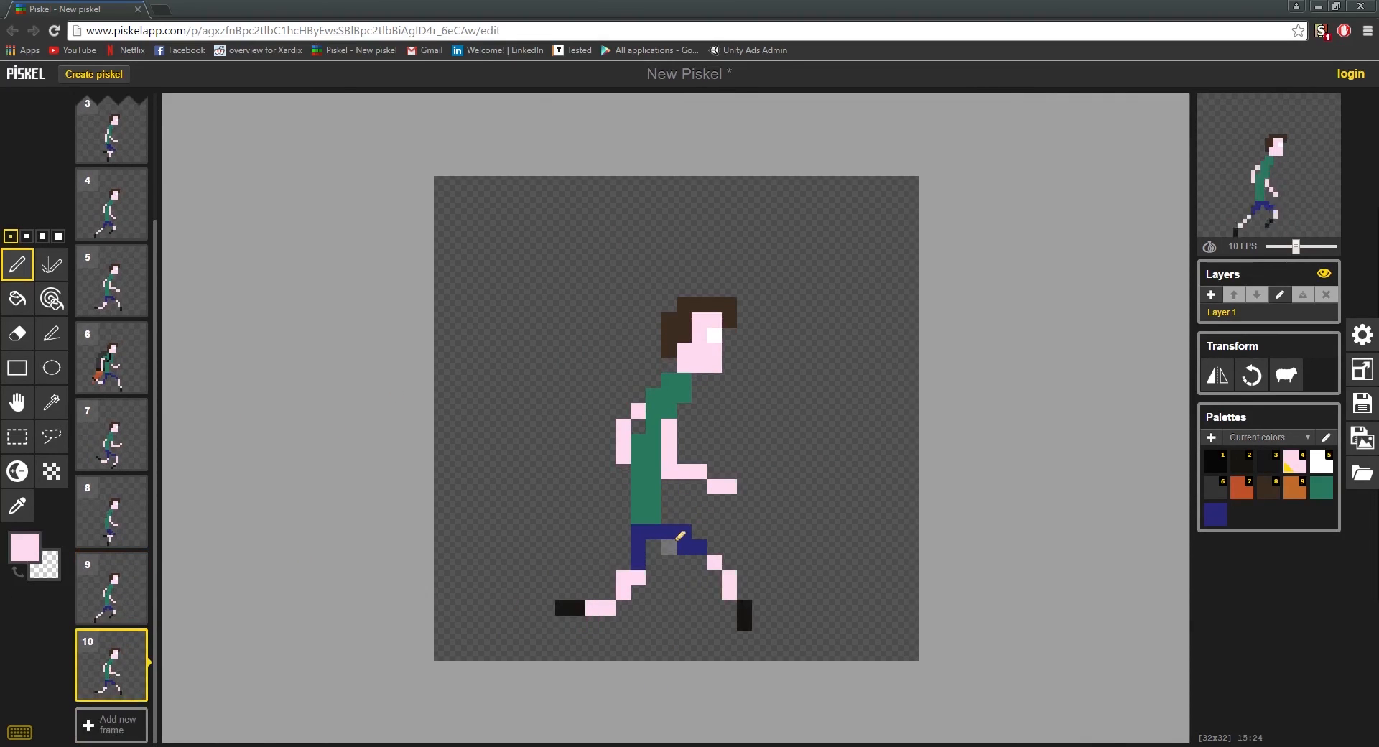
scroll(679, 459, "up", 1)
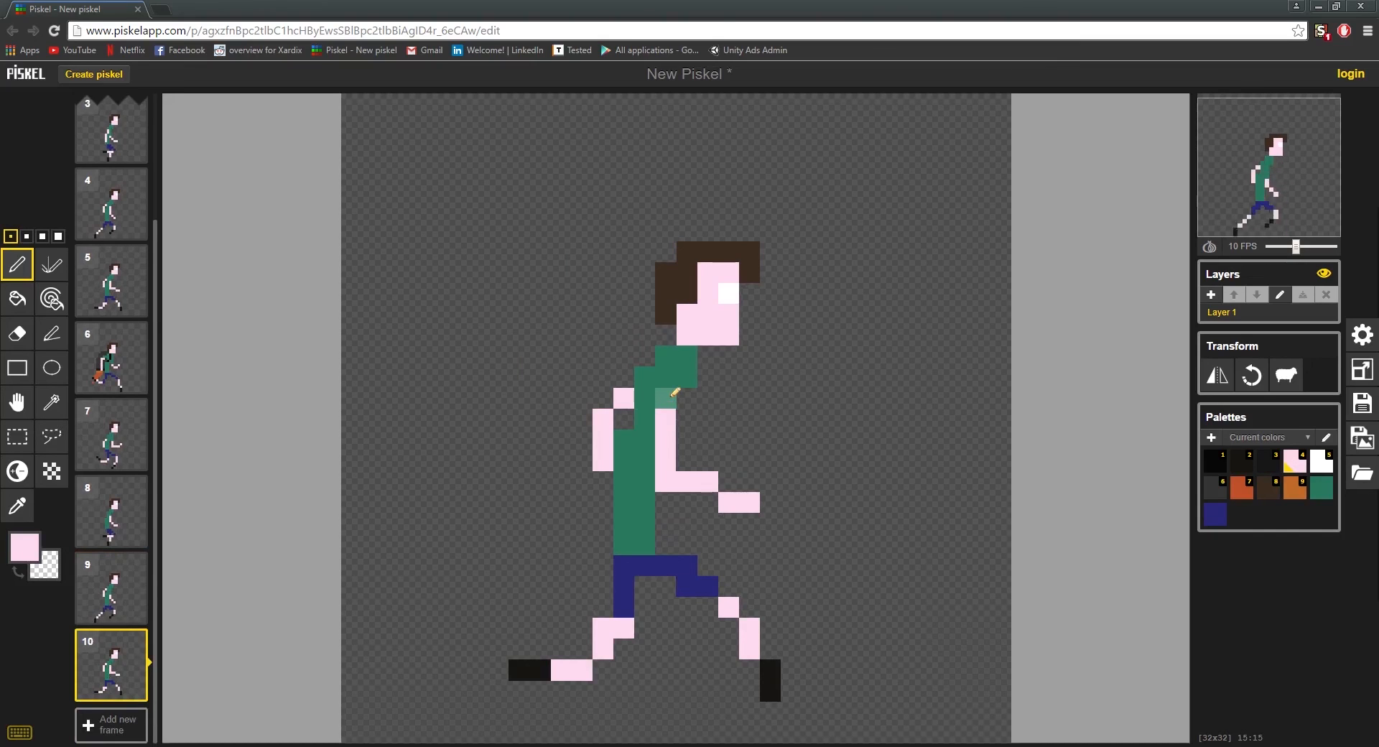
left_click(673, 397, "alt")
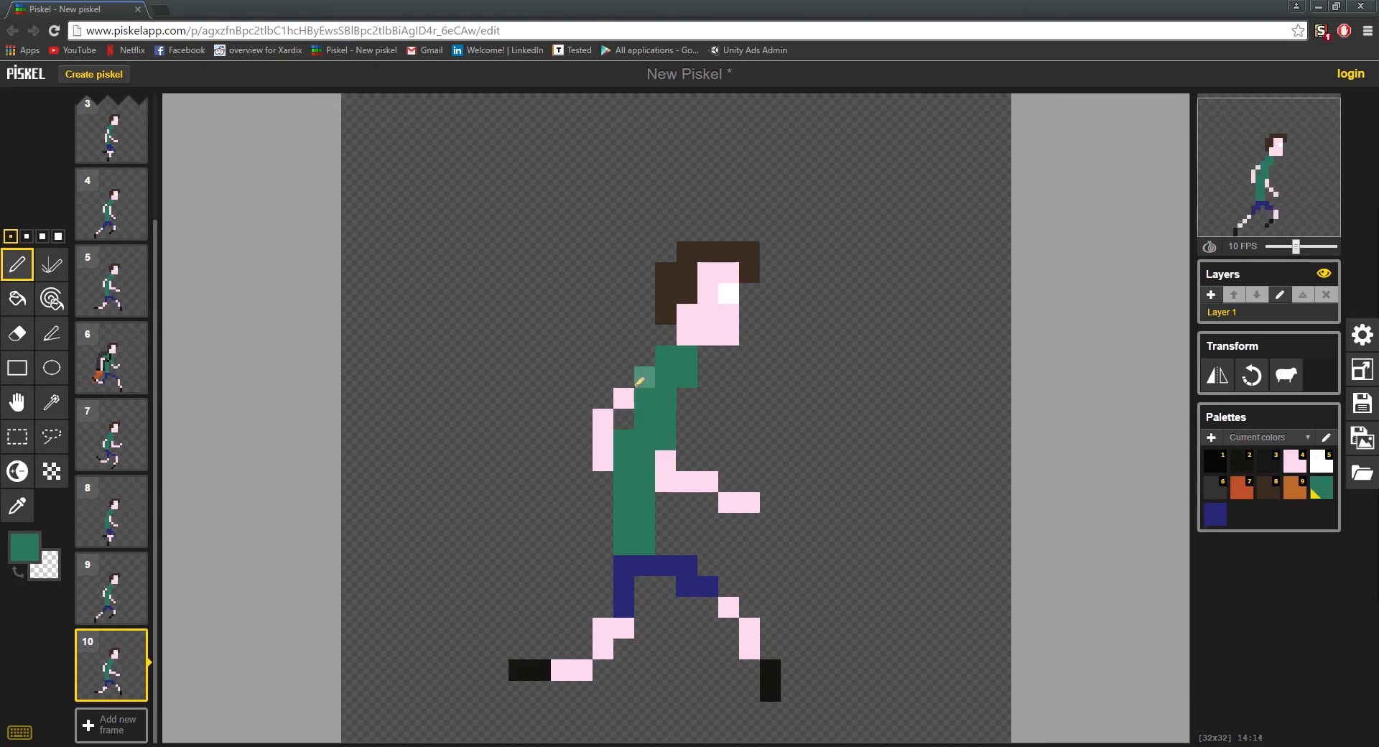
Try extending the front forearm in frame 10 backward across the shirt in the sampled skin colour, and undo it
left_click(607, 458, "alt")
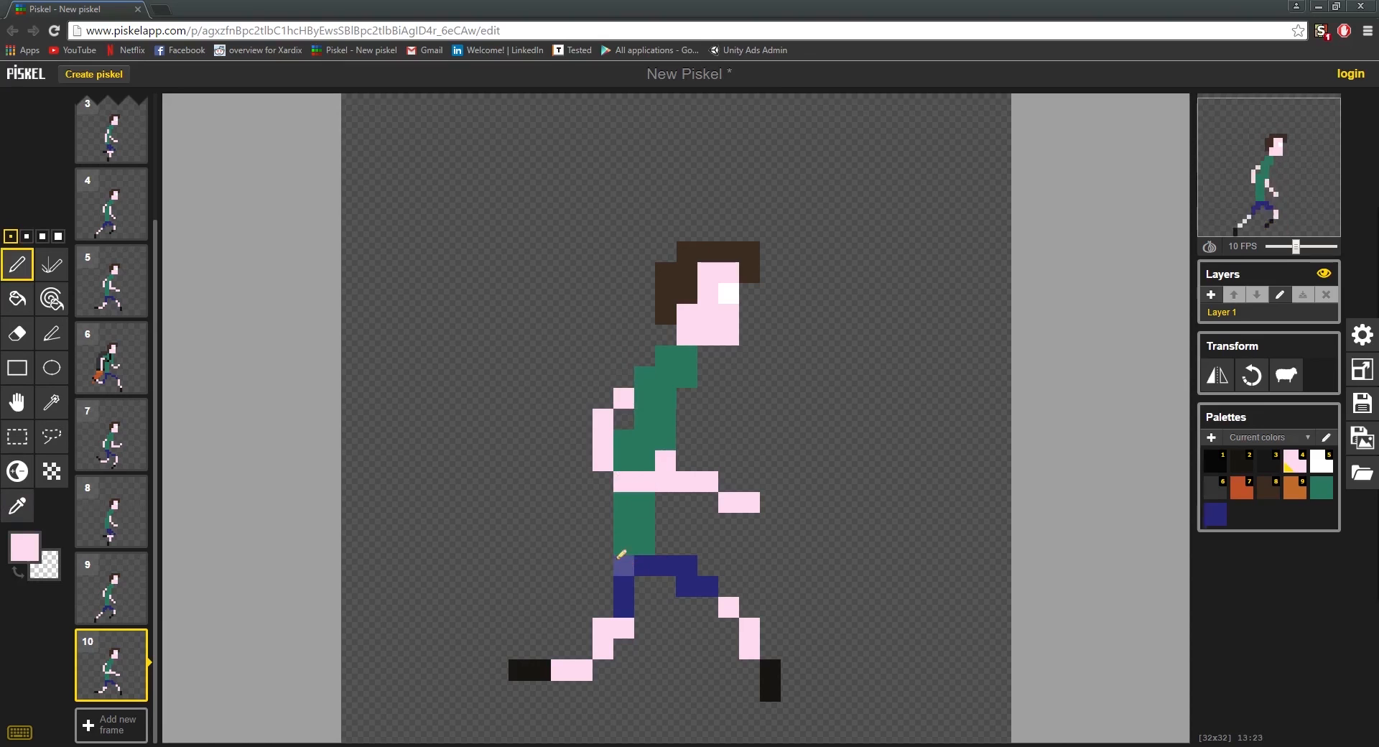
key("ctrl+z")
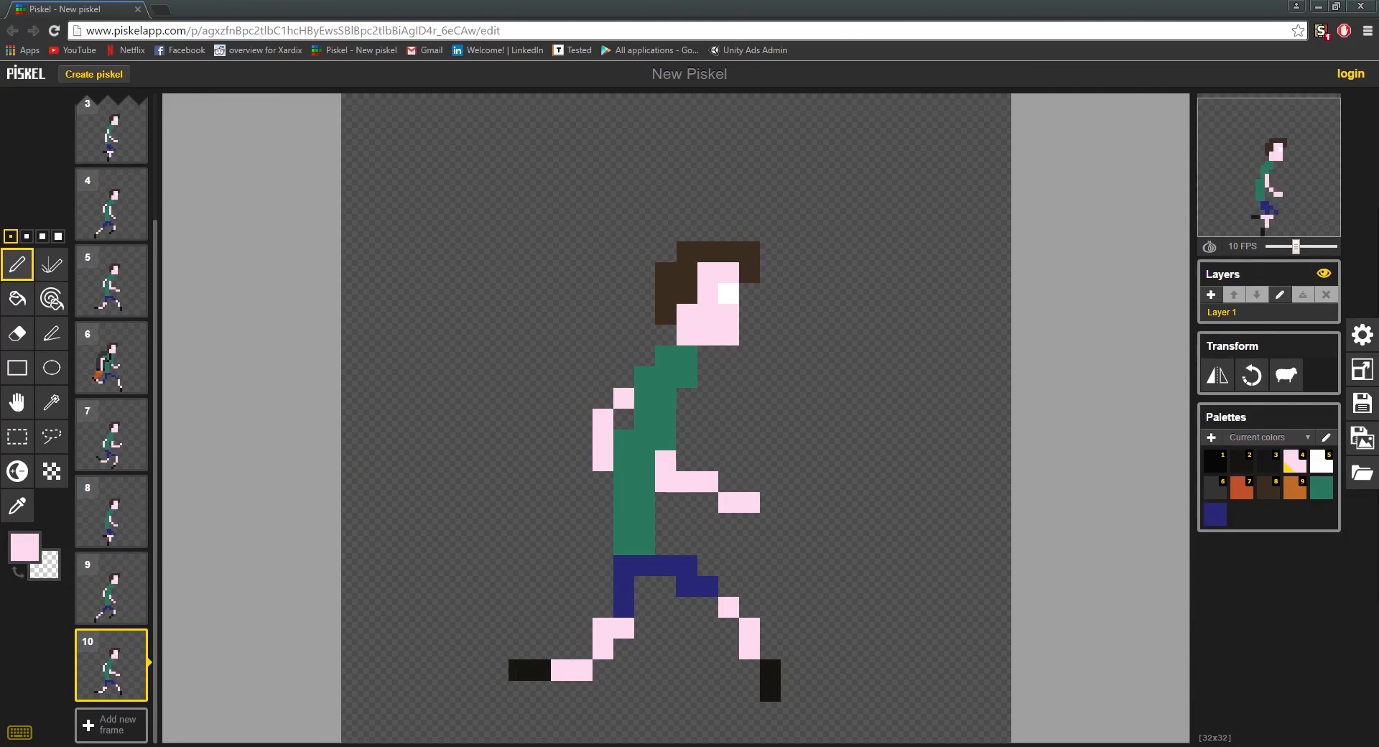
Compare the arm positions in frame 6 with those in frames 1 to 5
left_click(111, 357)
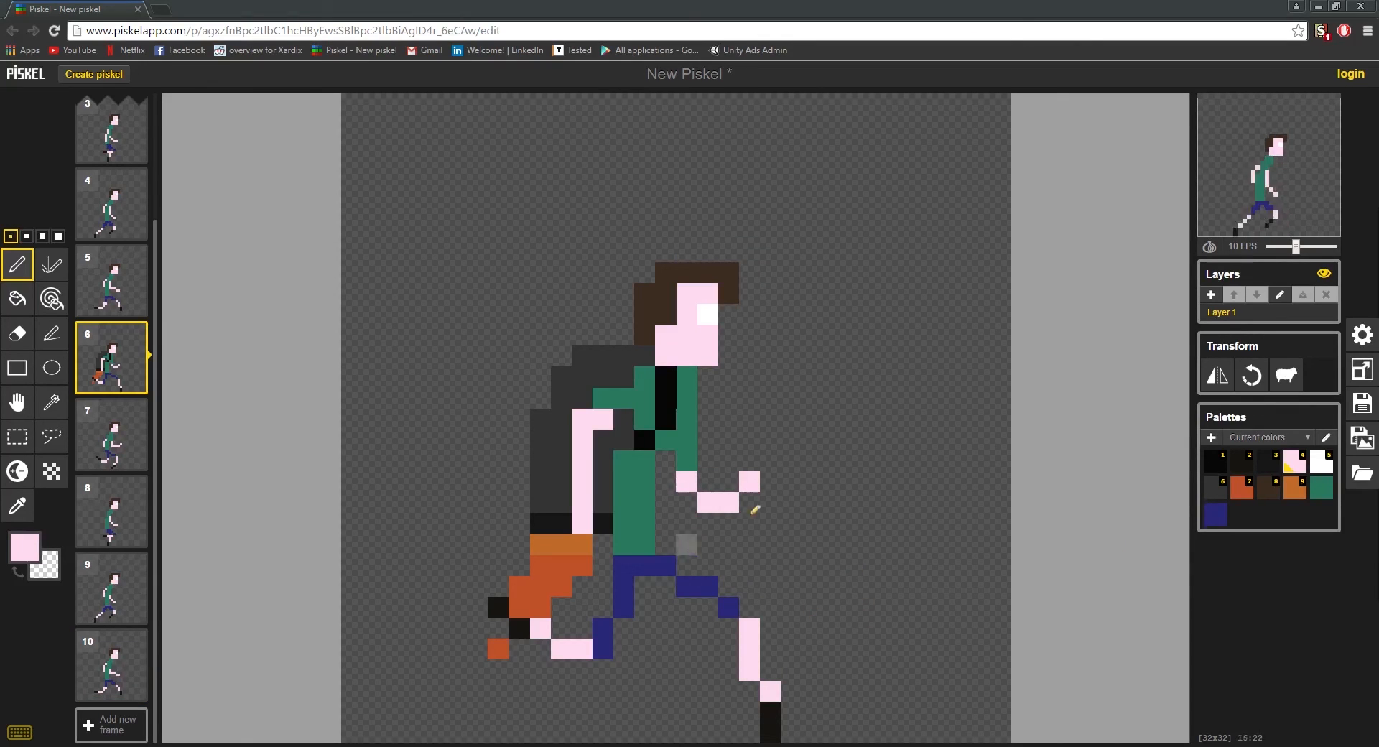
scroll(118, 294, "up", 2)
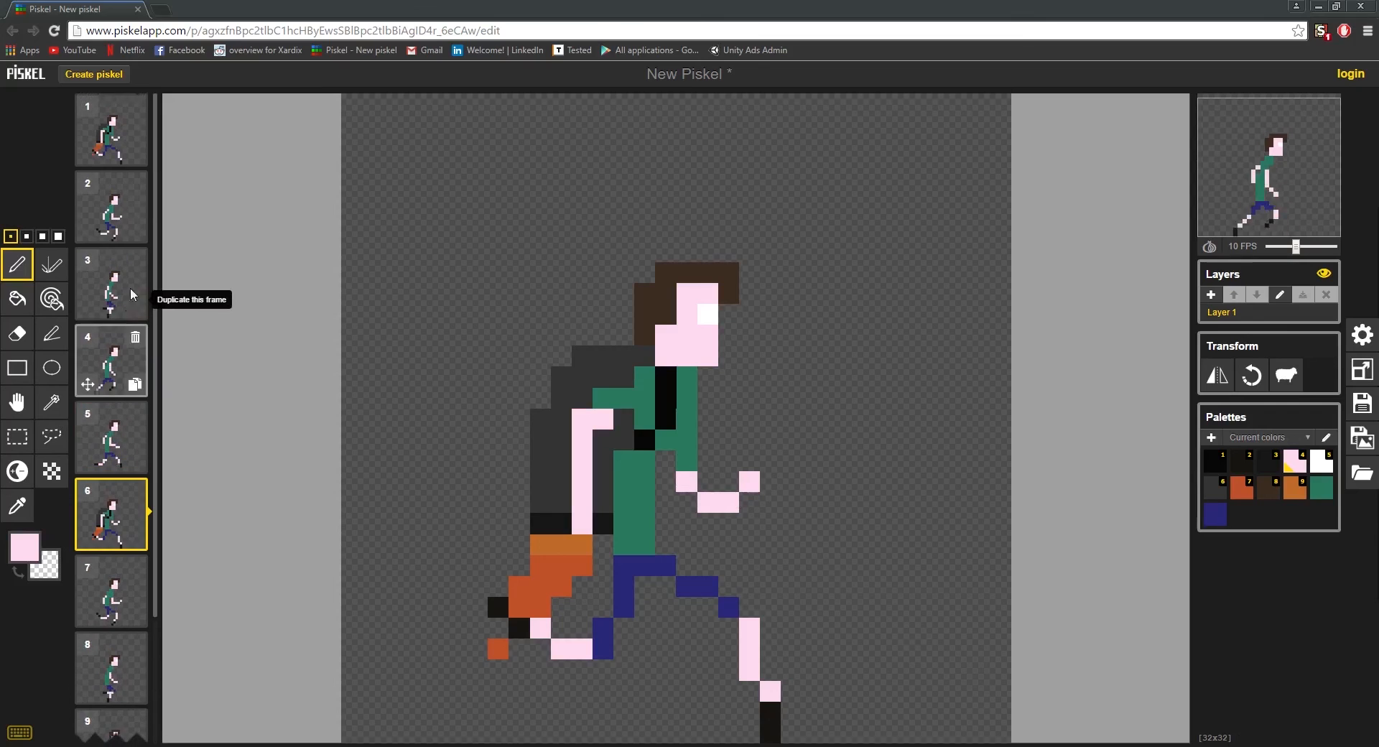
left_click(110, 140)
left_click(112, 221)
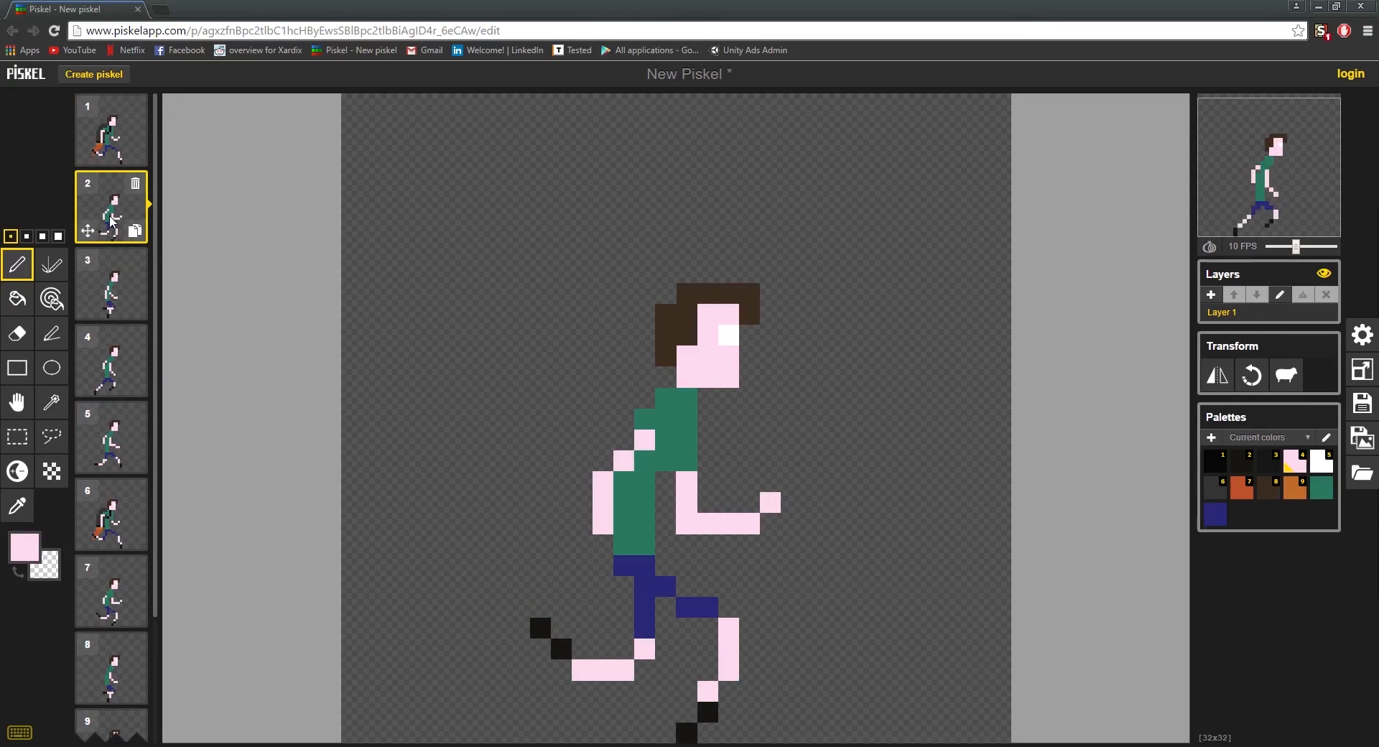
left_click(116, 289)
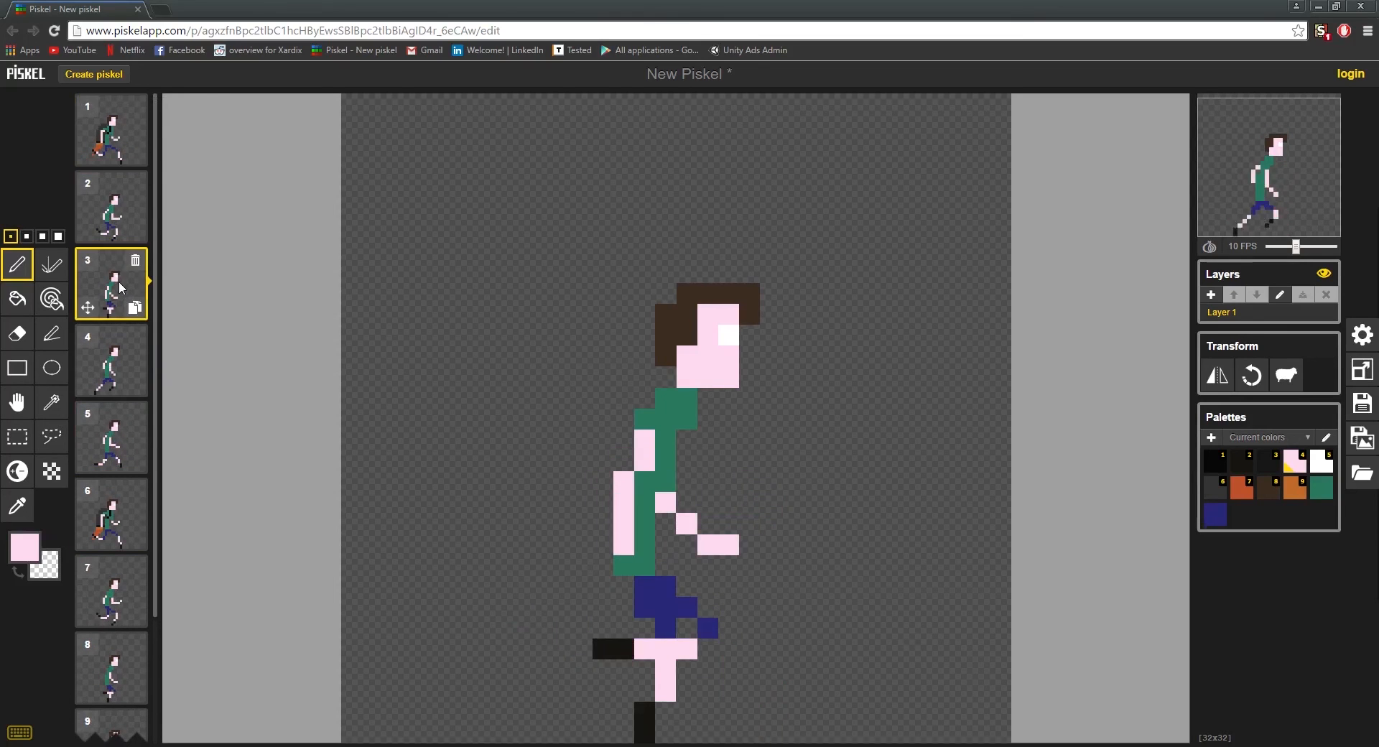
left_click(126, 372)
left_click(126, 428)
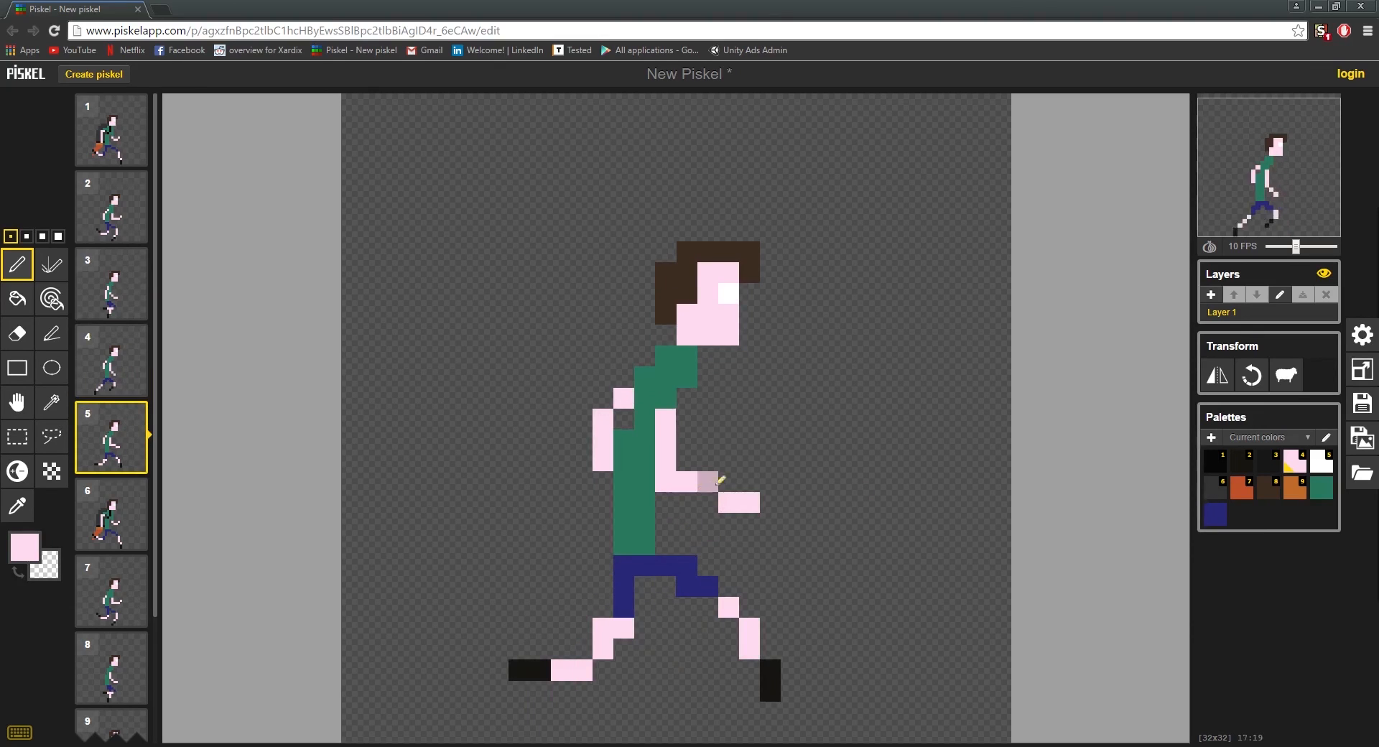
left_click(108, 153)
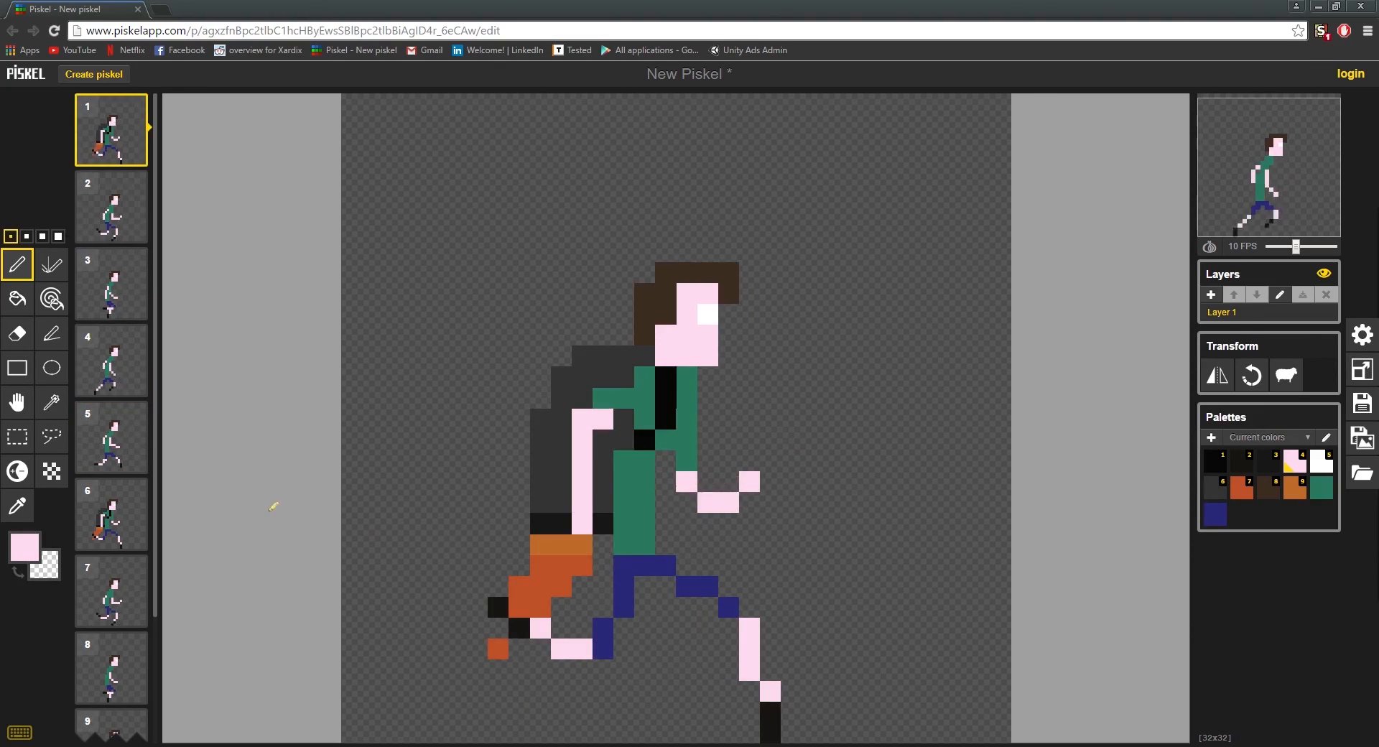
left_click(106, 530)
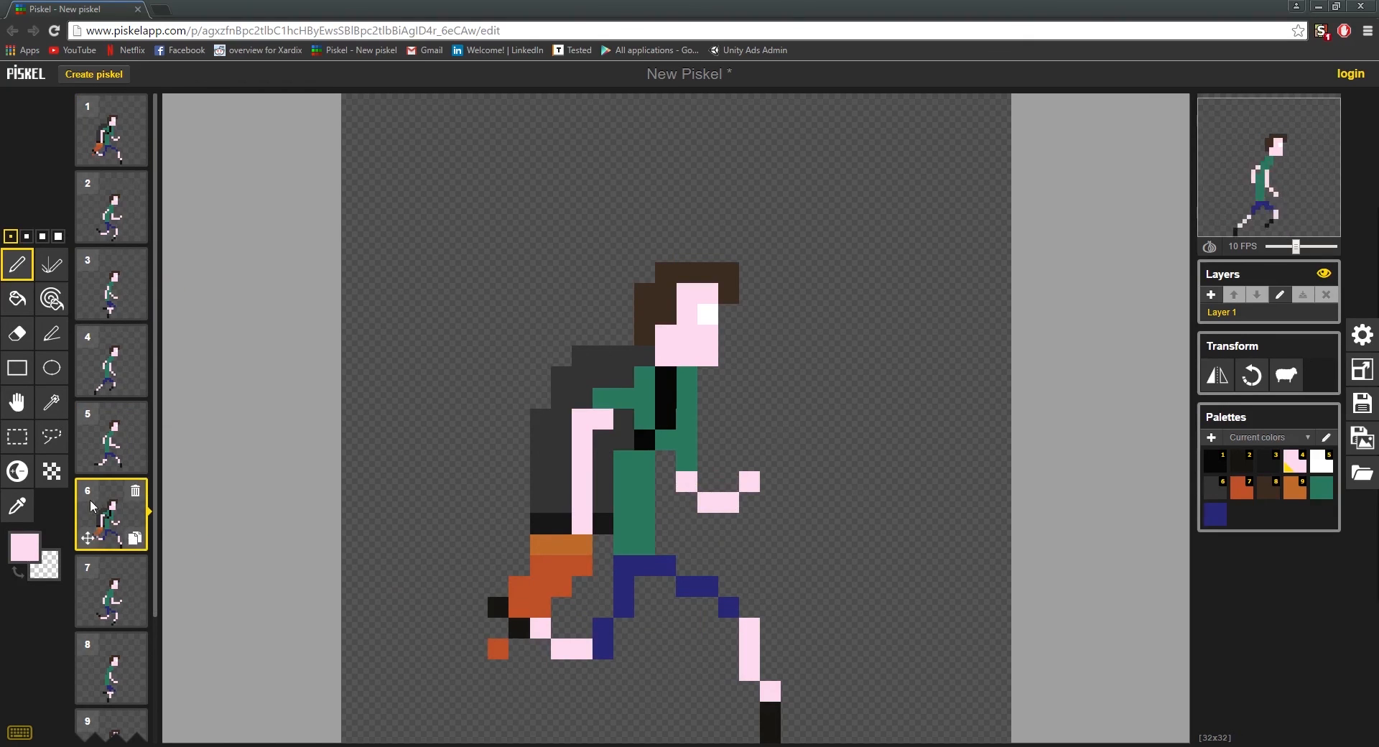
Compare frames 7 and 8, and in frame 9 draw a three-pixel skin-coloured upper front arm one pixel further back over the shirt
scroll(412, 538, "down", 2)
scroll(411, 538, "up", 3)
scroll(115, 559, "down", 1)
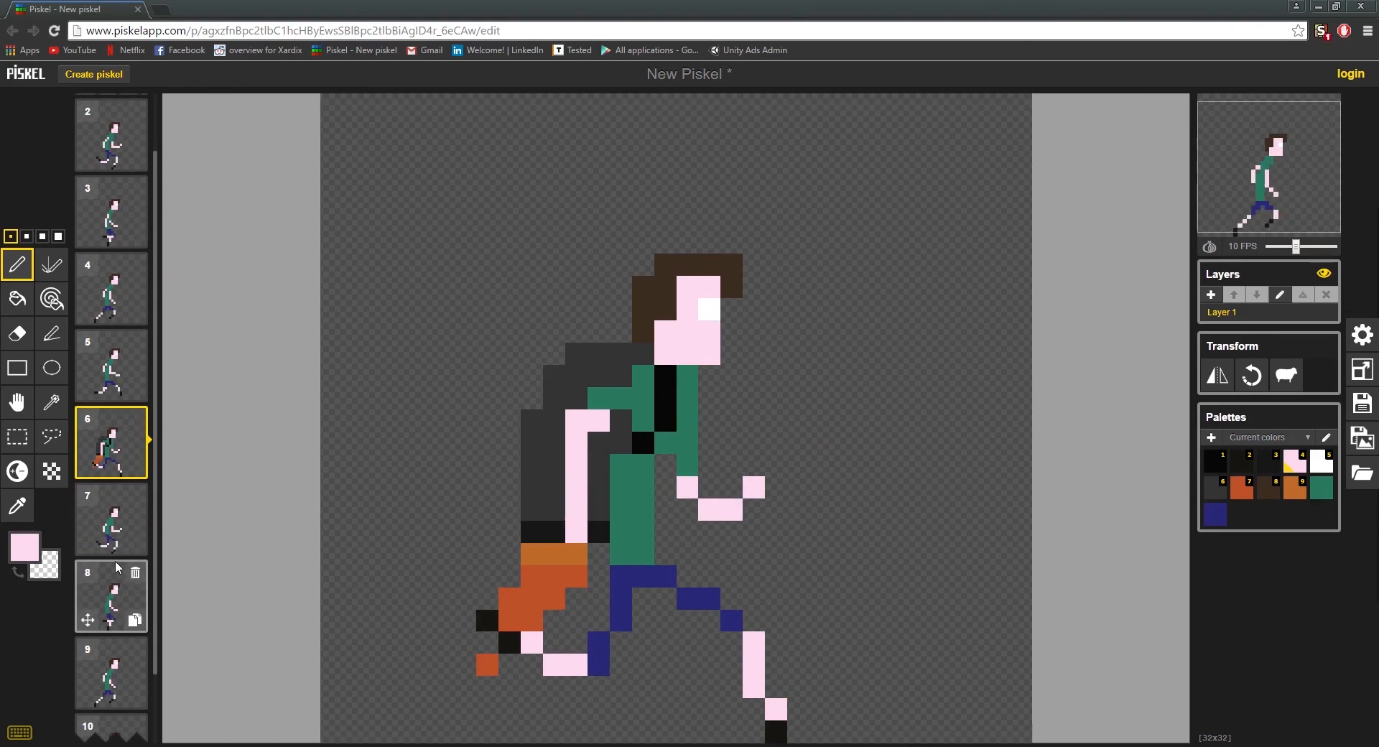
left_click(113, 525)
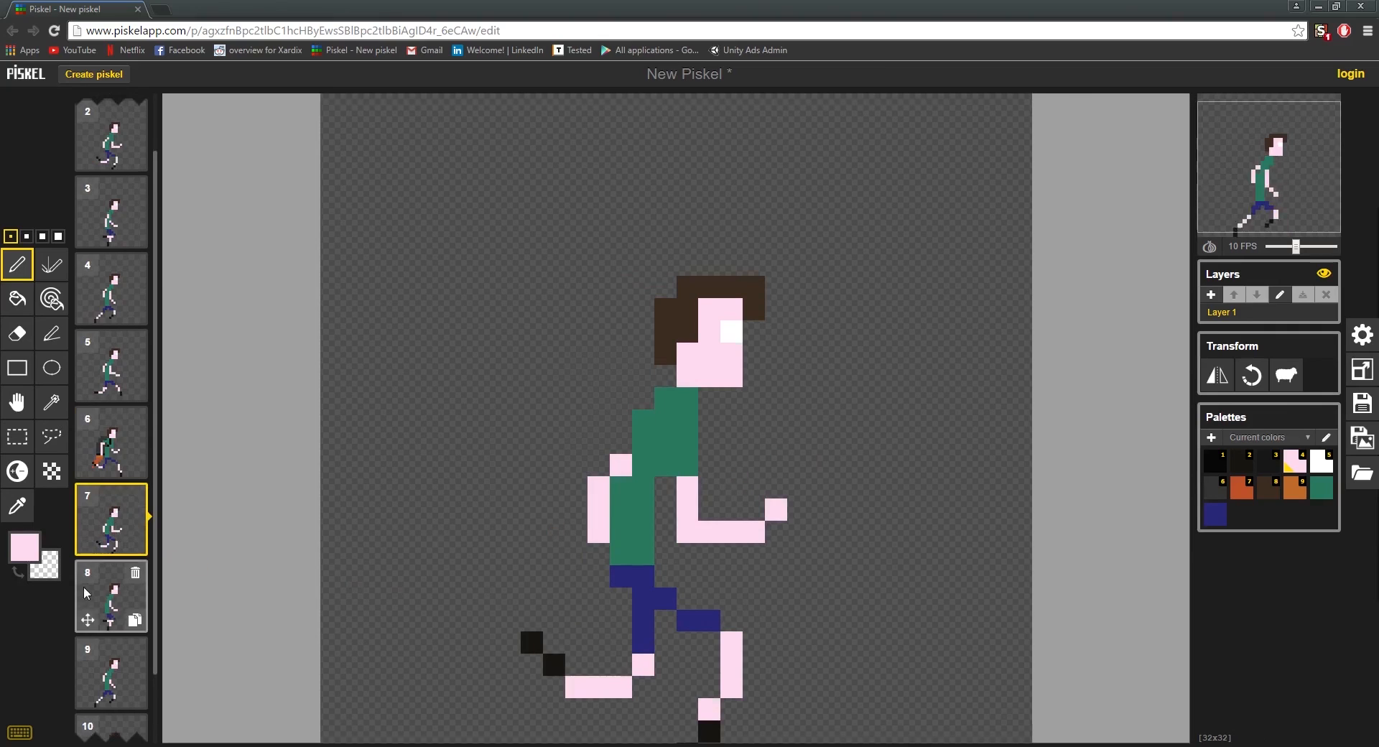
left_click(106, 596)
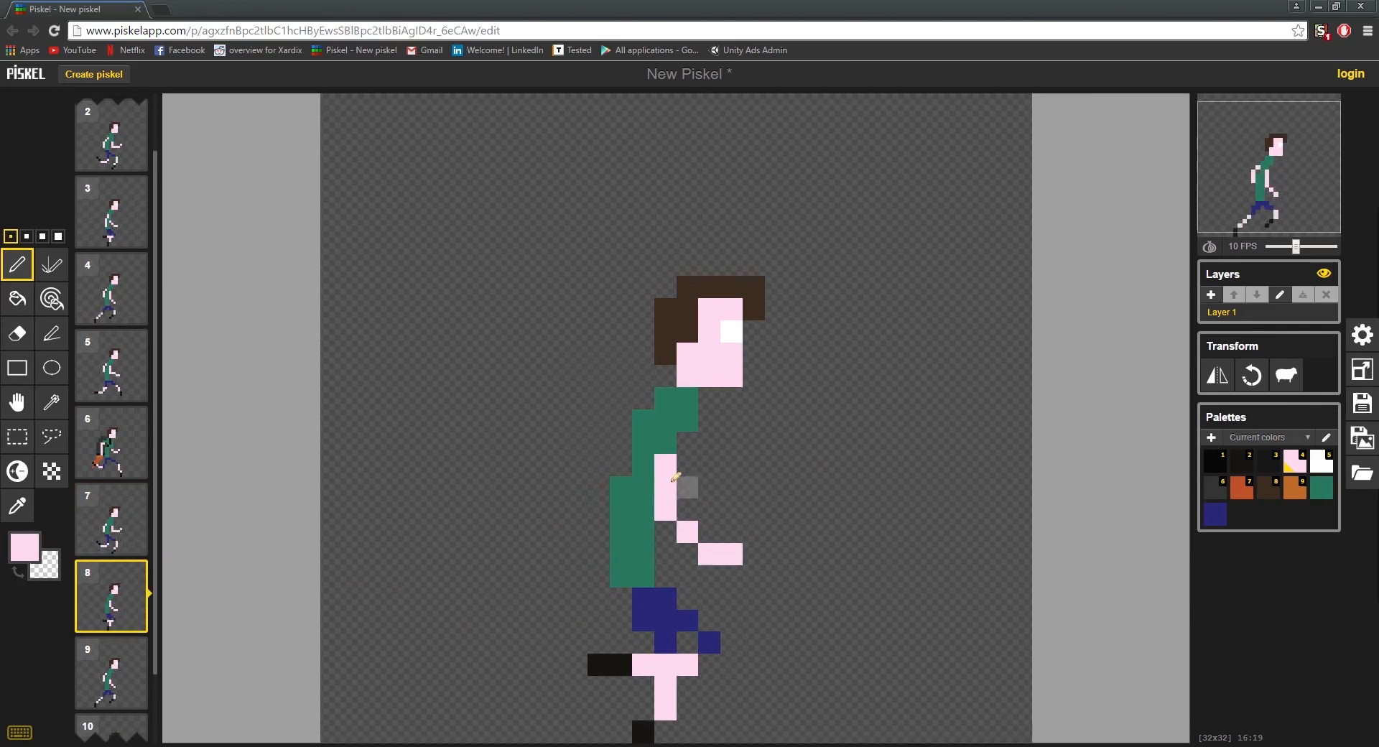
left_click(112, 675)
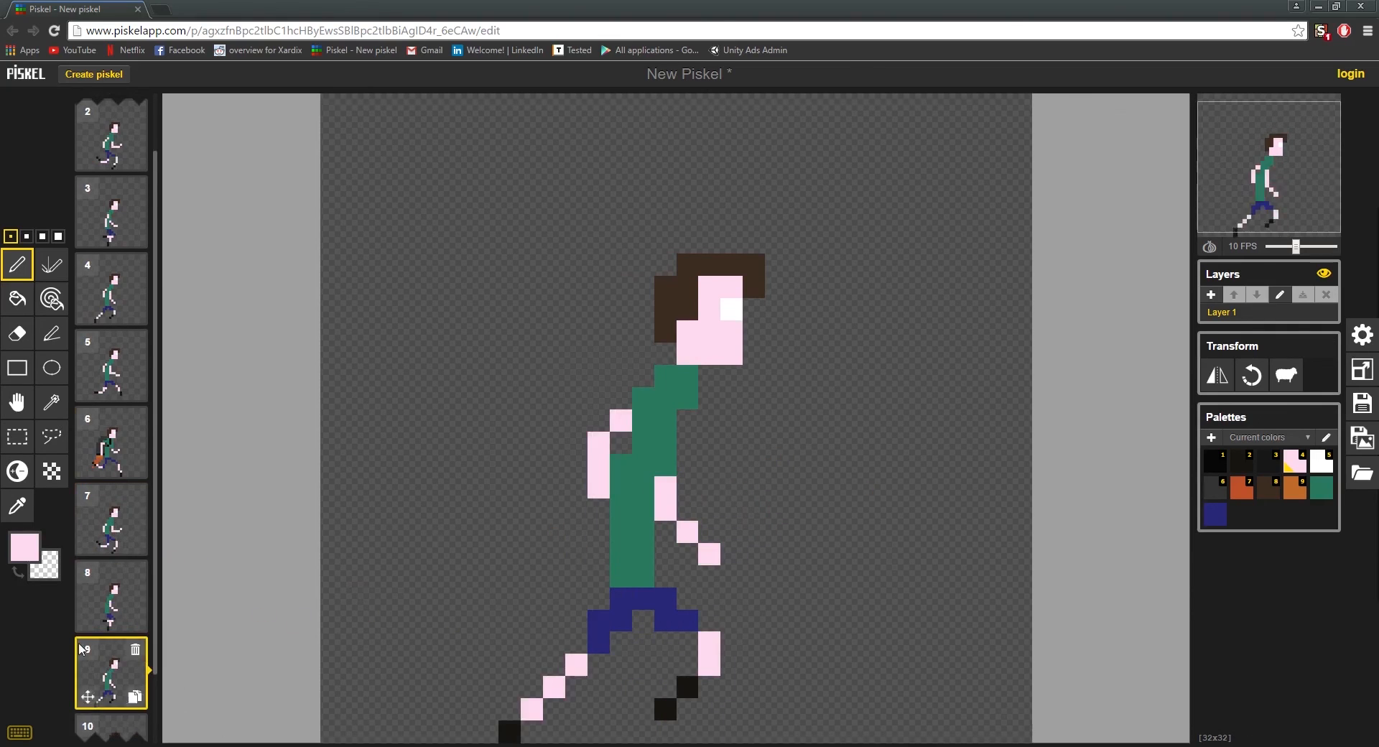
scroll(93, 643, "down", 1)
scroll(115, 632, "down", 1)
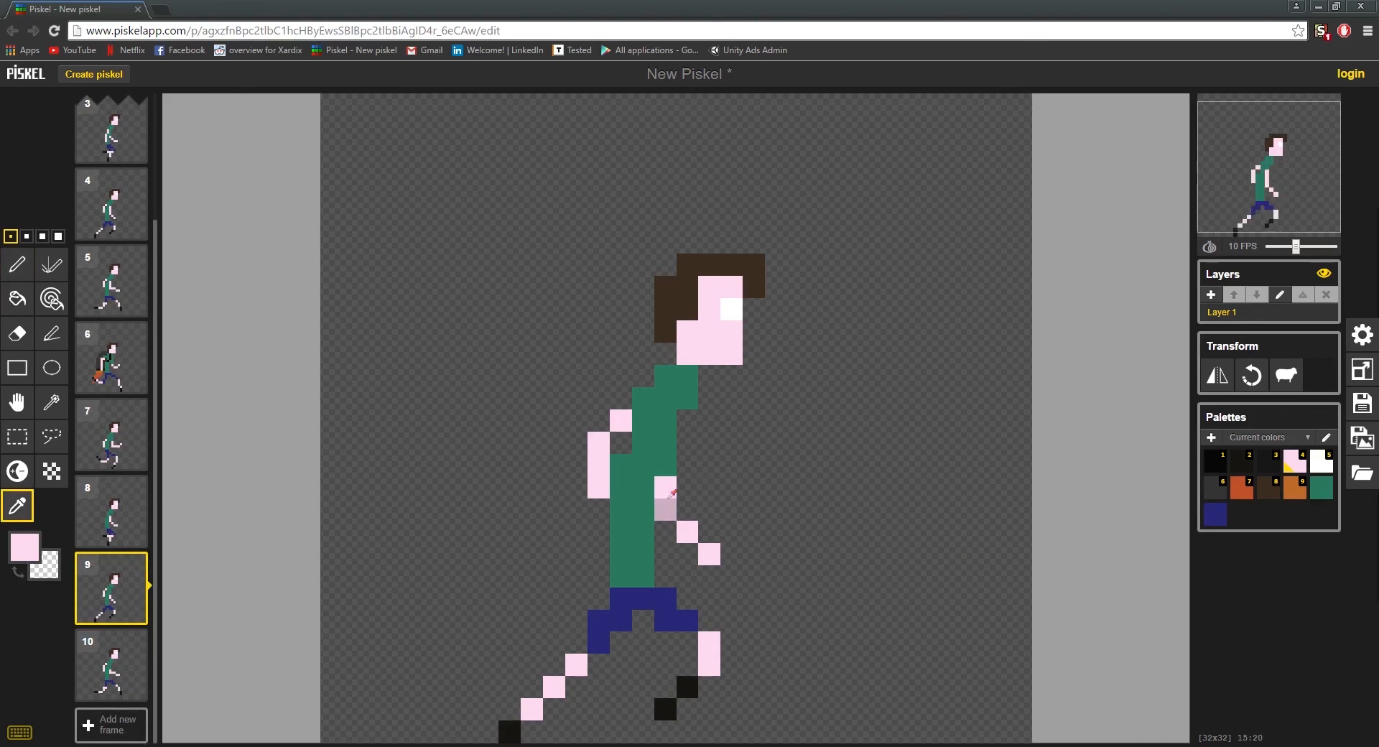
mouse_move(668, 507)
left_mouse_down()
mouse_move(650, 445)
mouse_move(653, 465)
left_mouse_up()
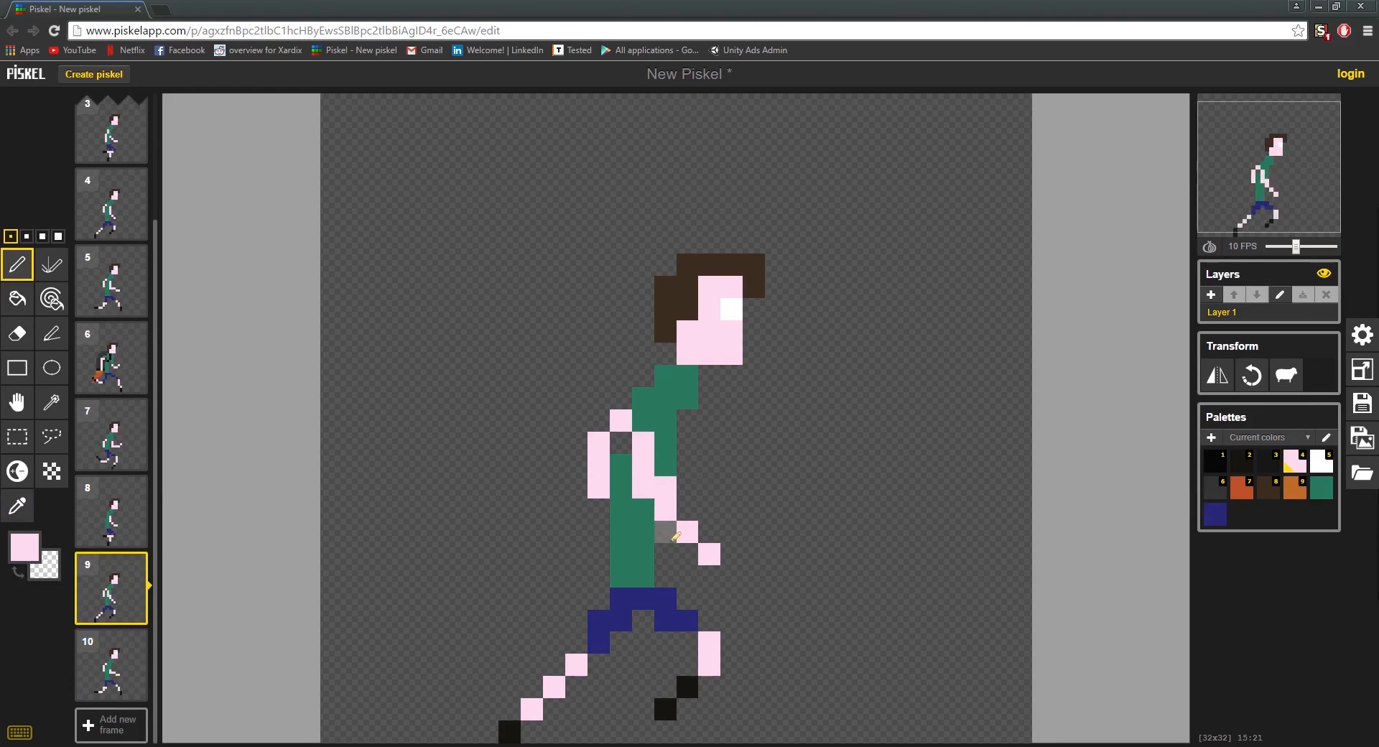
Sample the front arm's skin colour as the secondary colour and return to the Pen tool
key("o")
right_click(665, 488)
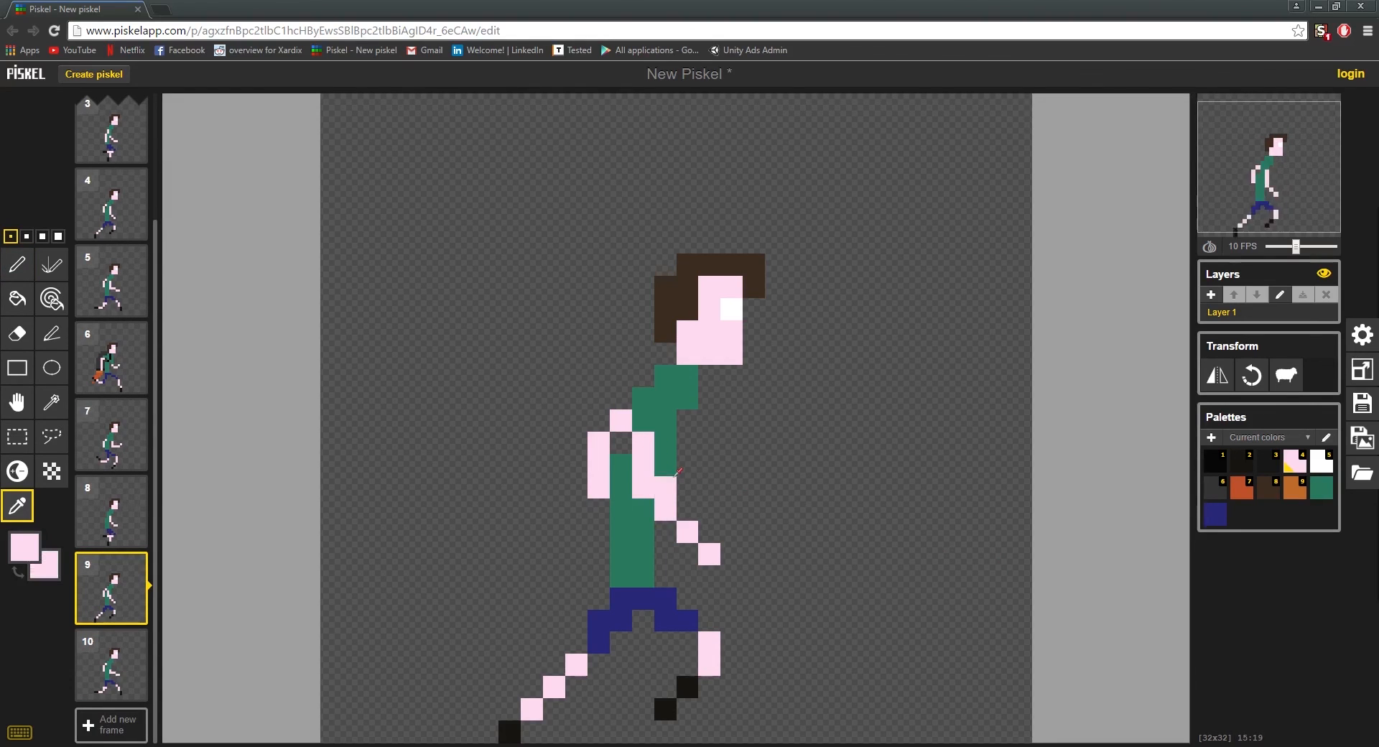
key("p")
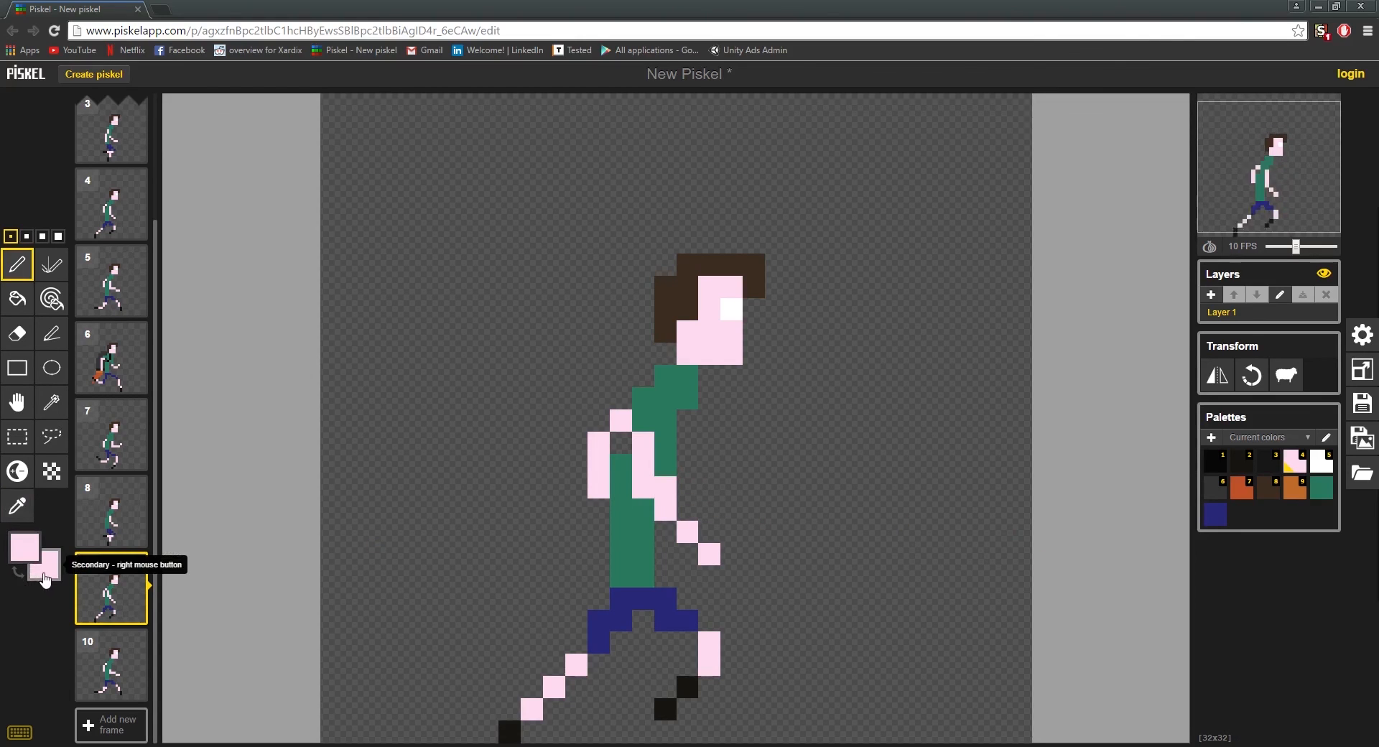
Make the secondary colour transparent and erase the extra skin pixel in front of the front arm's elbow in frame 9
left_click(47, 579)
left_click(47, 604)
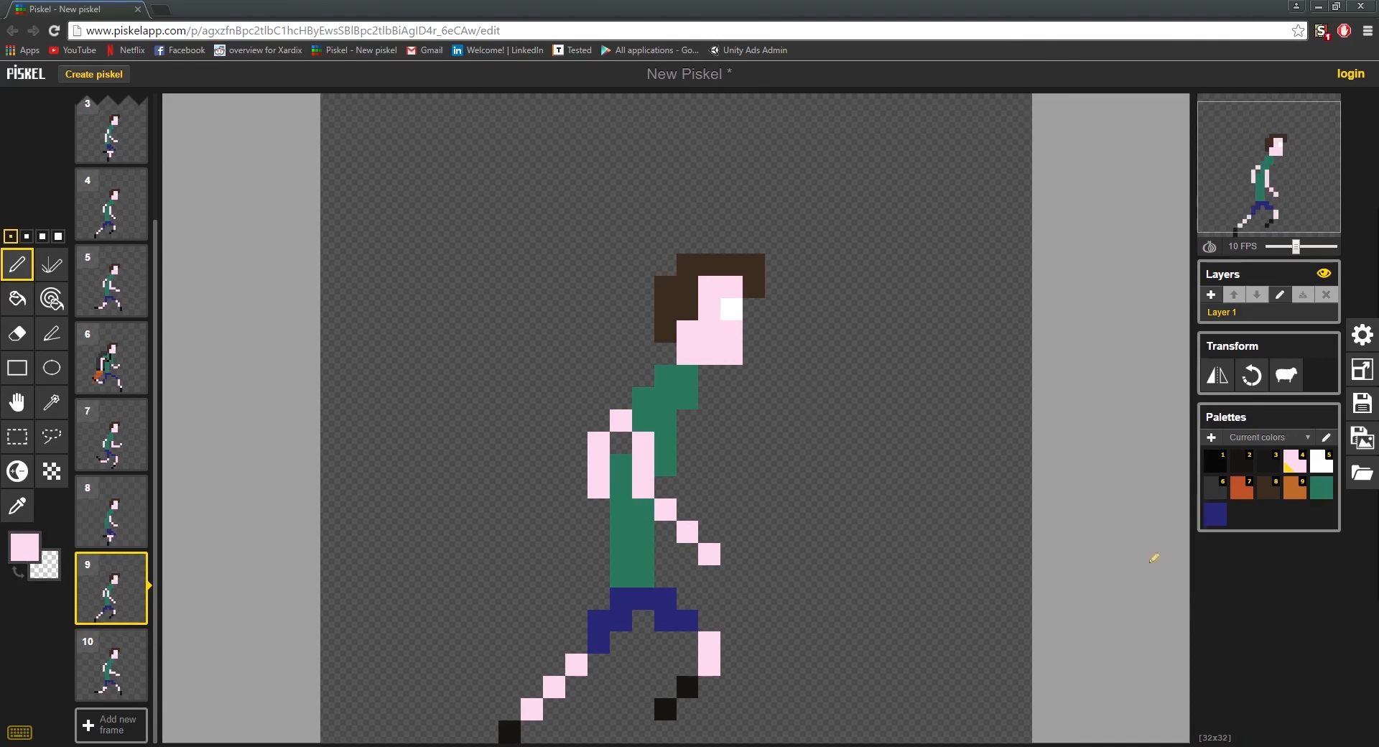
scroll(794, 594, "down", 2)
scroll(759, 590, "up", 2)
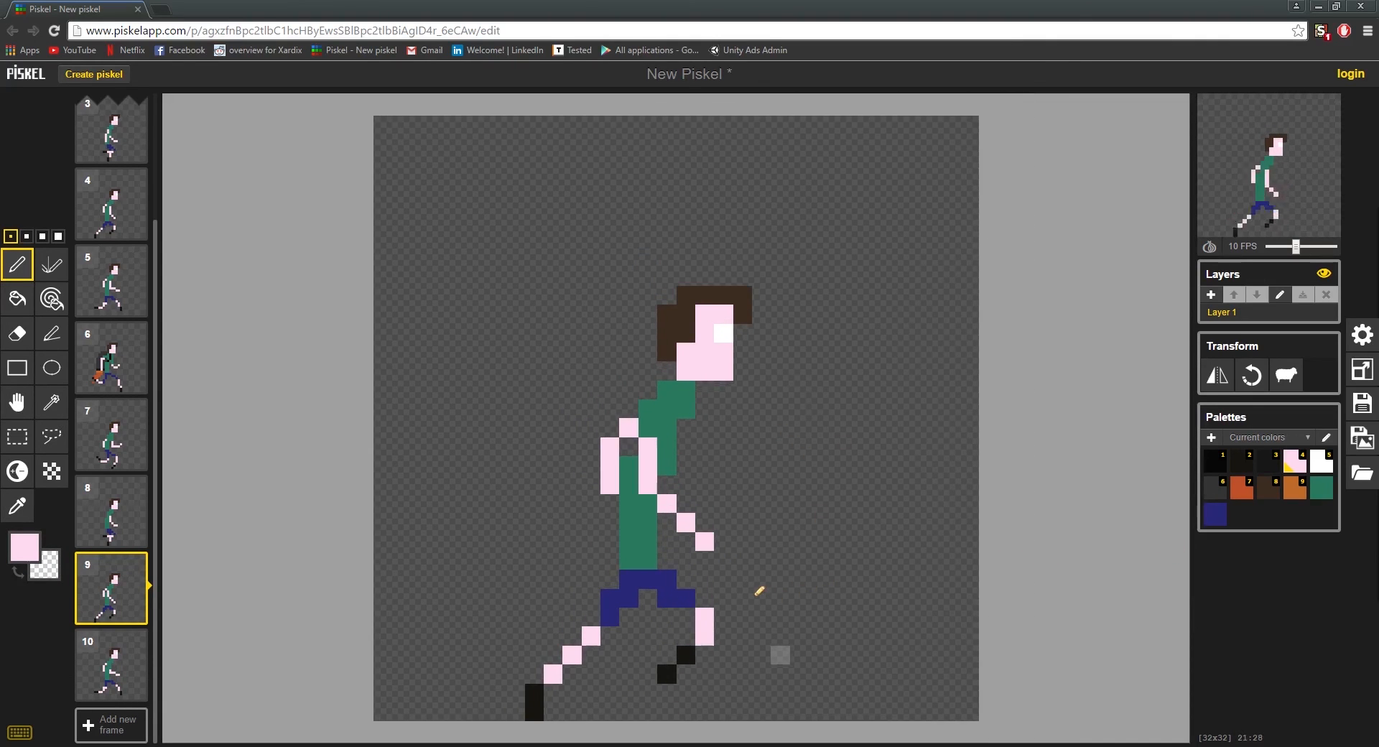
Compare frames 10, 6 and 7, and in frame 8 draw two skin-coloured pixels forward from the front arm's elbow
left_click(109, 668)
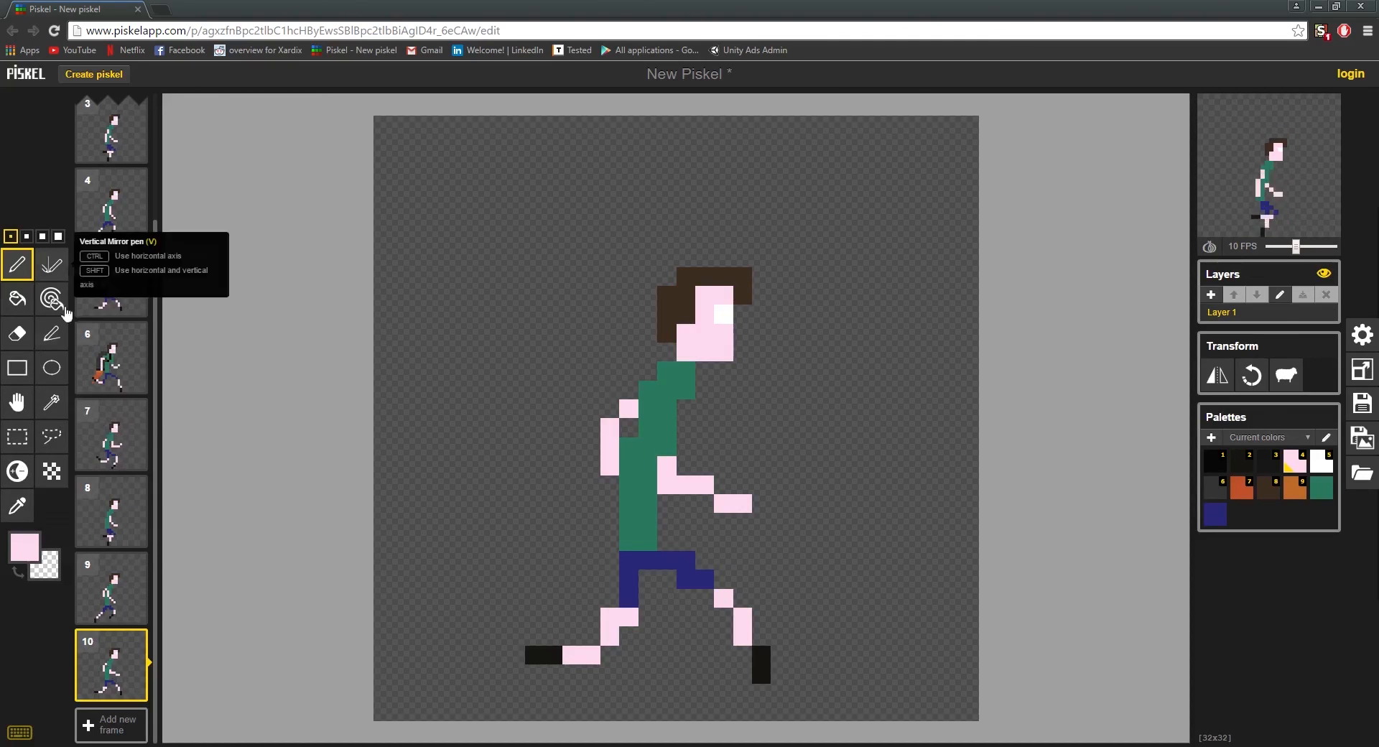
left_click(117, 373)
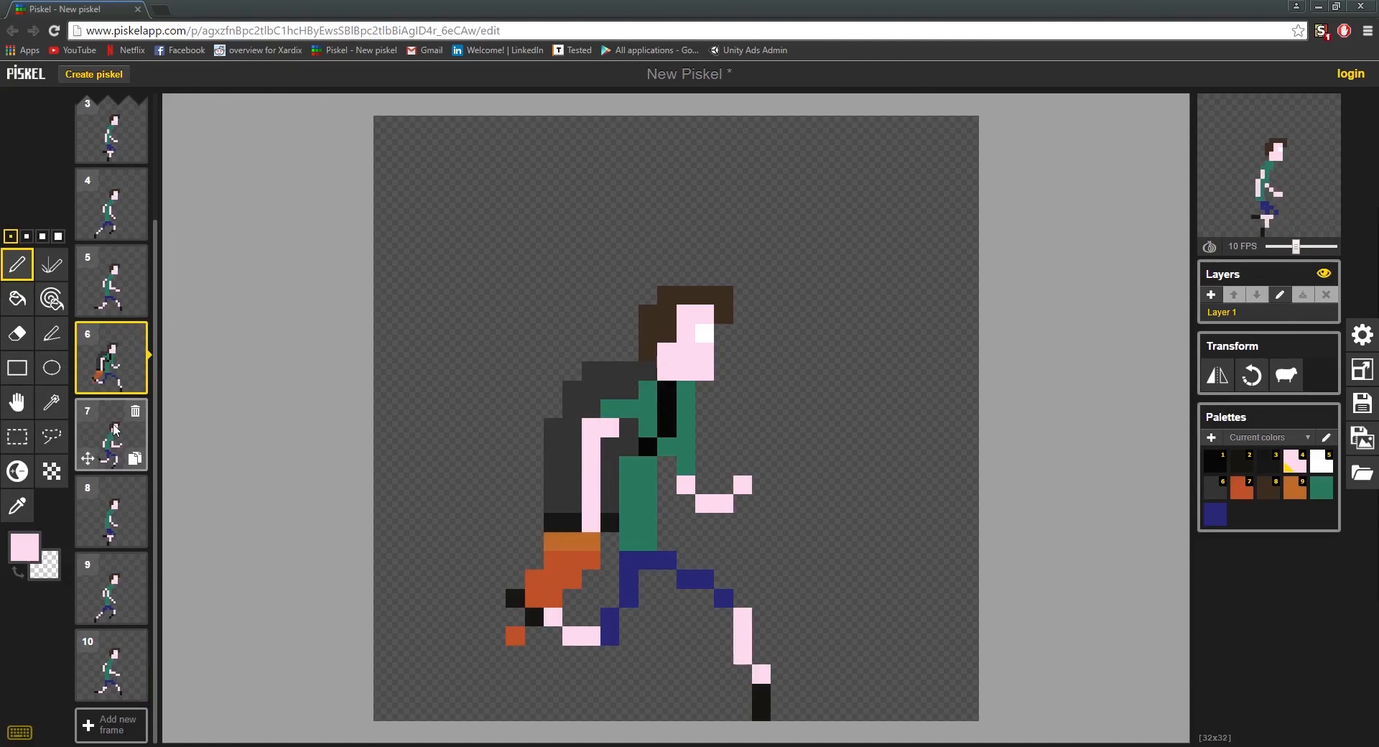
left_click(117, 431)
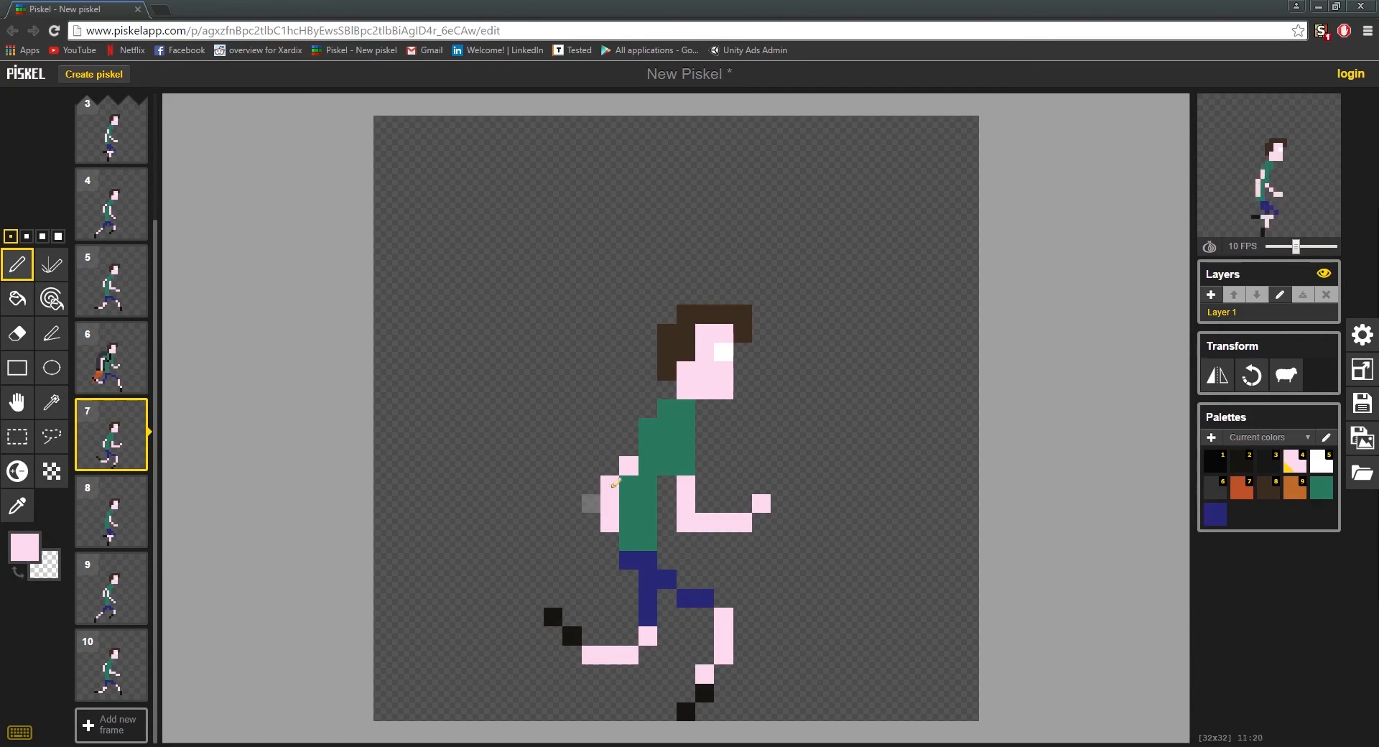
left_click(127, 507)
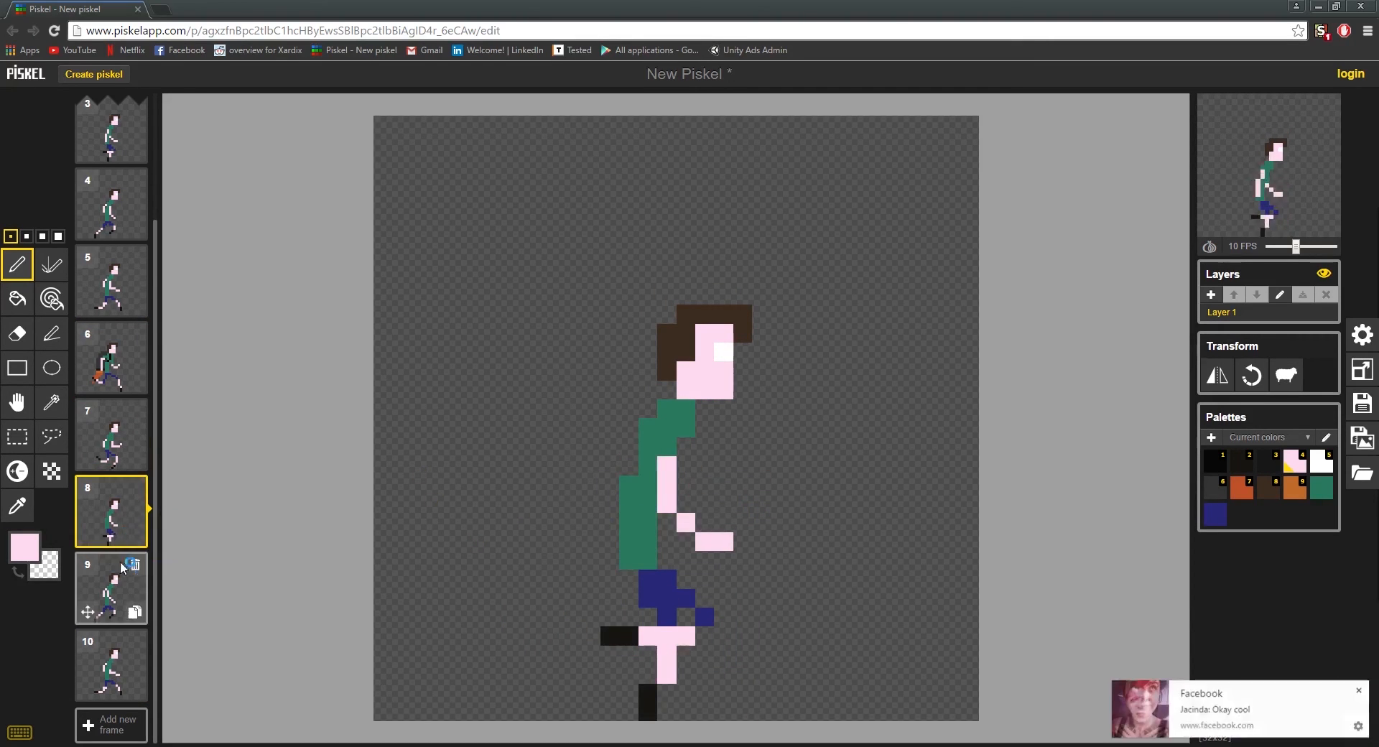
left_click(1362, 692)
key("o")
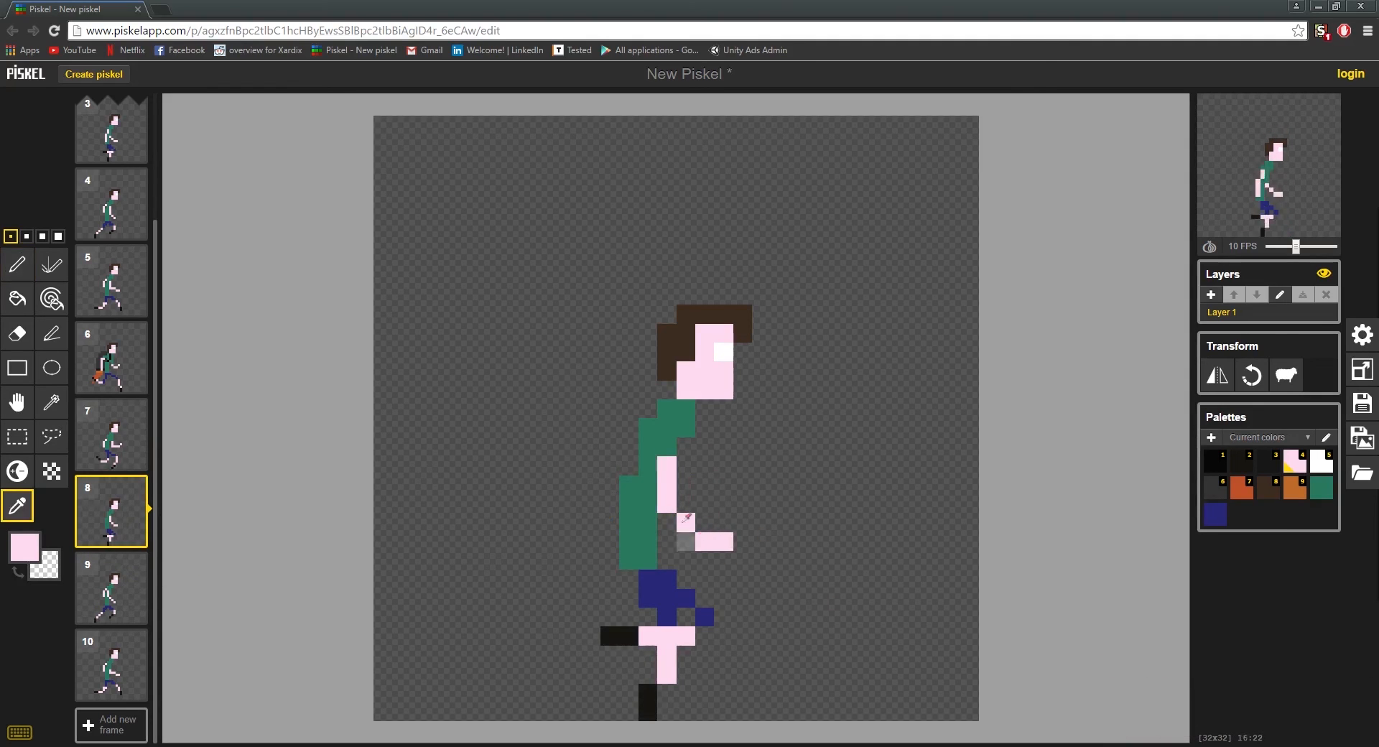
key("p")
left_click(687, 506)
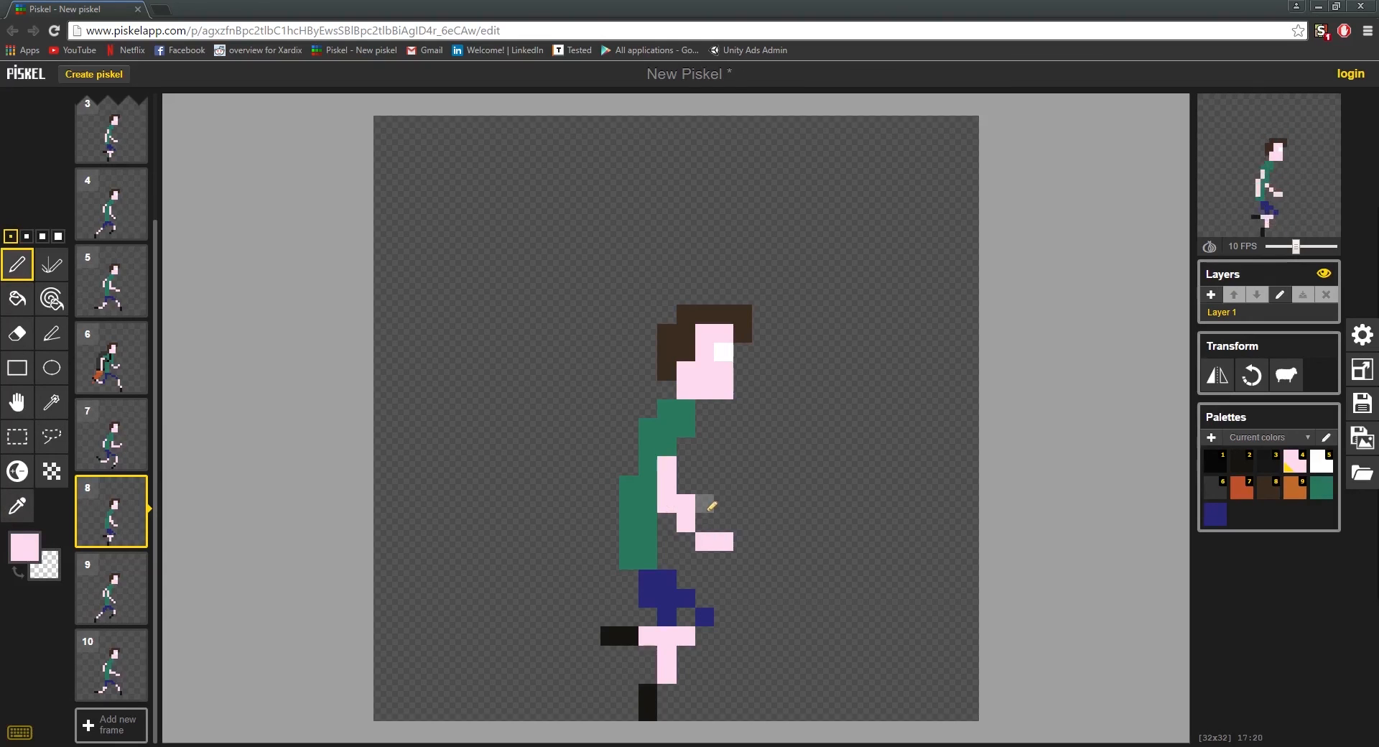
left_click(707, 508)
Draw frame 8's front upper arm one pixel further back over the shirt, and shift the lower forearm pixels one pixel back
left_click_drag(654, 465, 656, 491)
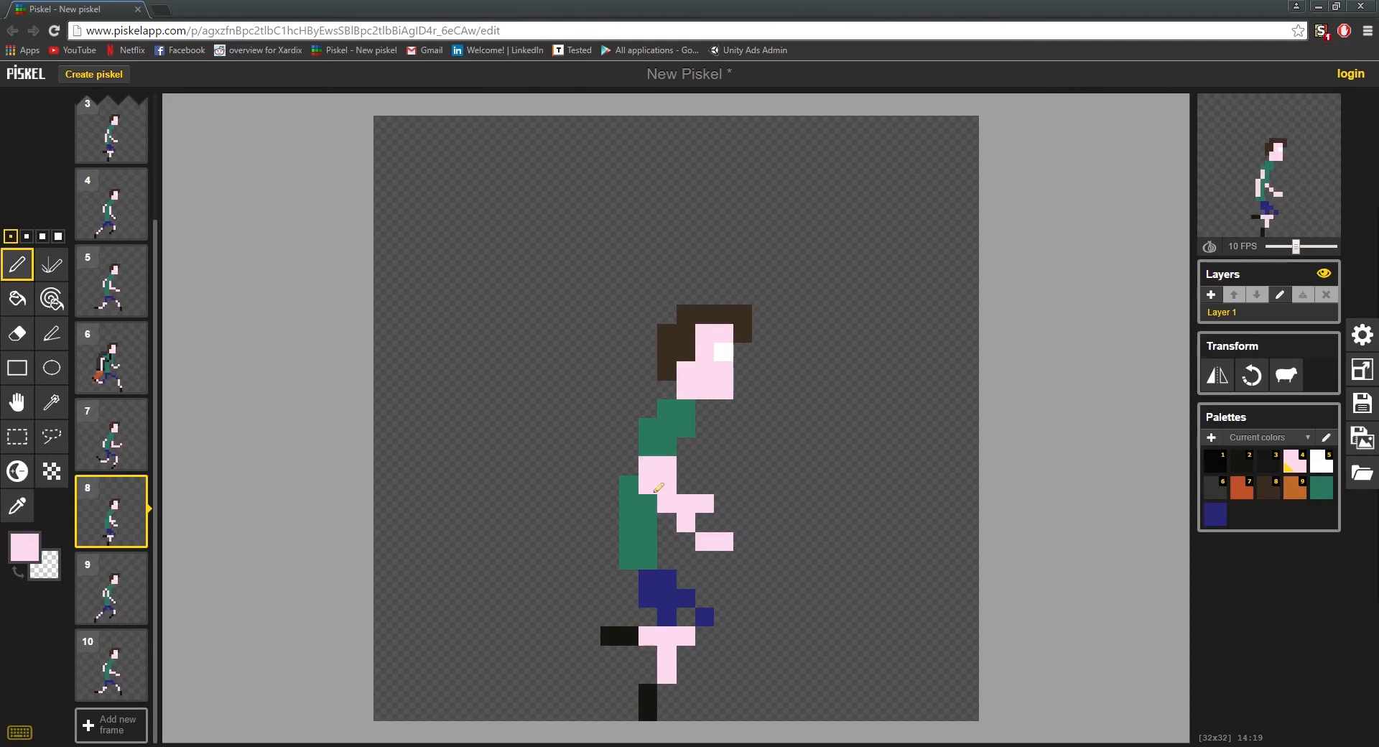
left_click(674, 523)
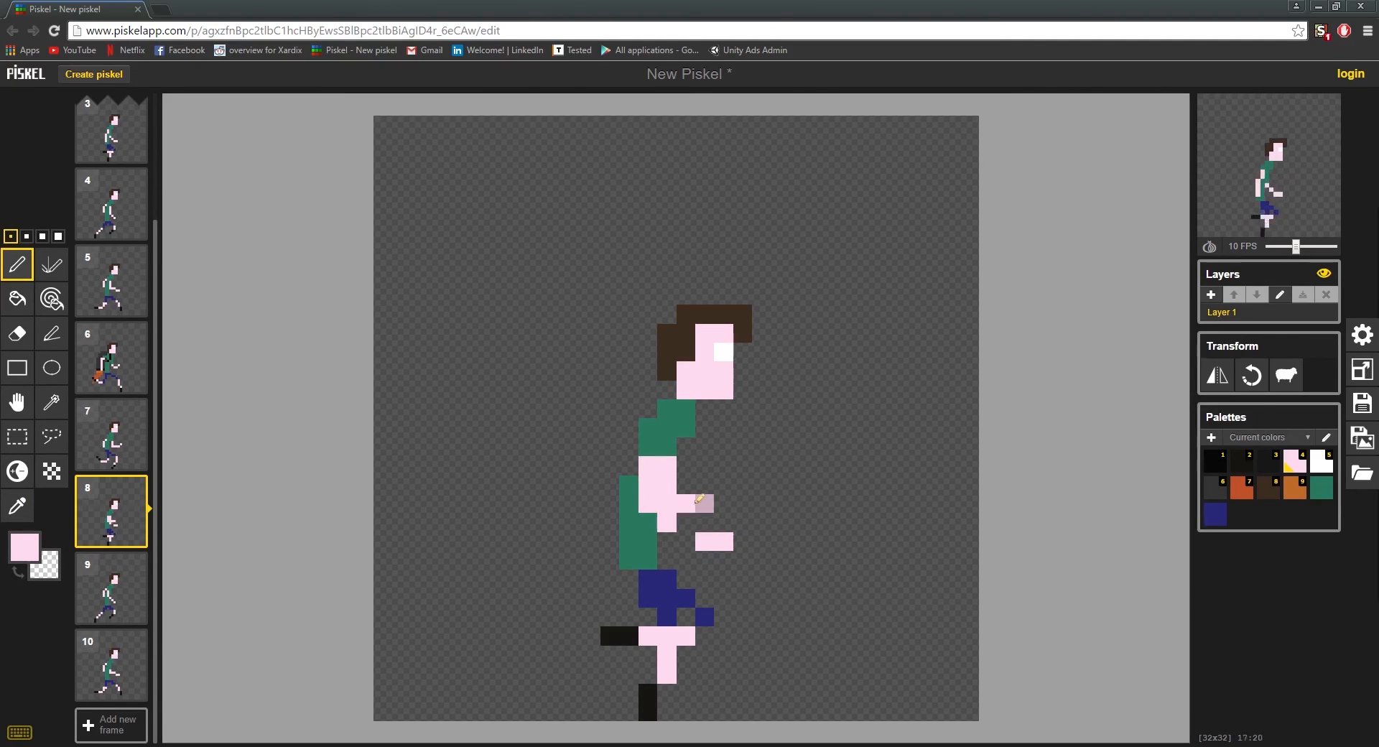
left_click(699, 498)
left_click(687, 542)
right_click(722, 542)
Sample the shirt green and repaint the leftover upper-arm pixels in front of frame 8's redrawn arm
key("o")
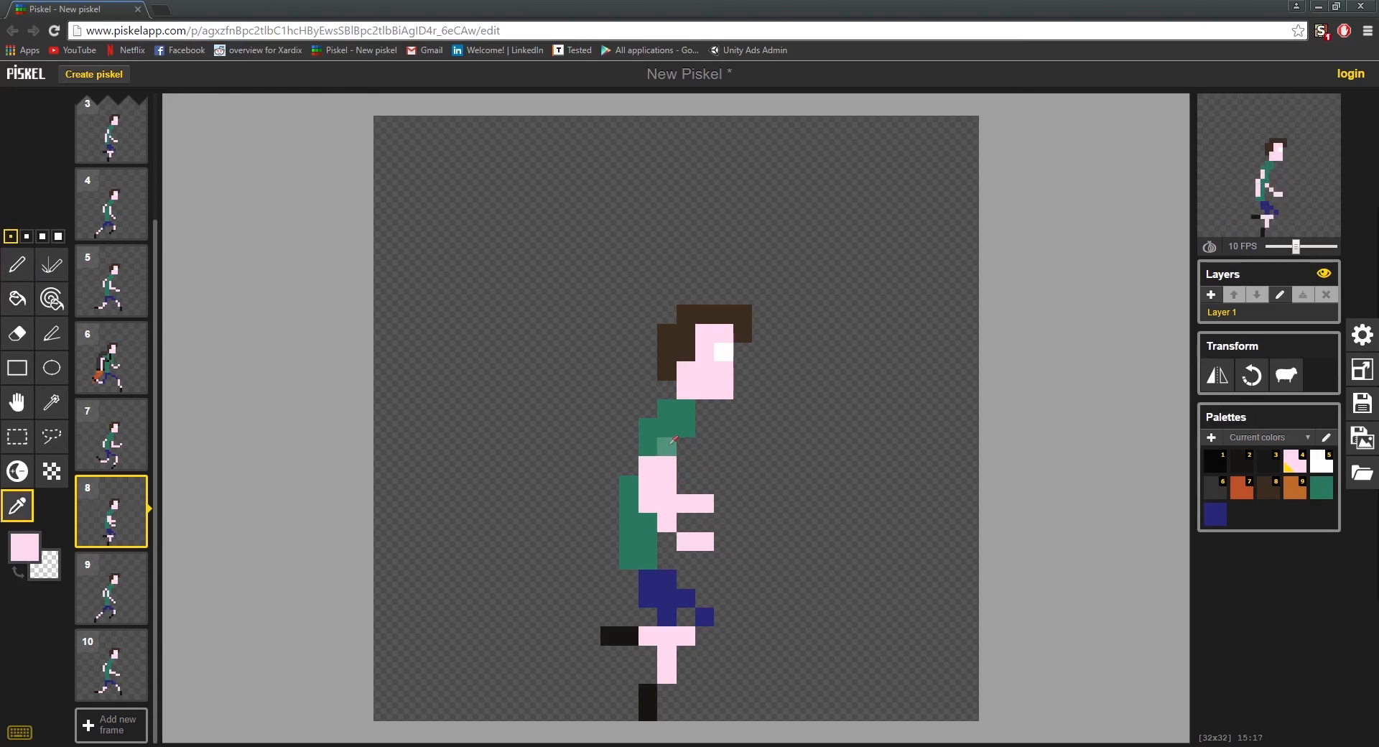
left_click(672, 441)
key("p")
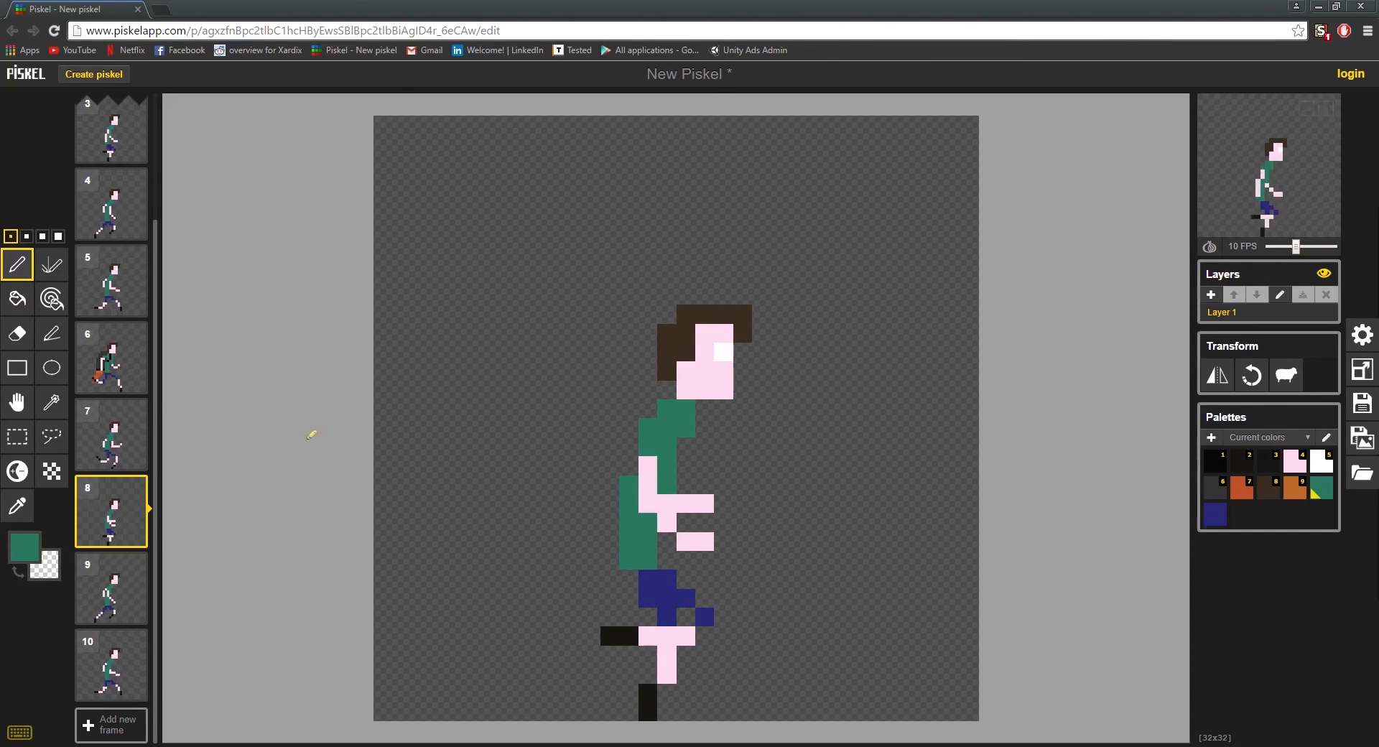
In frame 9, paint the rear shoulder pixel shirt green, and sample the rear arm's skin colour for a two-pixel pen
left_click(105, 595)
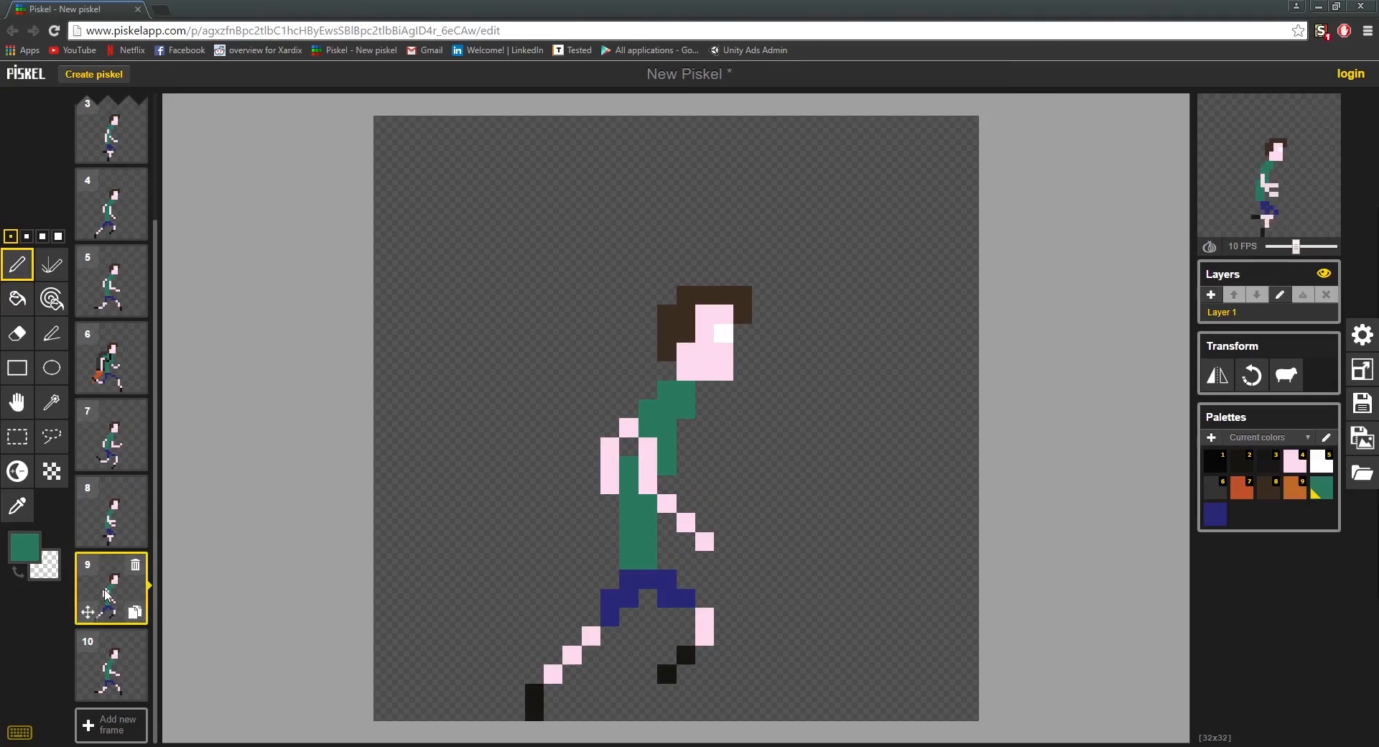
left_click(632, 429)
key("bracketright")
key("o")
left_click(611, 449)
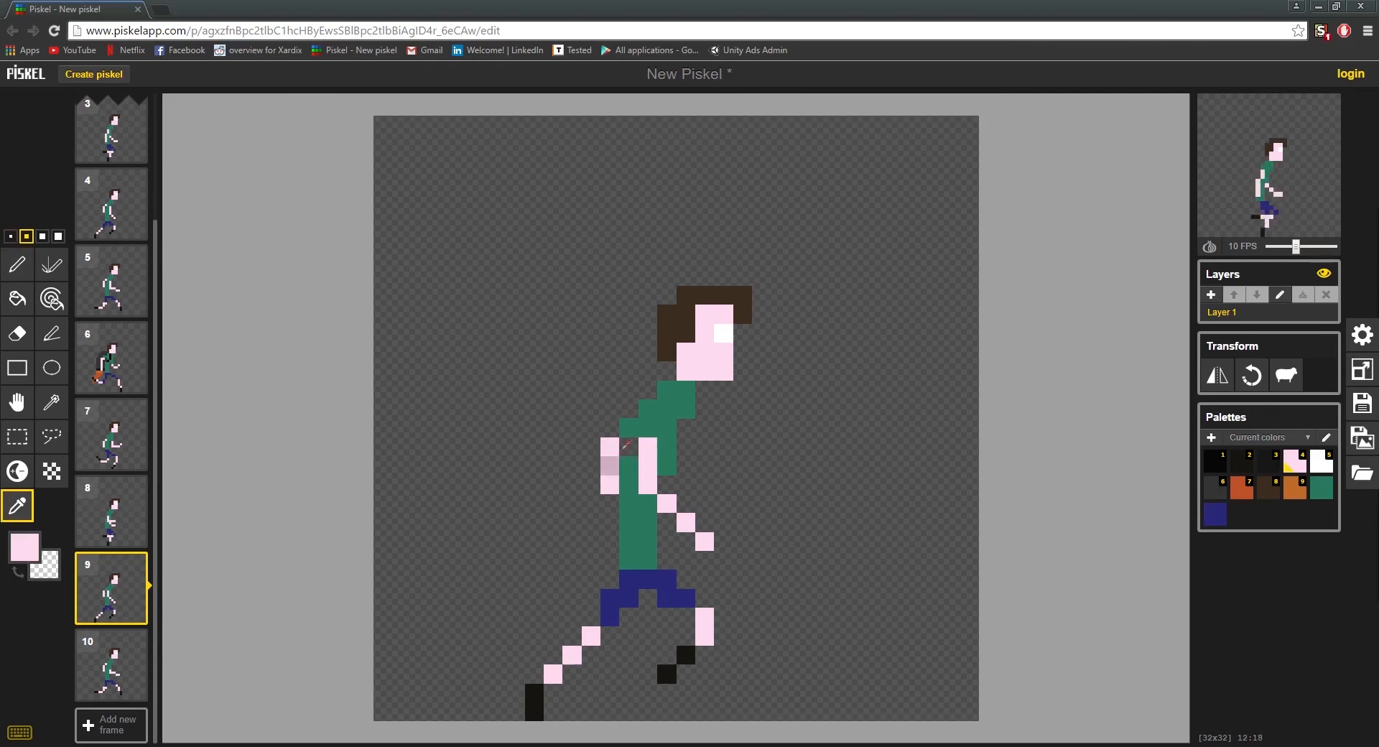
key("p")
Try covering frame 9's rear shoulder with a two-pixel-wide skin-coloured block, return the pen to one pixel, and undo the block
left_click(632, 430)
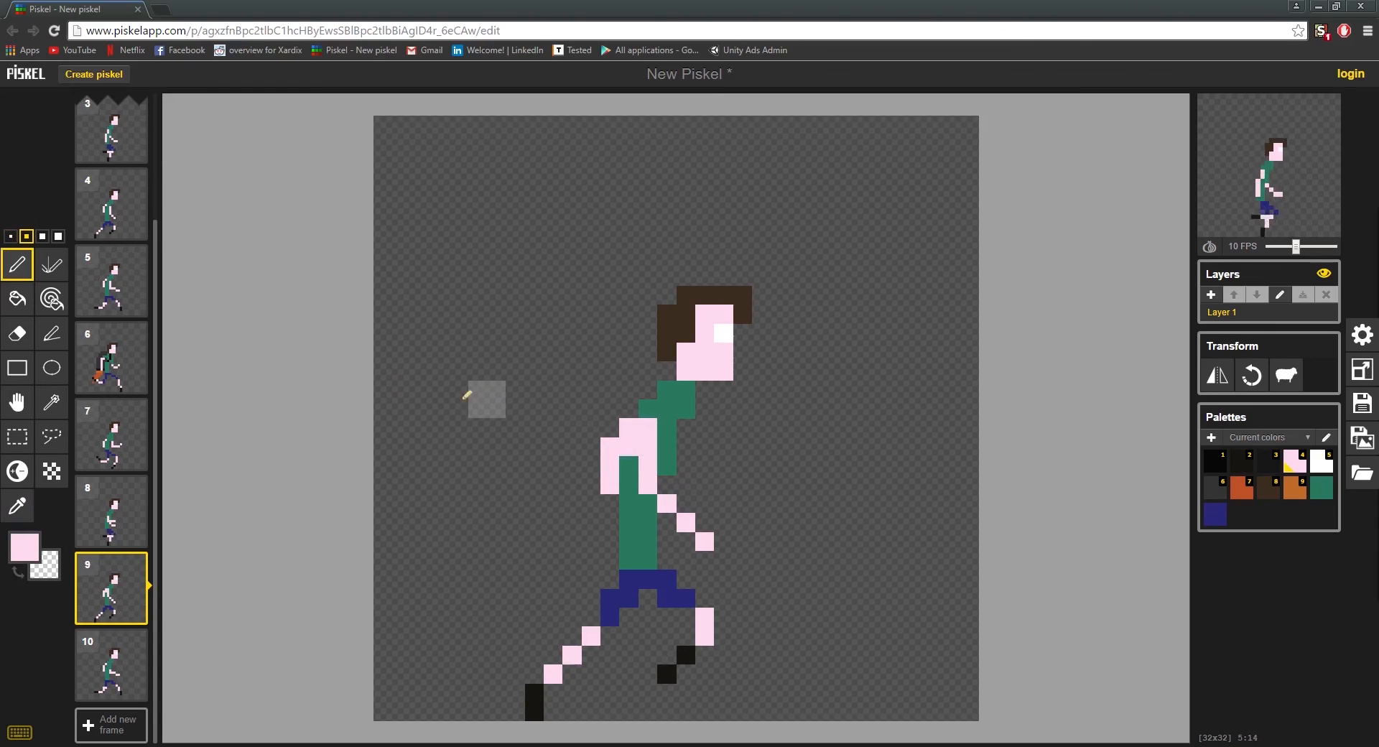
left_click(12, 237)
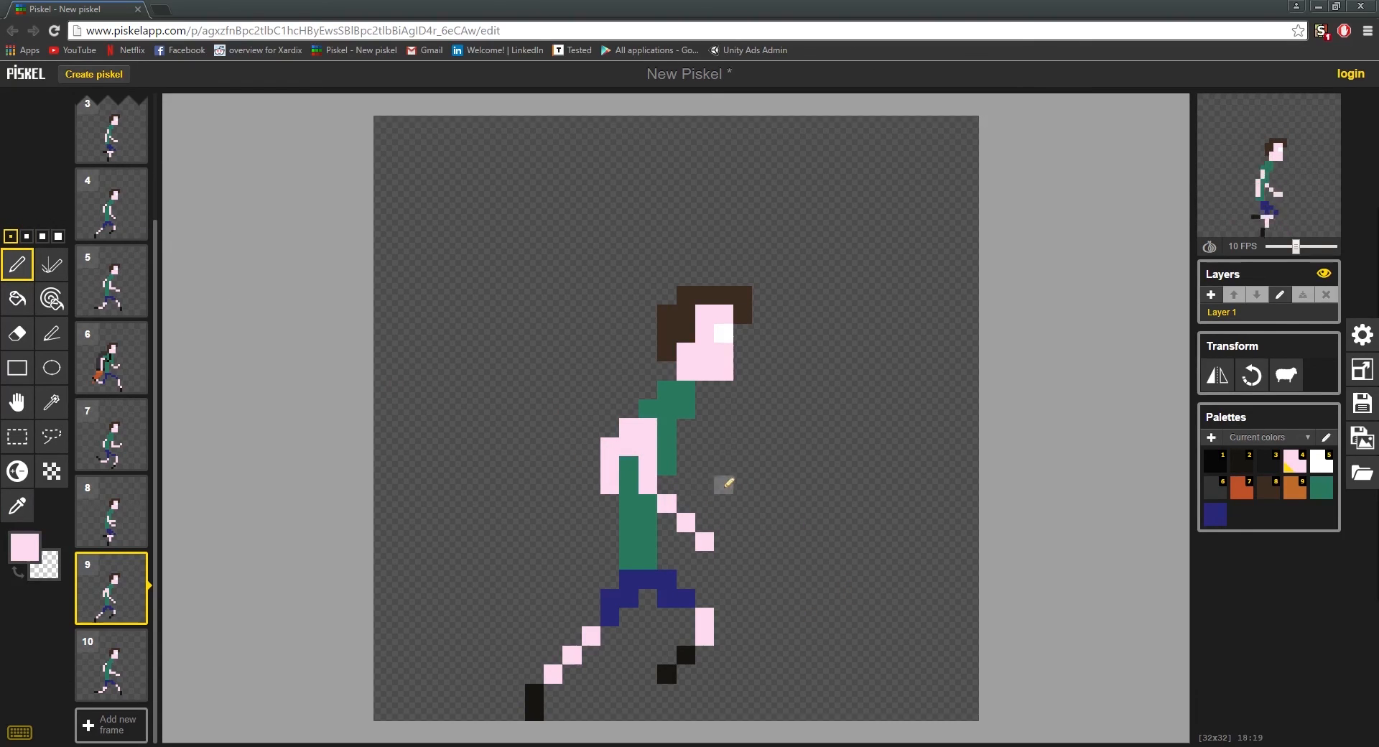
key("ctrl+z")
Link frame 9's two upper arms with one skin pixel, and erase the rear arm's topmost pixel
left_click(629, 447)
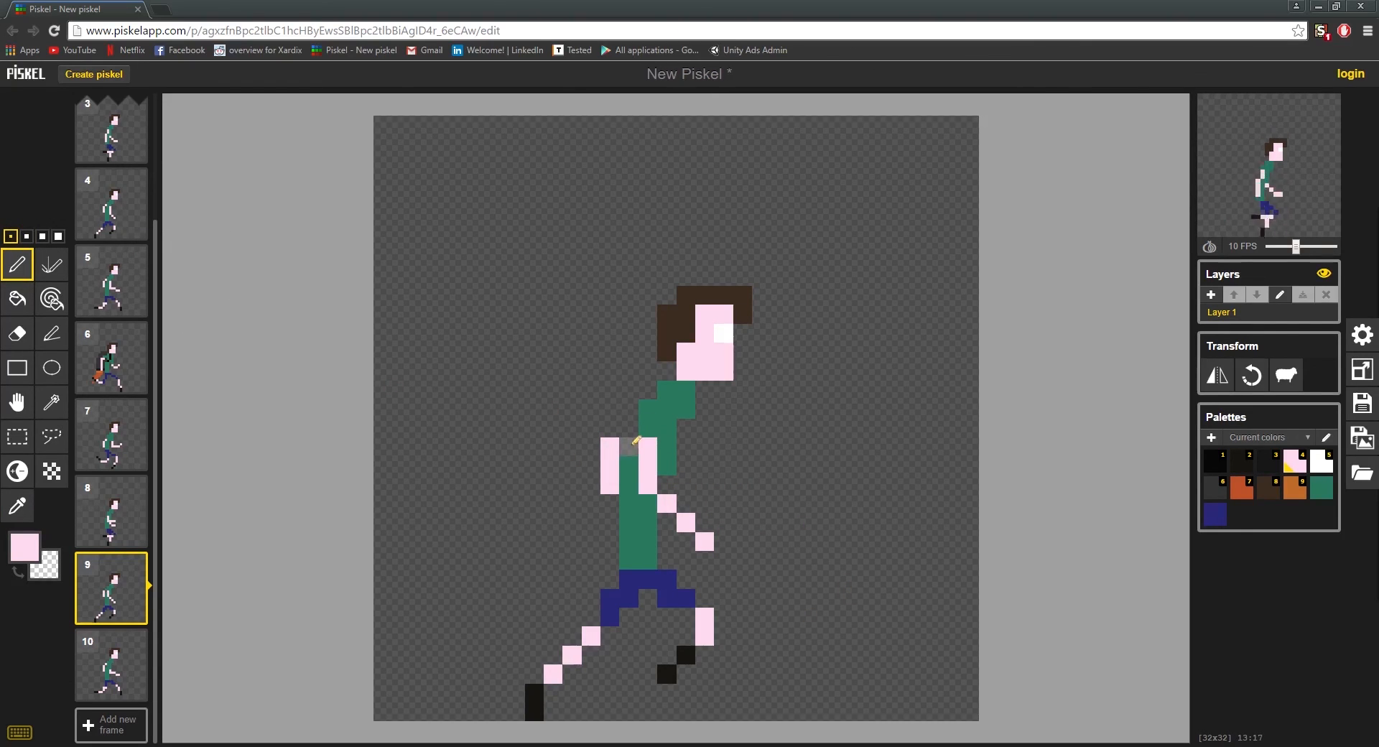
right_click(610, 446)
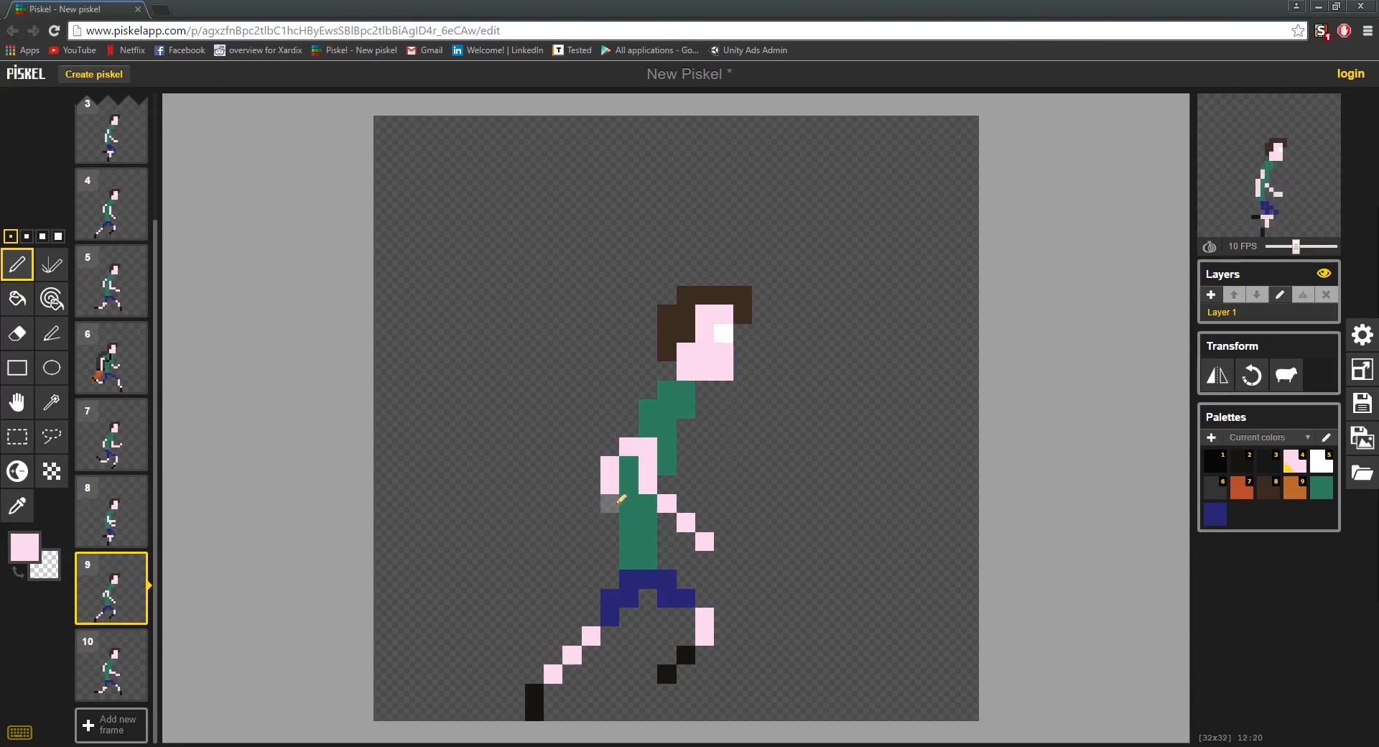
right_click(610, 484)
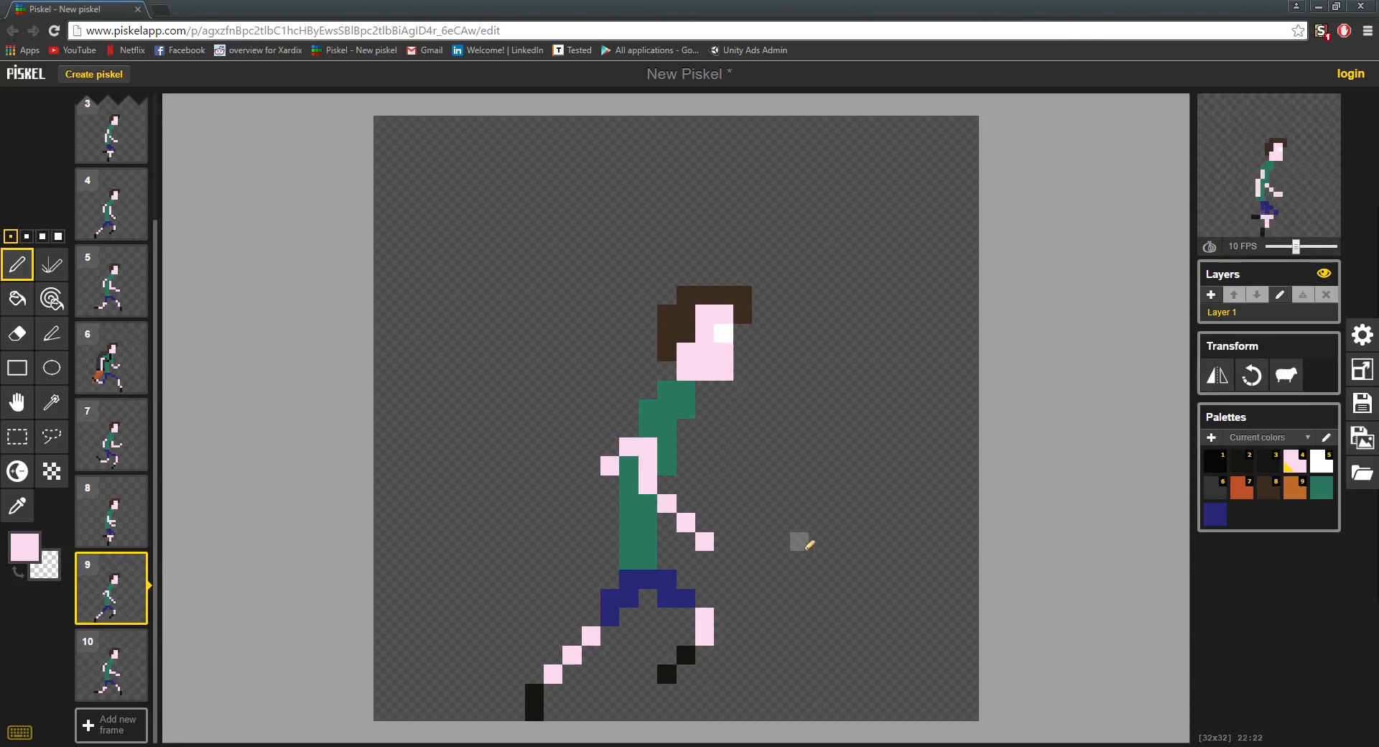
key("ctrl+z")
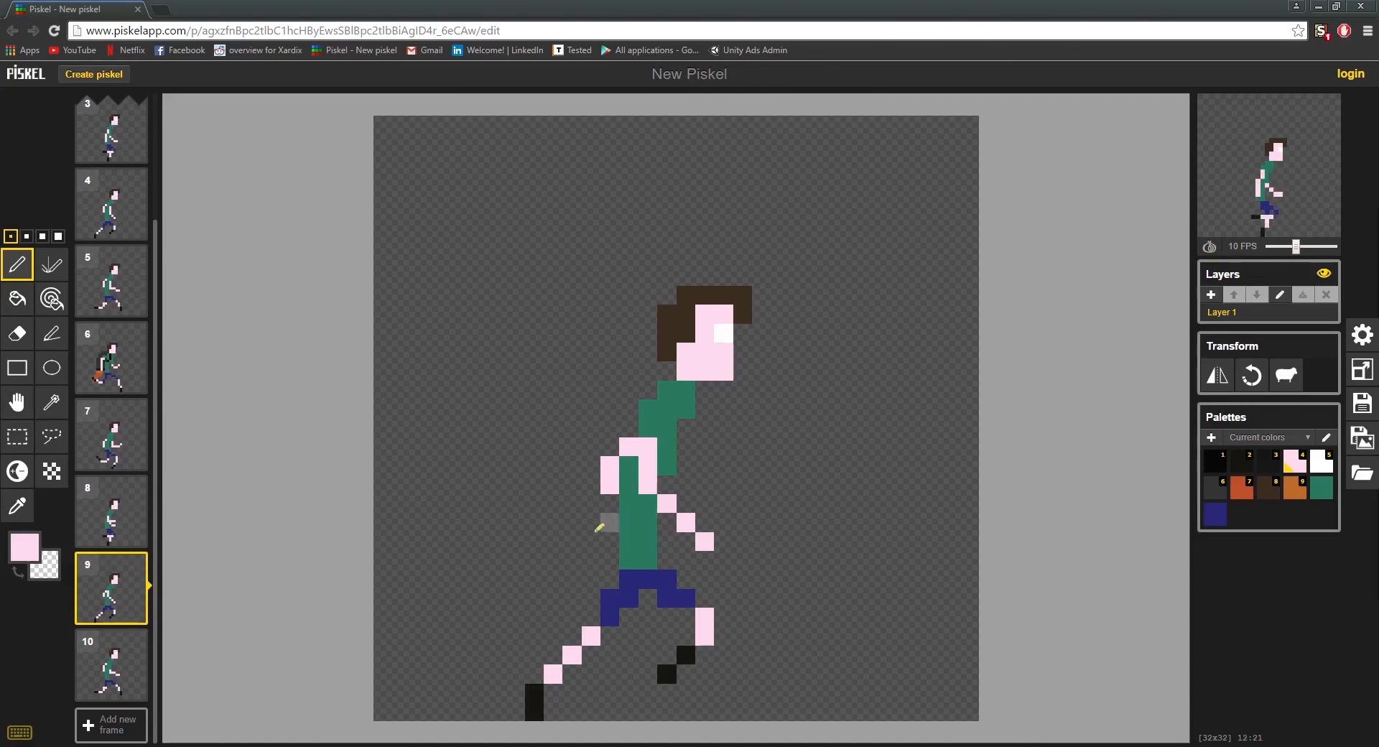
Compare frames 6 and 7, and move frame 7's front forearm one pixel back and one pixel up with a rectangular selection
left_click(109, 372)
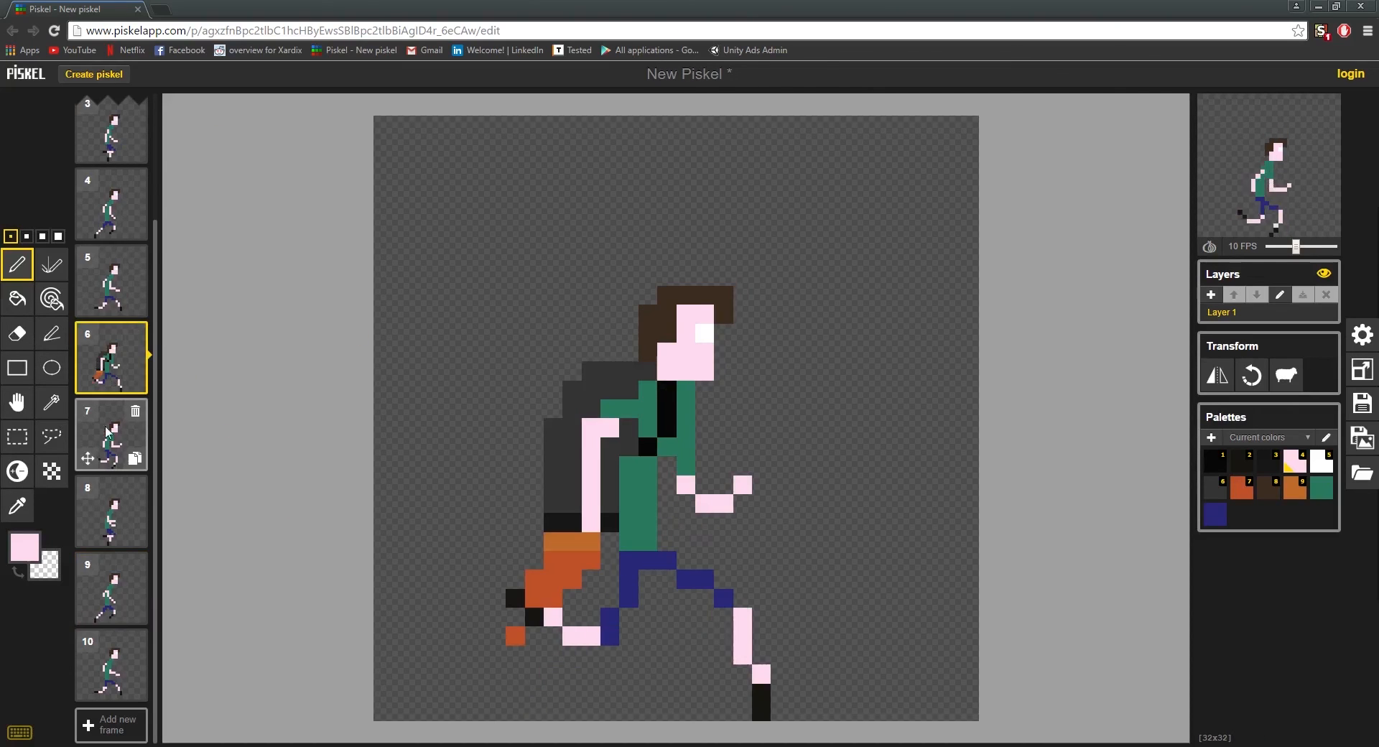
left_click(110, 434)
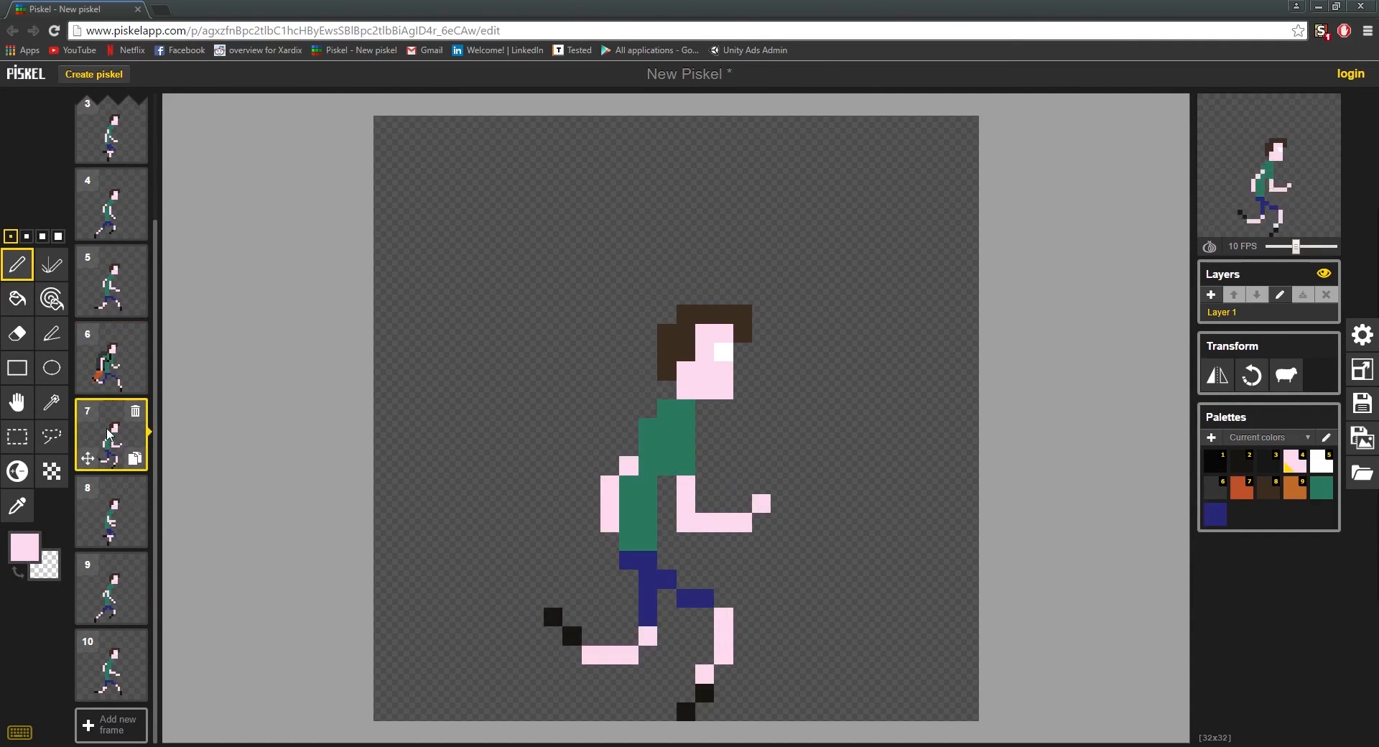
left_click(108, 359)
left_click(109, 435)
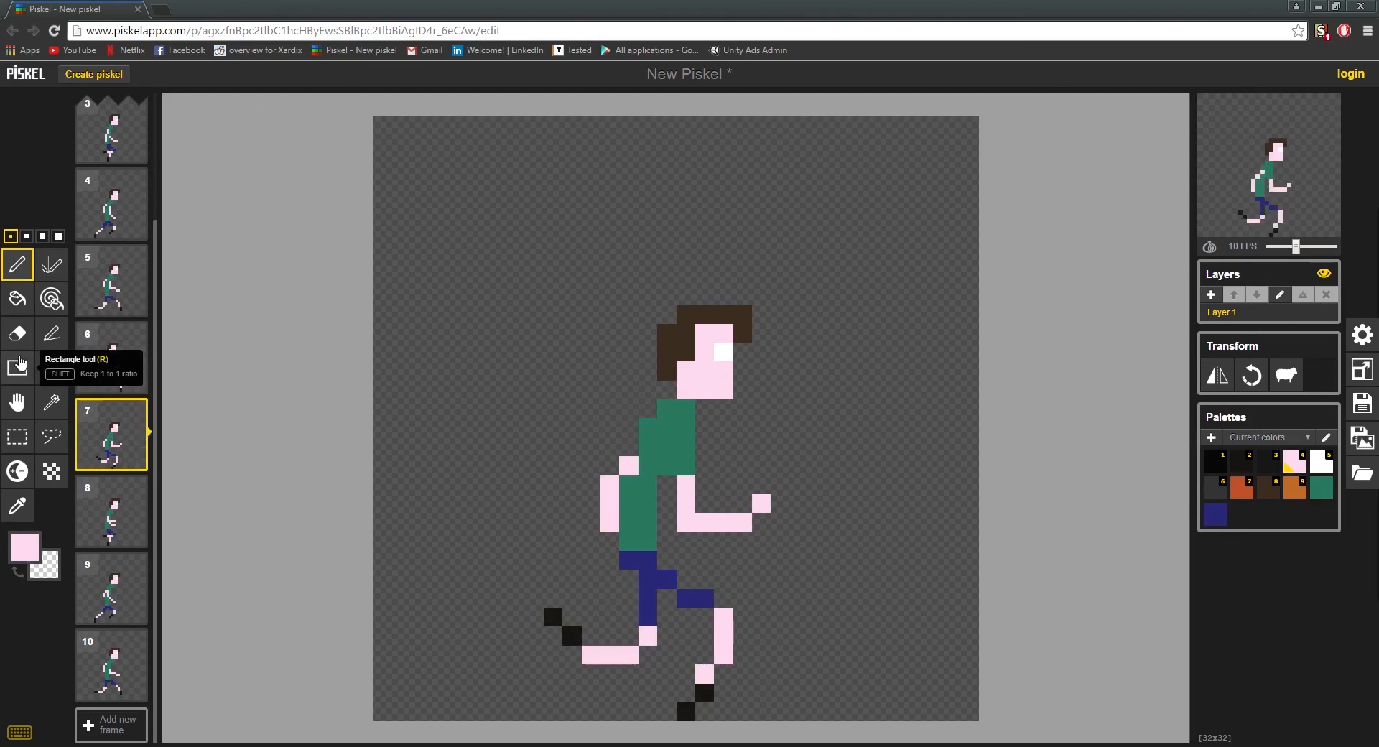
left_click(17, 437)
left_click_drag(823, 548, 679, 480)
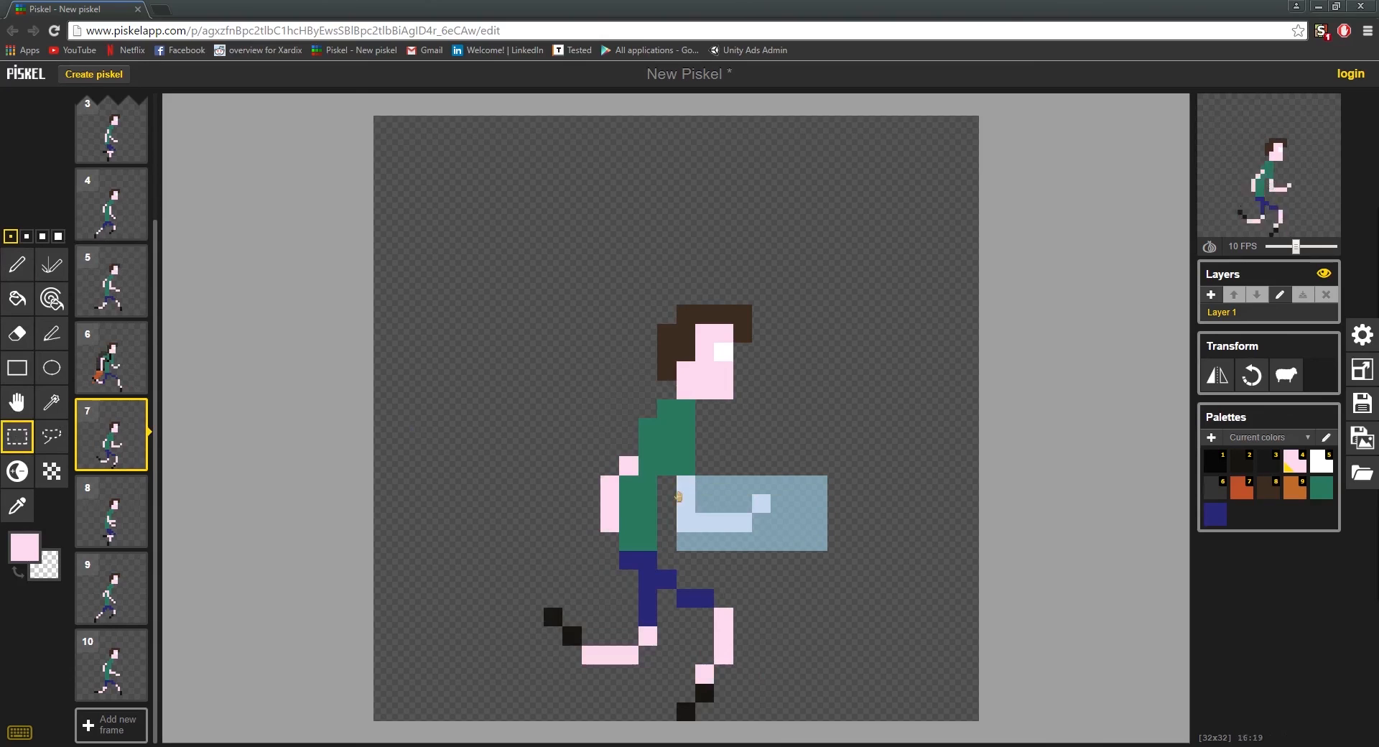
mouse_move(786, 525)
left_mouse_down()
mouse_move(767, 524)
mouse_move(770, 510)
left_mouse_up()
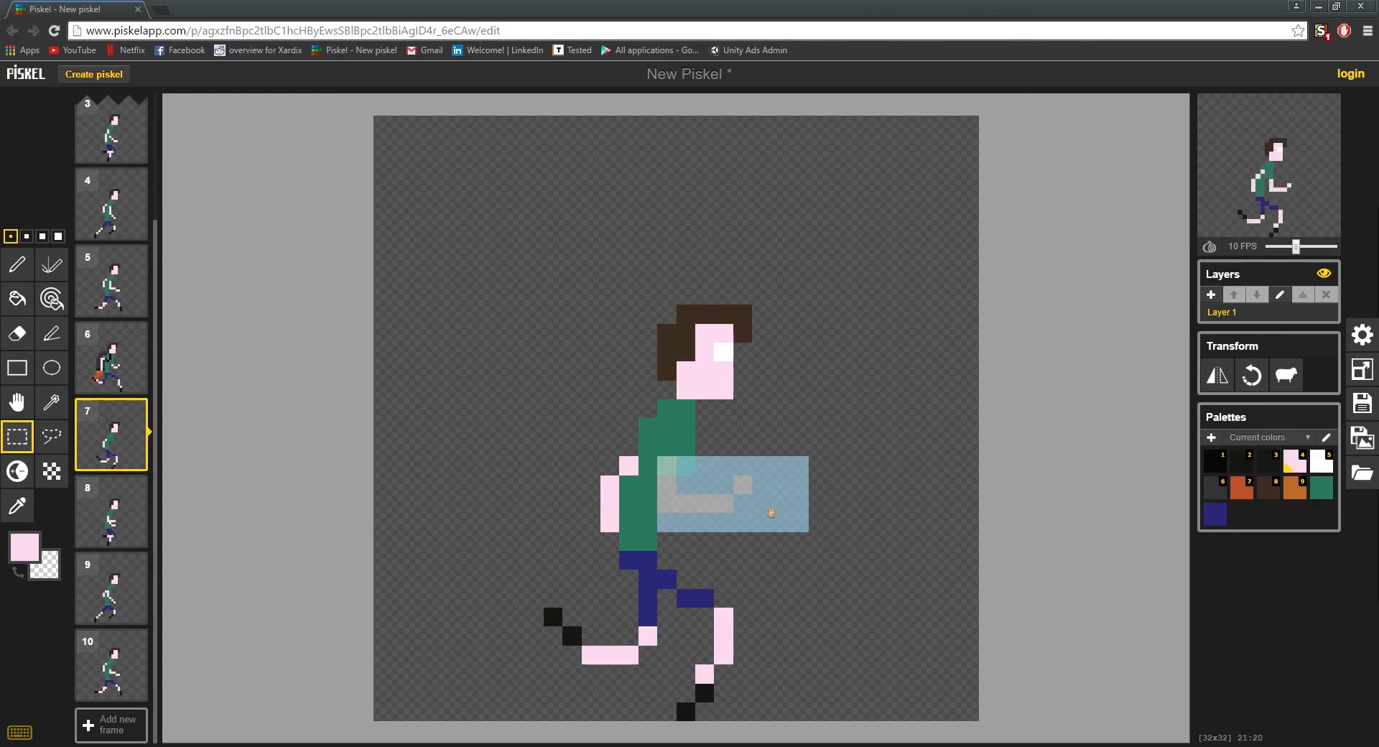
left_click(925, 462)
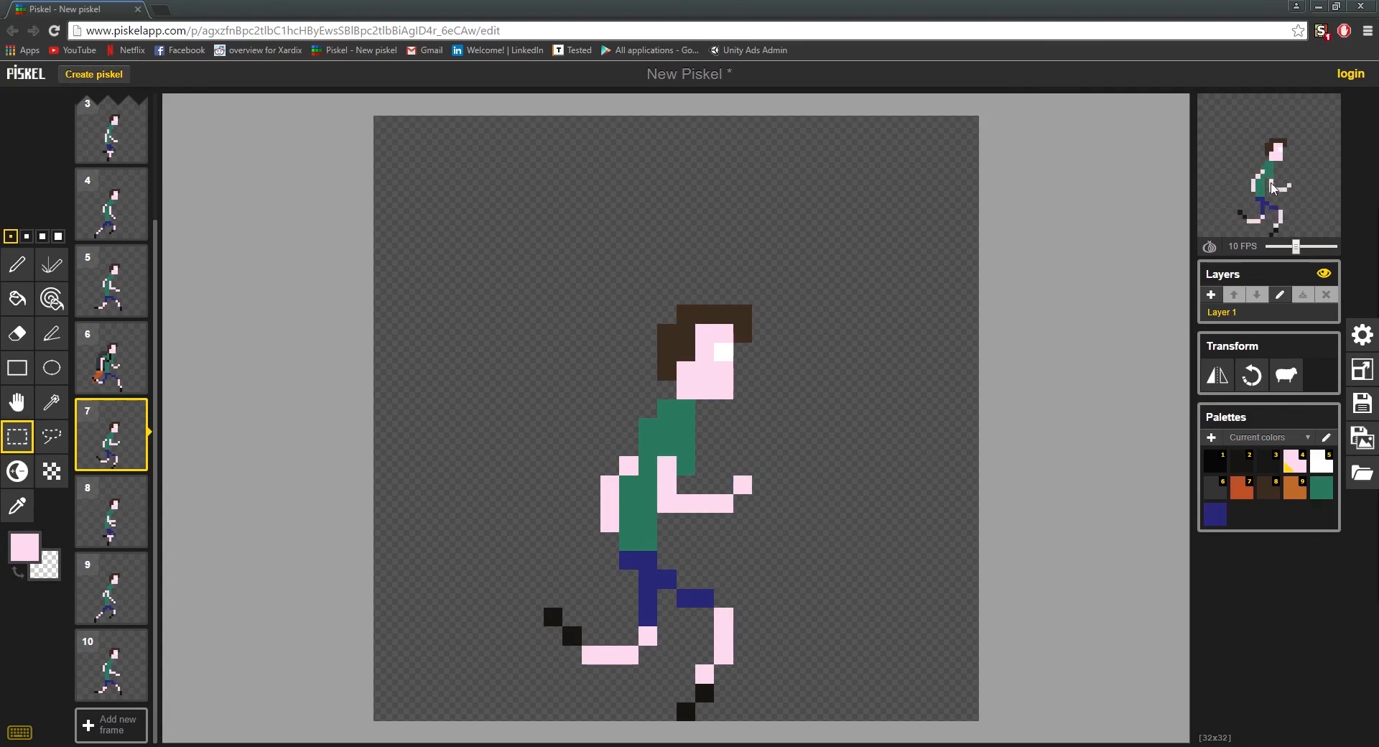
Examine frame 8 and then frames 1 through 10 in order, checking the character's arm and leg poses across the run cycle
left_click(120, 536)
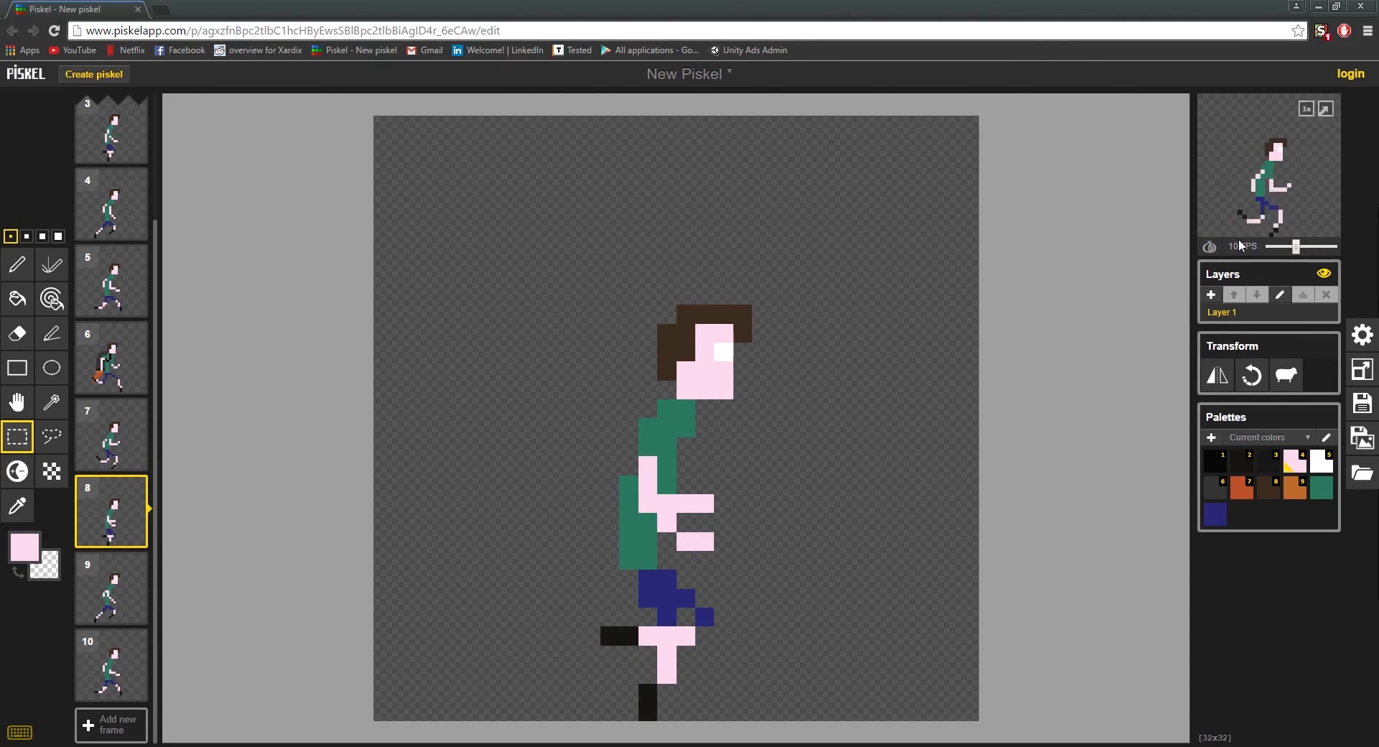
scroll(111, 288, "up", 2)
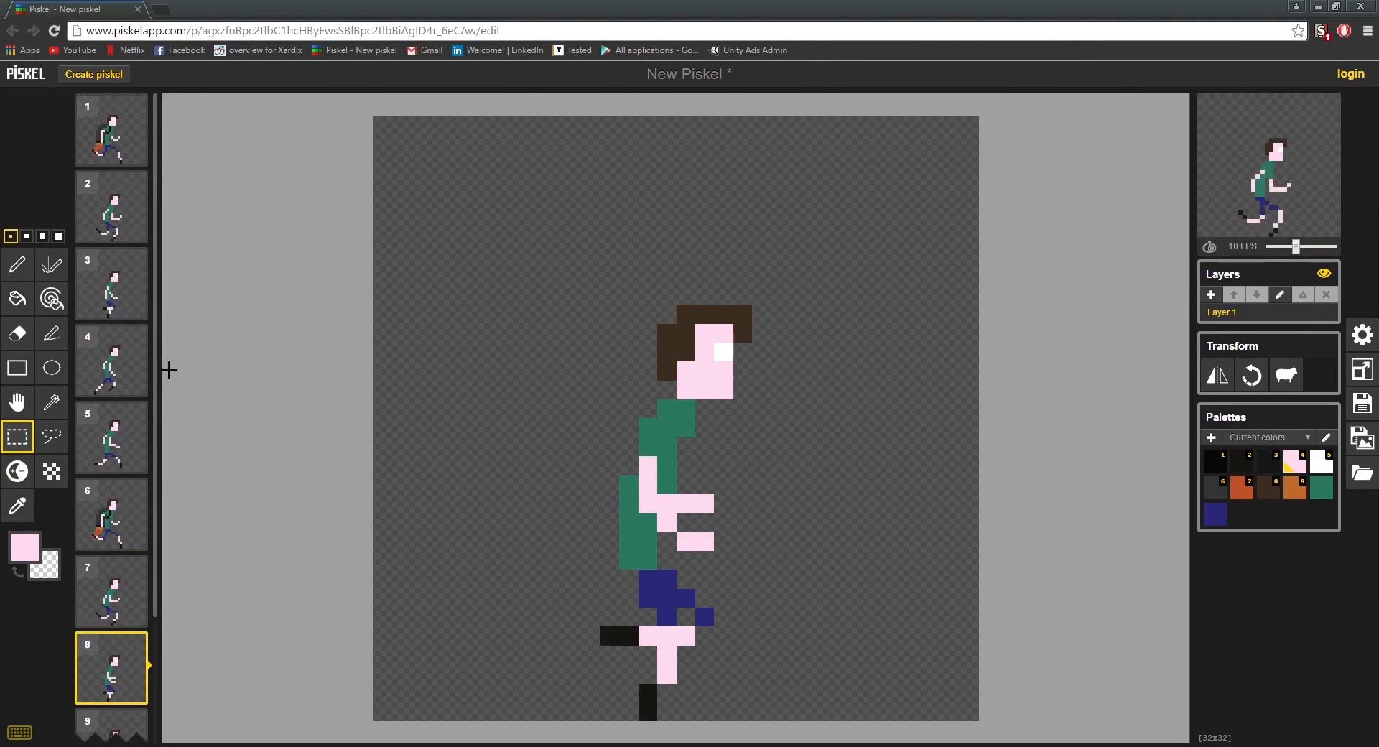
left_click(114, 133)
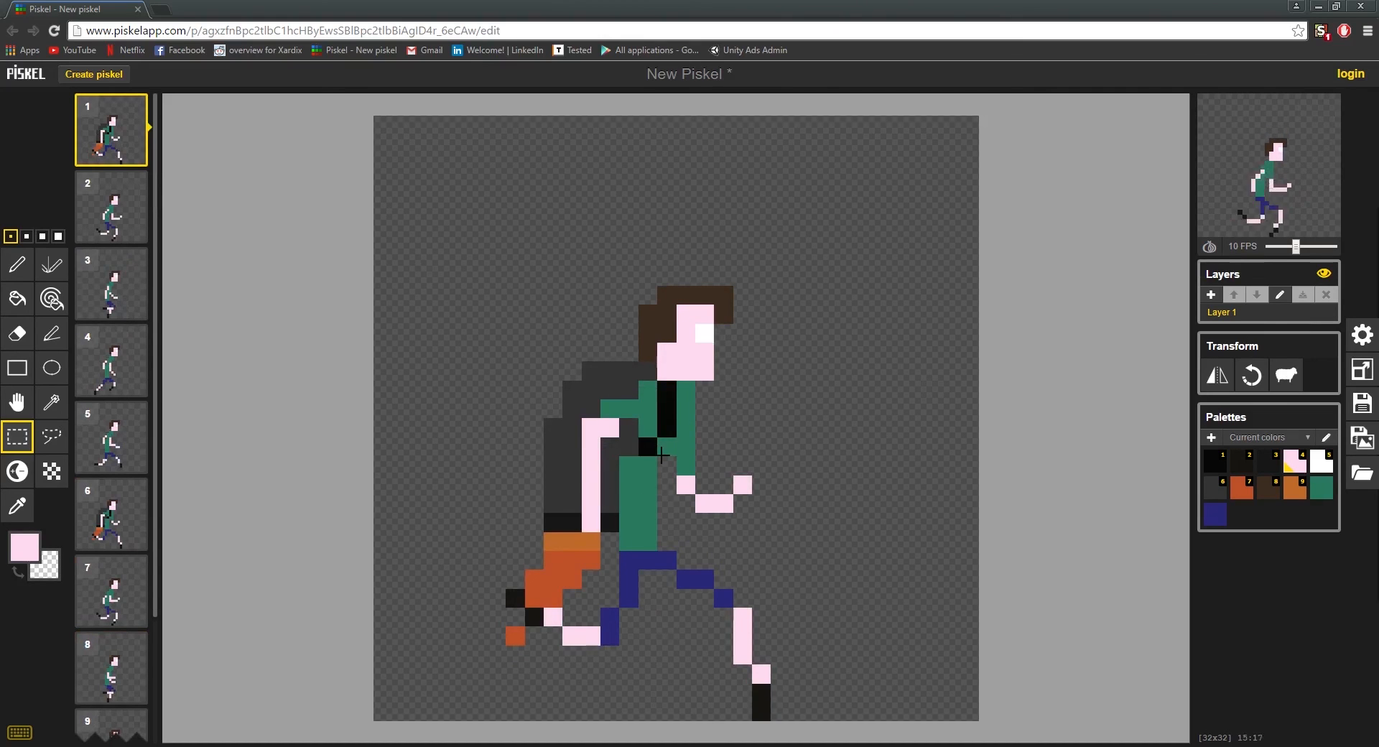
left_click(111, 209)
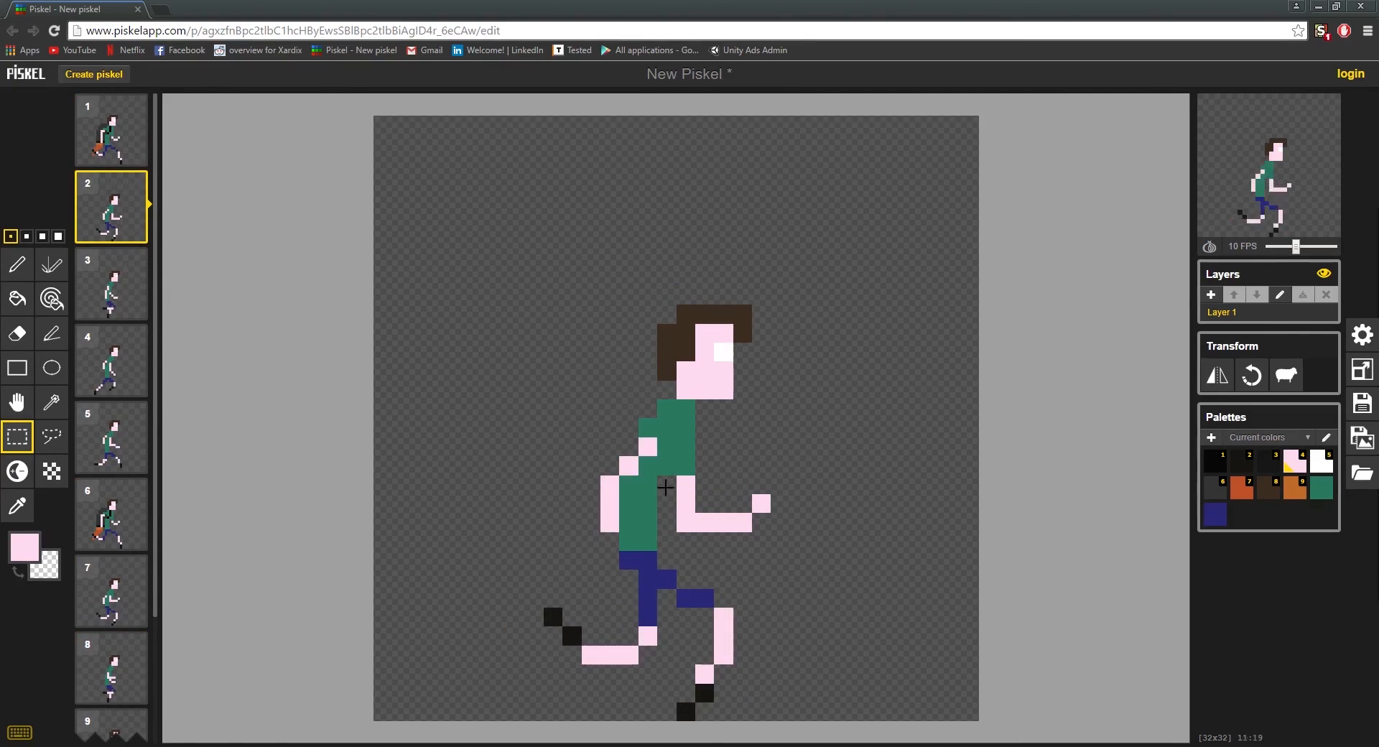
left_click(112, 301)
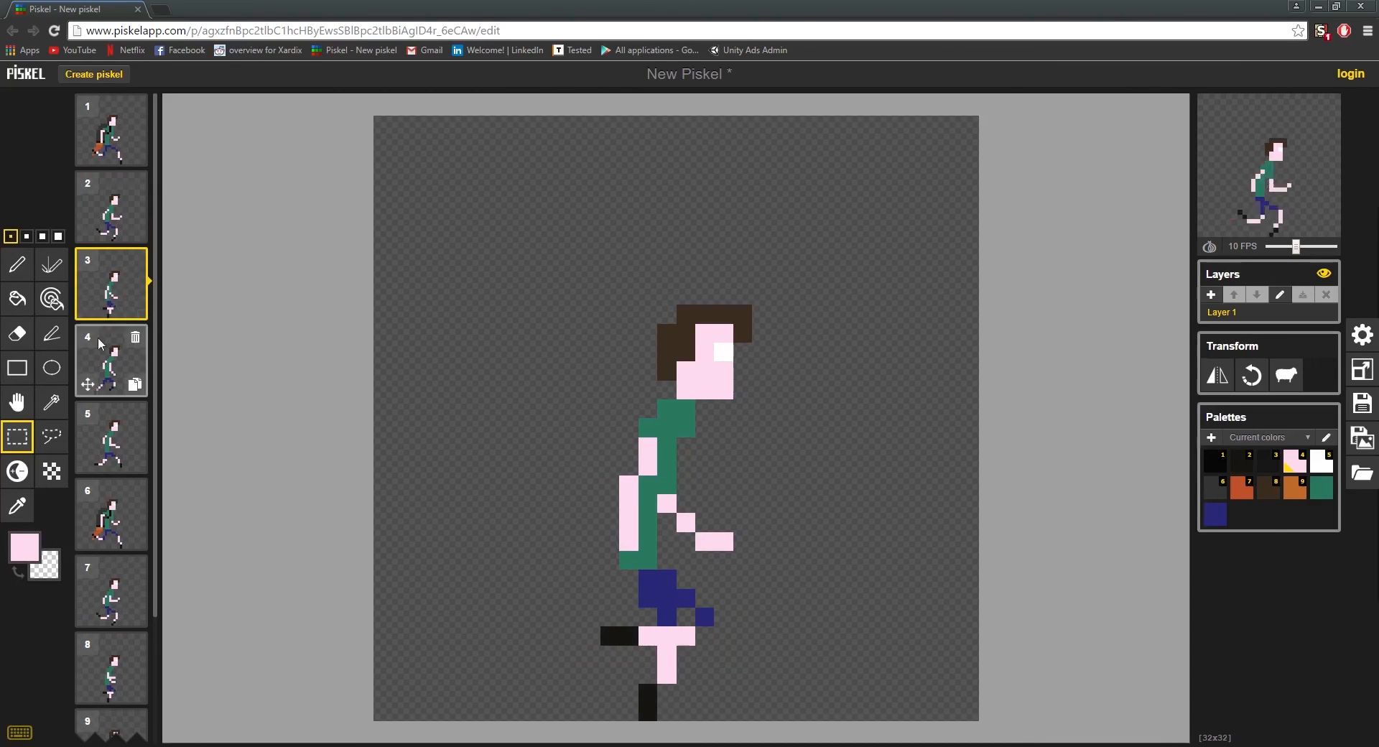
left_click(109, 361)
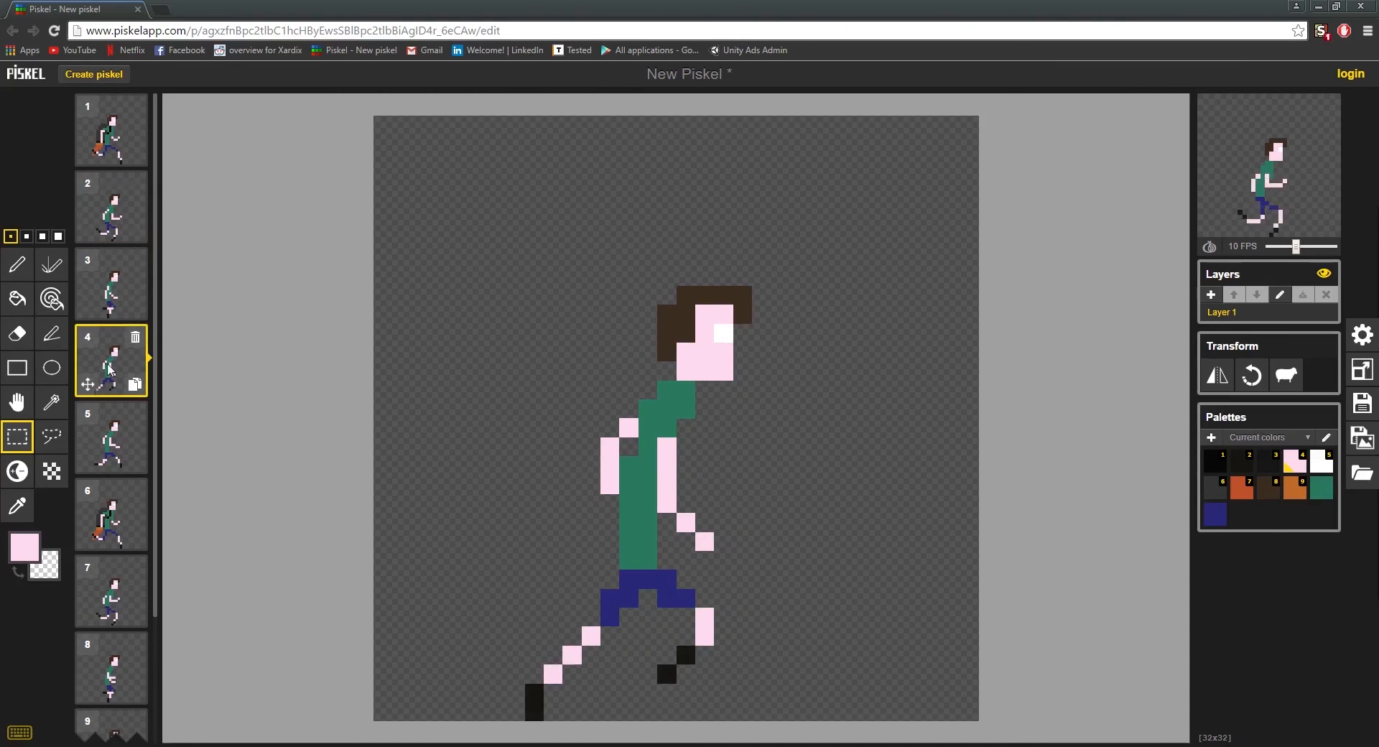
left_click(121, 444)
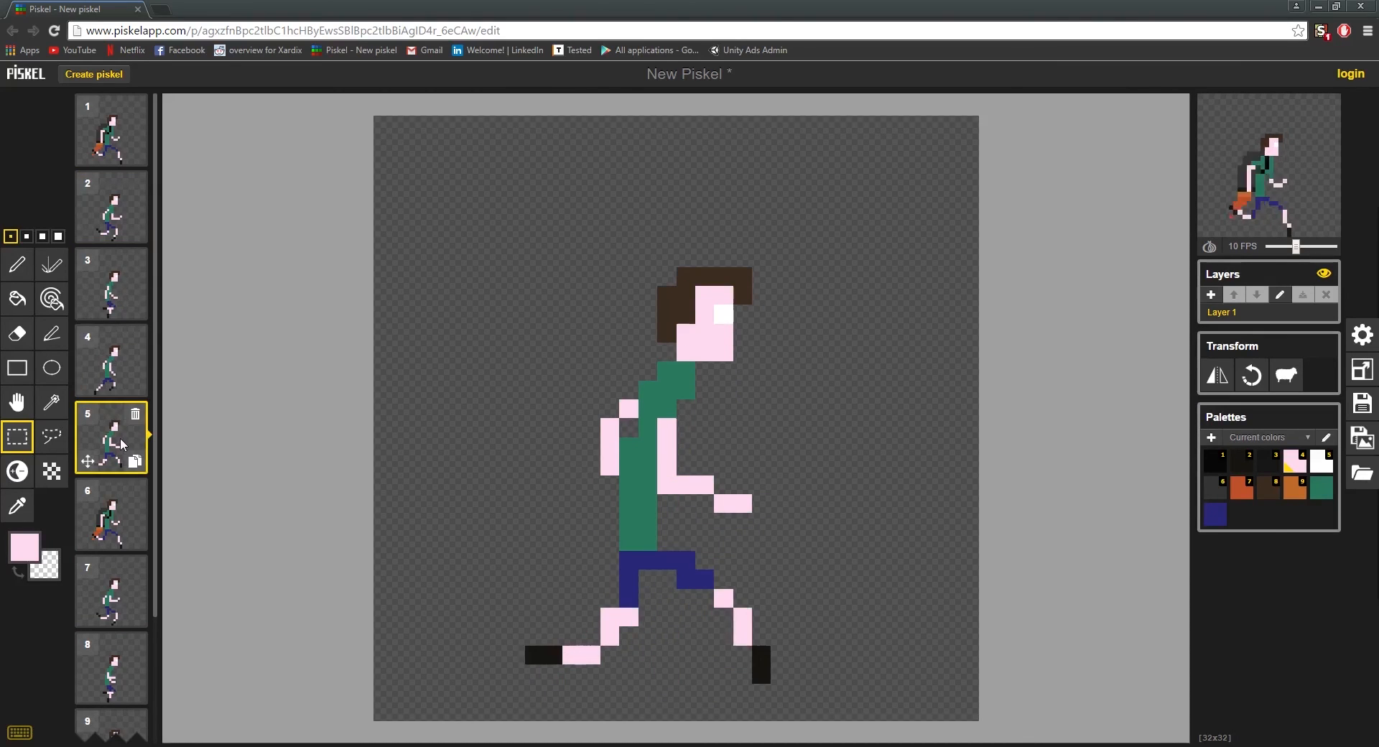
left_click(119, 527)
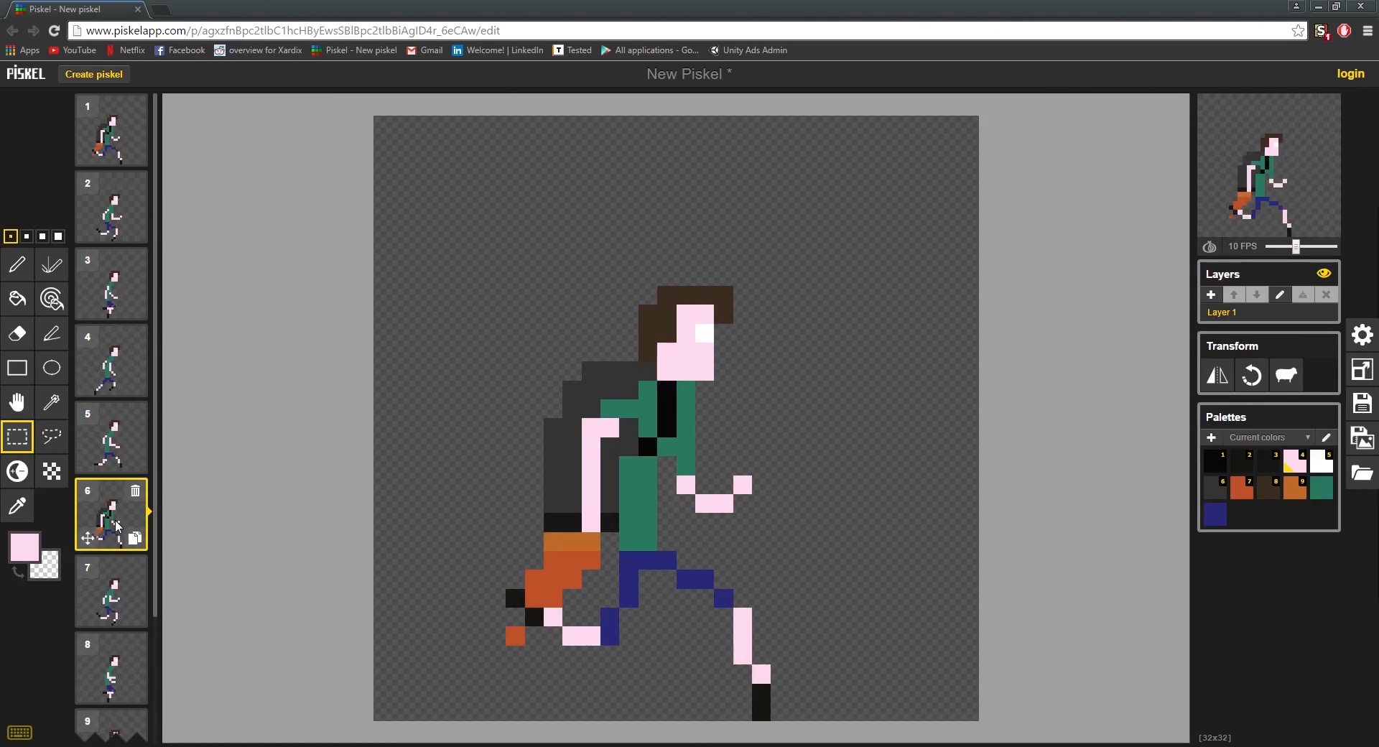
left_click(118, 597)
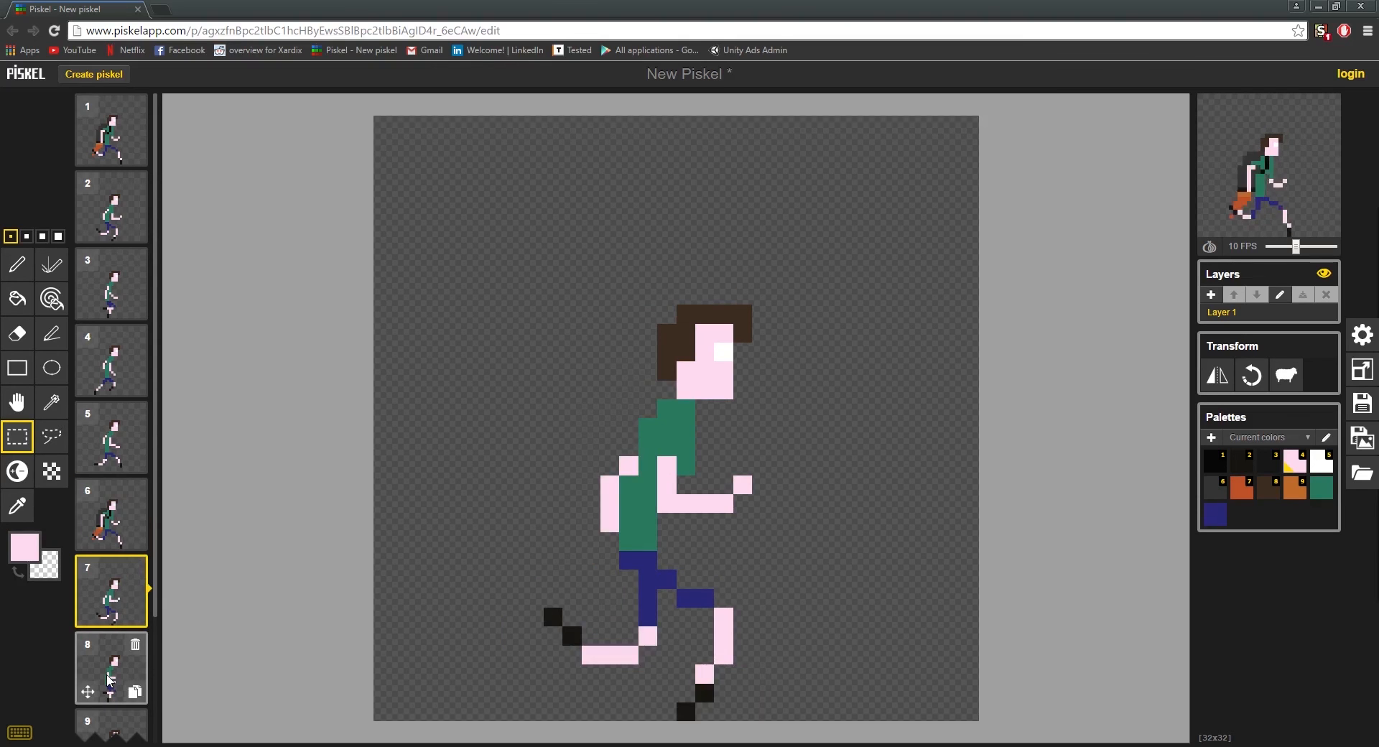
left_click(113, 678)
scroll(113, 676, "down", 1)
left_click(112, 674)
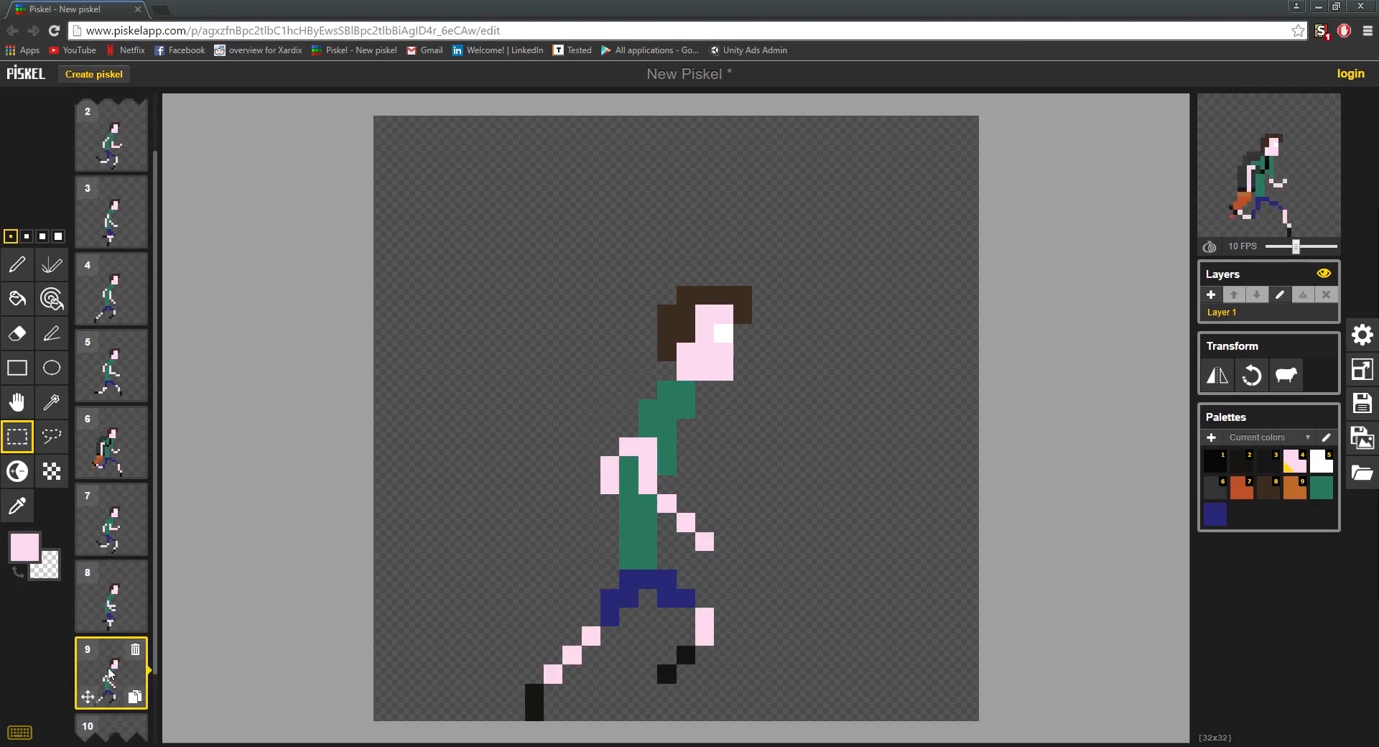
scroll(111, 672, "down", 1)
left_click(111, 671)
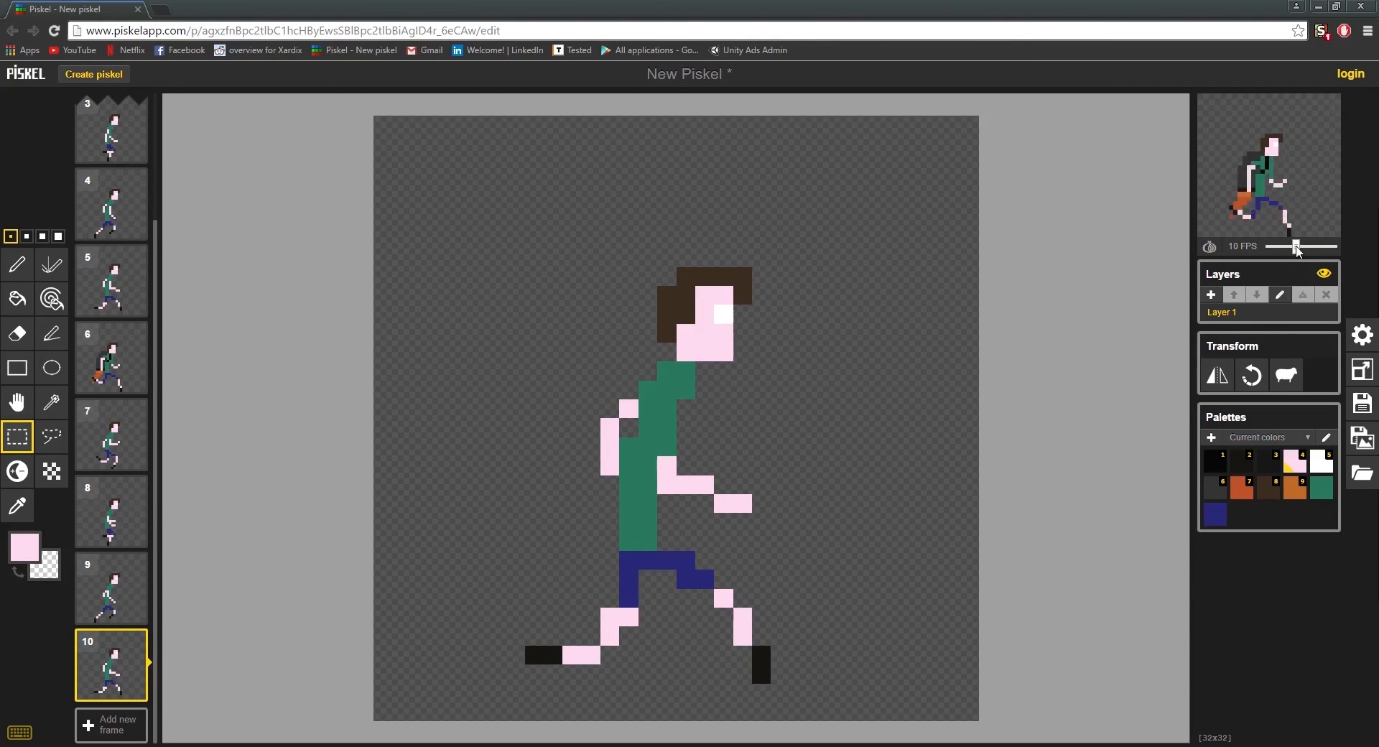
Watch the run cycle in a separate preview window over the canvas, and close the preview
left_click(1326, 107)
left_click_drag(84, 17, 686, 166)
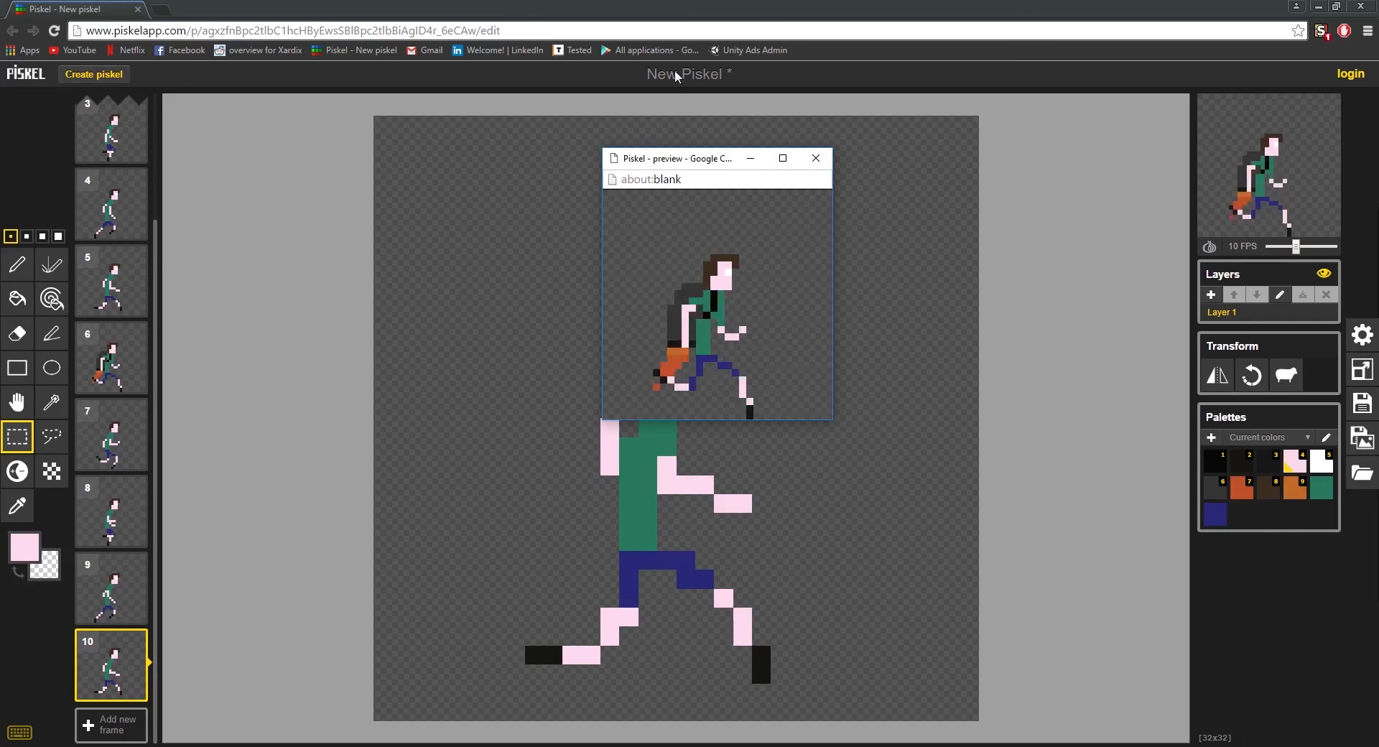
left_click(816, 158)
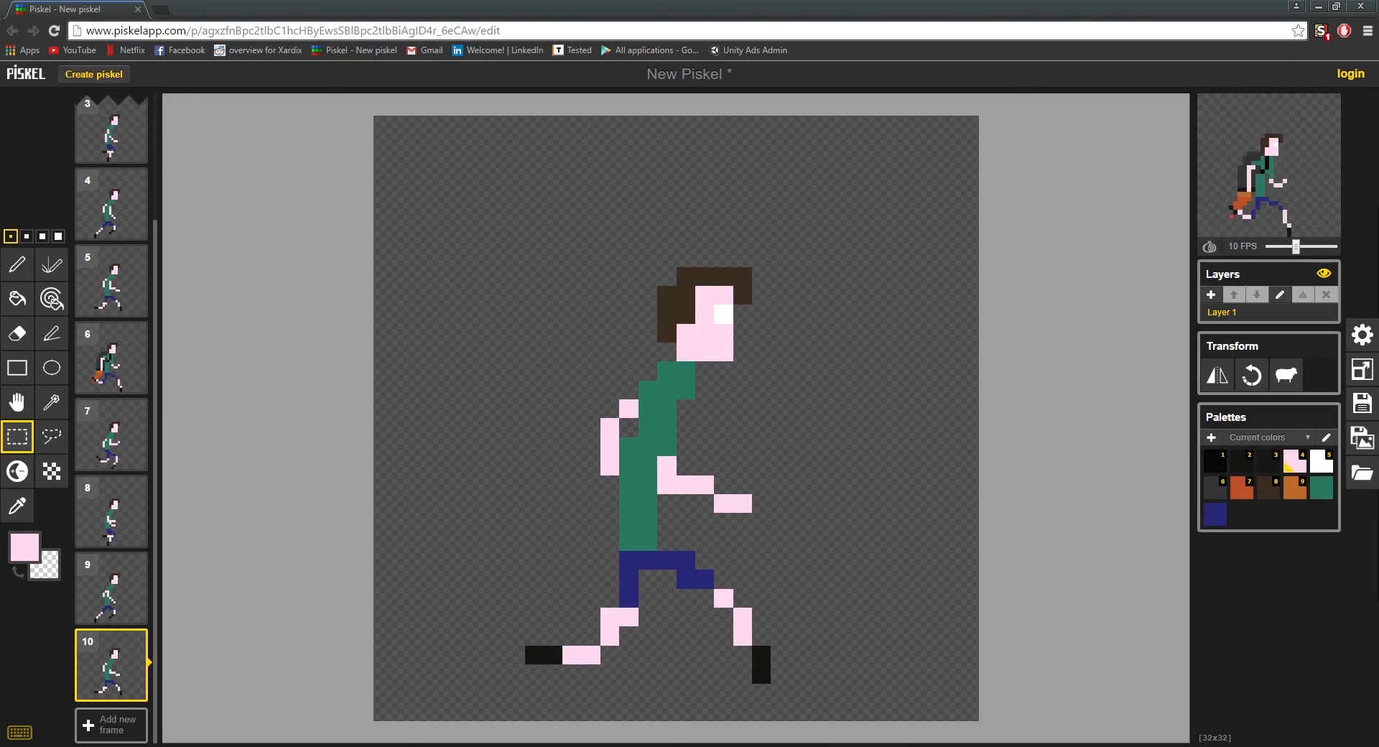
Sample the backpack's dark grey from frame 1, and paint a four-pixel top row for the backpack behind frame 2's neck
scroll(158, 289, "up", 2)
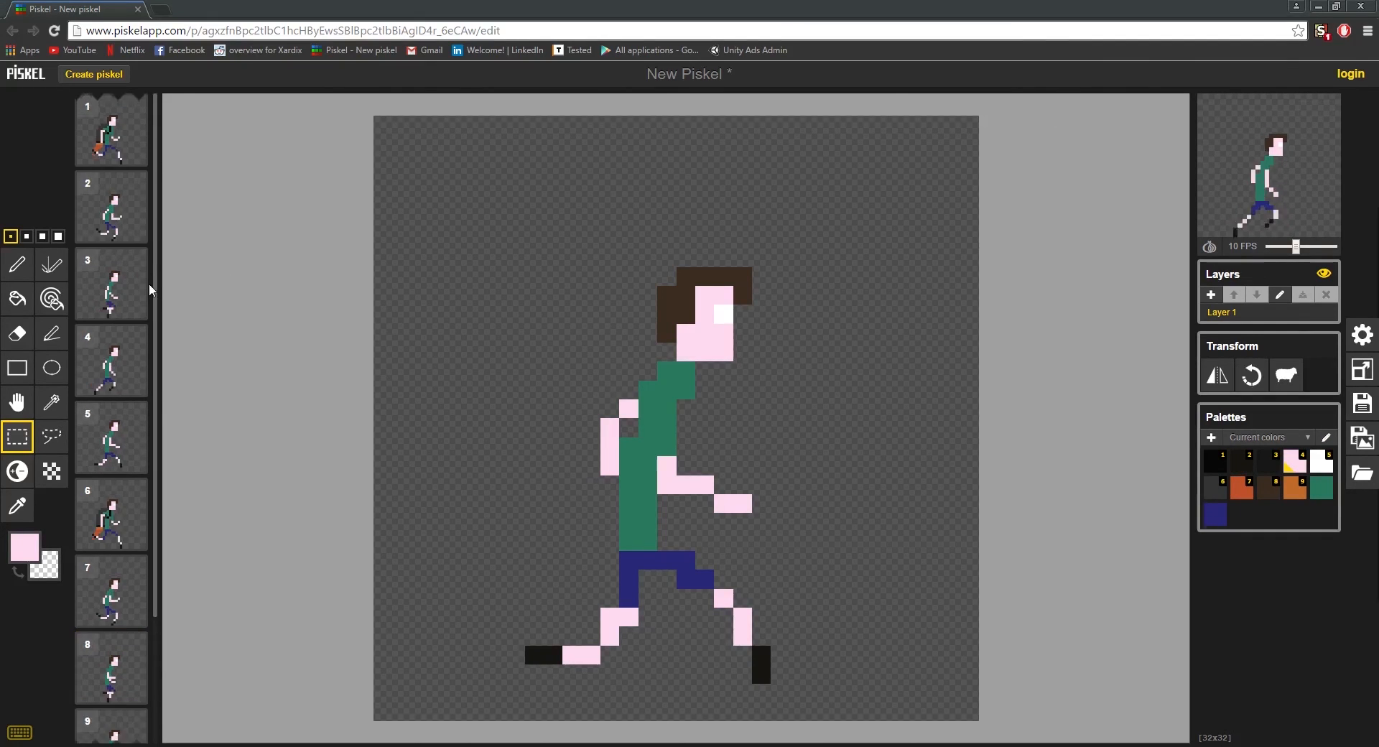
left_click(111, 137)
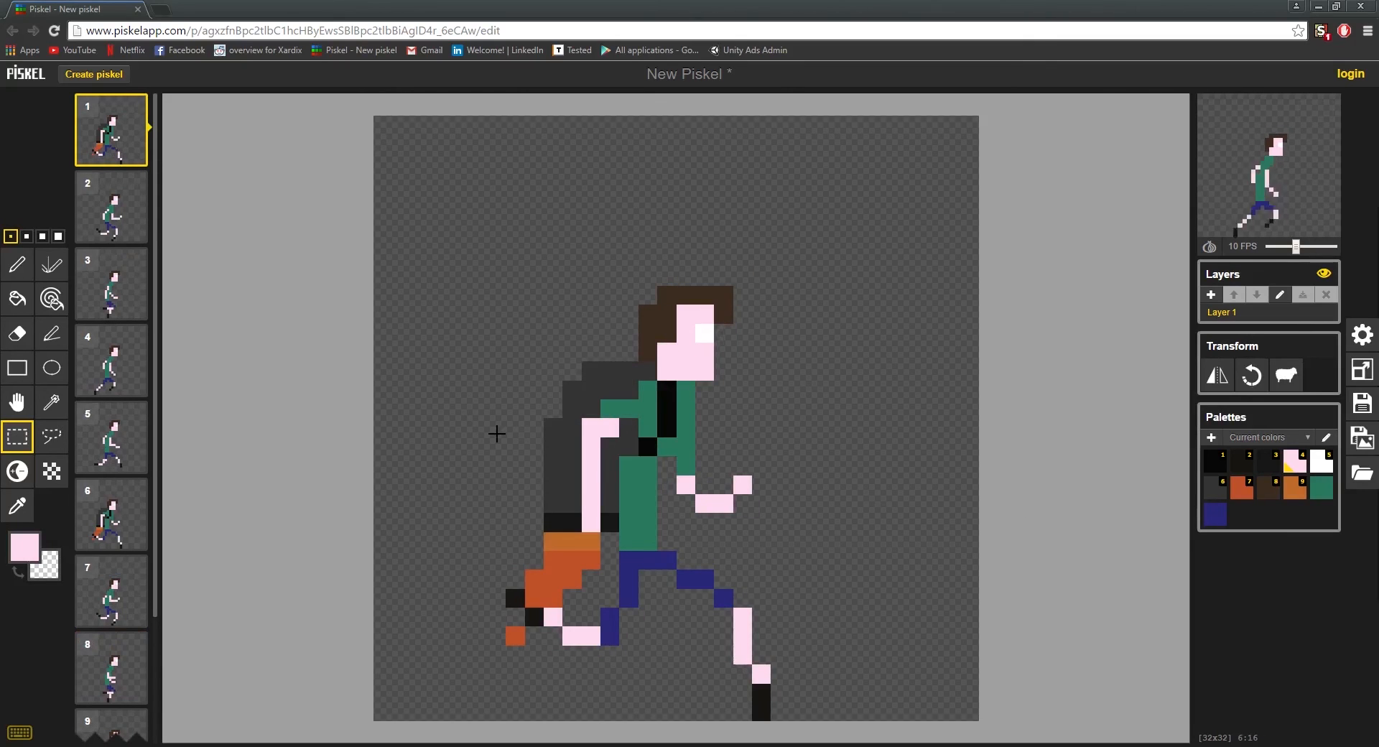
key("o")
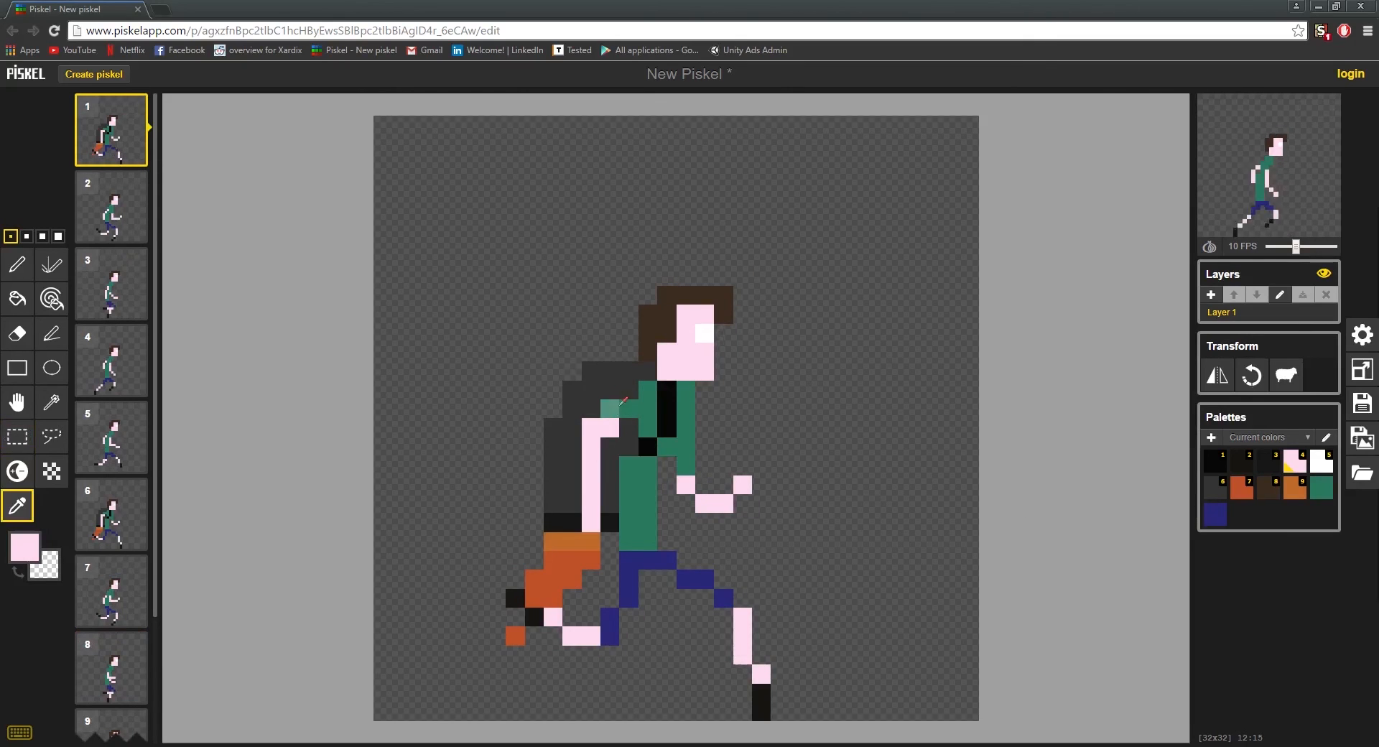
left_click(610, 391)
key("p")
left_click(110, 205)
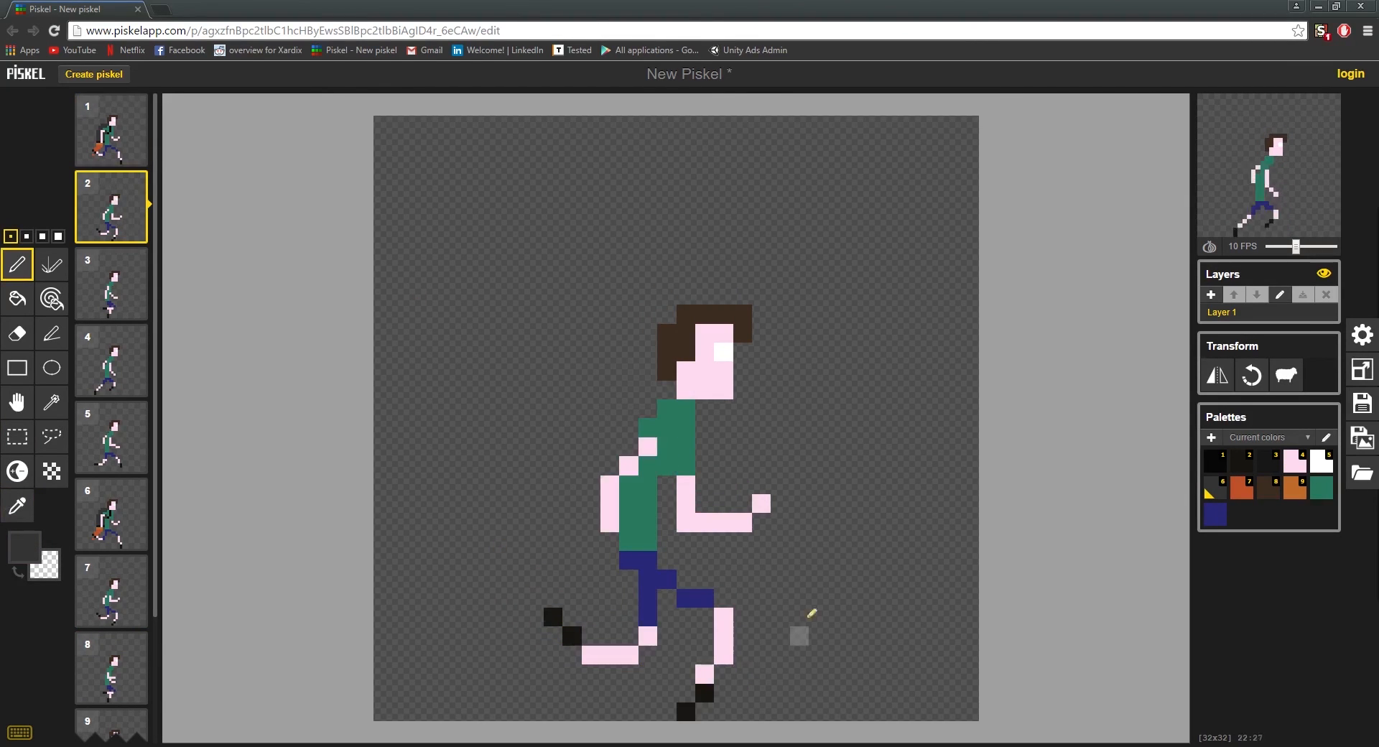
mouse_move(647, 390)
left_mouse_down()
mouse_move(668, 389)
mouse_move(607, 388)
left_mouse_up()
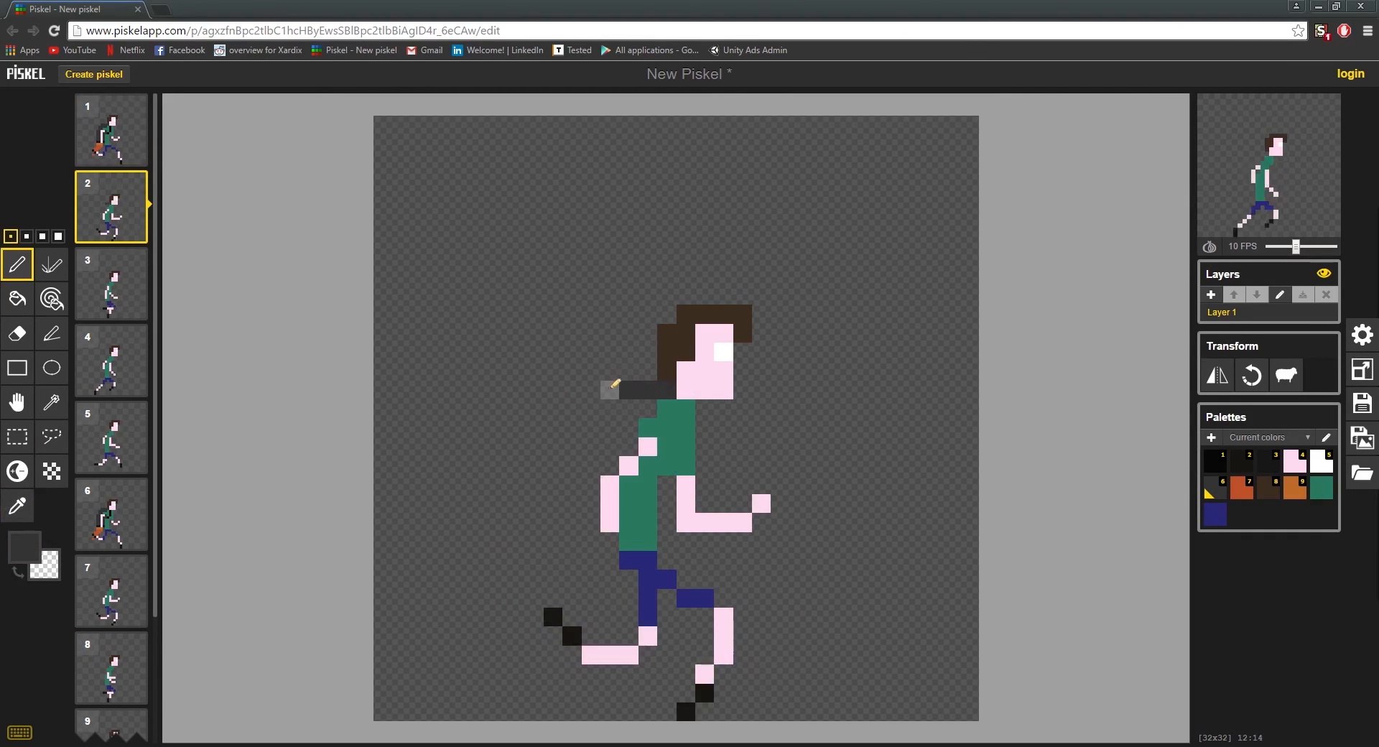
Using frame 1 as reference, add a second four-pixel dark grey row to frame 2's backpack, starting one pixel further back
key("Up")
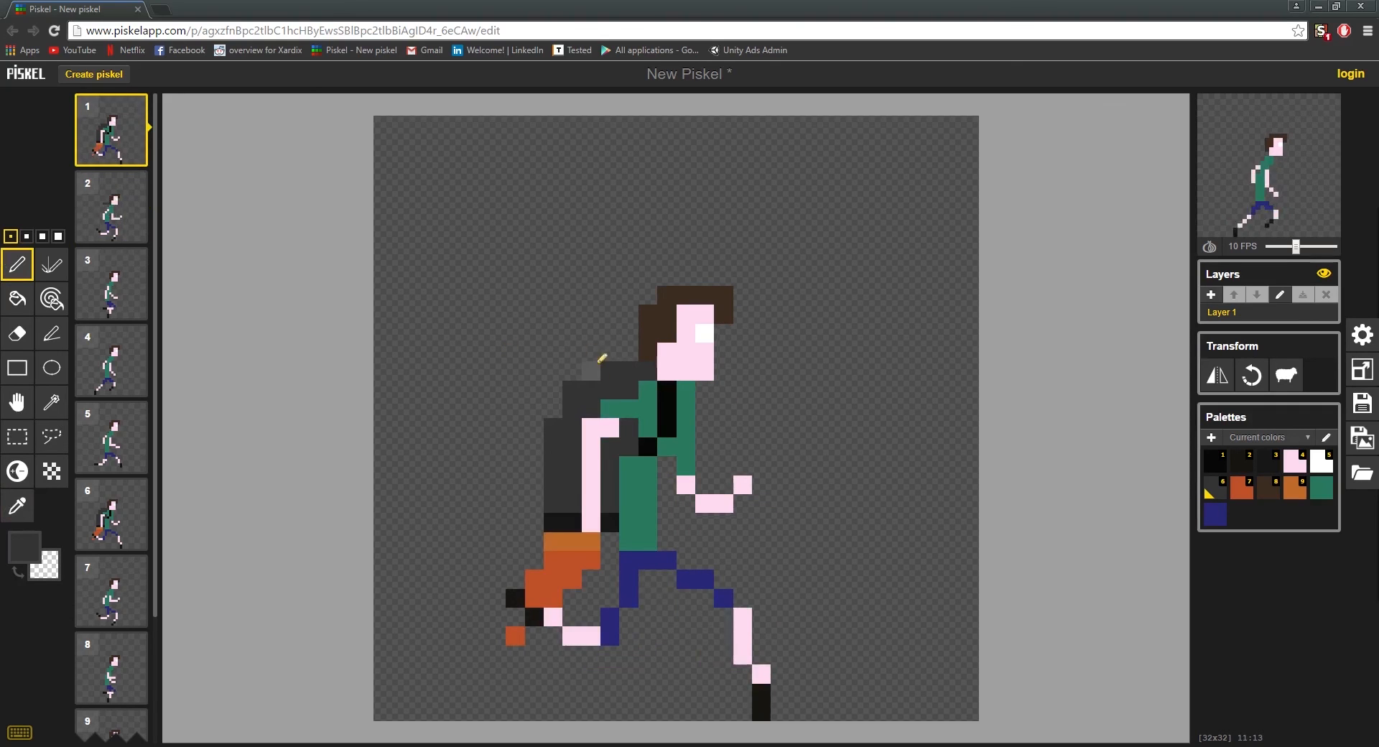
left_click(101, 219)
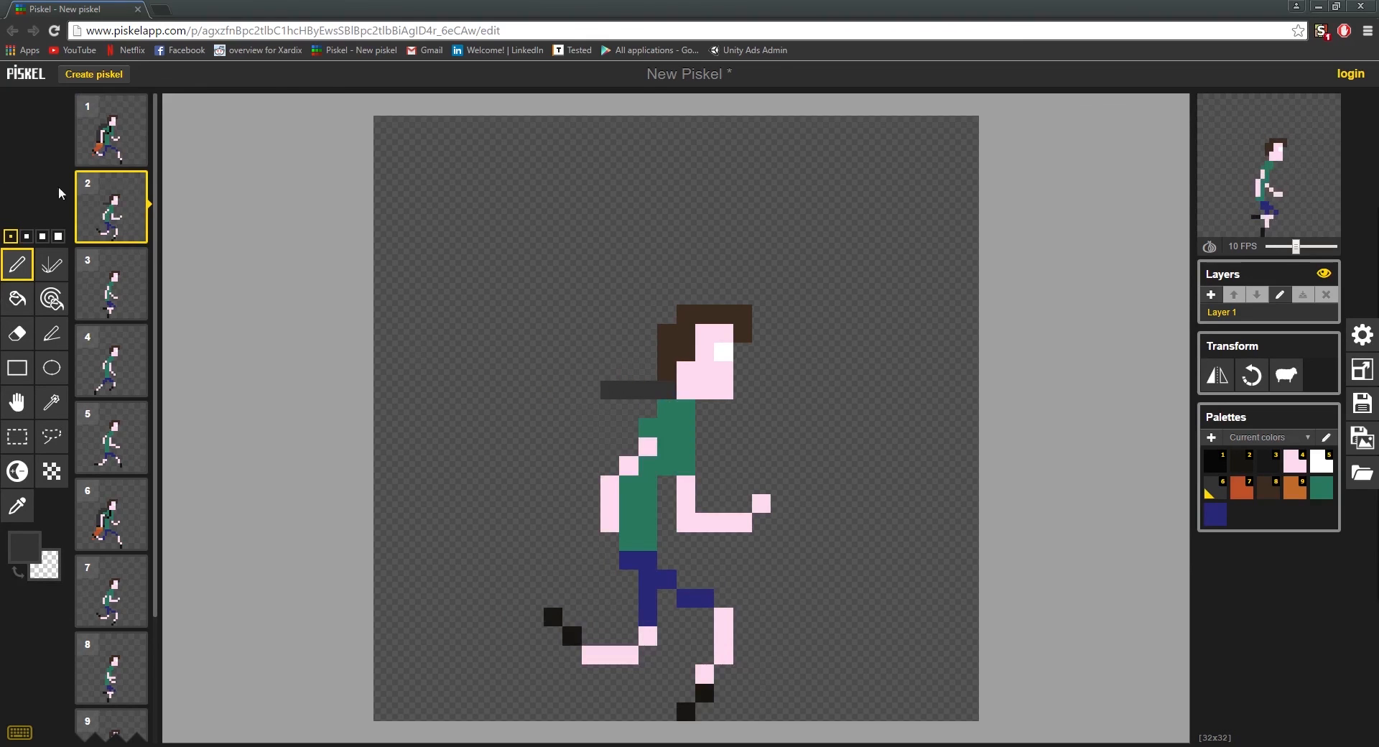
left_click(115, 164)
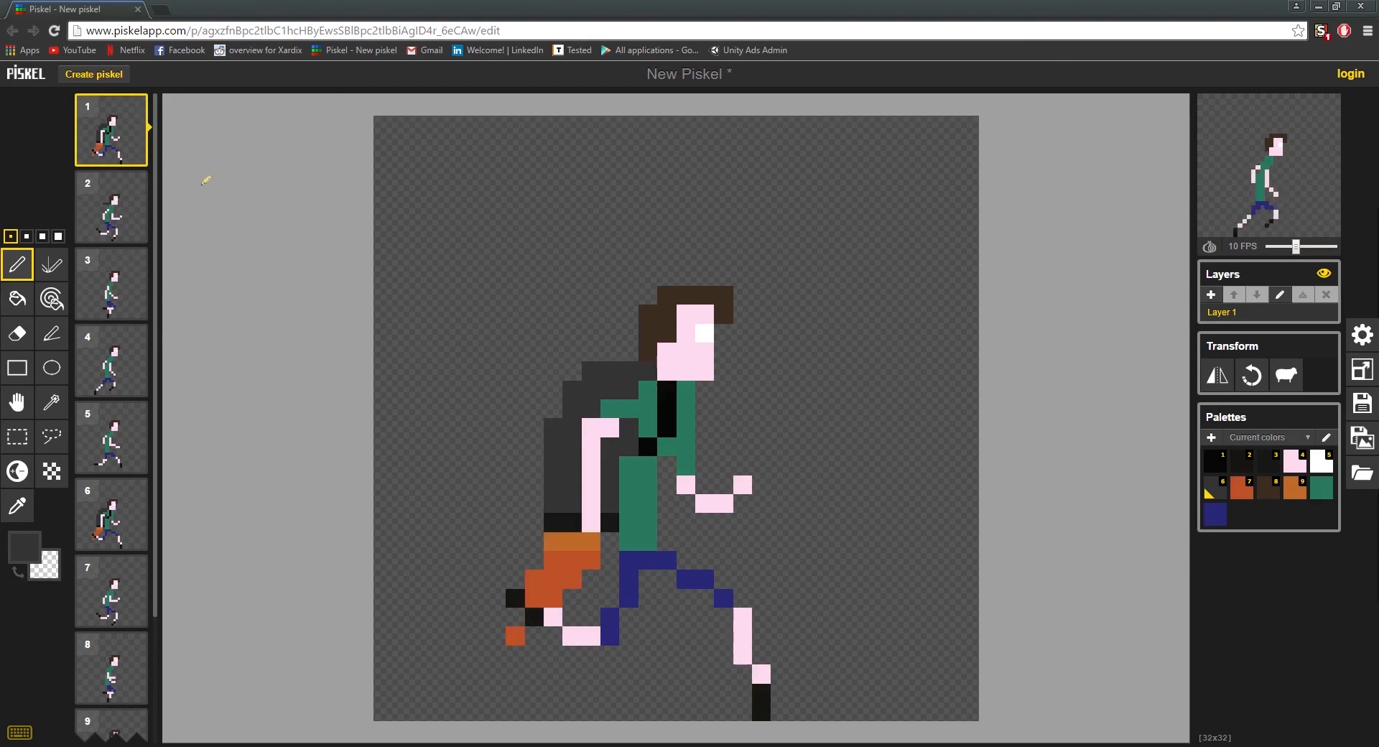
left_click(115, 208)
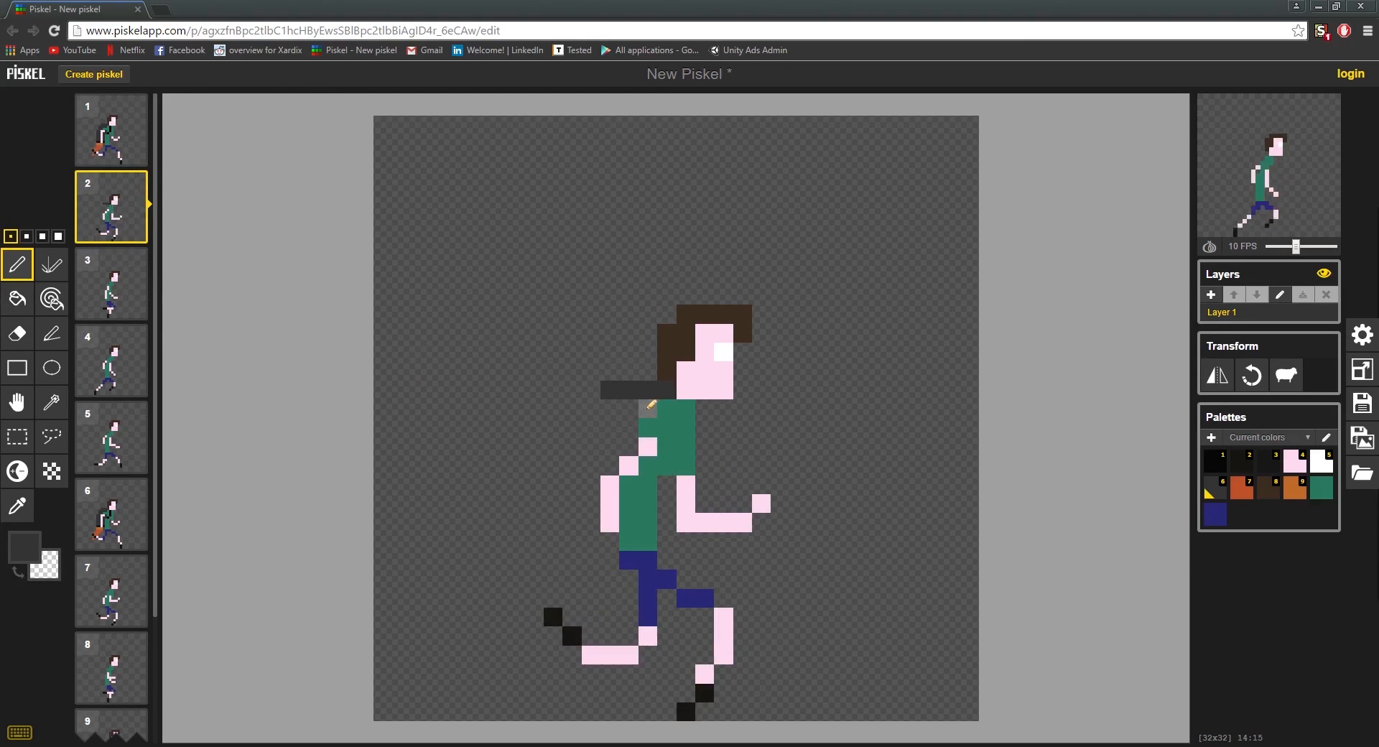
left_click_drag(650, 407, 591, 408)
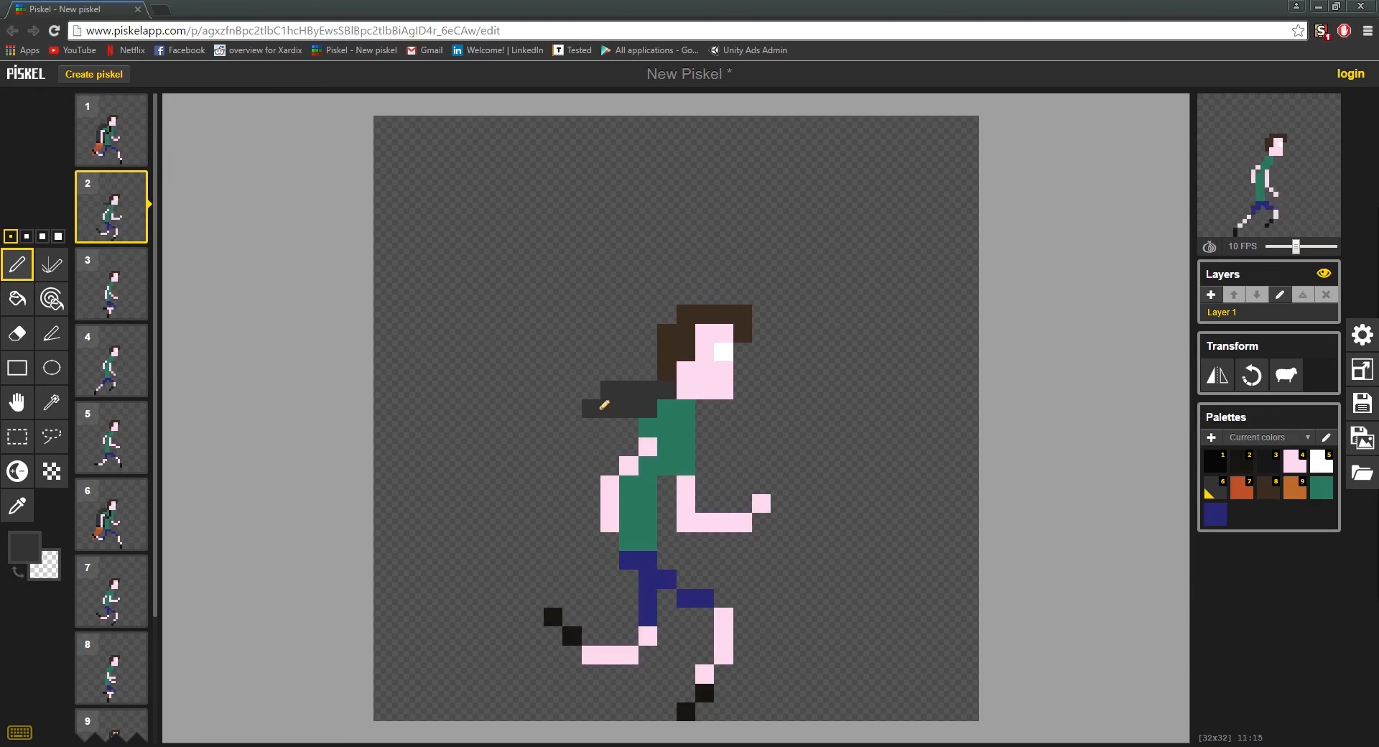
Fill in frame 2's dark grey backpack body behind the rear arm down to the shirt's hem, checking it against frame 1
left_click(111, 144)
left_click(106, 215)
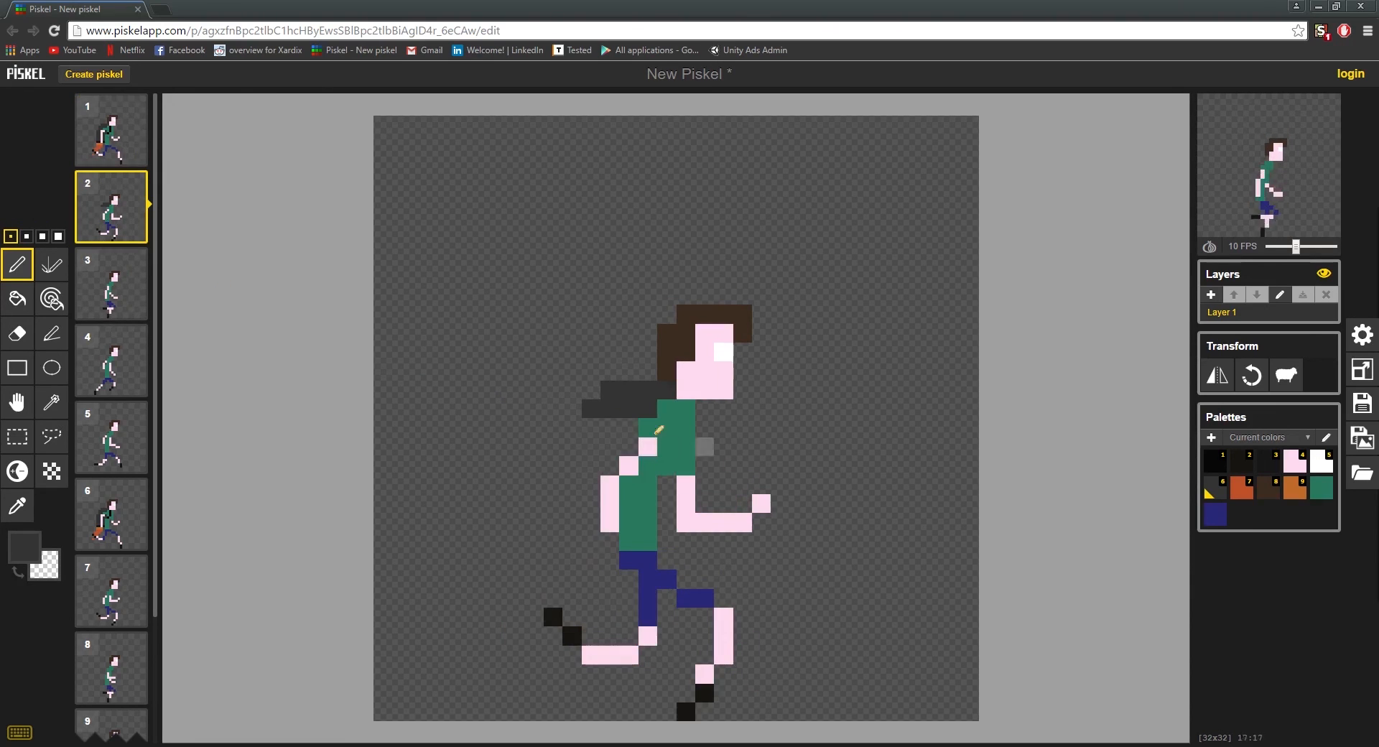
mouse_move(591, 428)
left_mouse_down()
mouse_move(636, 421)
mouse_move(579, 444)
mouse_move(630, 442)
mouse_move(569, 457)
mouse_move(608, 459)
mouse_move(591, 484)
left_mouse_up()
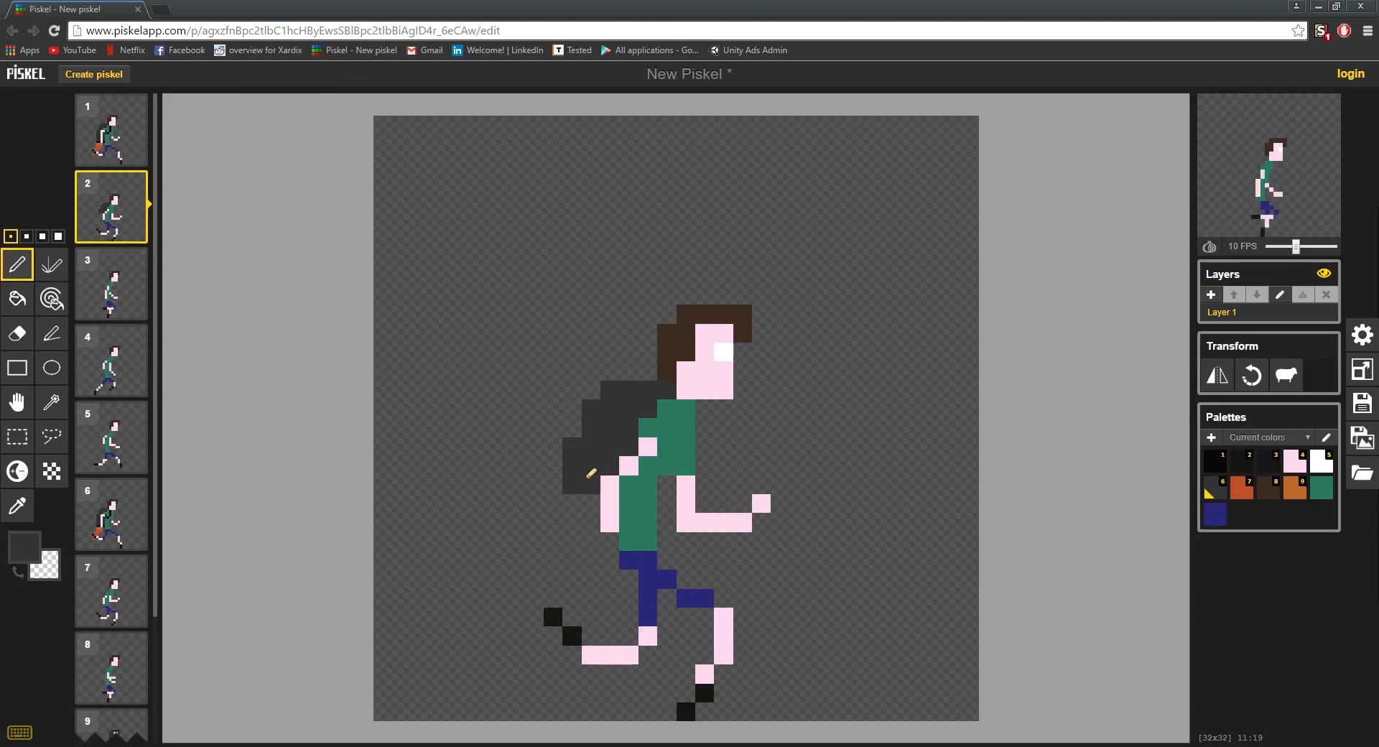
left_click(113, 151)
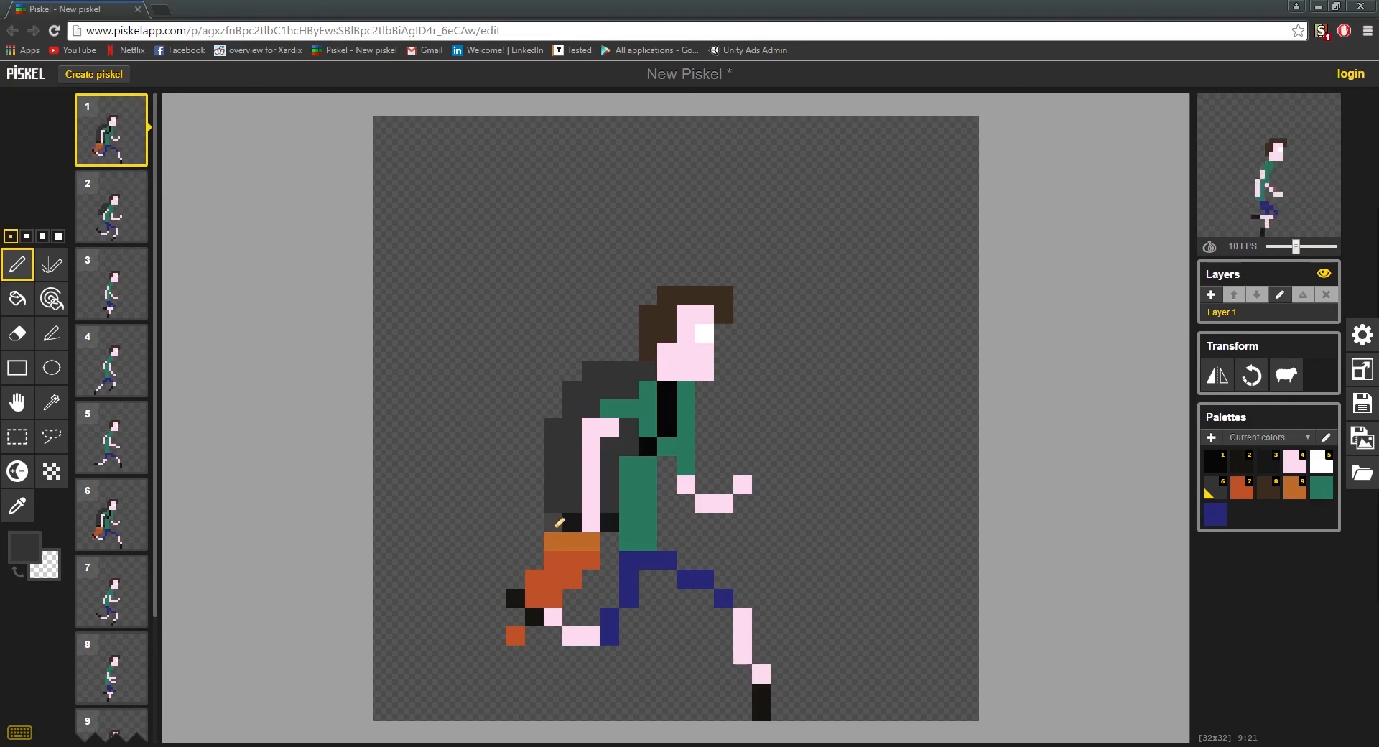
left_click(143, 216)
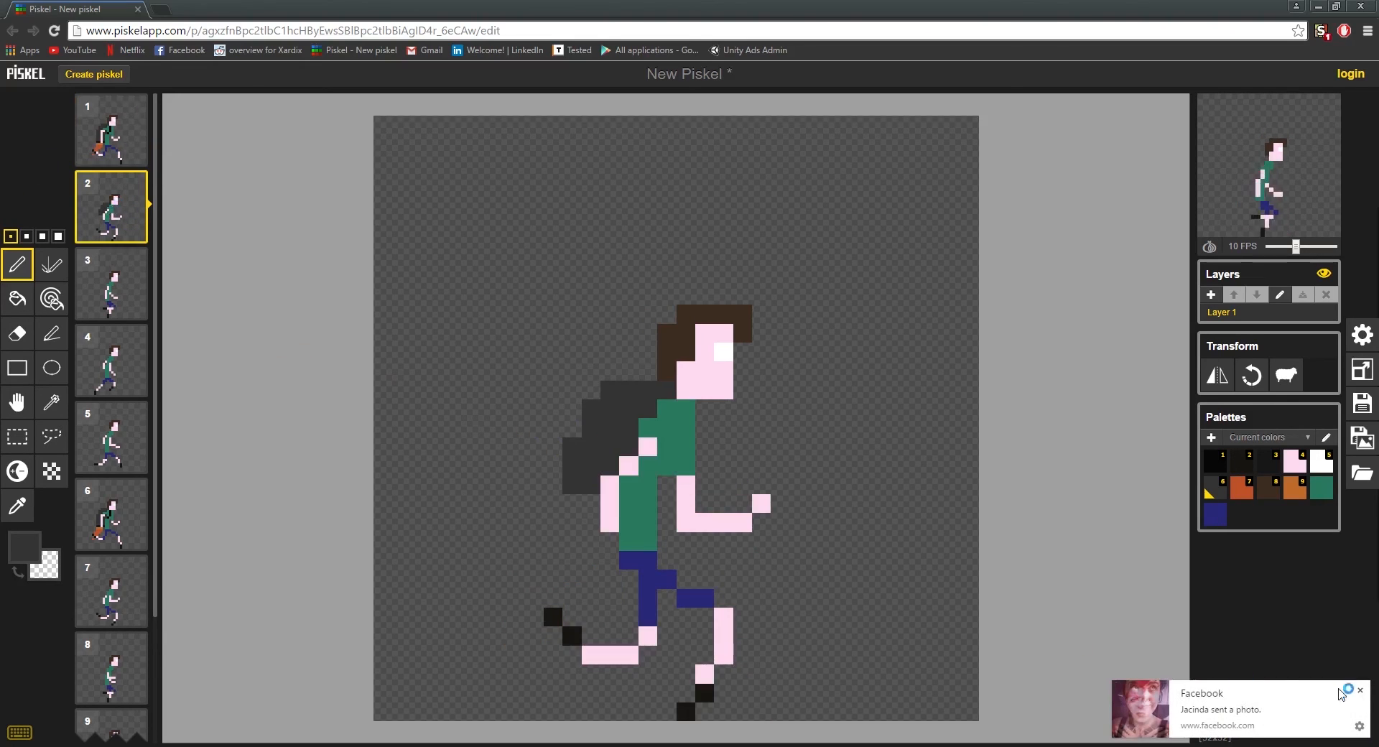
left_click(1359, 693)
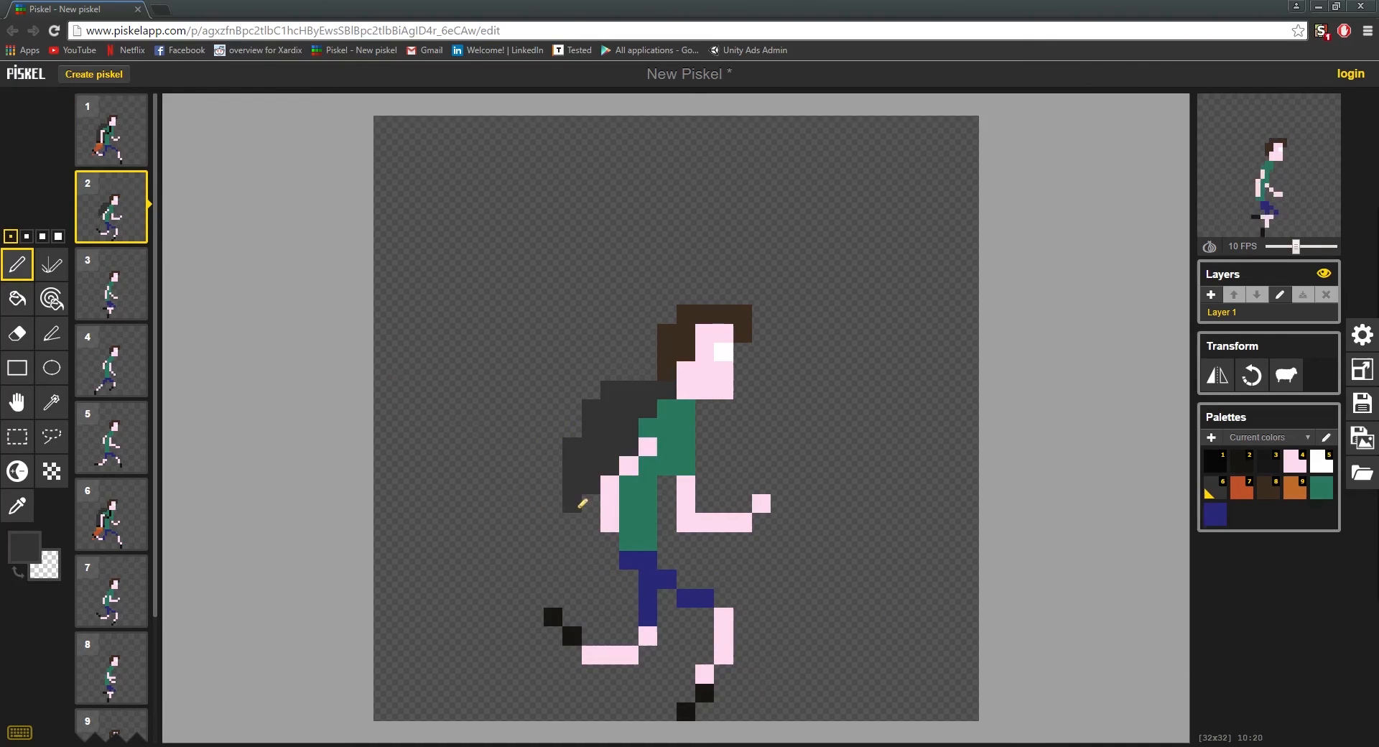
mouse_move(579, 523)
left_mouse_down()
mouse_move(615, 546)
mouse_move(592, 512)
left_mouse_up()
Sample the backpack's darker base colour from frame 1, and paint frame 2's three-pixel backpack bottom edge with it
left_click(101, 129)
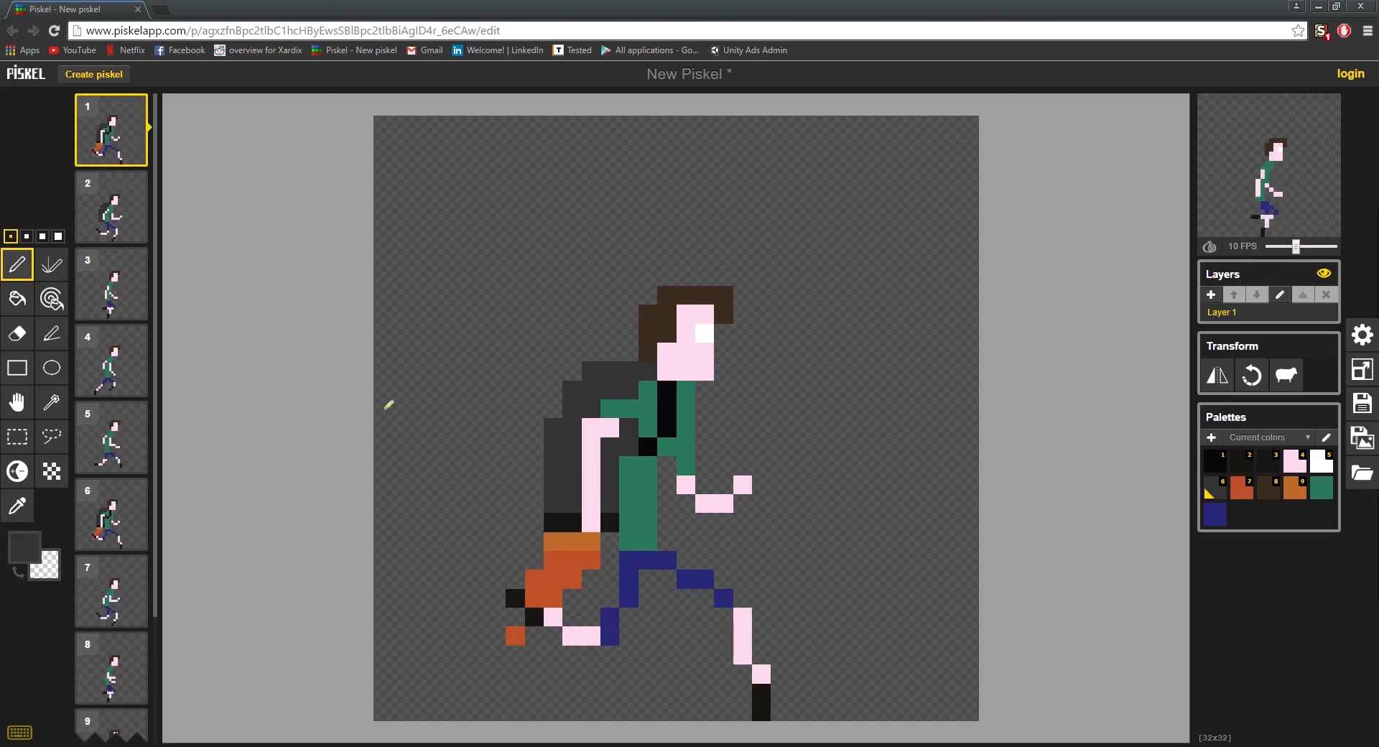
key("o")
left_click(572, 528)
left_click(109, 207)
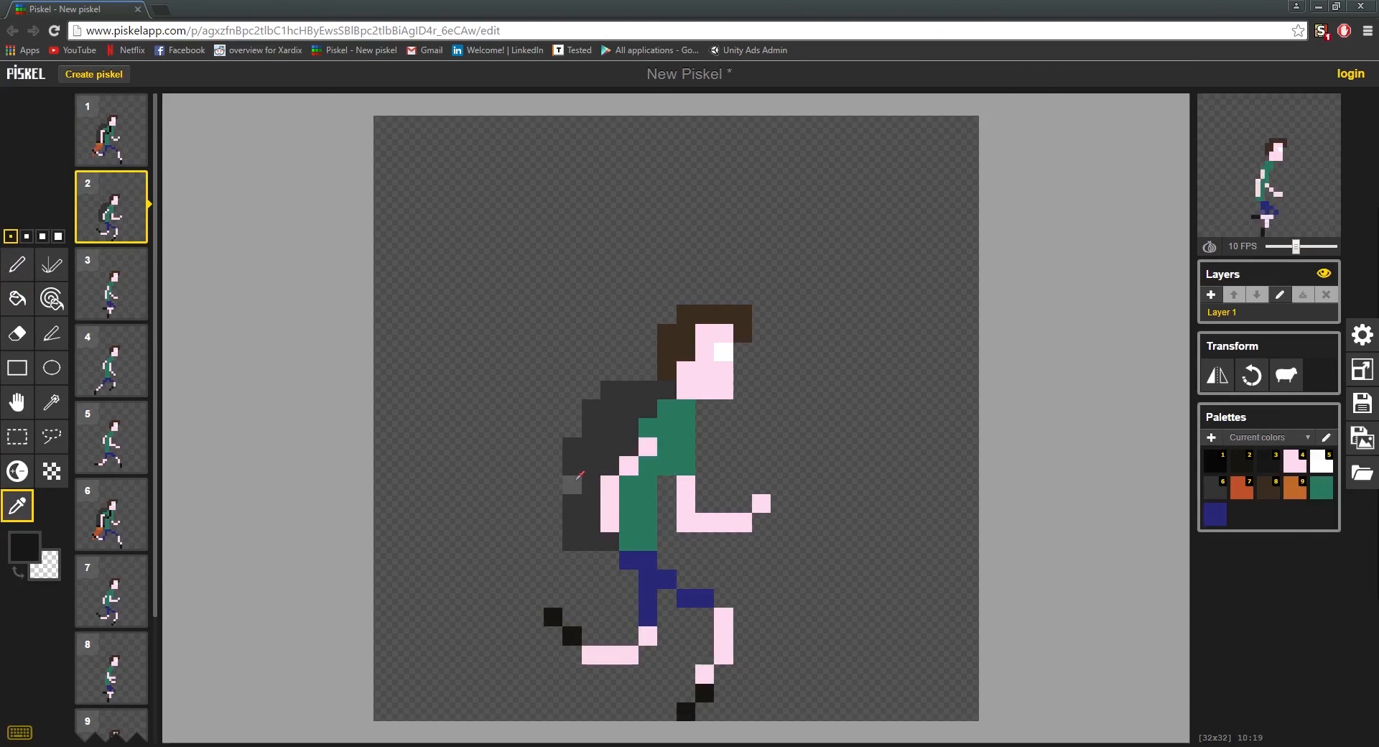
left_click(17, 264)
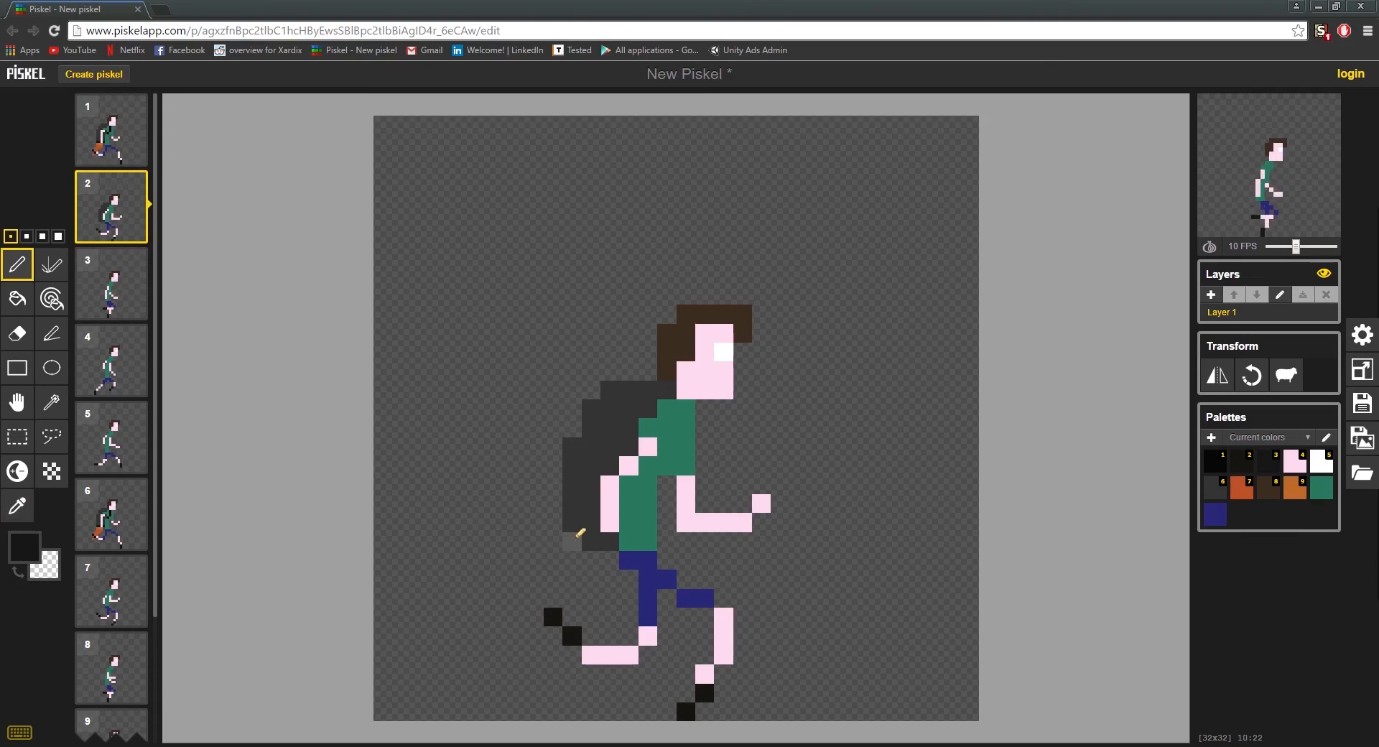
left_click_drag(575, 541, 608, 534)
Compare the backpack's shape and details between frames 1 and 2
left_click(97, 132)
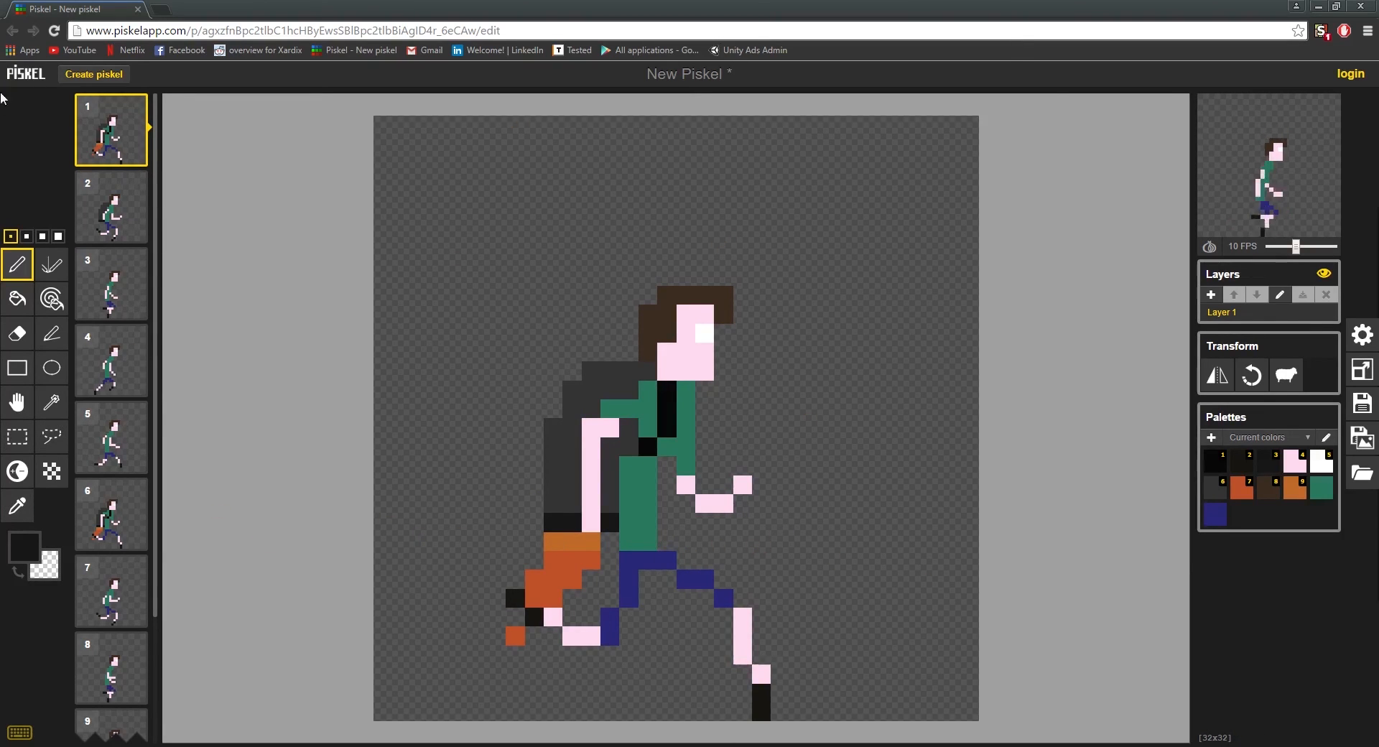
left_click(113, 227)
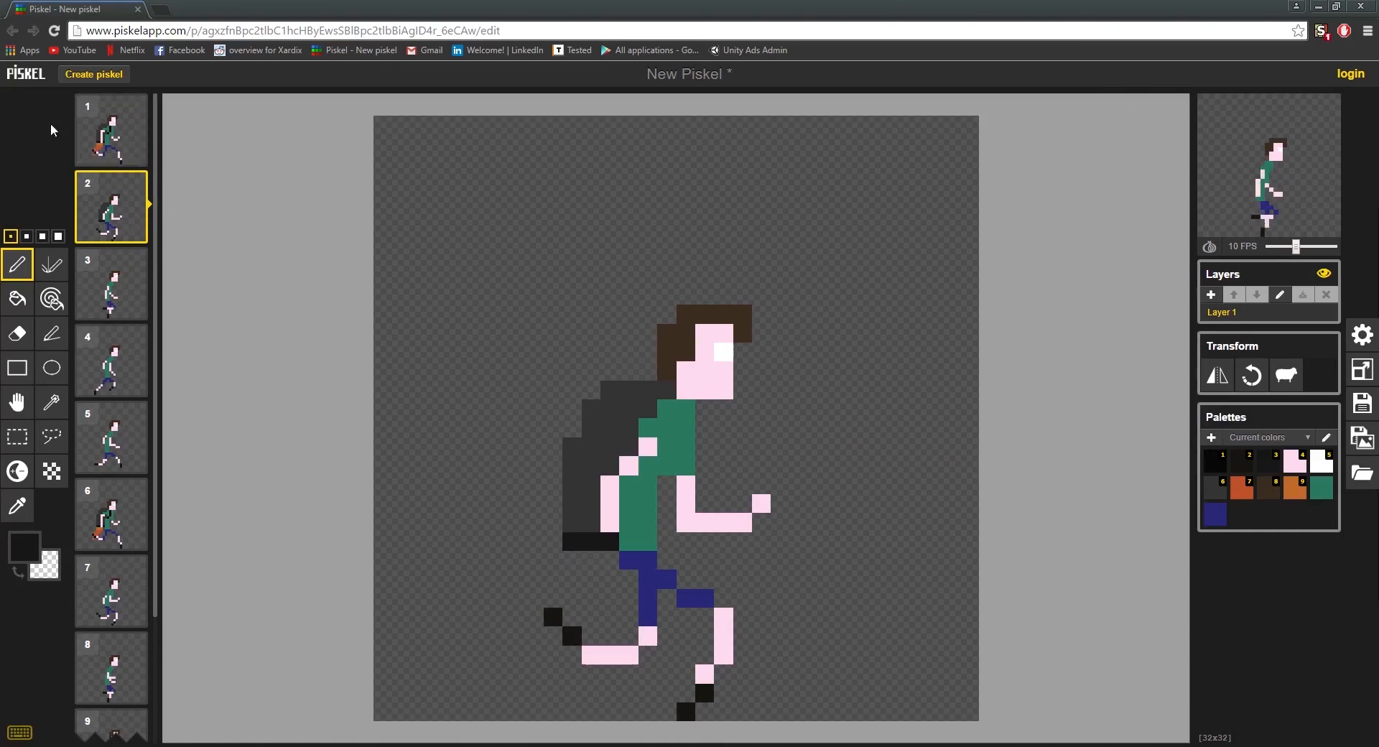
left_click(109, 130)
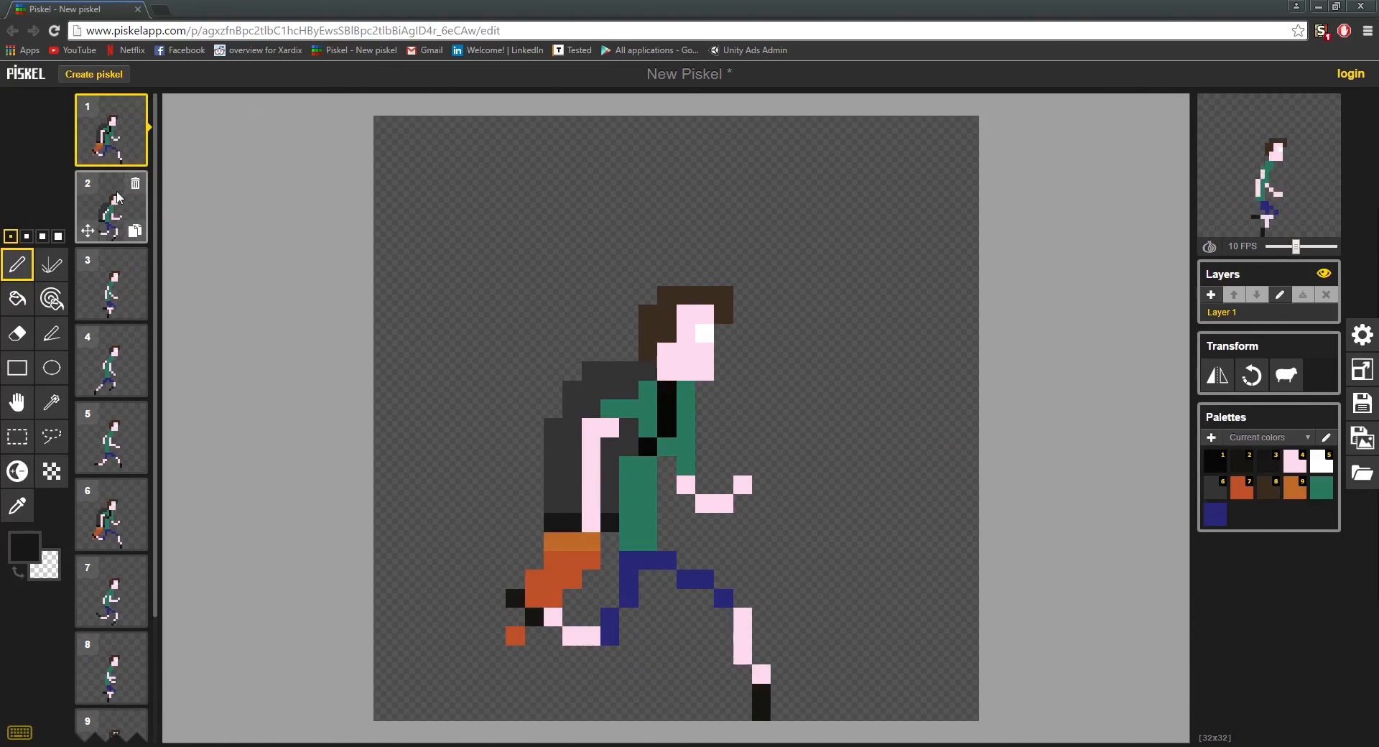
left_click(119, 199)
left_click(120, 153)
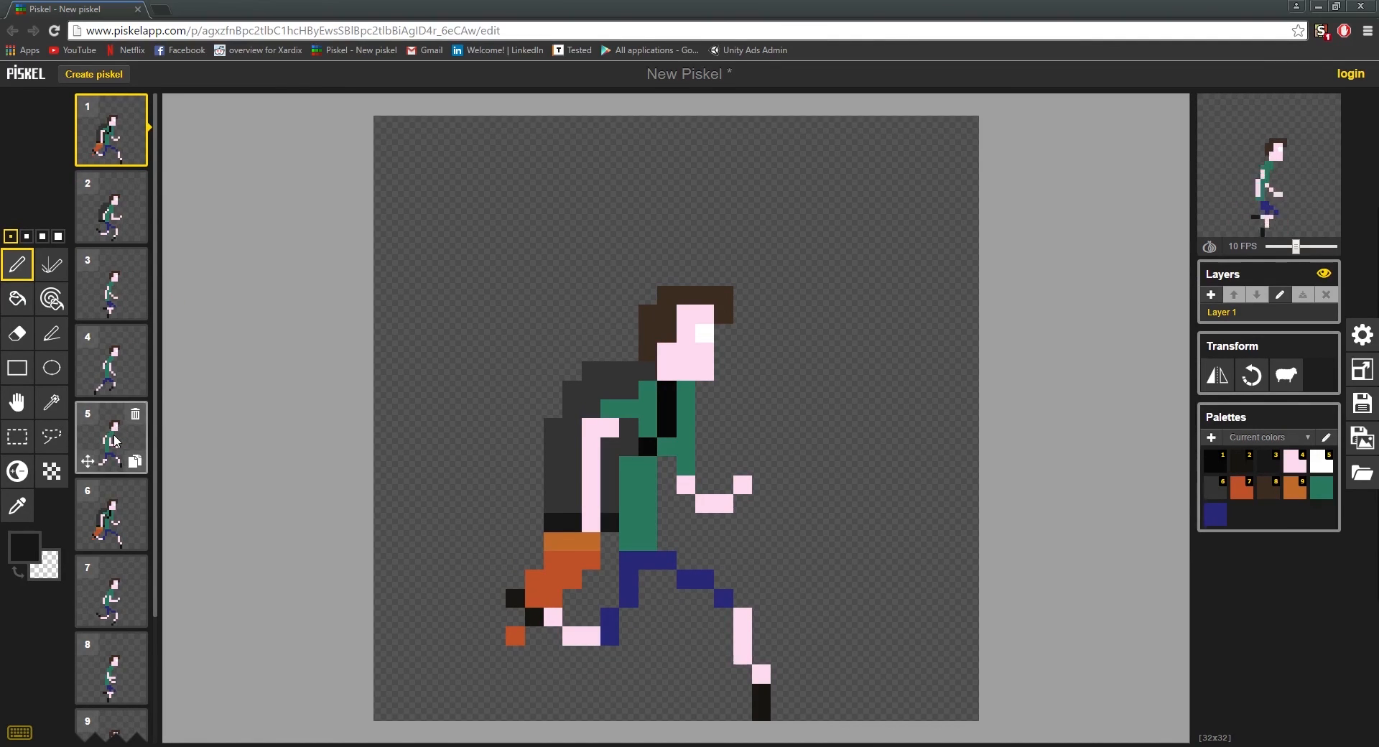
Sample the black strap colour from frame 1's backpack and get ready to draw with it on frame 2
key("o")
left_click(665, 409)
key("Down")
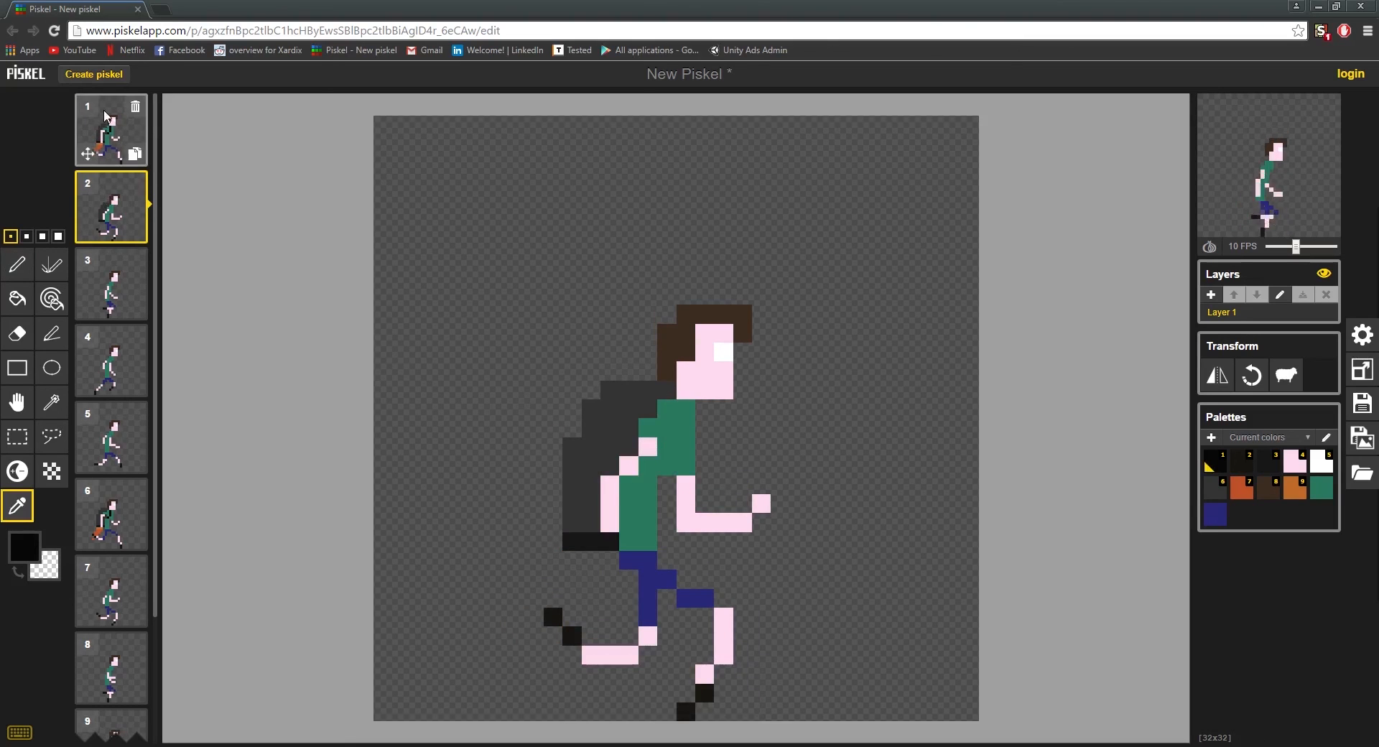
left_click(106, 140)
left_click(115, 211)
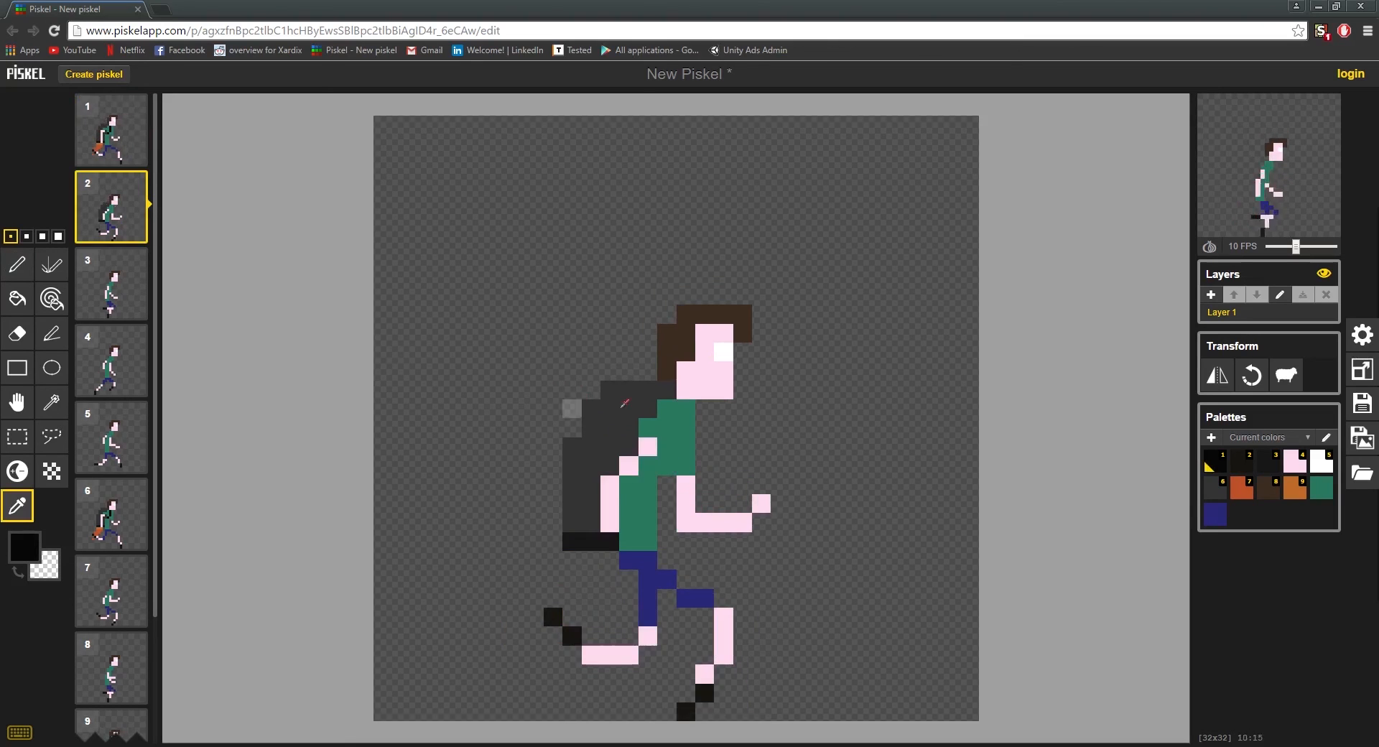
key("p")
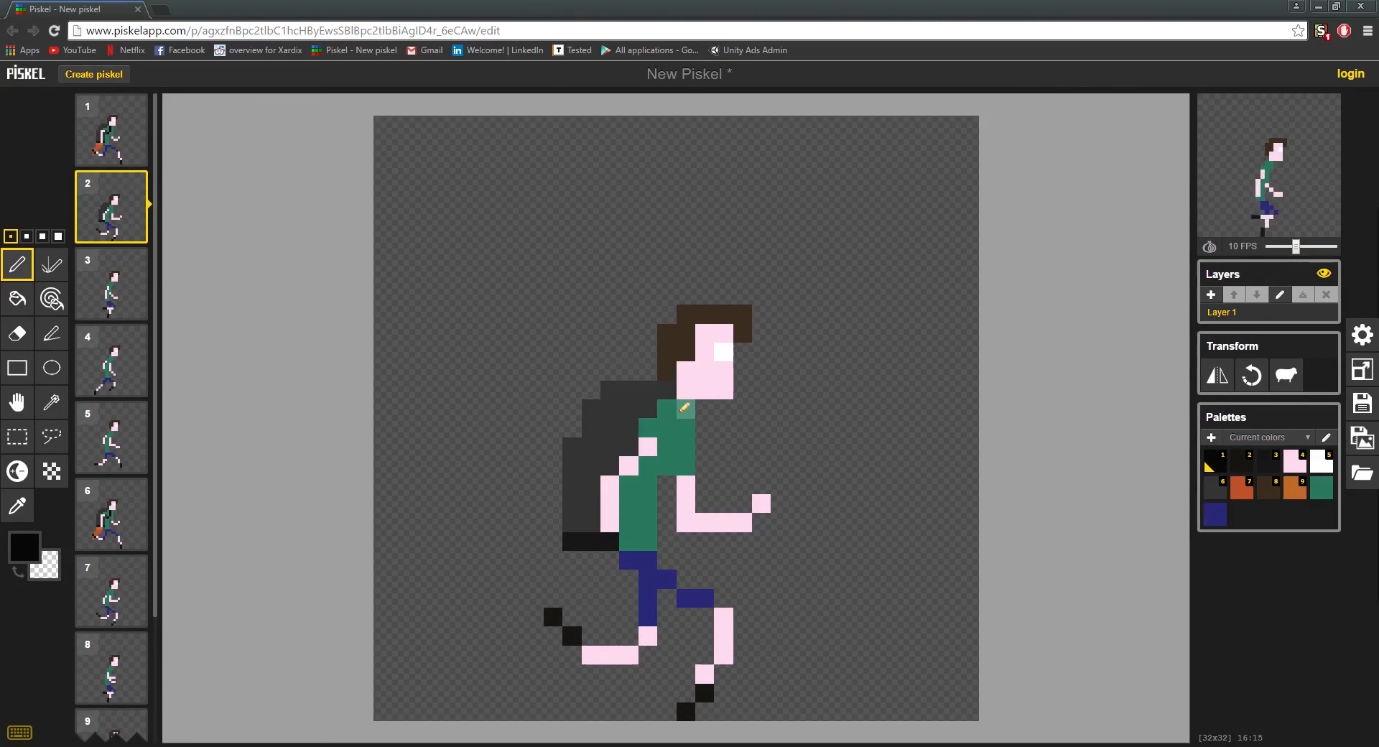
Paint frame 2's black backpack strap three pixels down the shirt's front edge, and back beneath the shoulder towards the rear arm
left_click_drag(685, 408, 663, 470)
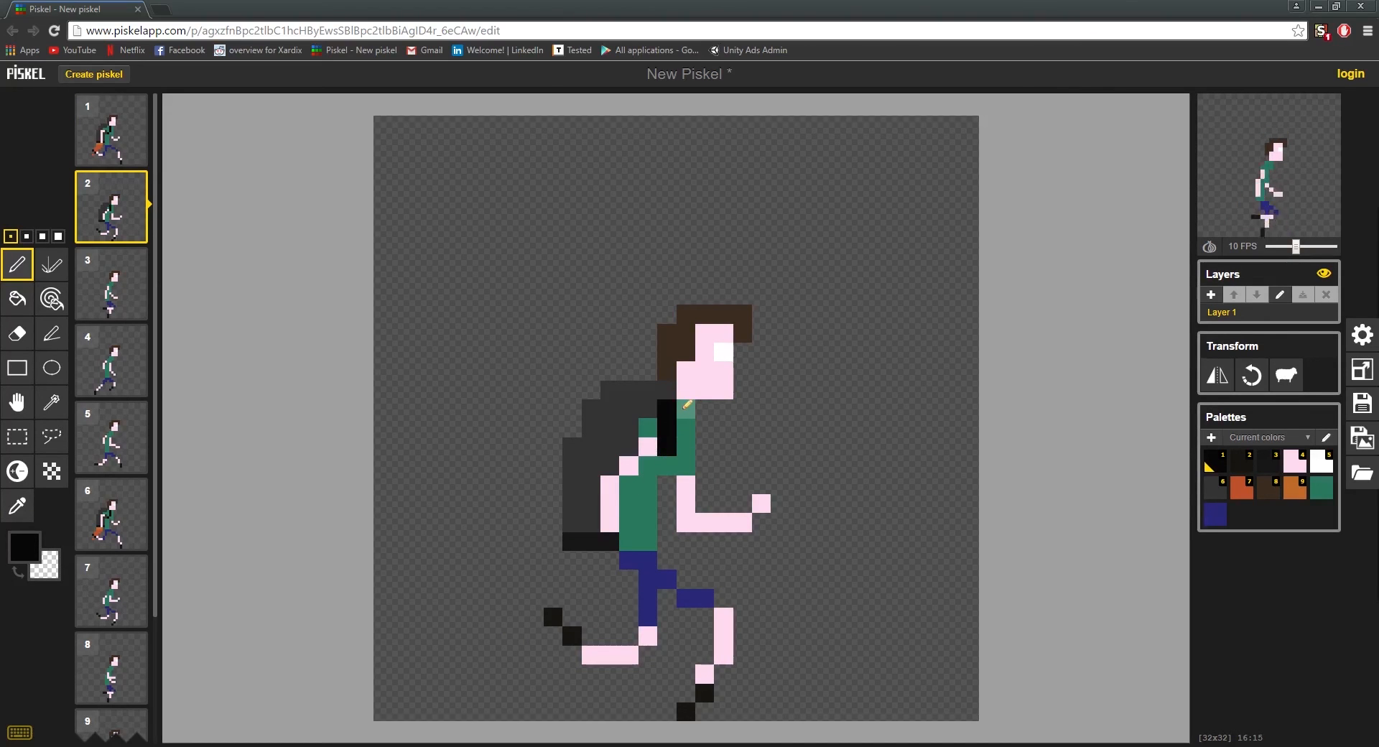
key("ctrl+z")
left_click_drag(686, 405, 687, 451)
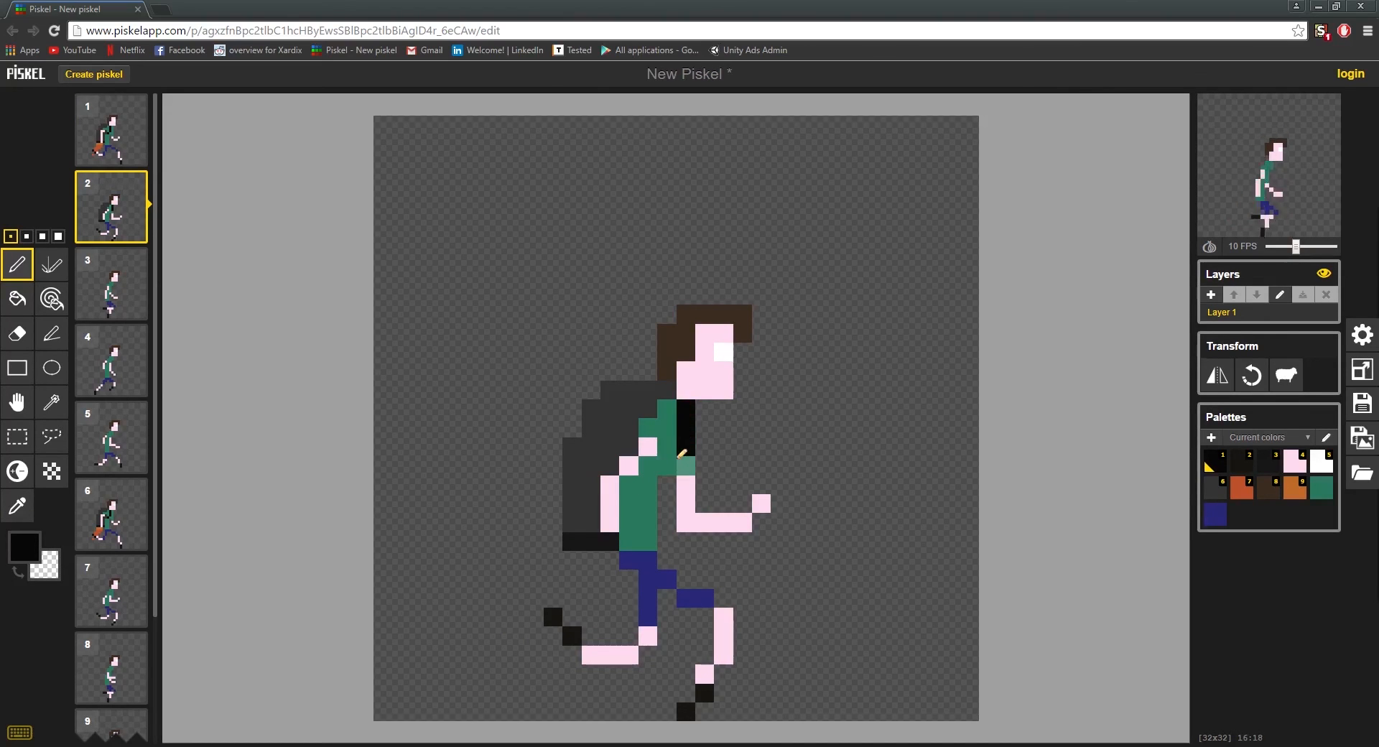
left_click(667, 466)
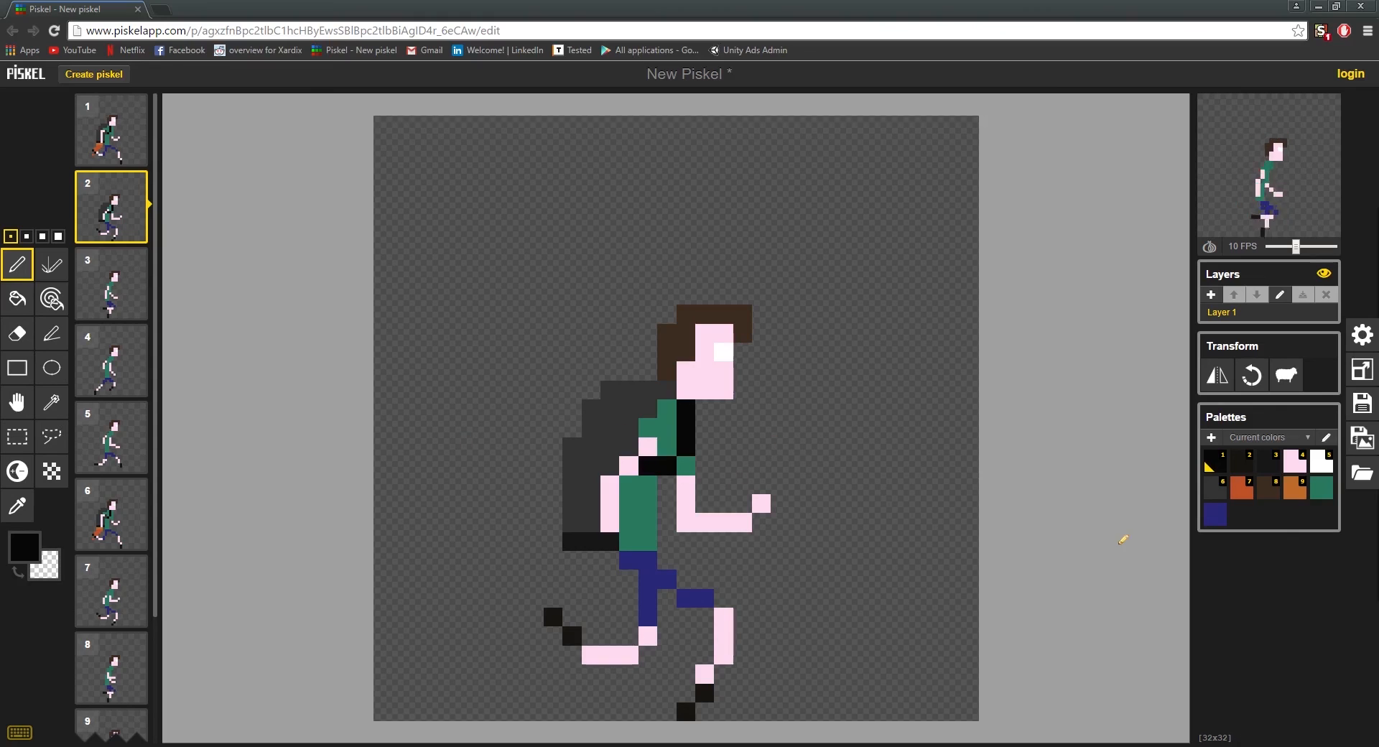
Paint frame 3's dark grey backpack body behind the head and rear arm, matching the shape in frame 2
mouse_move(120, 288)
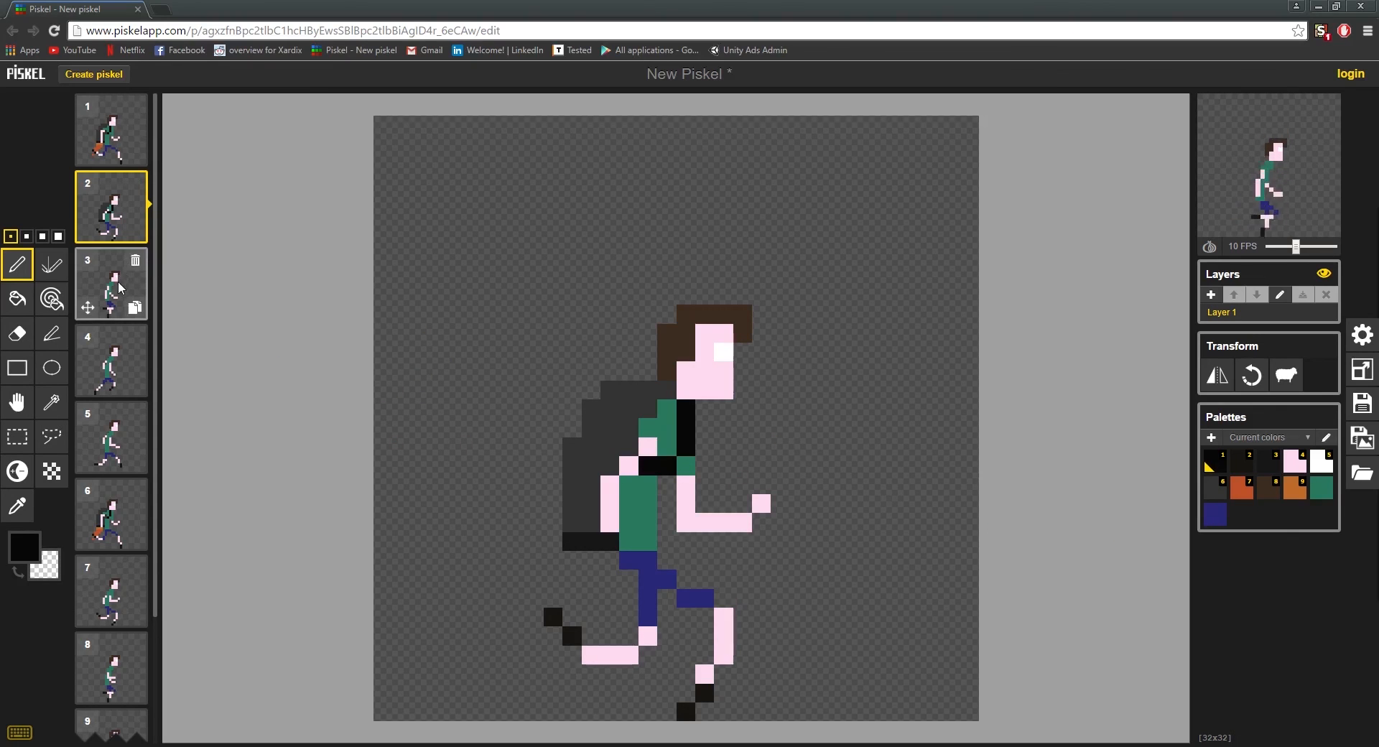
left_click(104, 140)
key("Down")
key("Down")
key("Up")
key("Down")
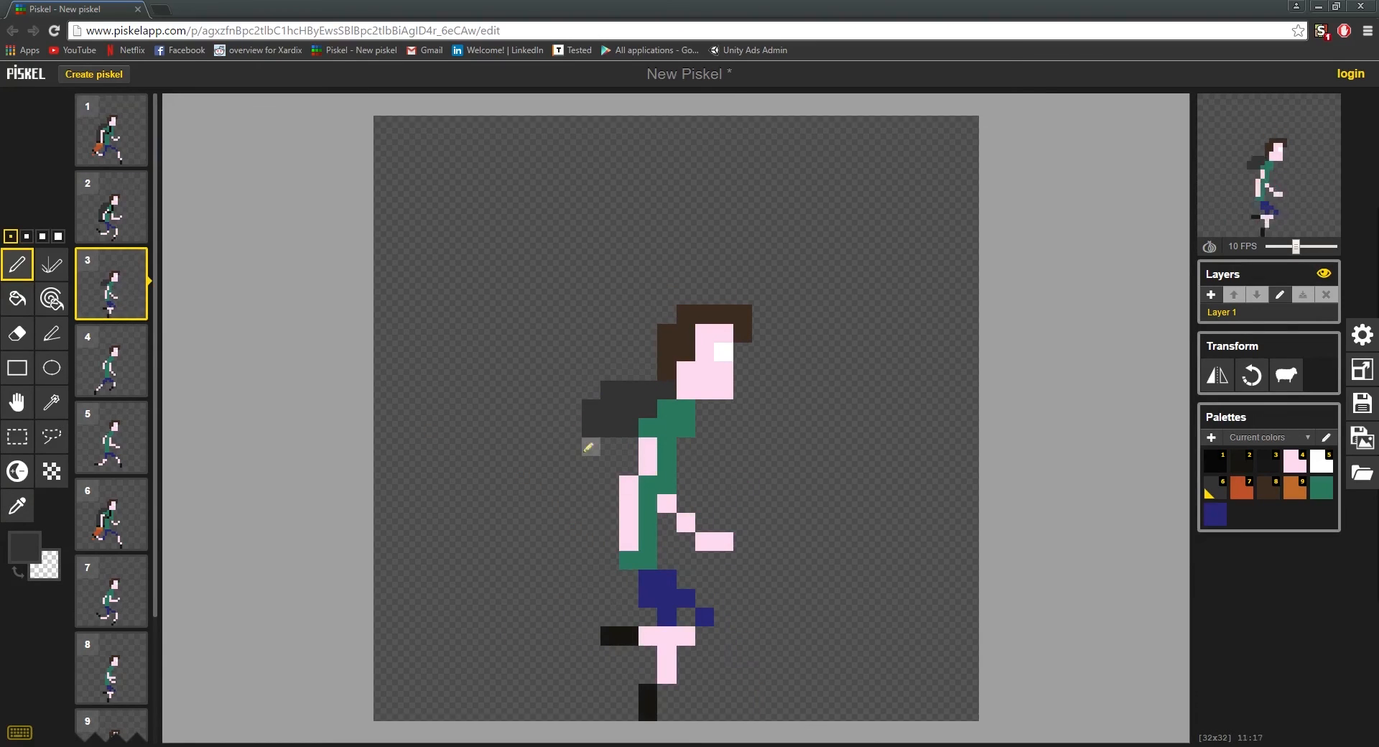
mouse_move(584, 449)
left_mouse_down()
mouse_move(590, 531)
mouse_move(625, 460)
left_mouse_up()
Using colours sampled from frame 2, add frame 3's darker three-pixel backpack bottom edge and black shoulder strap
key("o")
key("Up")
key("Down")
key("Up")
key("Down")
key("Up")
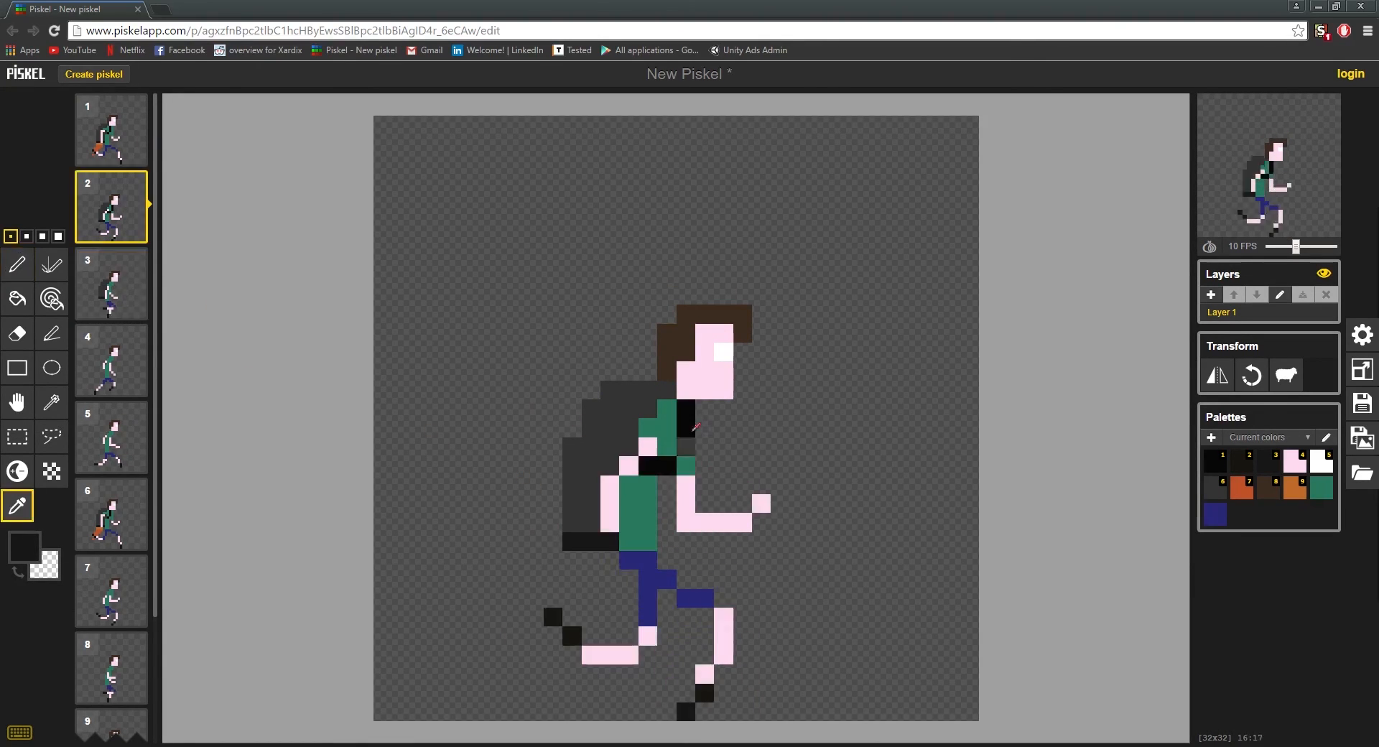
key("Down")
key("p")
left_click(668, 410, "alt")
key("Up")
left_click(686, 417, "alt")
key("Down")
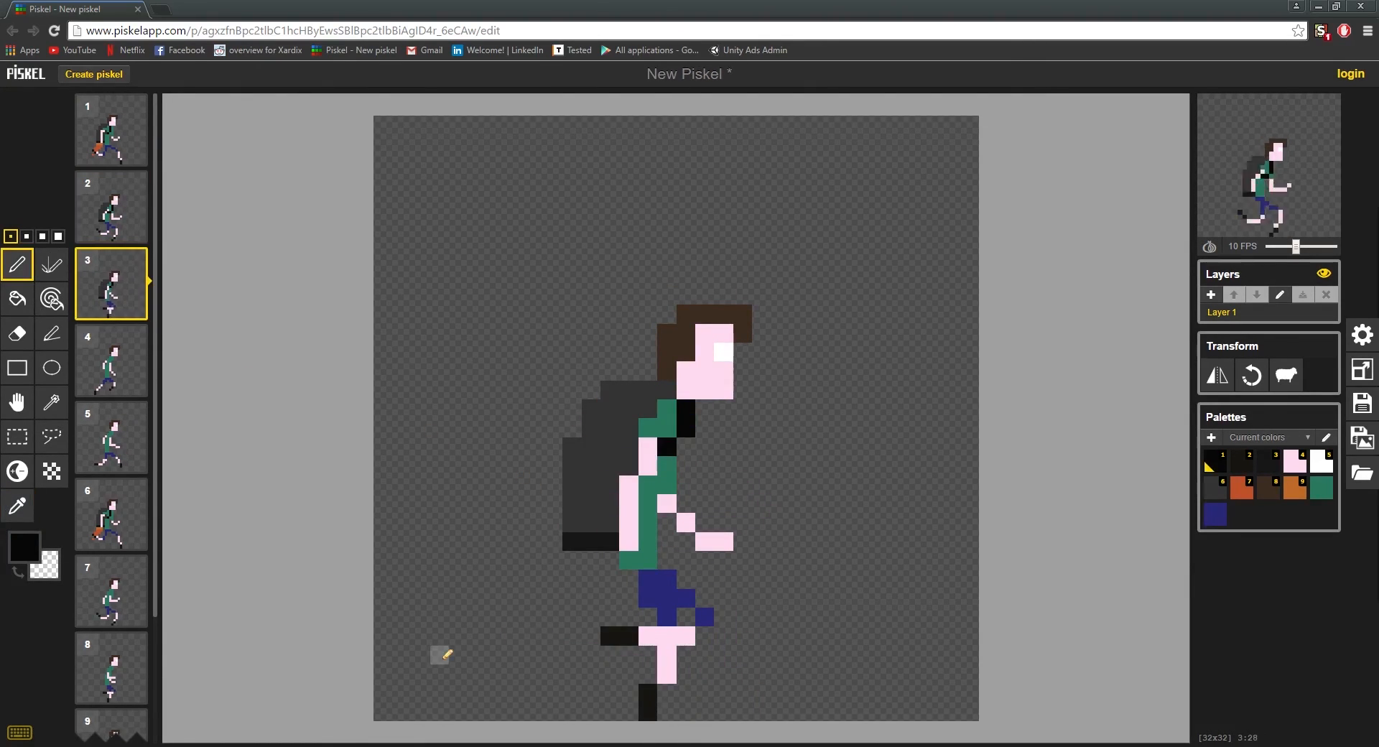
Reshape frame 2's black strap into a diagonal running back to the rear arm, restoring the green shirt pixels around it
key("Up")
left_click(686, 460, "alt")
left_click(686, 427, "alt")
Fill in frame 4's dark grey backpack body behind the shirt, keeping the pink rear arm in front of it
left_click(133, 362)
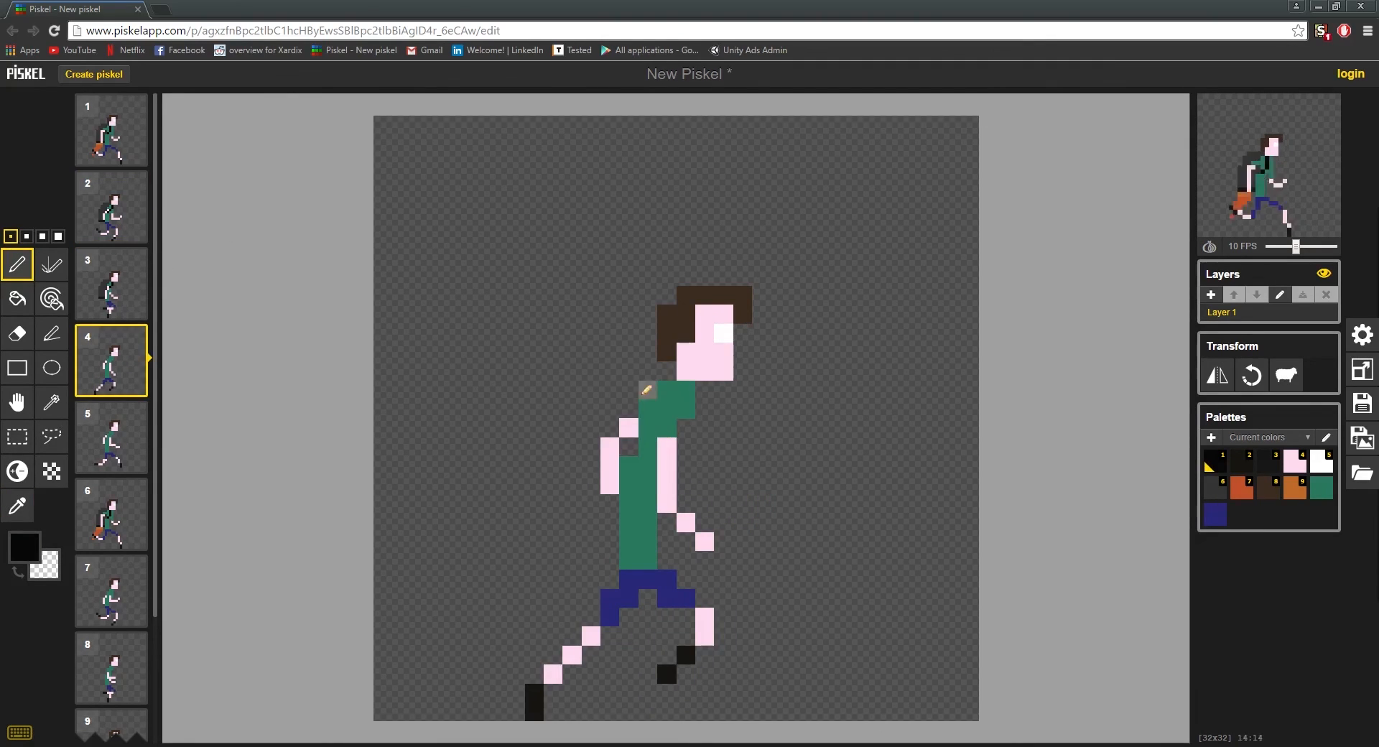
key("Up")
left_click(632, 388, "alt")
key("Down")
mouse_move(671, 370)
left_mouse_down()
mouse_move(626, 372)
mouse_move(579, 495)
mouse_move(536, 462)
mouse_move(609, 428)
left_mouse_up()
left_click(115, 291)
key("Down")
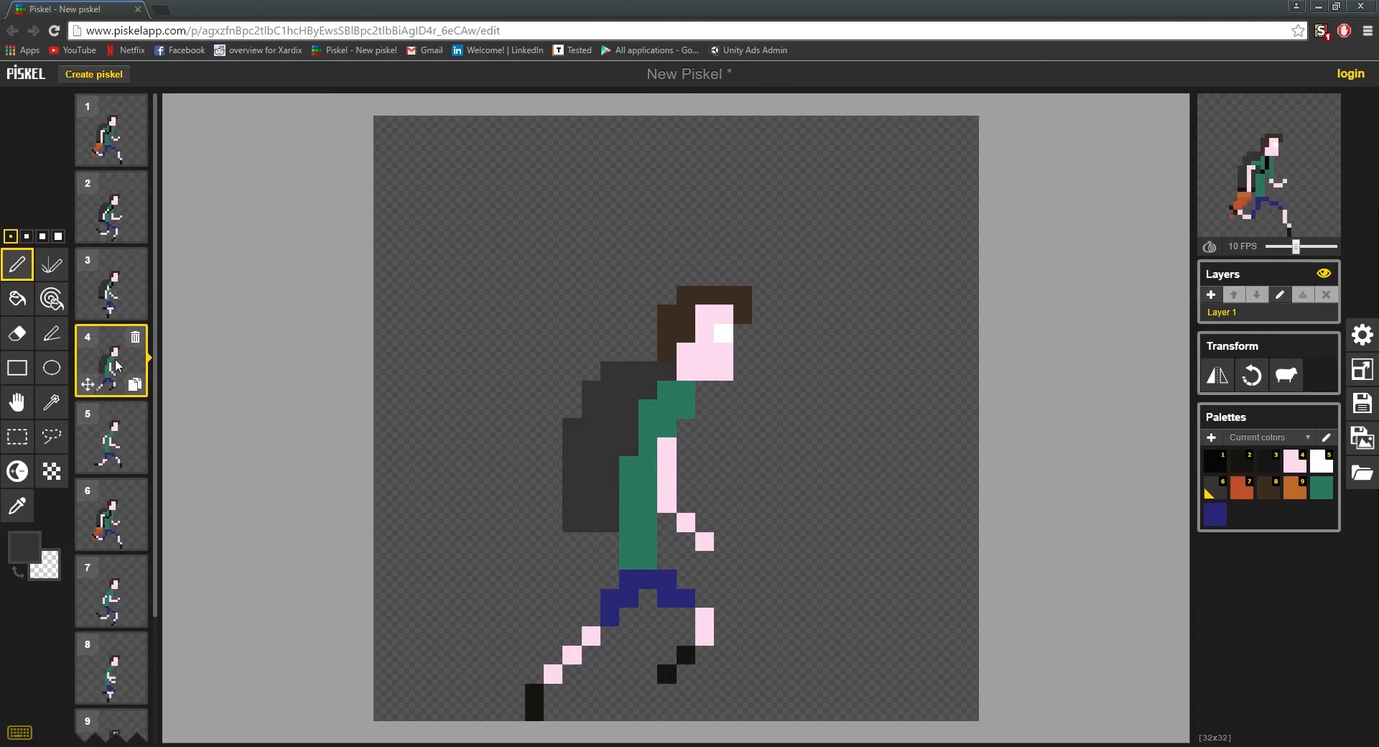
left_click(117, 441)
left_click(105, 378)
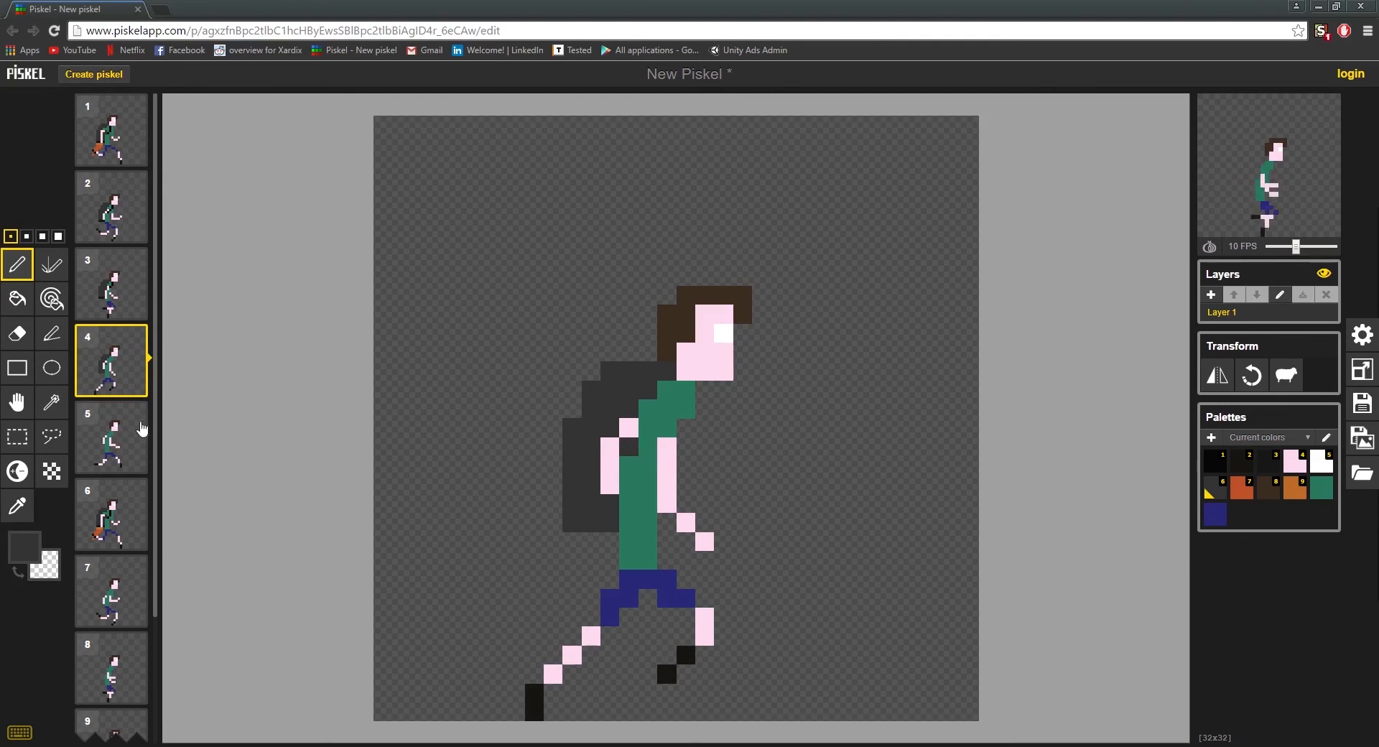
Using frame 3's colours, paint frame 4's darker three-pixel backpack bottom edge and black shoulder strap
left_click(115, 282)
key("o")
left_click(119, 366)
key("p")
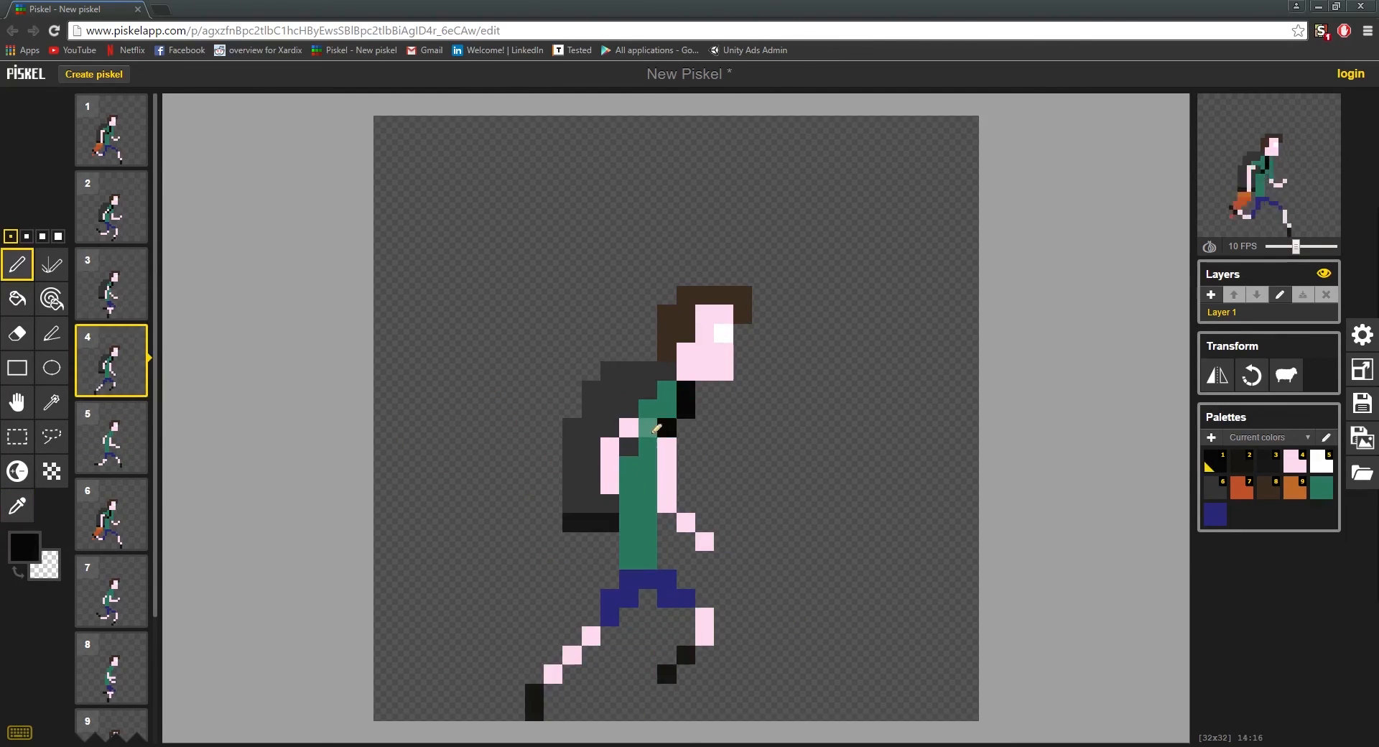
Draw frame 5's backpack with a dark grey body, a darker three-pixel bottom edge and a black shoulder strap
key("Down")
mouse_move(672, 353)
left_mouse_down()
mouse_move(567, 464)
mouse_move(604, 467)
mouse_move(611, 521)
left_mouse_up()
key("Up")
key("Down")
key("Up")
key("o")
key("p")
key("Down")
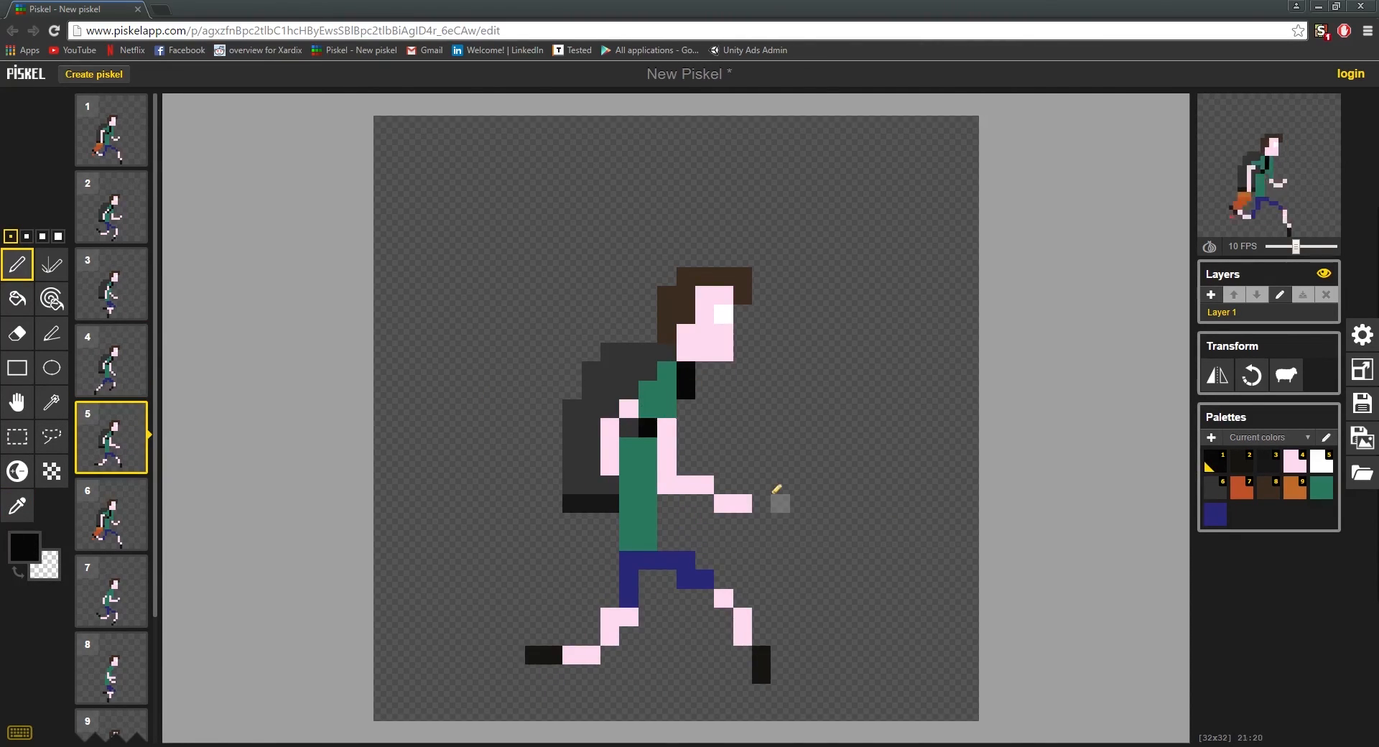
Move frame 4's lower strap pixel back and down towards the rear arm, restoring the shirt's green where it was
left_click(111, 130)
left_click(125, 359)
key("9")
key("Down")
key("Down")
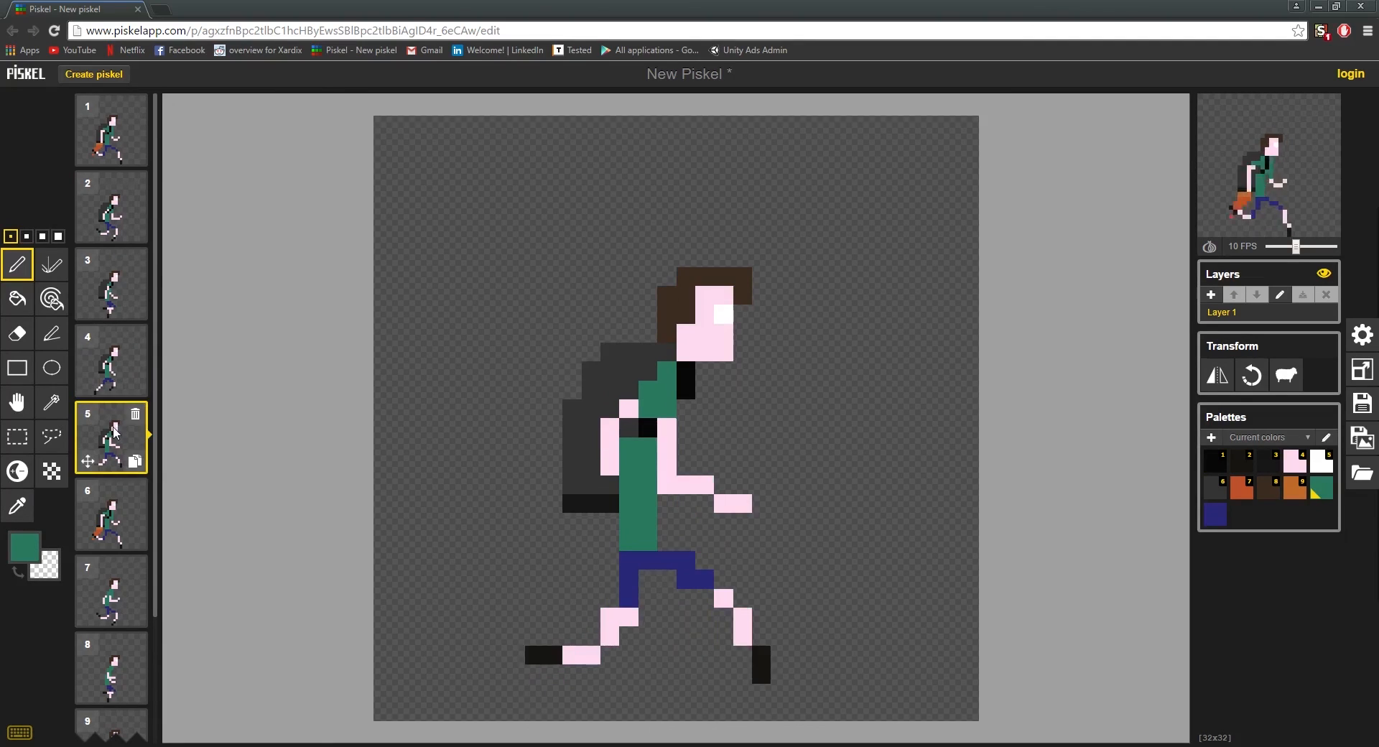
Paint frame 7's dark grey backpack body behind the rear arm, and add its darker three-pixel bottom edge
scroll(115, 446, "down", 2)
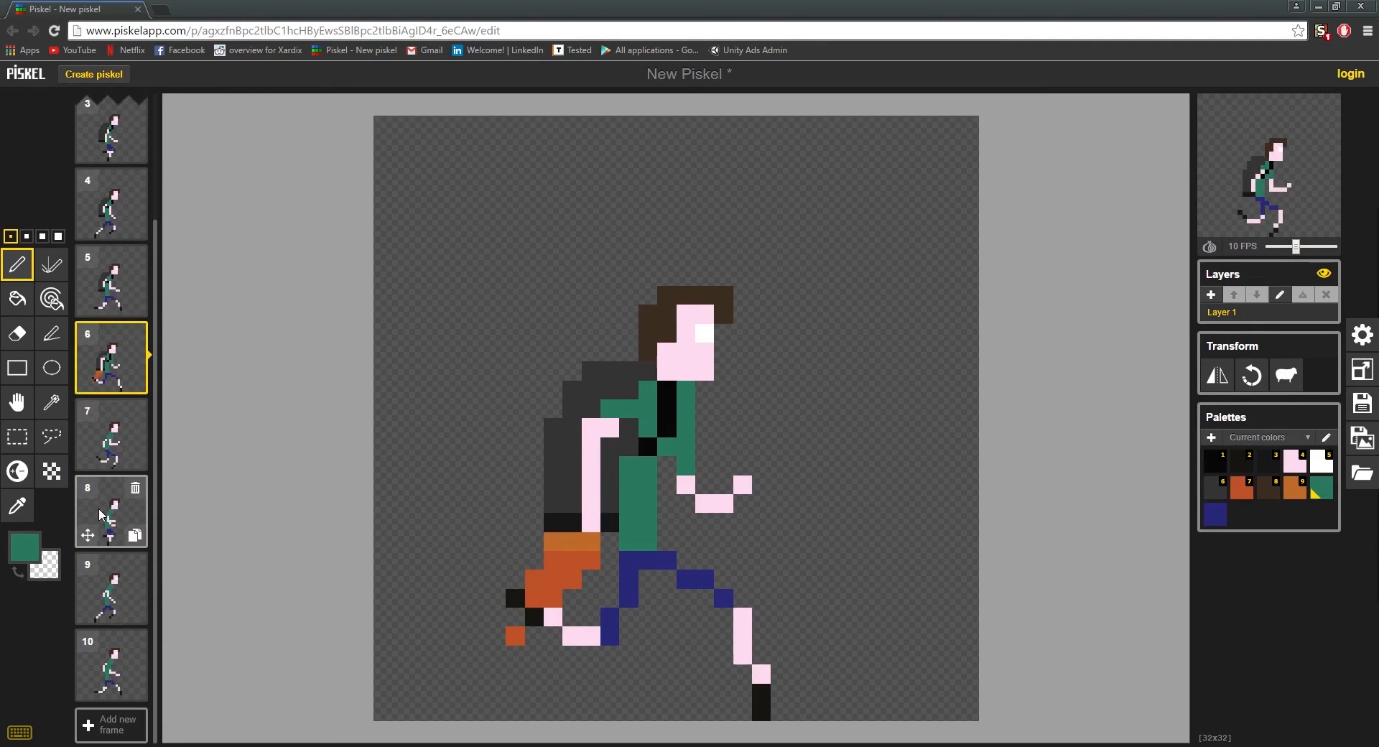
left_click(115, 445)
key("6")
key("o")
key("p")
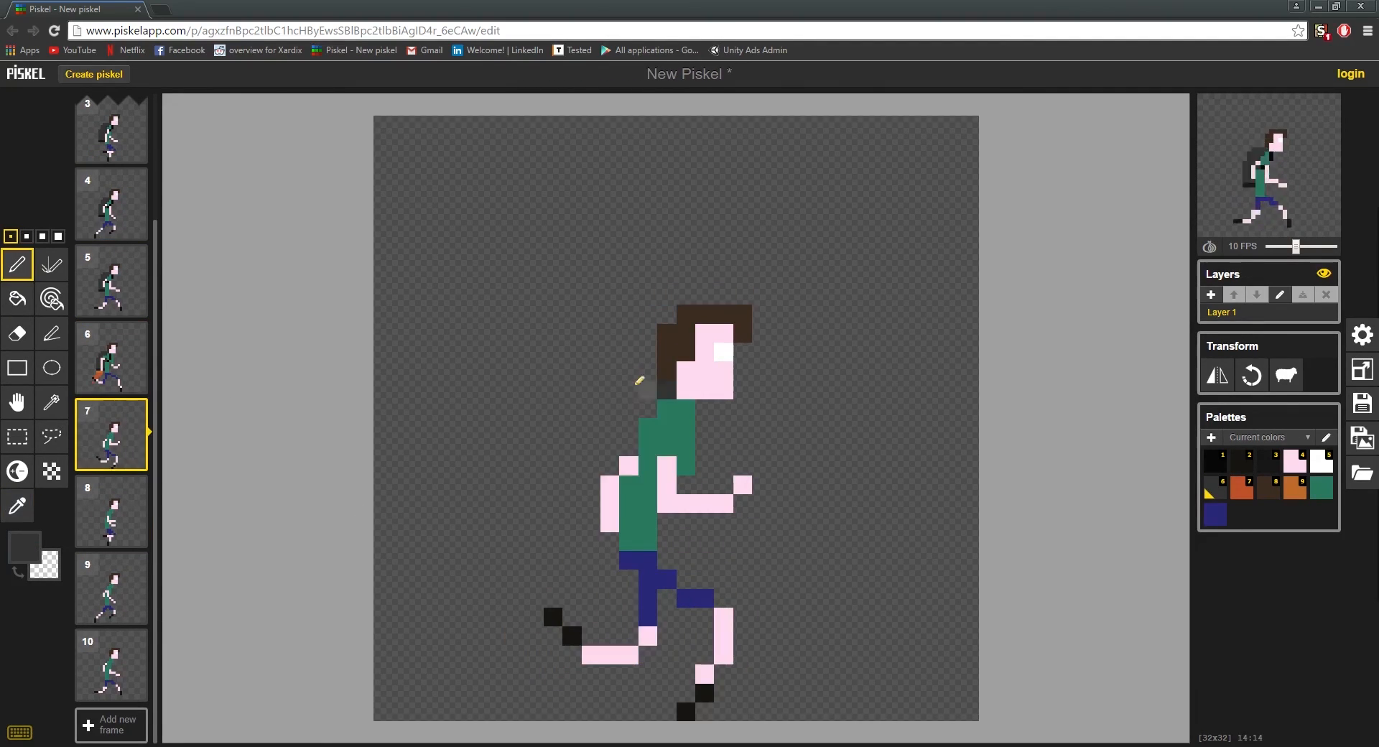
mouse_move(646, 391)
left_mouse_down()
mouse_move(597, 410)
mouse_move(635, 400)
mouse_move(593, 425)
mouse_move(570, 525)
mouse_move(593, 546)
mouse_move(632, 445)
left_mouse_up()
key("1")
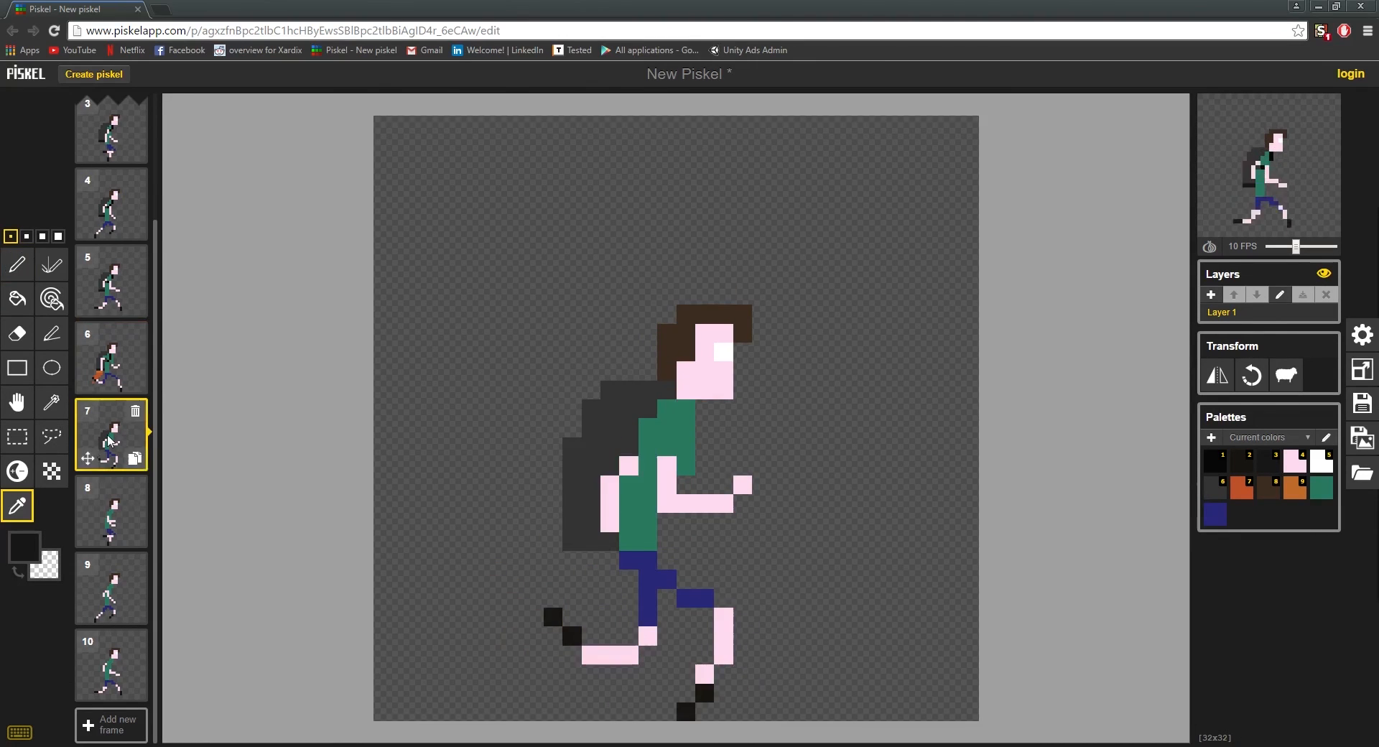
left_click_drag(568, 543, 614, 543)
Step through the frames to compare frame 7's backpack with those in the earlier frames
key("Up")
key("Up")
key("Up")
key("Down")
key("Down")
key("Down")
key("Down")
key("Down")
key("Down")
key("Down")
key("Down")
key("Down")
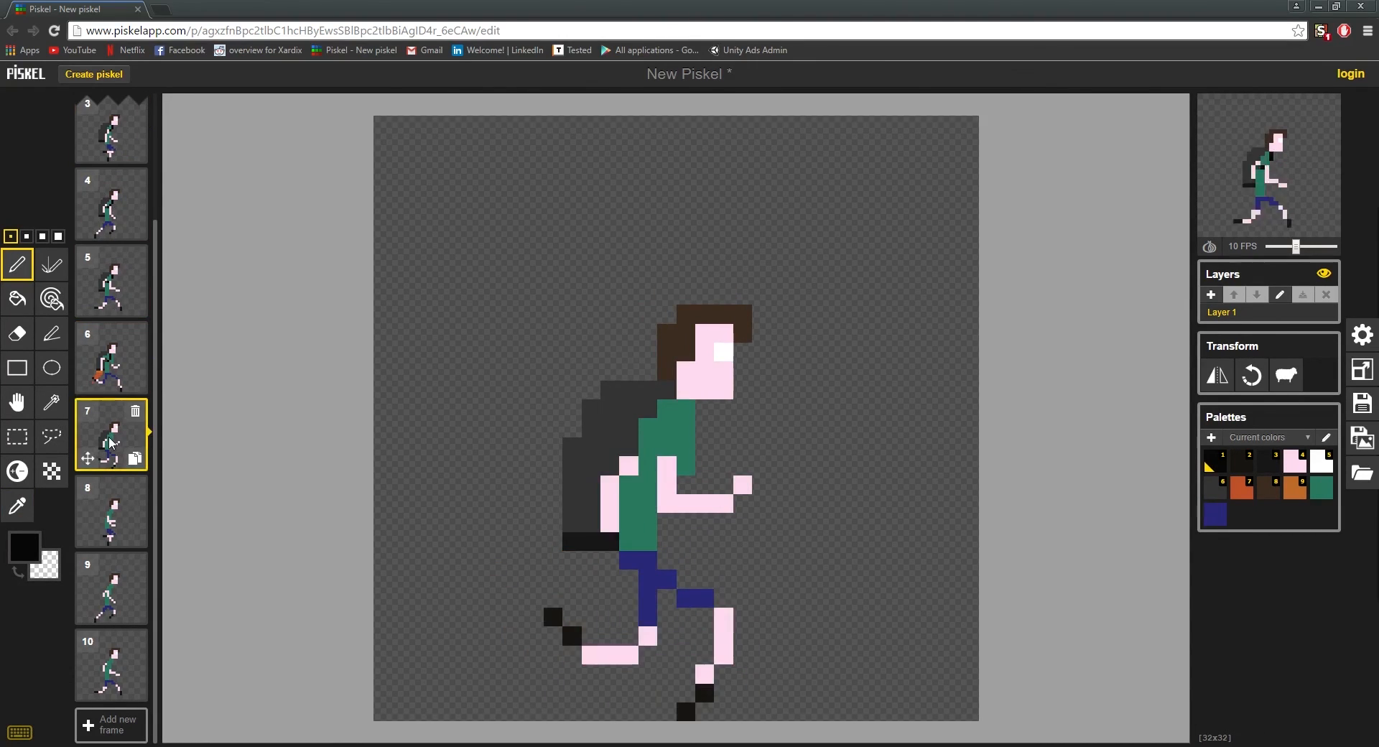
key("Down")
key("Down")
key("0")
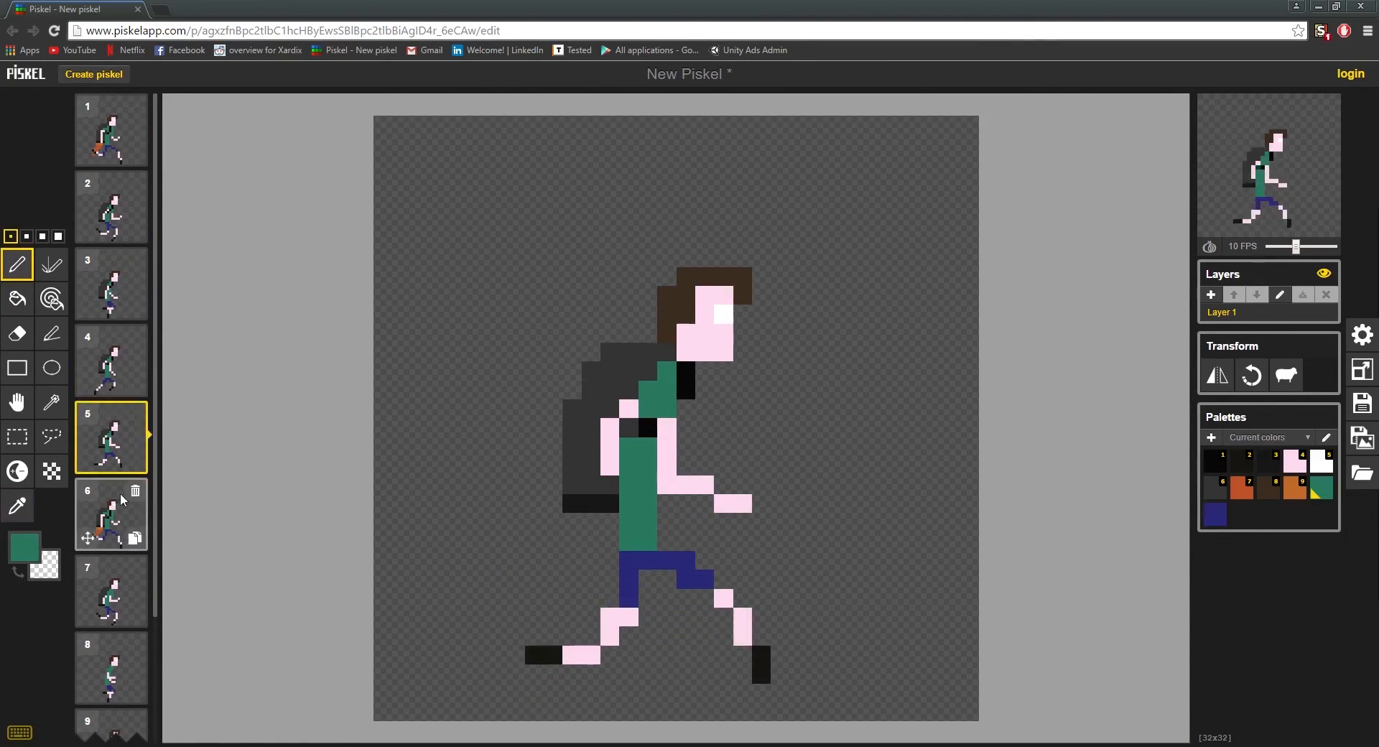
key("Down")
key("Down")
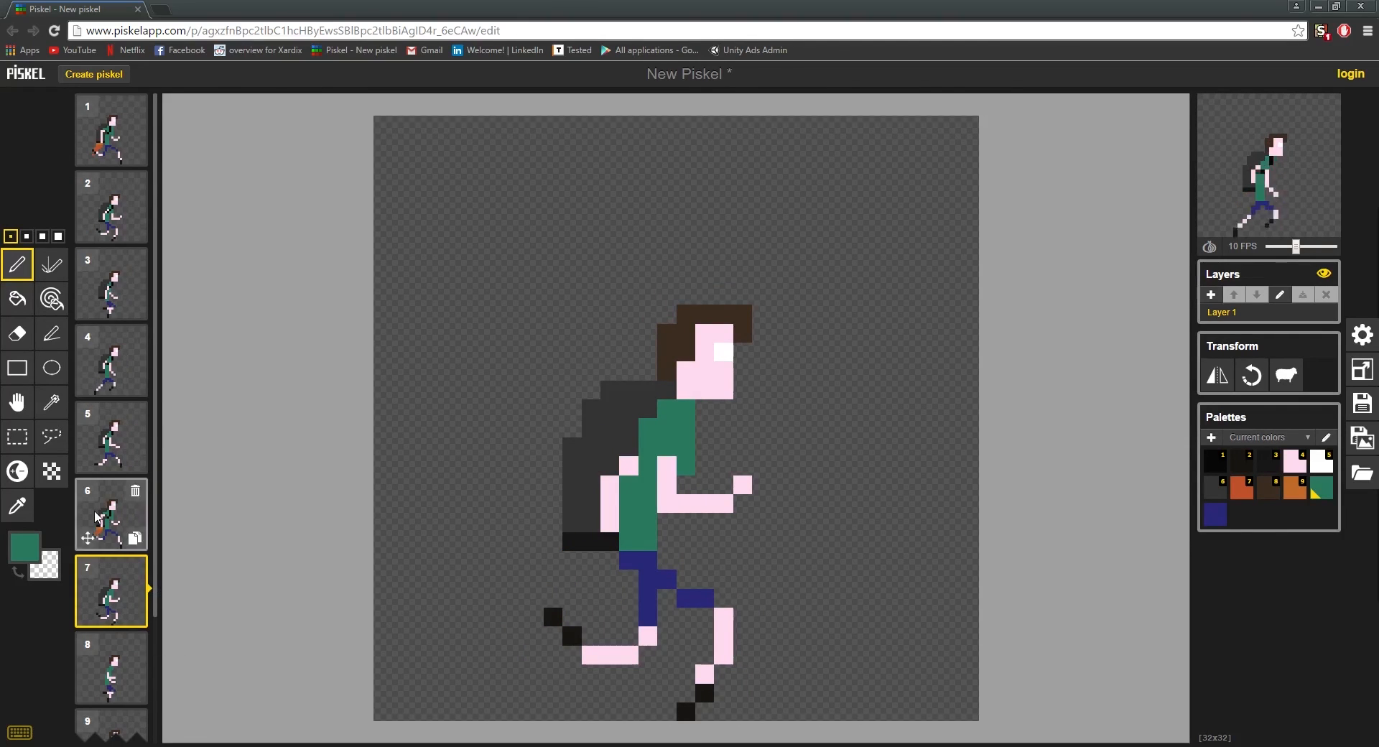
Sample the backpack's dark grey from frame 7, and paint frame 8's backpack body with it
key("o")
left_click(630, 394)
key("Down")
key("p")
mouse_move(632, 392)
left_mouse_down()
mouse_move(571, 479)
mouse_move(573, 500)
mouse_move(601, 448)
mouse_move(587, 545)
left_mouse_up()
Paint frame 9's dark grey backpack body behind the head and shirt
key("Down")
mouse_move(664, 370)
left_mouse_down()
mouse_move(591, 392)
mouse_move(623, 400)
mouse_move(571, 509)
mouse_move(604, 436)
left_mouse_up()
key("Up")
key("Down")
Paint frame 10's dark grey backpack body behind the rear arm, and give it a darker three-pixel bottom edge
key("Down")
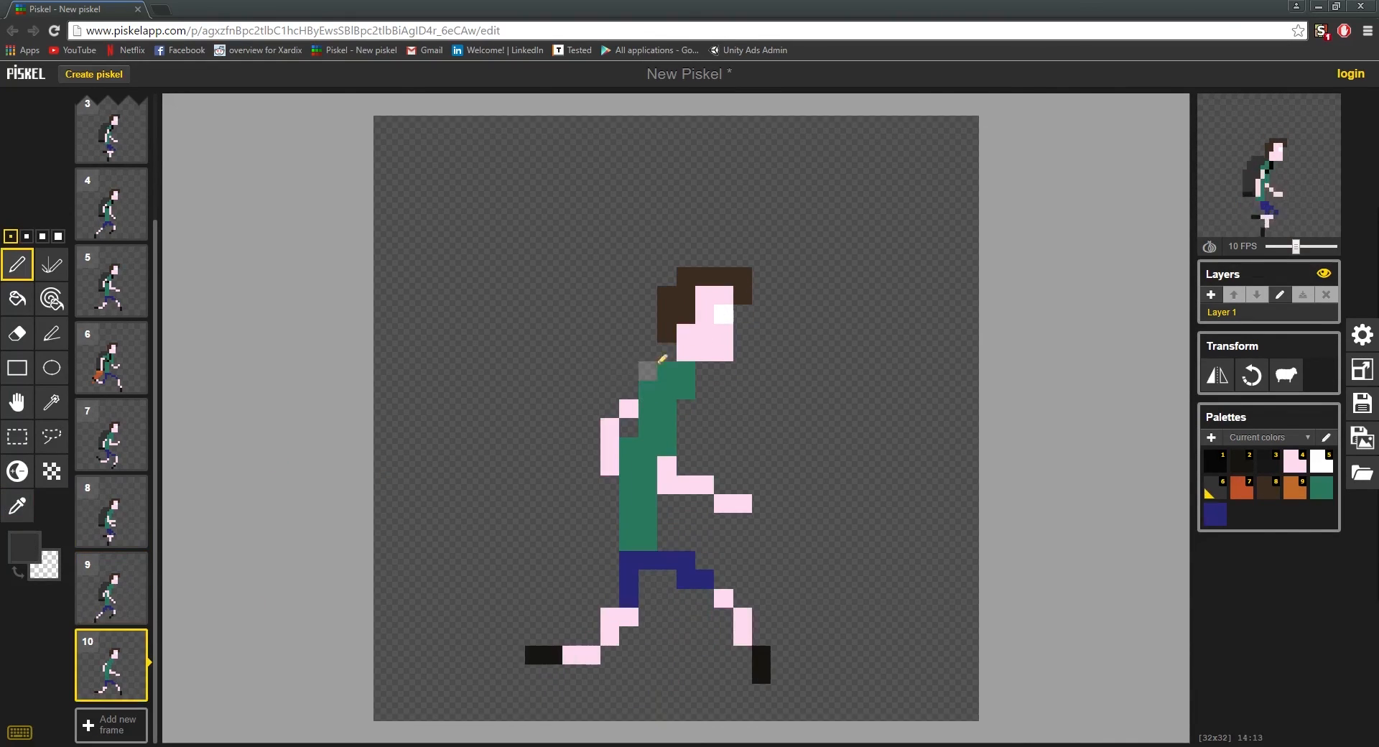
mouse_move(646, 355)
left_mouse_down()
mouse_move(616, 351)
mouse_move(630, 385)
mouse_move(569, 430)
mouse_move(570, 486)
mouse_move(629, 428)
left_mouse_up()
key("1")
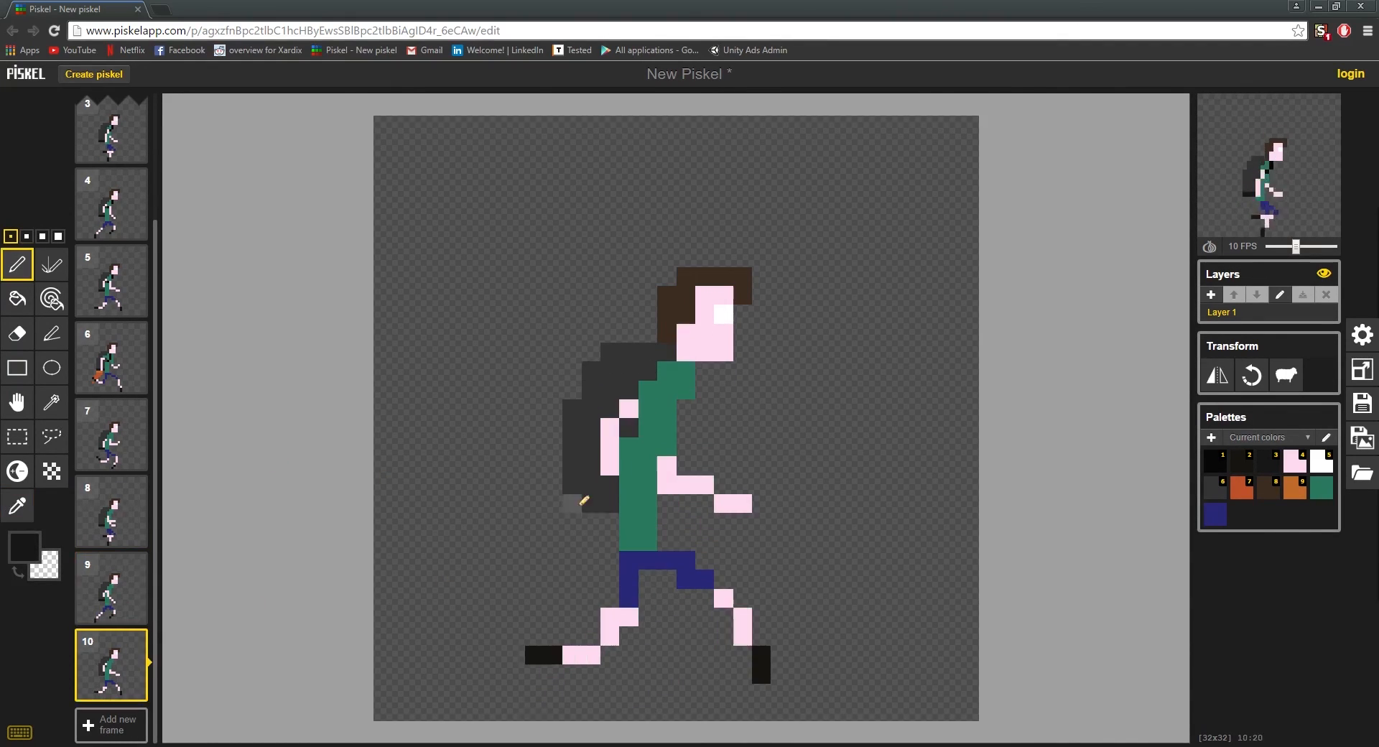
left_click_drag(567, 495, 614, 504)
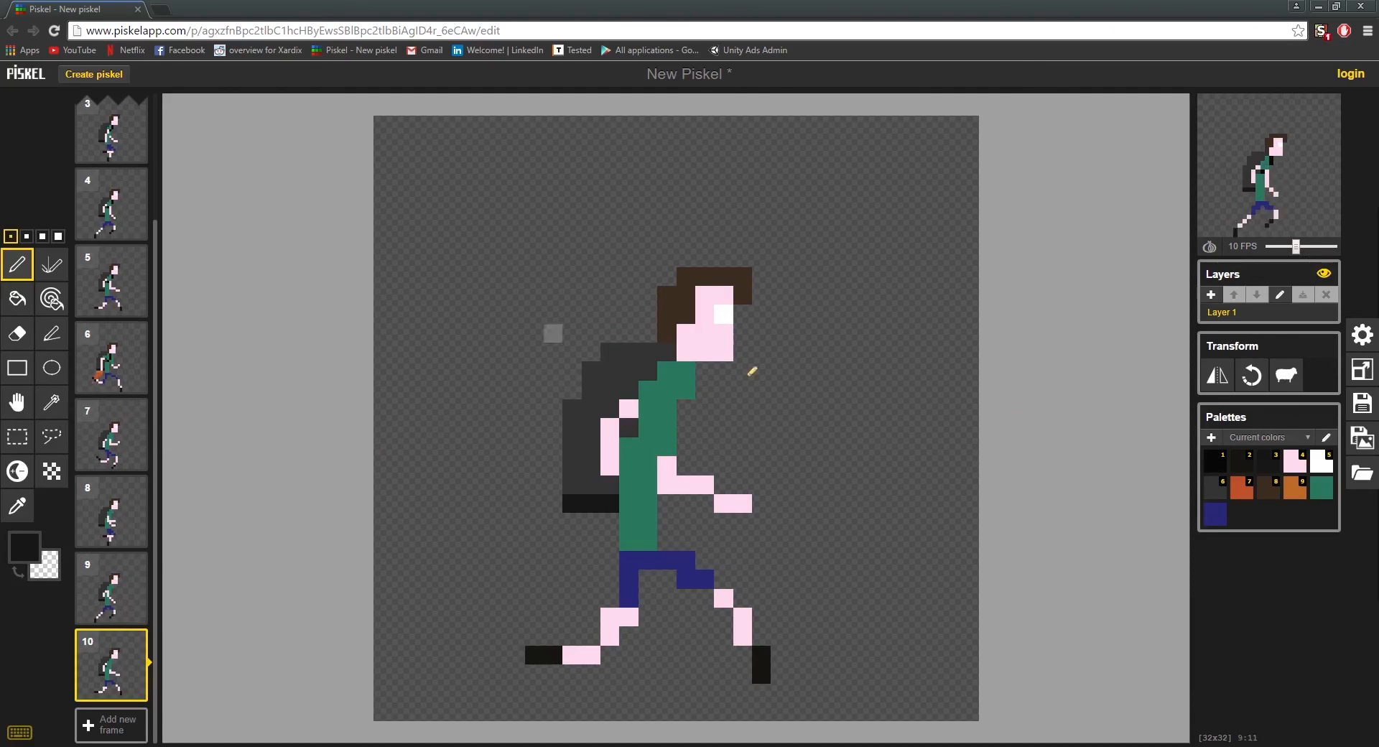
View the whole sprite at a smaller size, and review the backpacks in frames 1 to 3
scroll(185, 372, "up", 2)
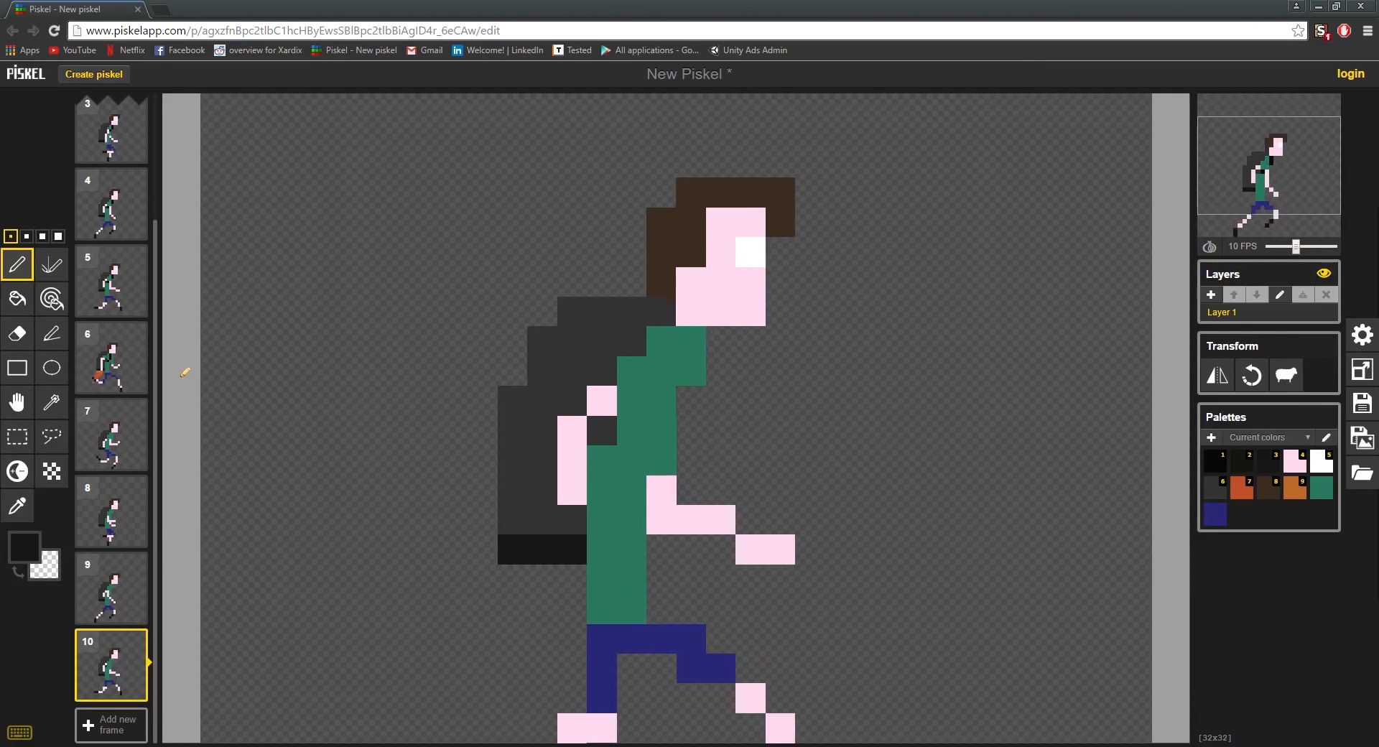
scroll(511, 431, "down", 5)
scroll(150, 236, "up", 2)
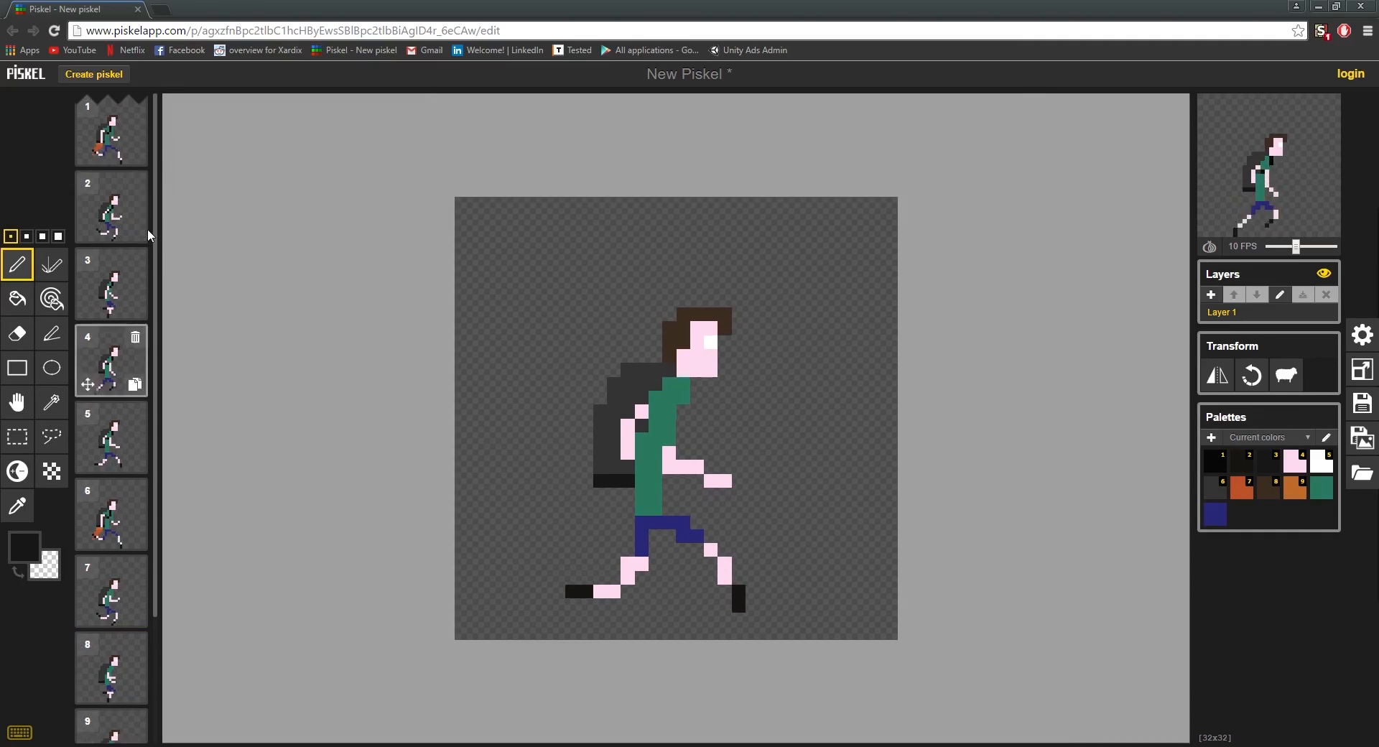
left_click(129, 136)
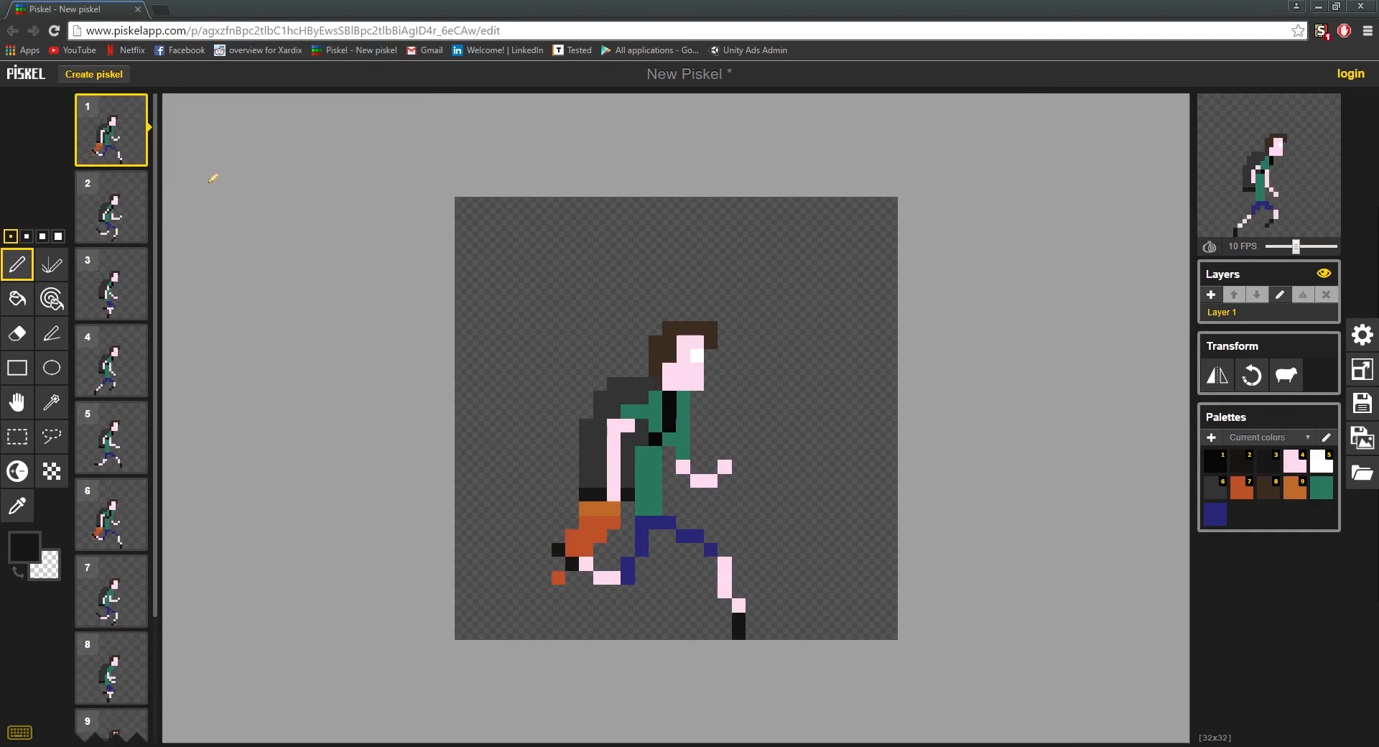
left_click(119, 210)
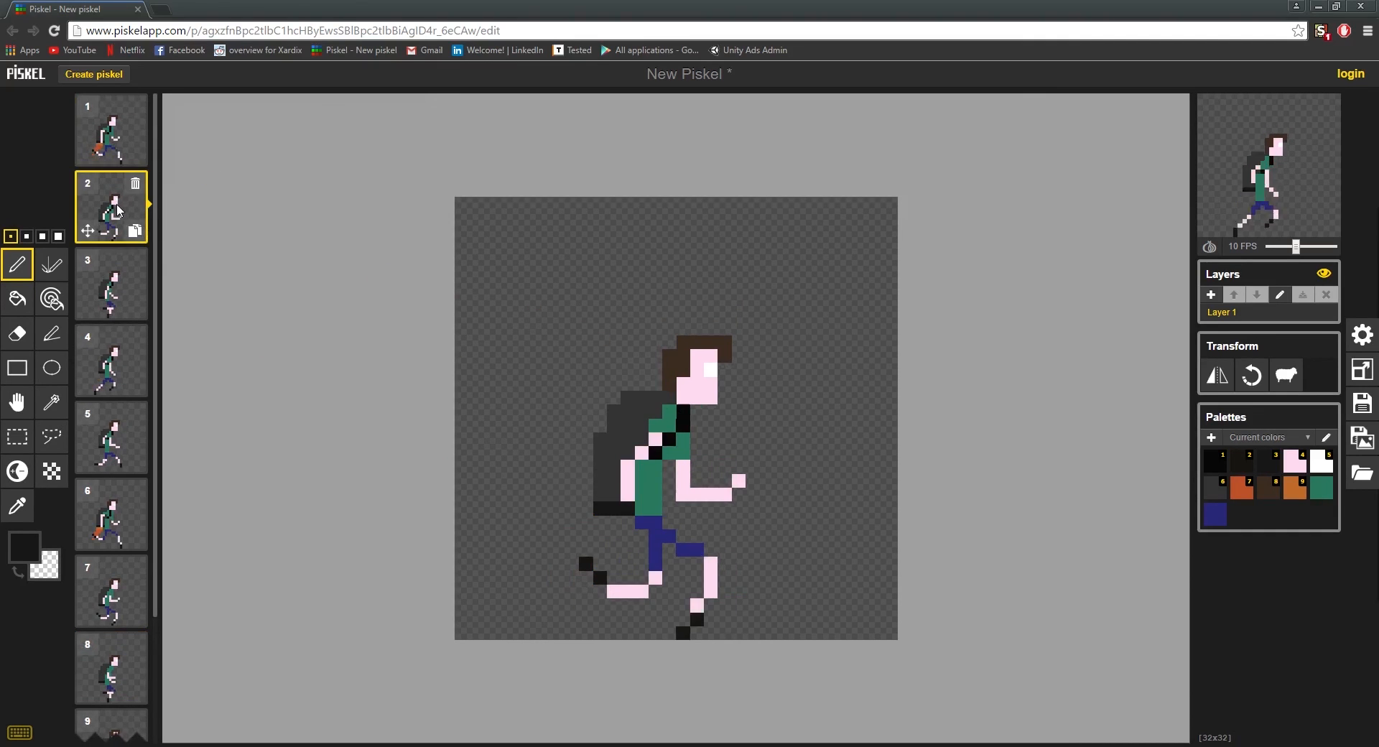
left_click(107, 308)
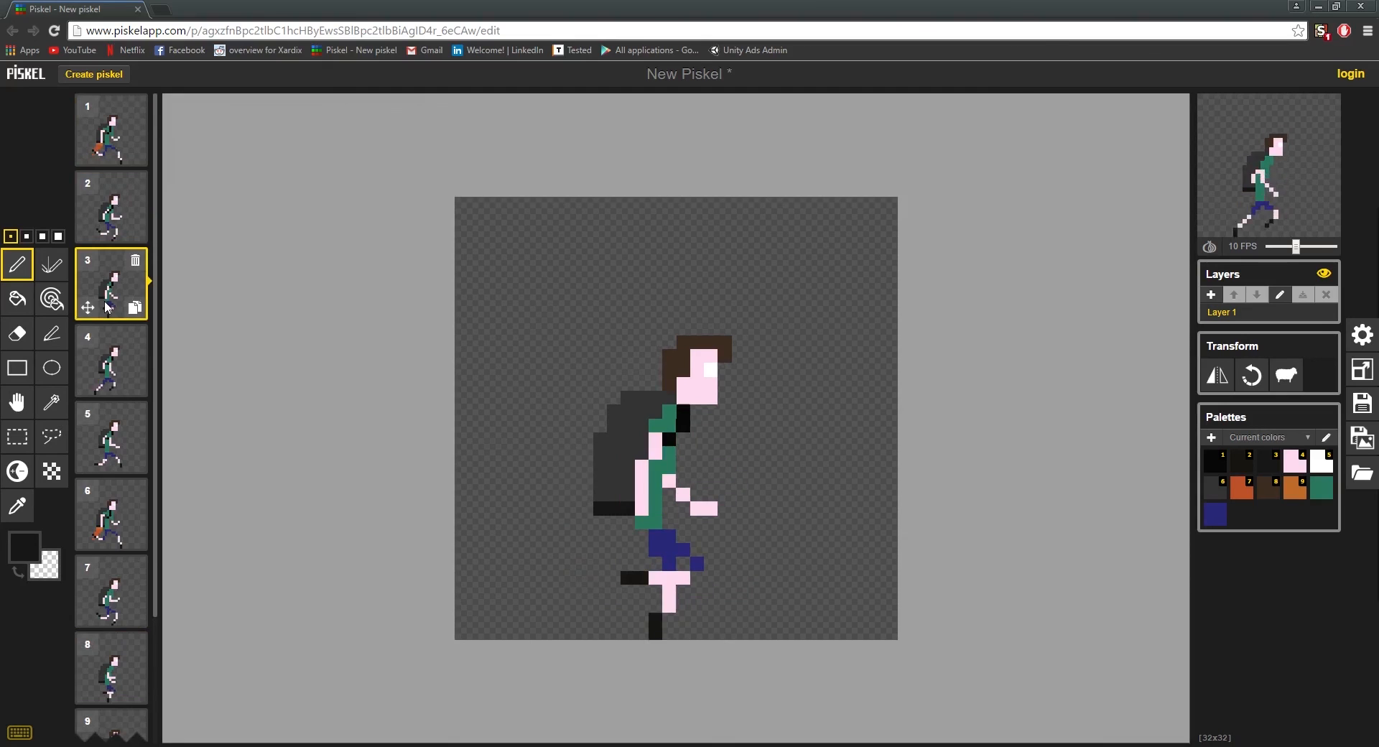
Sample the backpack's dark grey in frame 4, and paint over the pink rear arm with it
left_click(112, 368)
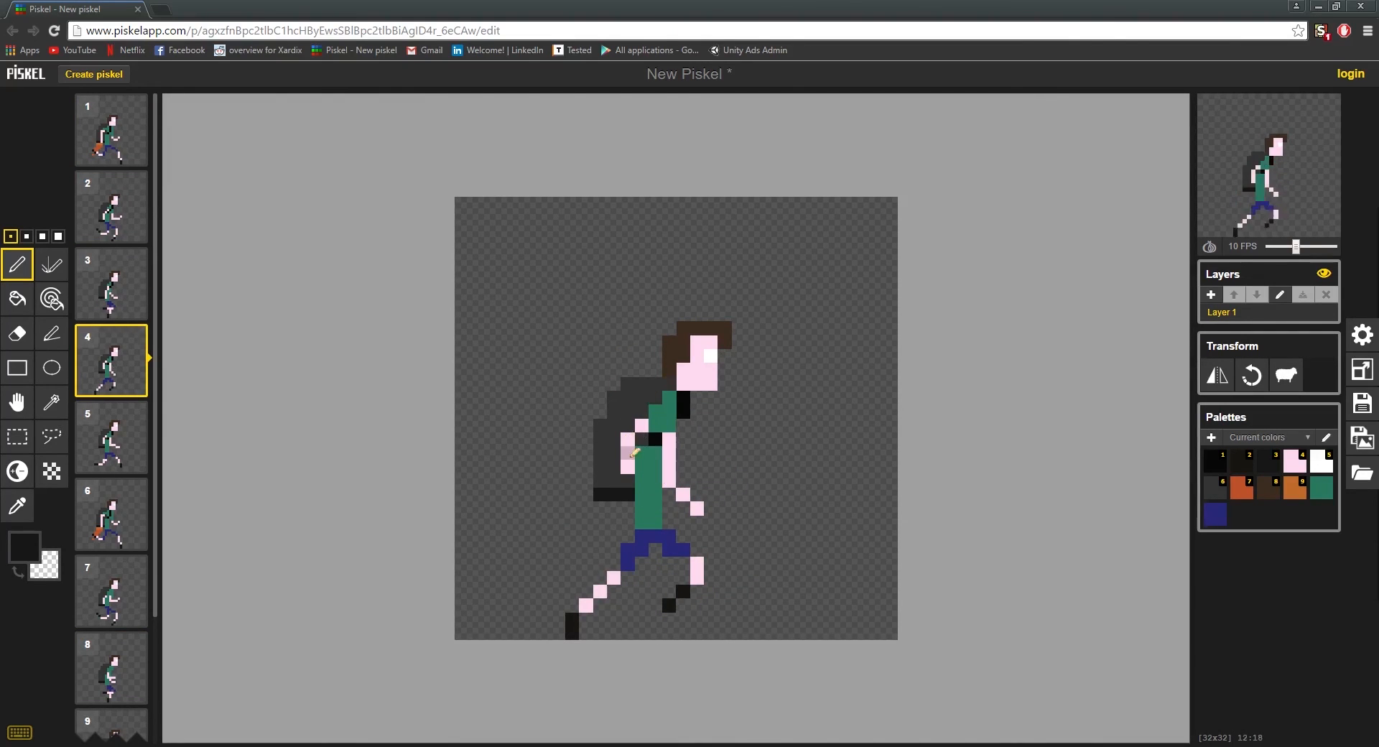
key("o")
left_click(630, 409)
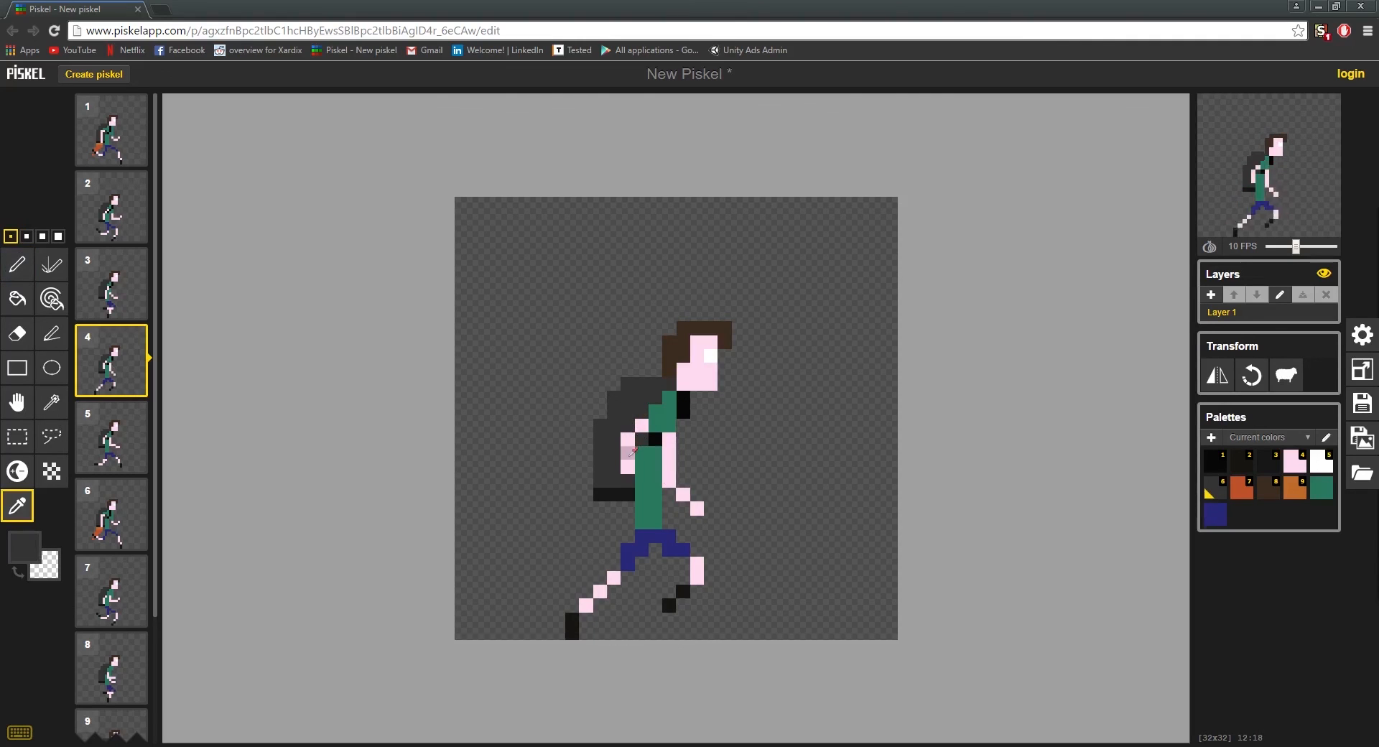
key("p")
mouse_move(627, 454)
left_mouse_down()
mouse_move(628, 471)
mouse_move(628, 424)
left_mouse_up()
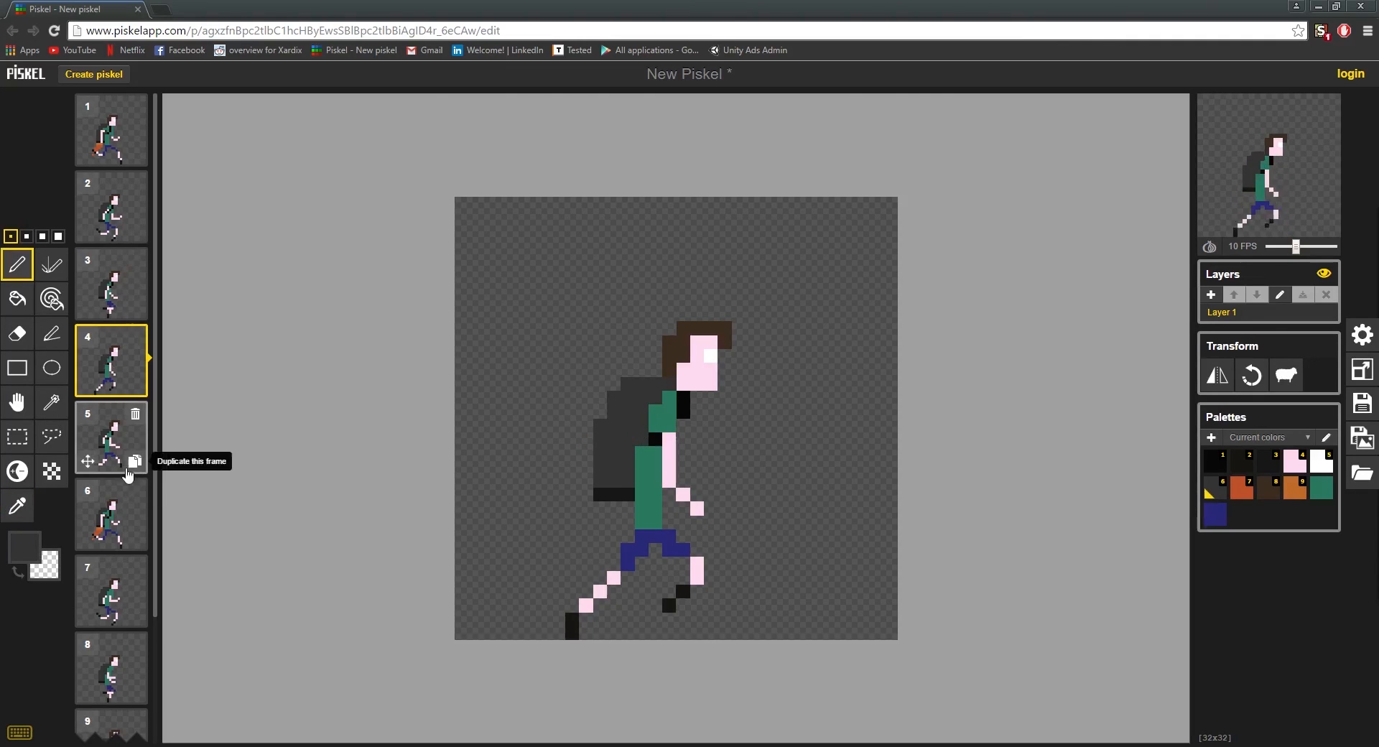
Paint over the pink rear arm in frame 5 with the backpack's dark grey
left_click(115, 438)
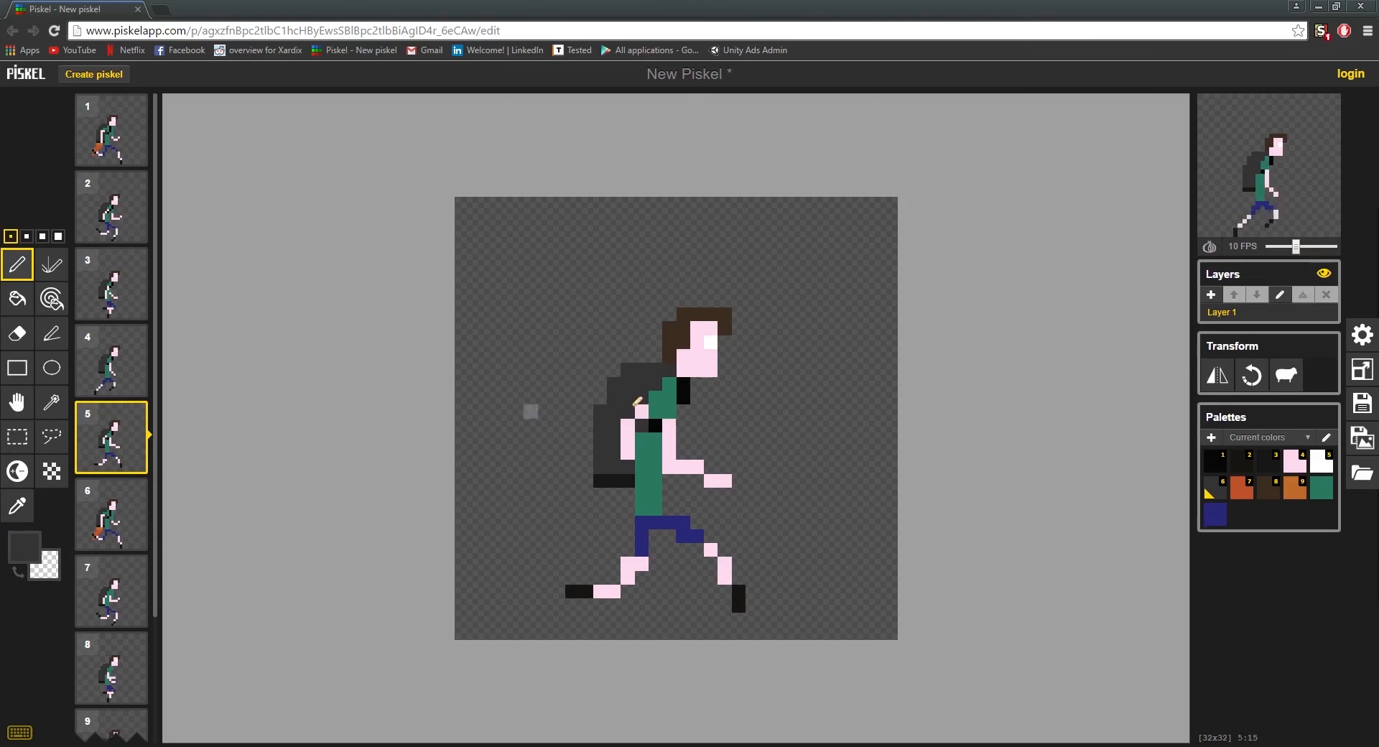
Review frames 6 to 10 and compare them with the earlier frames, checking the backpacks and arms
left_click(125, 515)
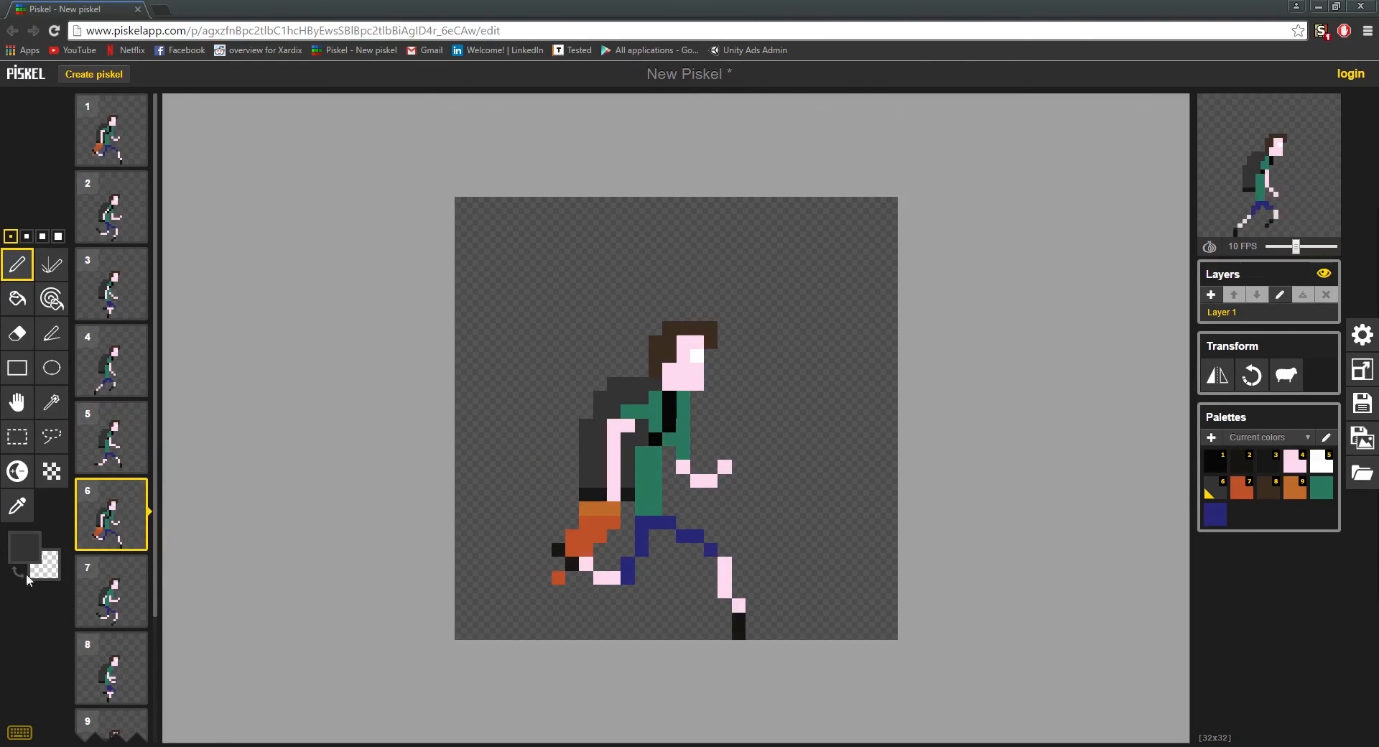
left_click(119, 602)
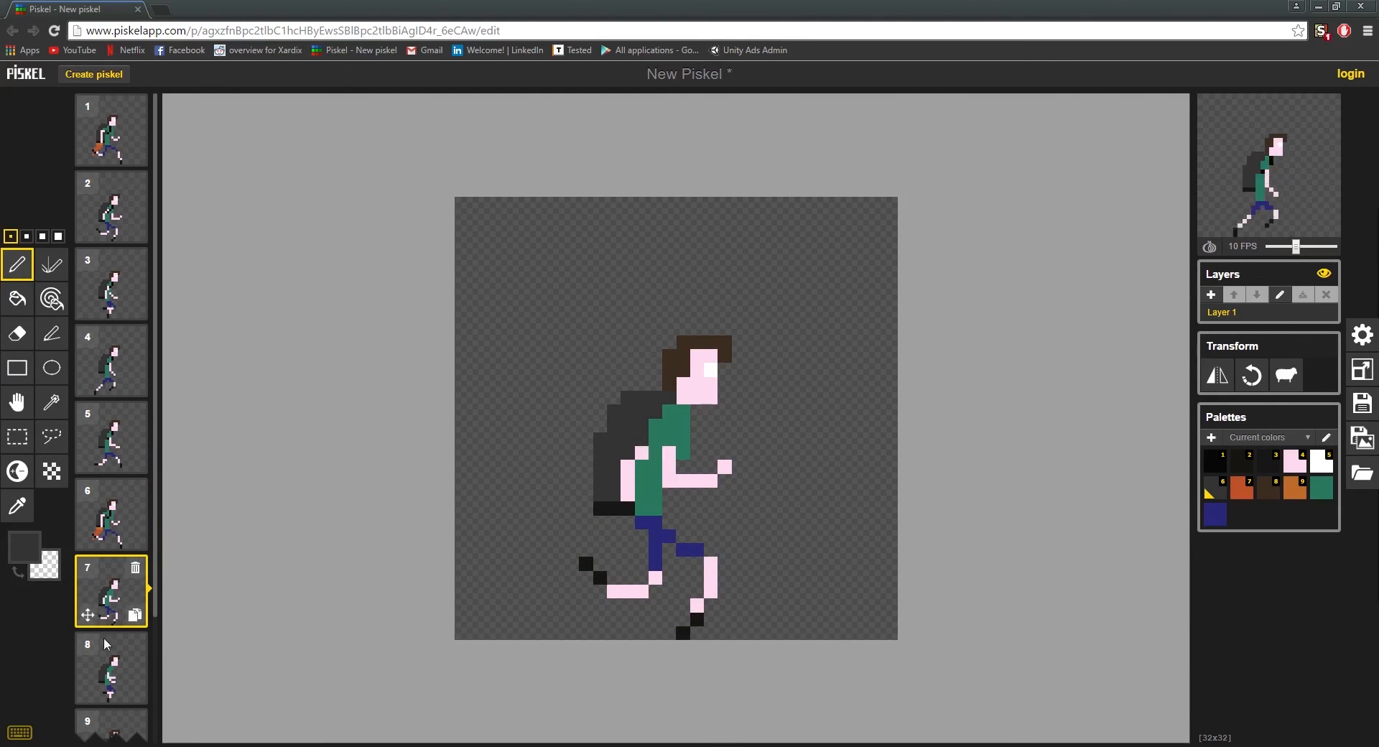
left_click(105, 681)
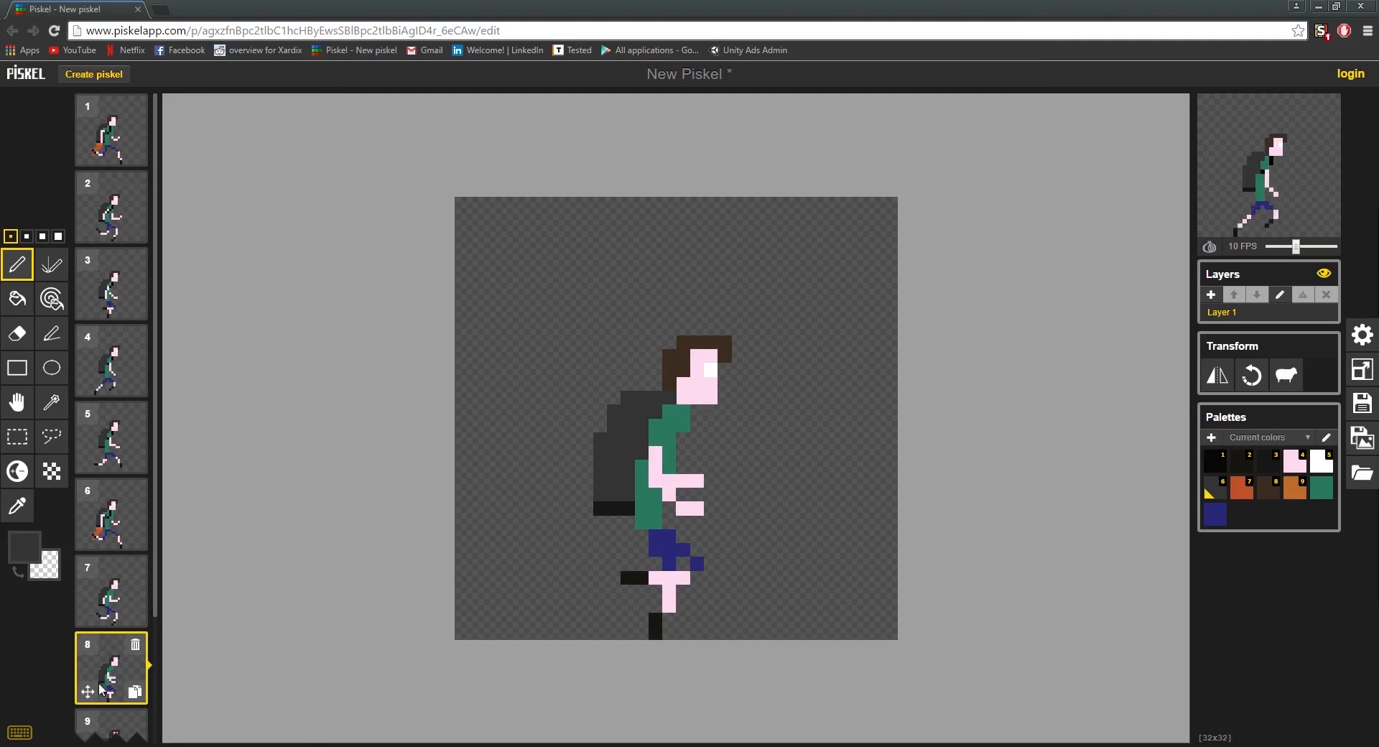
scroll(104, 686, "down", 1)
left_click(114, 681)
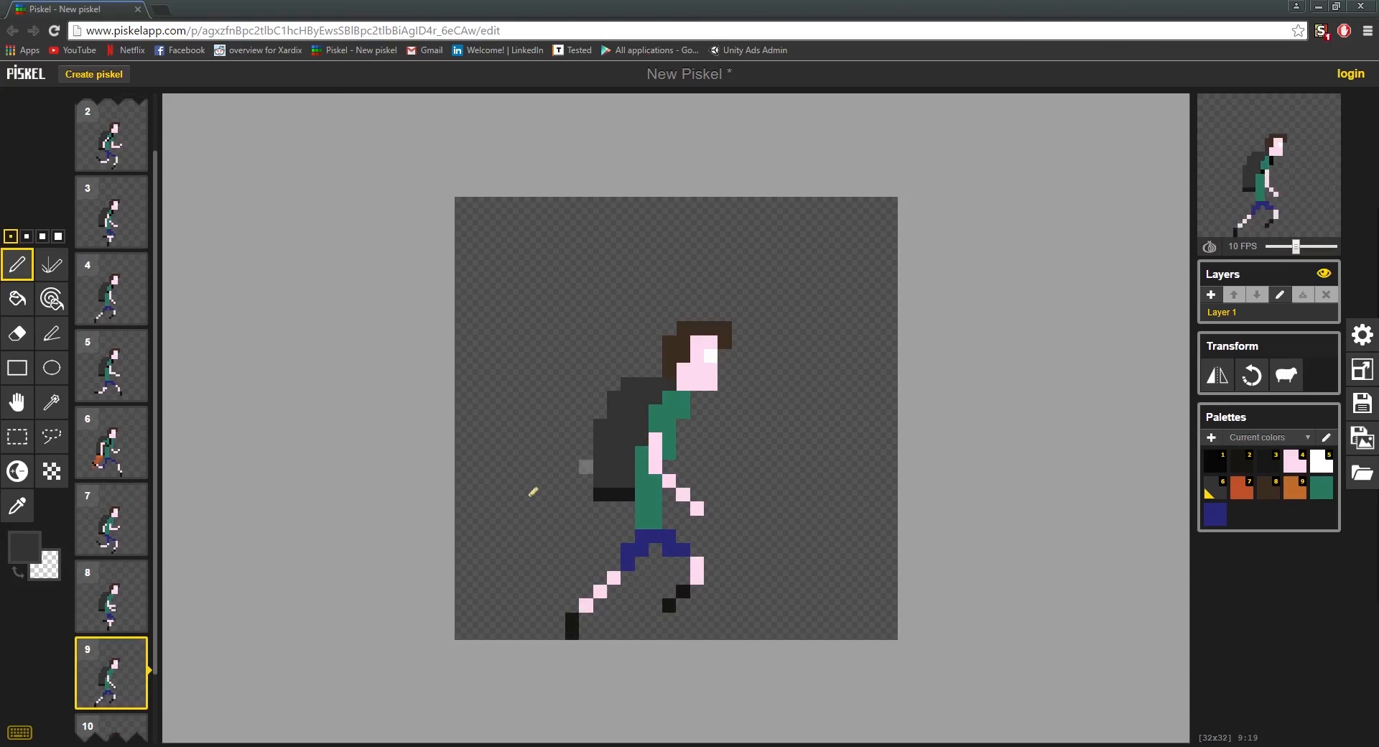
scroll(115, 646, "down", 1)
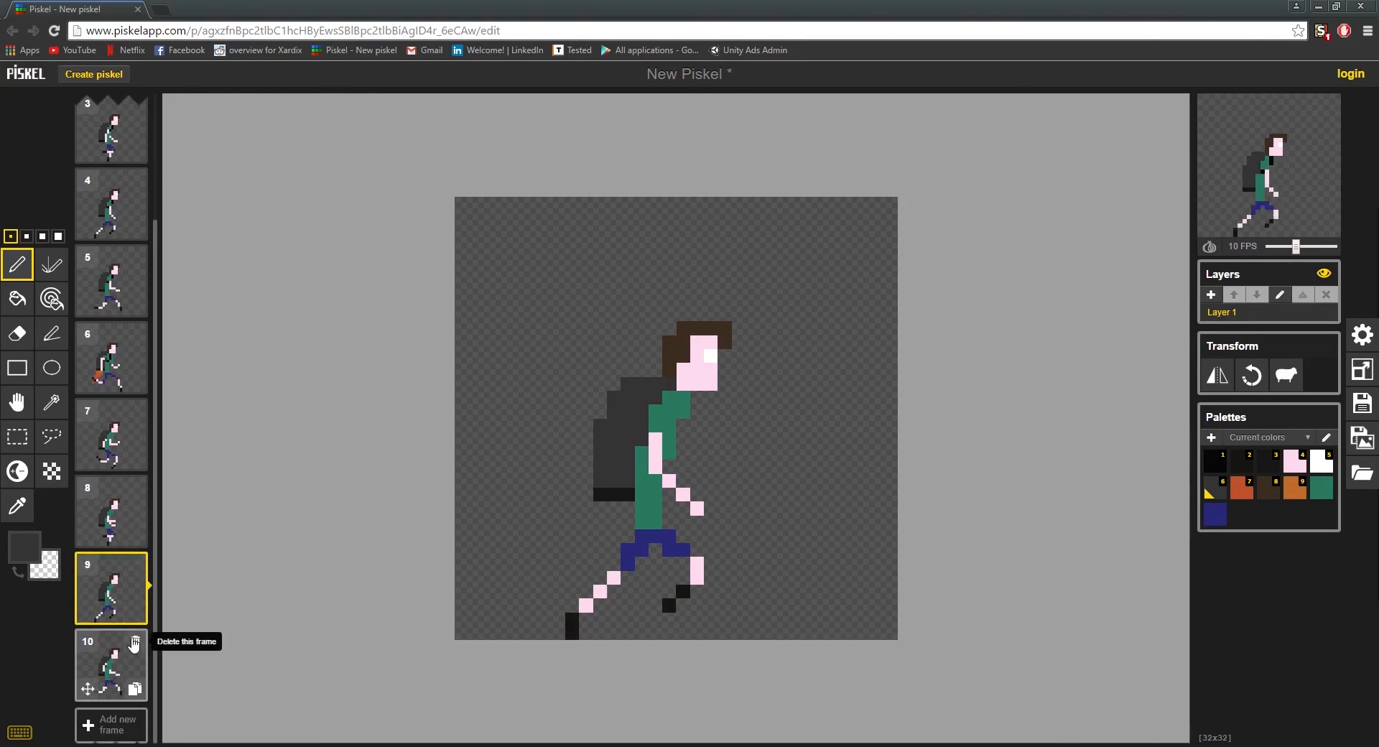
left_click(112, 664)
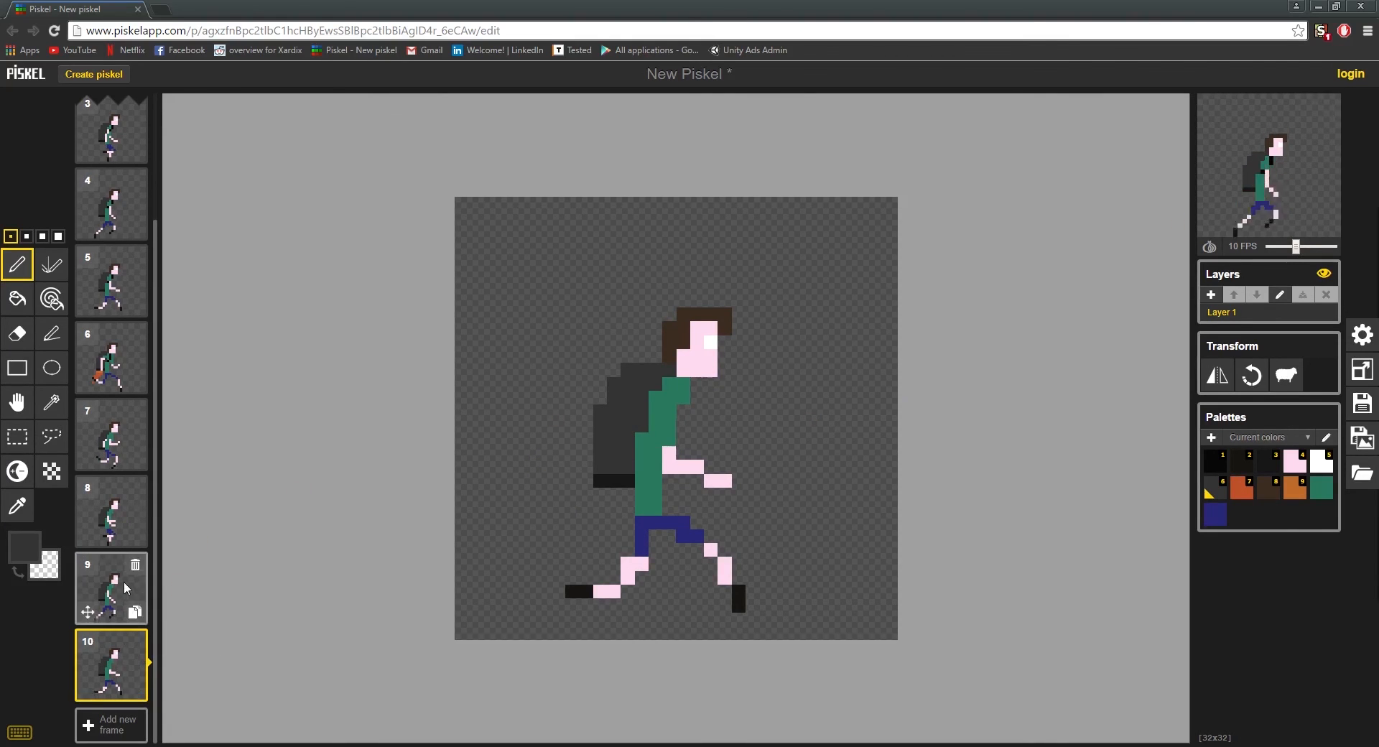
scroll(127, 587, "up", 2)
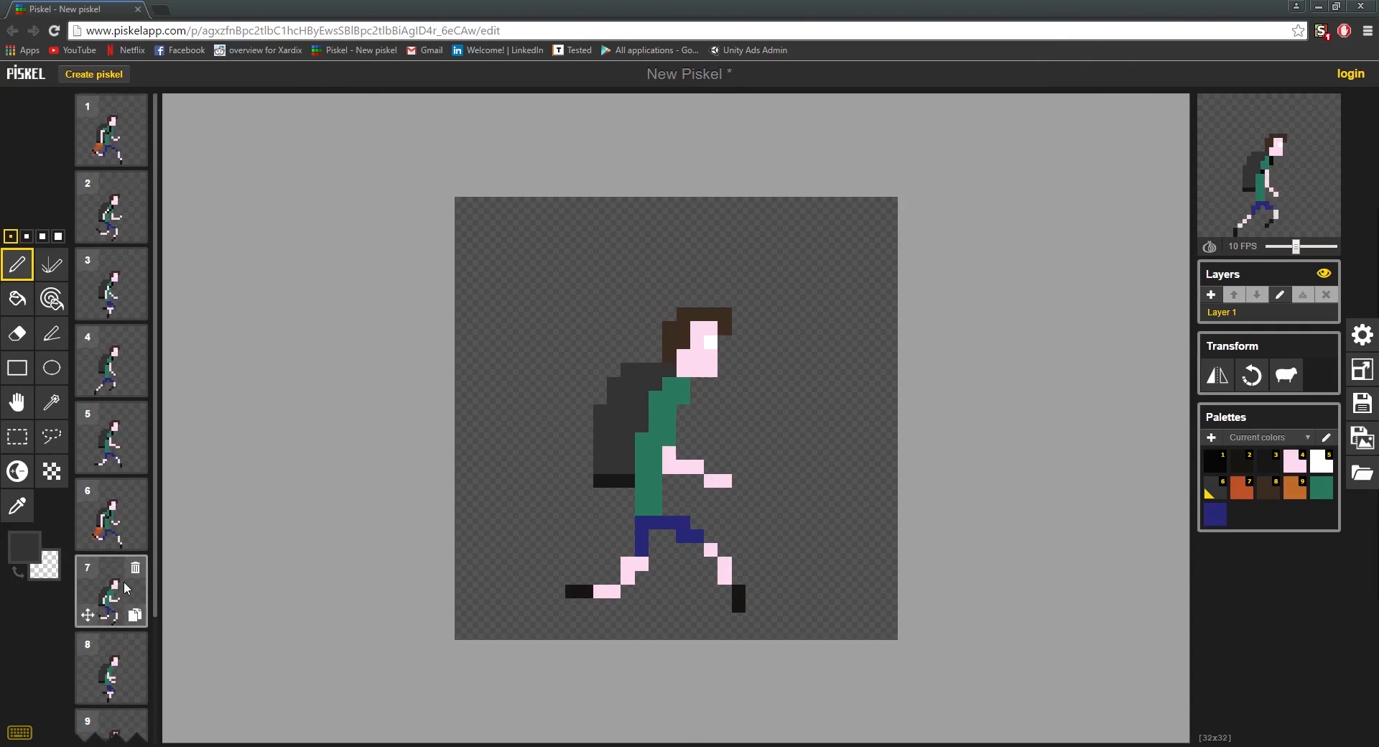
scroll(108, 593, "down", 2)
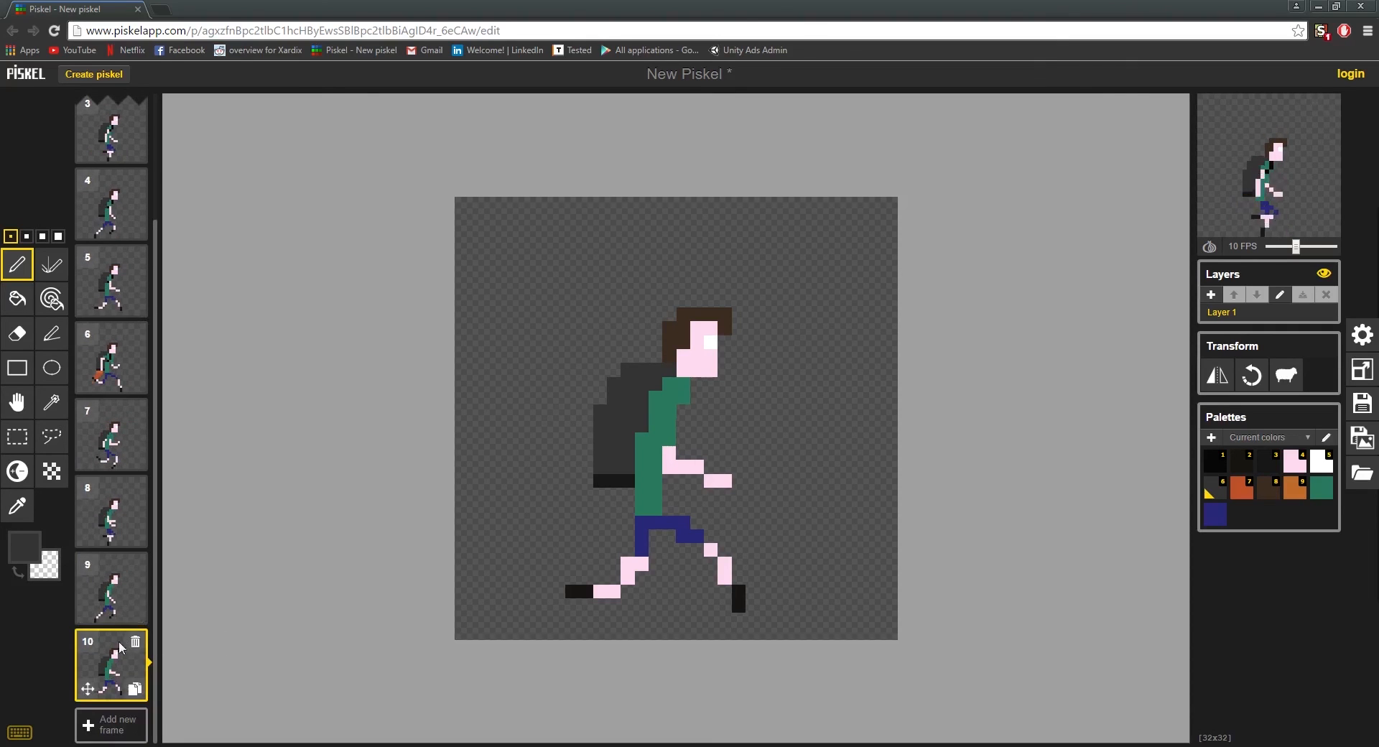
scroll(106, 593, "up", 1)
scroll(108, 431, "up", 1)
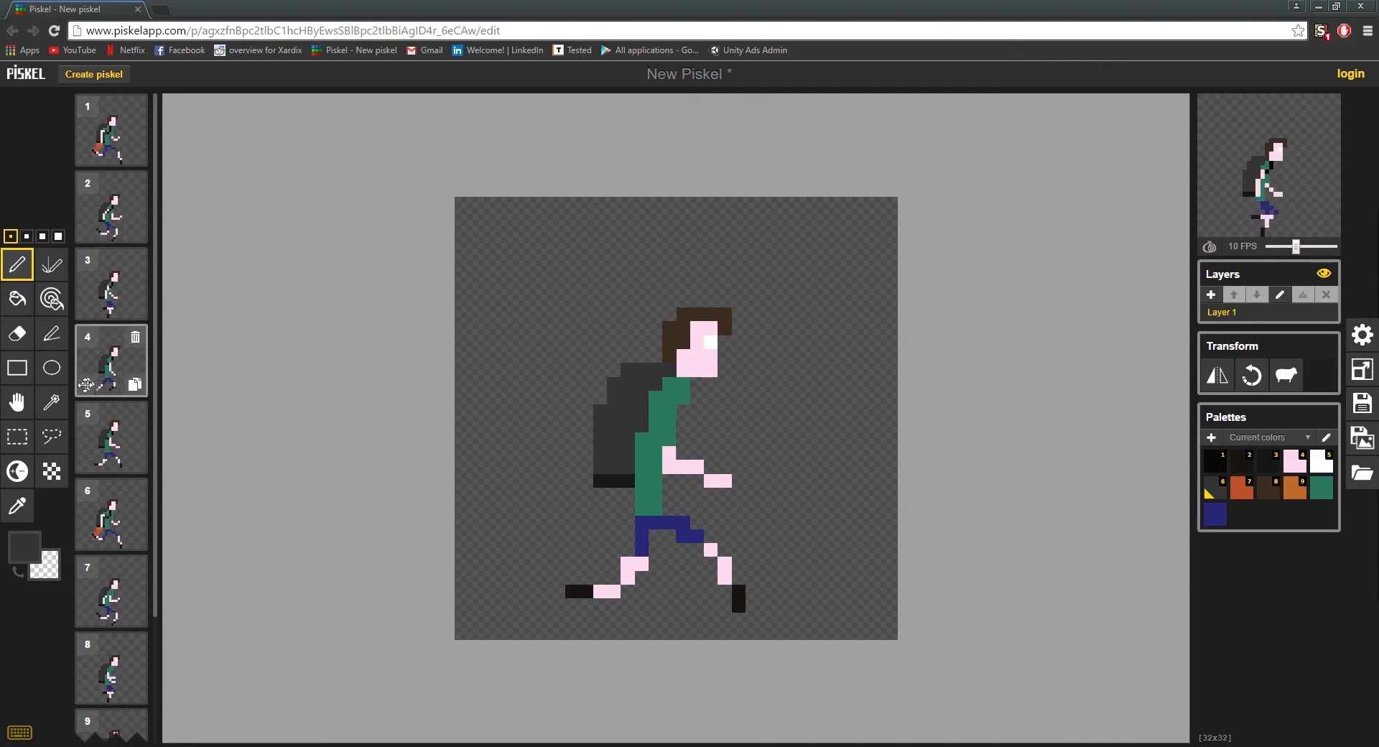
scroll(122, 557, "down", 1)
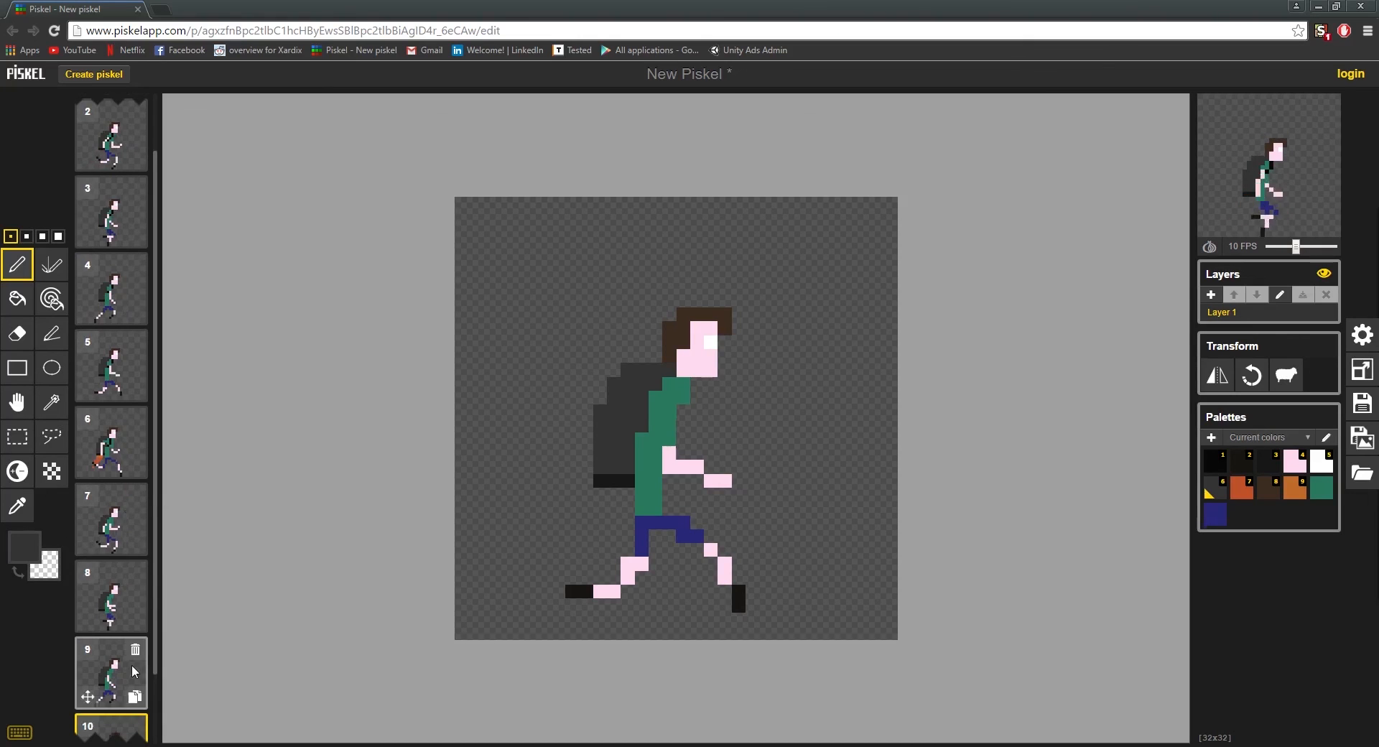
scroll(133, 668, "down", 1)
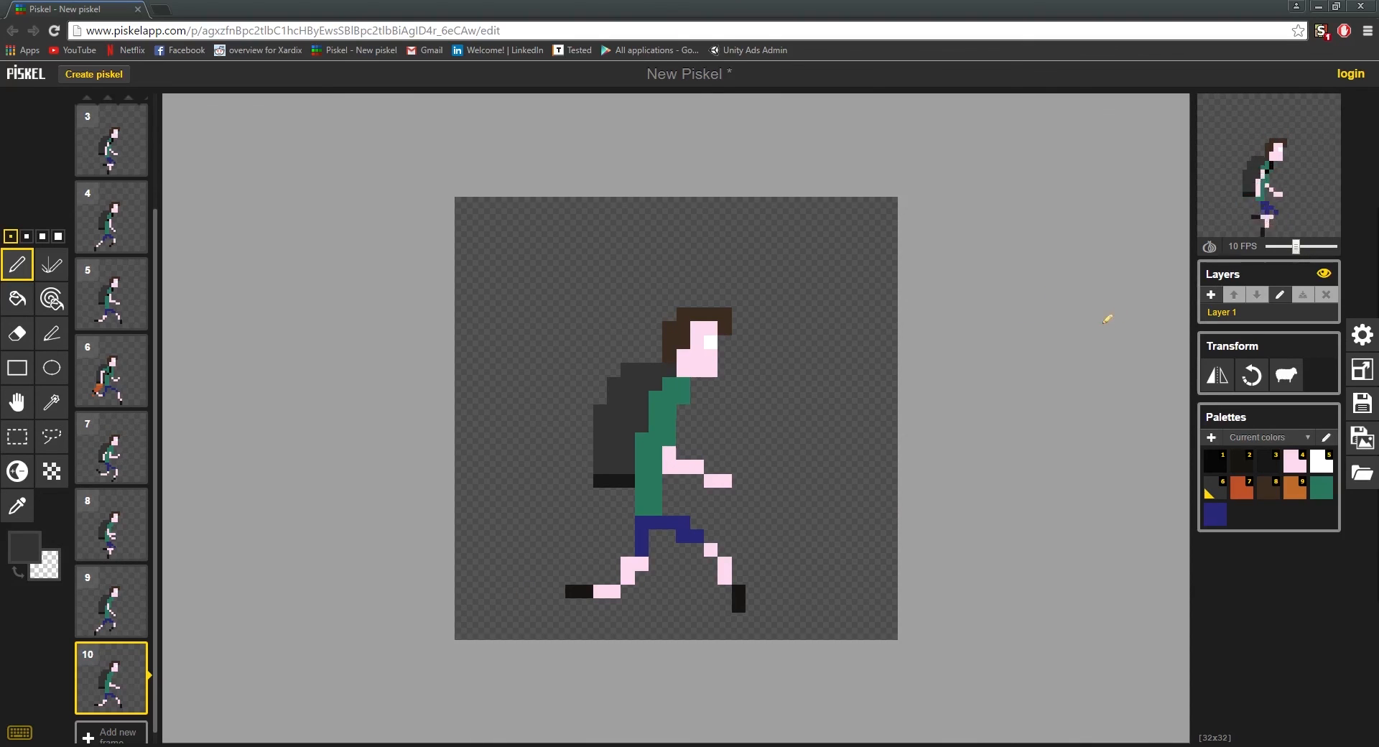
left_click(109, 605)
left_click(111, 512)
left_click(120, 609)
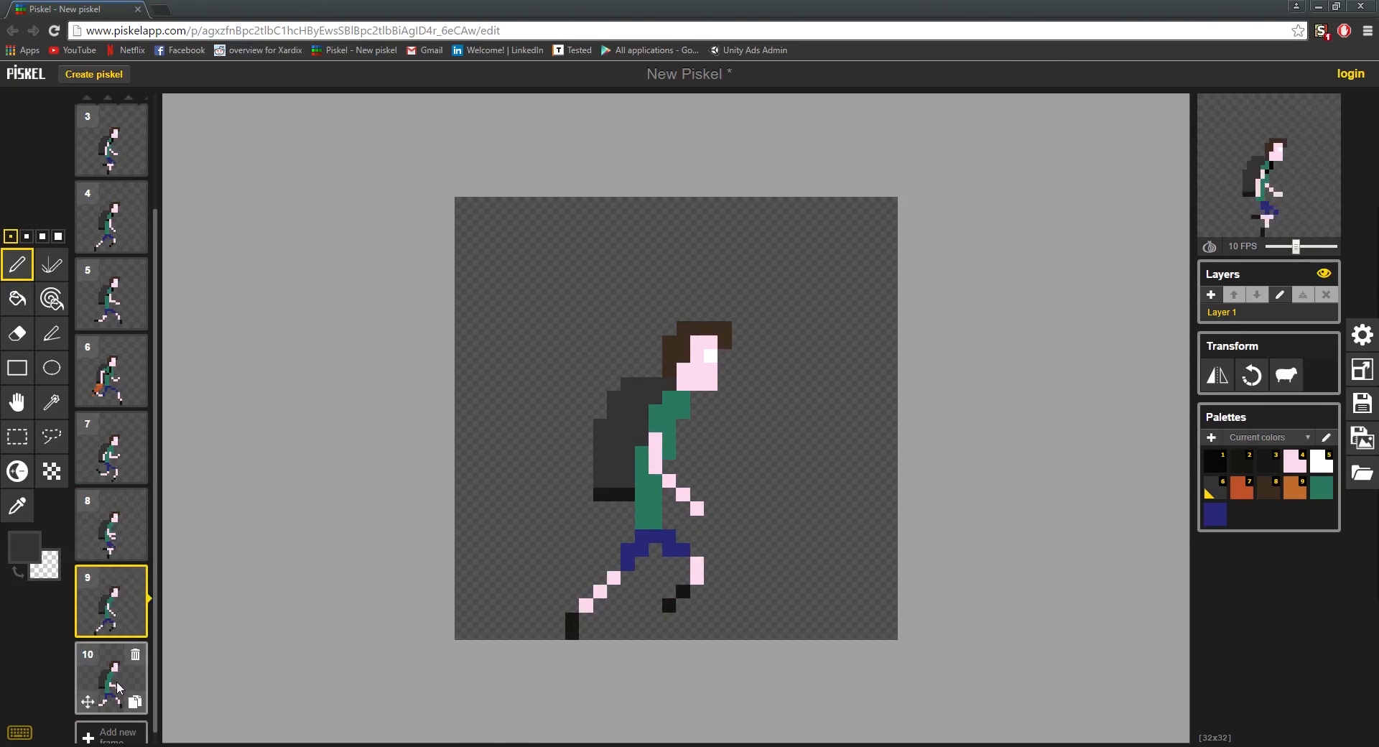
scroll(120, 689, "up", 1)
scroll(119, 629, "down", 1)
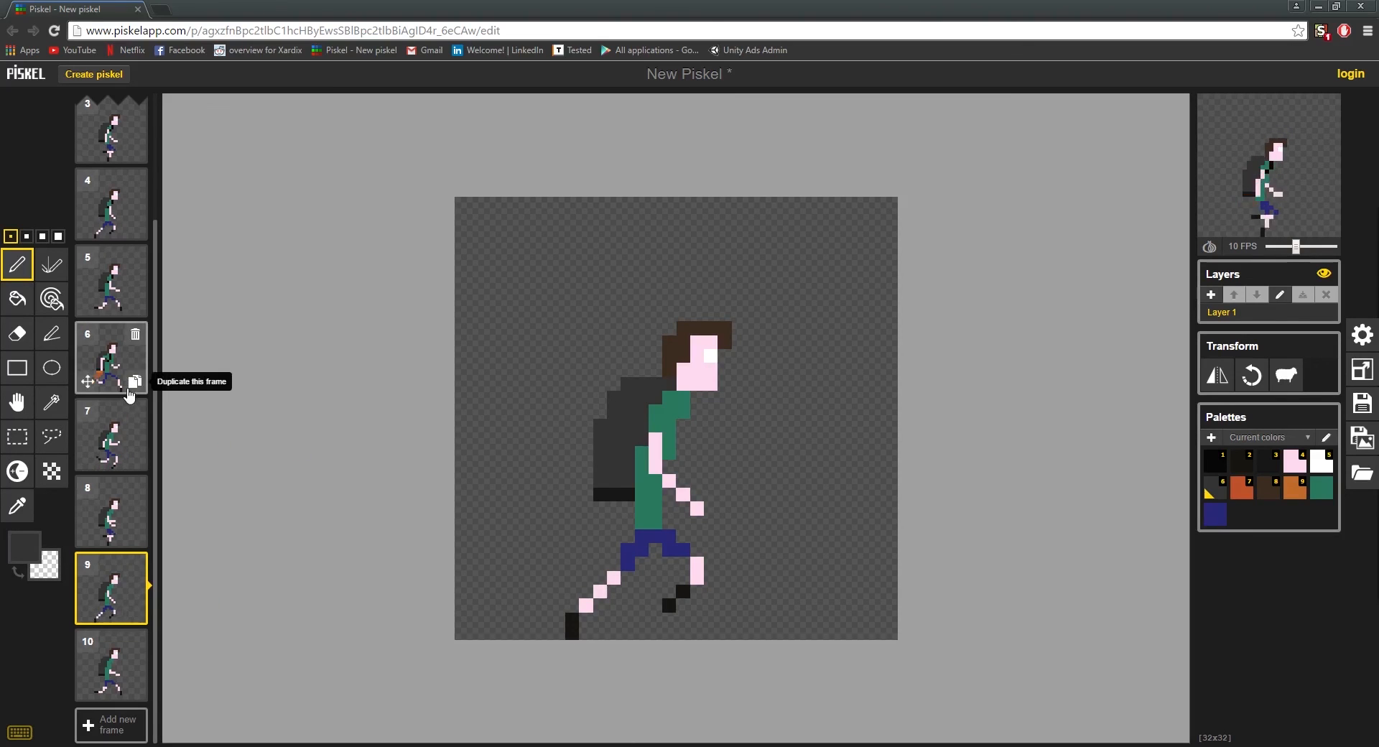
scroll(122, 440, "up", 3)
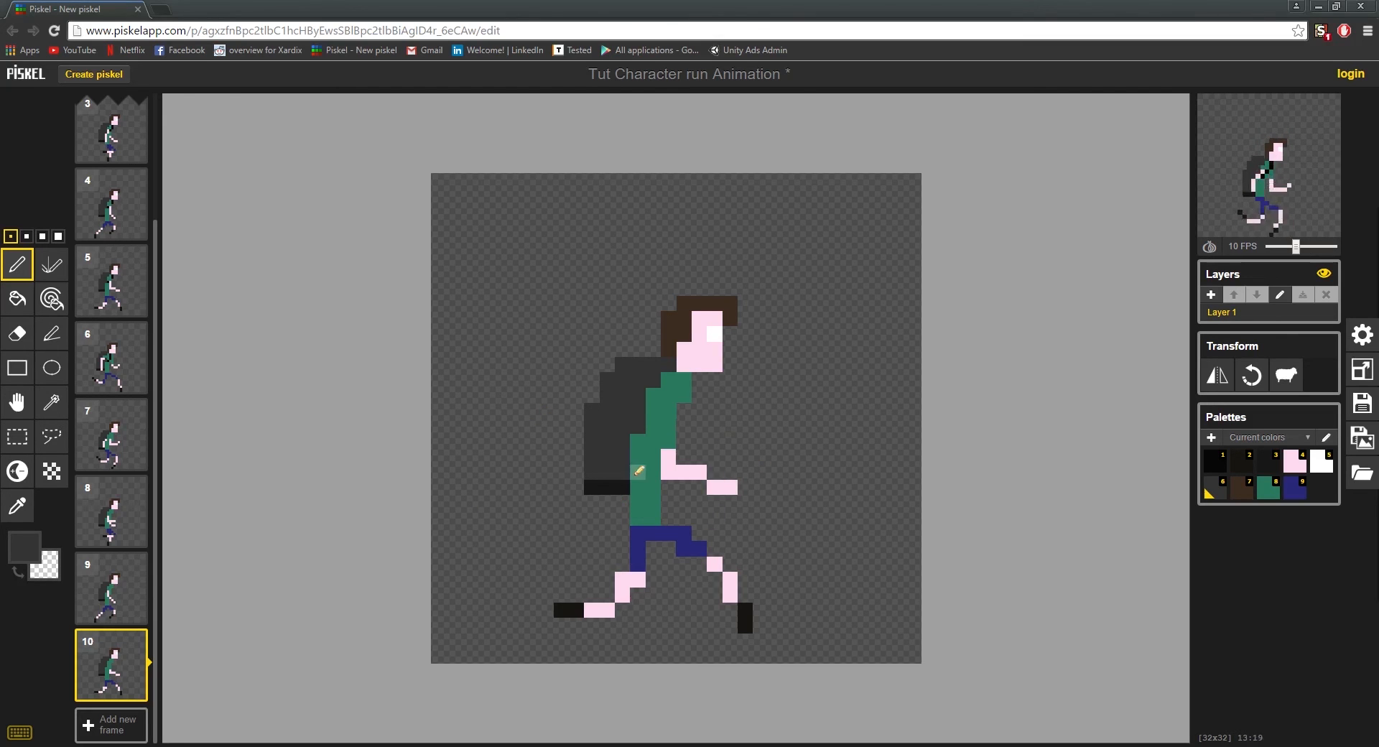
Raise the front hair tuft in frame 1 by adding brown above the fringe and erasing the brown pixel hanging beside the forehead
scroll(112, 431, "up", 2)
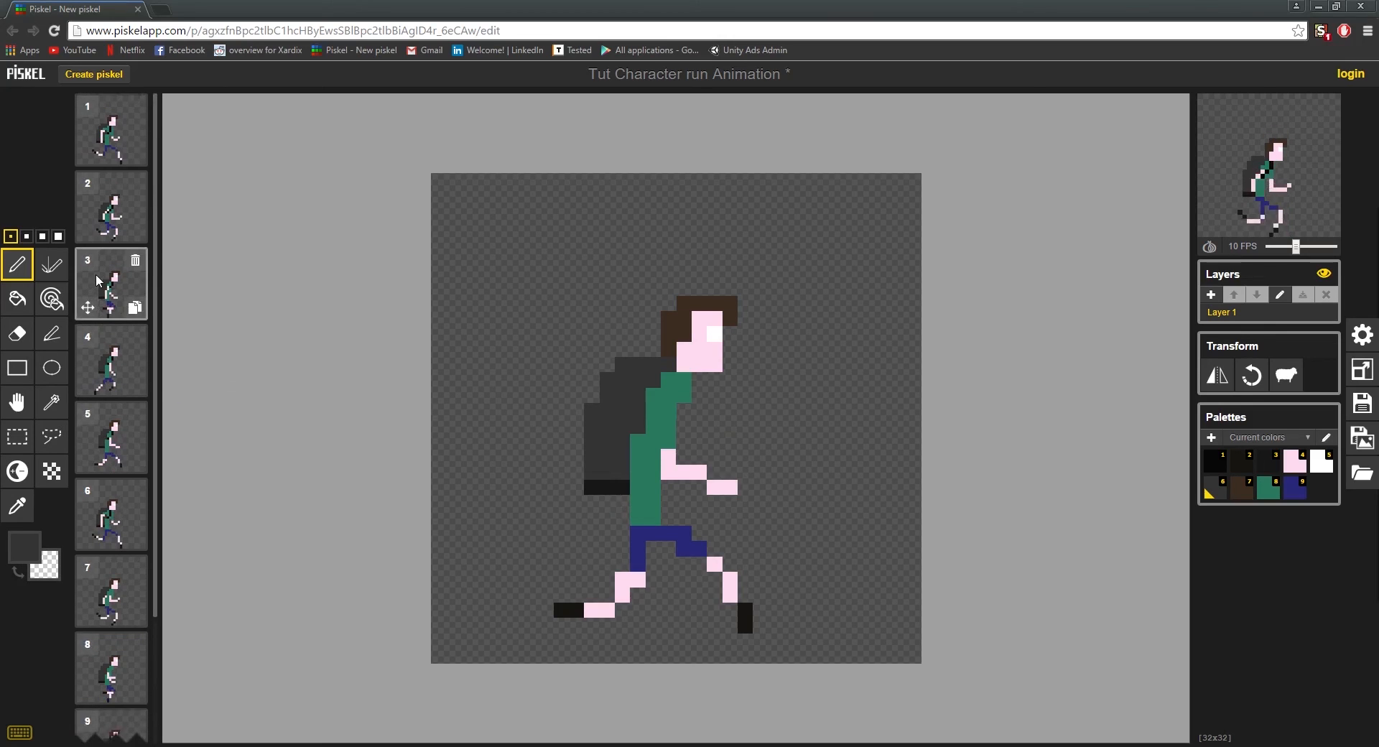
left_click(112, 129)
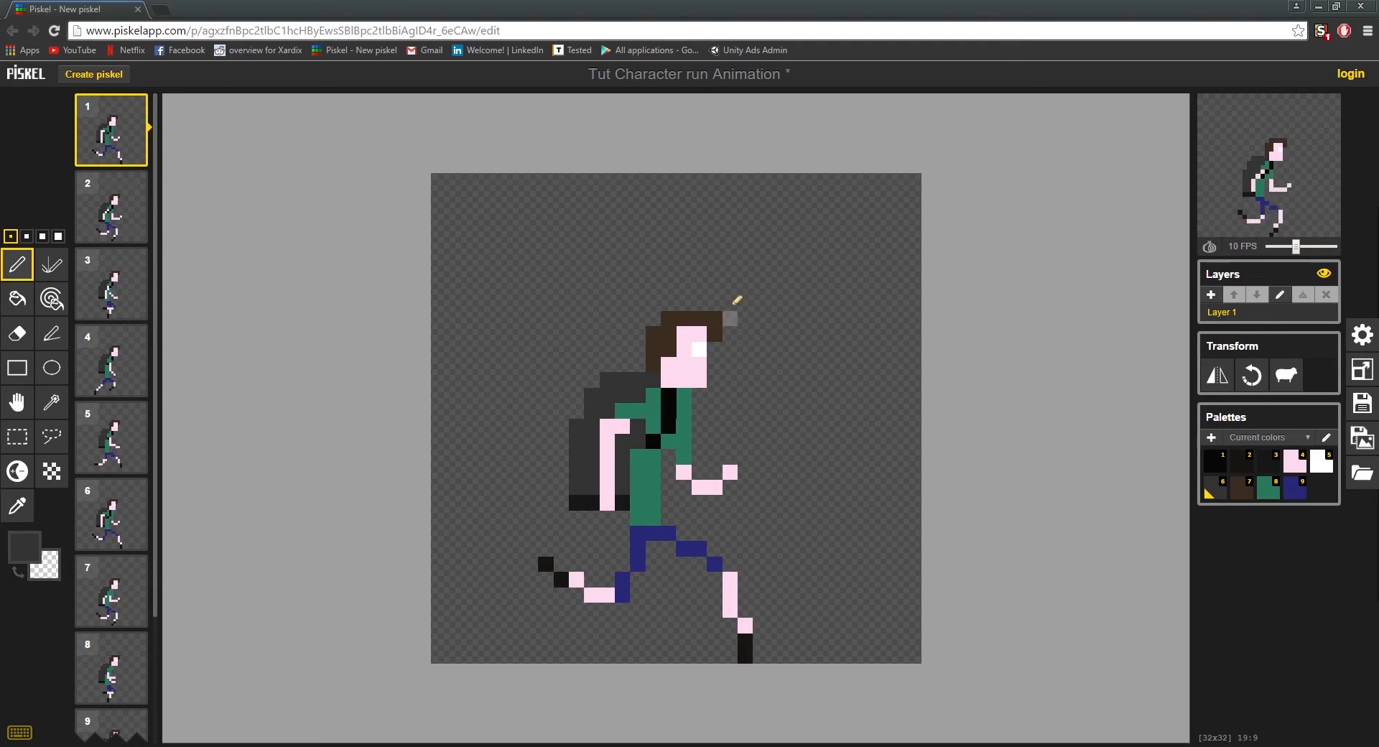
left_click(1249, 491)
left_click(730, 317)
left_click(714, 302)
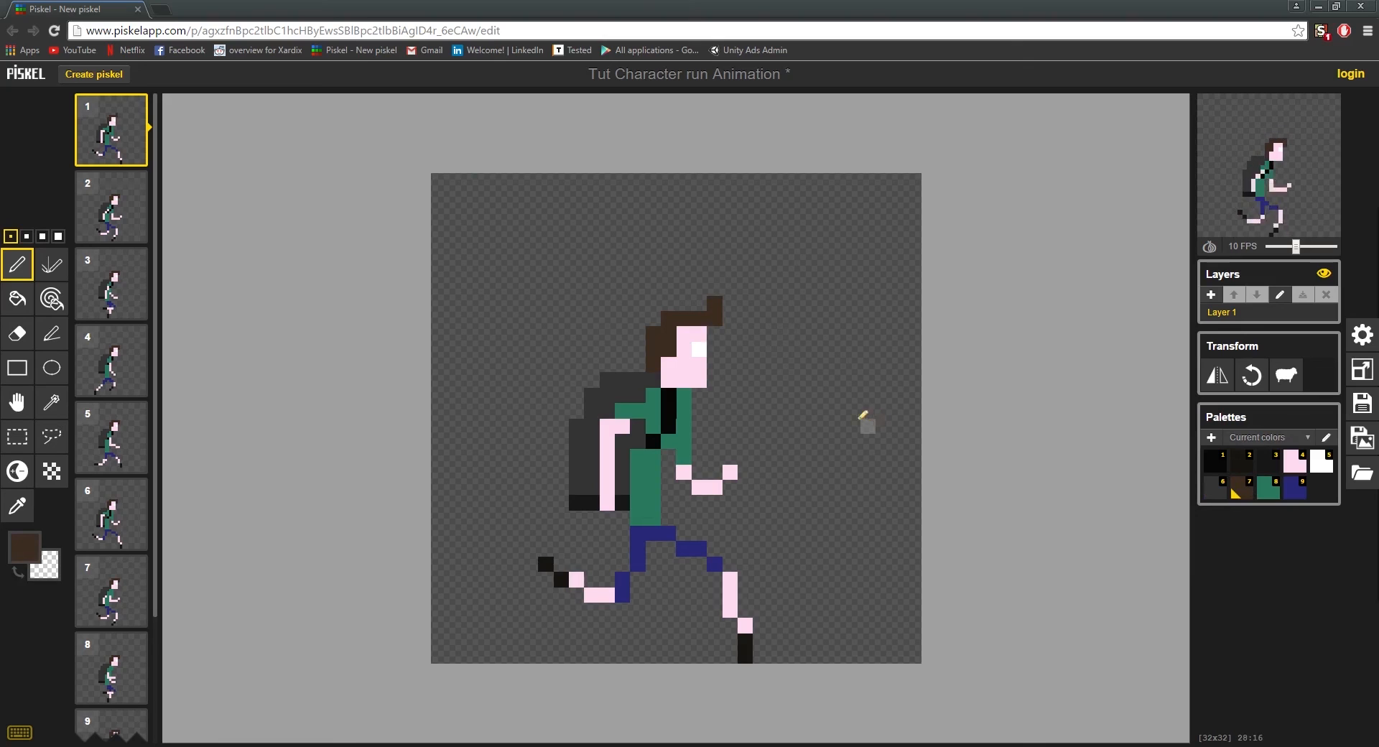
Reshape frame 6's front hair into a raised brown tuft two pixels wide, and compare it with frame 1
left_click(111, 207)
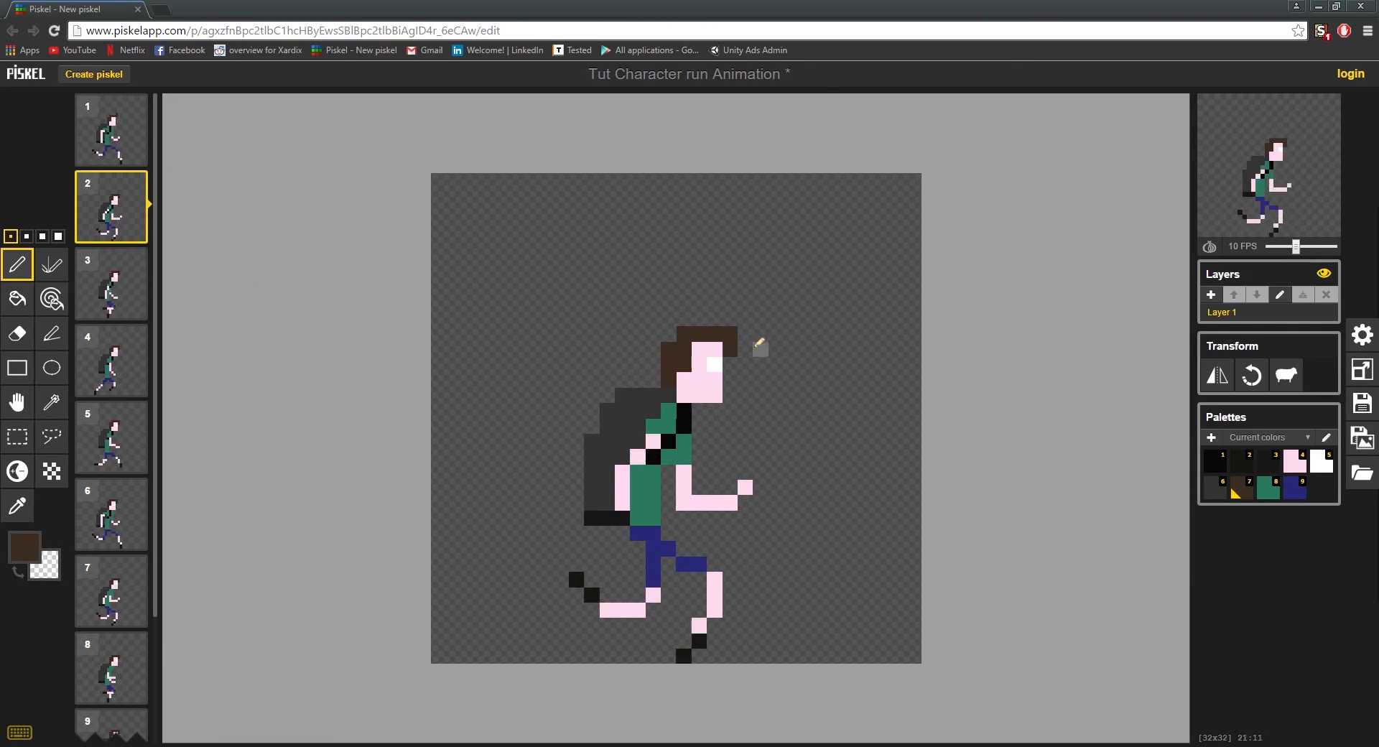
left_click(109, 294)
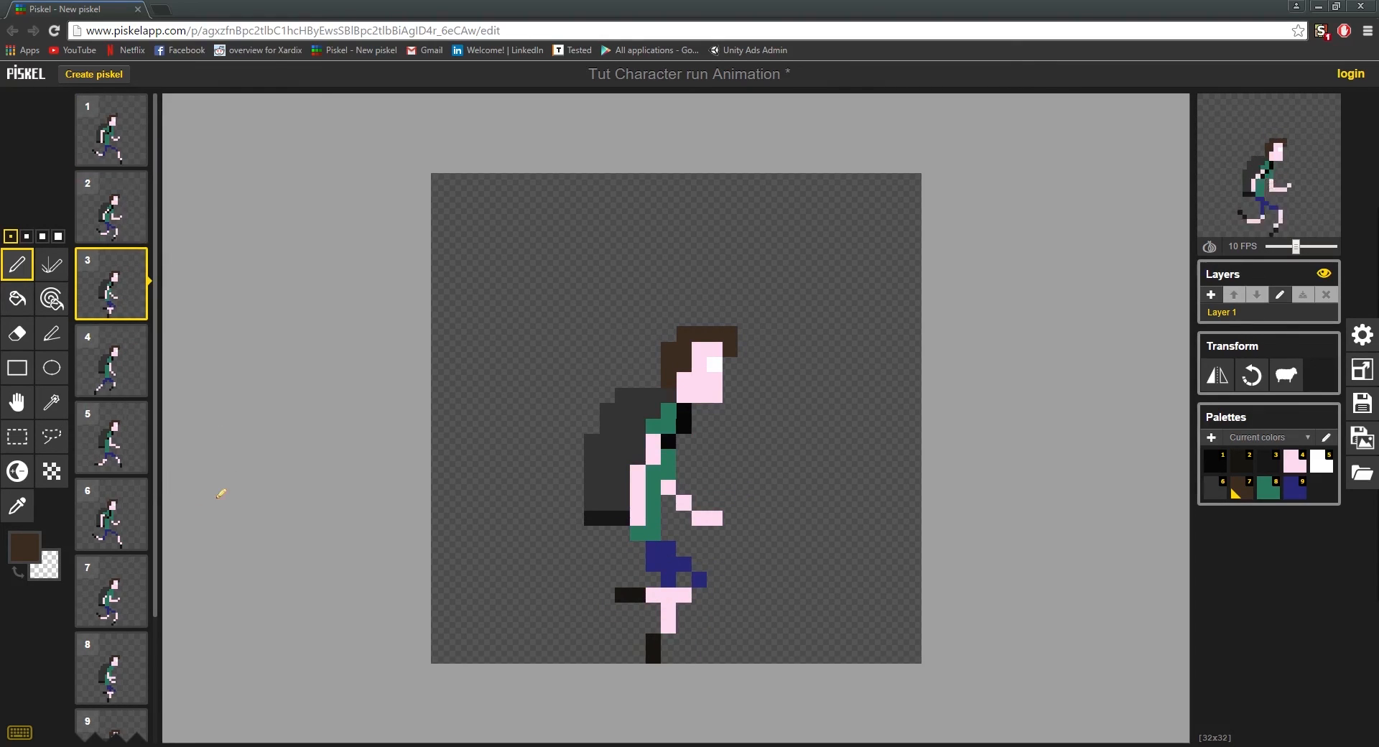
left_click(120, 521)
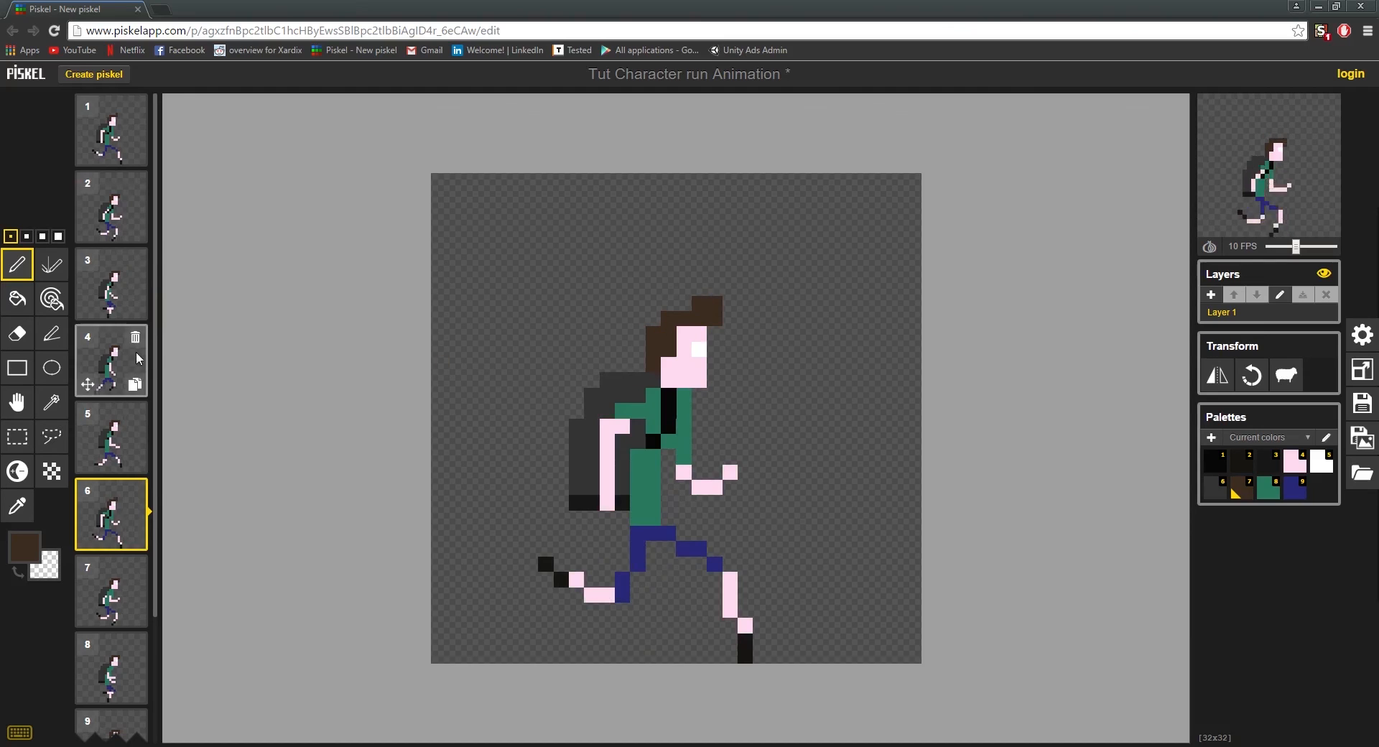
left_click(104, 144)
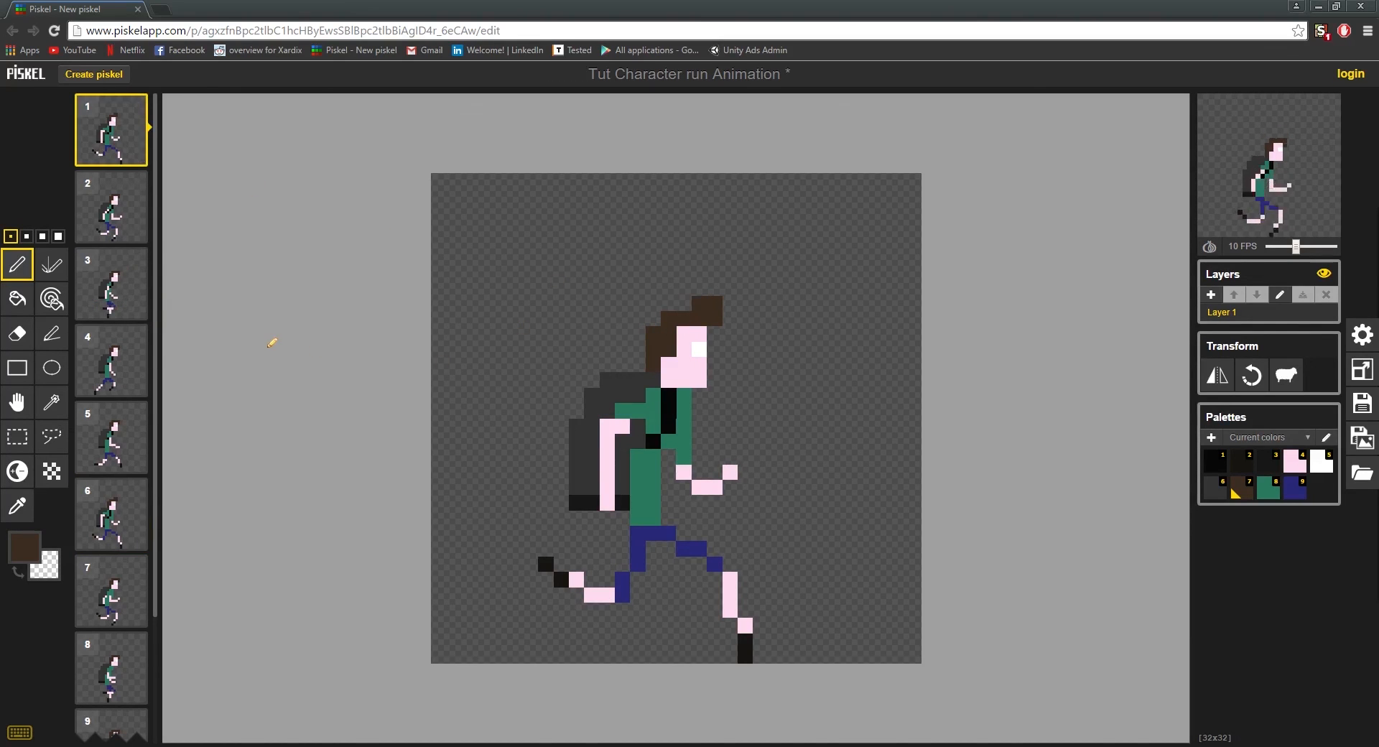
Reshape frame 2's front hair with one brown pixel above and one in front of the fringe, erasing the pixel hanging beside the forehead
left_click(117, 208)
left_click(729, 318)
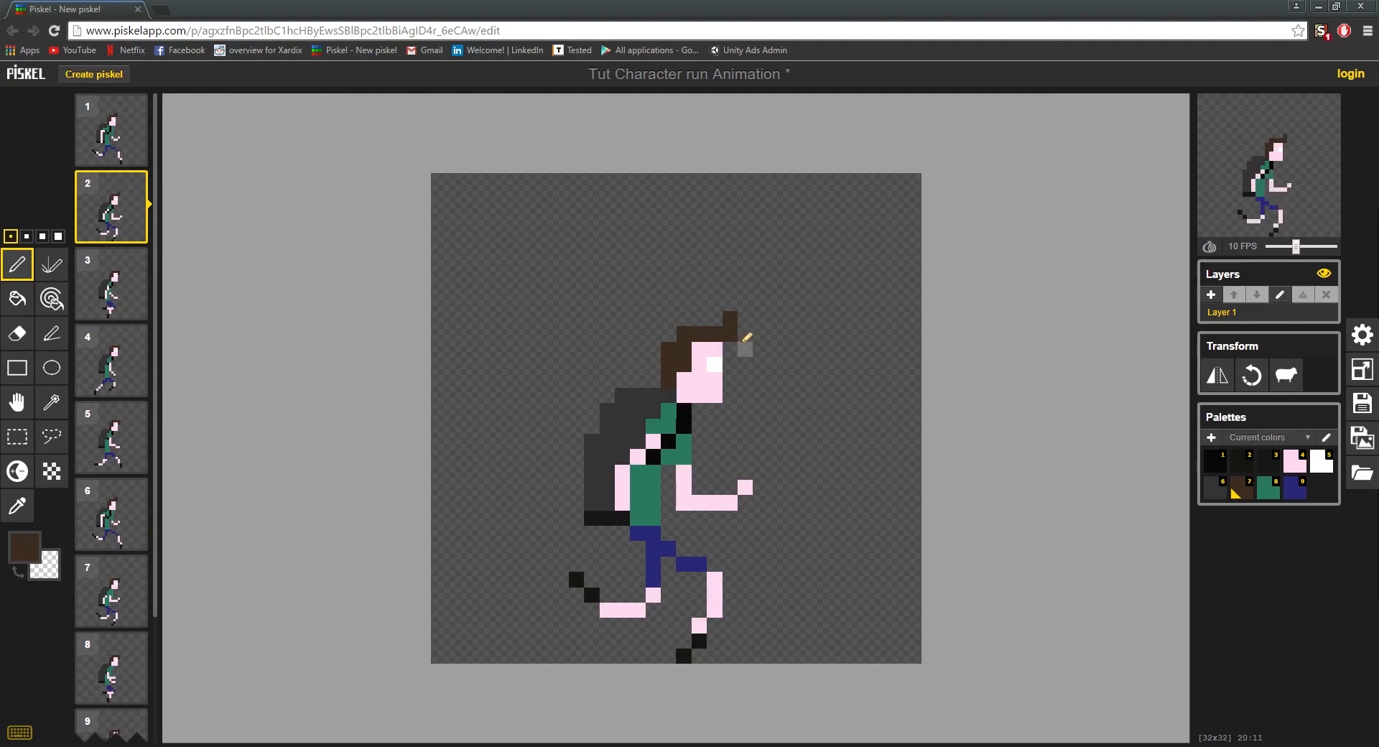
left_click(745, 333)
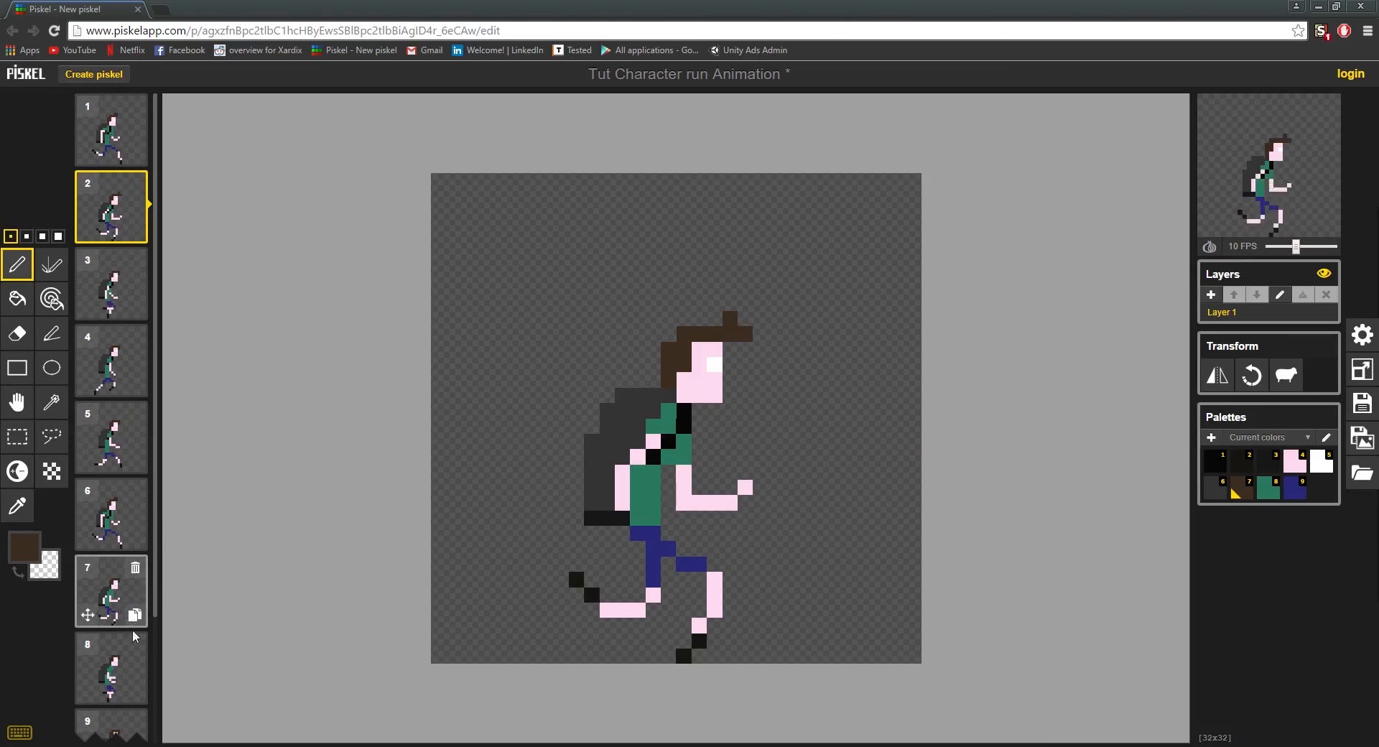
Give frame 7 the same front hair shape as frame 2, with raised and forward brown pixels and the hanging pixel erased
left_click(117, 591)
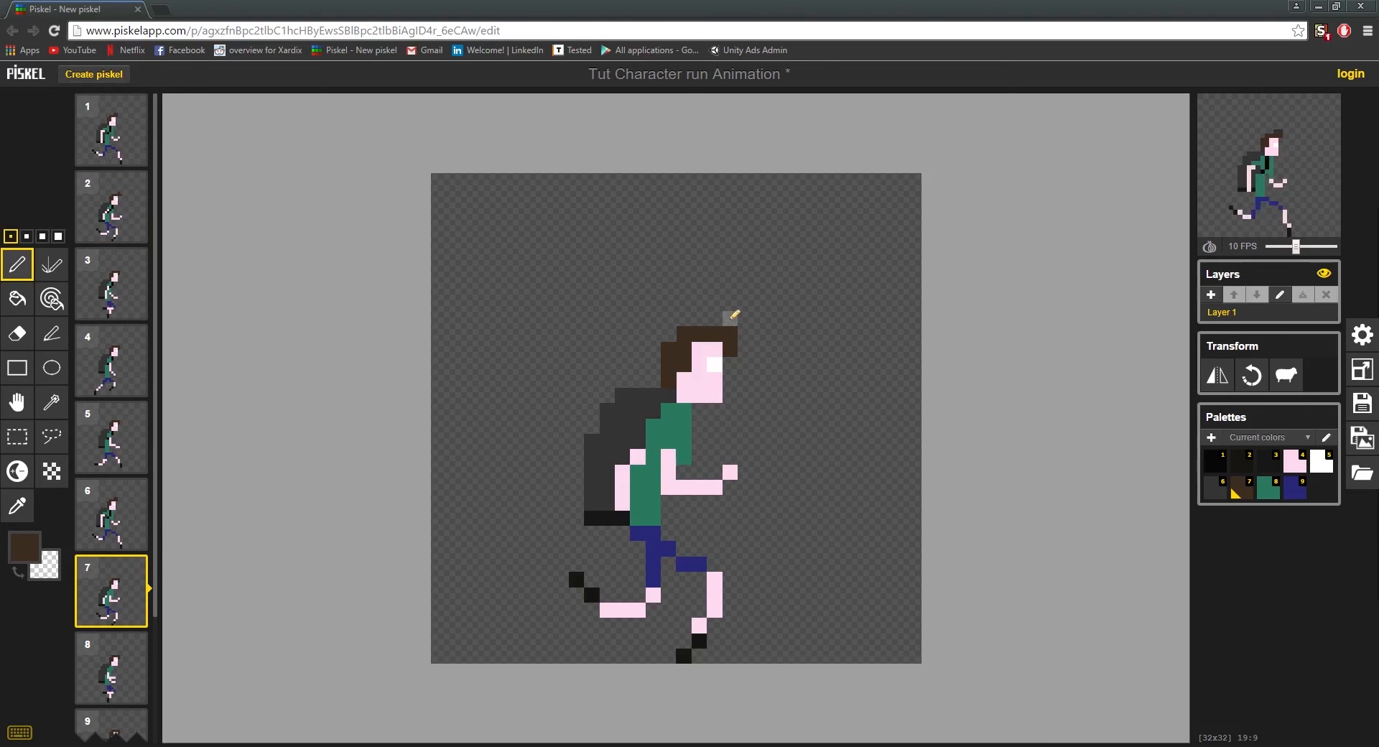
left_click(745, 335)
right_click(729, 350)
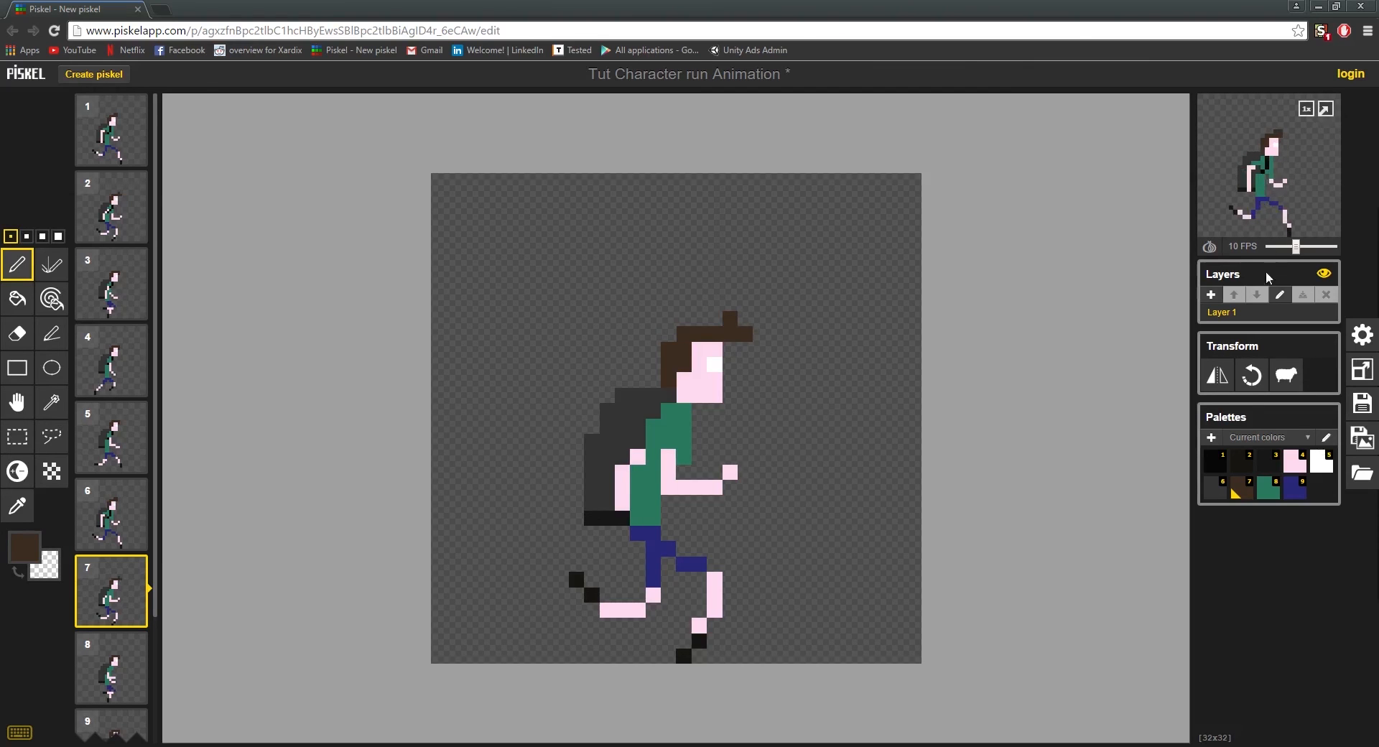
Play the animation in a separate, enlarged preview window to examine the hair movement, and return to the editor
left_click(1320, 117)
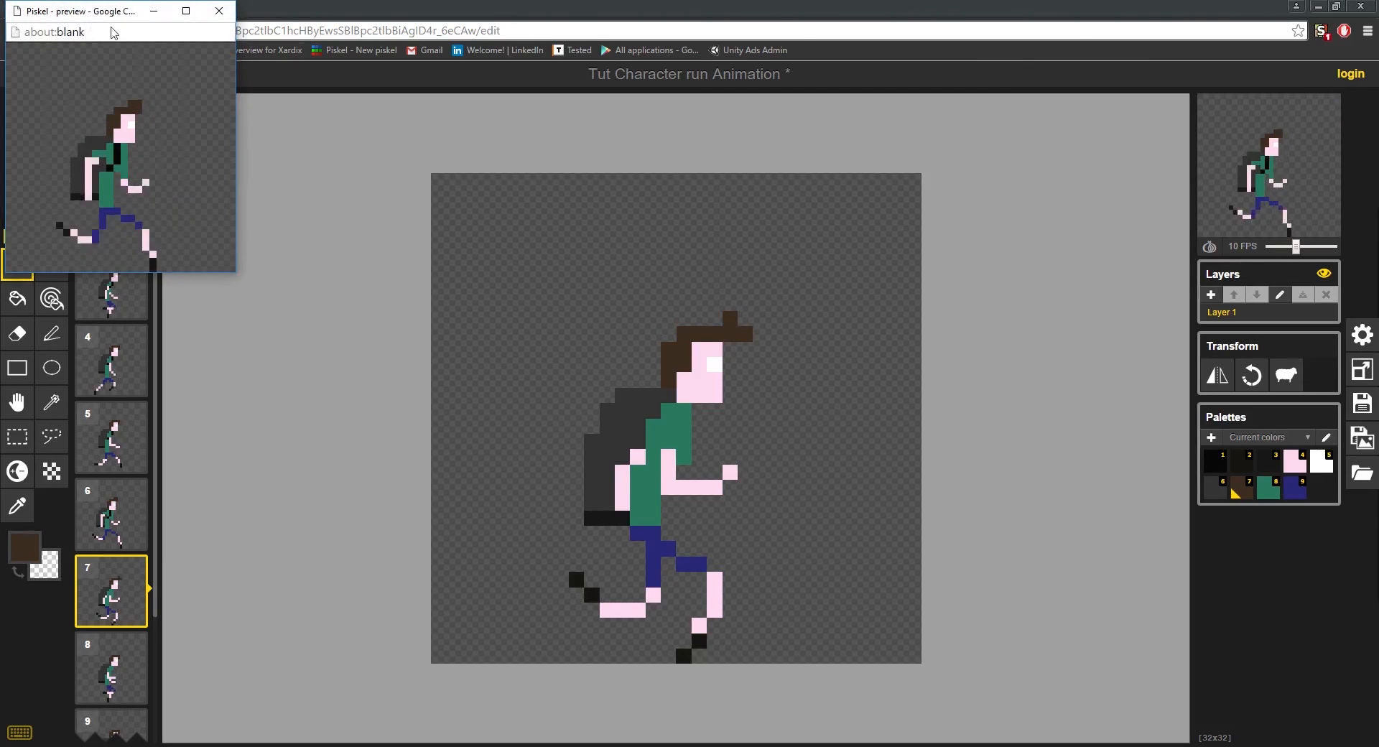
left_click_drag(235, 272, 737, 692)
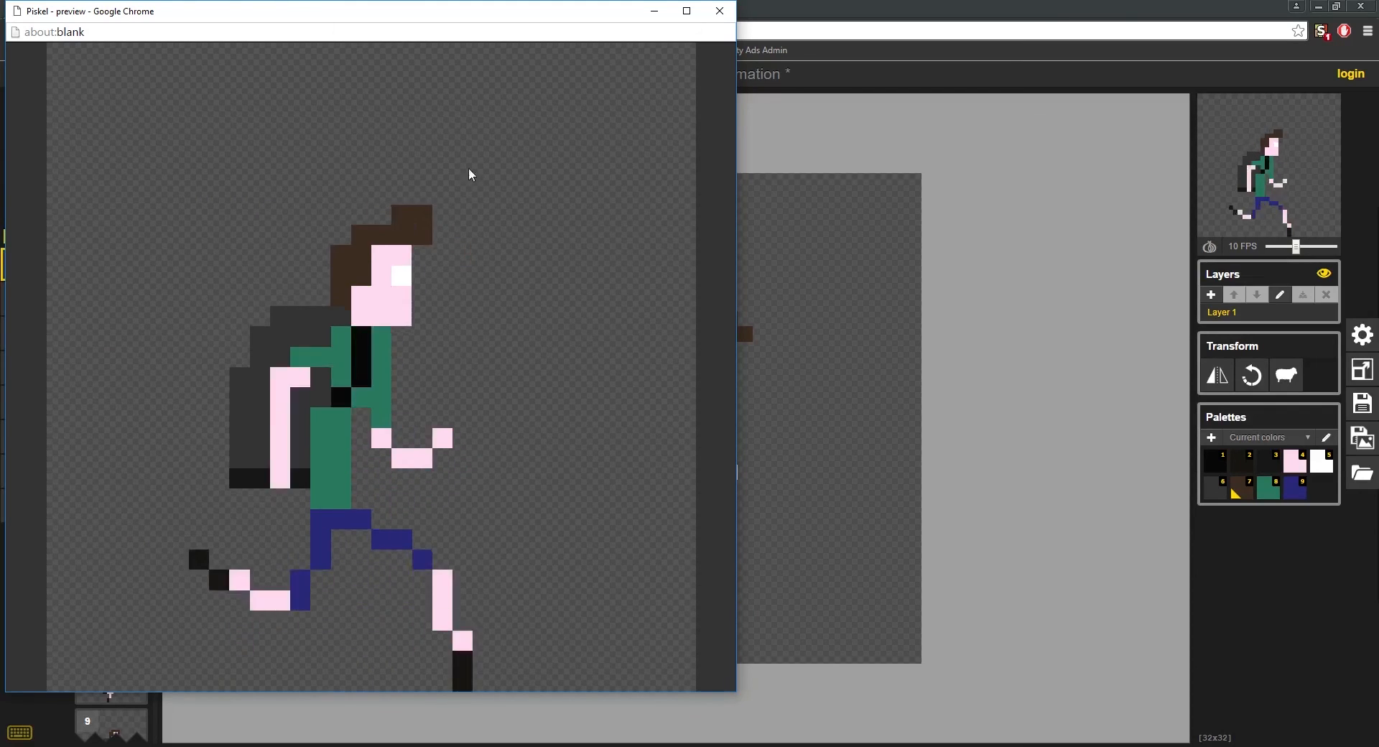
key("alt+Tab")
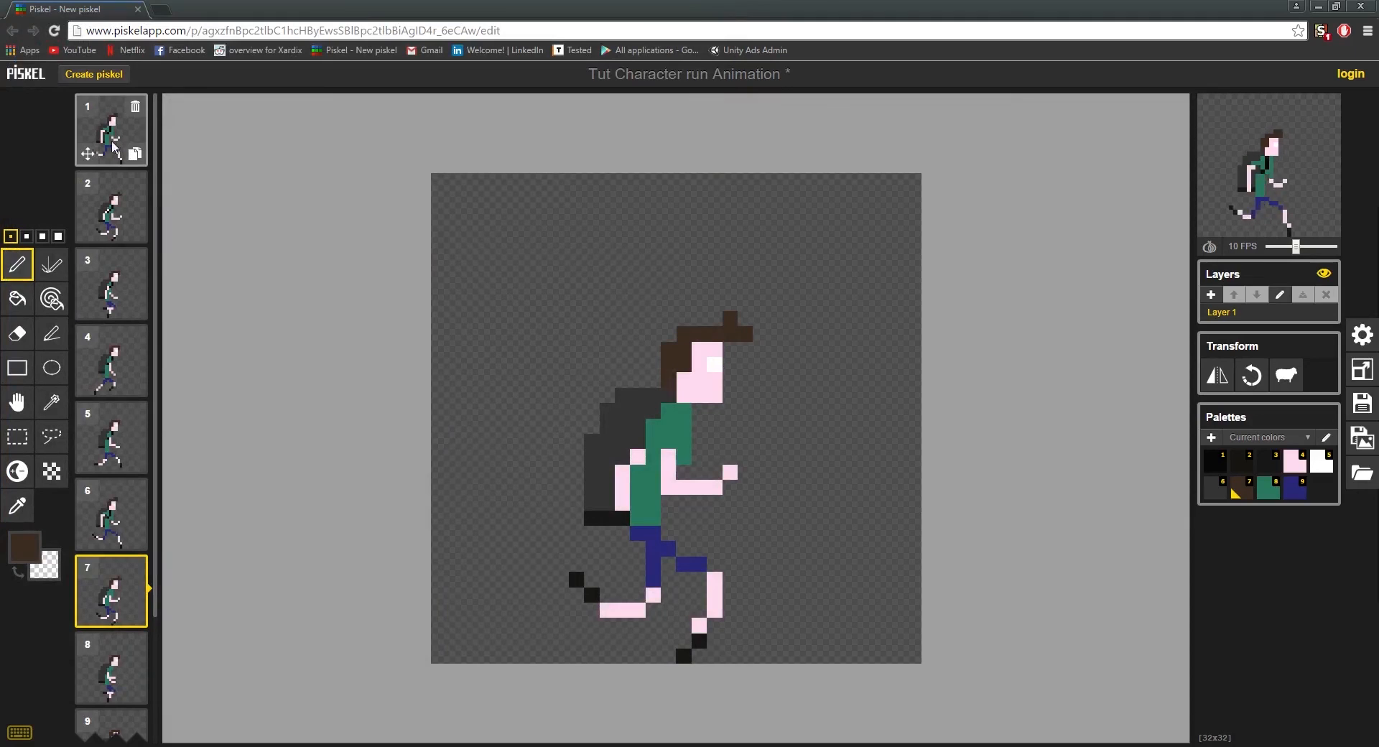
Add one brown hair pixel to the upper forehead behind the eye in frames 3, 4 and 5
left_click(113, 298)
left_click(698, 349)
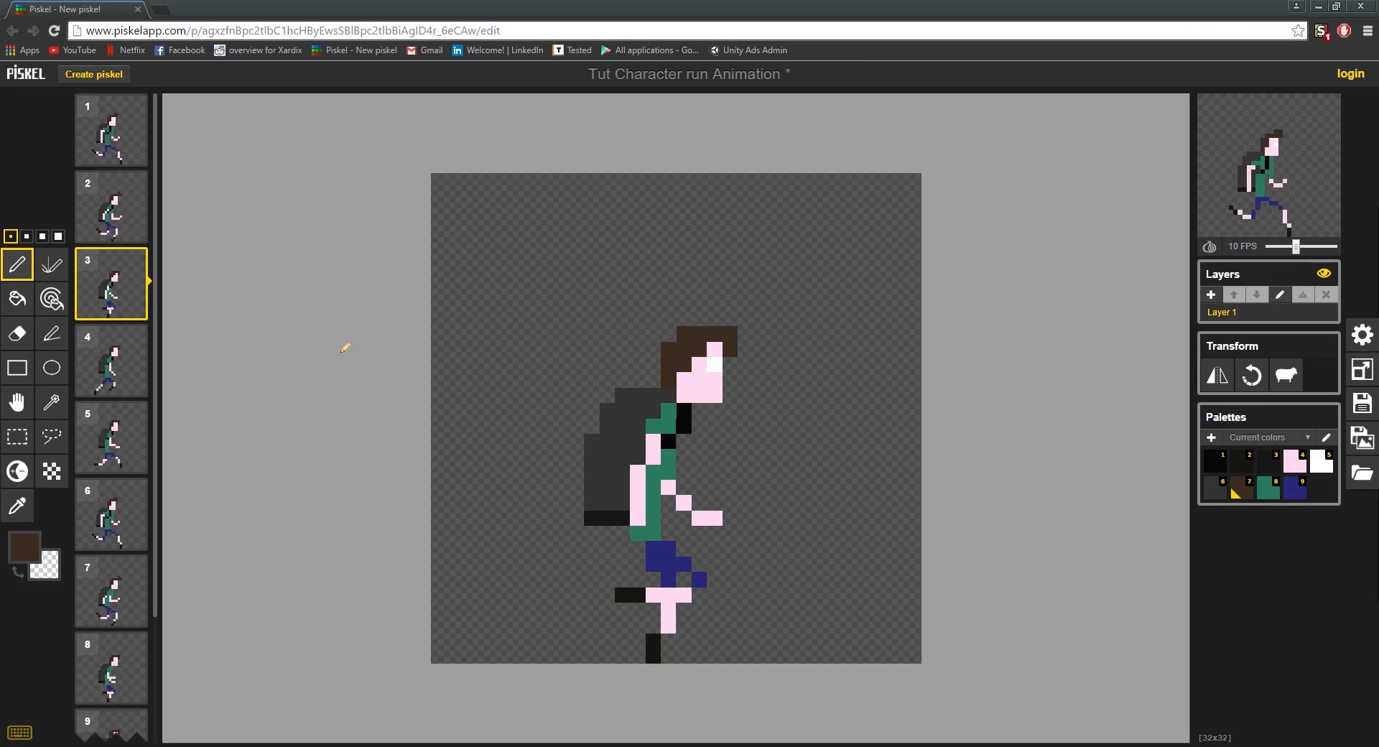
left_click(111, 360)
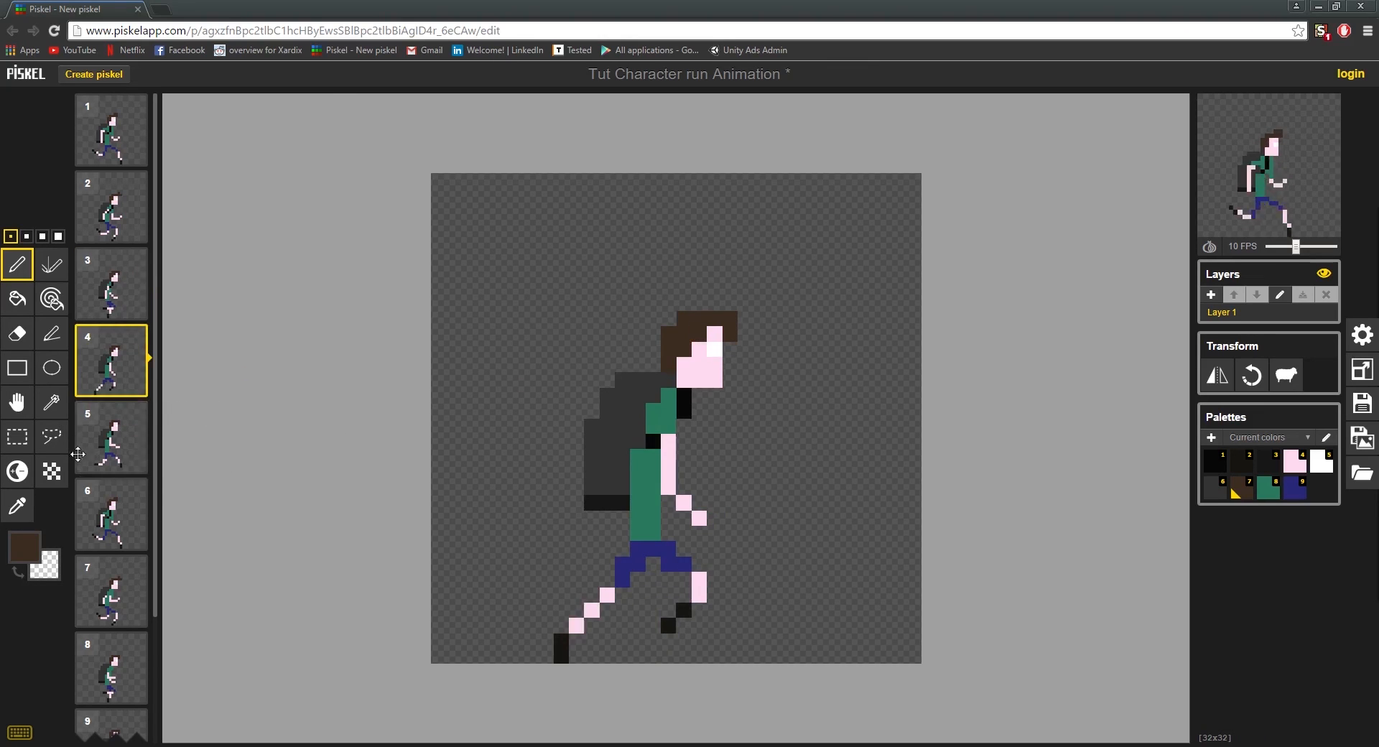
left_click(111, 436)
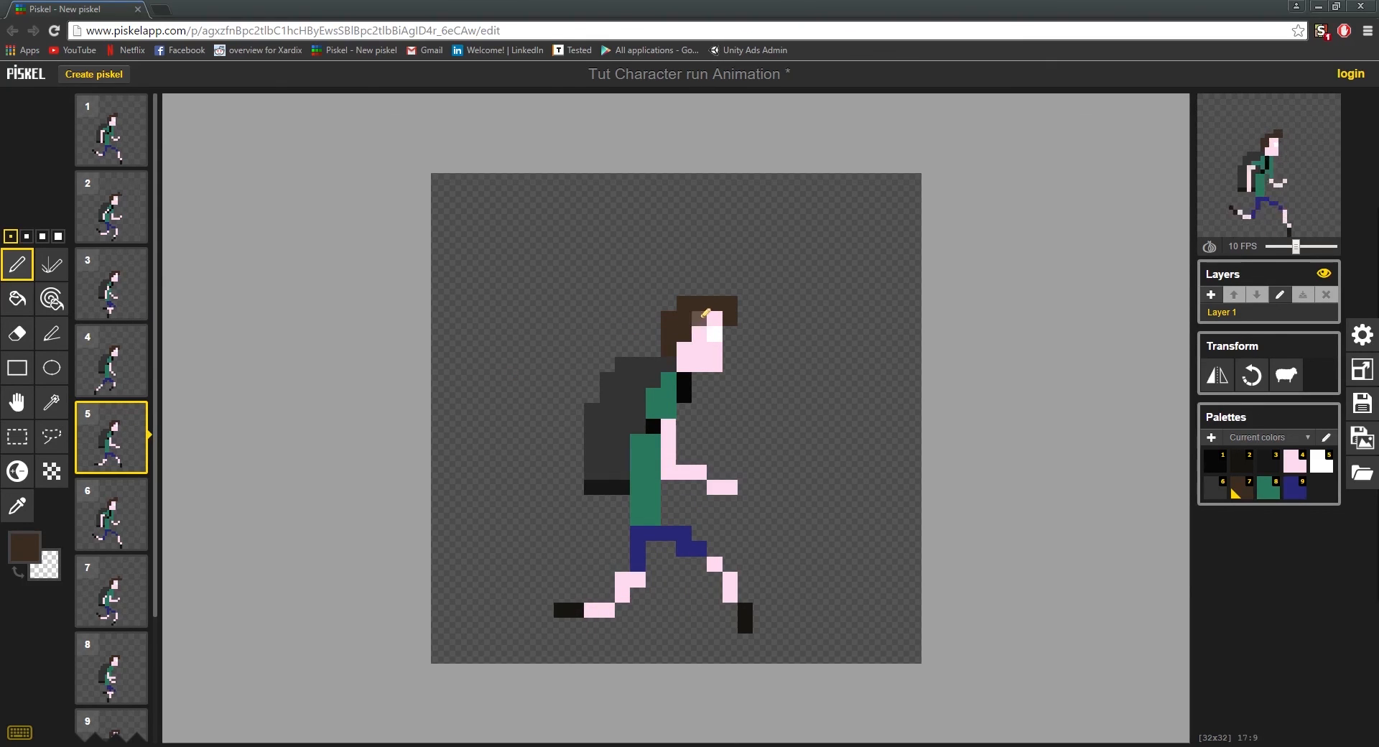
Check the hair in frames 6 and 7, and add a brown pixel to frame 8's upper forehead
left_click(111, 513)
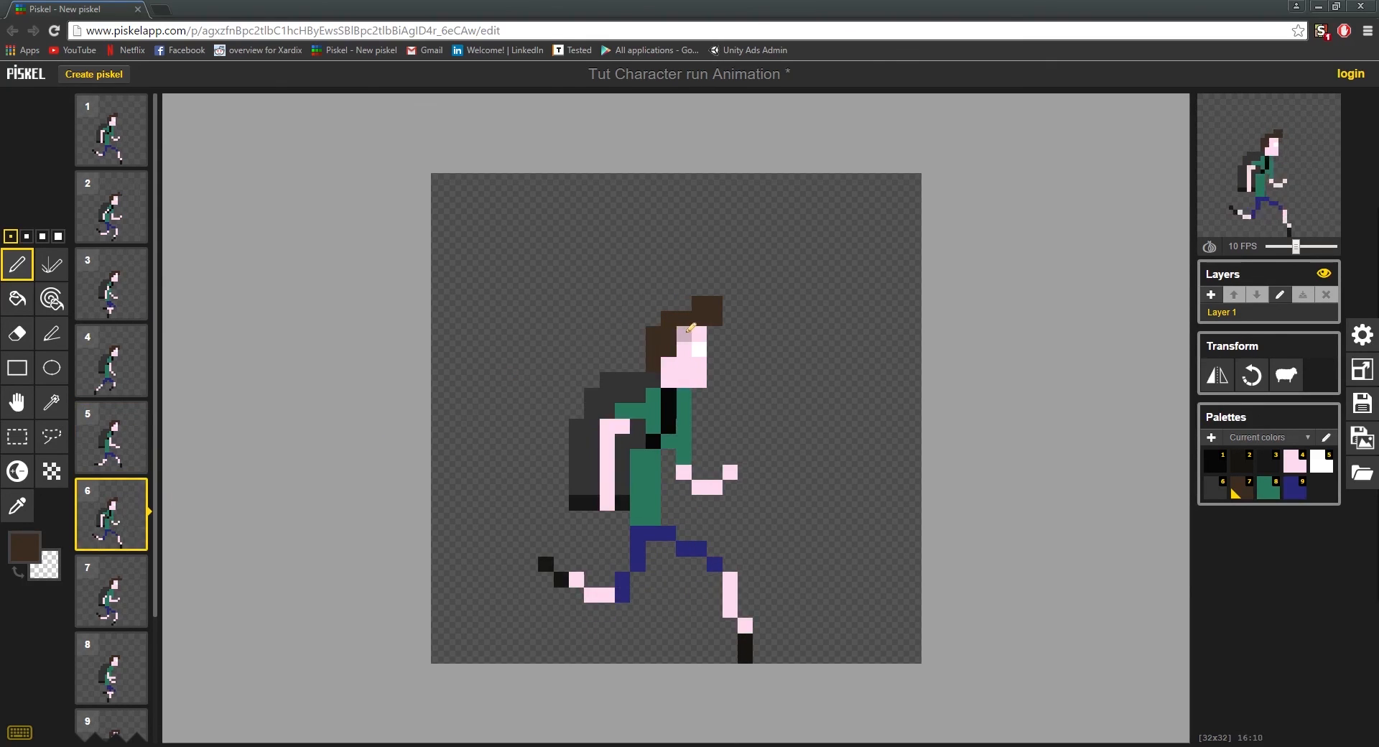
left_click(113, 591)
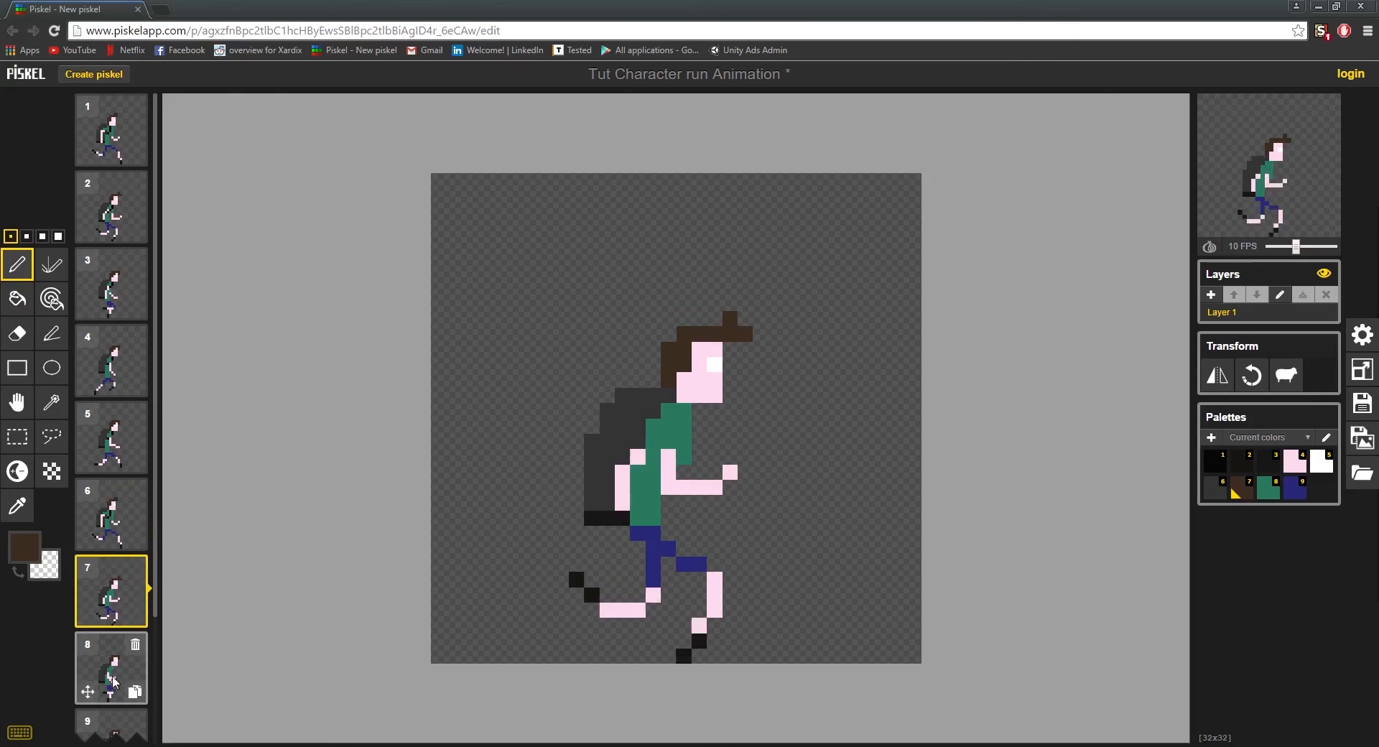
left_click(113, 682)
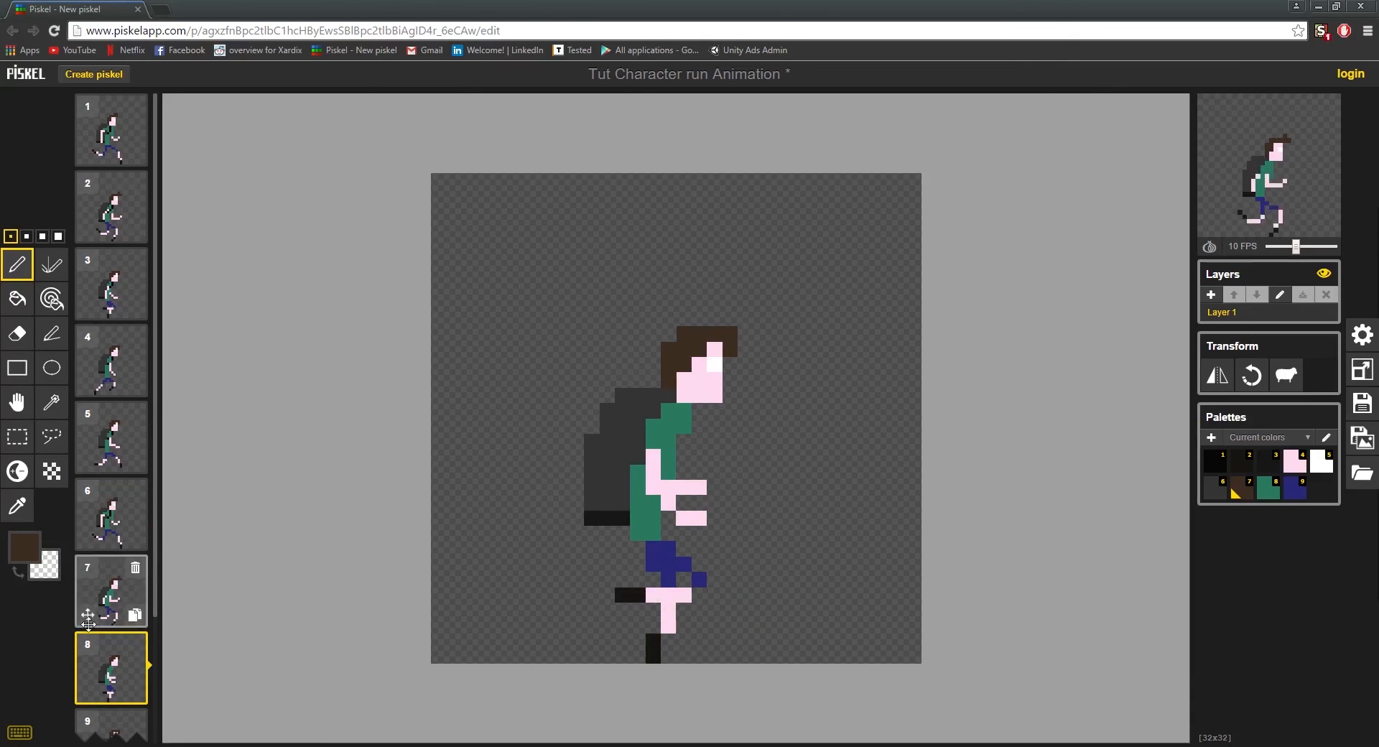
Check the hair in frames 9 and 10
scroll(111, 647, "down", 2)
left_click(111, 601)
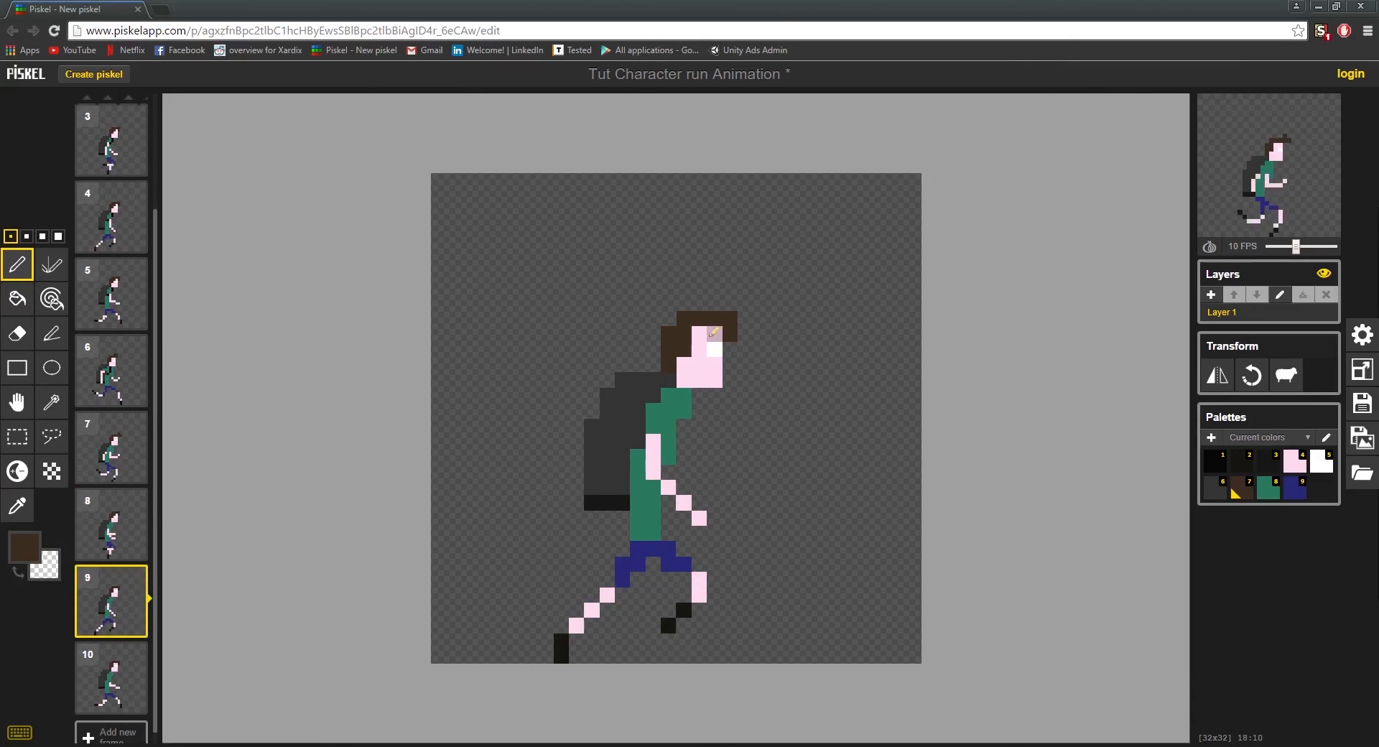
key("Down")
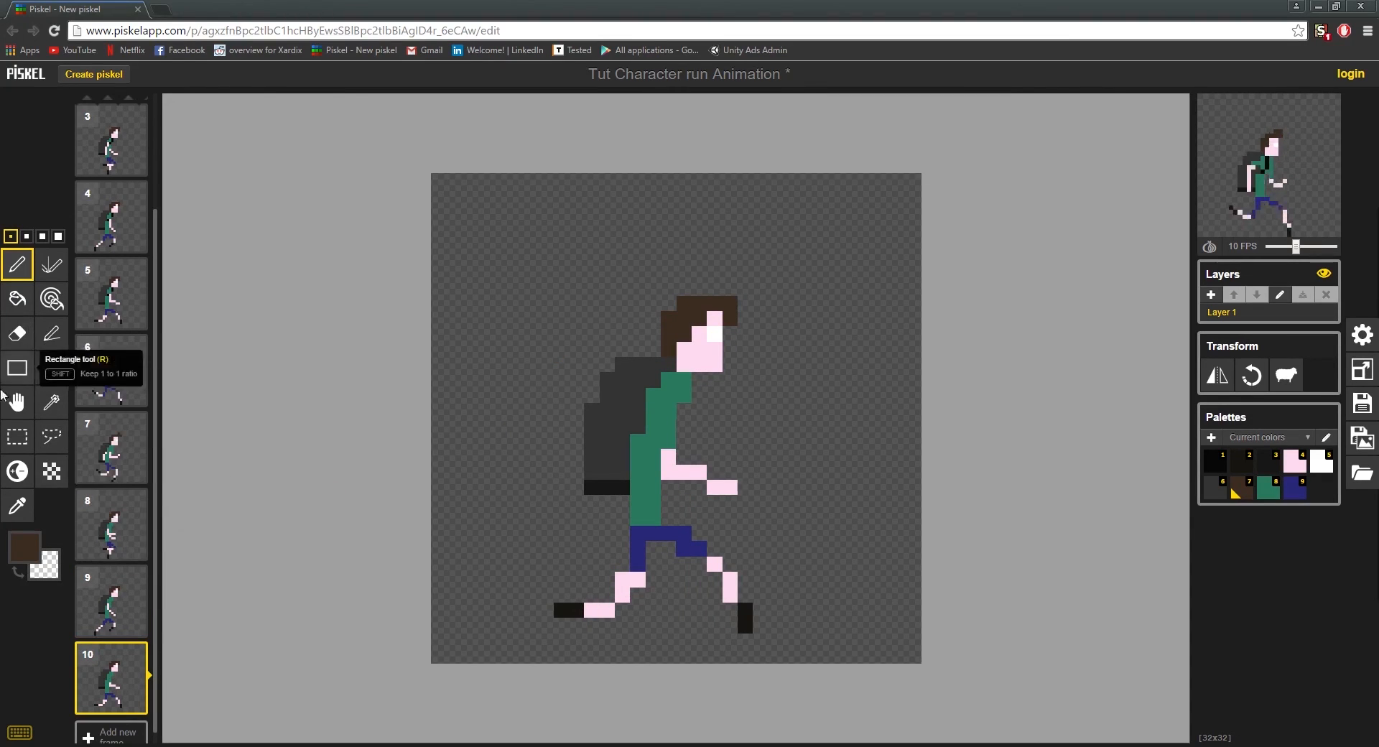
scroll(113, 632, "down", 1)
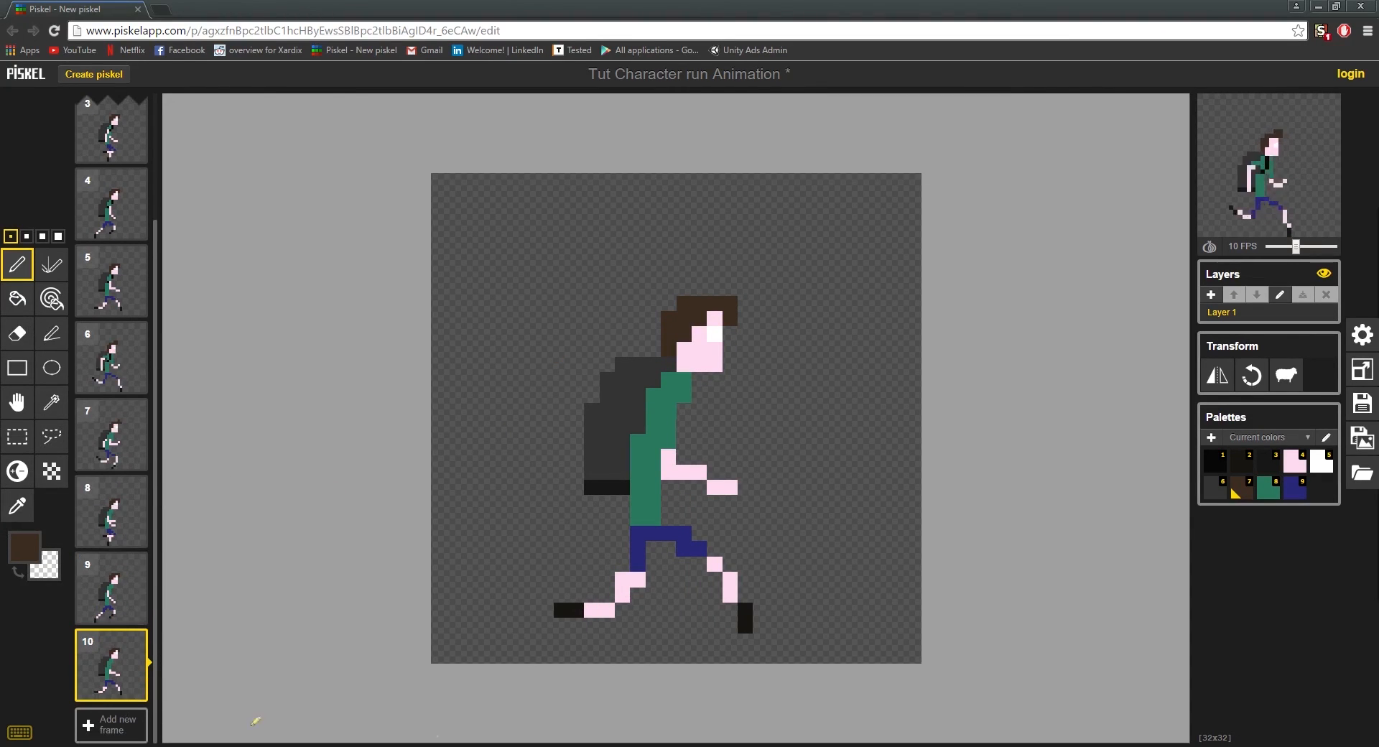
Play the run cycle in a separate preview window at enlarged and reduced sizes, and close the window
left_click(1321, 113)
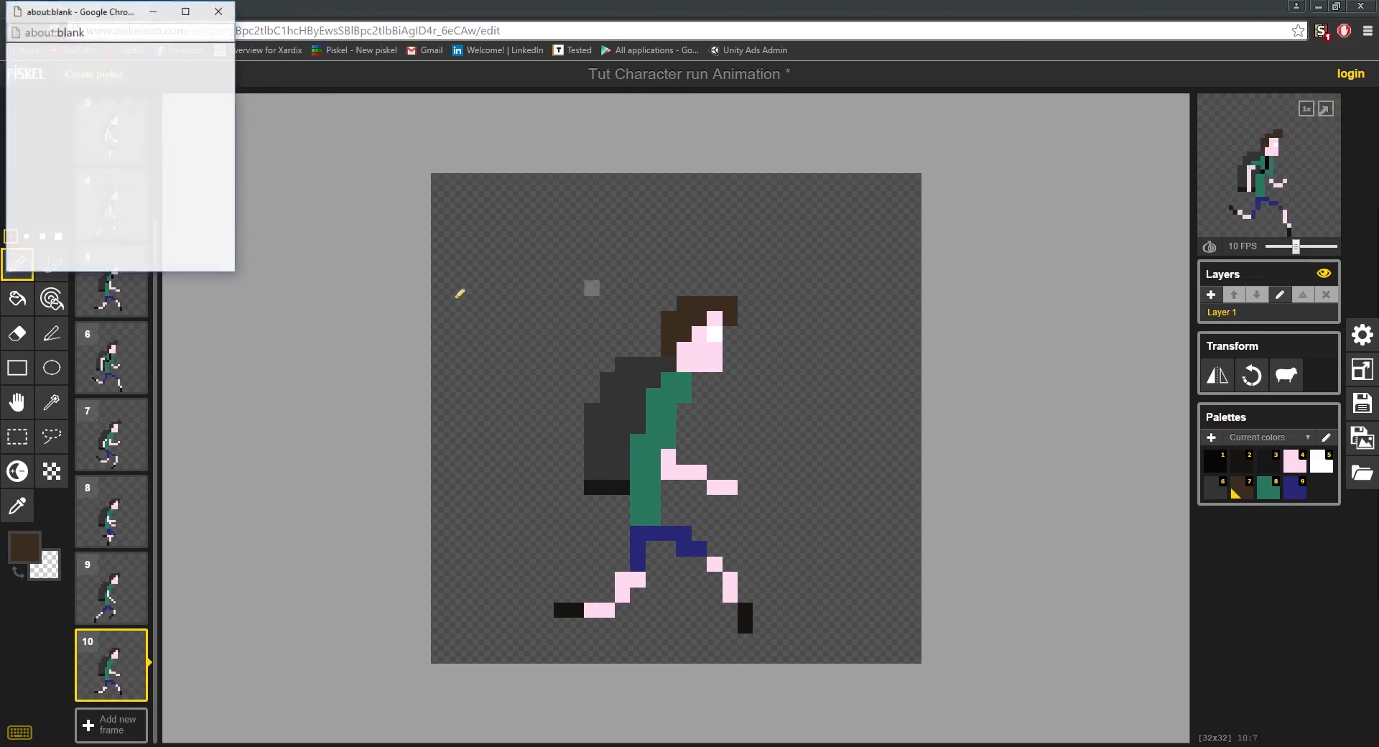
left_click_drag(243, 280, 562, 500)
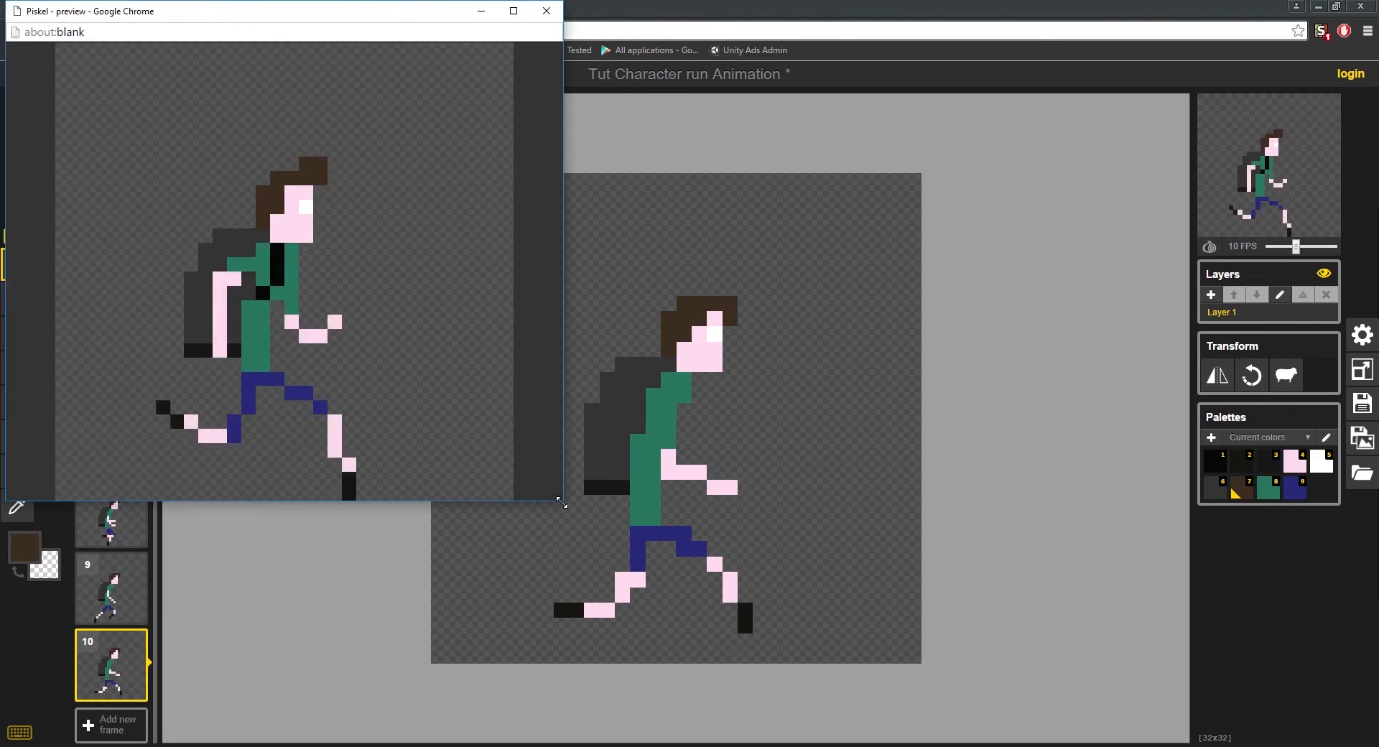
left_click_drag(409, 11, 964, 69)
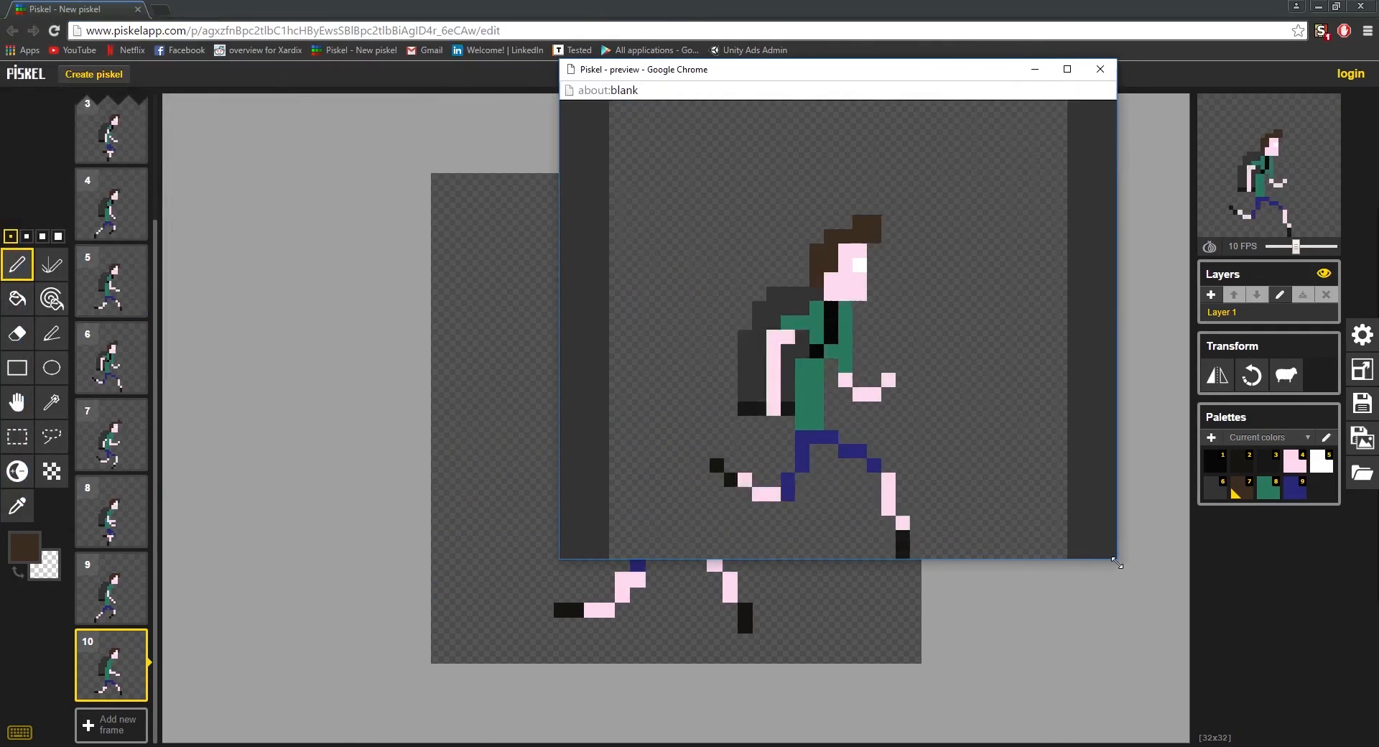
left_click_drag(1121, 564, 825, 369)
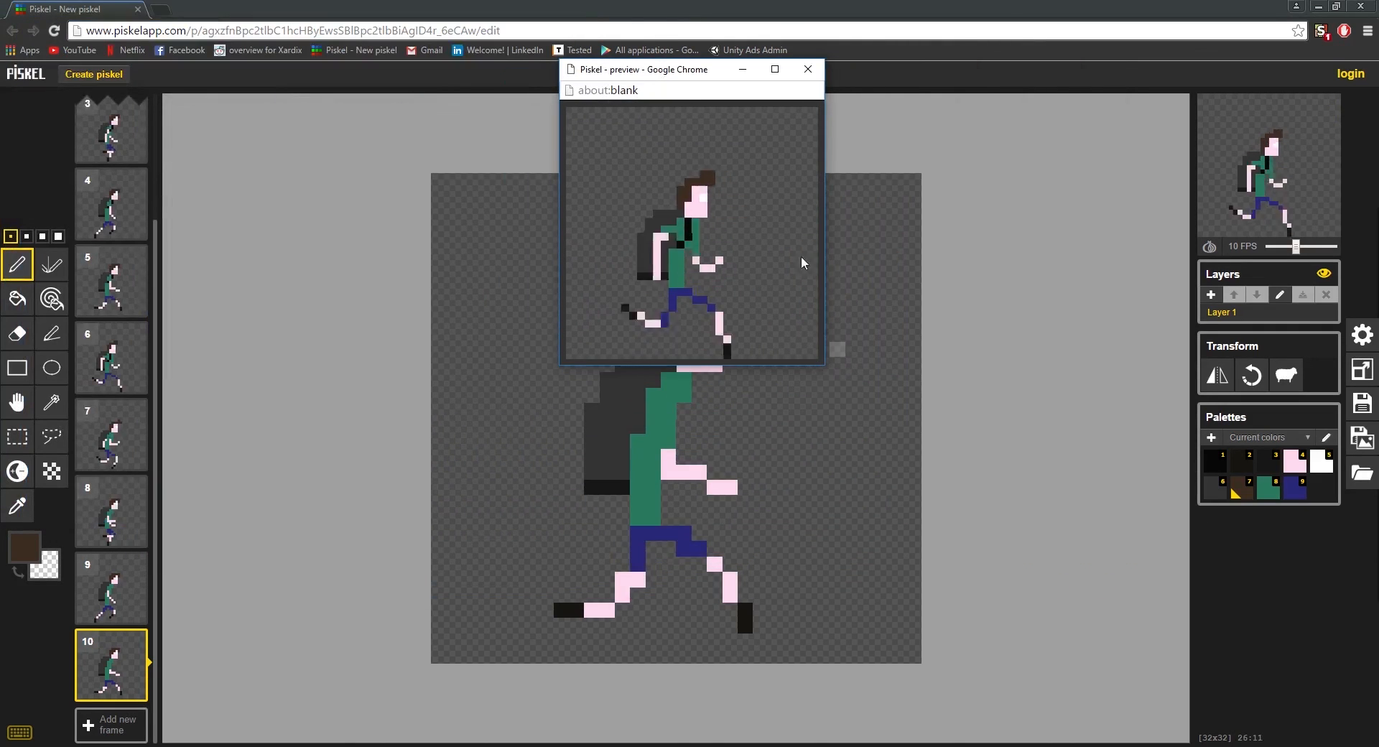
left_click(814, 71)
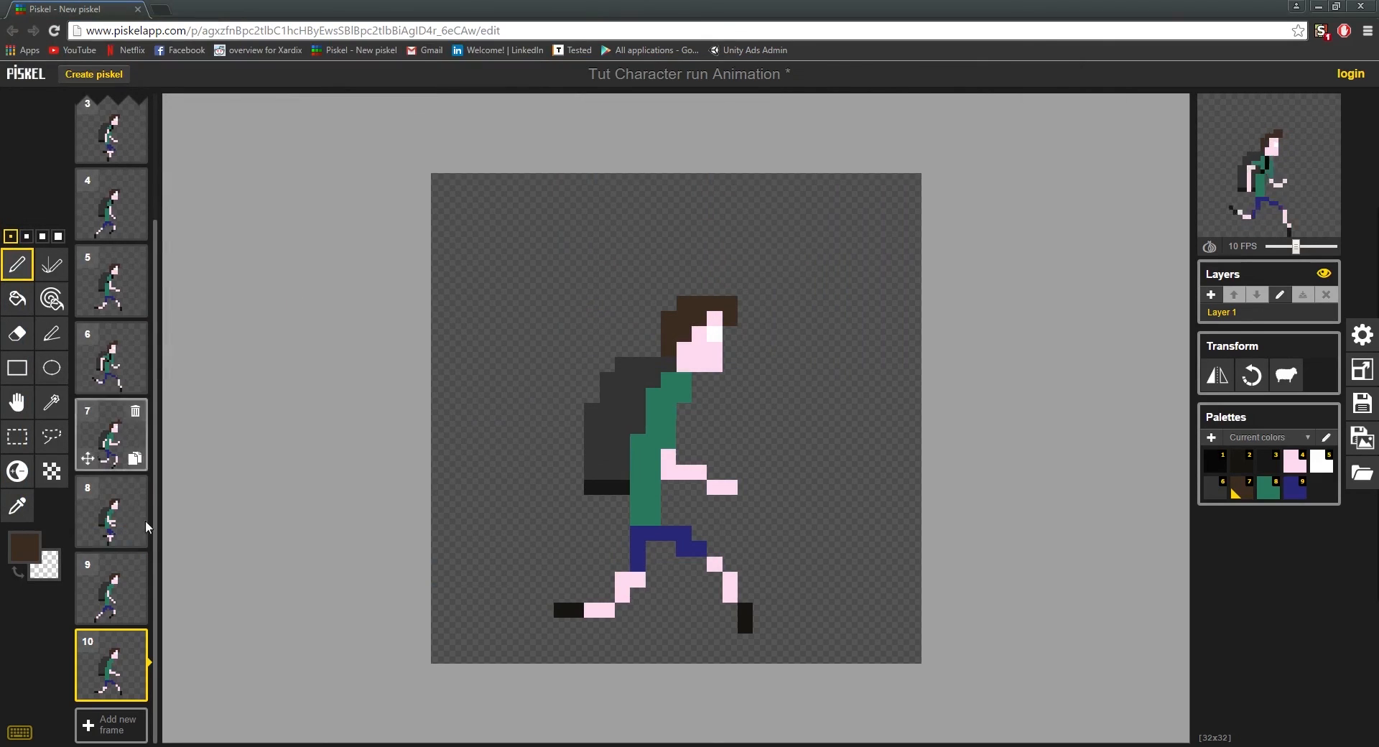
Compare frames 7, 1 and 2, and examine the animation at a very small size in a separate preview window
left_click(112, 442)
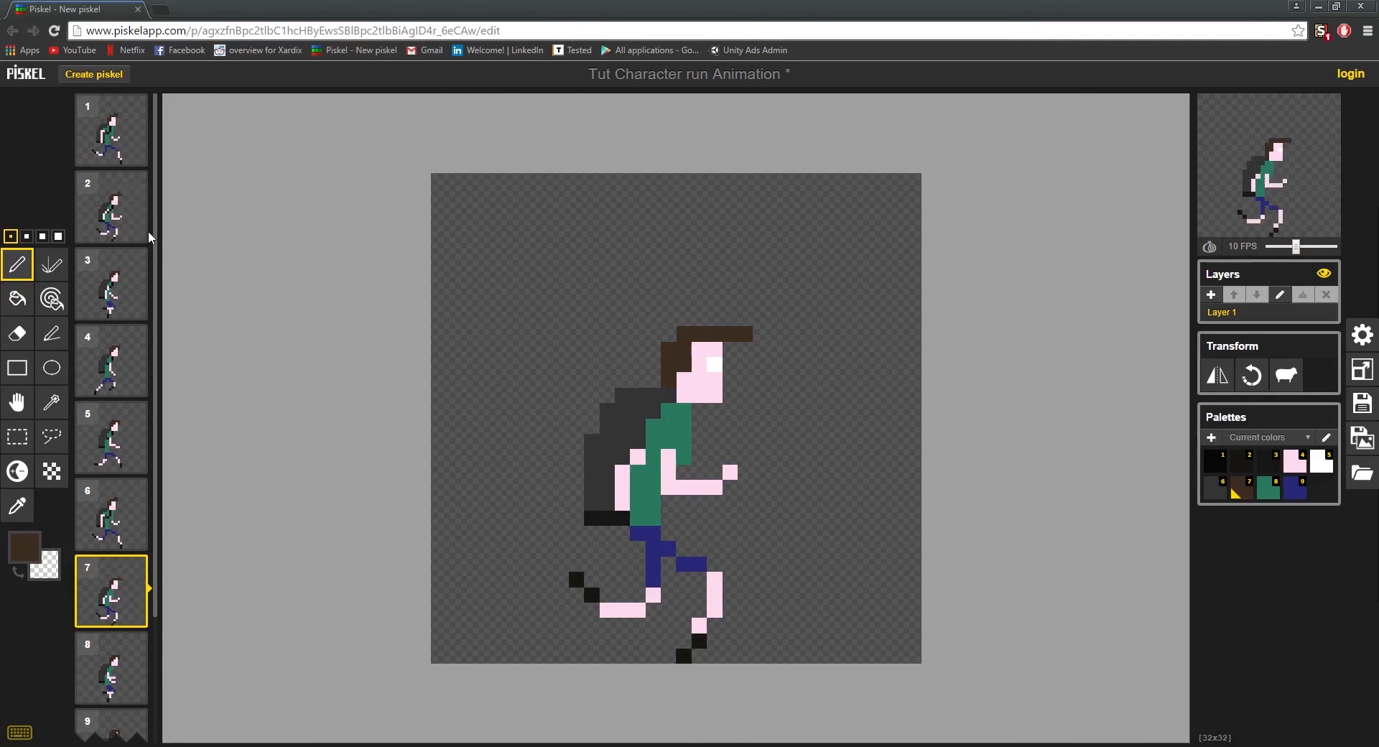
left_click(102, 142)
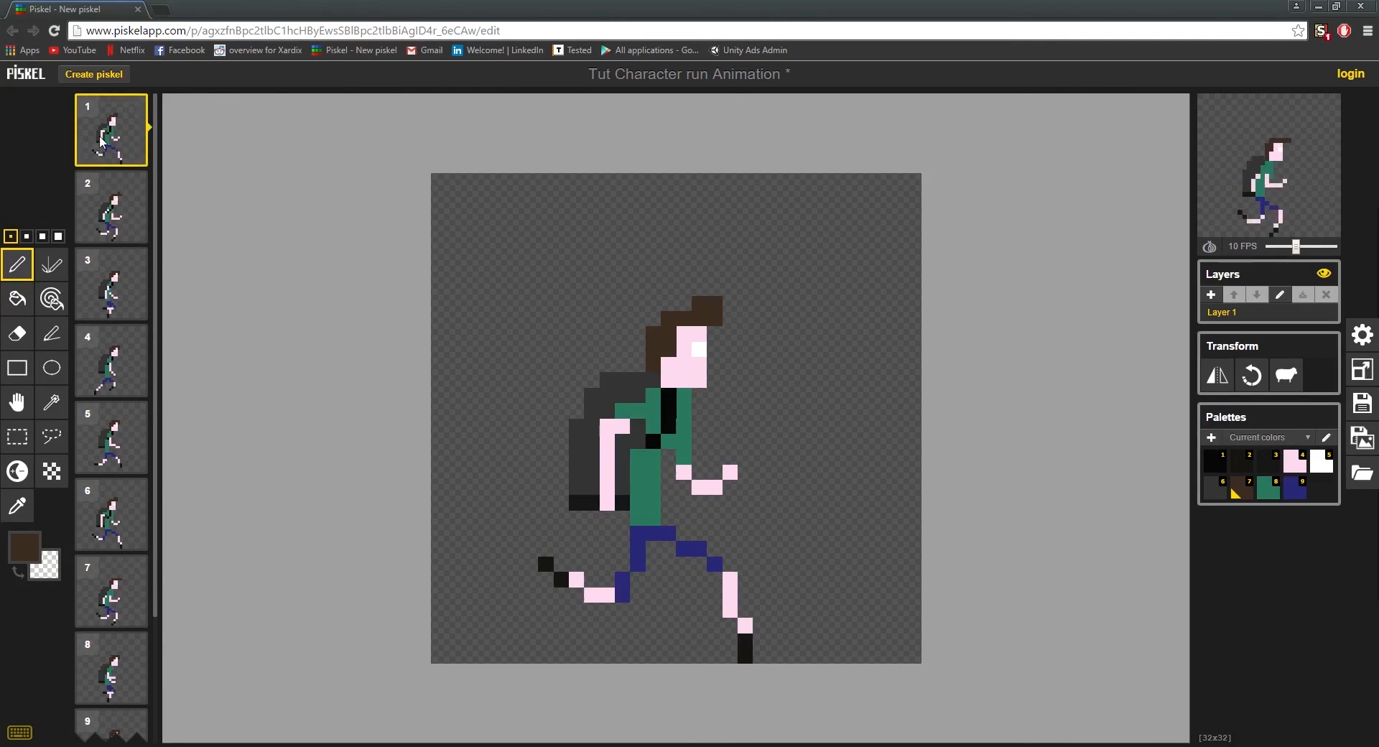
left_click(112, 208)
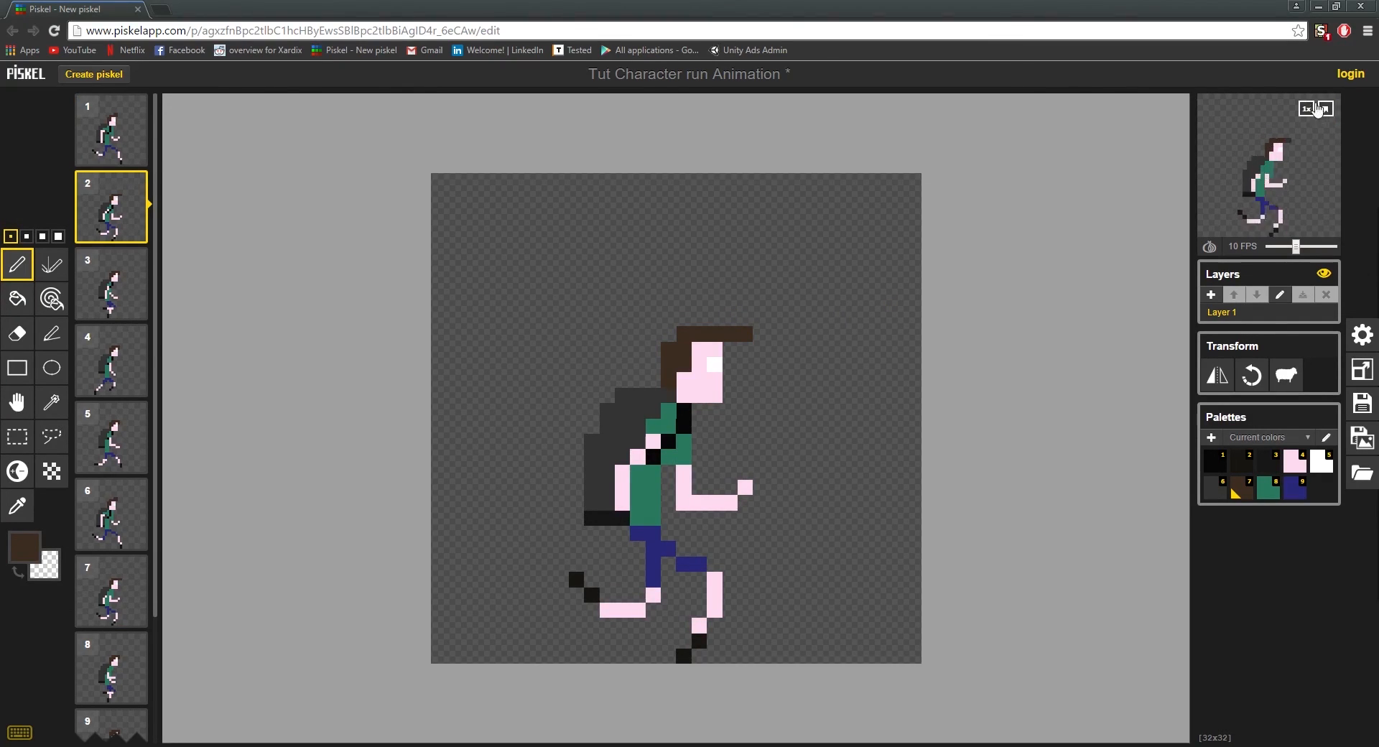
left_click(1326, 109)
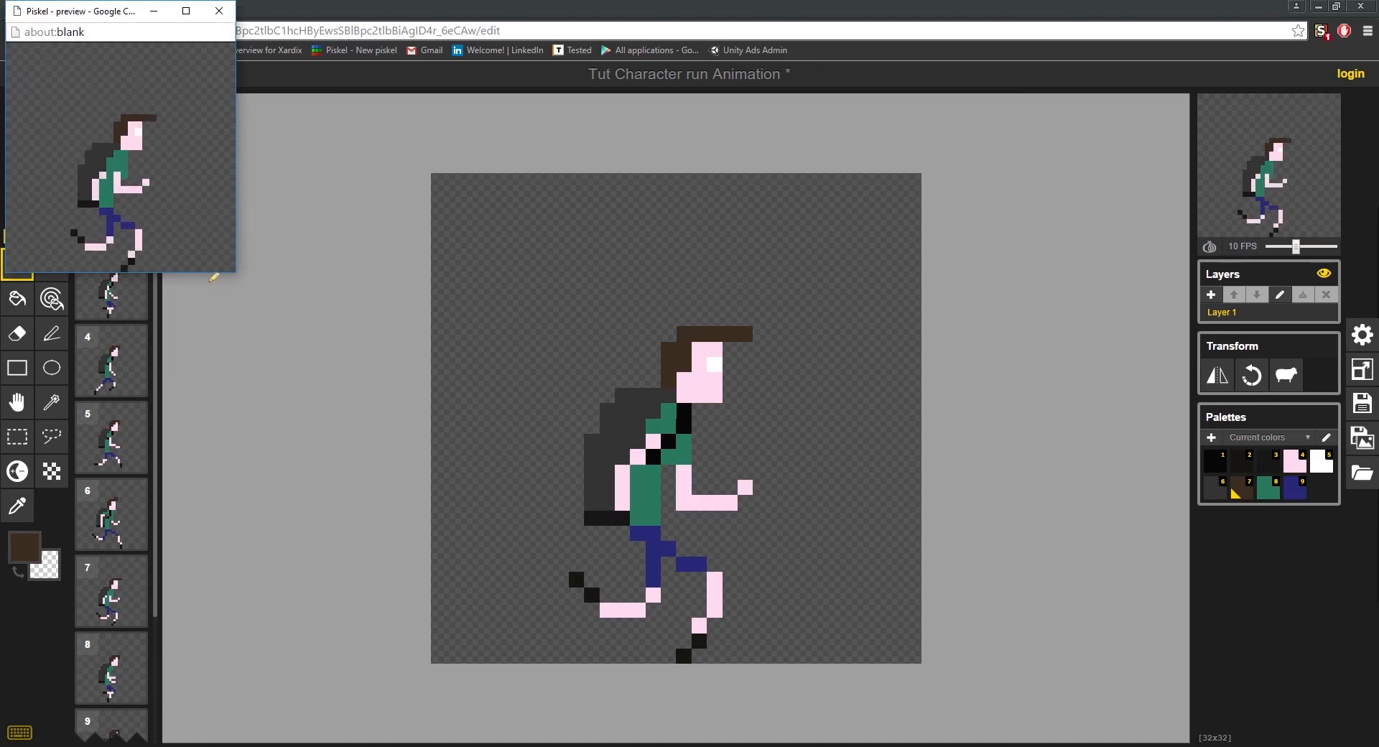
left_click_drag(230, 276, 115, 156)
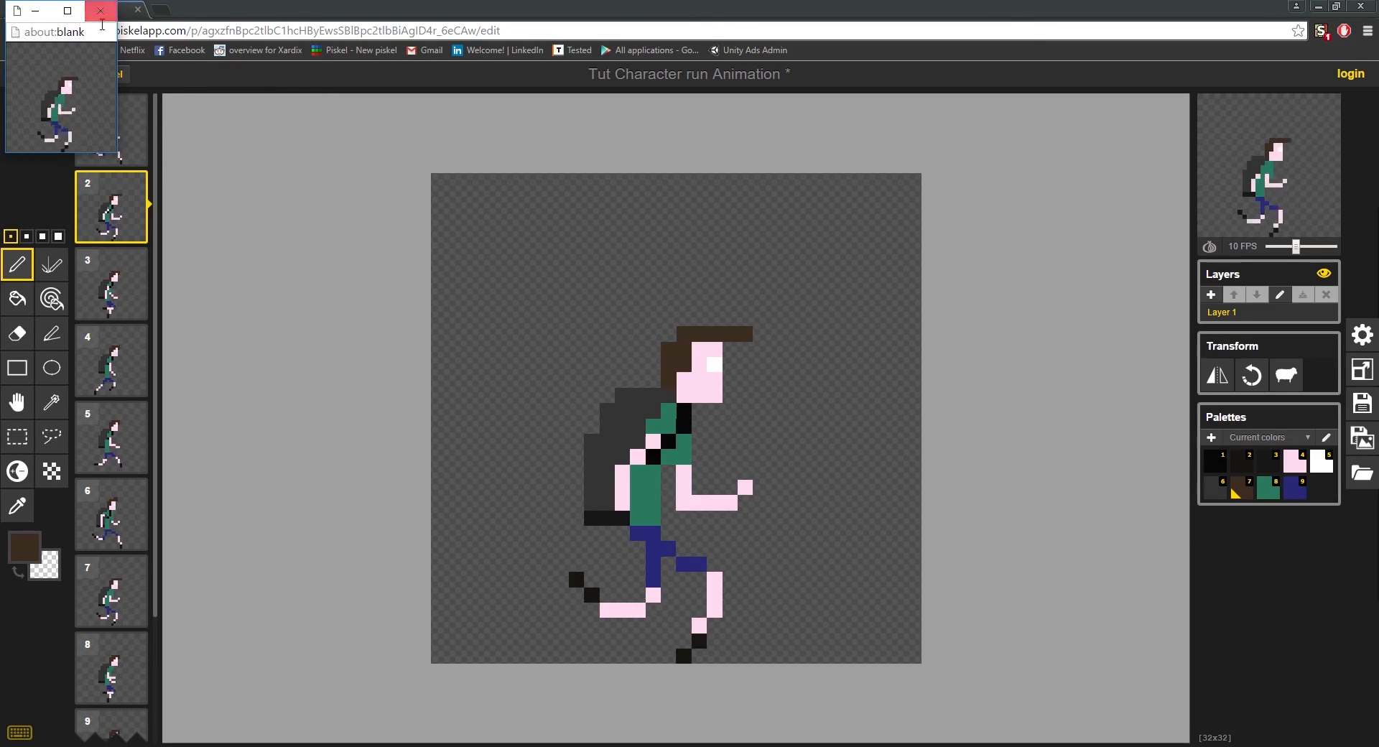
left_click(101, 10)
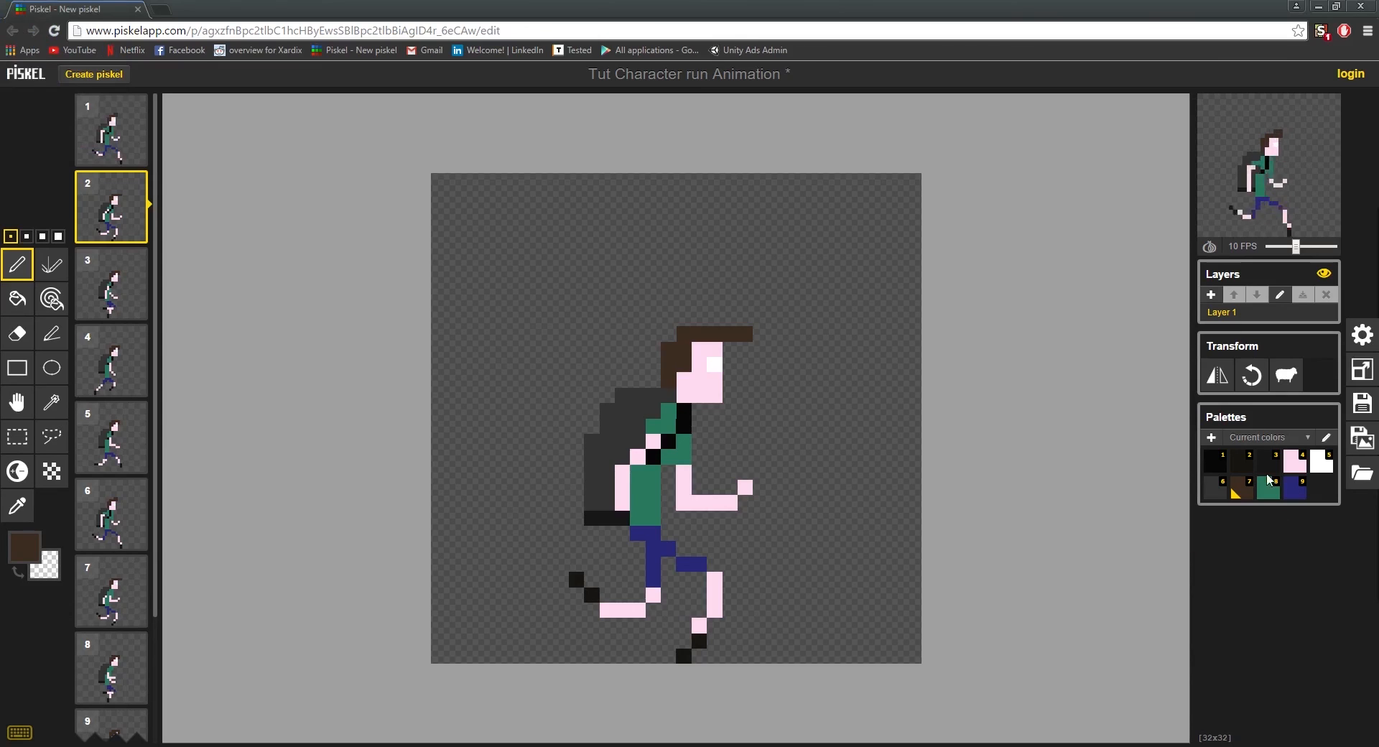
Replace the blue of the trousers with dark navy #14142d in all frames and check the other frames
left_click(24, 548)
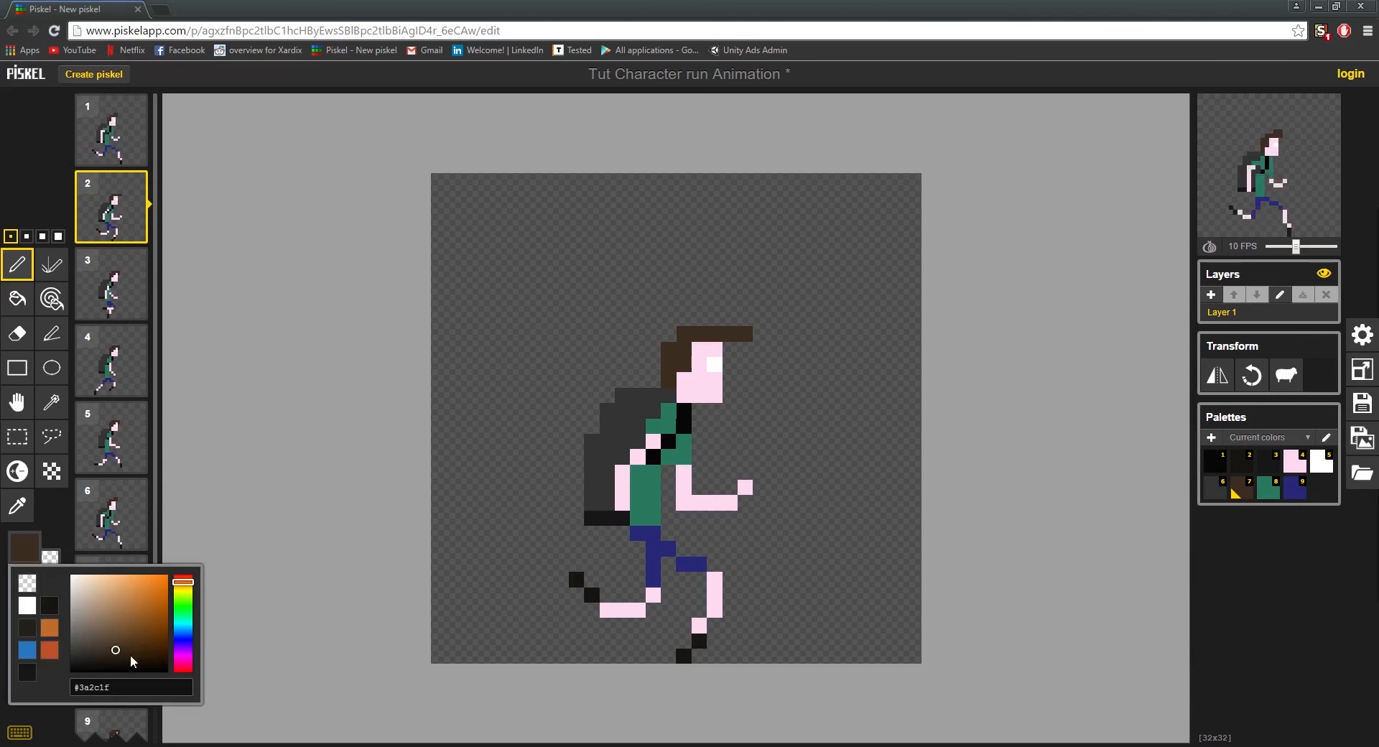
left_click(1296, 489)
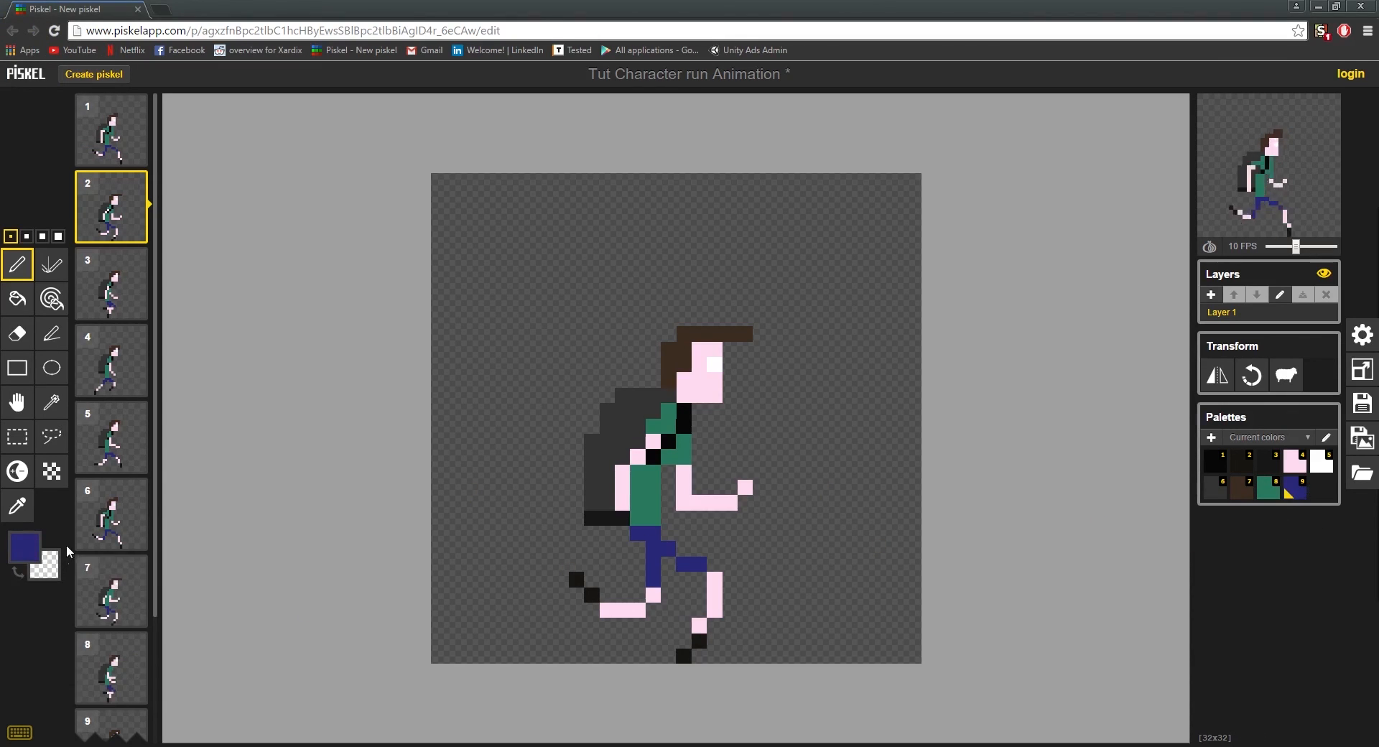
left_click(24, 549)
left_click(136, 655)
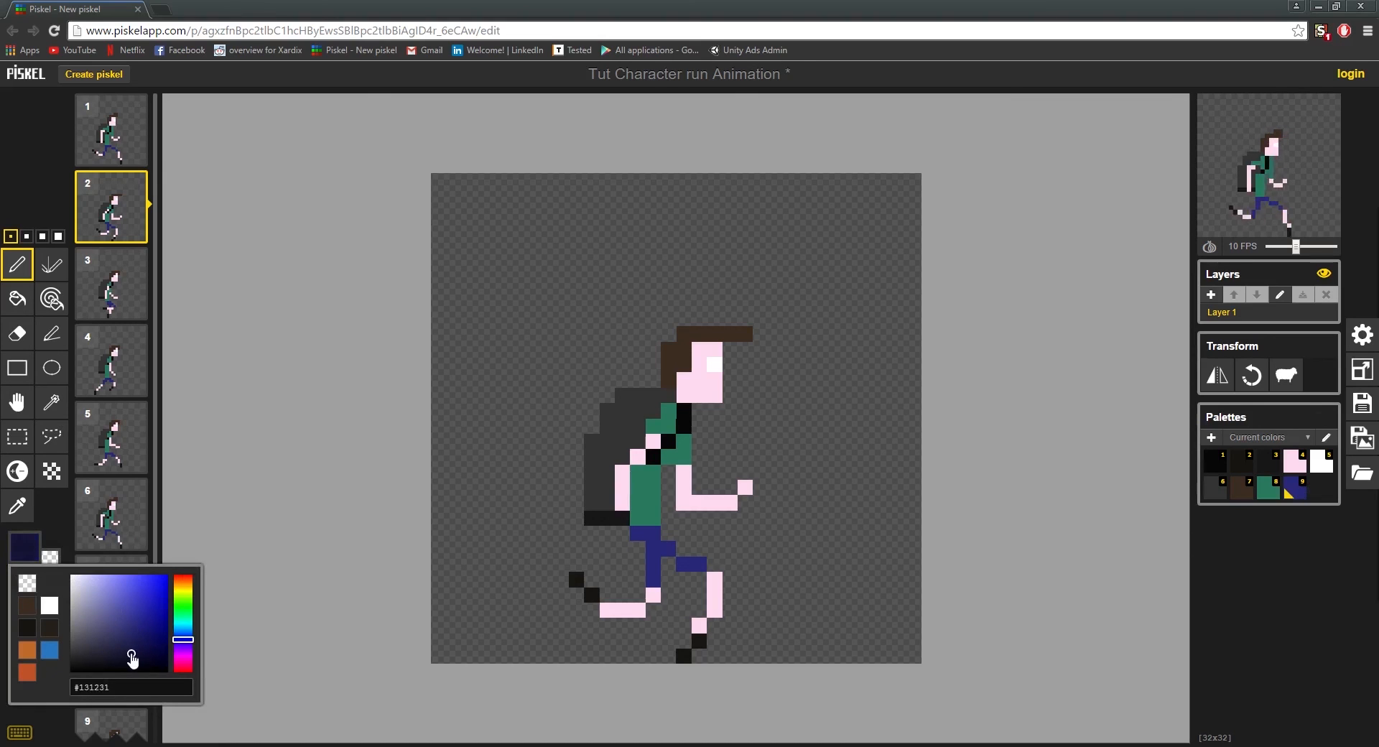
left_click_drag(114, 661, 111, 662)
left_click(17, 298)
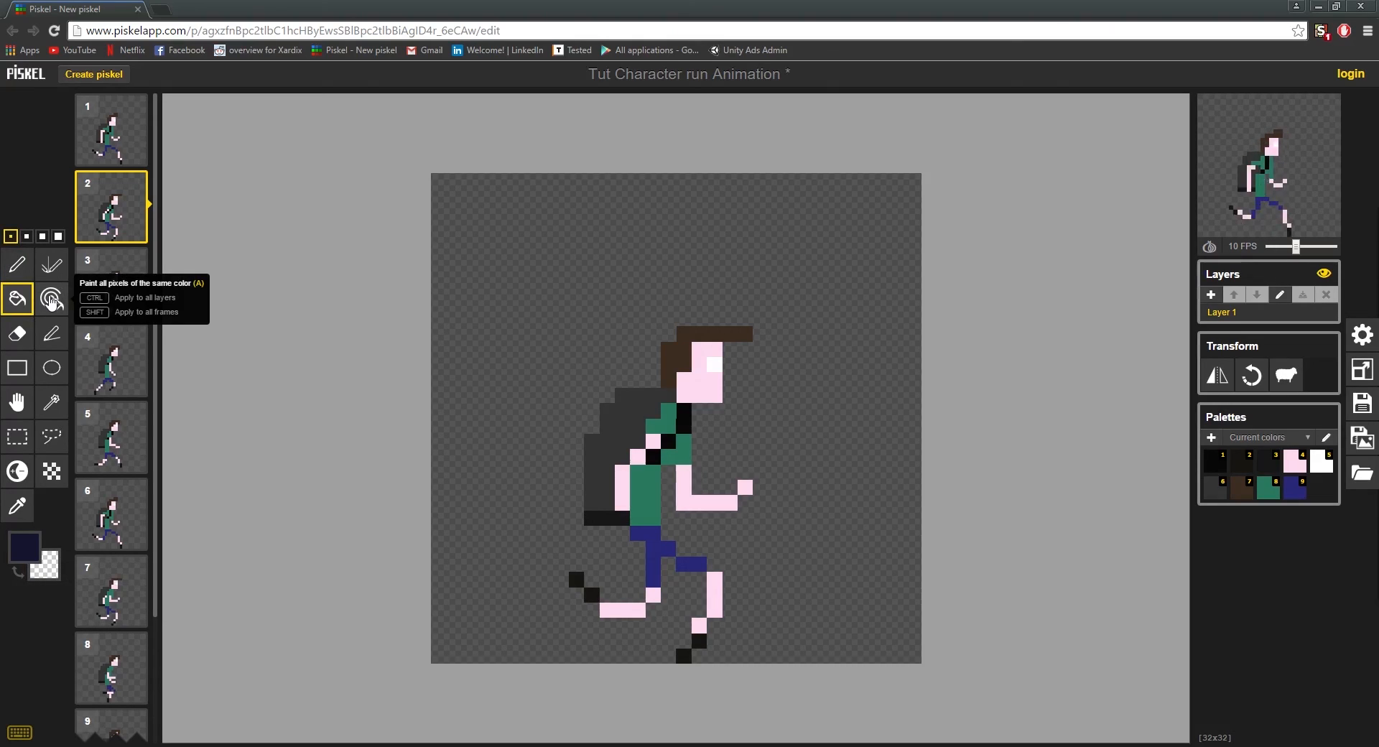
left_click(51, 300)
left_click(659, 541)
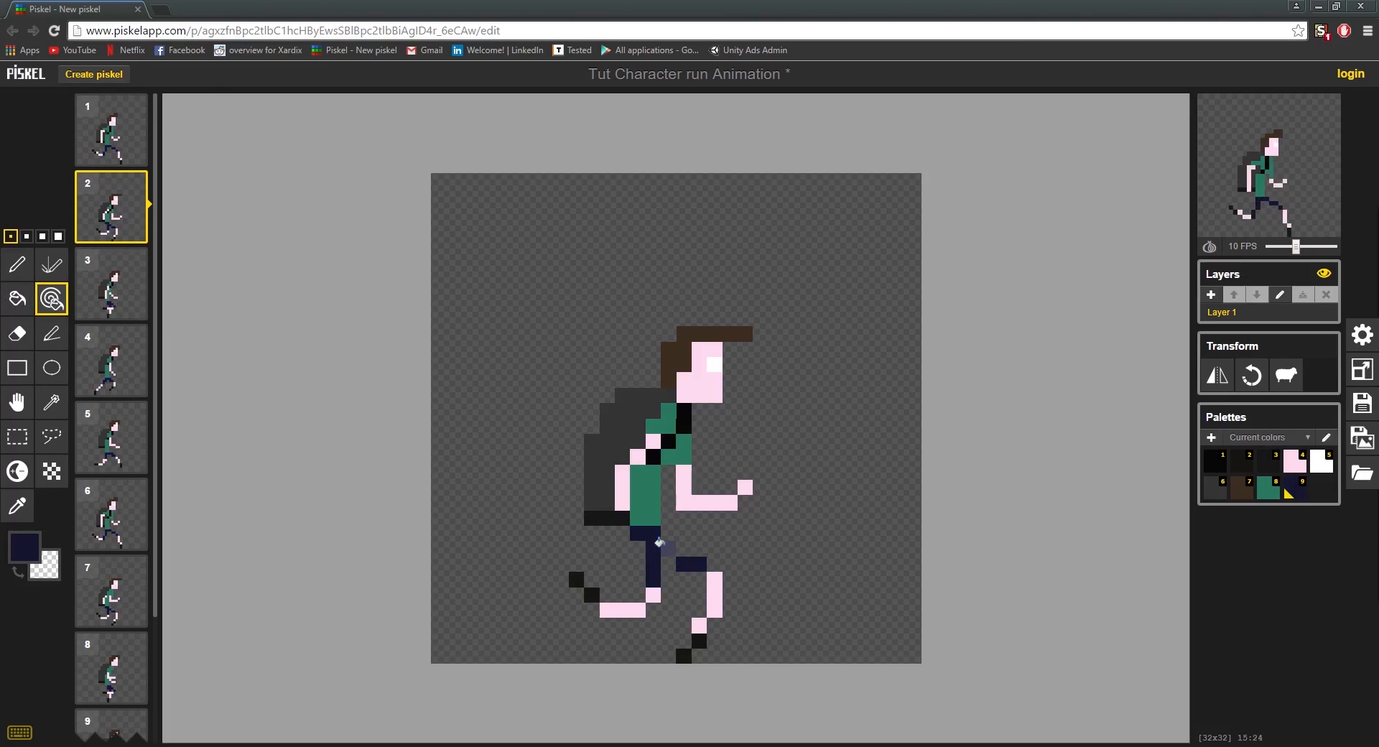
scroll(104, 377, "down", 2)
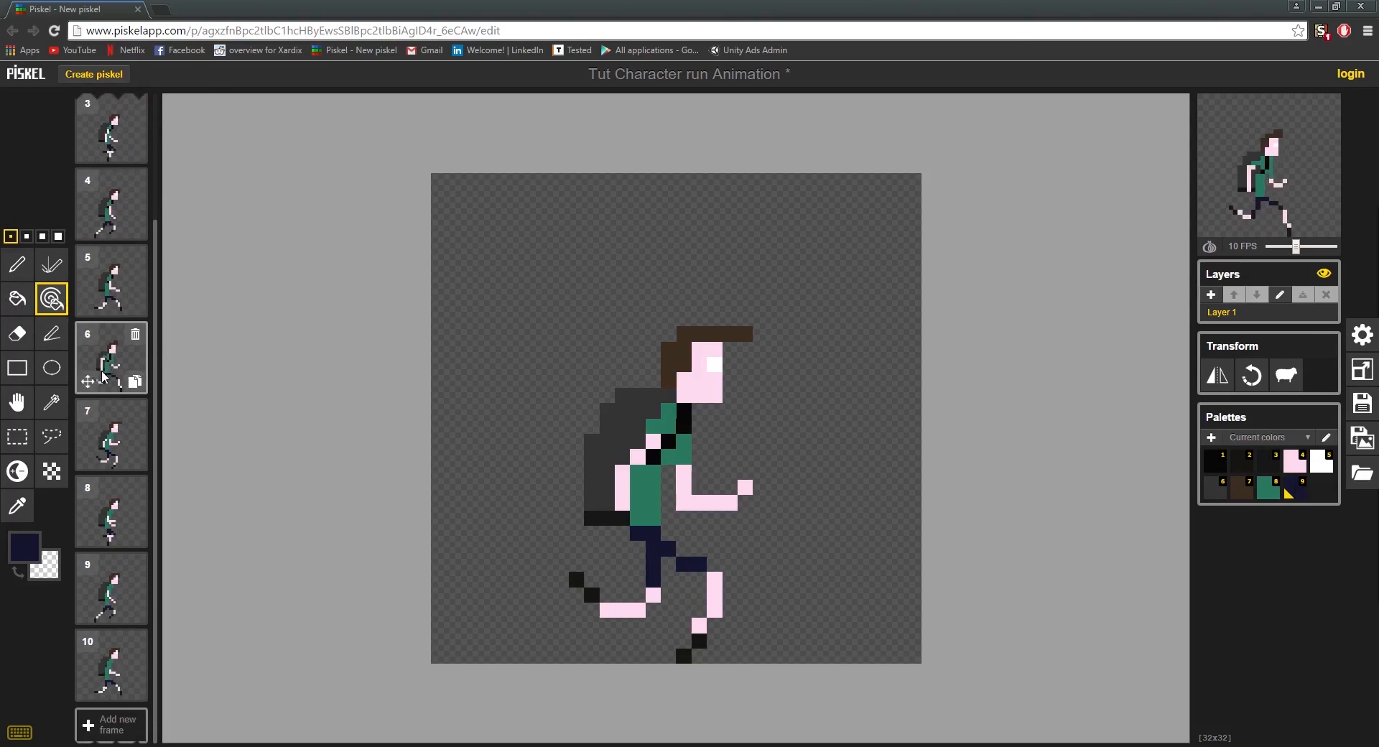
scroll(104, 377, "up", 2)
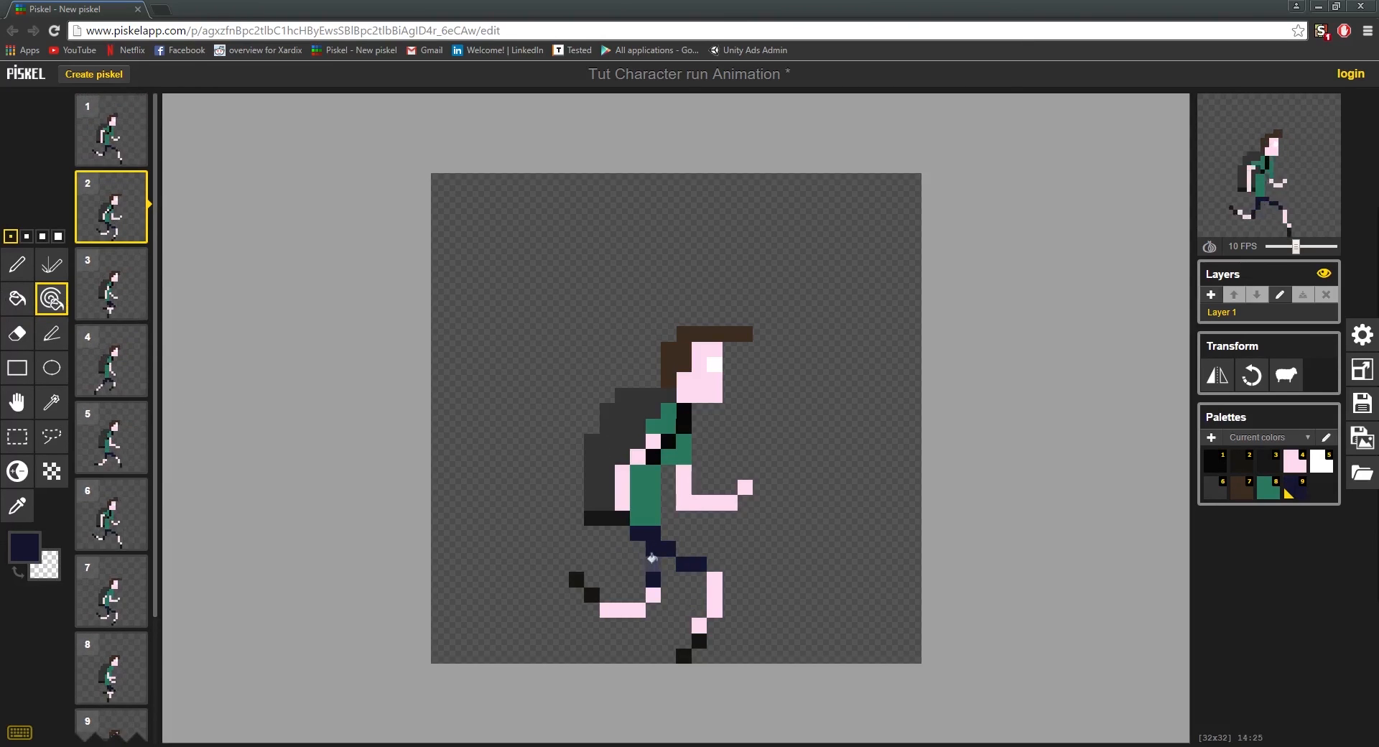
Darken the navy colour slightly further and recolour the trousers with it in all frames
left_click(24, 547)
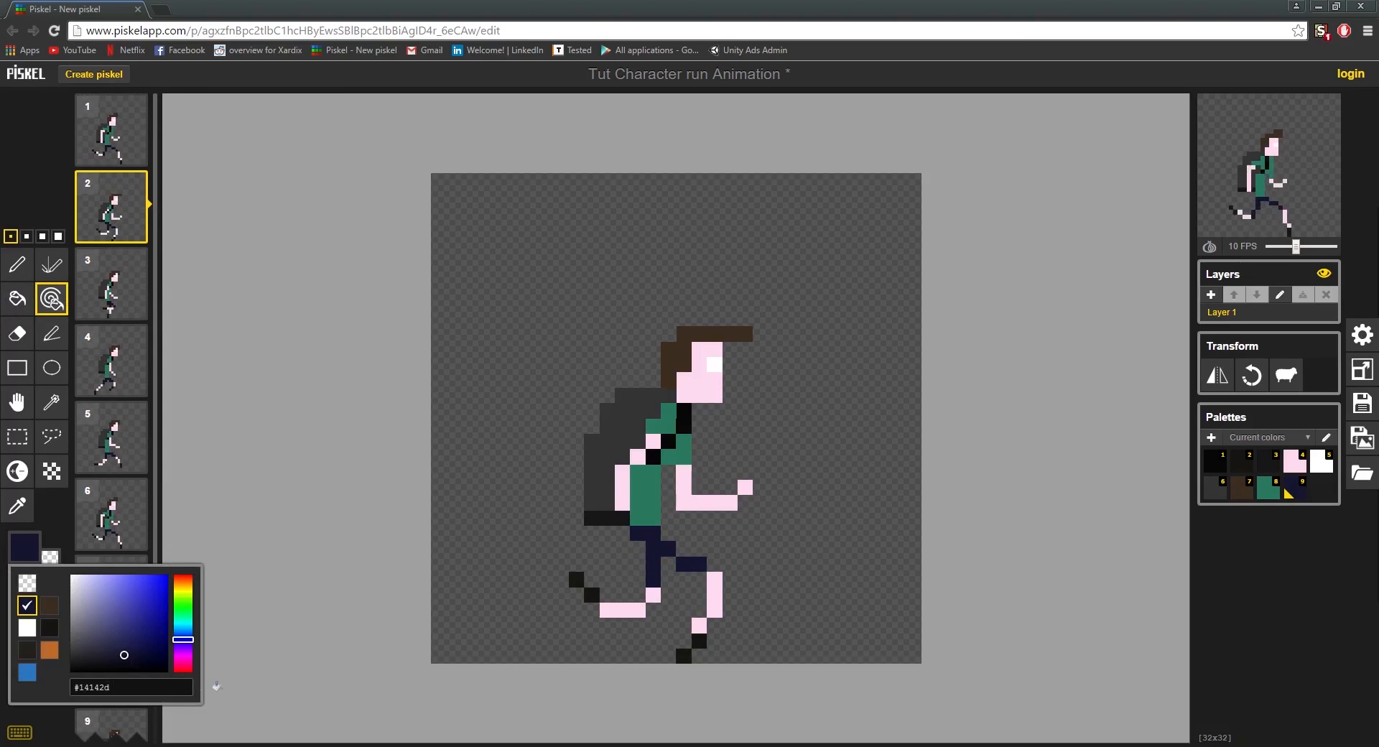
left_click(120, 664)
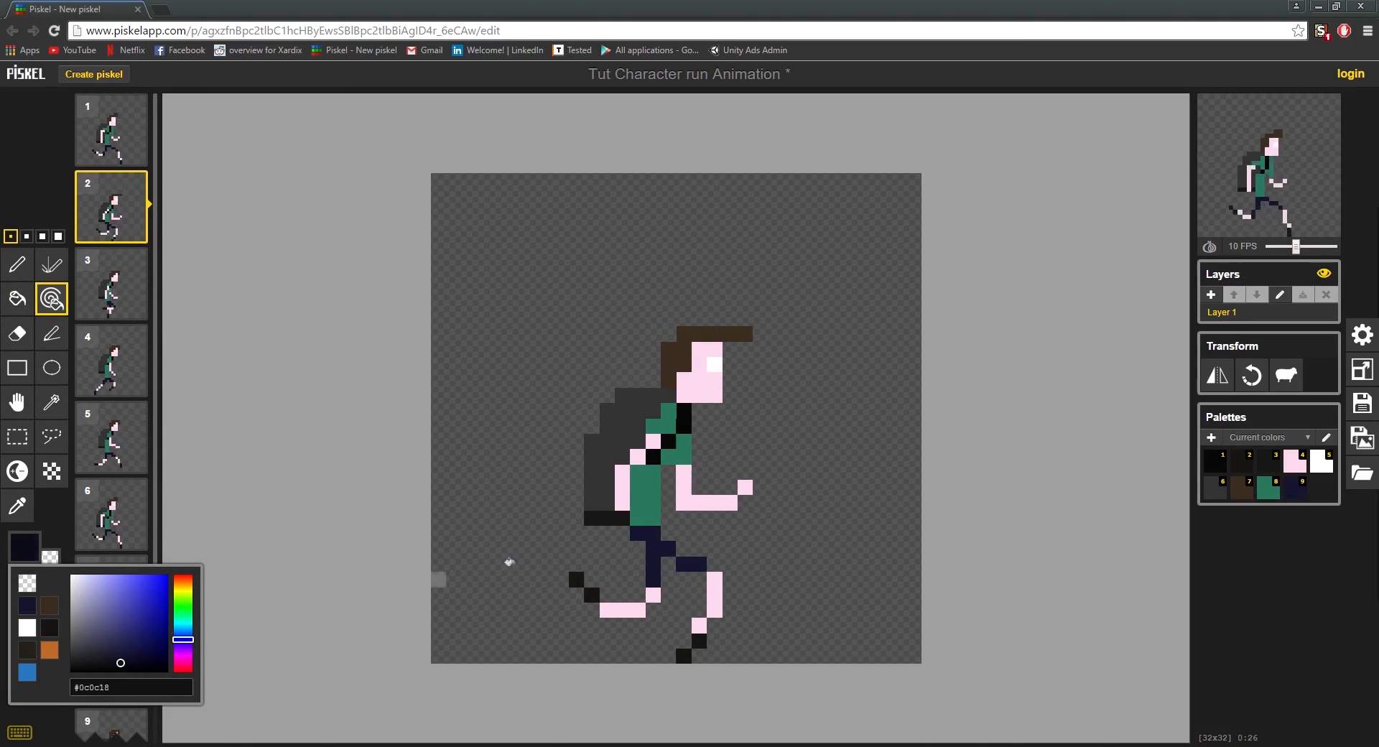
left_click(122, 661)
left_click(653, 565)
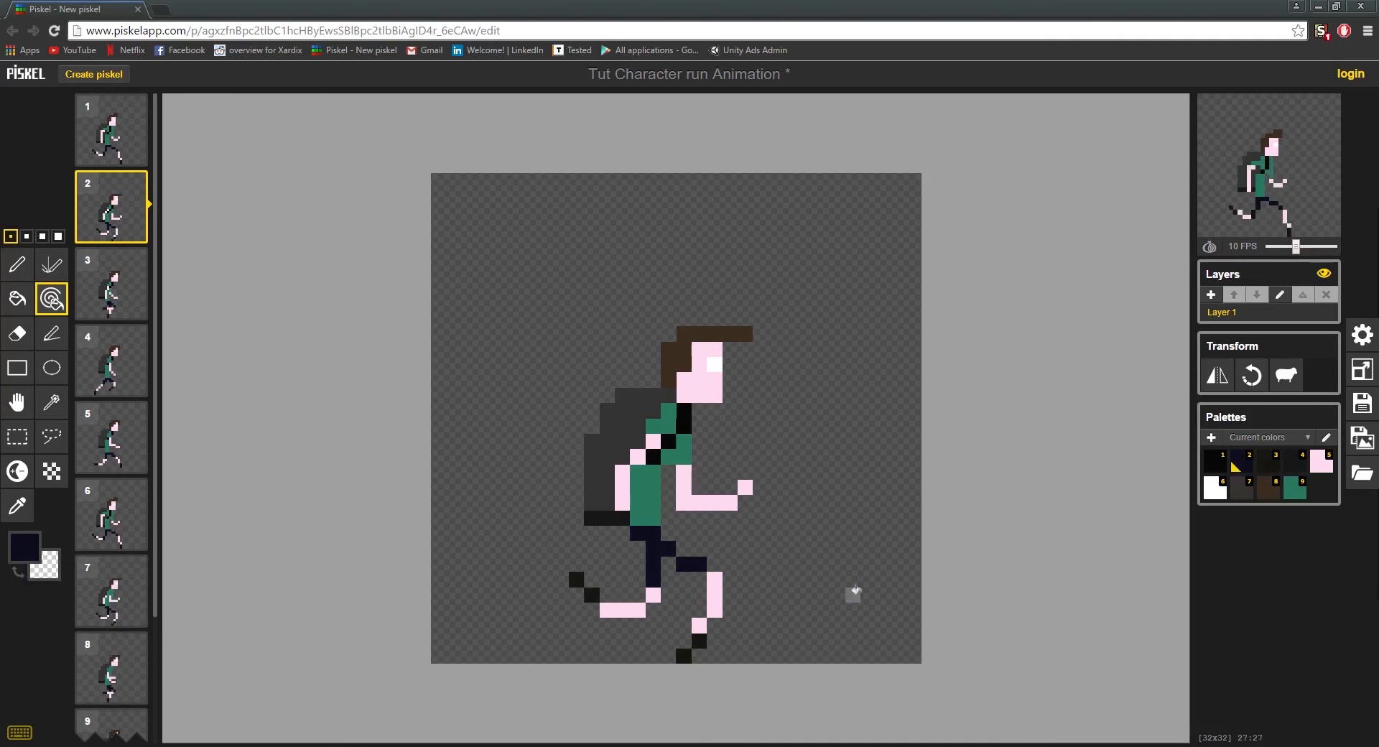
Change the sprite title to "Tut Character run Animation_v1" and save it offline as a .piskel file
scroll(854, 593, "down", 2)
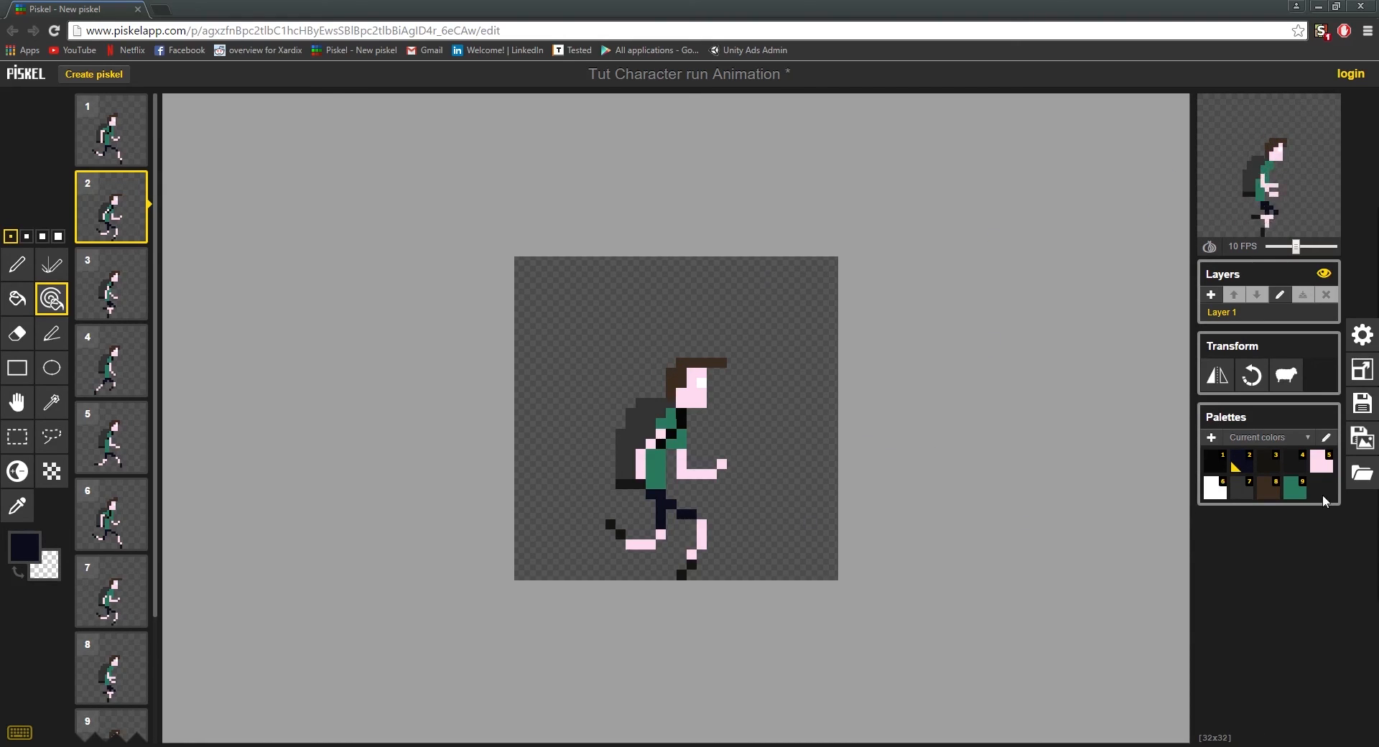
left_click(1363, 403)
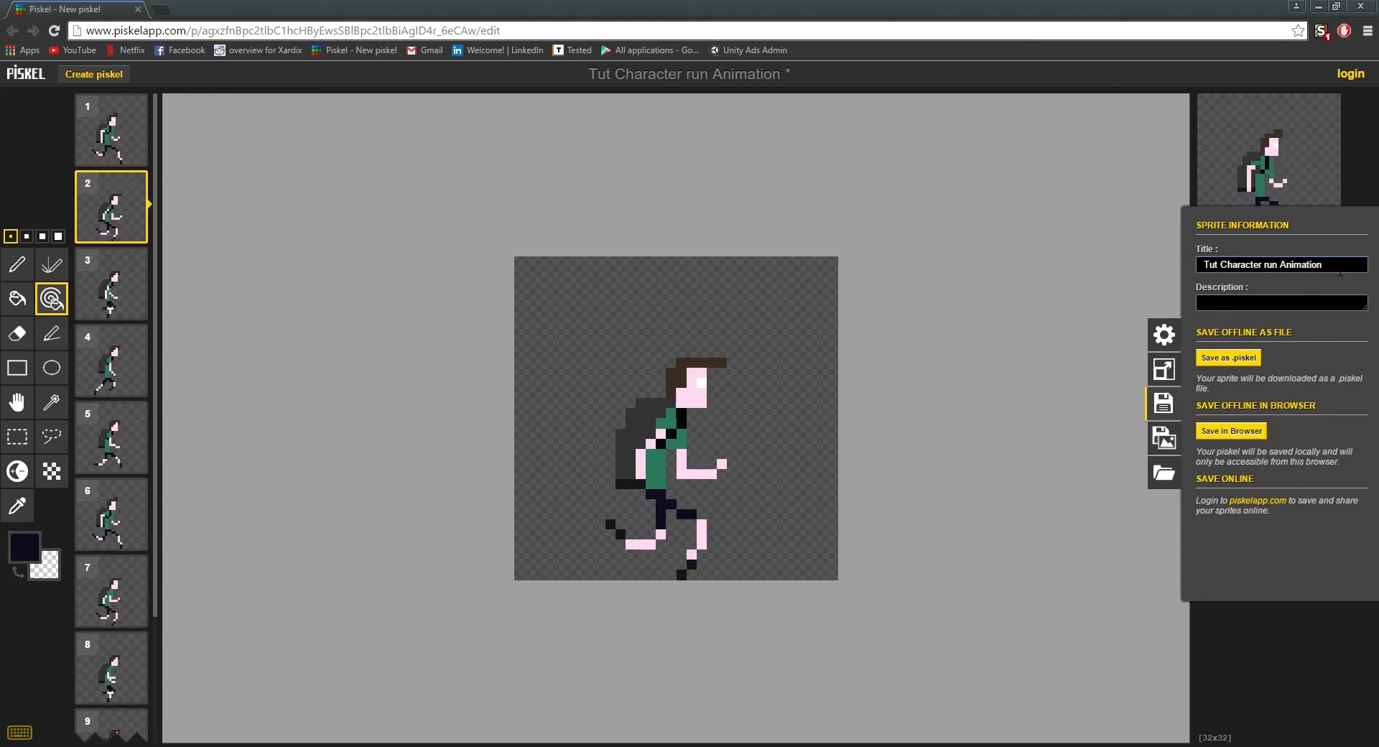
left_click(1341, 272)
type("_v1")
left_click(1229, 358)
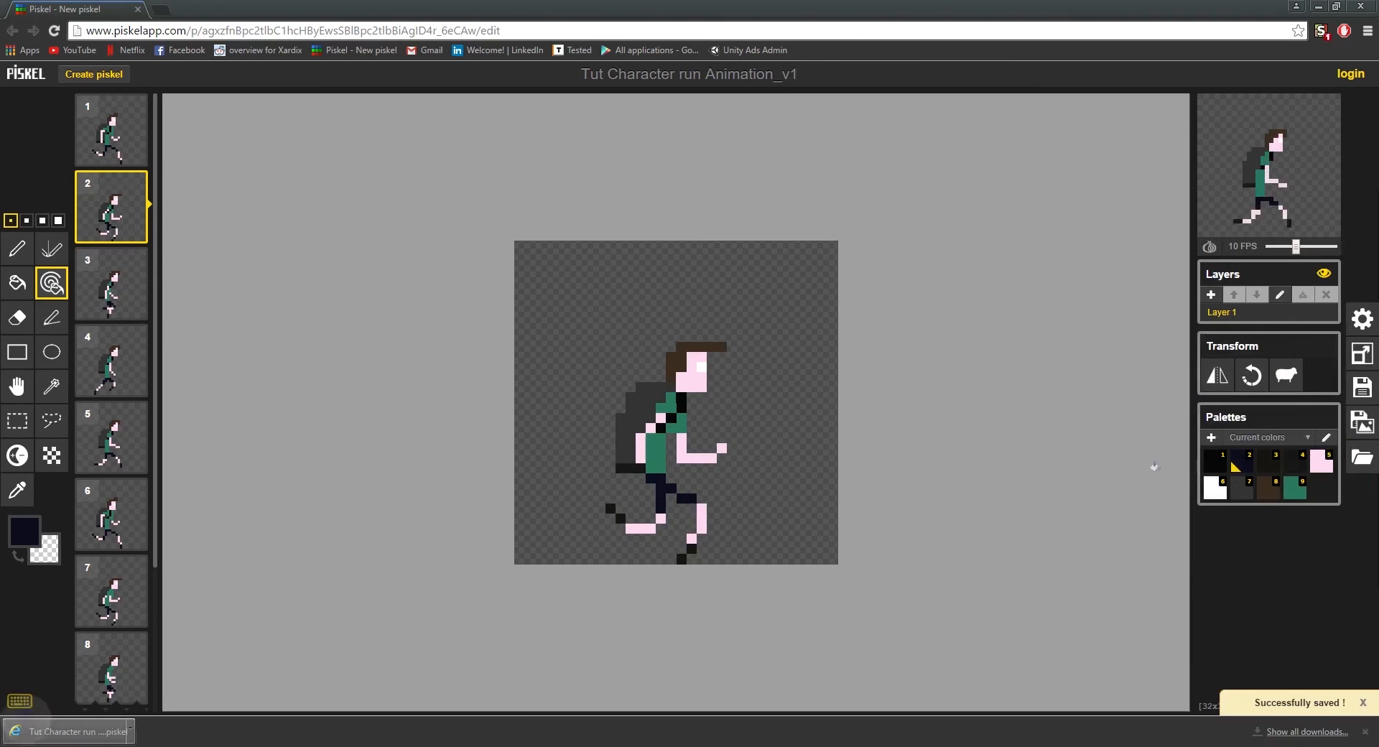
Export all frames as a PNG spritesheet at 1x scale
left_click(1363, 421)
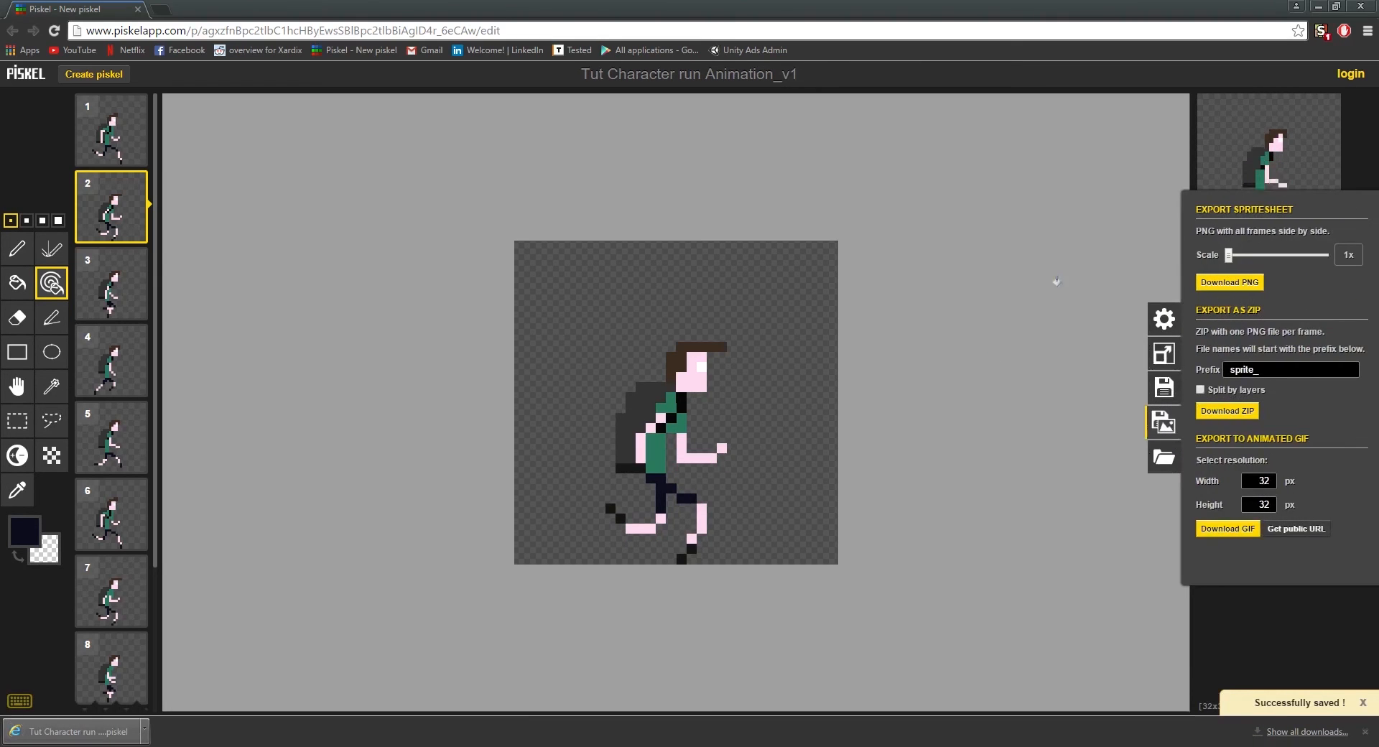
left_click(1233, 284)
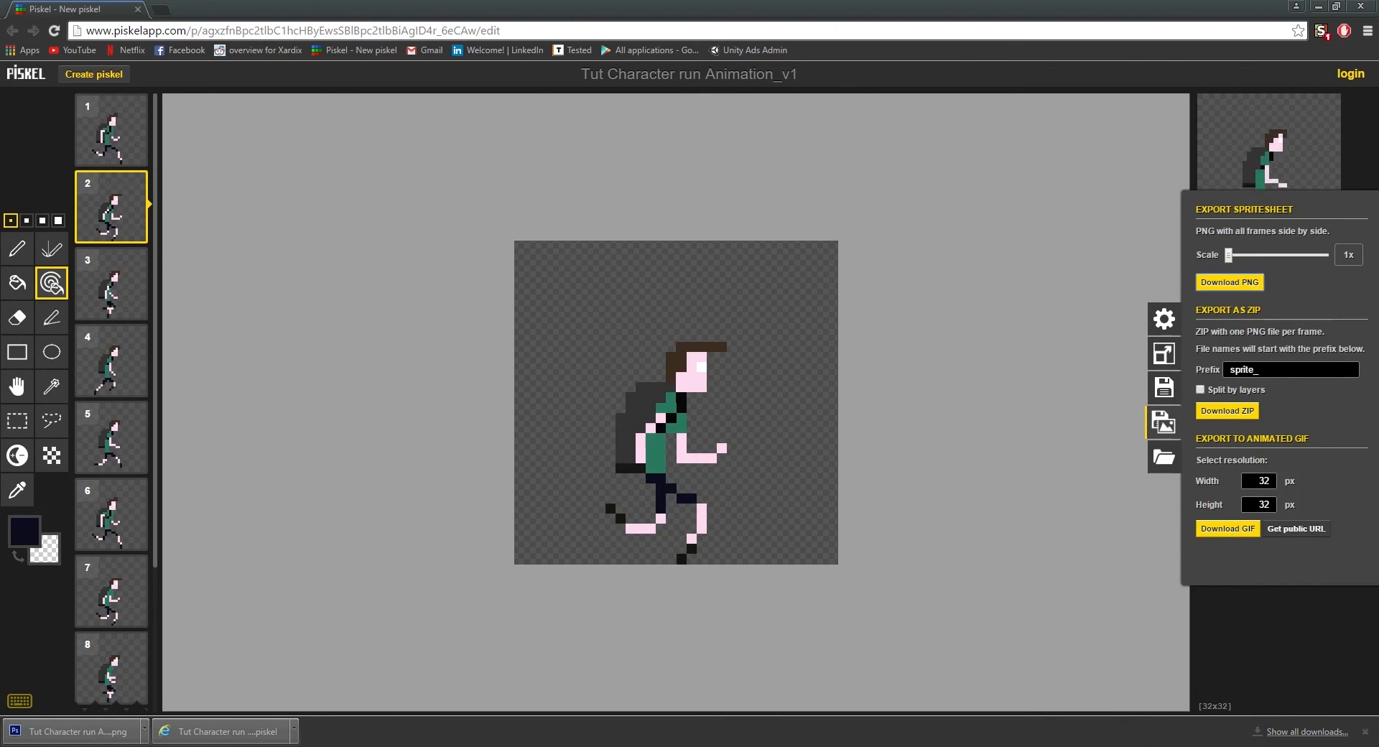
Import the exported spritesheet PNG into the Textures folder of the Unity project and select the imported texture
left_click_drag(881, 14, 978, 22)
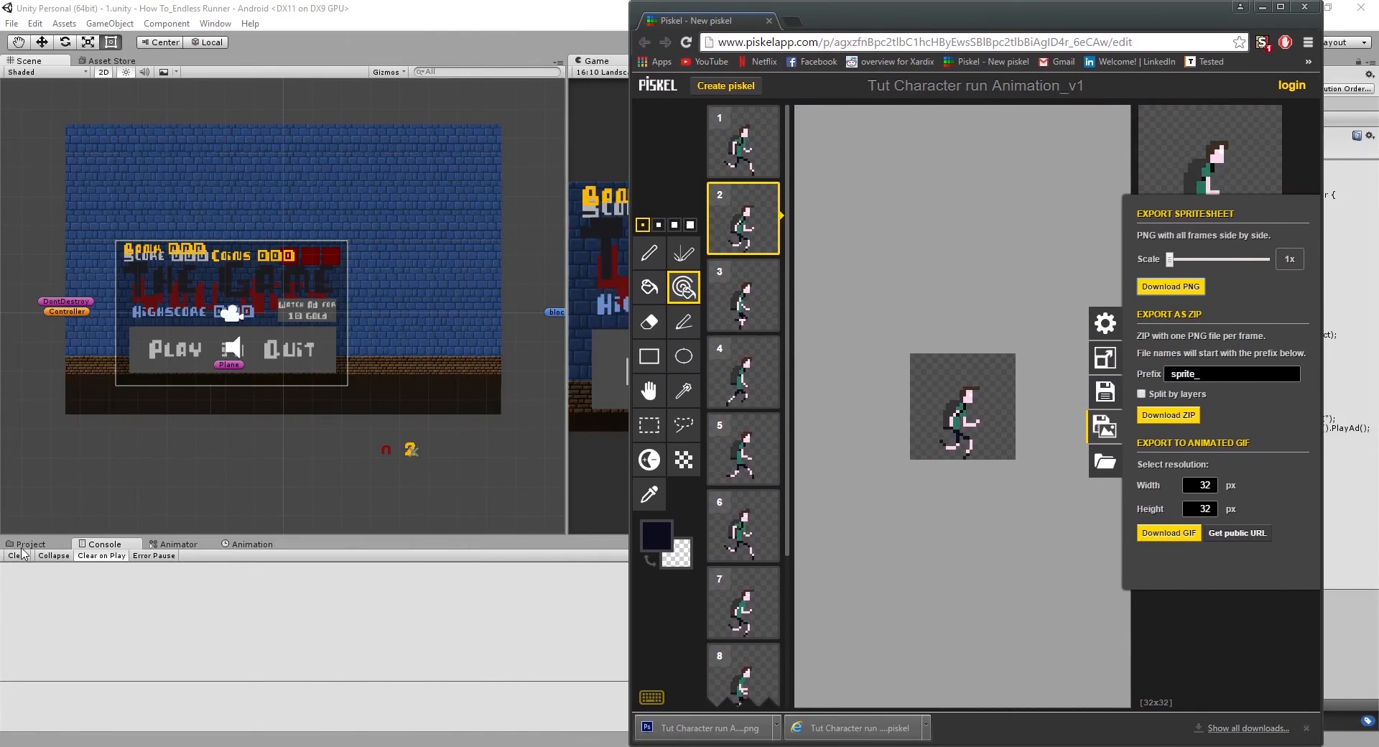
left_click(30, 546)
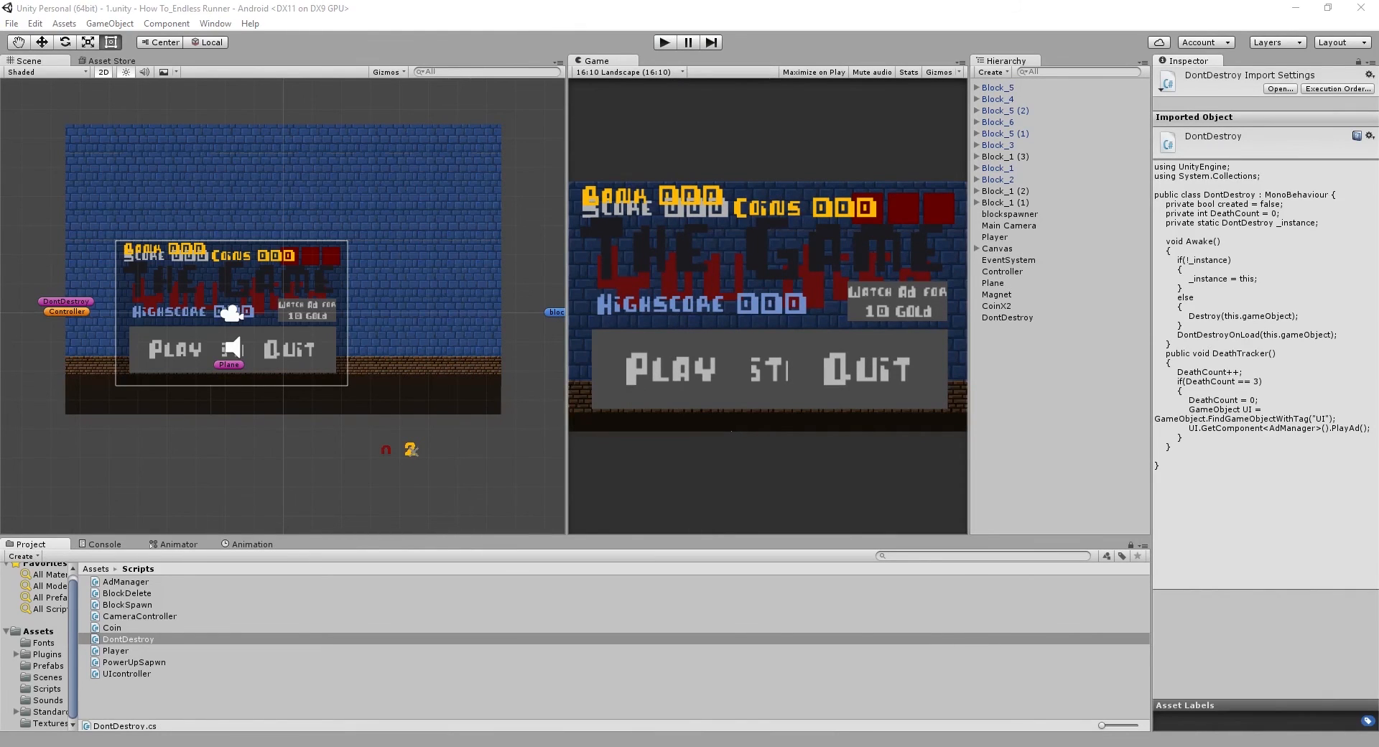
key("alt+Tab")
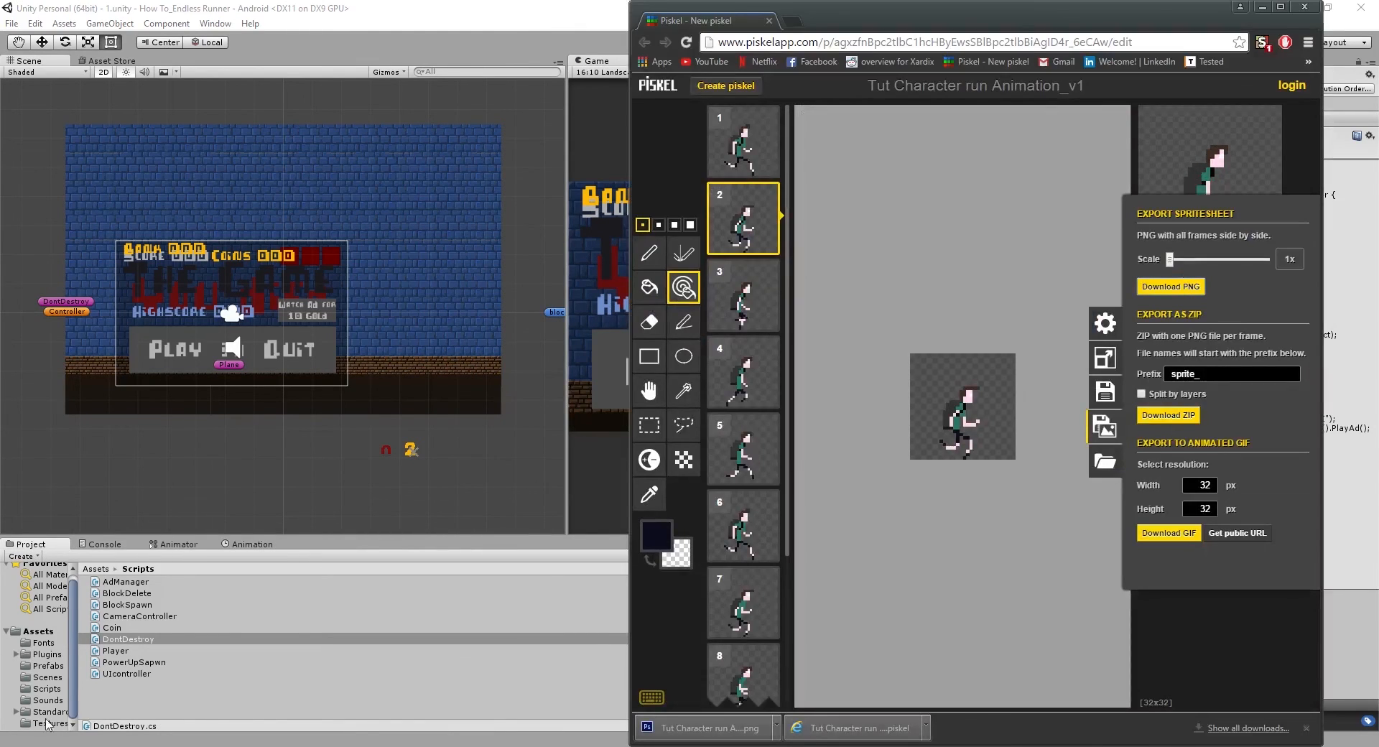
left_click_drag(681, 740, 51, 725)
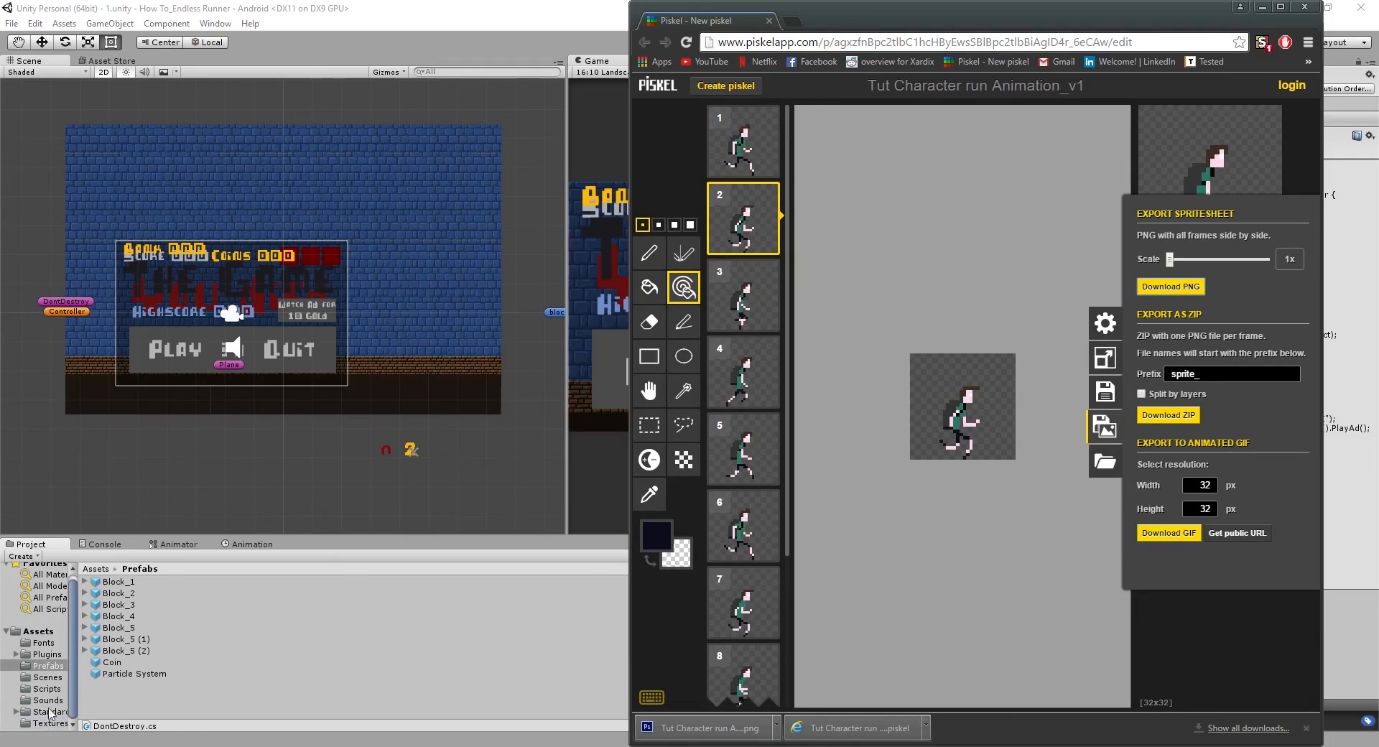
left_click(51, 724)
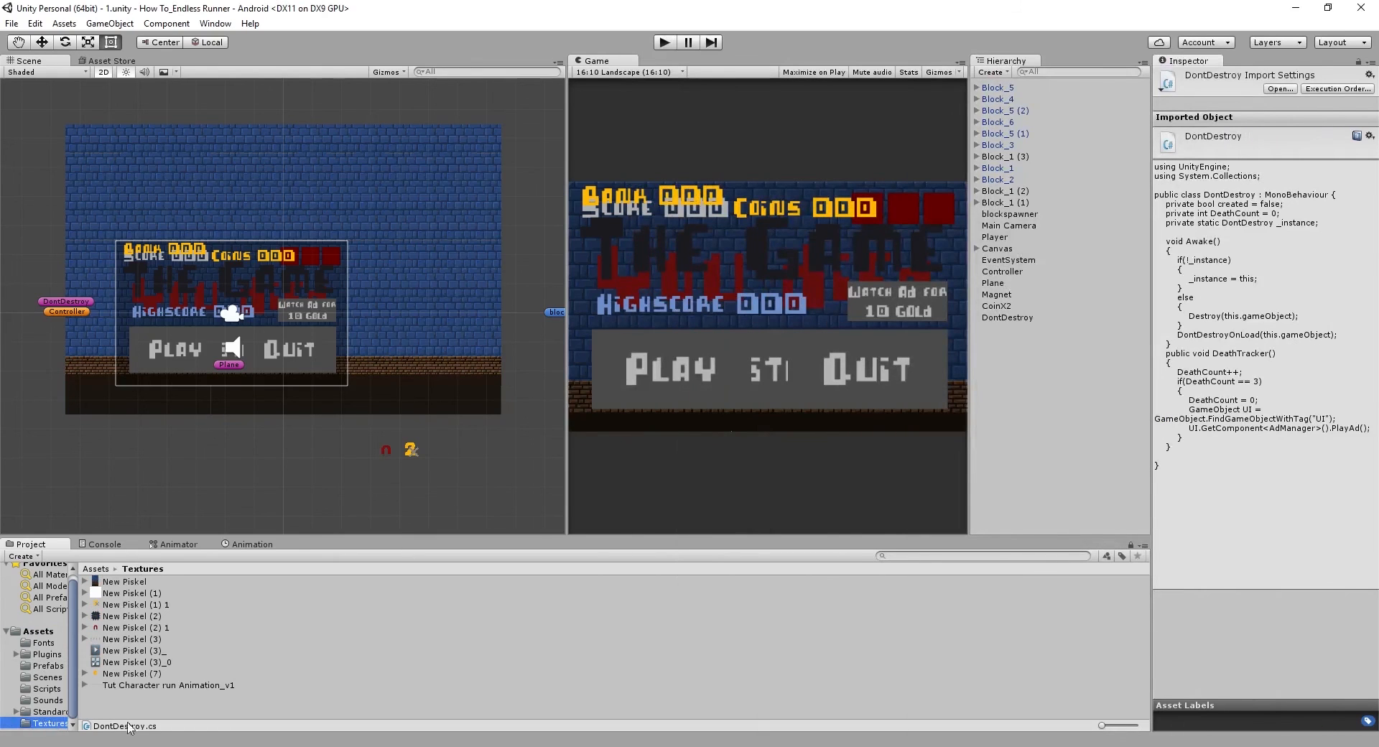
left_click(167, 685)
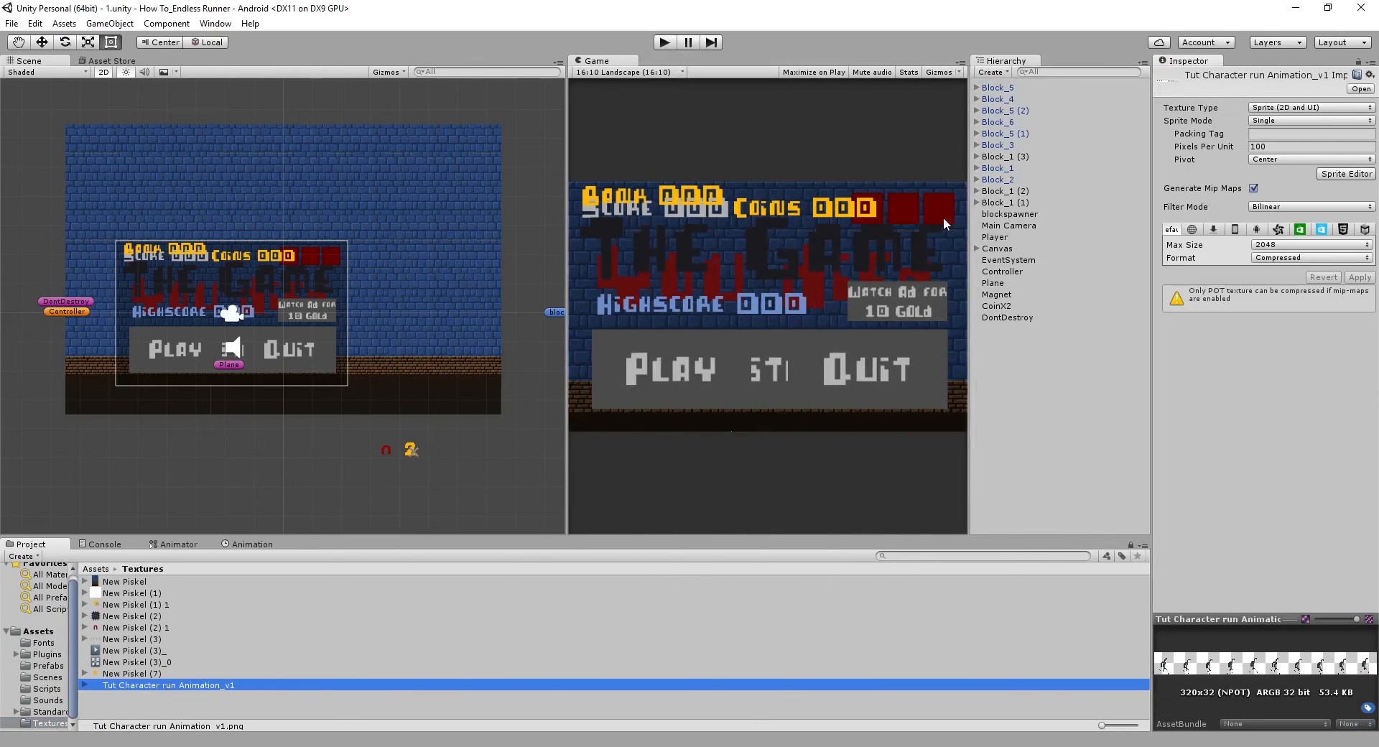
Check New Piskel (2) 1's pixels per unit, then set the run spritesheet to 240 with Point (no filter) filtering and apply
left_click(133, 627)
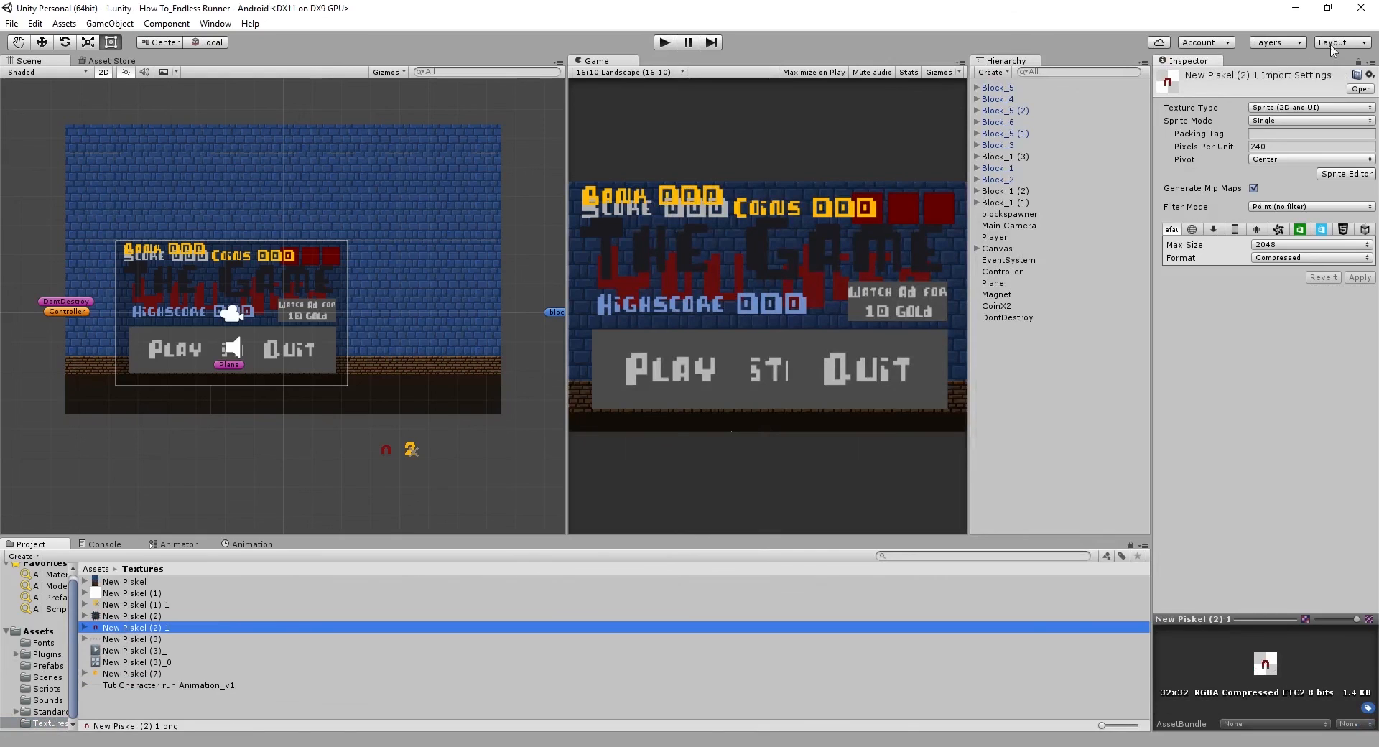
left_click(1273, 147)
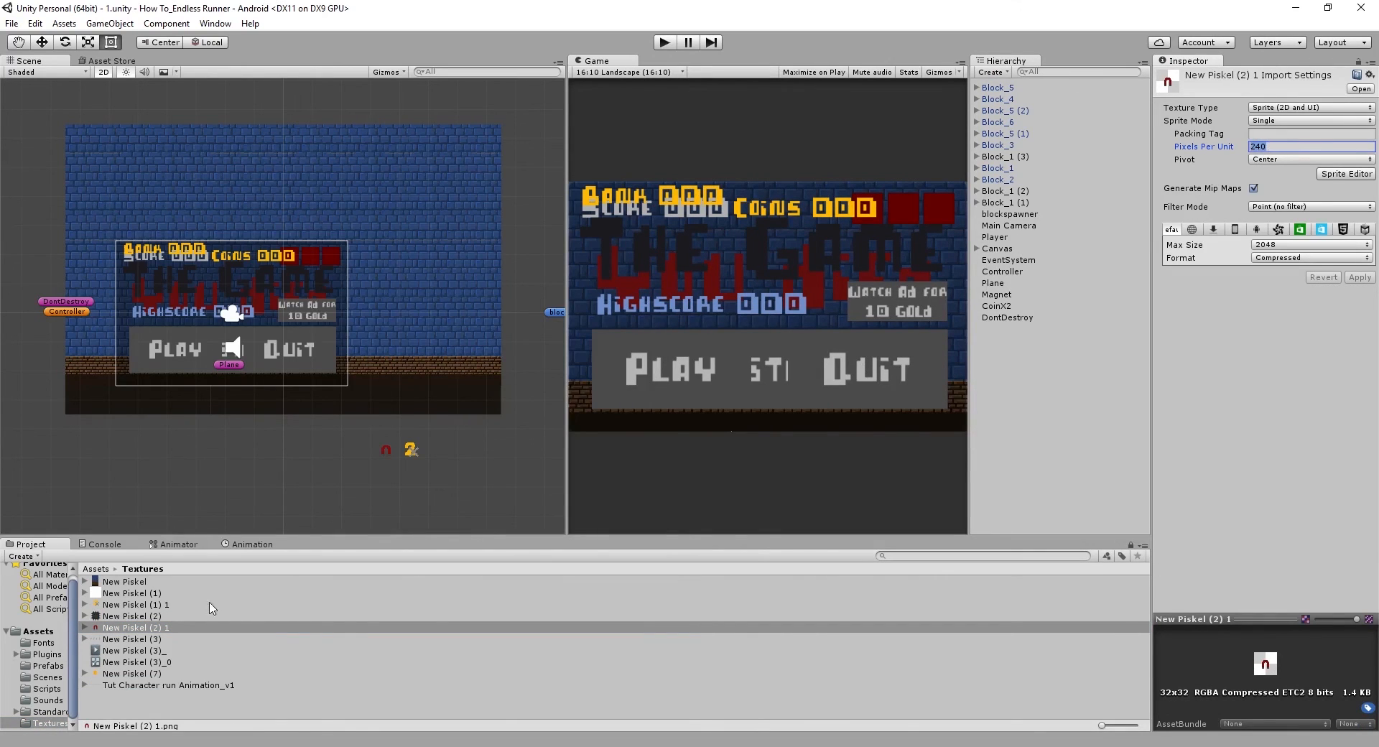
left_click(140, 686)
left_click(1267, 148)
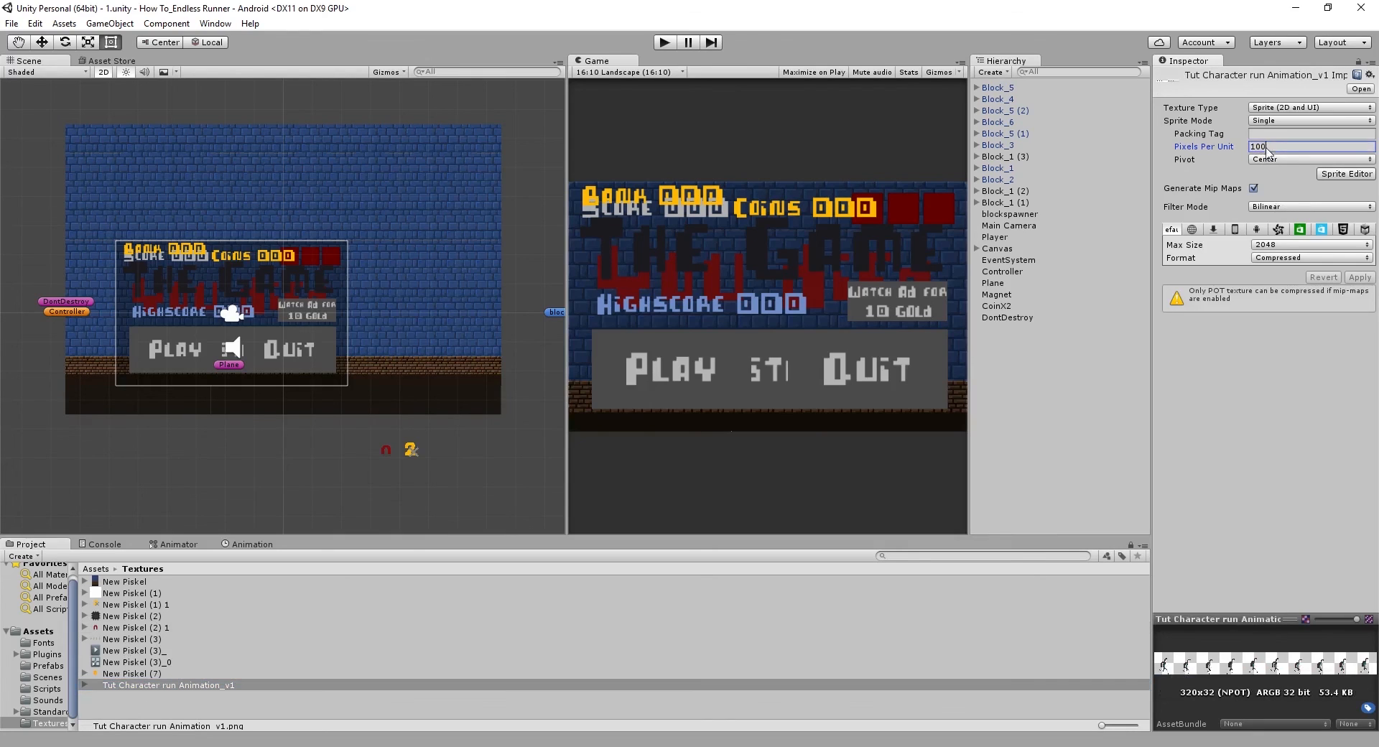
type("240")
left_click(1278, 206)
left_click(1280, 220)
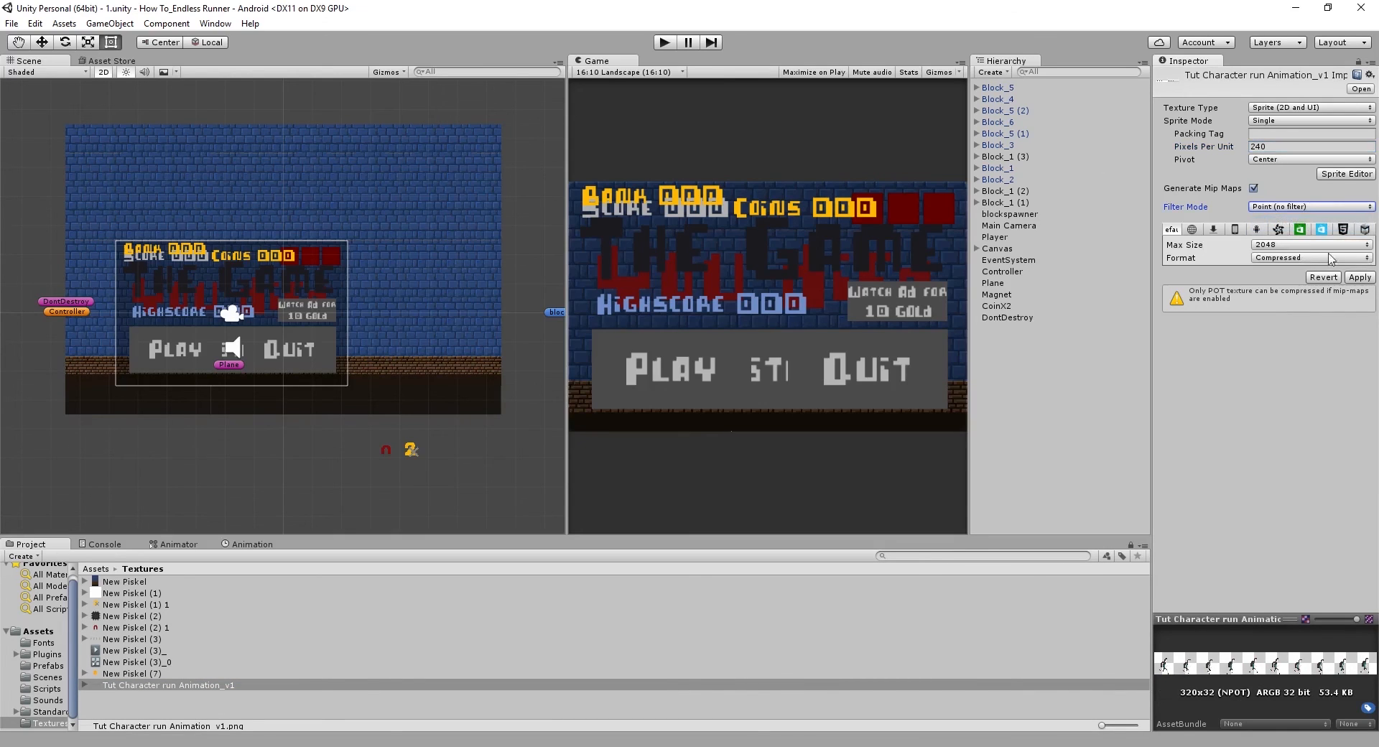
left_click(1359, 278)
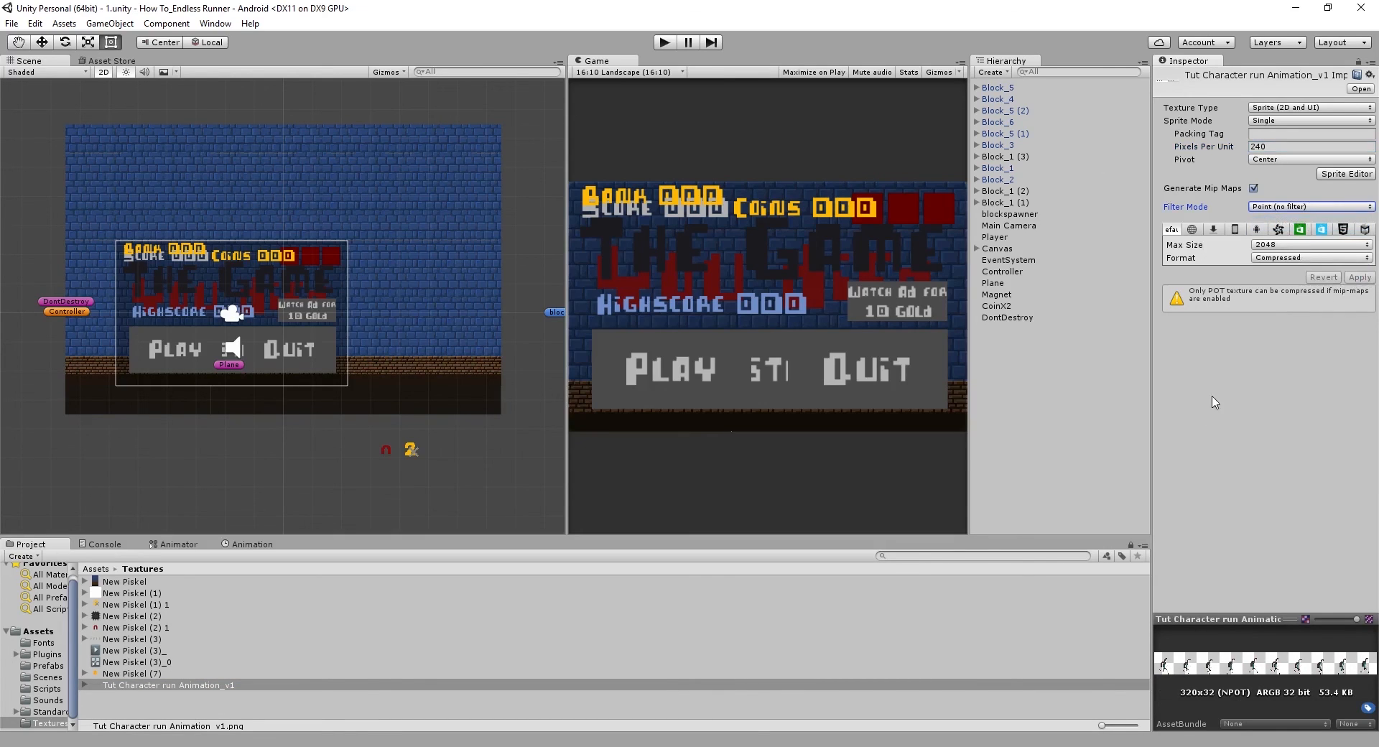
Set the run spritesheet's format to Truecolor and its sprite mode to Multiple, applying the import settings
left_click(1305, 260)
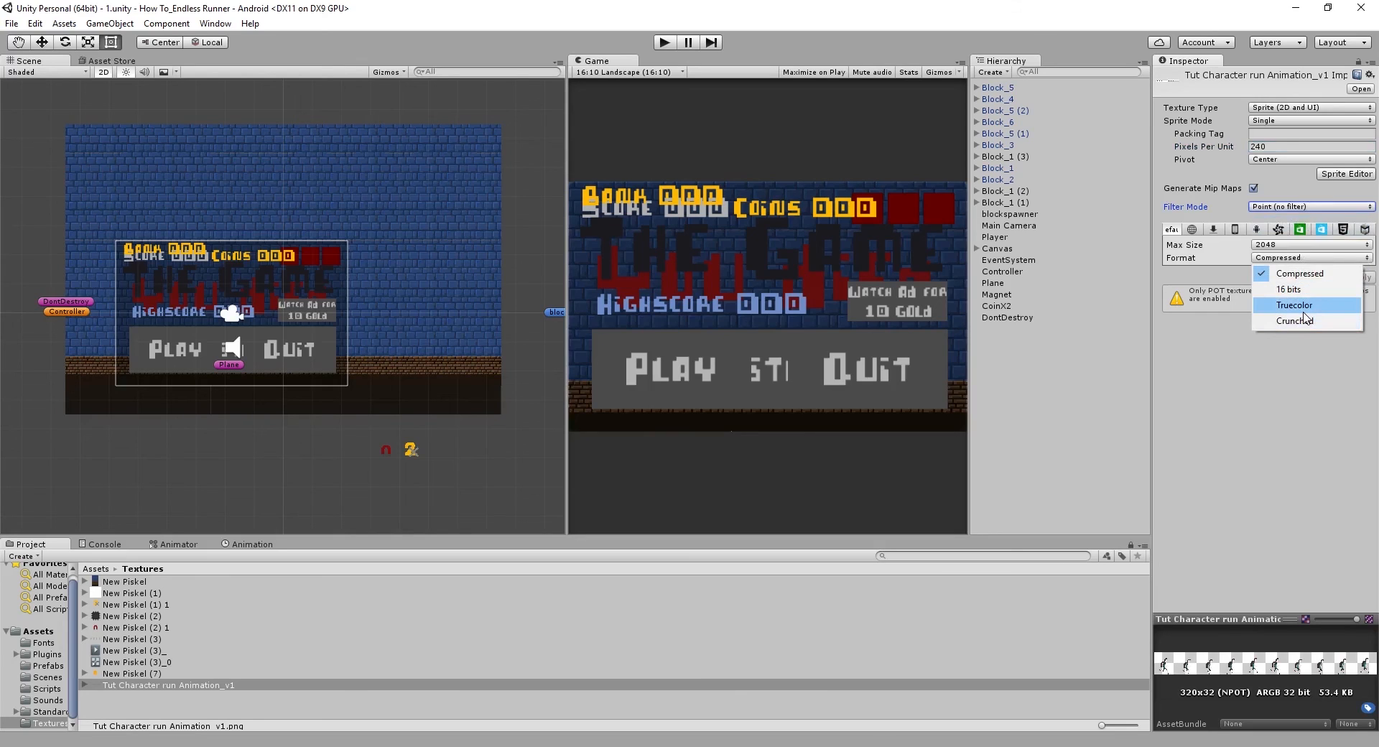
left_click(1339, 303)
left_click(1364, 274)
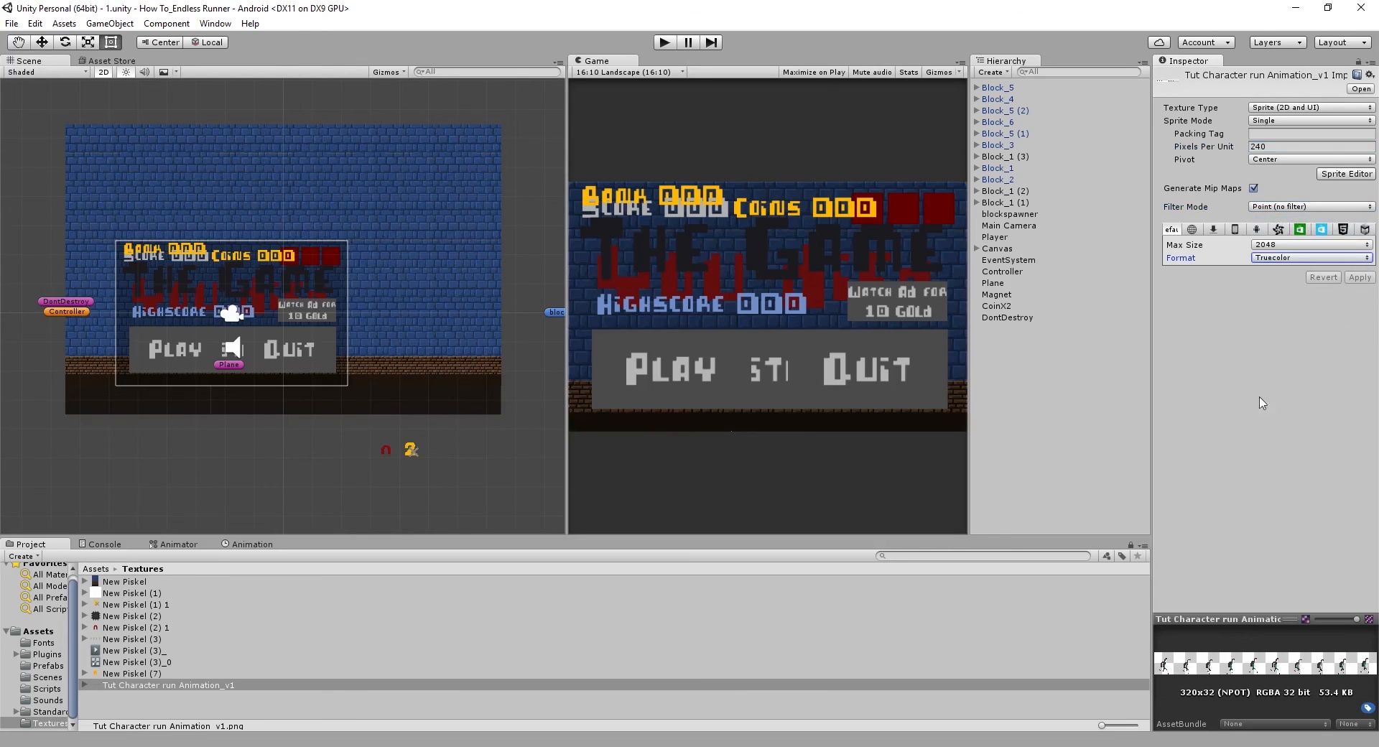
left_click(1270, 122)
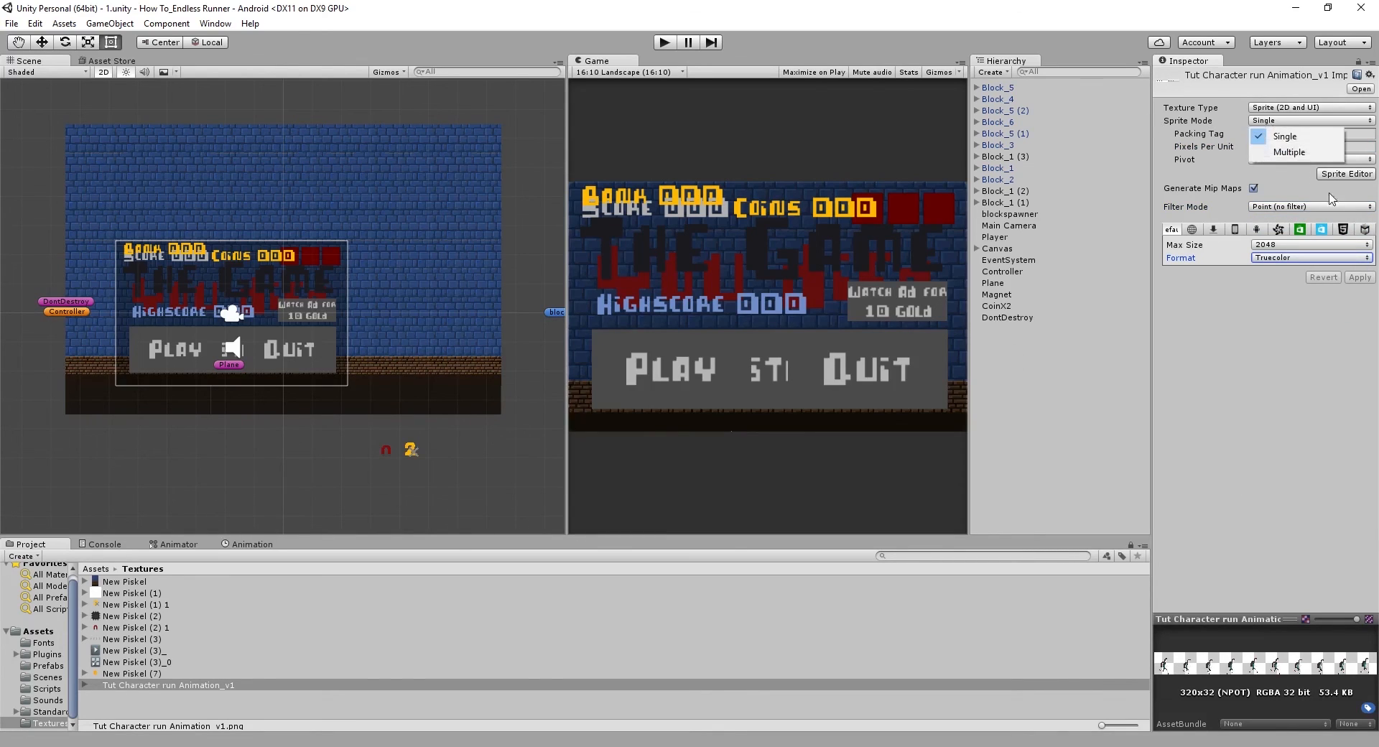
left_click(1273, 133)
left_click(1355, 267)
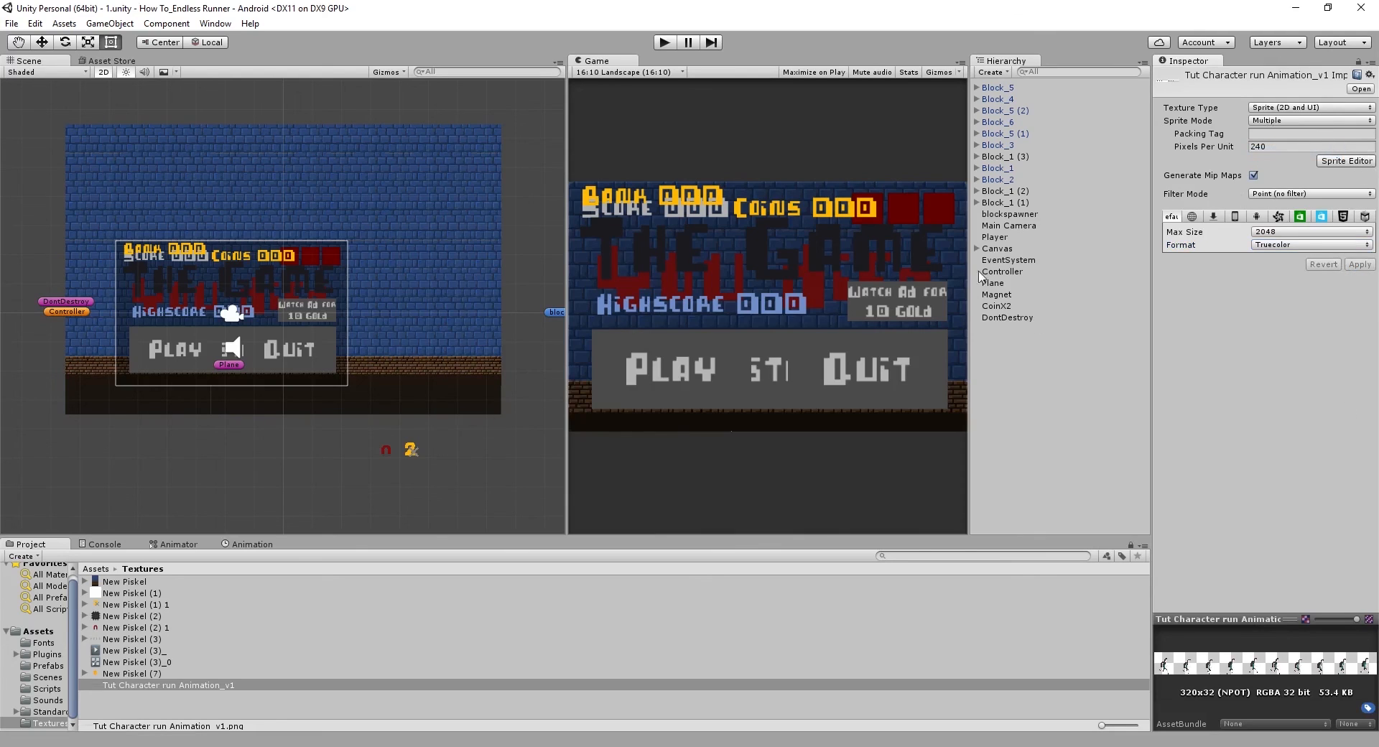
Open the run spritesheet in the Sprite Editor and enlarge the editor window so the whole frame strip fits
left_click(1347, 161)
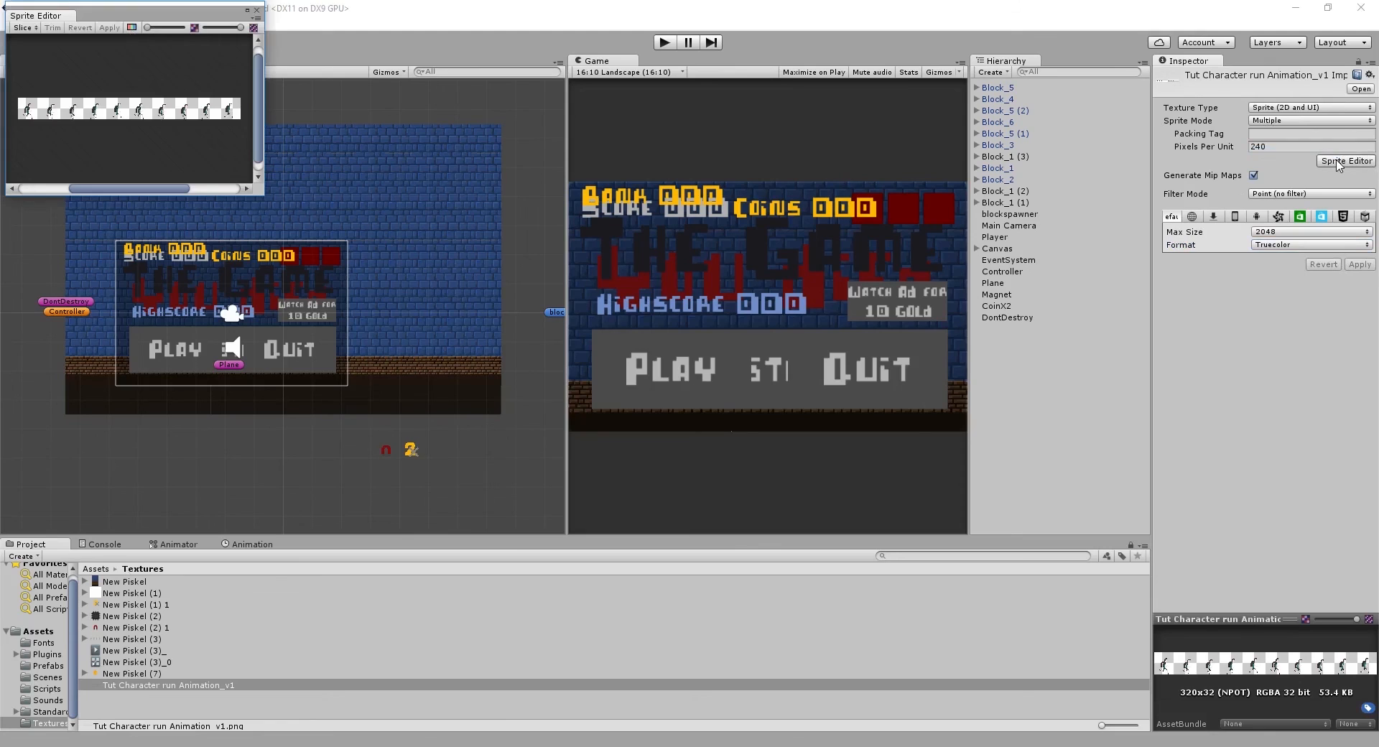
left_click_drag(108, 15, 585, 152)
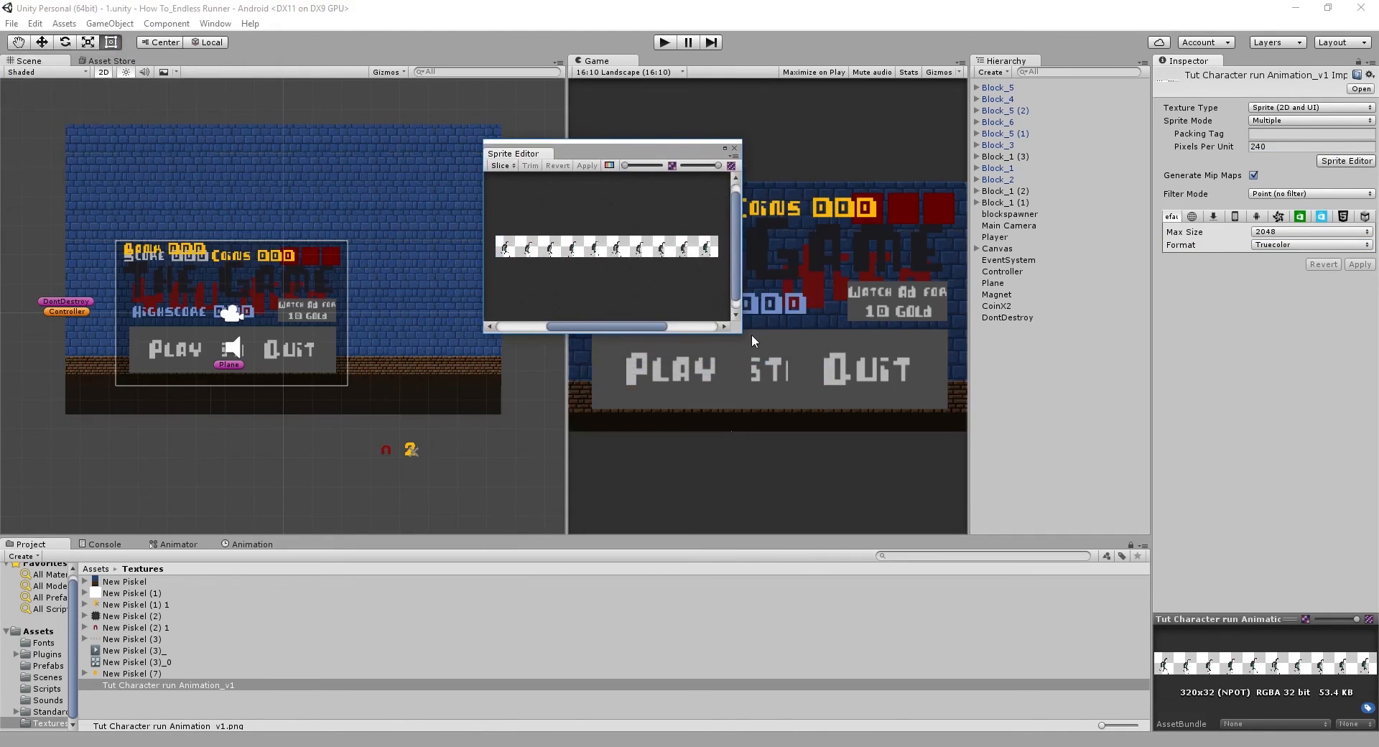
left_click_drag(740, 336, 1269, 643)
scroll(956, 450, "up", 5)
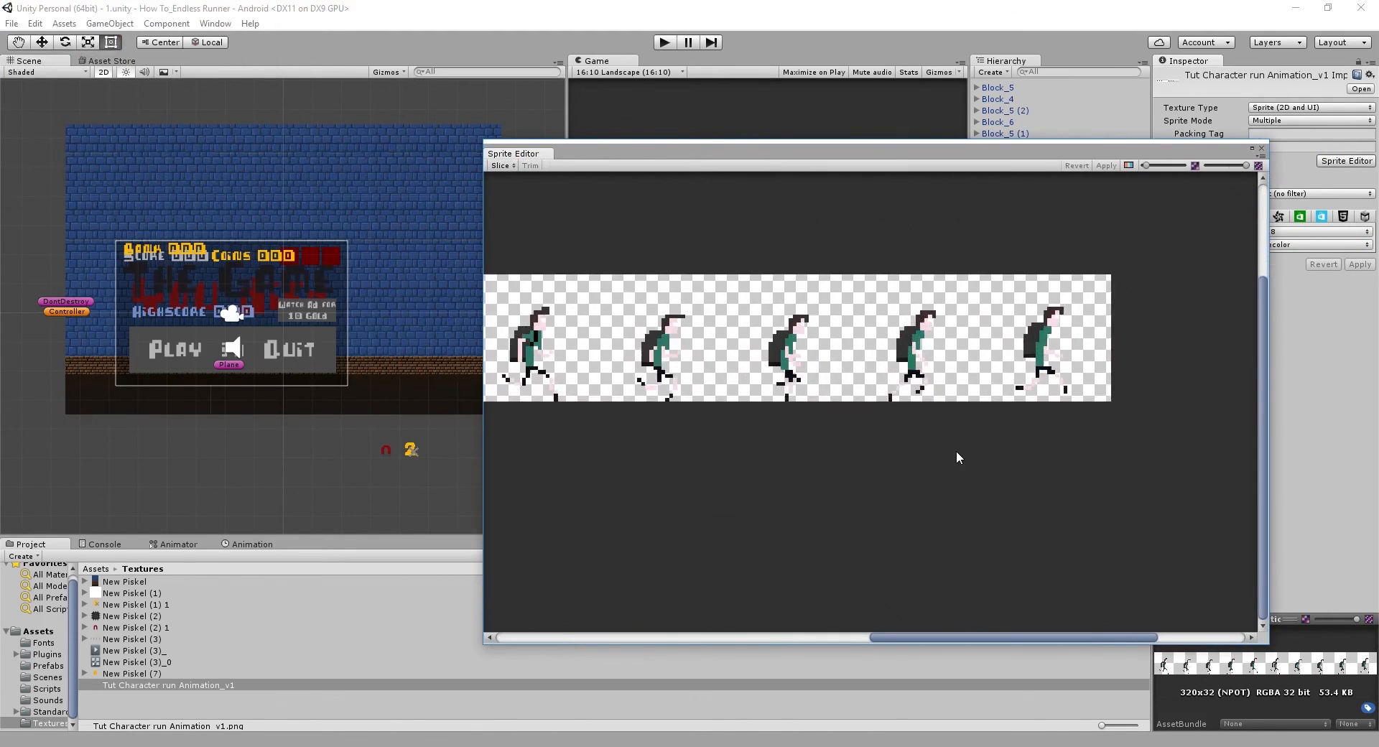
scroll(871, 452, "down", 2)
scroll(887, 430, "up", 2)
scroll(939, 430, "down", 3)
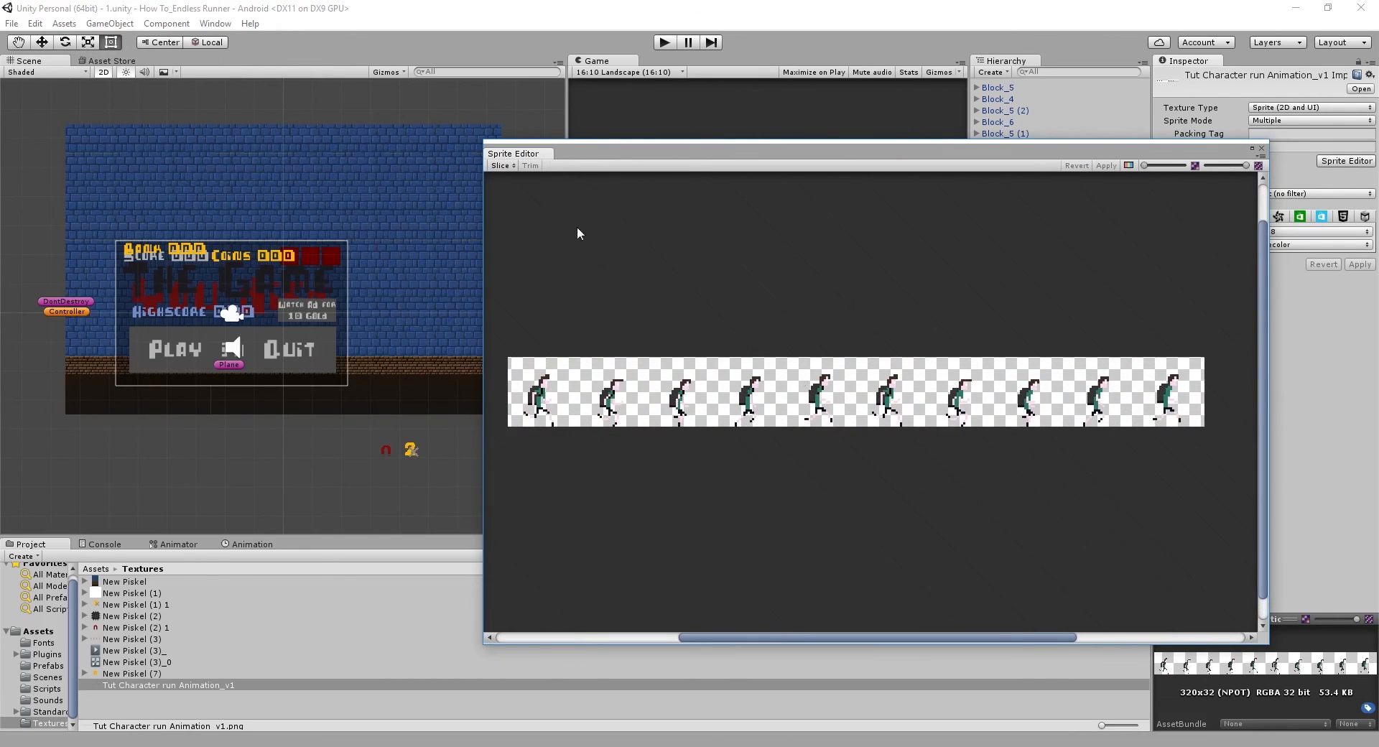
Slice the spritesheet by cell size with a 32 x 32 pixel grid
left_click(503, 165)
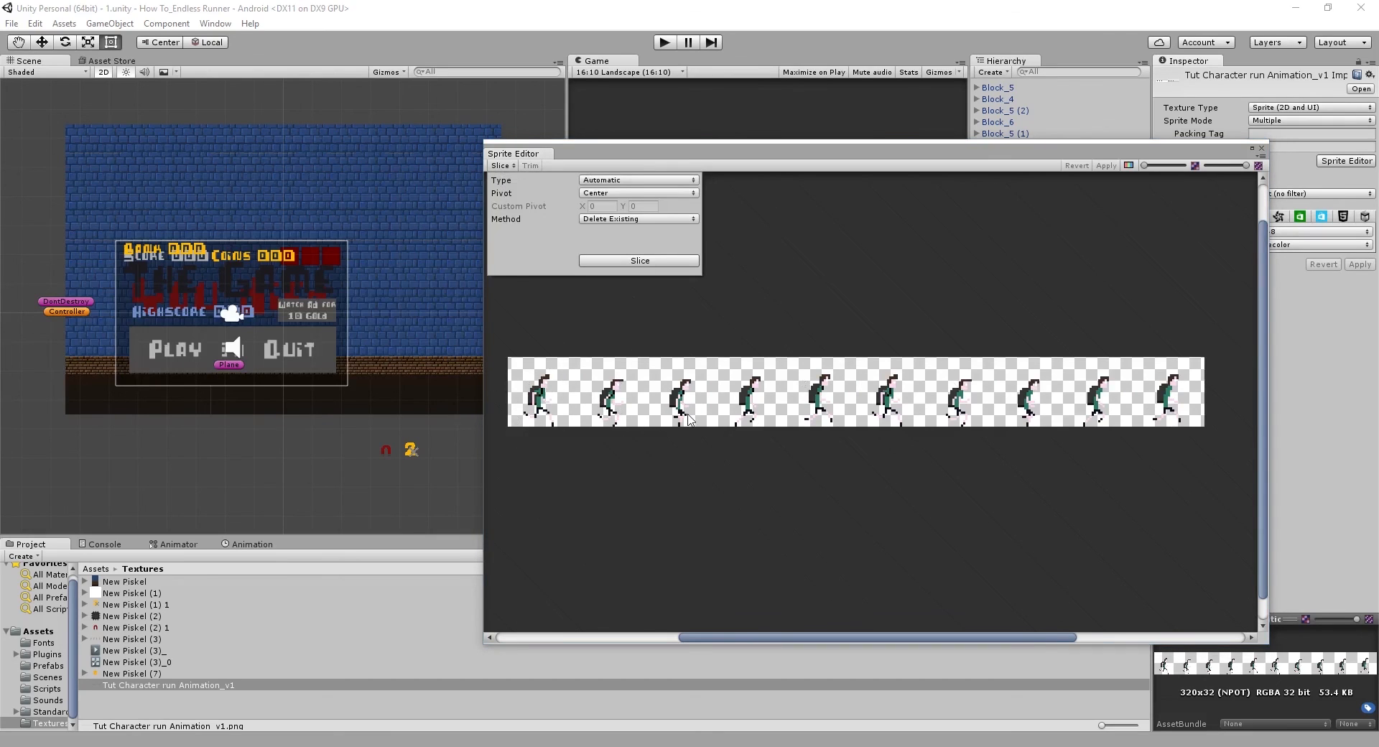
left_click(605, 182)
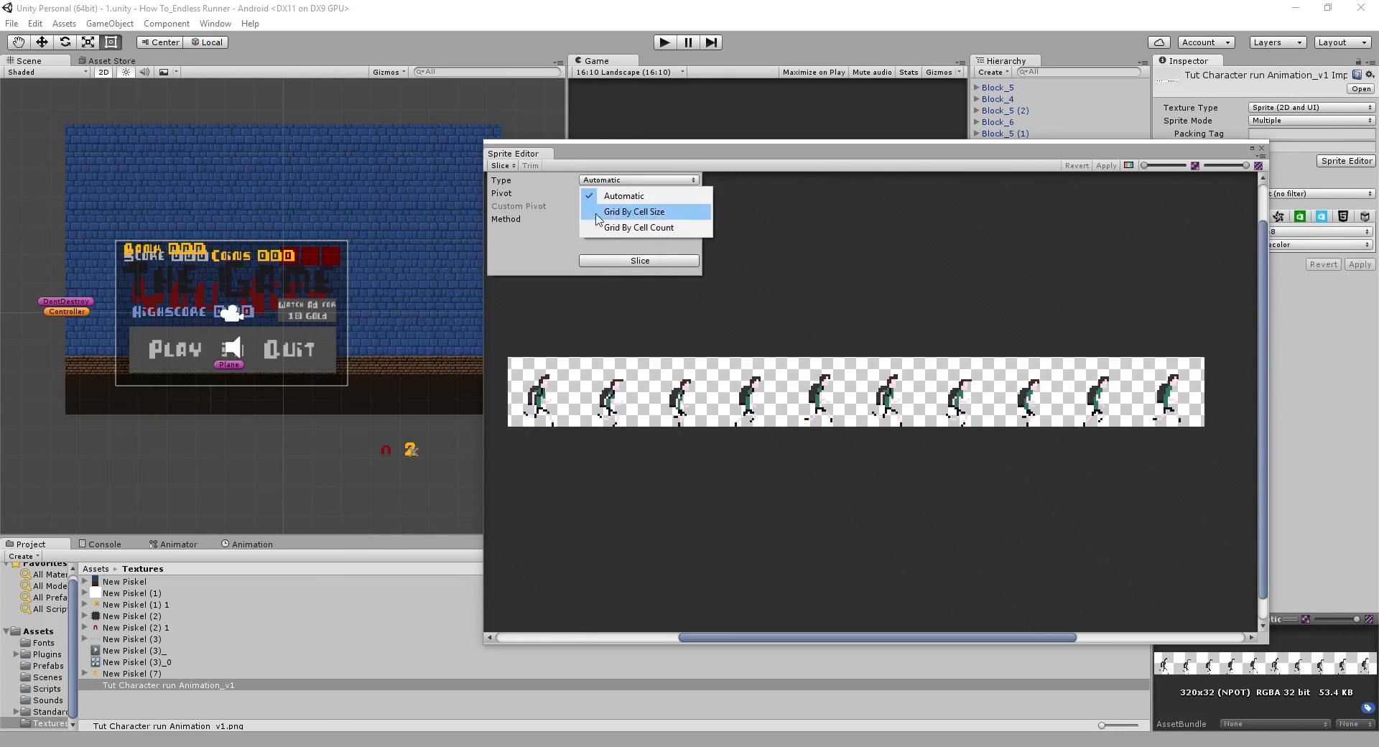
left_click(596, 214)
left_click(609, 193)
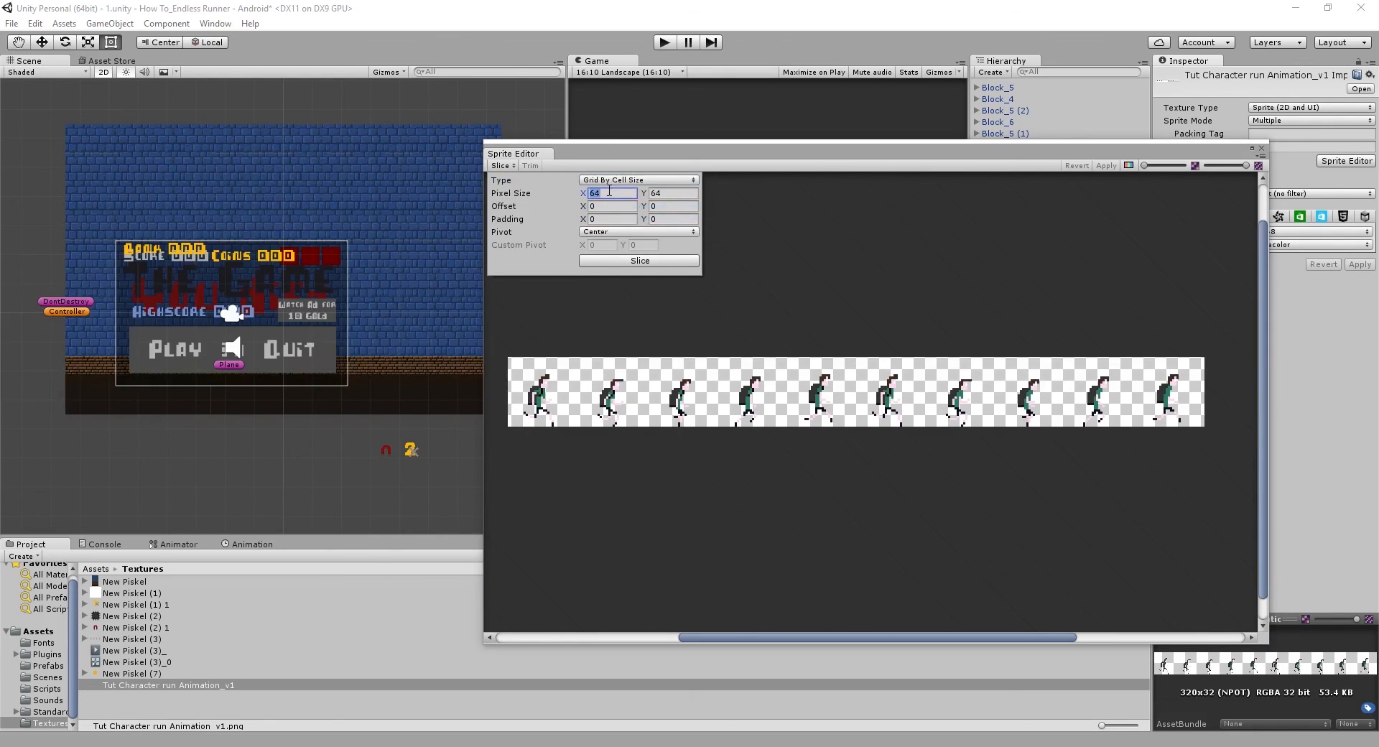
type("30")
key("Tab")
left_click(613, 192)
type("32")
key("Tab")
left_click(623, 262)
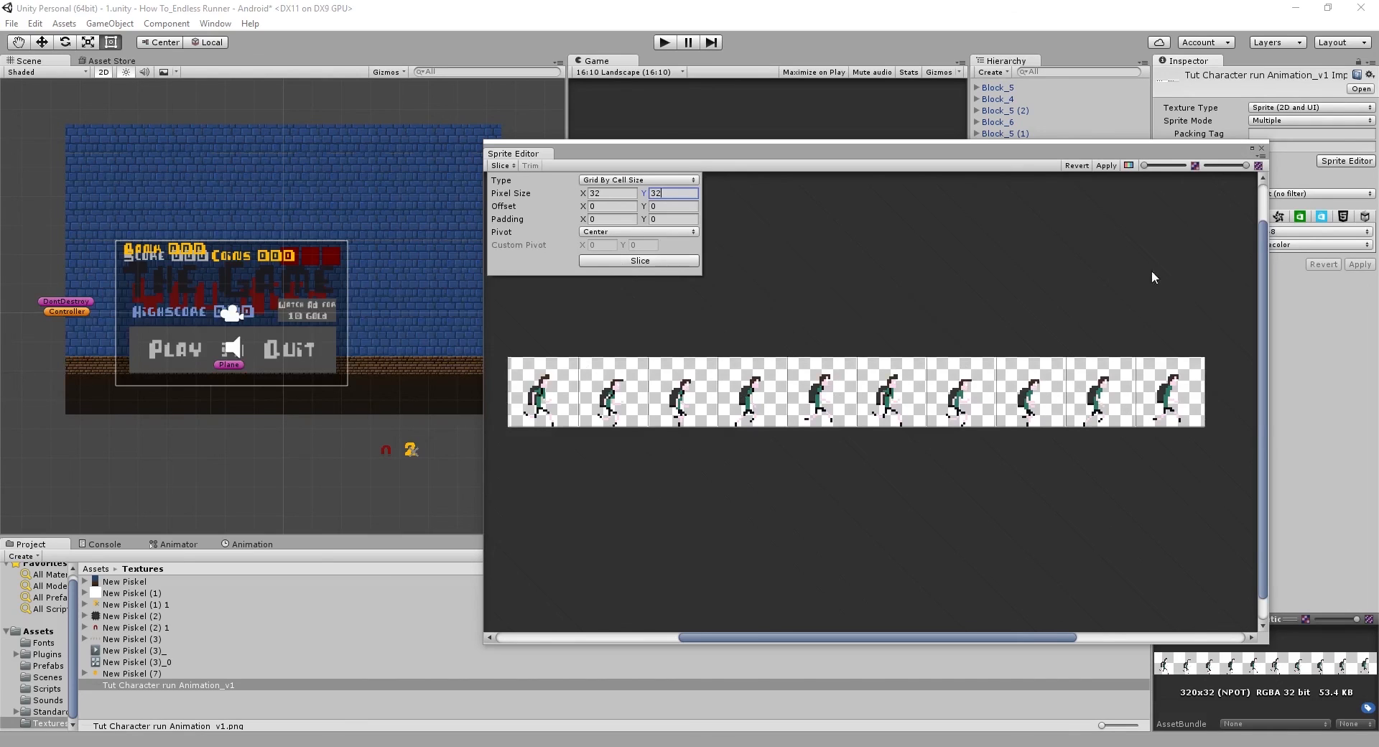
Apply the slicing to the spritesheet and close the Sprite Editor
left_click(1117, 230)
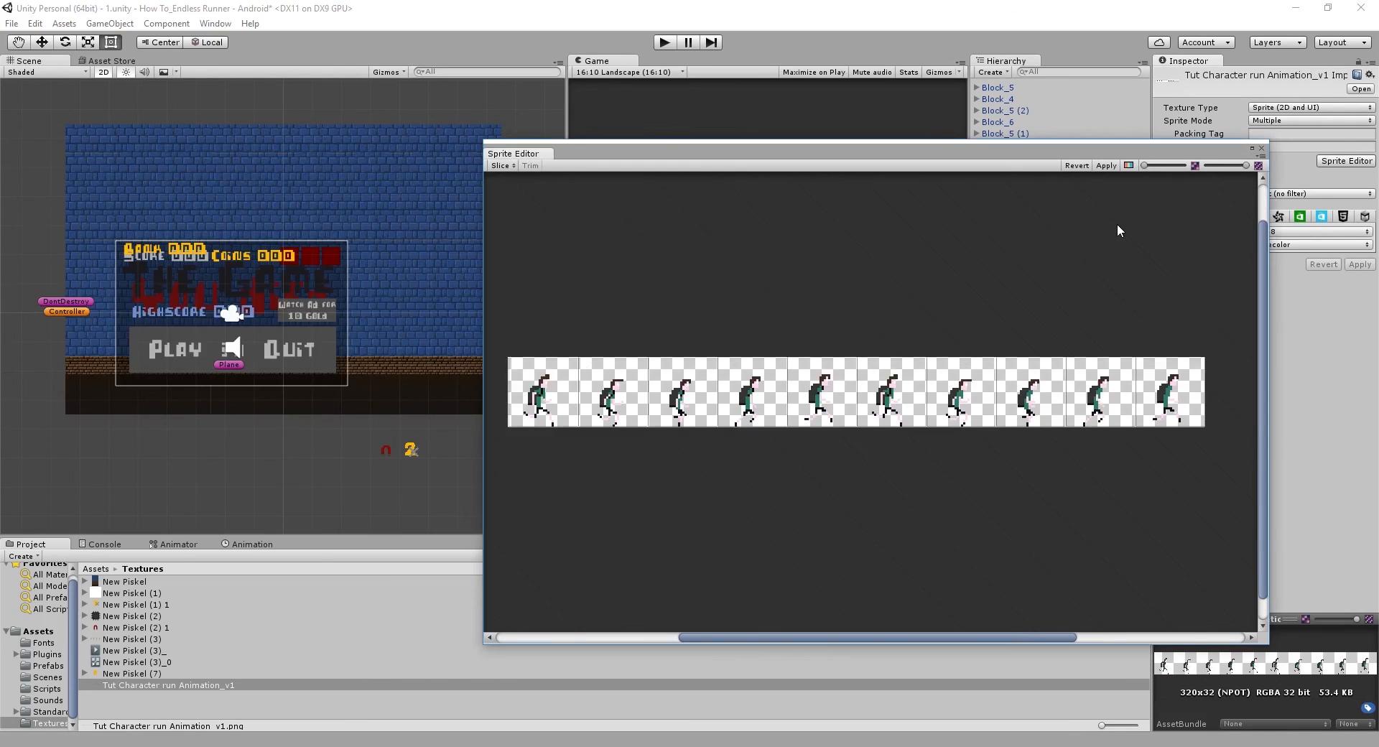
left_click(1107, 165)
left_click_drag(1265, 158, 1068, 126)
left_click(1064, 117)
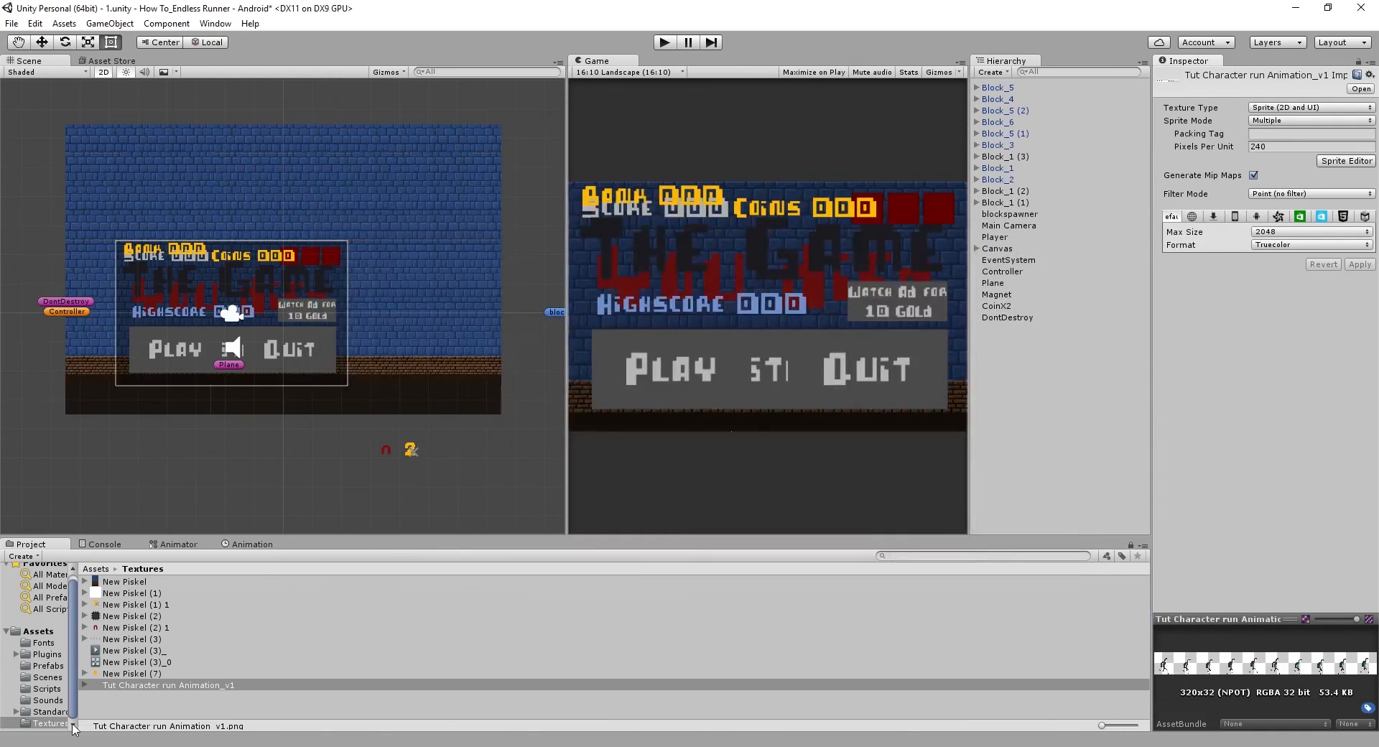
Examine the individual sliced sprites inside the run spritesheet asset, including the first frame
left_click(131, 687)
left_click(84, 685)
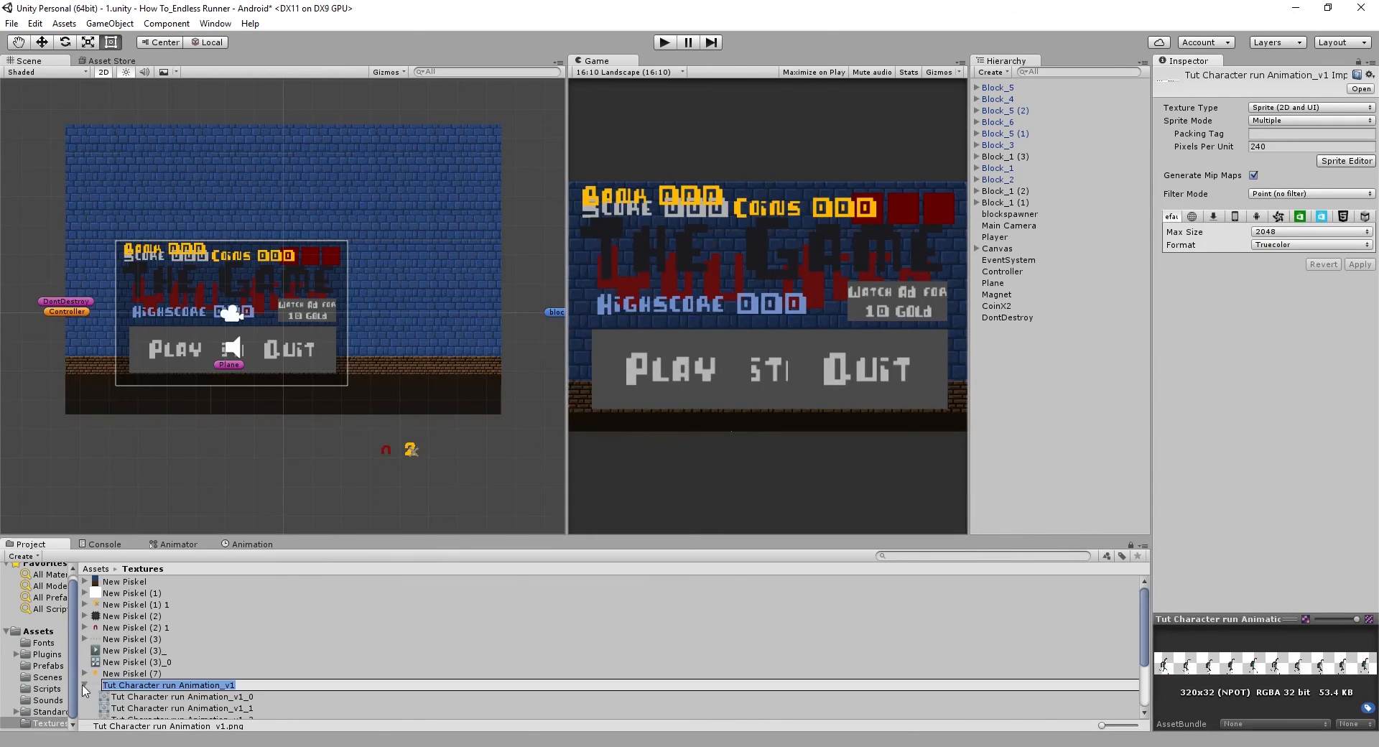
scroll(201, 701, "down", 3)
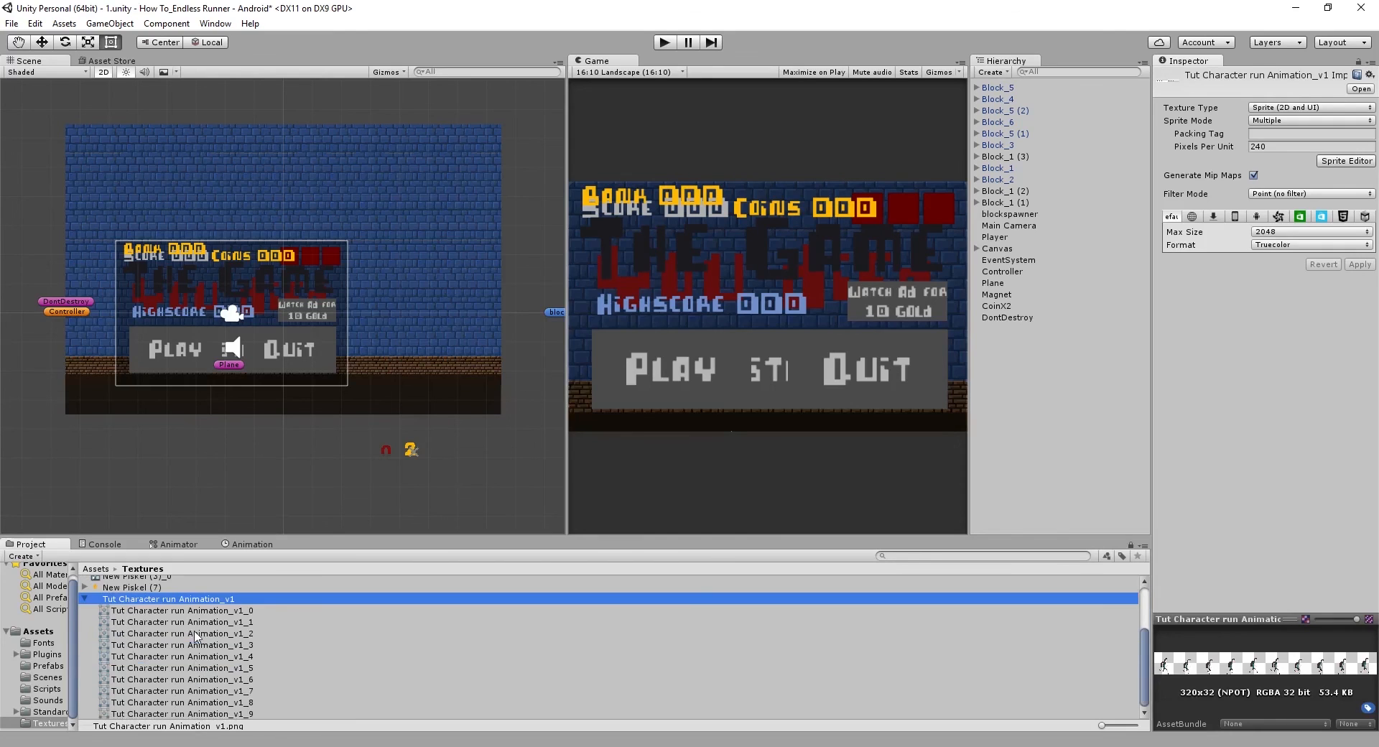
left_click(154, 703)
left_click(172, 633)
left_click(169, 611)
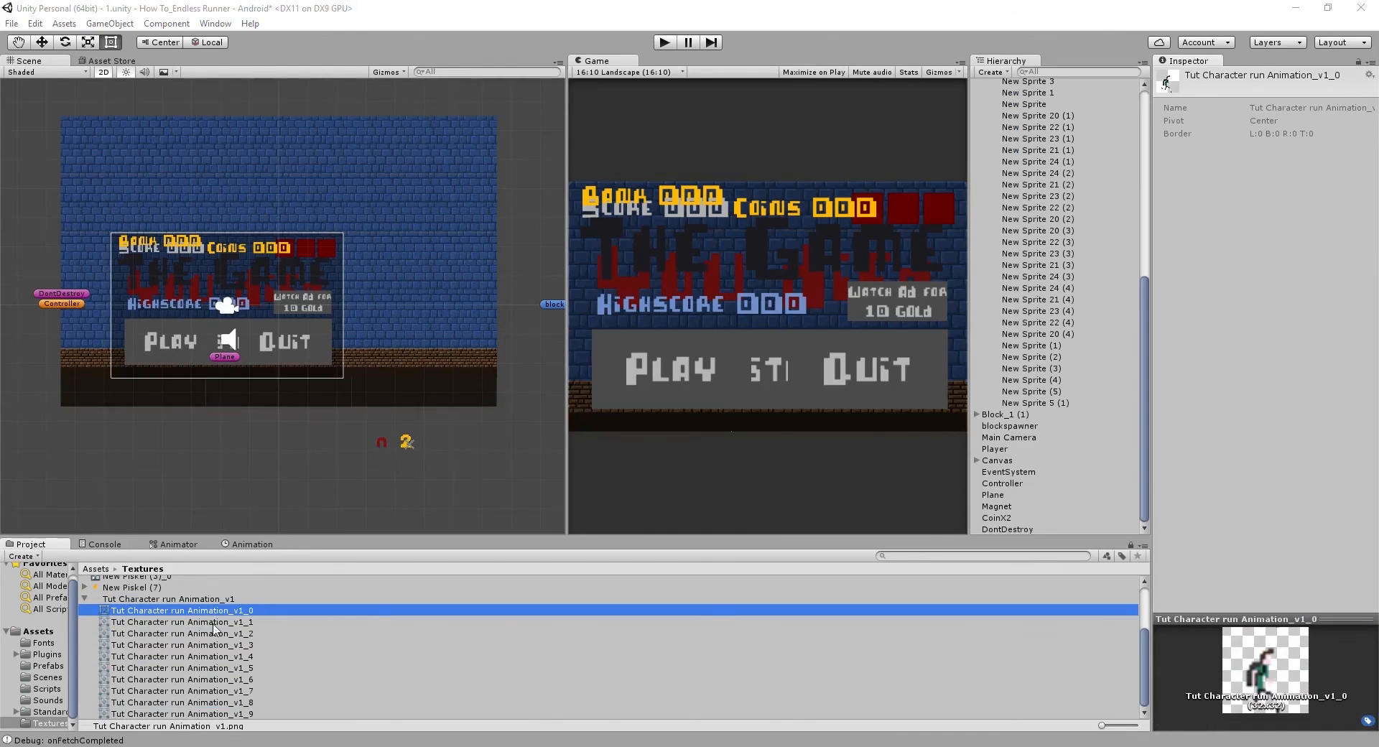
left_click(126, 600)
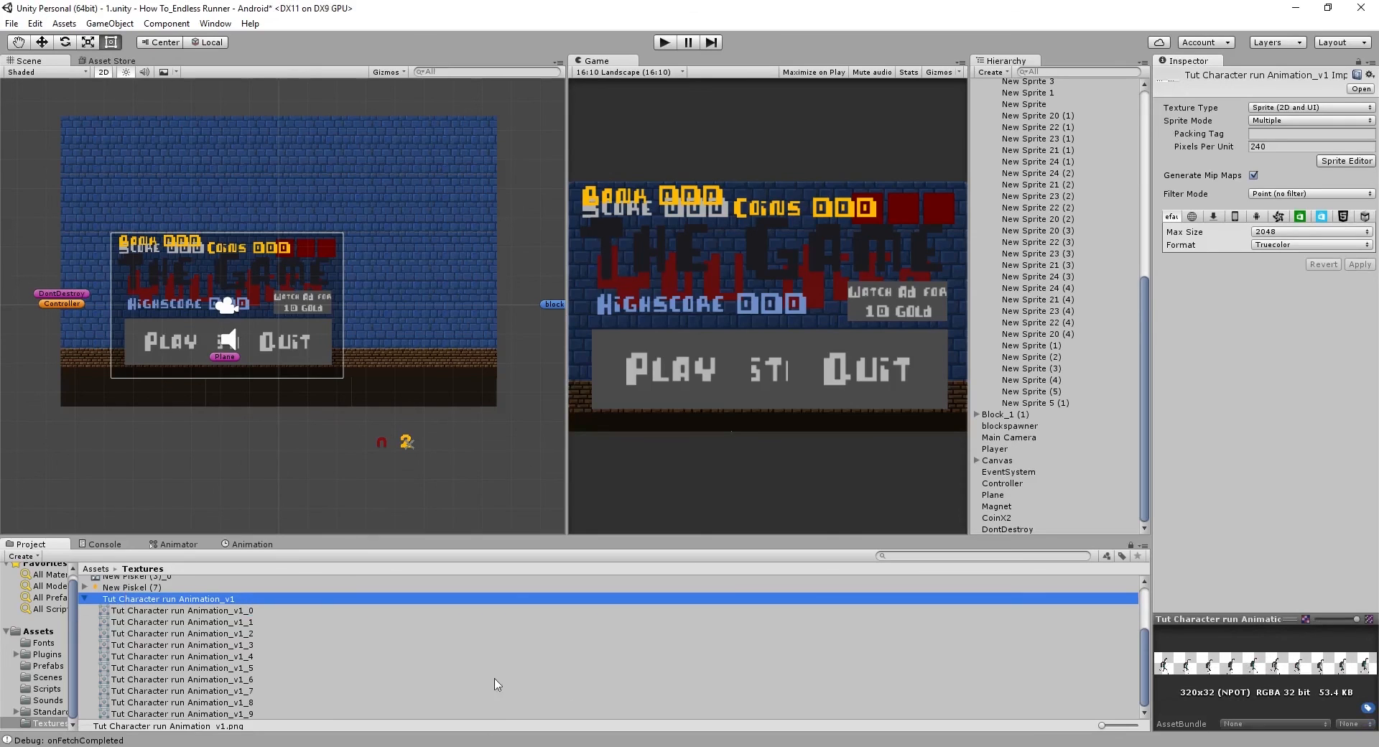
left_click(84, 601)
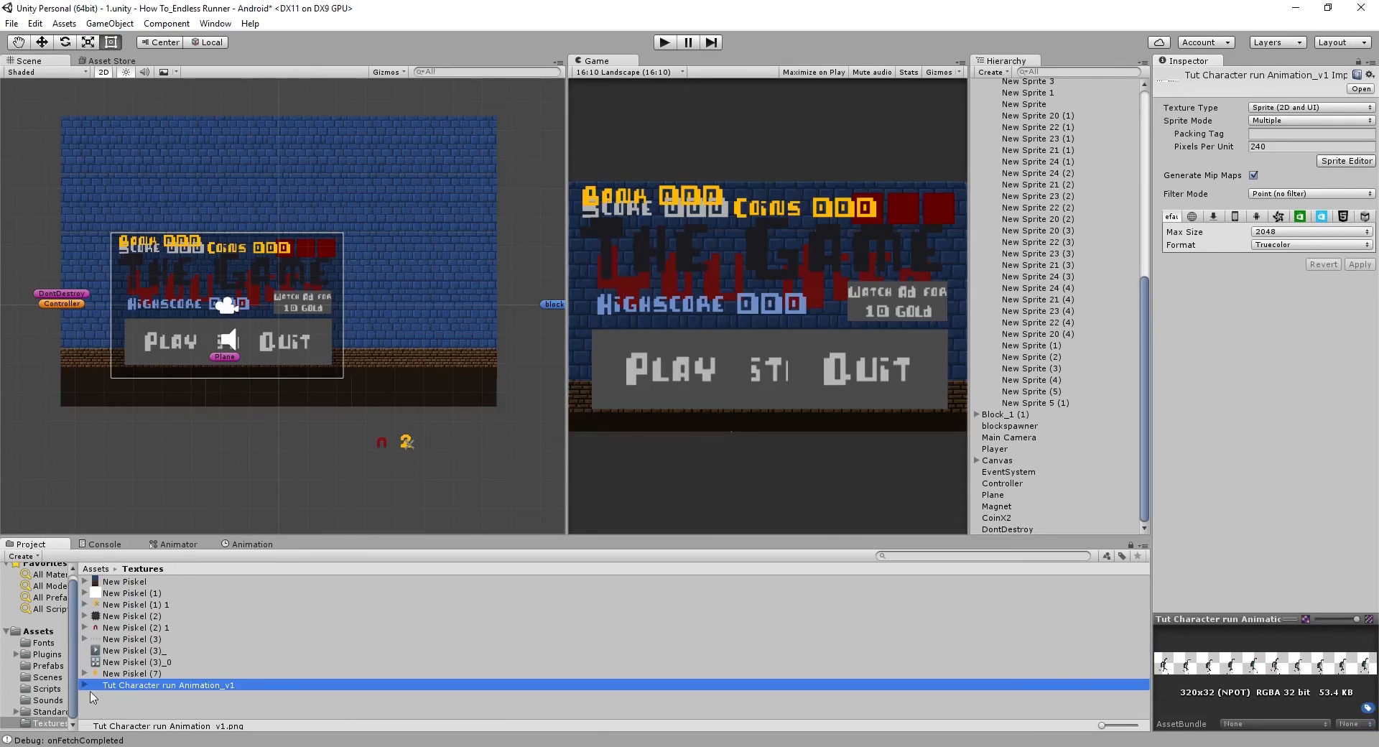
Place the sliced run frames in the scene as an animated sprite object beside the brick background
left_click(531, 352)
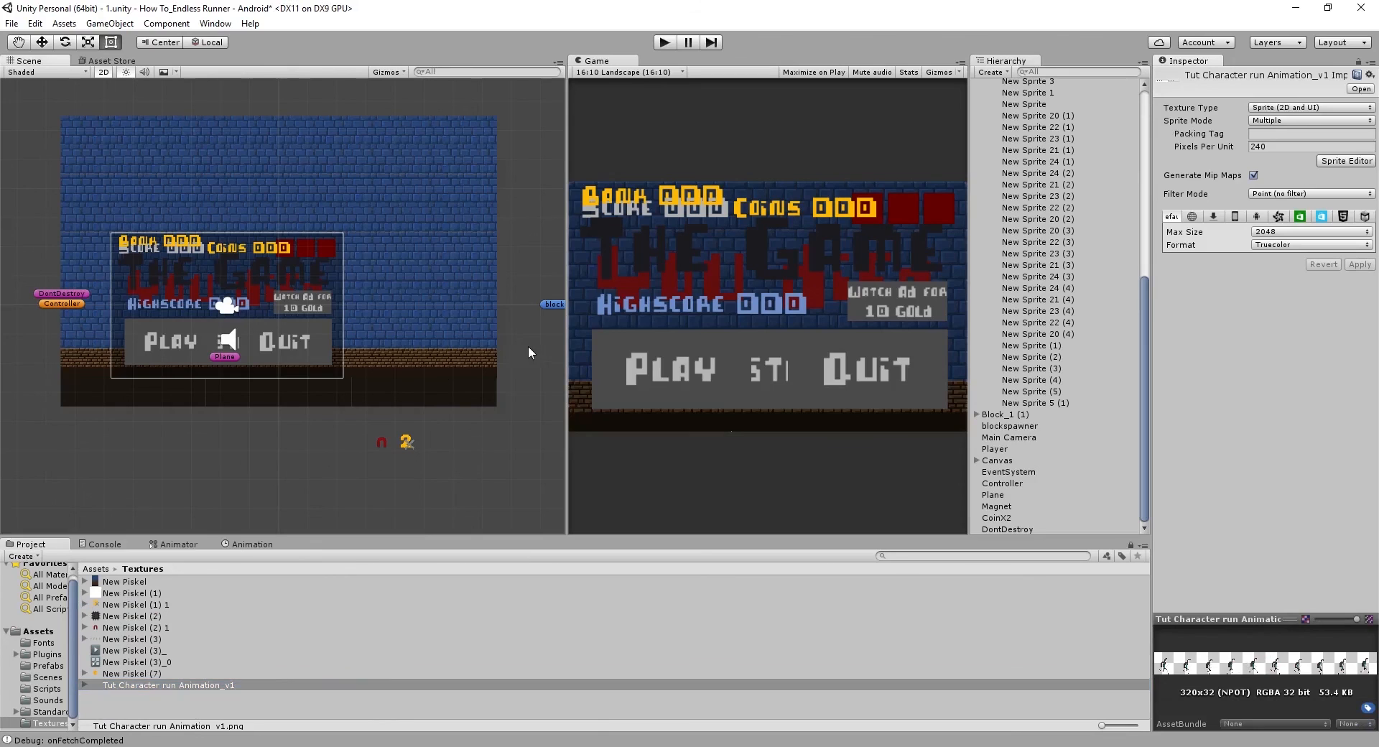
scroll(493, 363, "up", 10)
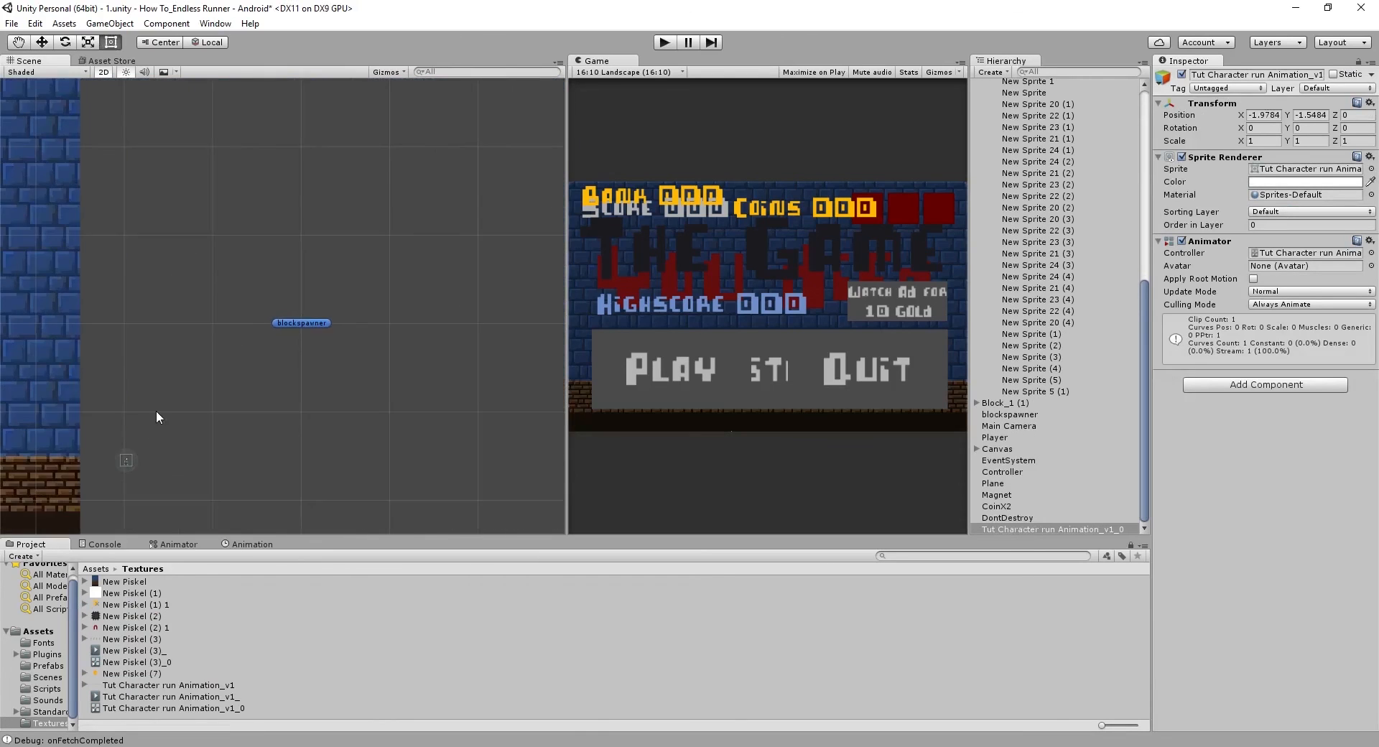
left_click_drag(261, 387, 368, 411)
scroll(368, 411, "up", 2)
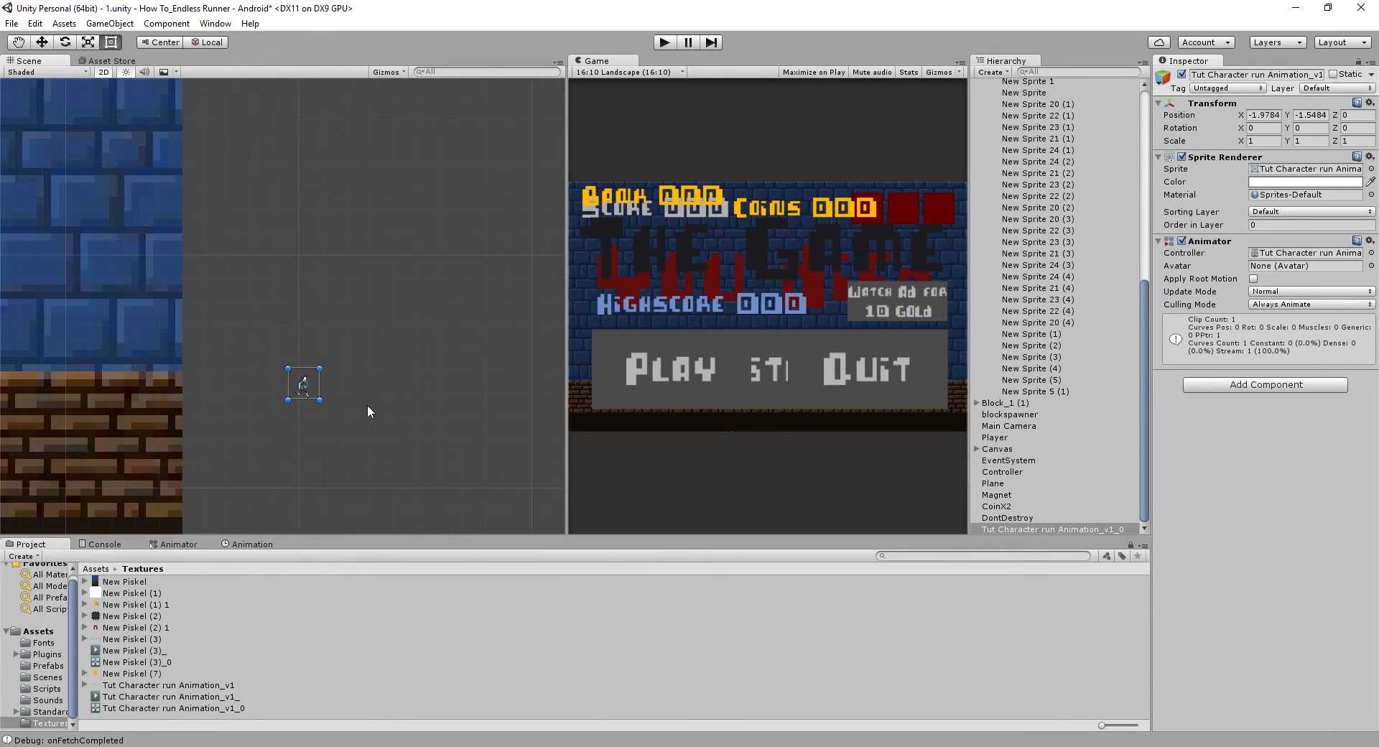
Set the character object's X and Y scale to 7.5
left_click(1270, 140)
type("7.5")
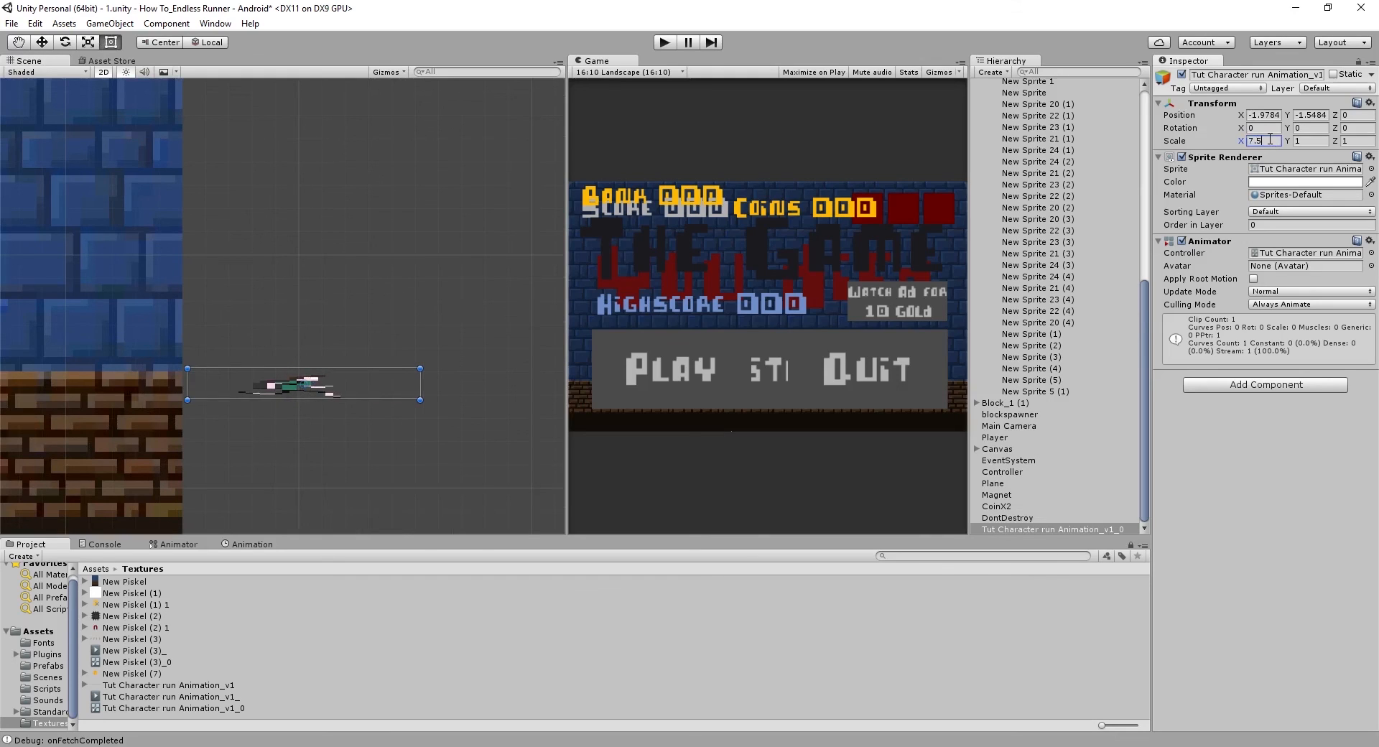
key("Tab")
type("7.")
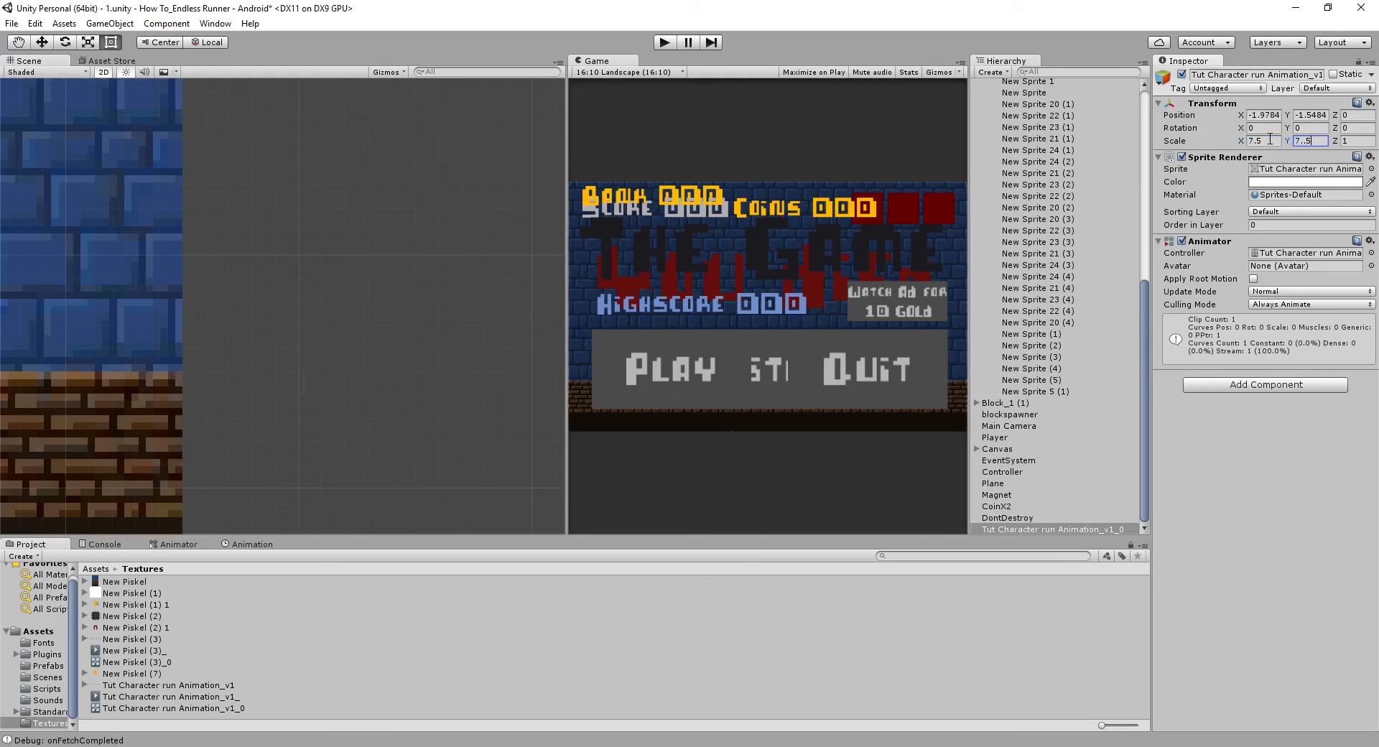
key("BackSpace")
key("BackSpace")
type("5")
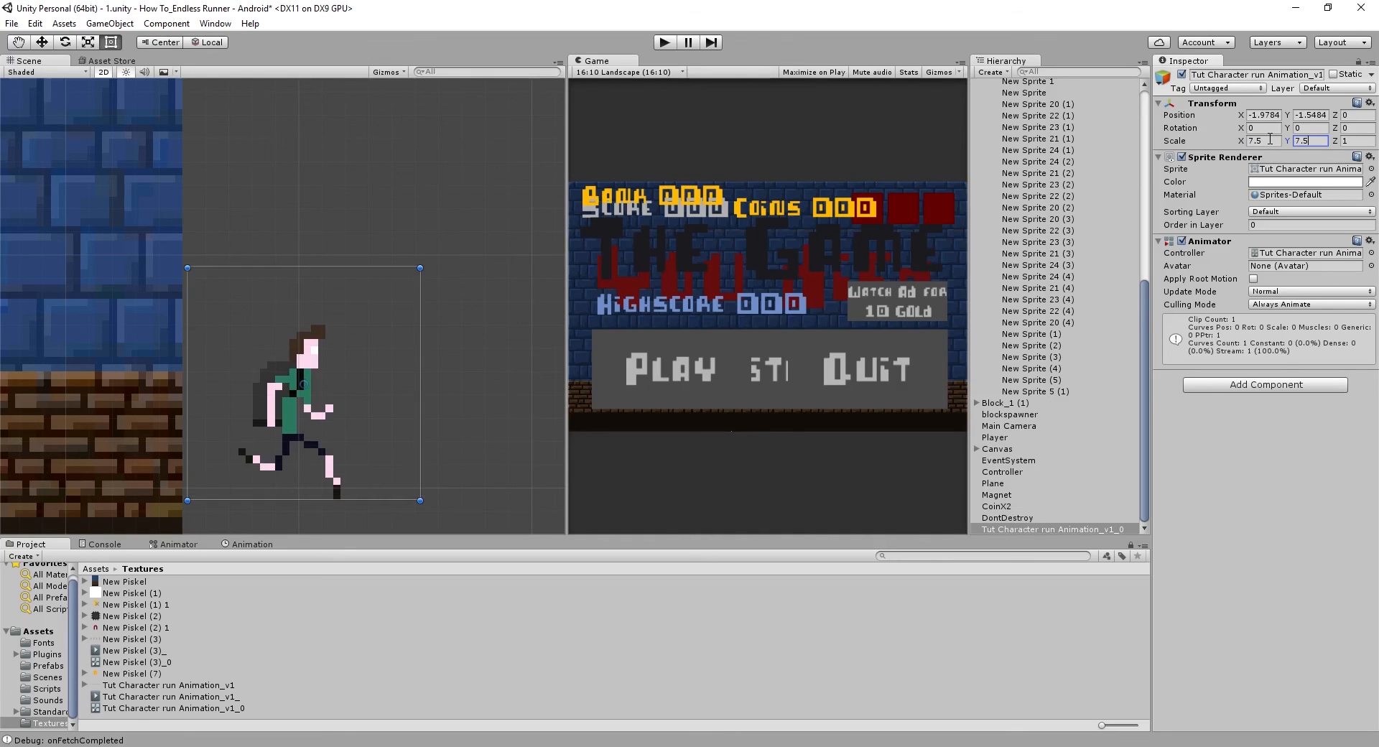
Move the character up in the scene to about X -1.988, Y -0.953
scroll(284, 306, "down", 2)
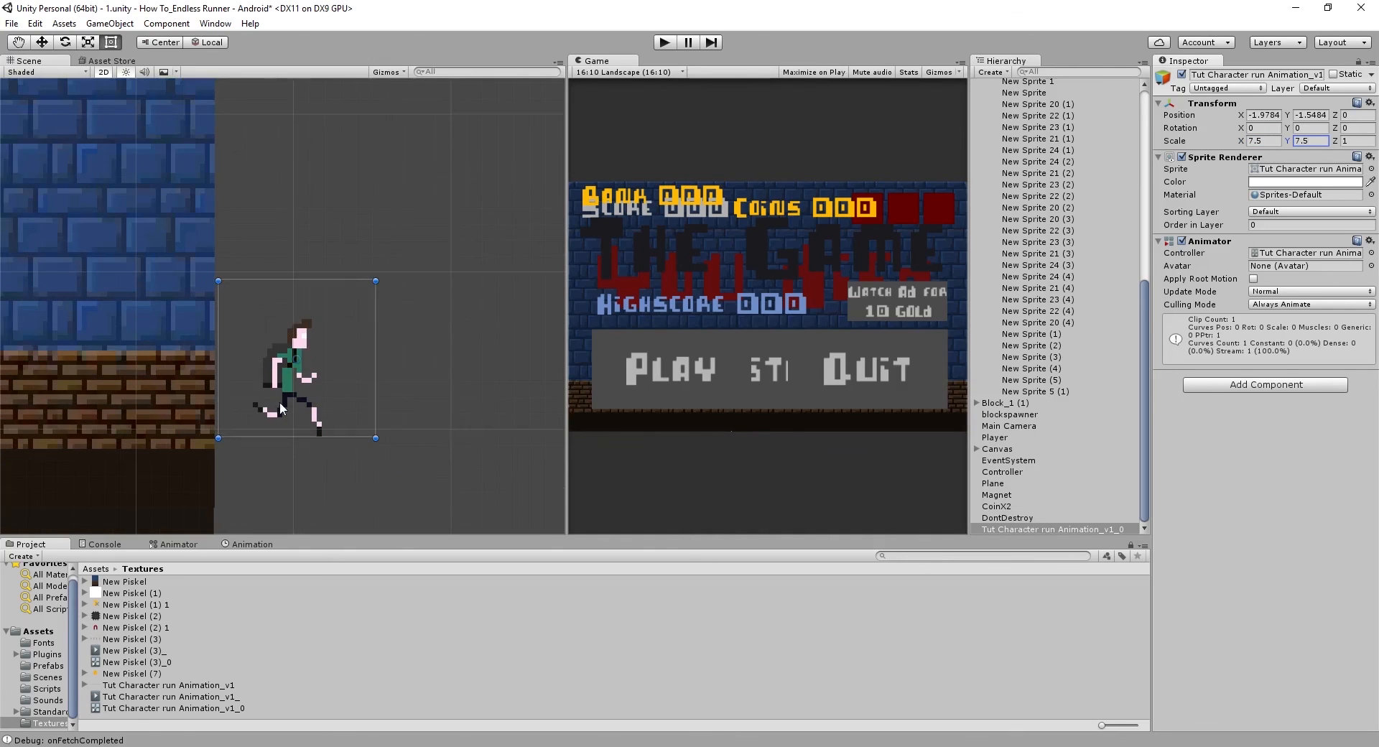
left_click_drag(303, 383, 300, 290)
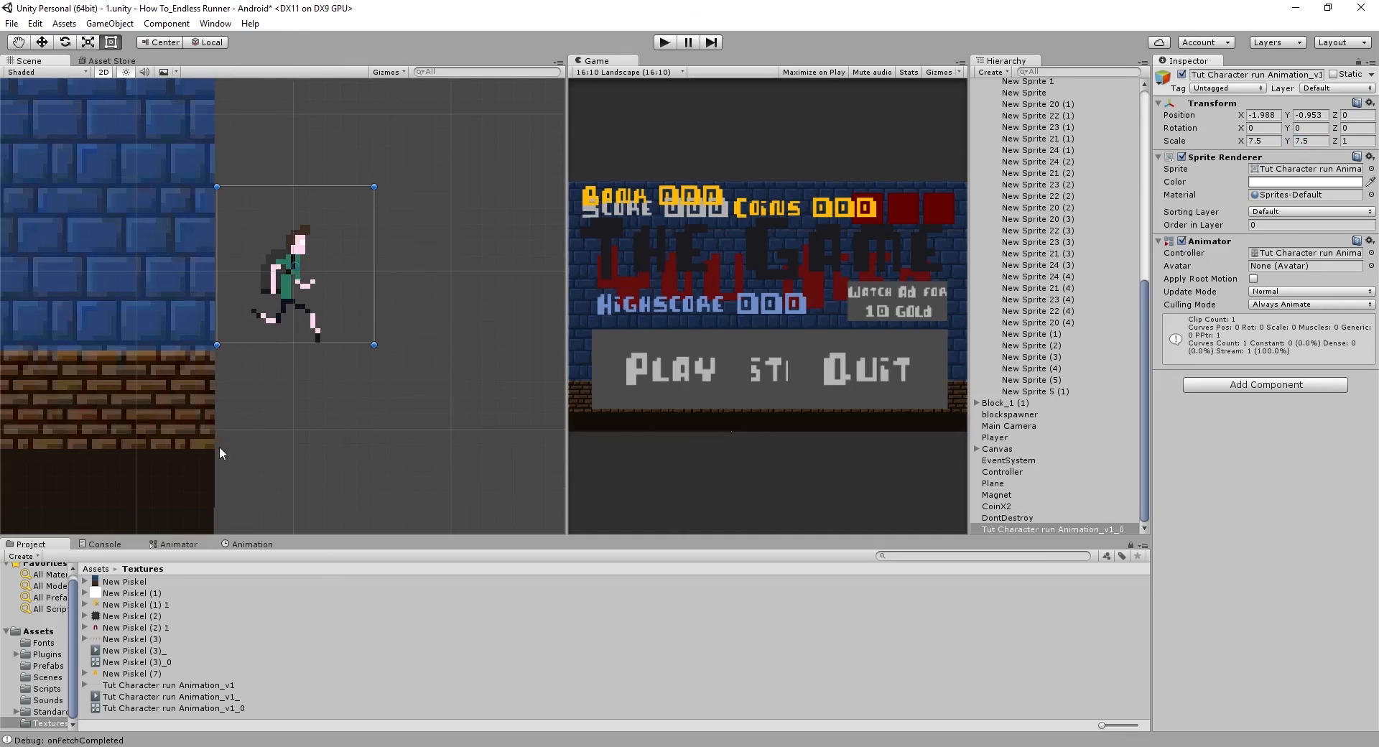
scroll(296, 493, "up", 1)
Select the character and play its run clip in the Animation window to preview the cycle
left_click(253, 544)
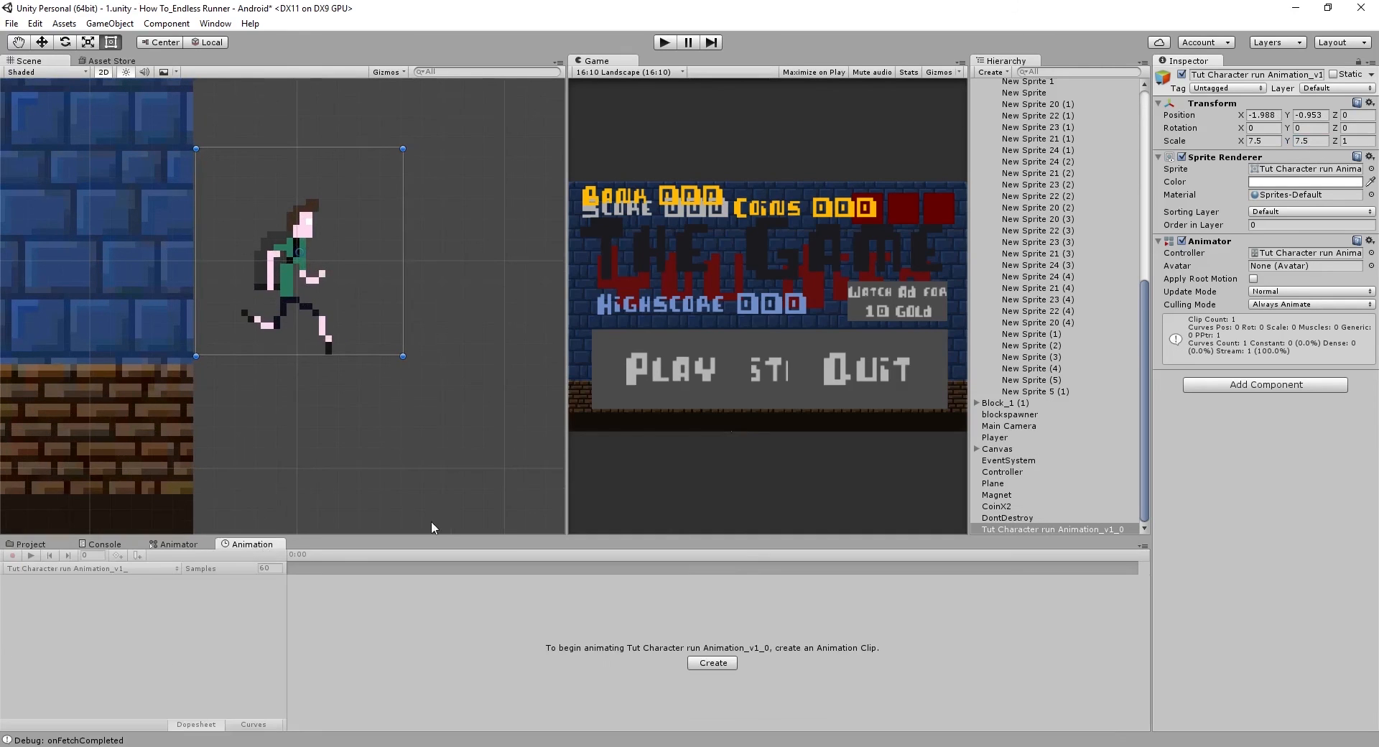
left_click(477, 292)
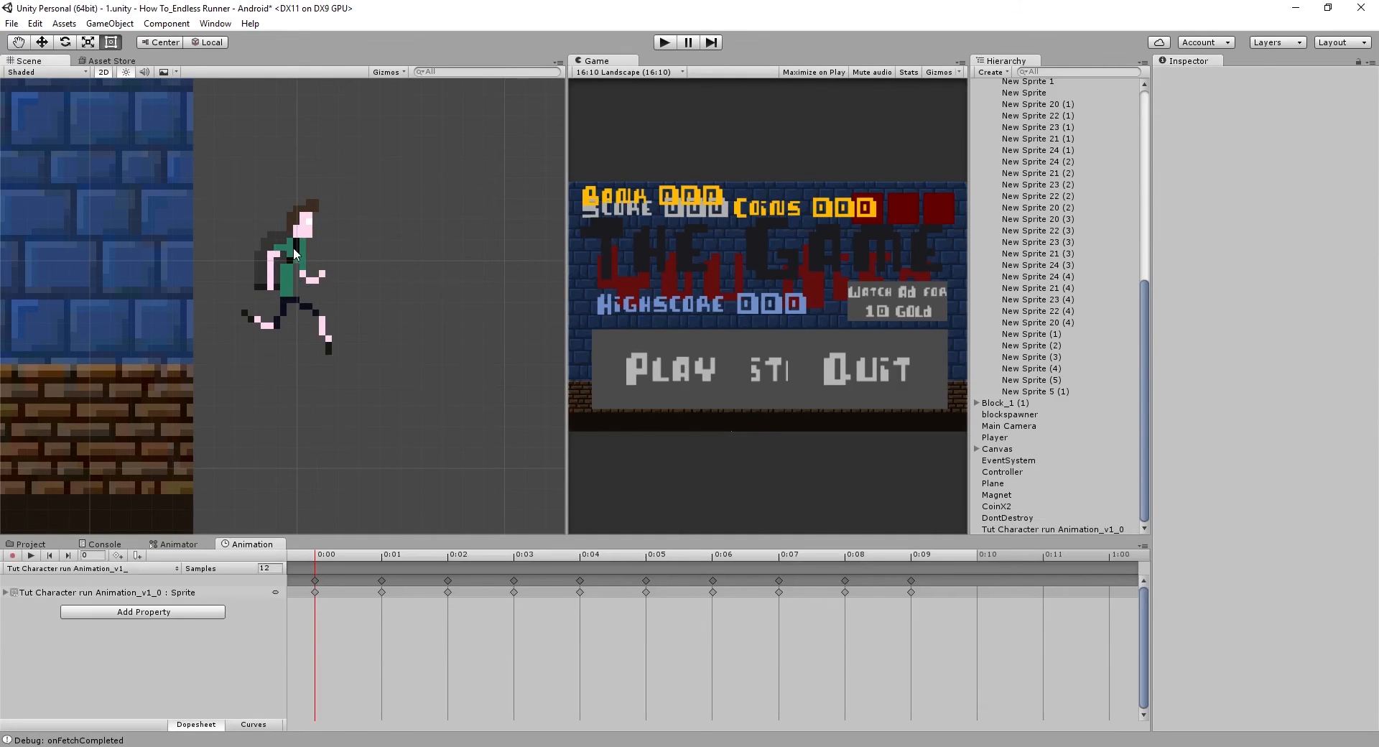
left_click(294, 253)
left_click(30, 555)
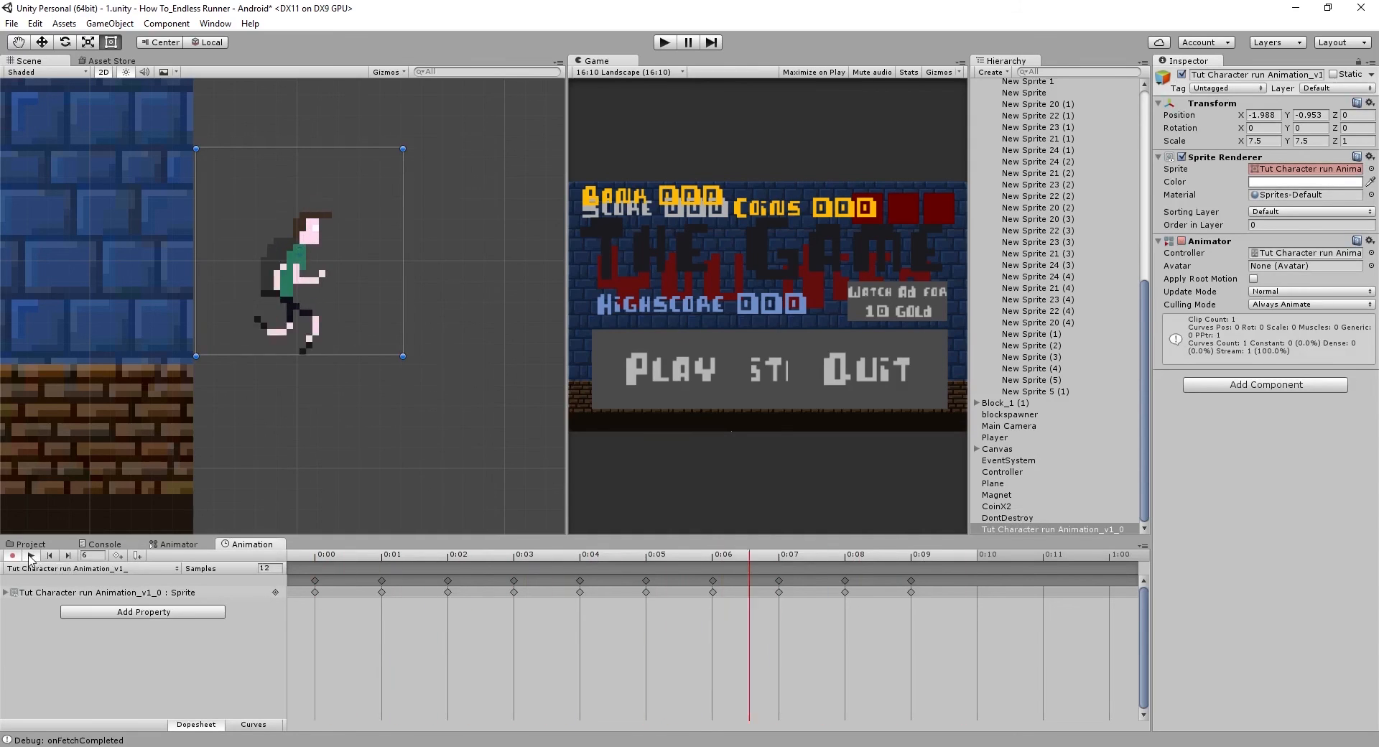
Stop the preview, set the run clip's sample rate to 10, and play the clip to check the slower pace
left_click(30, 556)
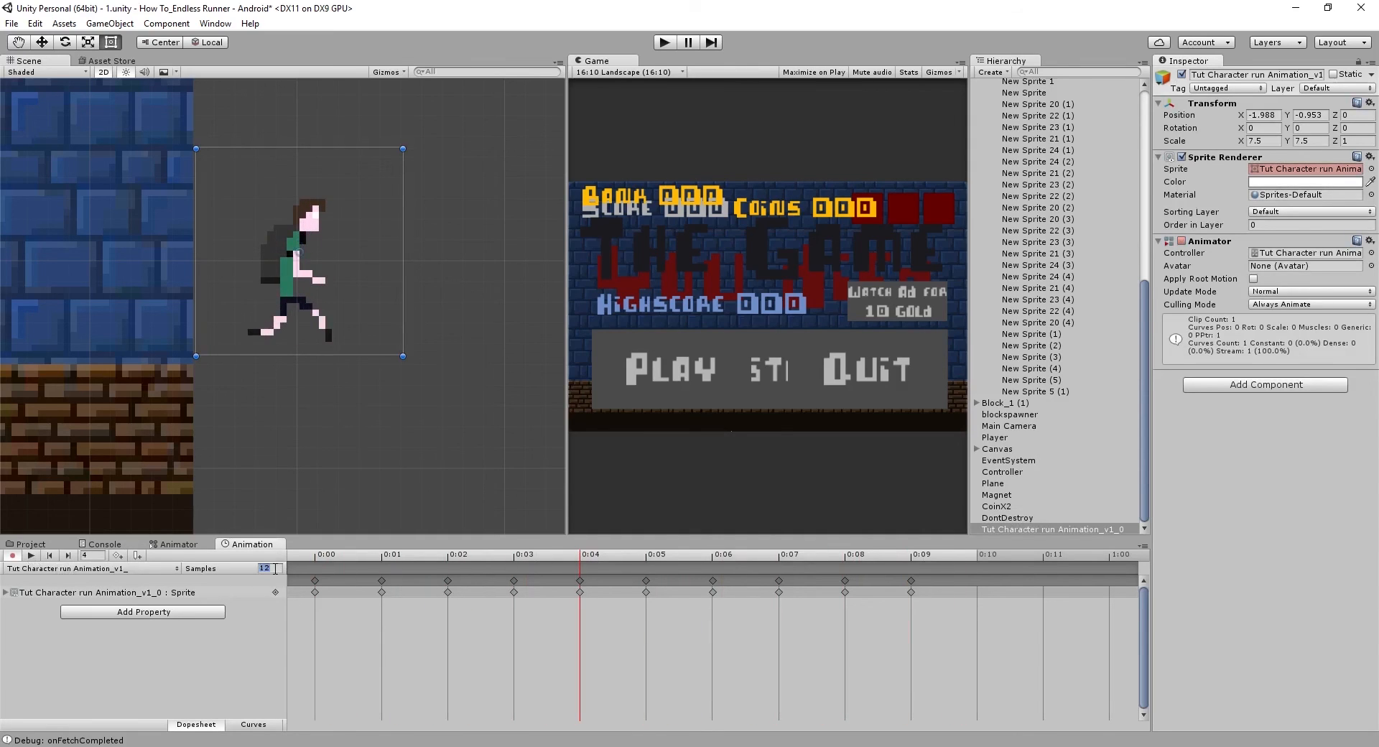
type("10")
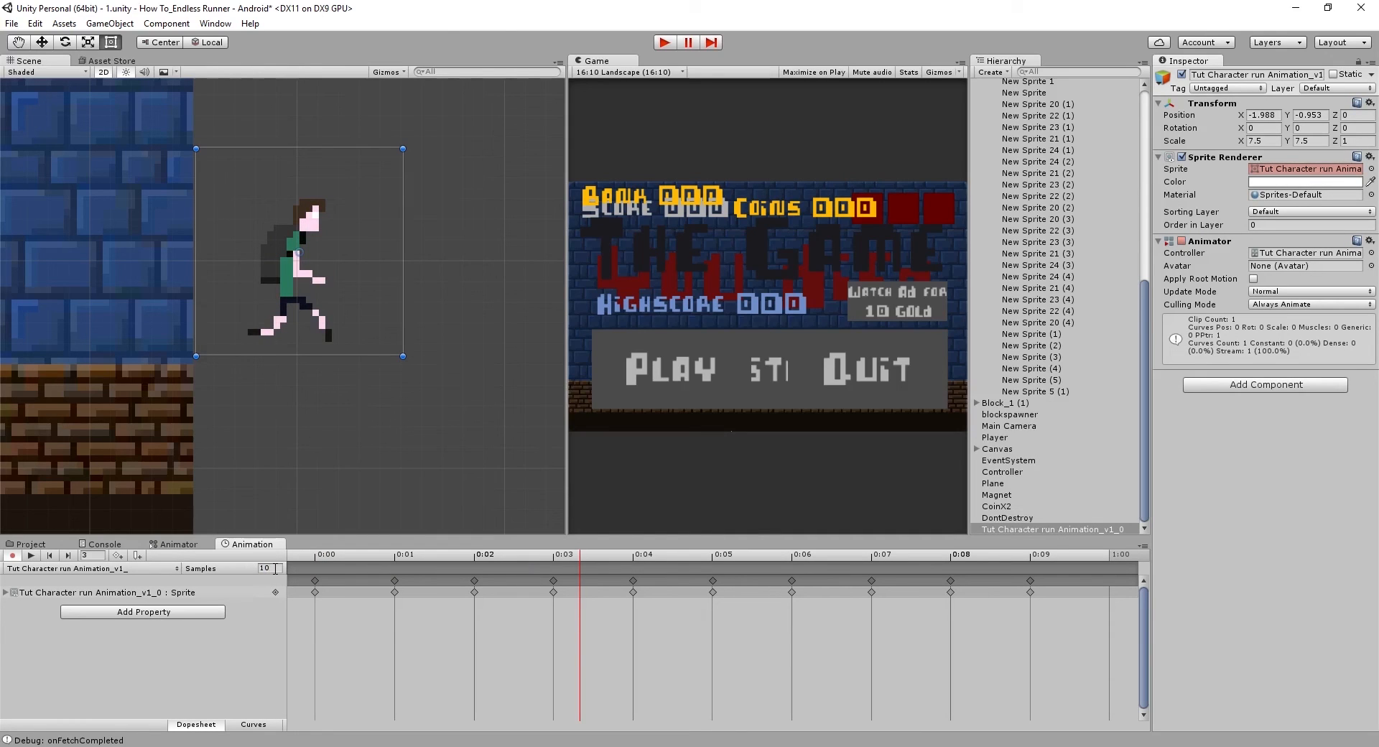
left_click(32, 557)
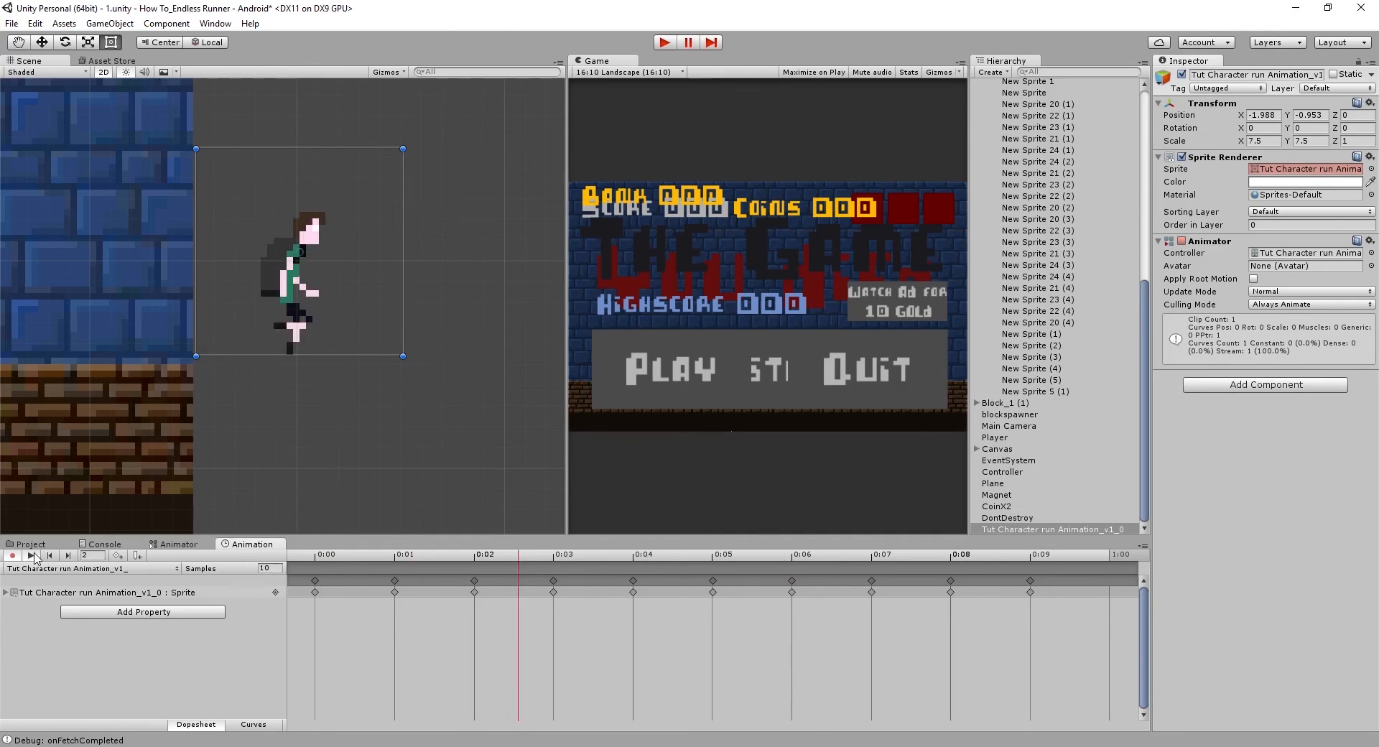
left_click(33, 556)
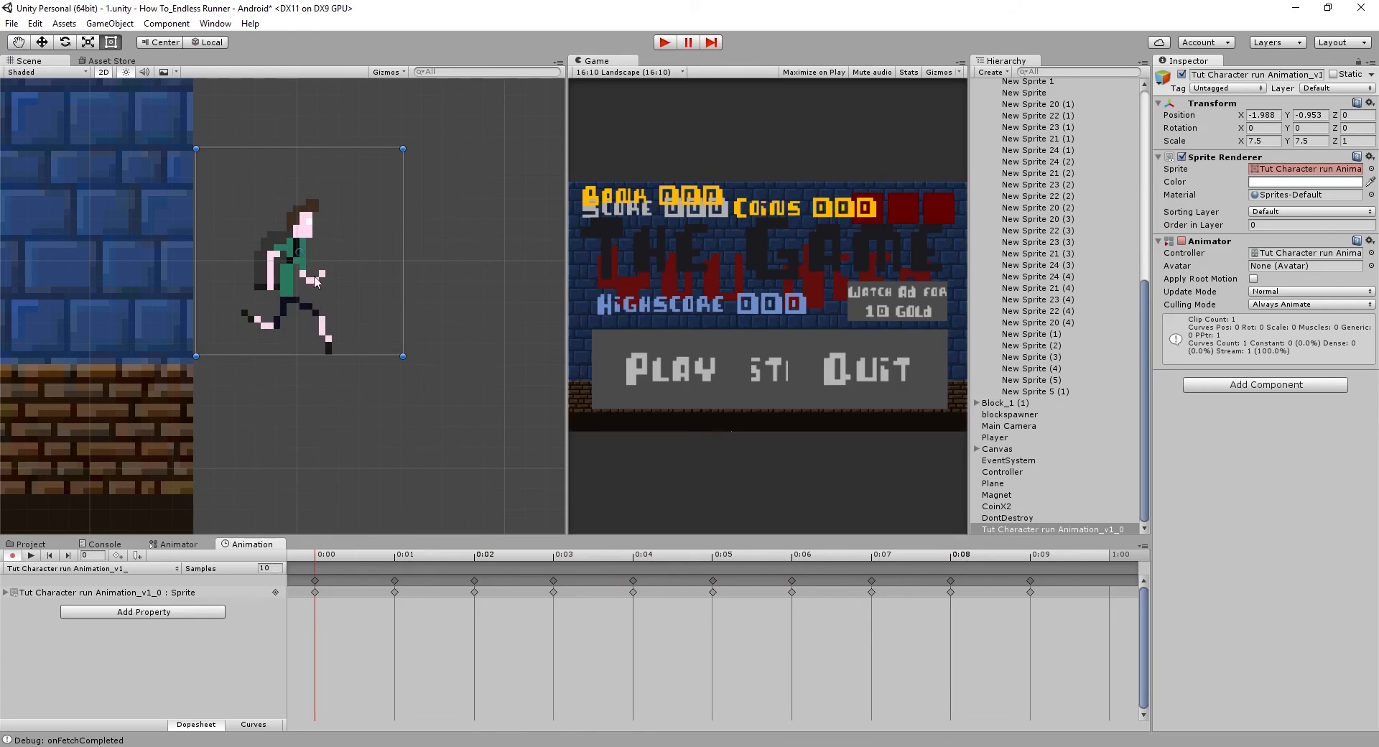
Try moving the character to about X -1.856, Y -1.039, and delete the Position track this records in the run clip
scroll(258, 282, "down", 3)
scroll(257, 281, "down", 4)
scroll(196, 306, "up", 4)
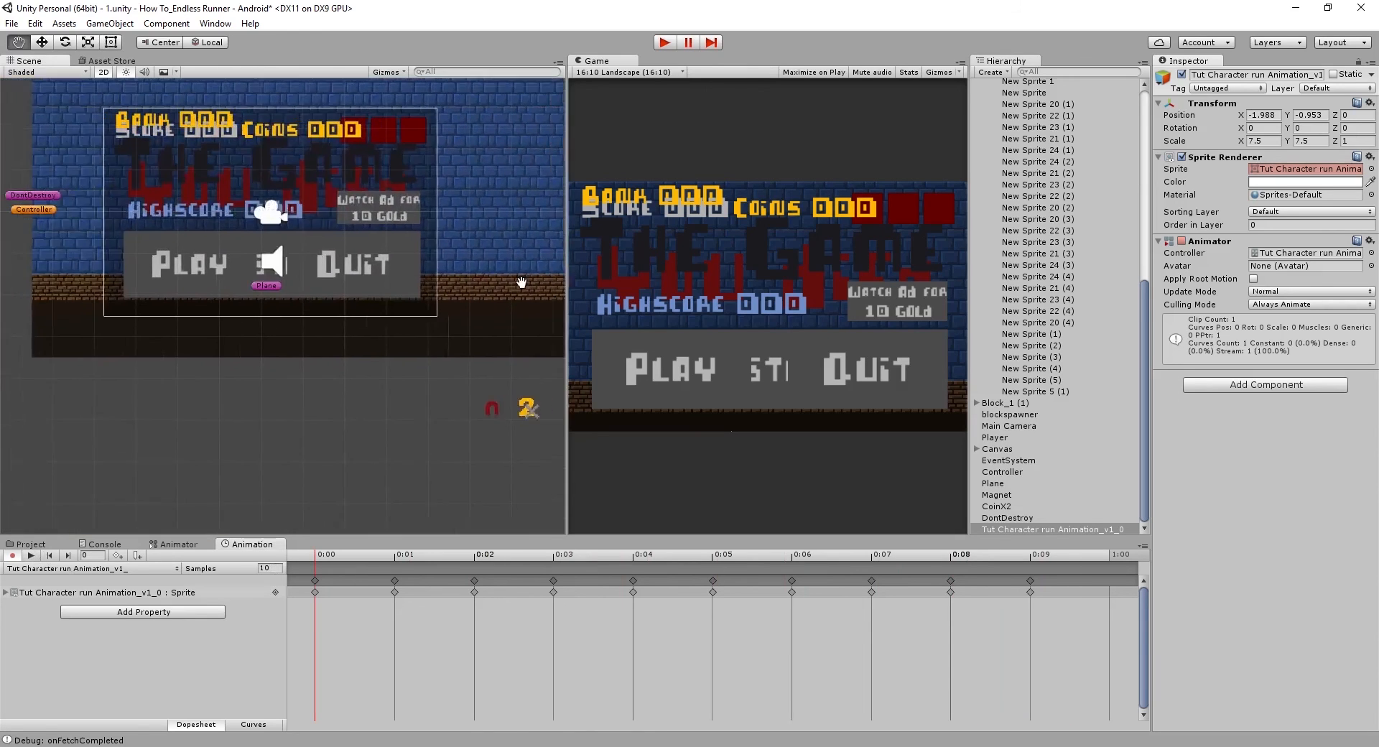
key("f")
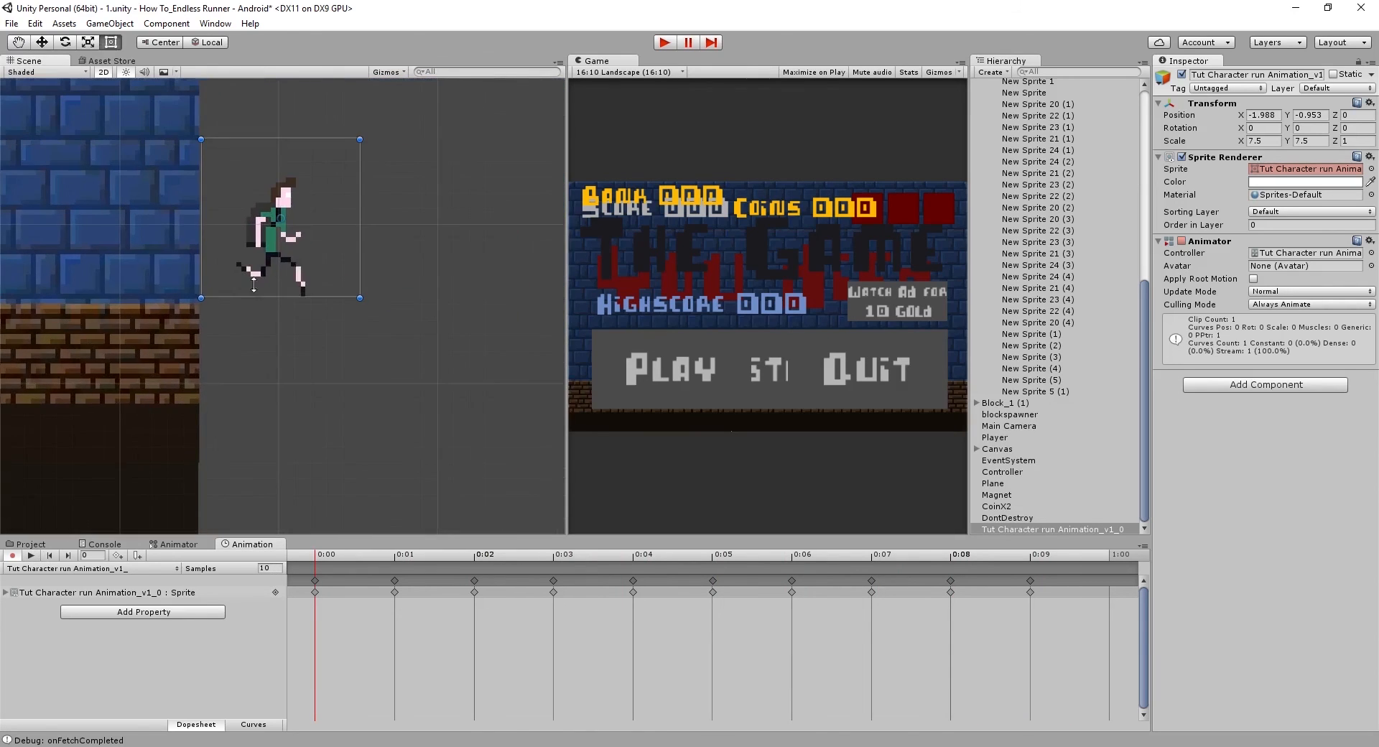
mouse_move(280, 266)
left_mouse_down()
mouse_move(256, 305)
mouse_move(297, 282)
left_mouse_up()
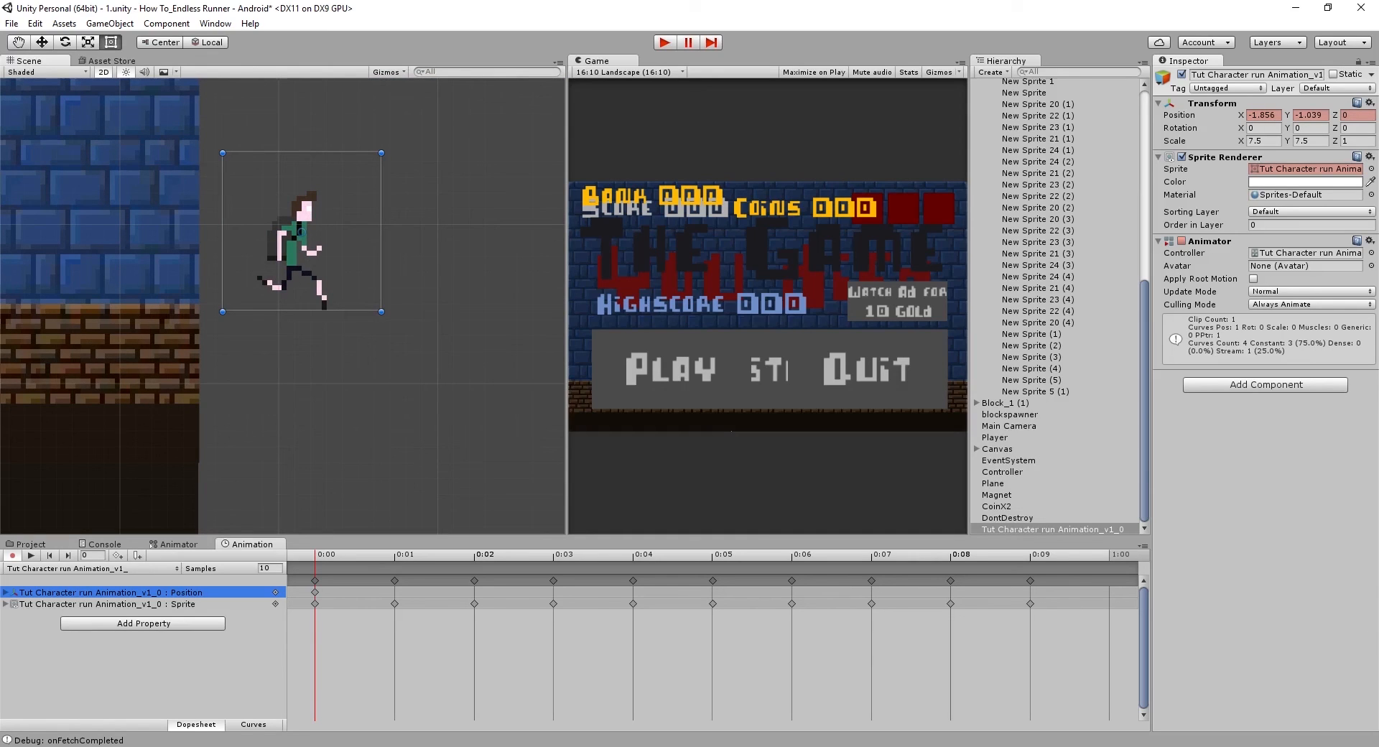
scroll(334, 410, "down", 2)
left_click_drag(204, 390, 339, 387)
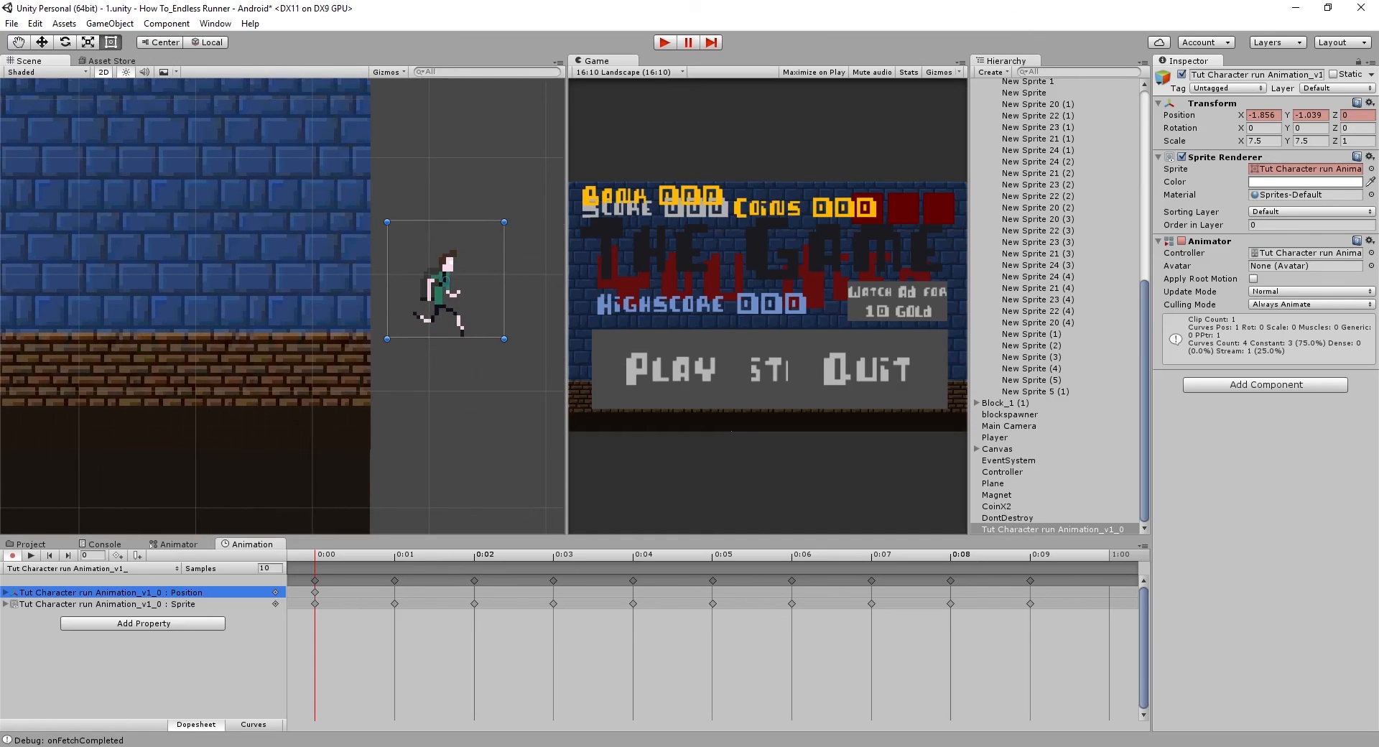
scroll(439, 391, "up", 1)
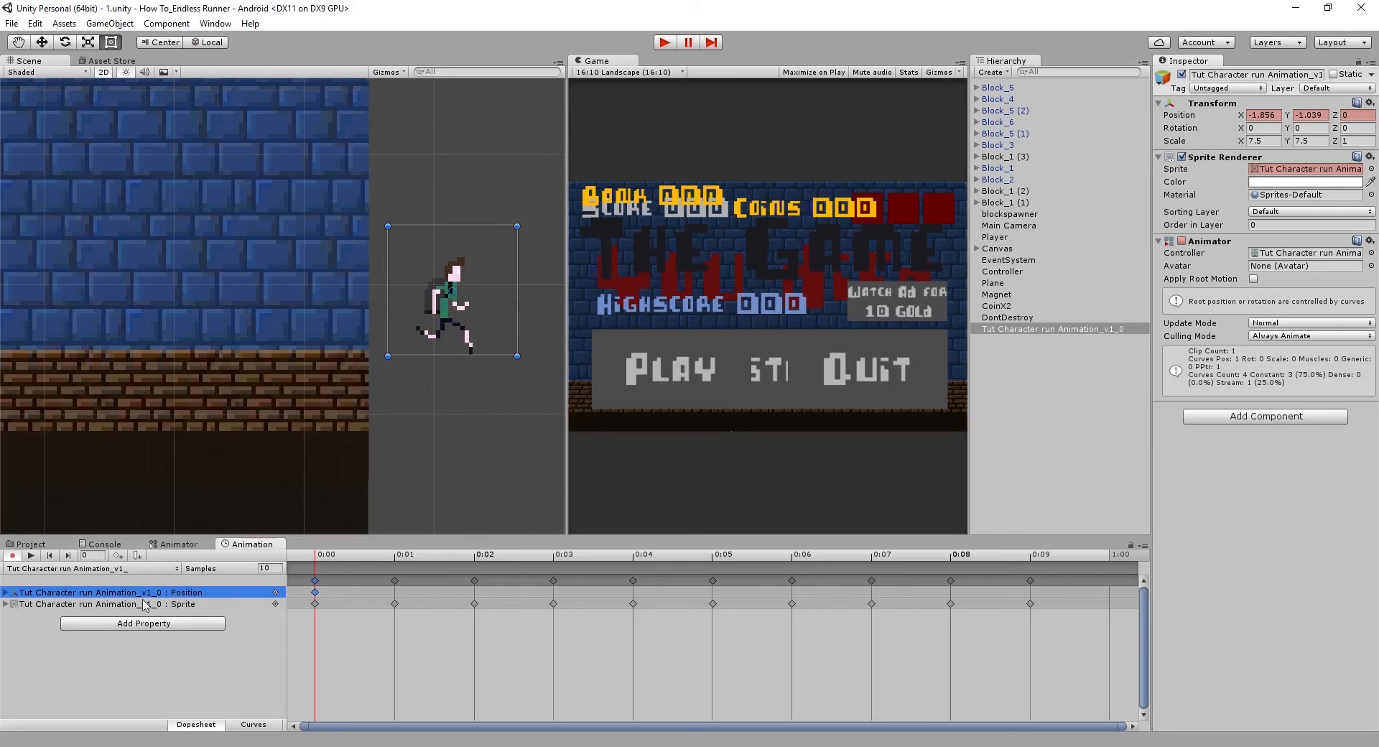
key("Delete")
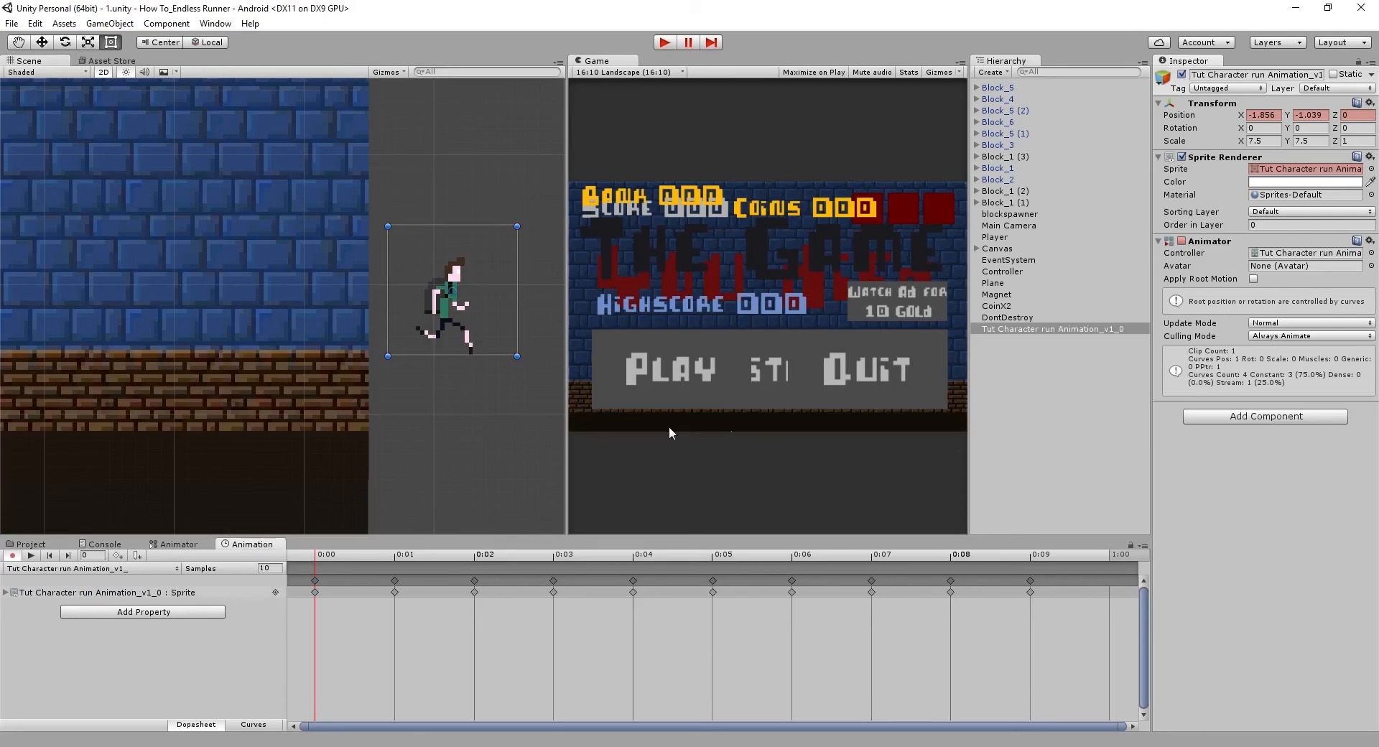
Play the run clip briefly to preview the character's cycle, and stop it
left_click(30, 556)
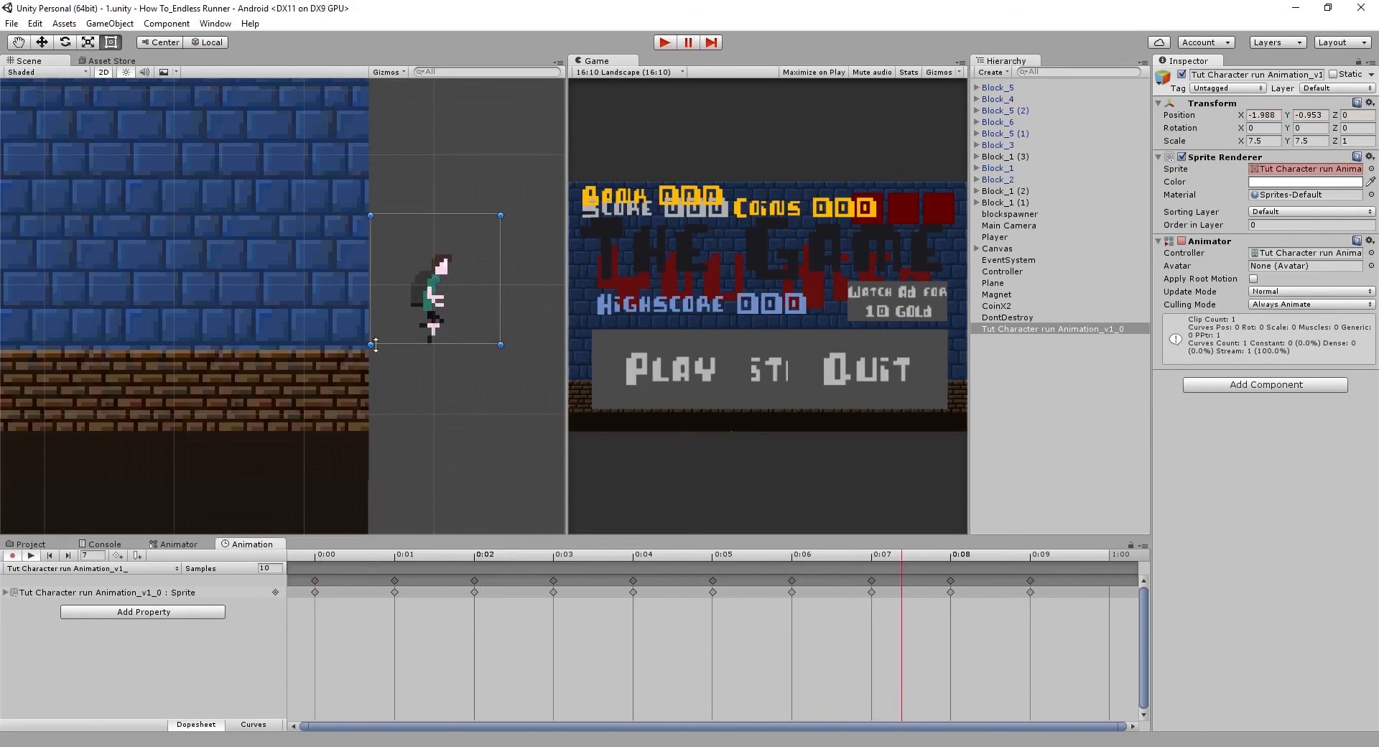
left_click(30, 556)
scroll(400, 391, "up", 2)
left_click_drag(394, 394, 386, 428)
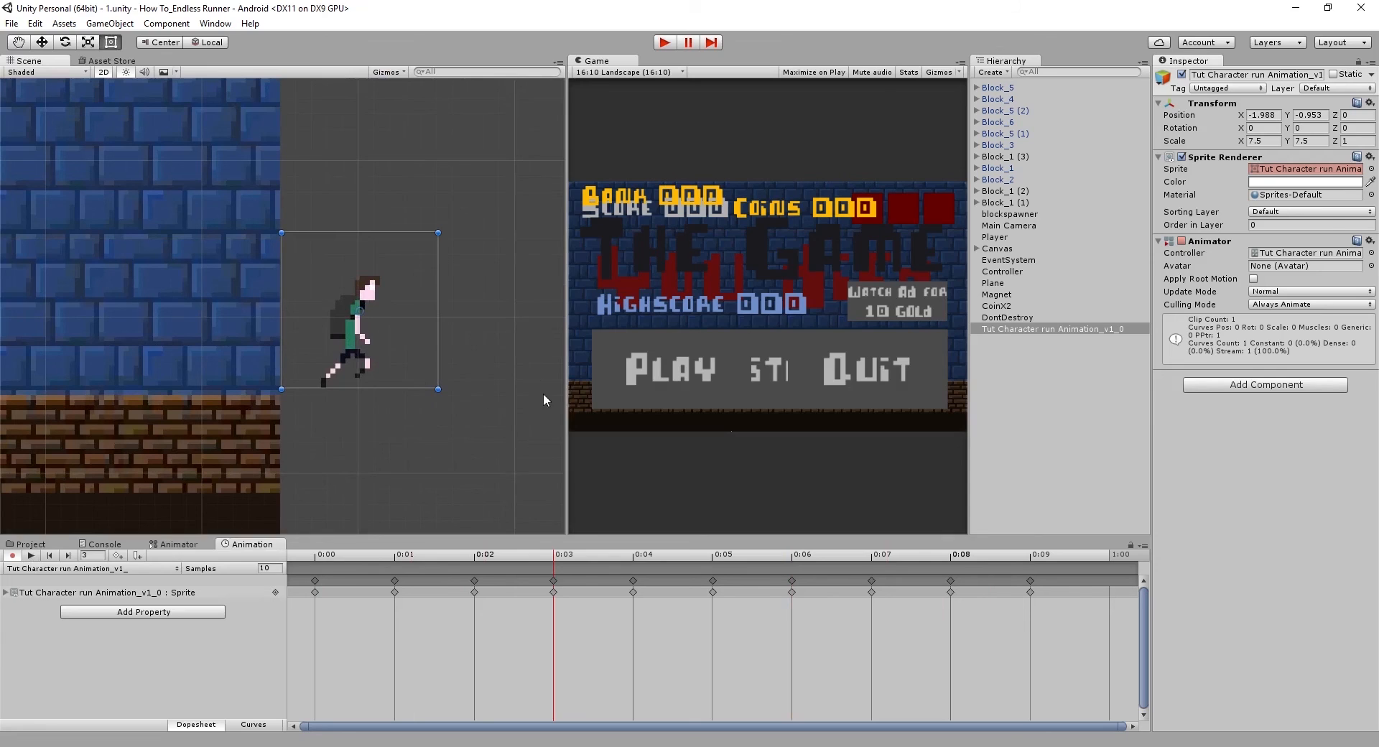
left_click_drag(543, 393, 569, 418)
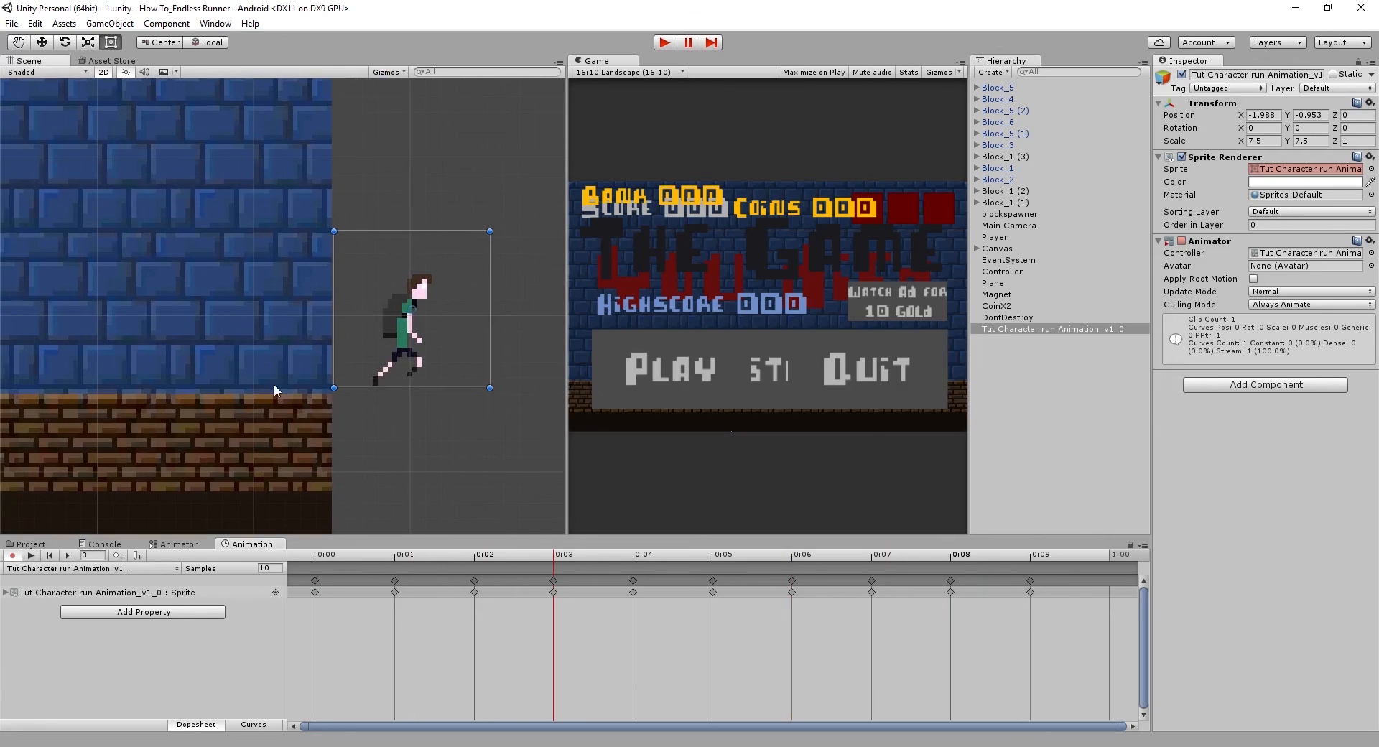
Deactivate the Canvas object to hide the game's menu and score interface
left_click_drag(274, 383, 381, 365)
scroll(252, 365, "down", 5)
left_click_drag(86, 362, 389, 359)
scroll(55, 339, "down", 5)
left_click_drag(133, 352, 273, 383)
left_click(998, 249)
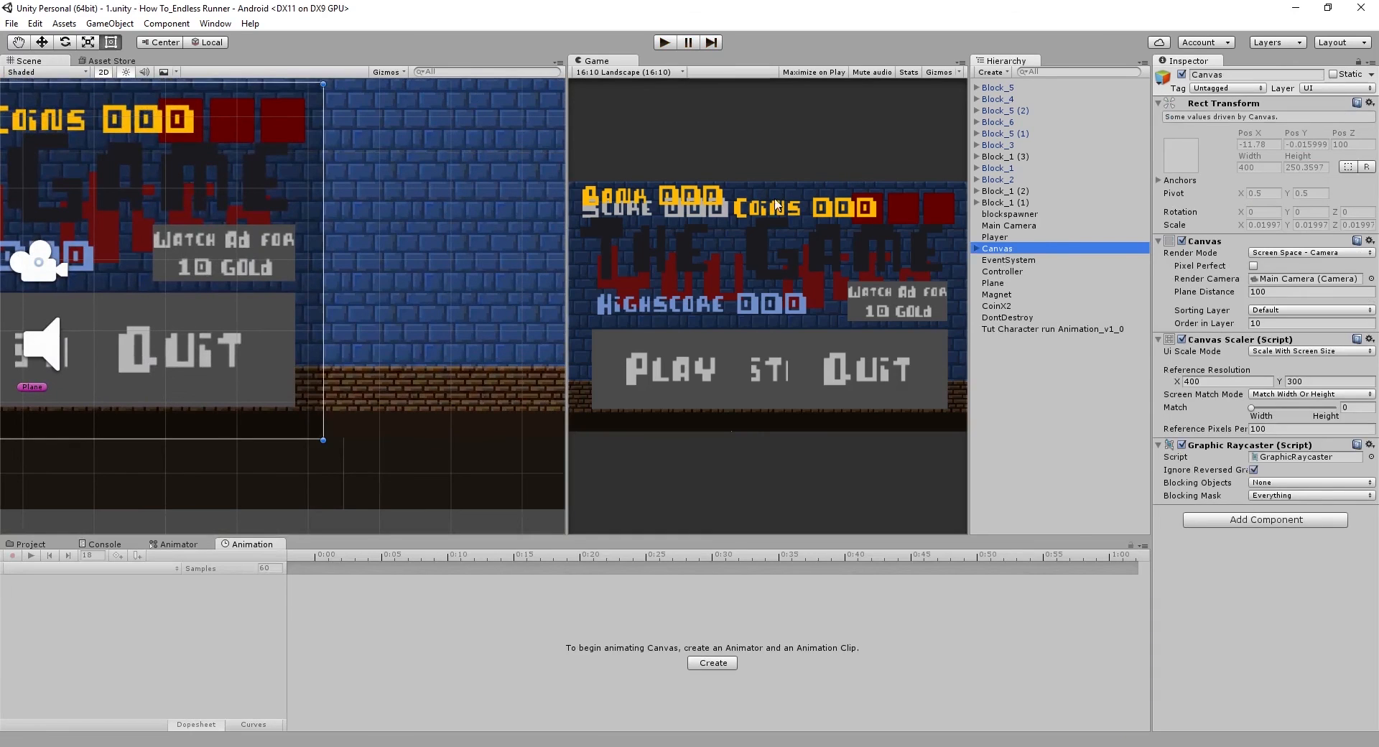
left_click(1182, 75)
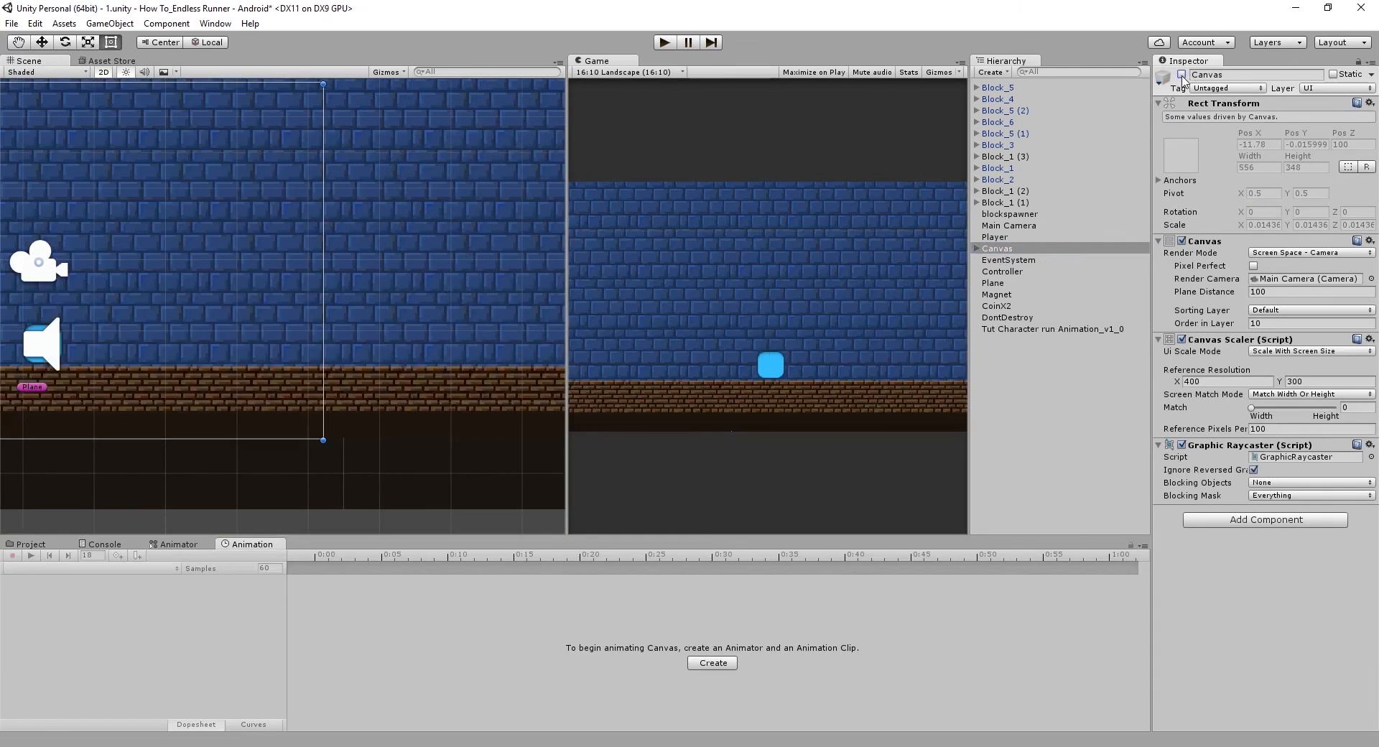
Save the scene and the project
scroll(259, 301, "down", 6)
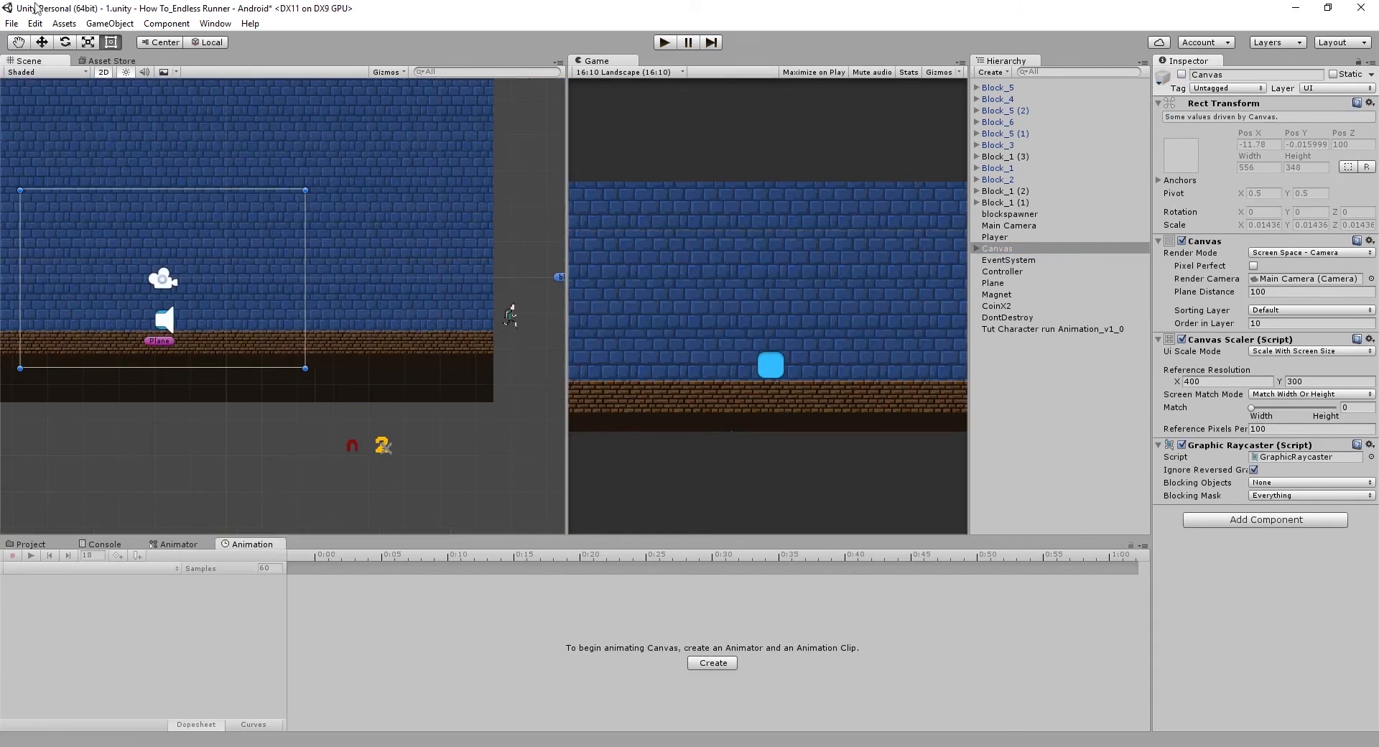
left_click(12, 23)
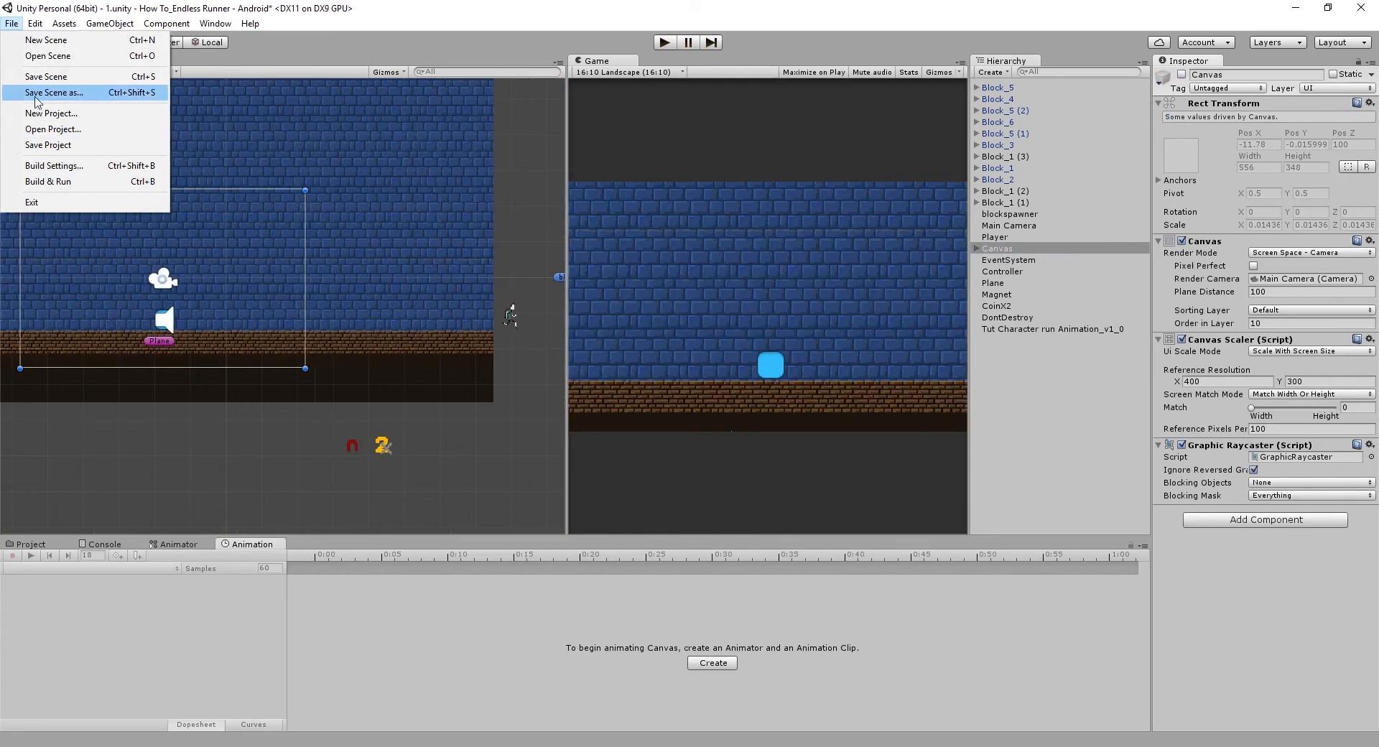
left_click(49, 78)
left_click(12, 23)
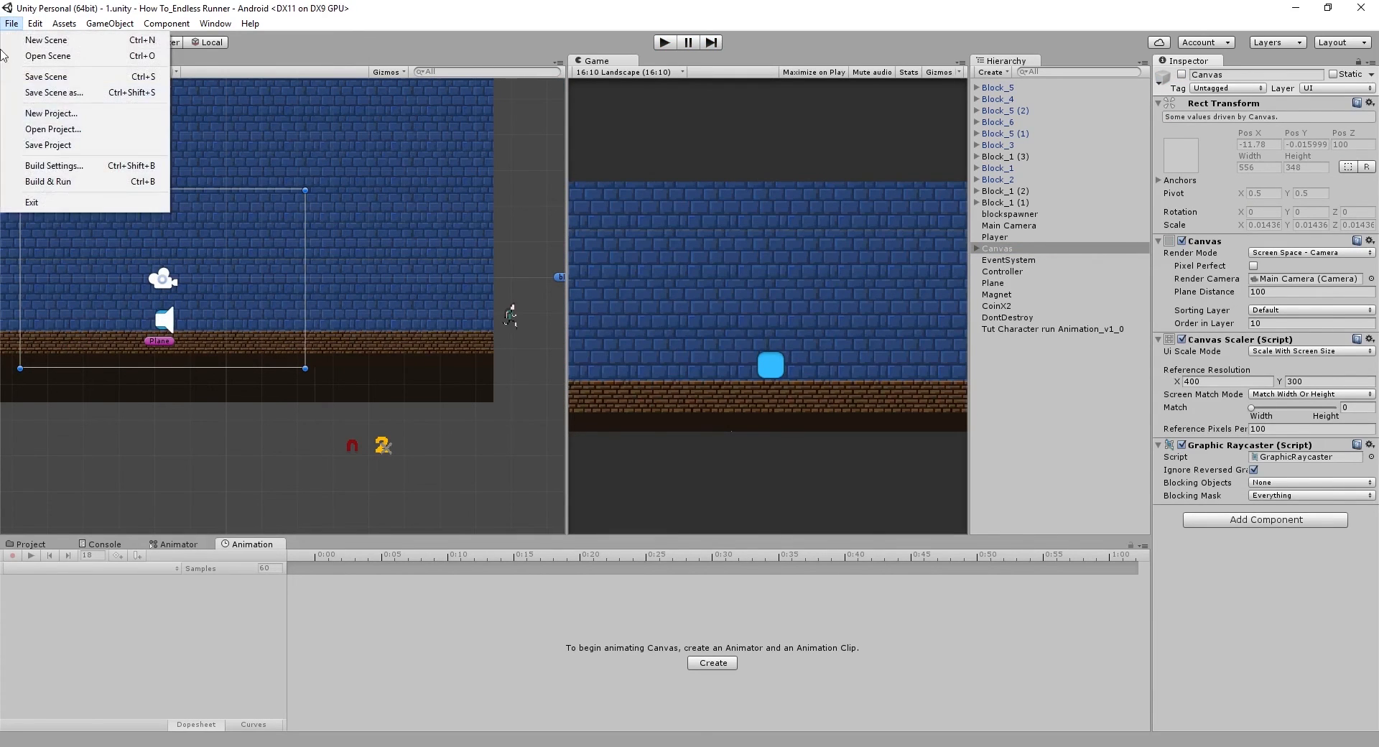
left_click(48, 144)
Move the run character onto the brick background within the camera view, at about X -10, Y -0.36
left_click_drag(101, 230, 147, 267)
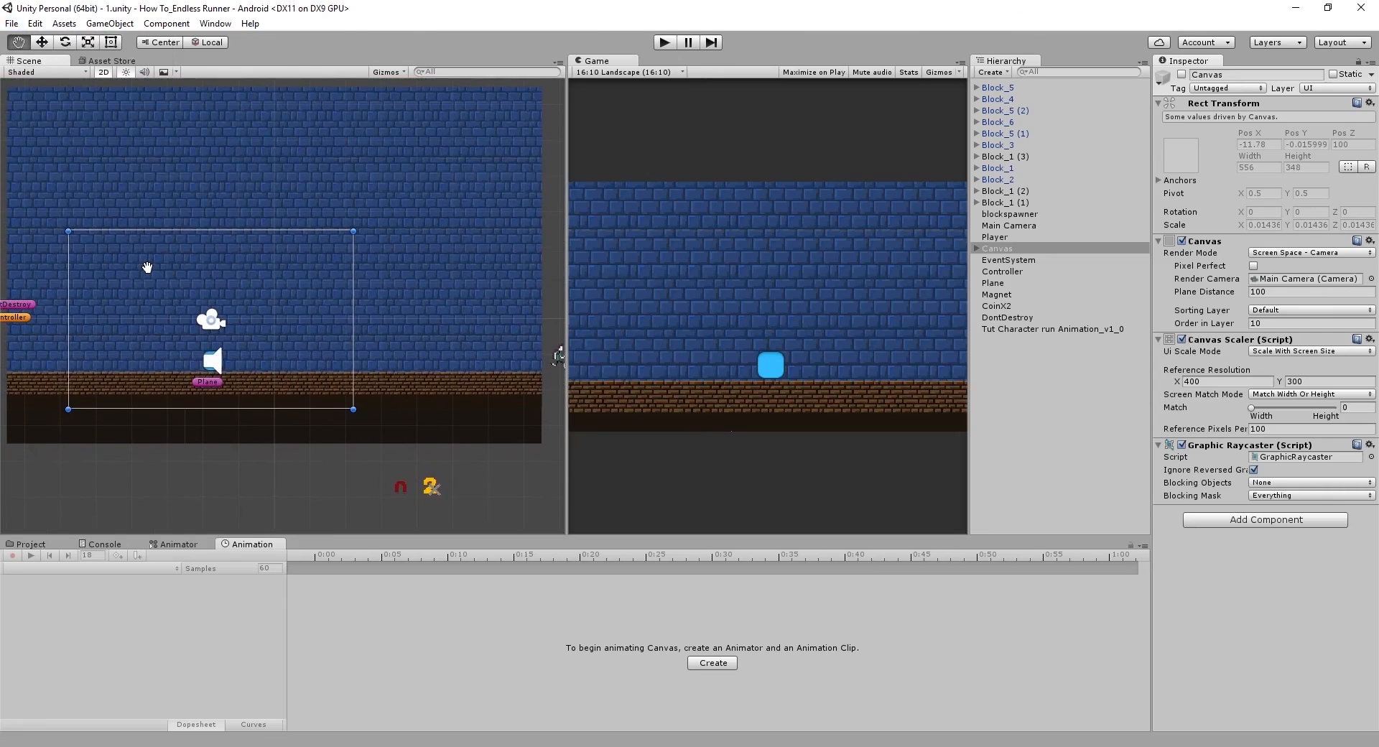
key("t")
left_click(889, 222)
scroll(410, 359, "up", 3)
left_click_drag(410, 359, 240, 314)
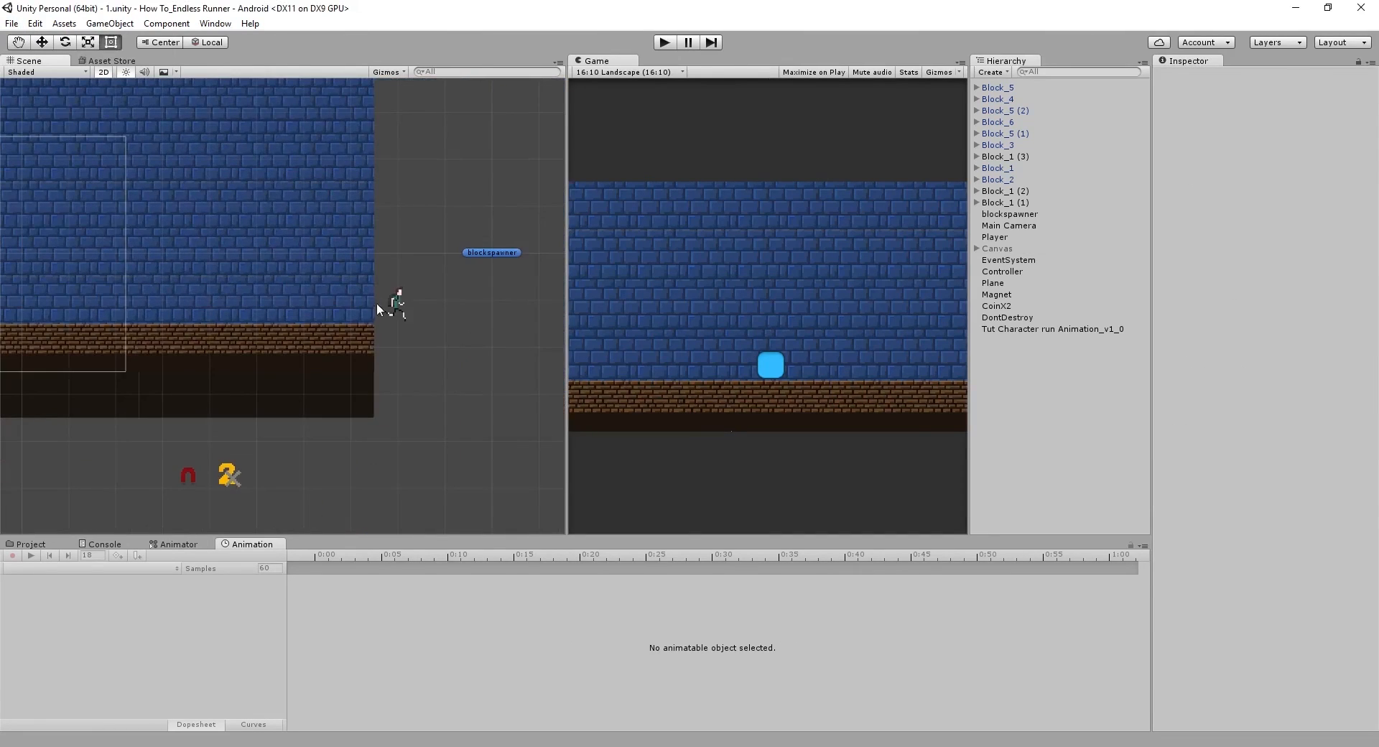
left_click(399, 304)
left_click_drag(399, 304, 33, 271)
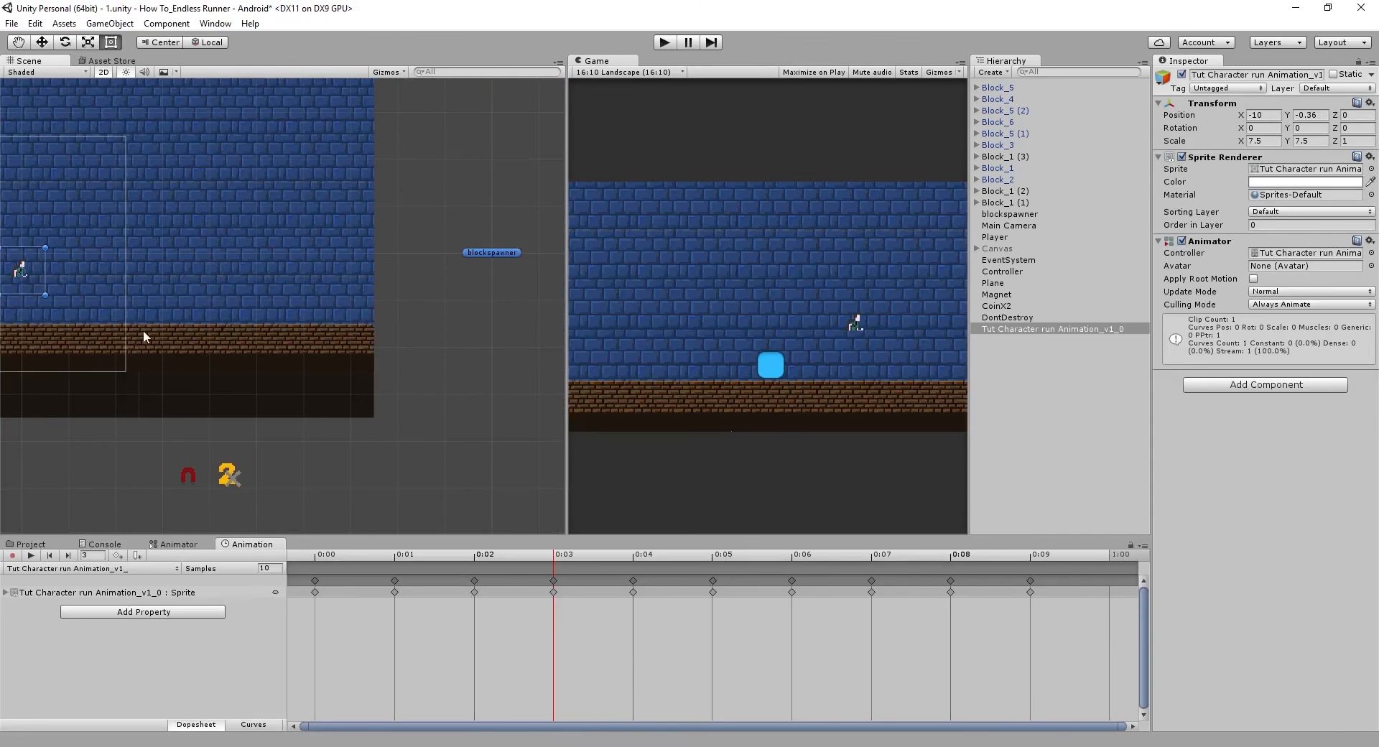
Set the run character sprite's Order in Layer to 5
key("f")
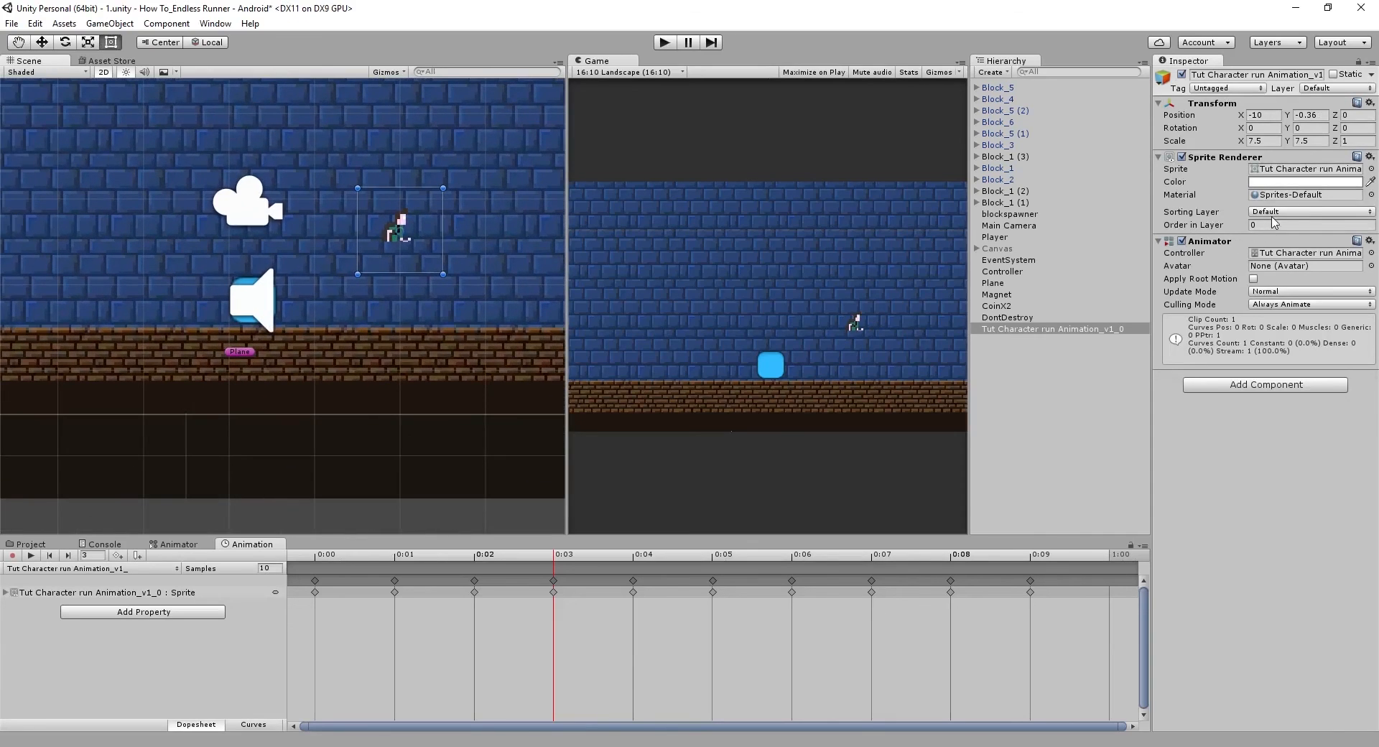
left_click(1276, 226)
type("5")
scroll(229, 256, "up", 3)
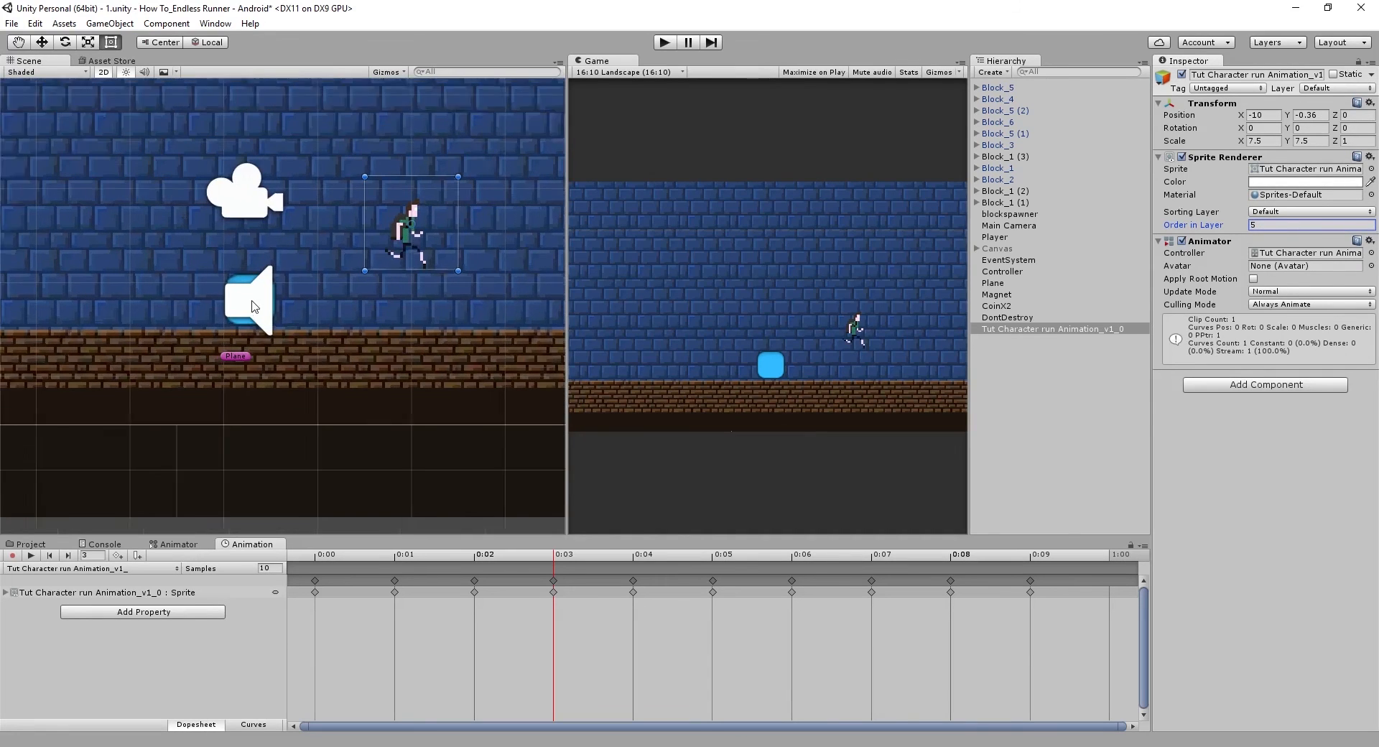
Check the Player's sprite settings and move the run character onto the blue Player square, at about X -11.656, Y -0.998
left_click(235, 278)
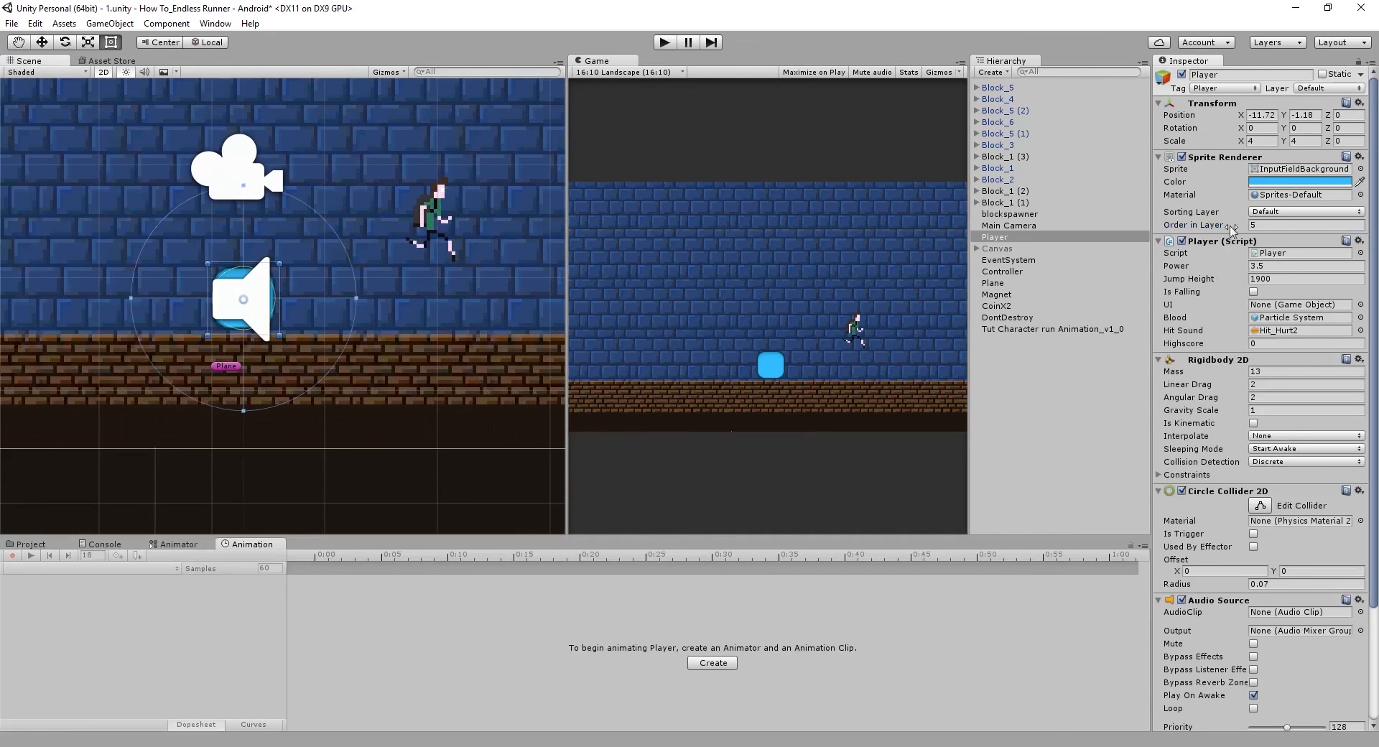
left_click(434, 220)
left_click_drag(436, 219, 258, 277)
scroll(275, 351, "up", 2)
scroll(346, 352, "up", 3)
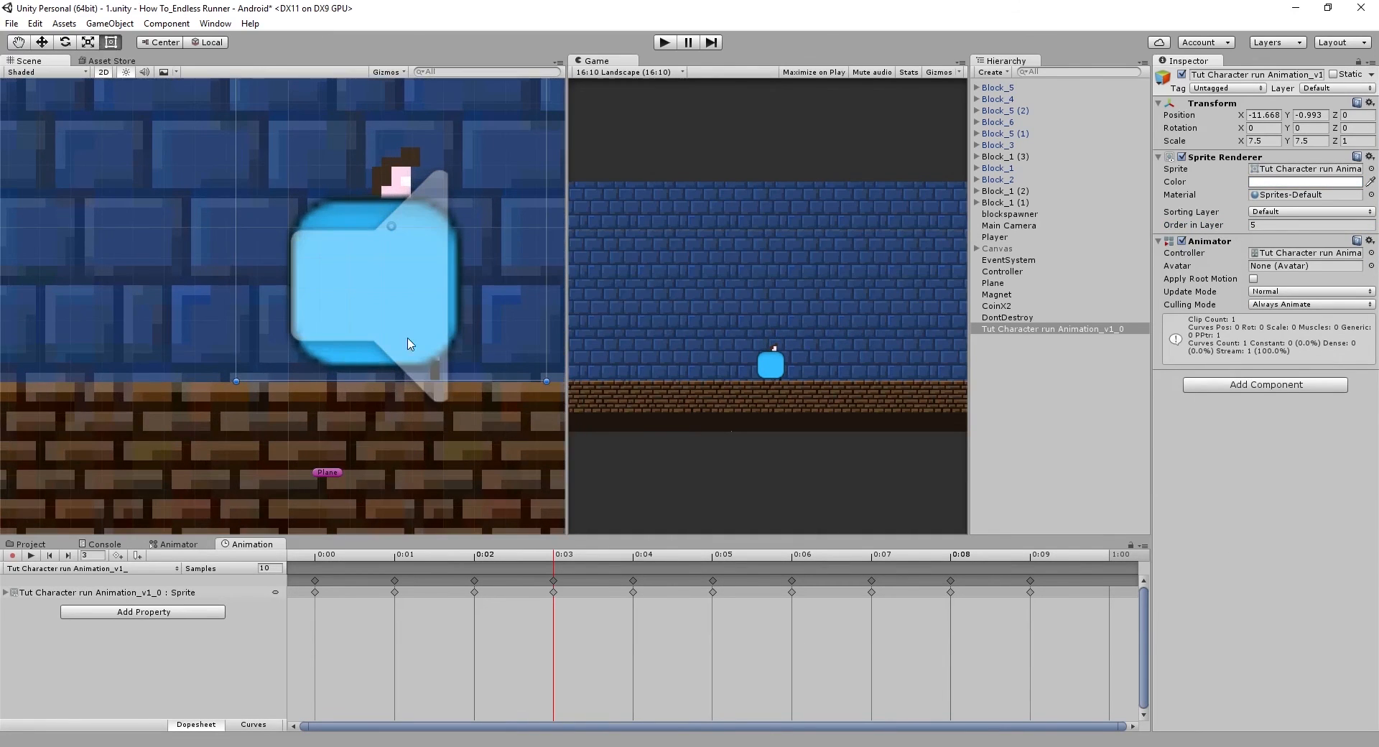
left_click_drag(399, 190, 407, 191)
left_click_drag(447, 371, 397, 375)
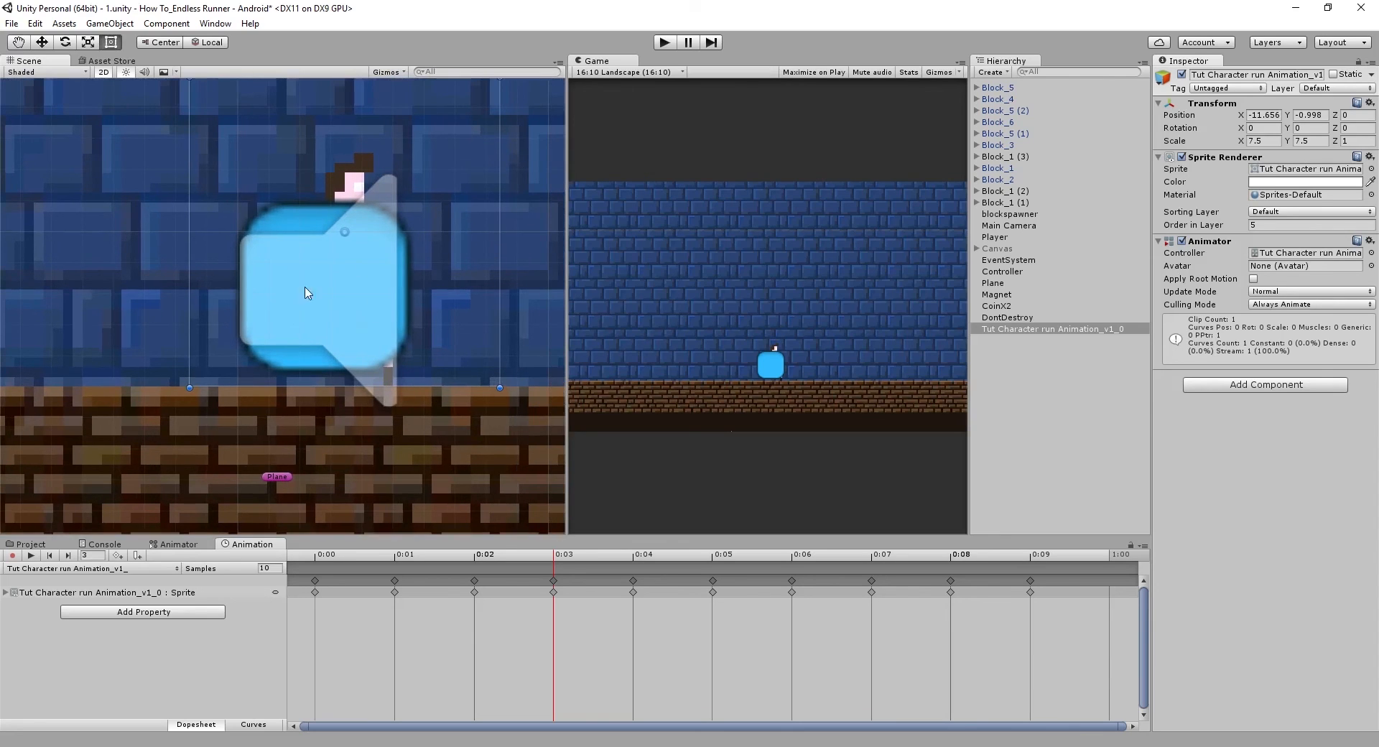
Make the run character object a child of the Player object
left_click(288, 226)
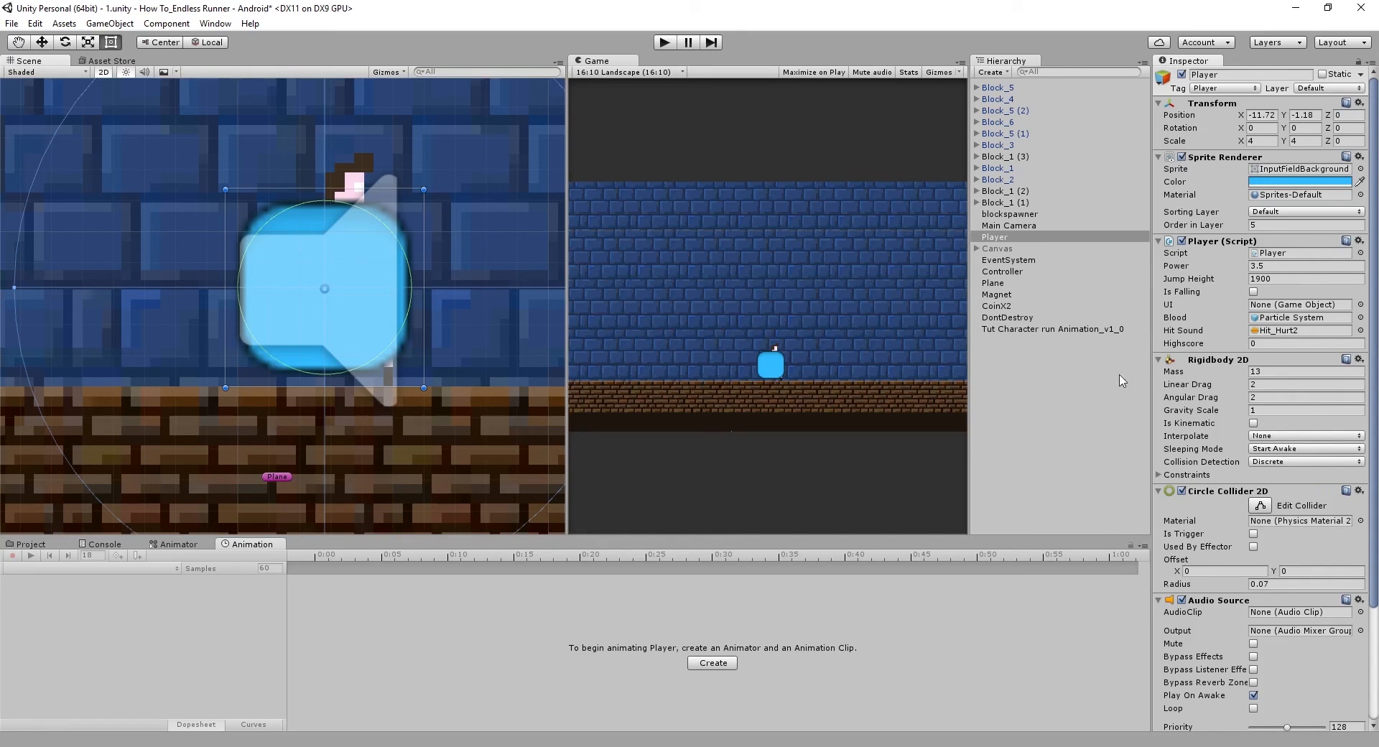
left_click(1003, 331)
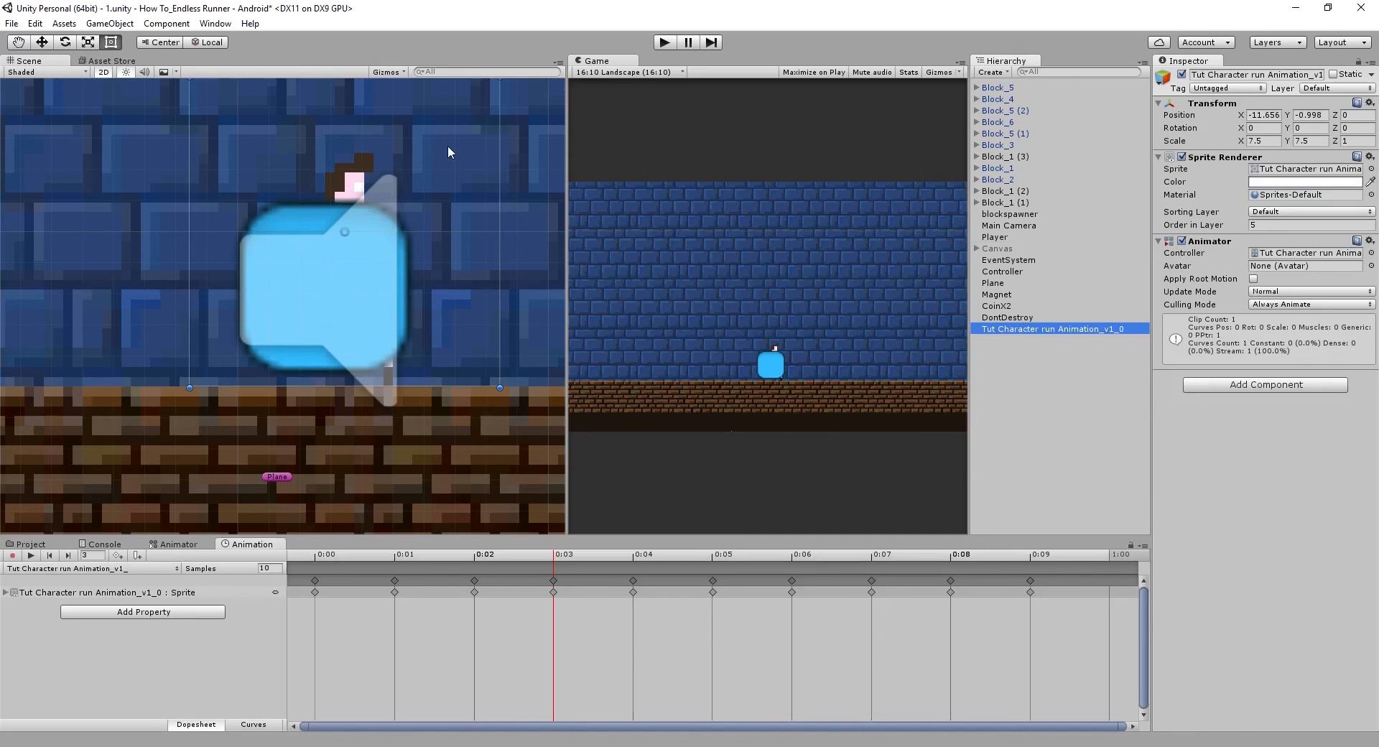
left_click_drag(1004, 330, 1000, 237)
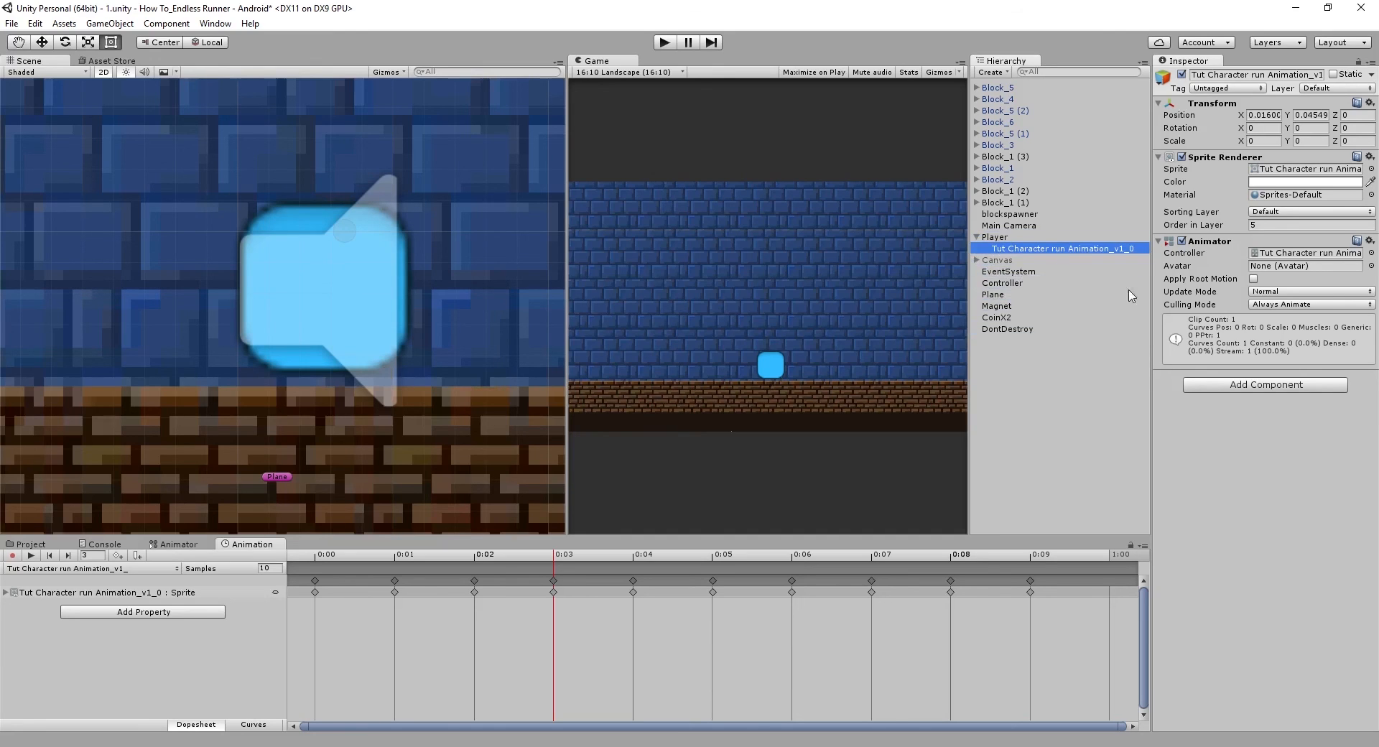
Set the child run character's X and Y scale to 7.5
left_click(1260, 141)
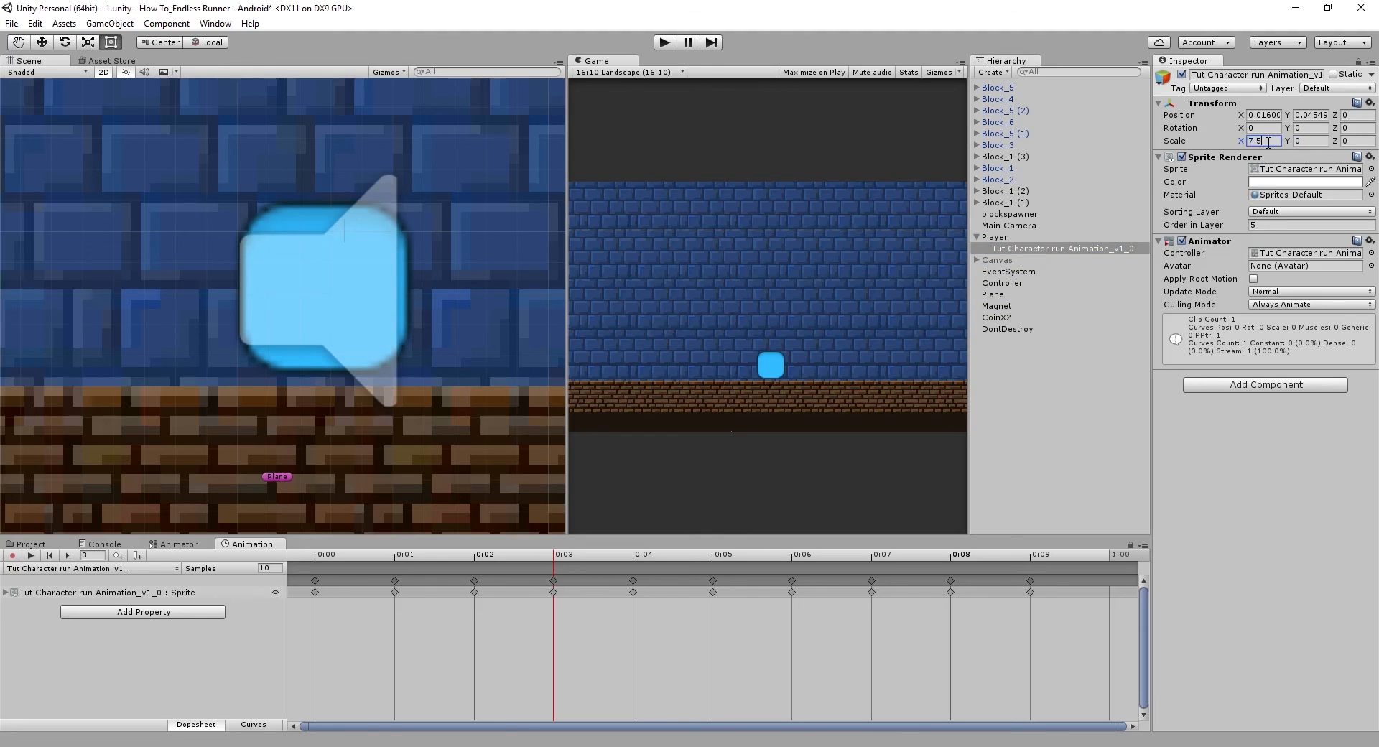
key("Tab")
type("7.5")
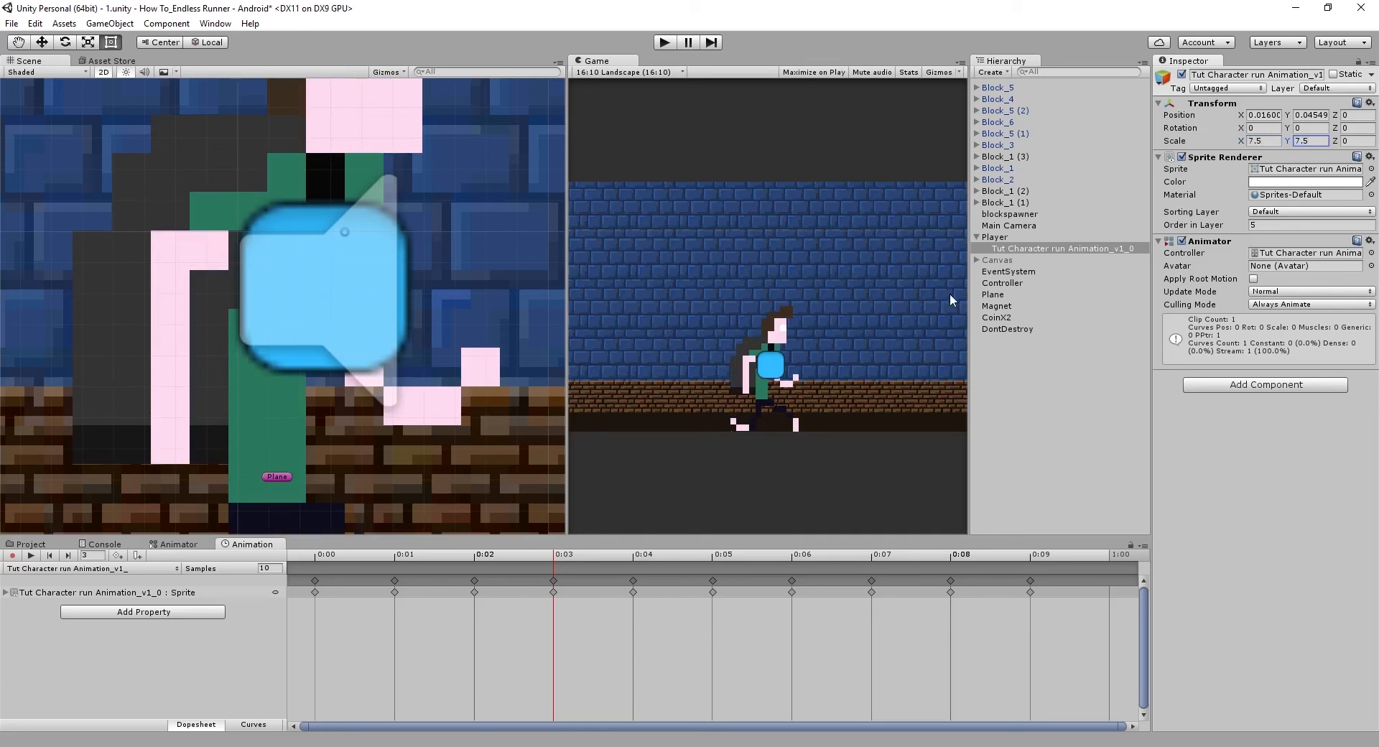
Set the Player object's X and Y scale to 1
left_click(1264, 141)
left_click(1013, 240)
left_click(1260, 138)
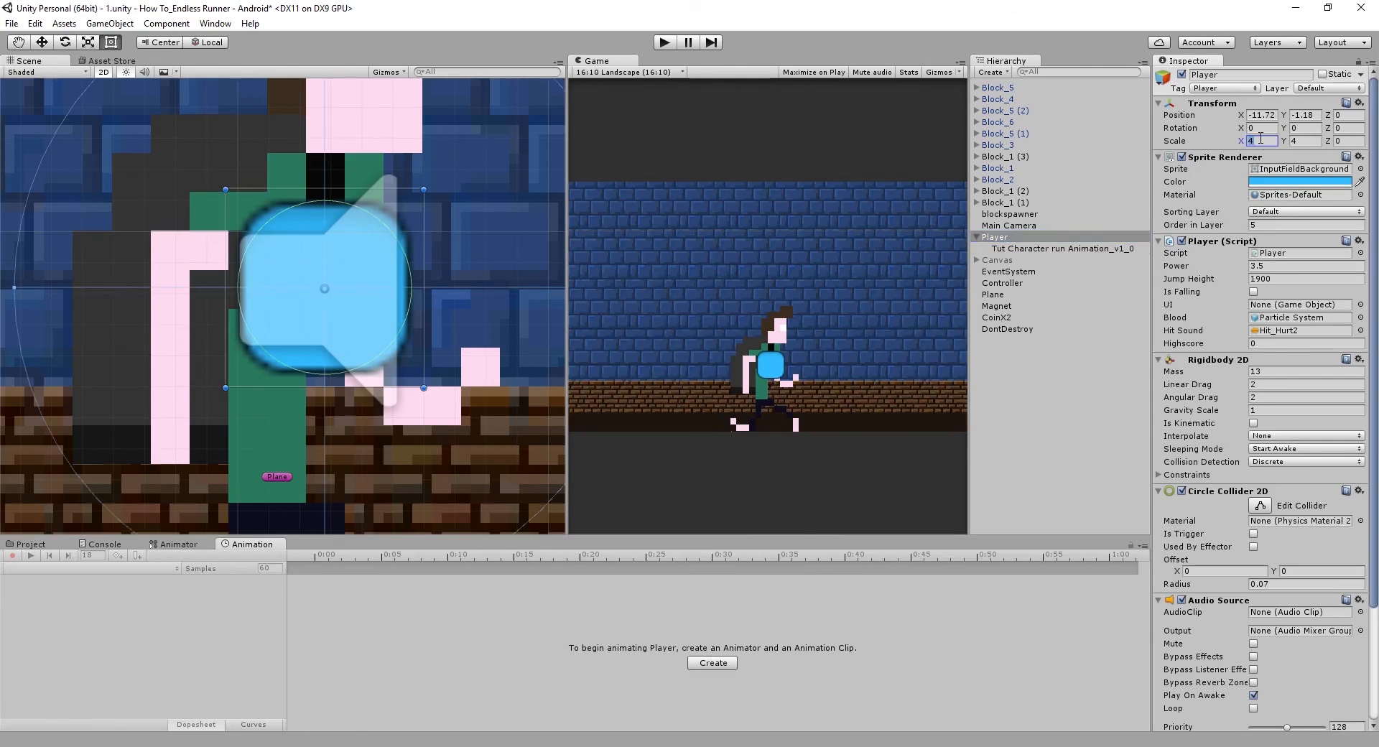
type("0")
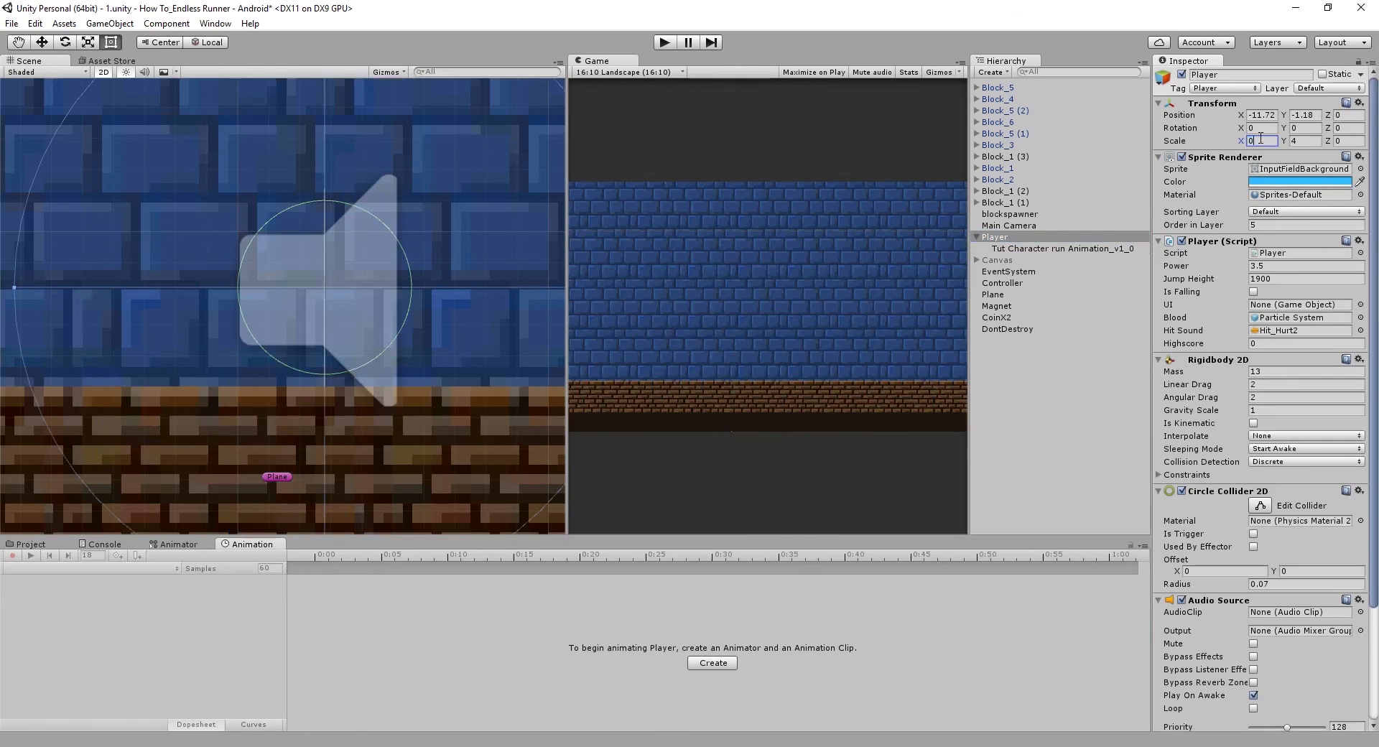
key("Tab")
type("01")
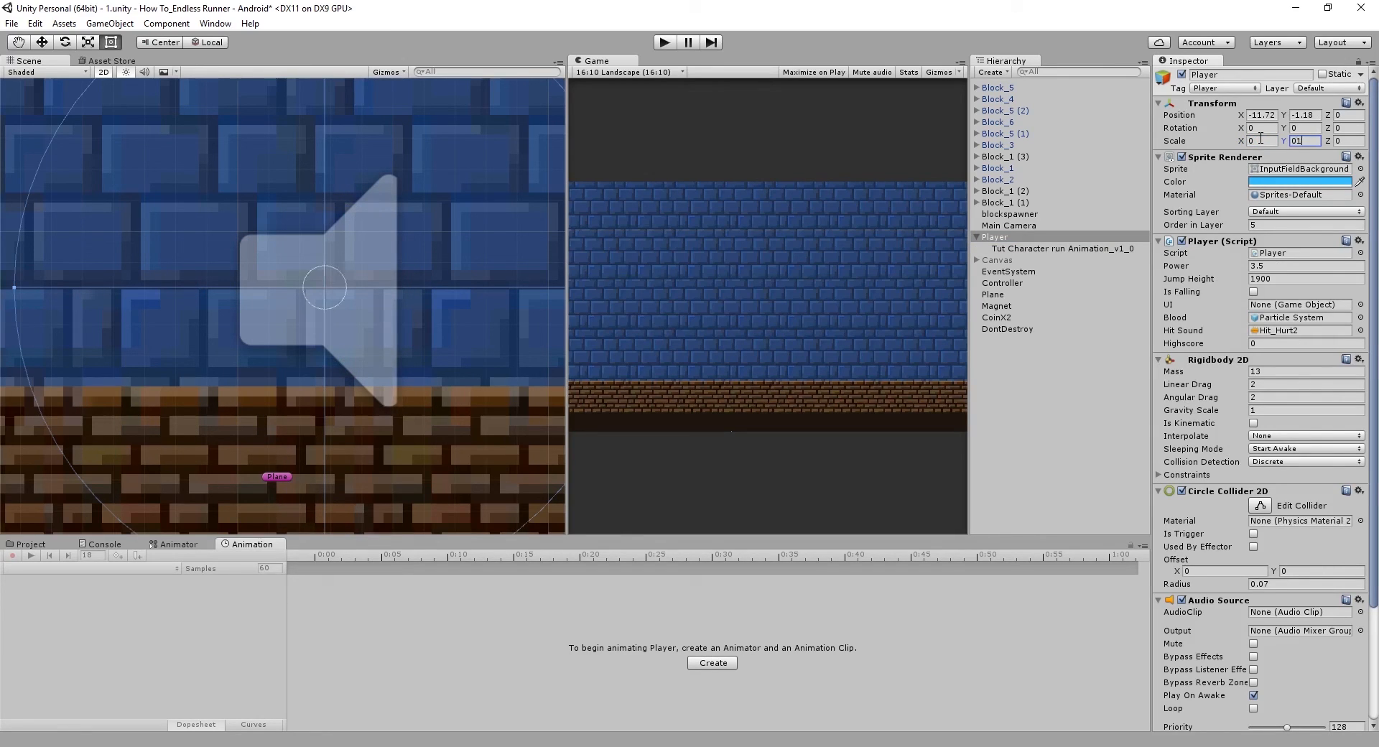
key("BackSpace")
key("BackSpace")
left_click(1261, 138)
type("1")
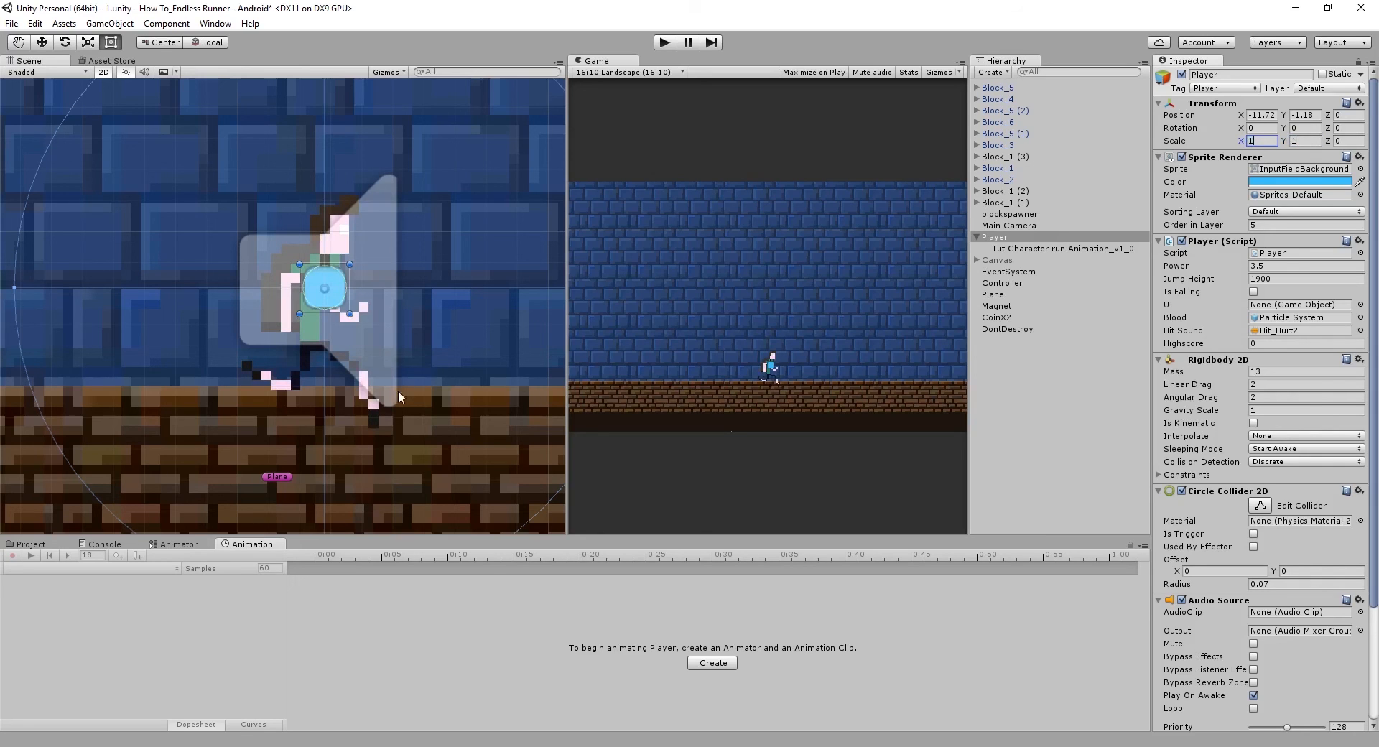
Move the Player object straight up to about Y -1.045 so the character's feet clear the ground
scroll(411, 395, "down", 1)
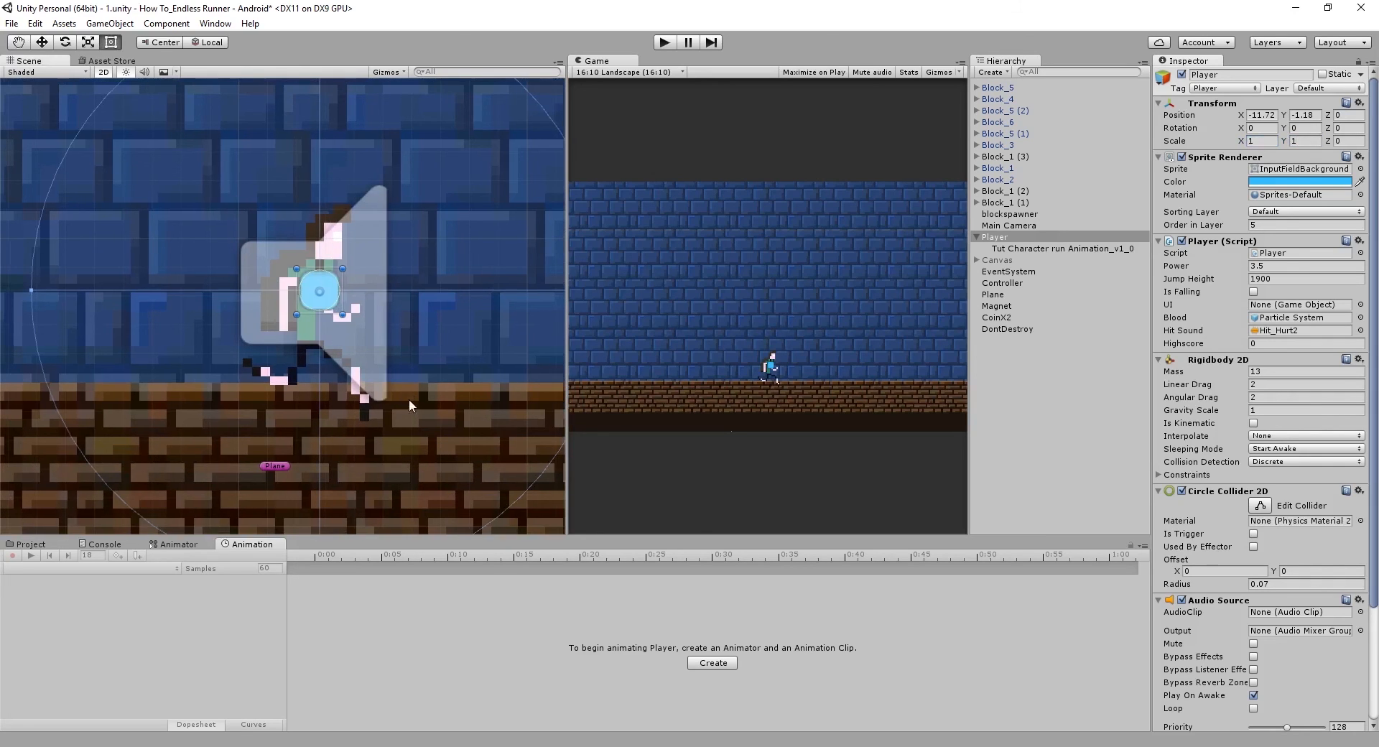
scroll(322, 330, "up", 2)
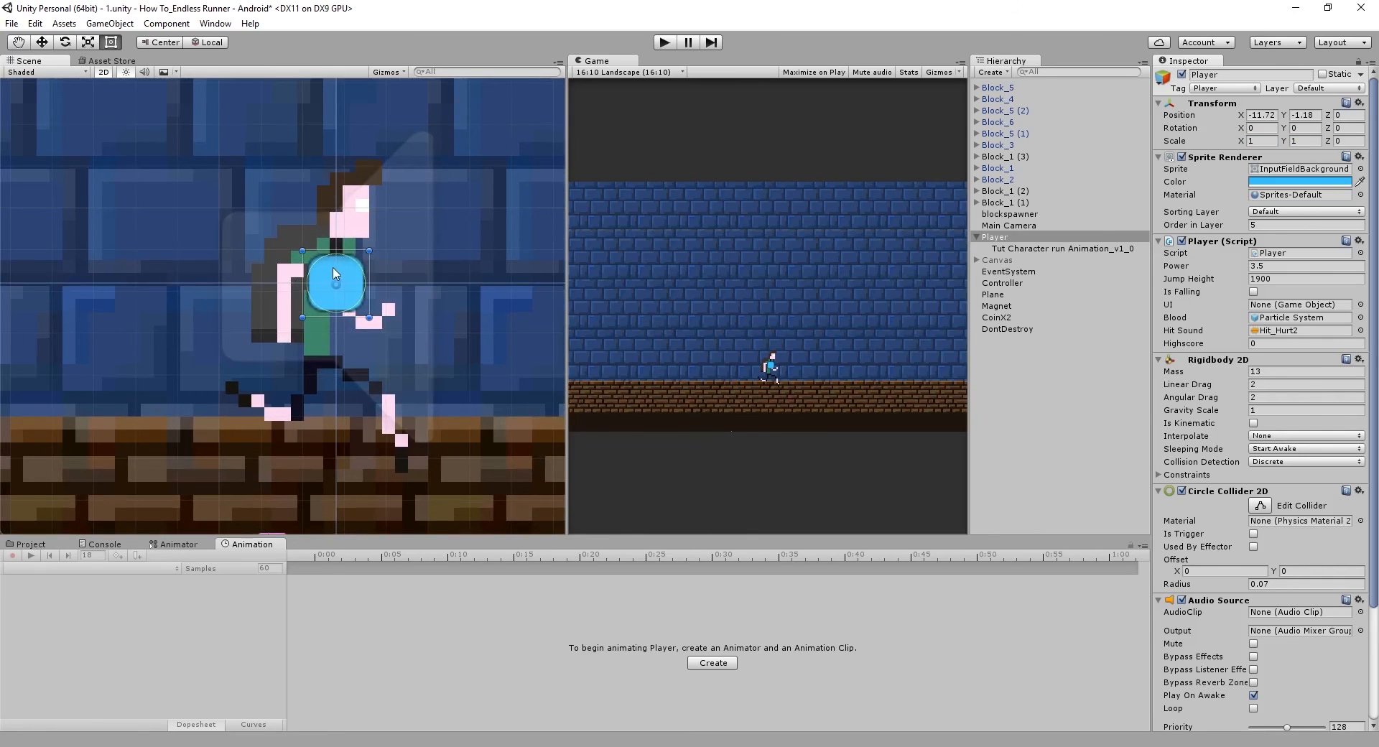
key("w")
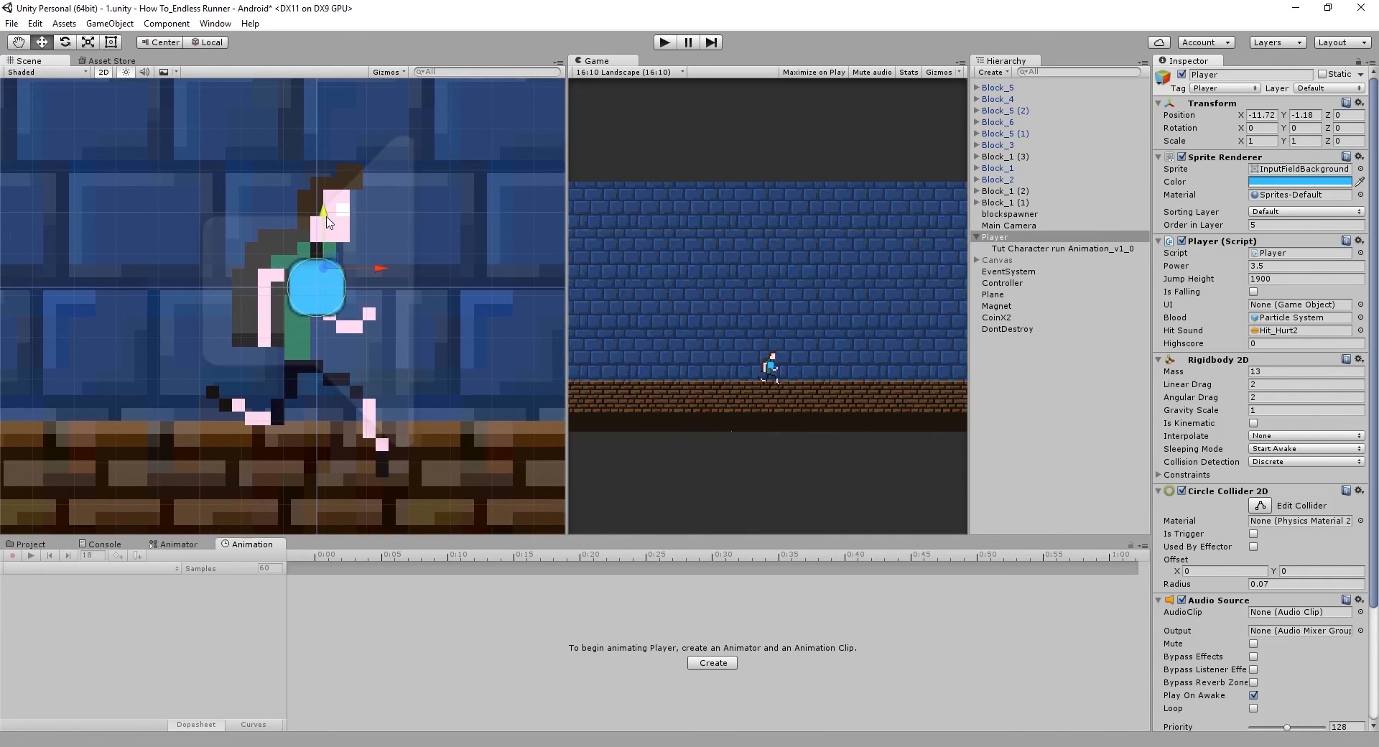
left_click_drag(325, 216, 331, 160)
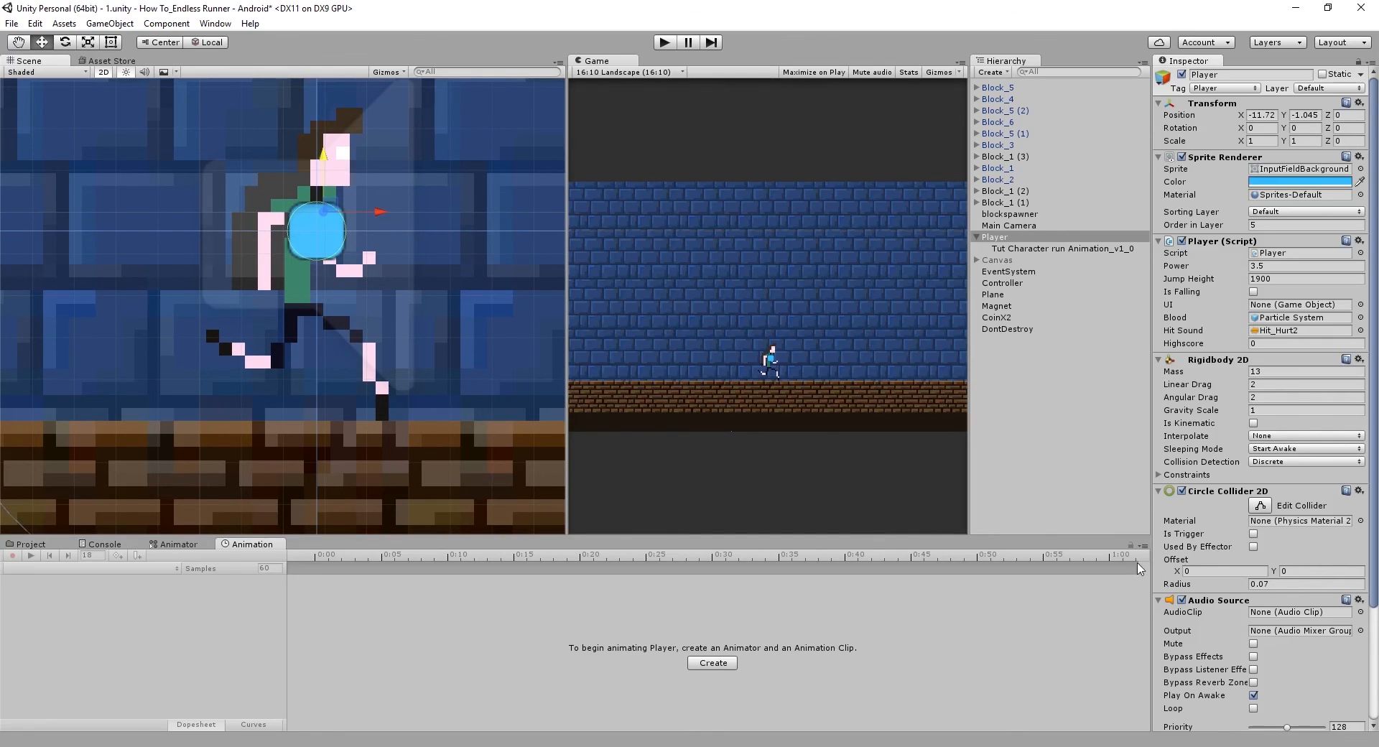
Enlarge the Player's circle collider to a radius of 0.24 and try other X offsets before restoring 0
left_click_drag(1247, 589, 1246, 585)
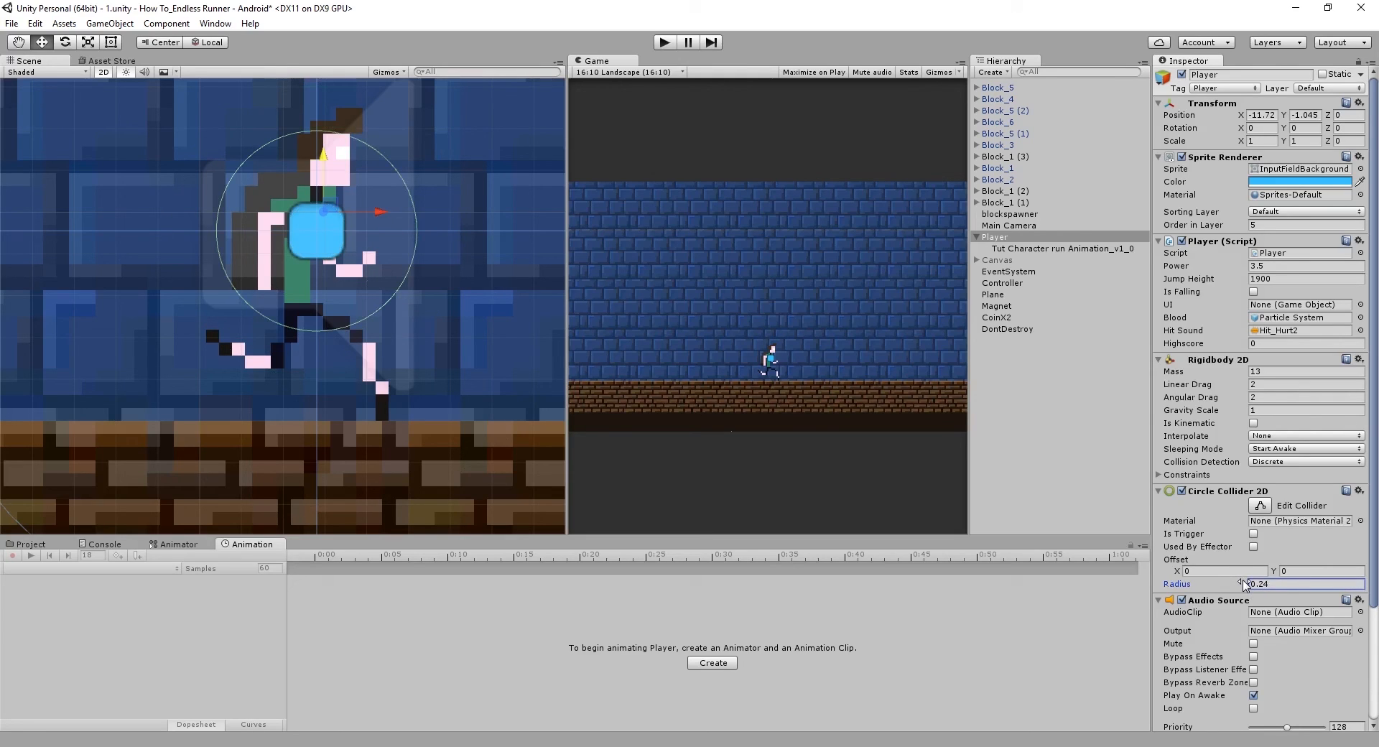
left_click(322, 192)
left_click(1220, 570)
type("1")
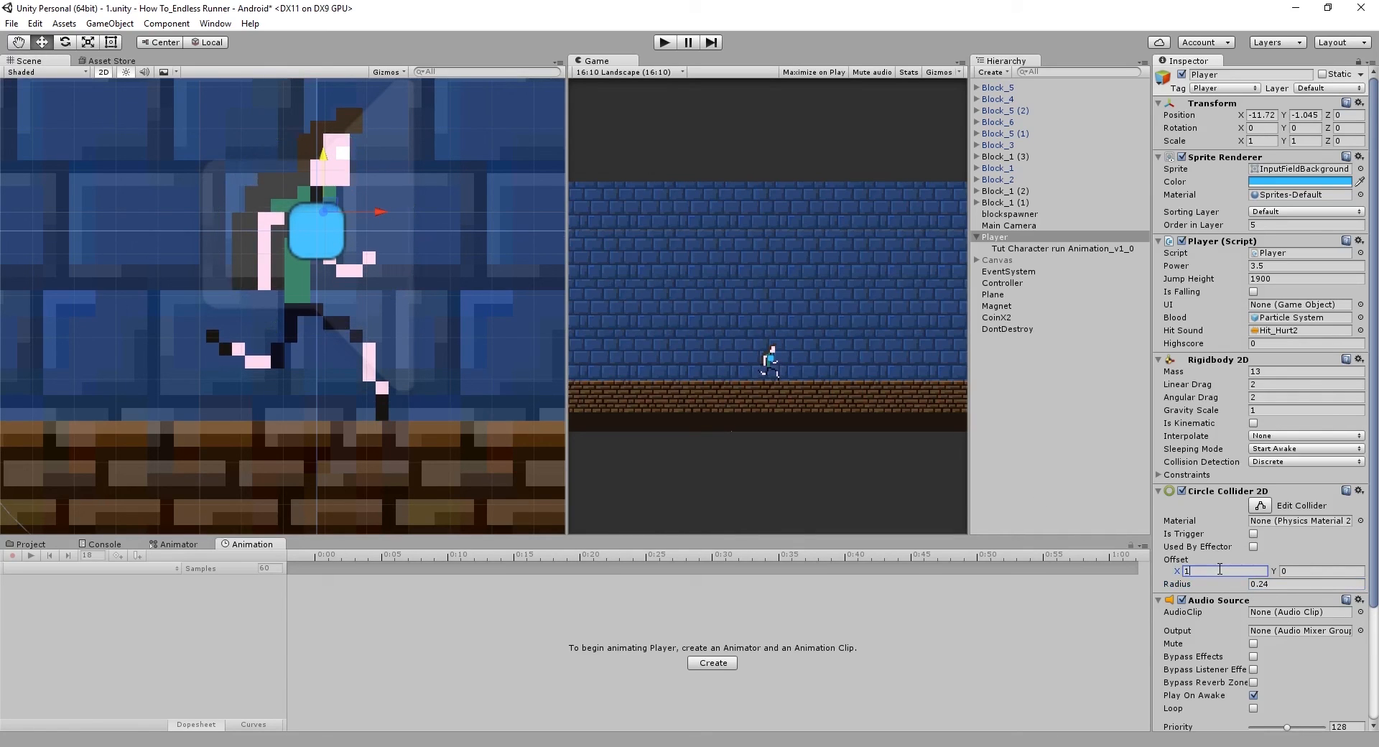
key("BackSpace")
type("0")
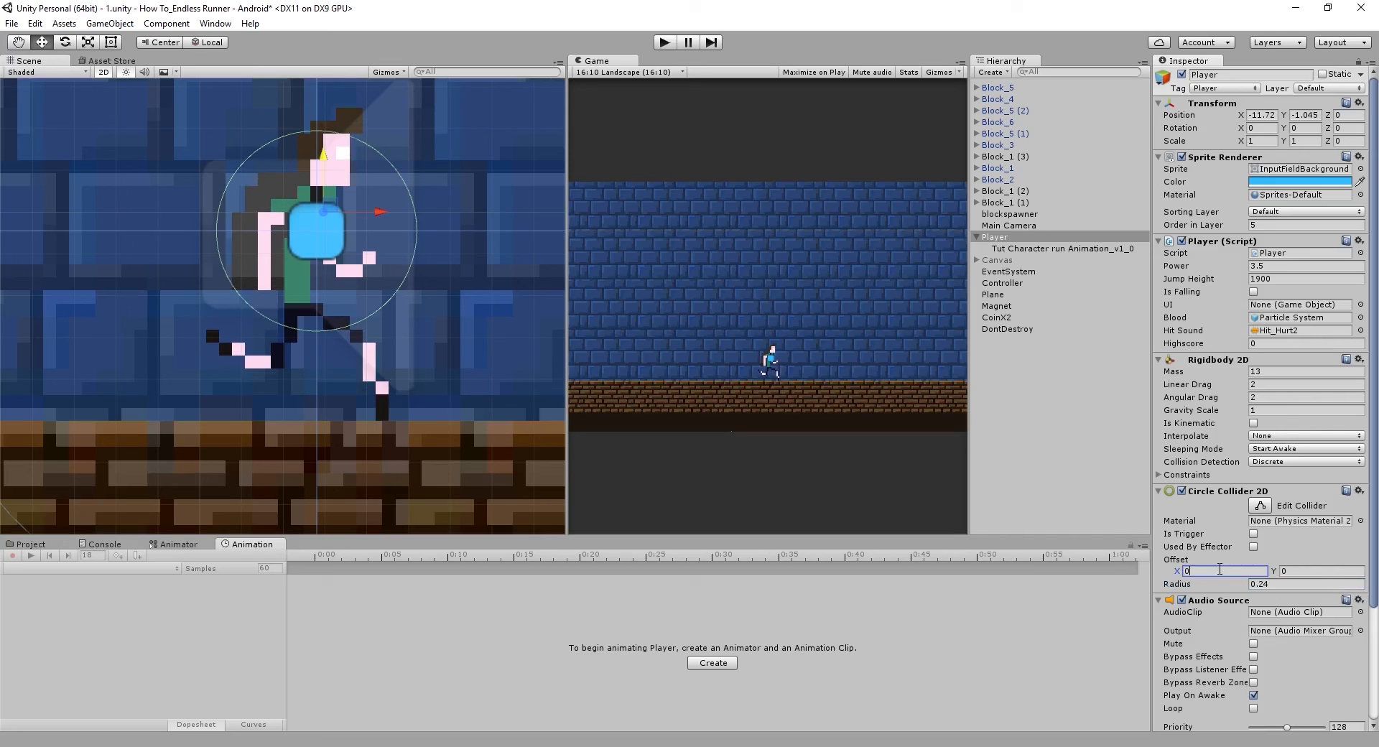
type("3")
key("BackSpace")
type(".2")
key("BackSpace")
key("BackSpace")
Try Y offsets of 0.02, -0.02, -0.05 and -0.07 for the Player's circle collider
left_click(1313, 570)
type(".02")
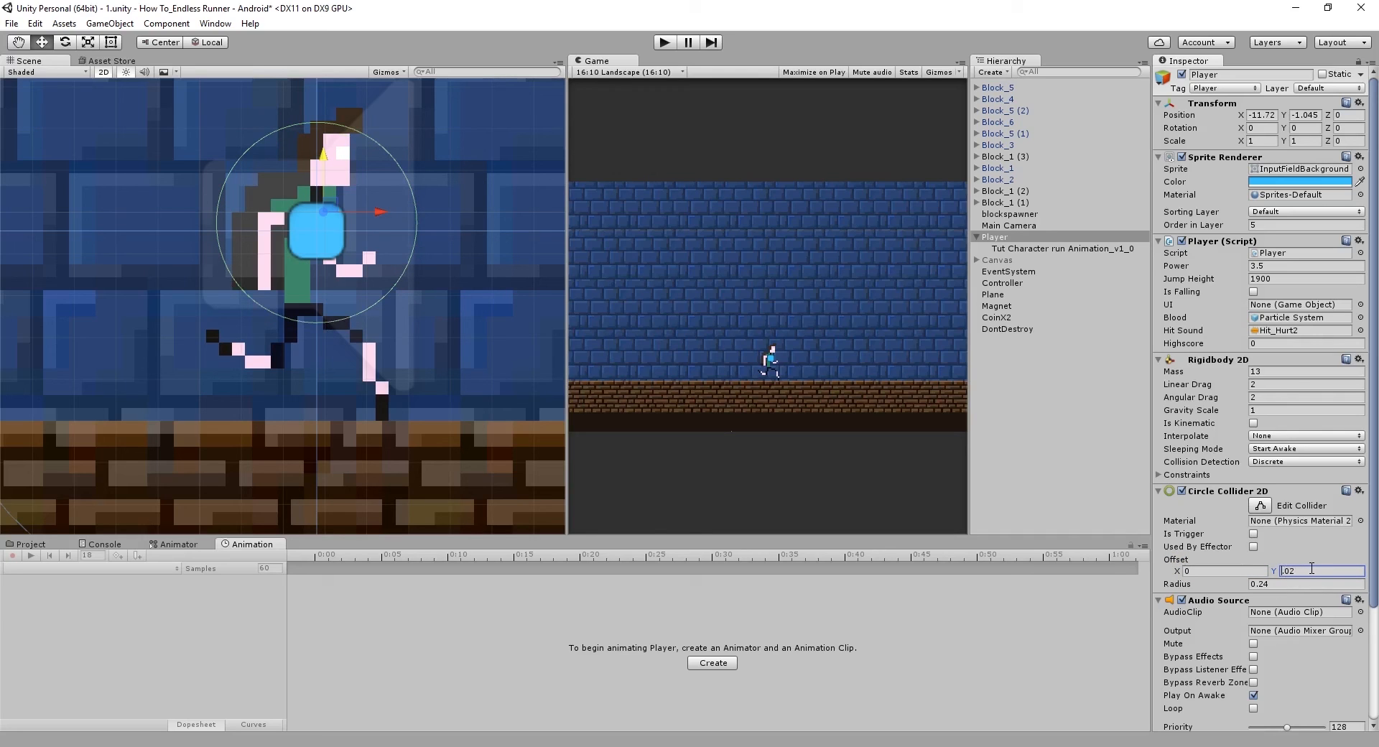
type("-")
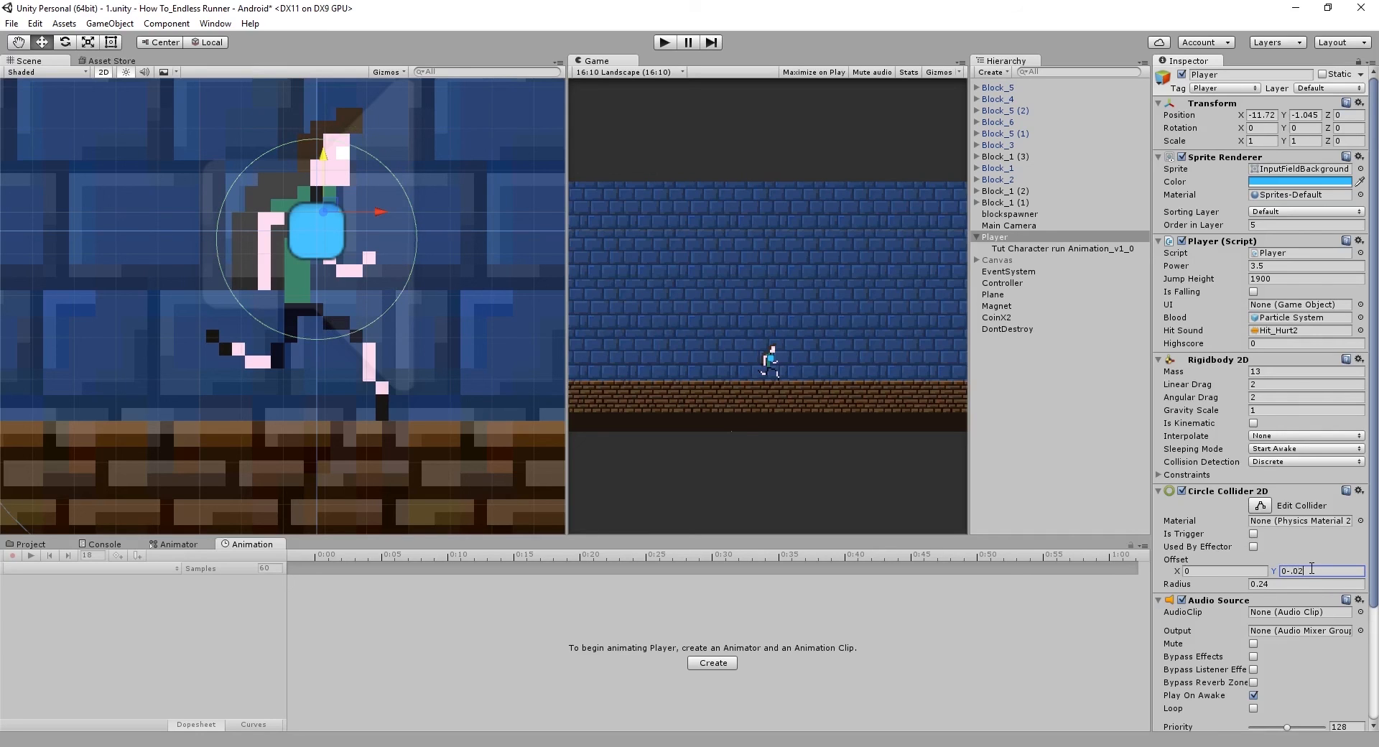
key("BackSpace")
type("5")
key("BackSpace")
type("7")
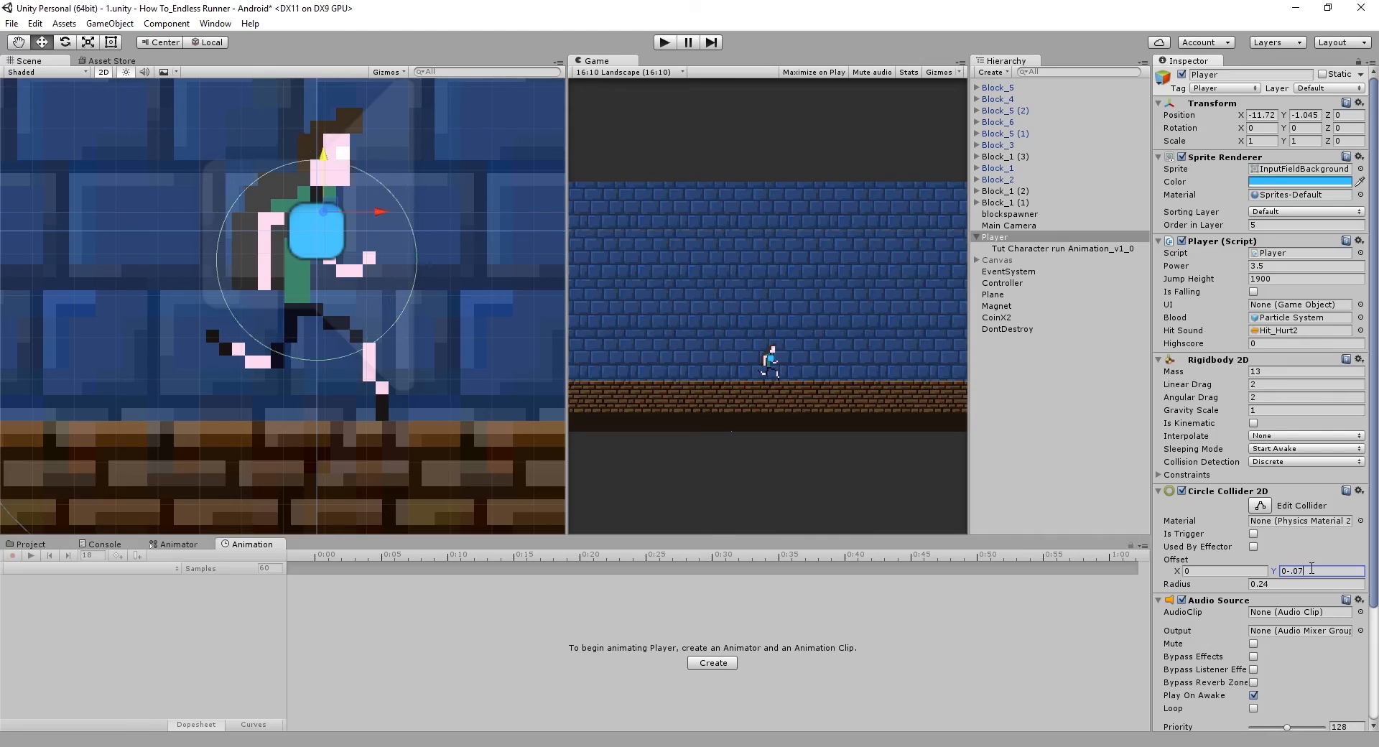
key("BackSpace")
key("BackSpace")
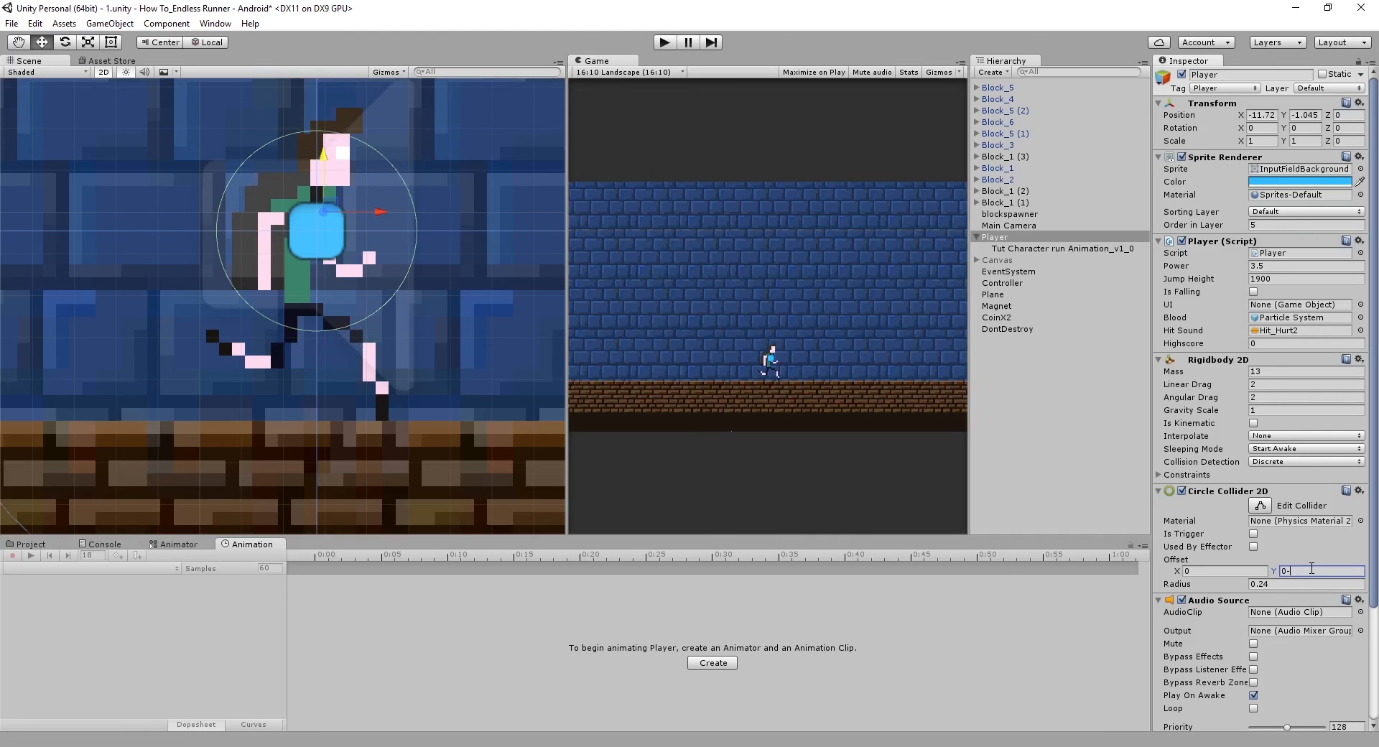
Test circle collider Y offsets of -0.1, -0.9, -0.2, -0.15 and -0.12, settling on -0.07
type("1")
key("BackSpace")
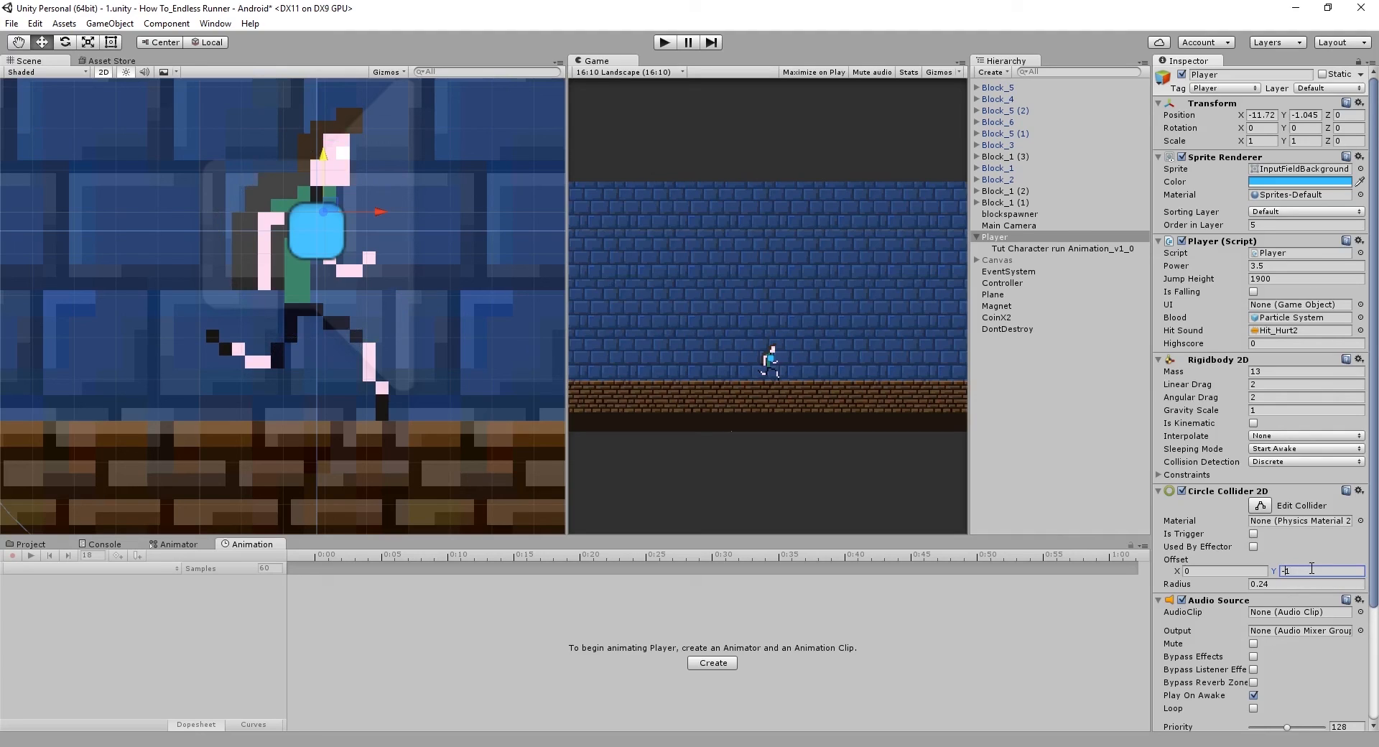
type(".")
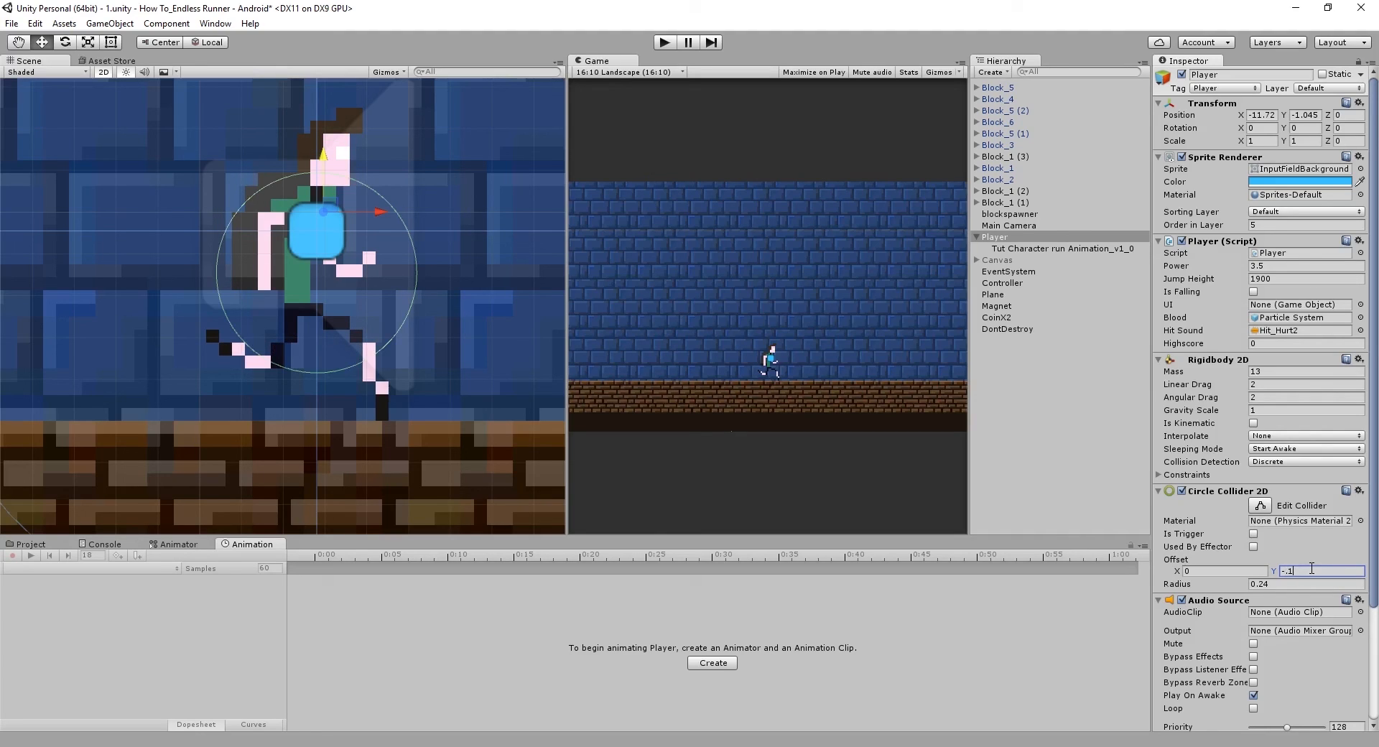
key("BackSpace")
type("9")
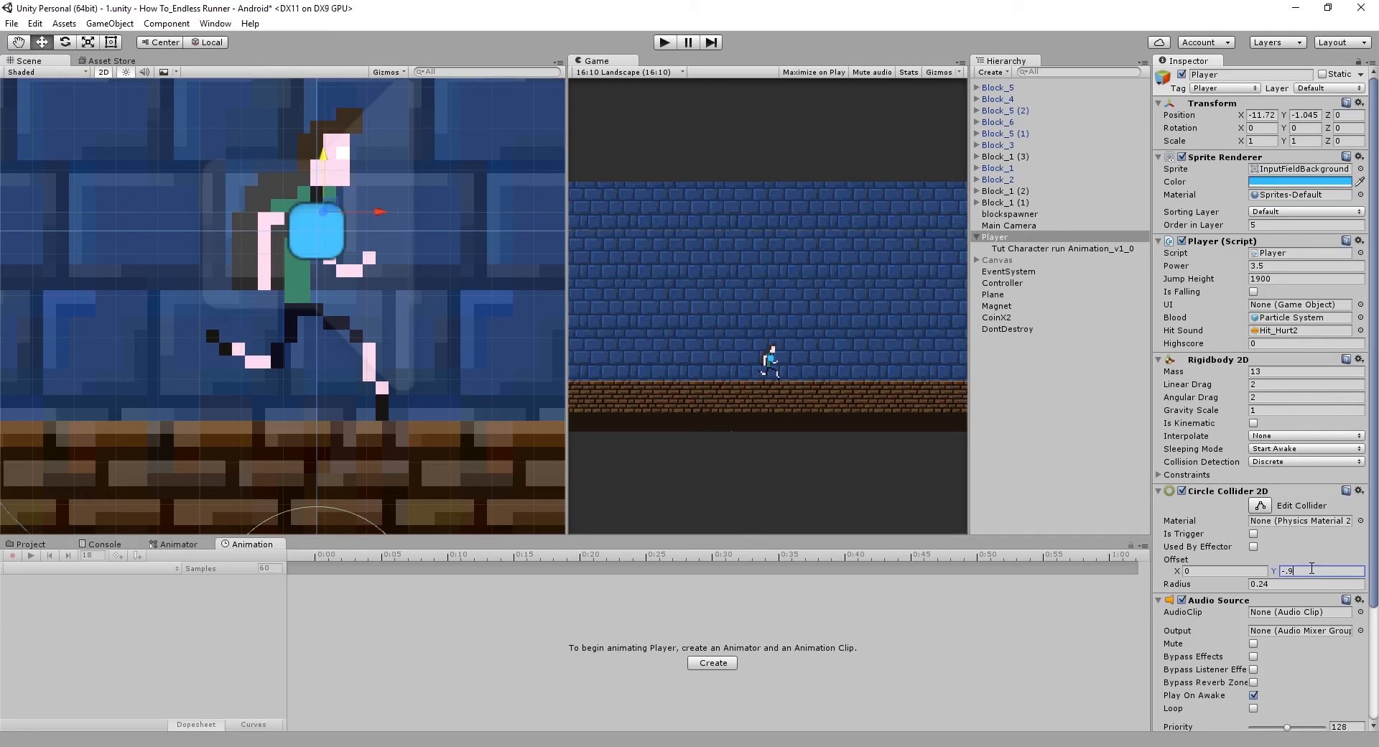
key("BackSpace")
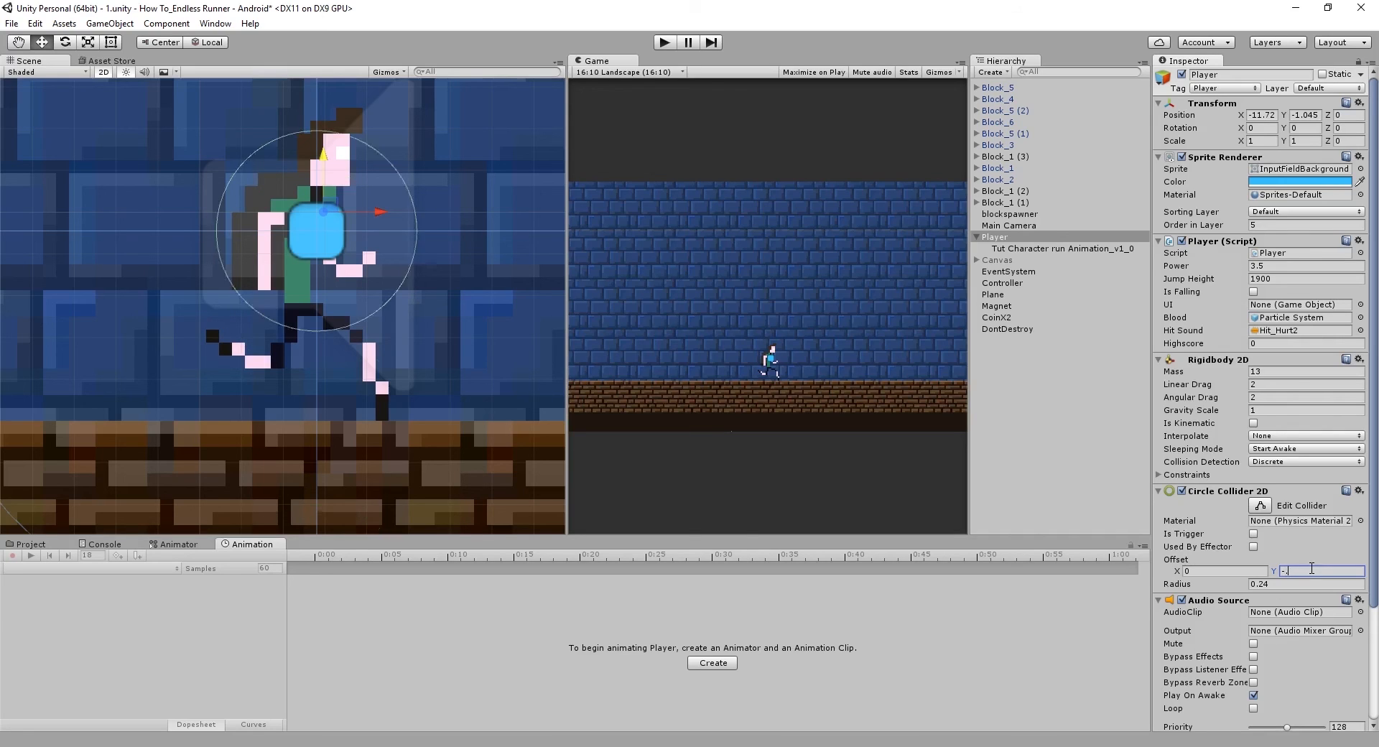
type("6")
key("BackSpace")
type("2")
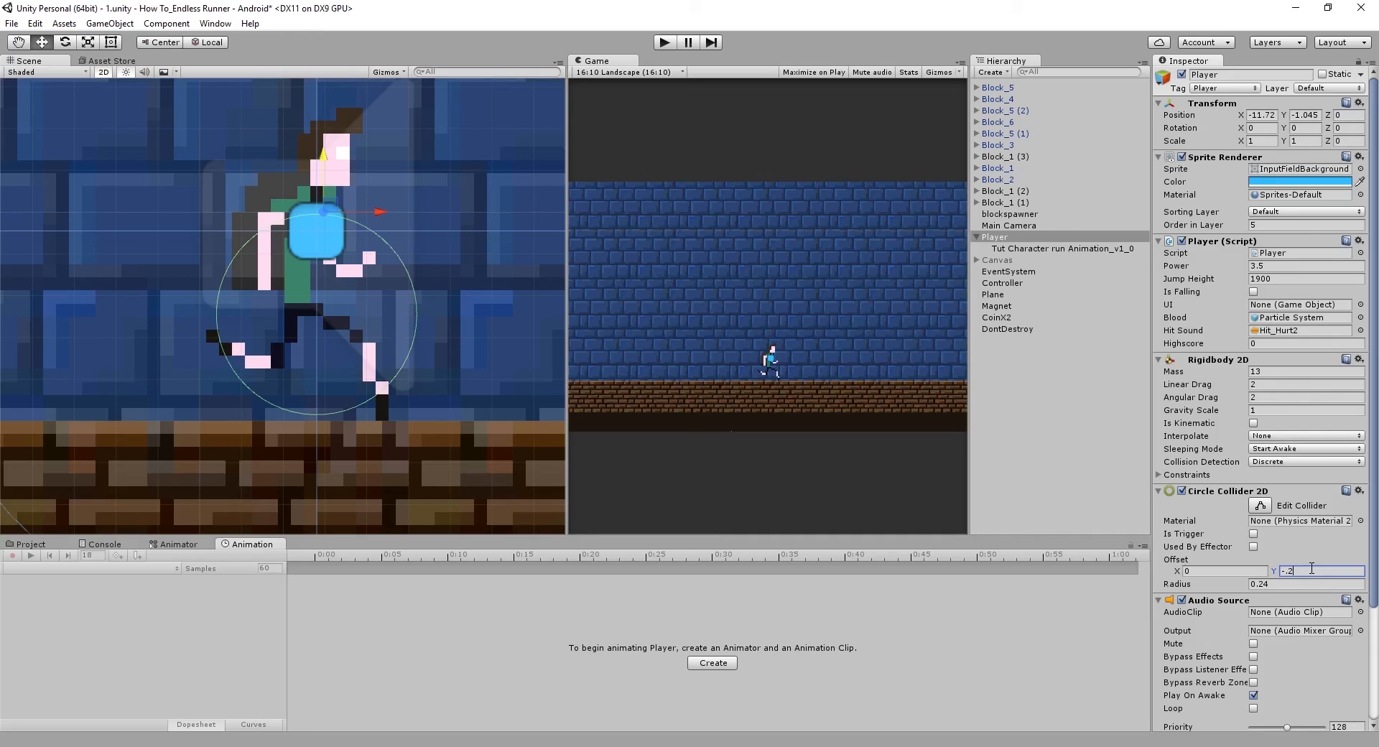
key("BackSpace")
type("1")
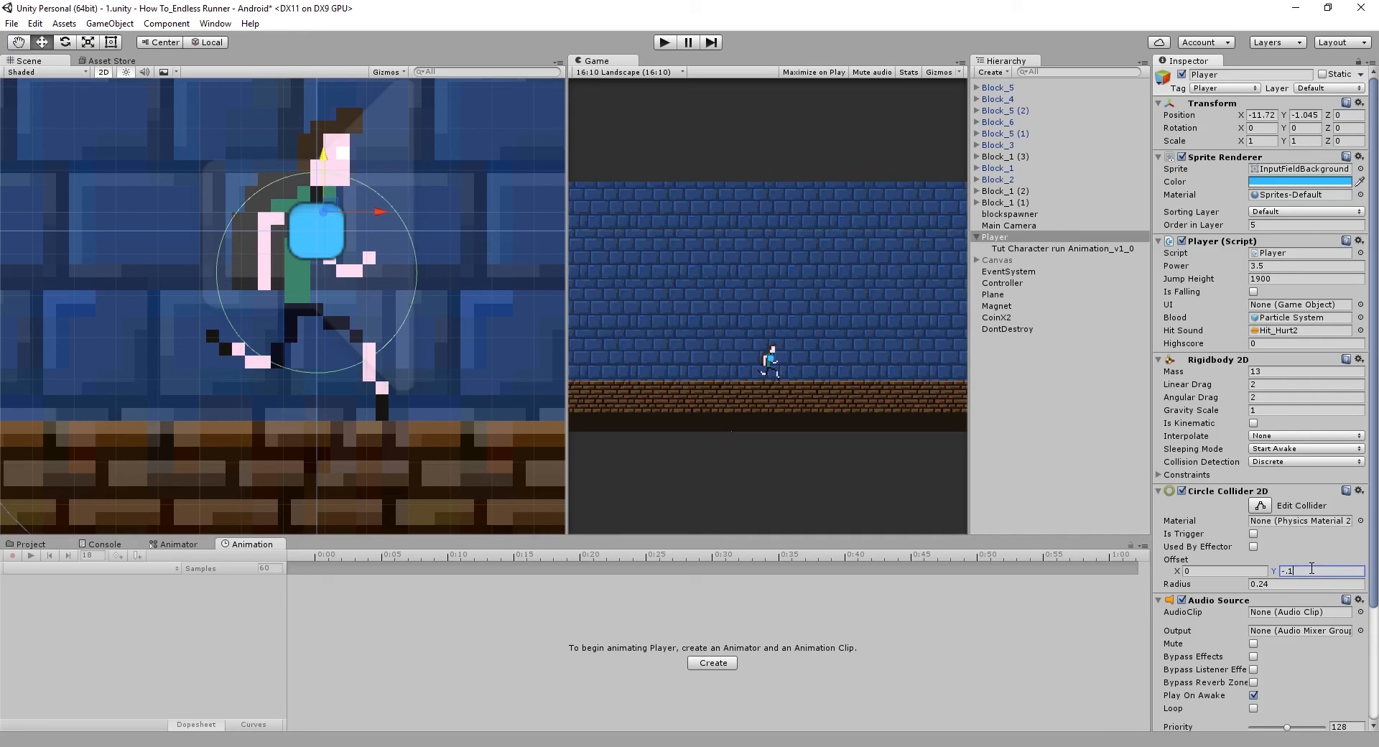
type("..5")
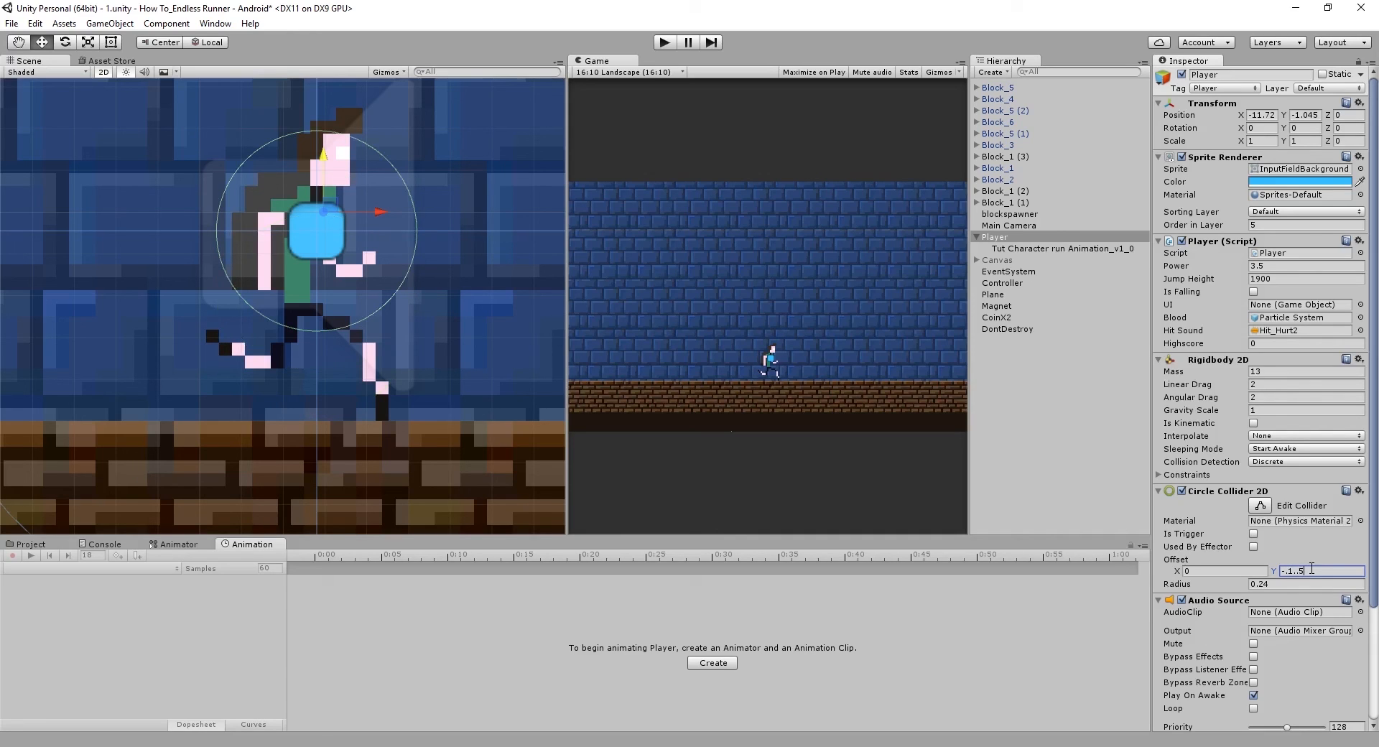
key("Left")
key("BackSpace")
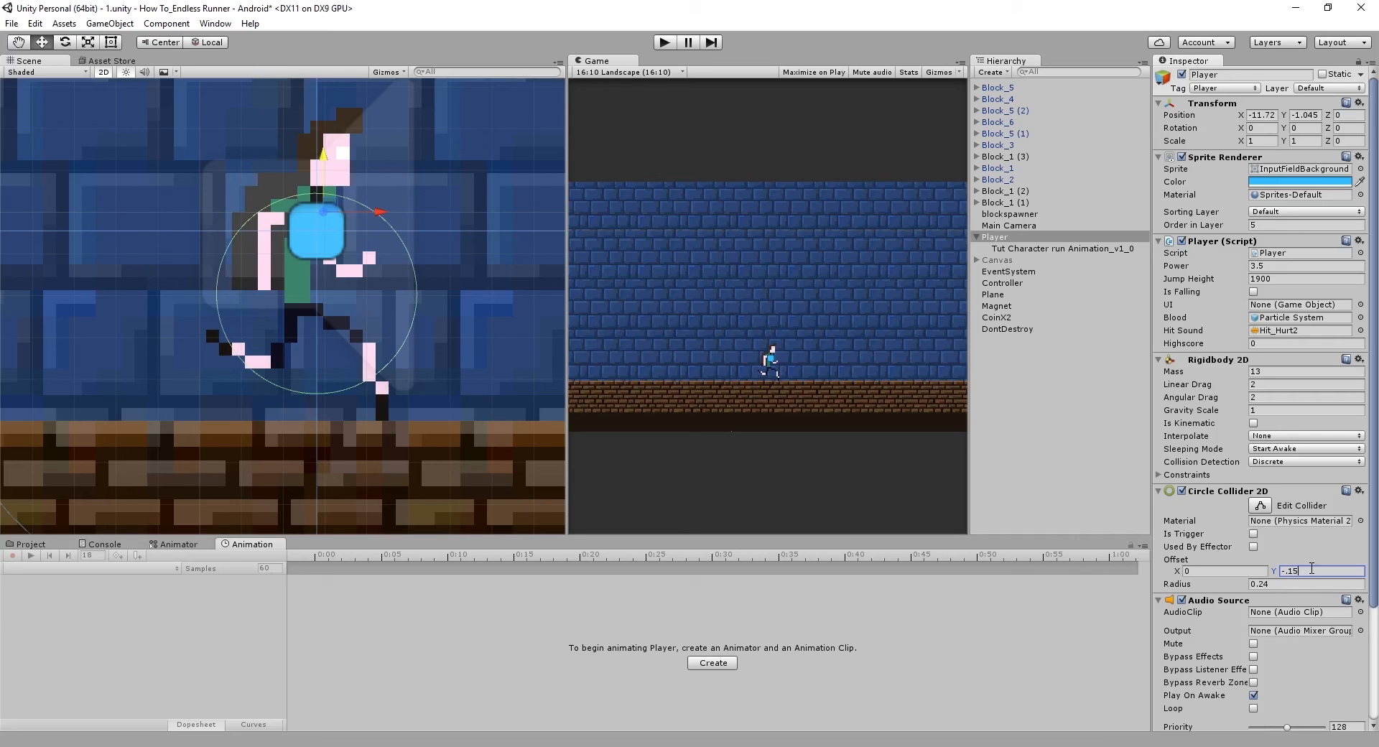
key("BackSpace")
type("2")
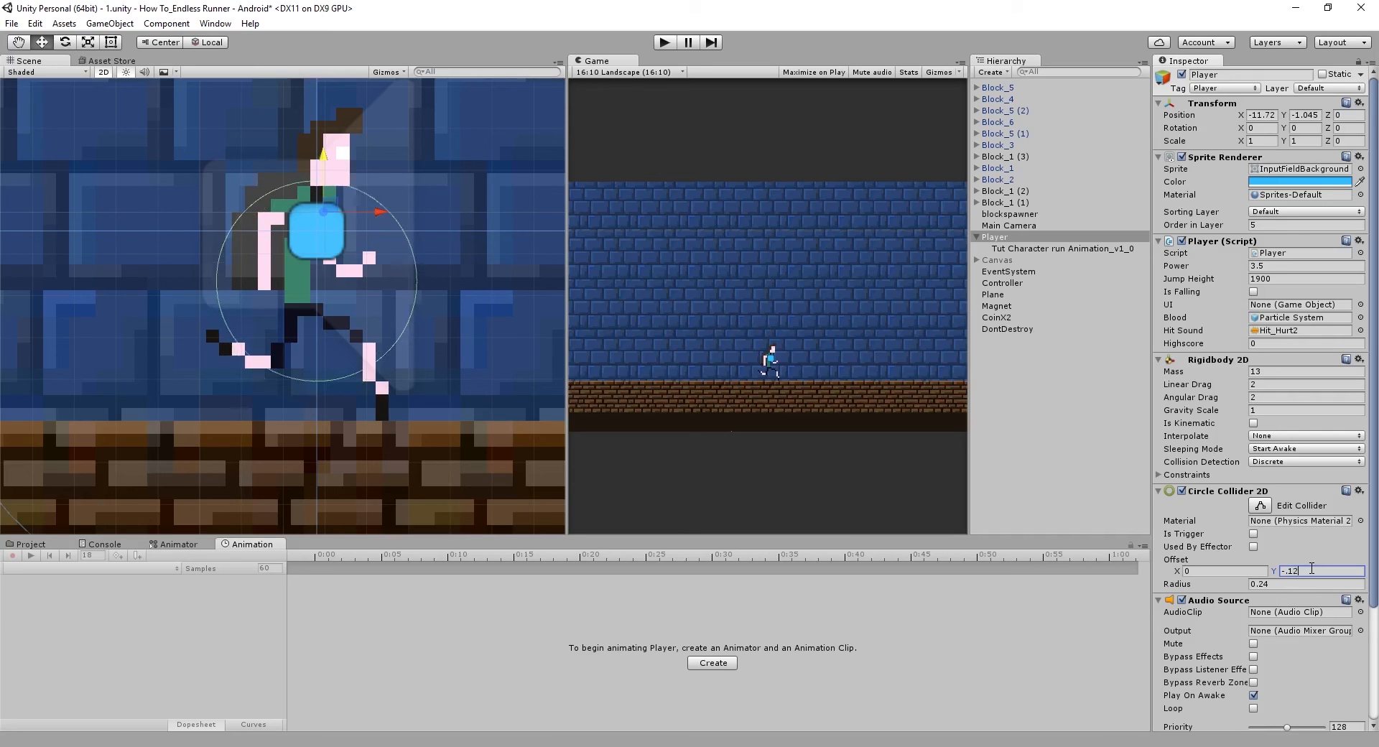
key("BackSpace")
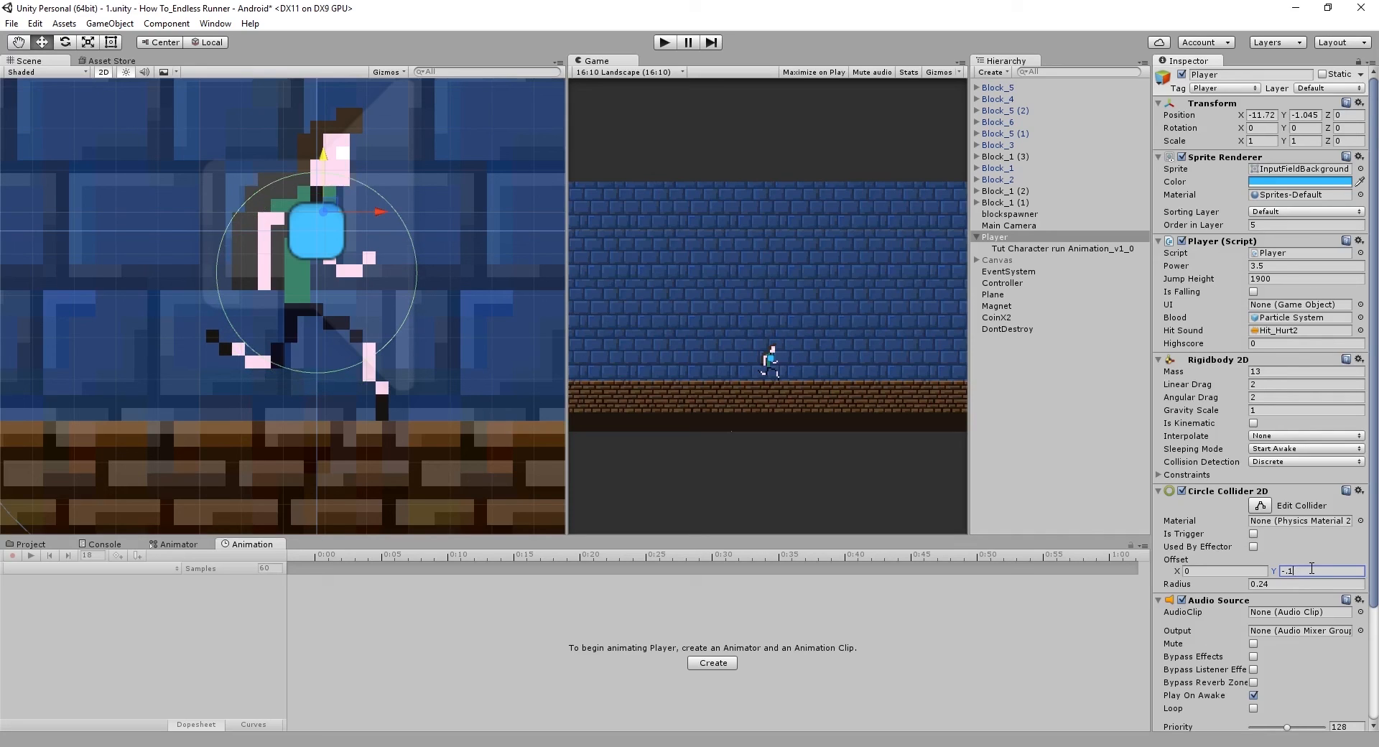
key("BackSpace")
type("0")
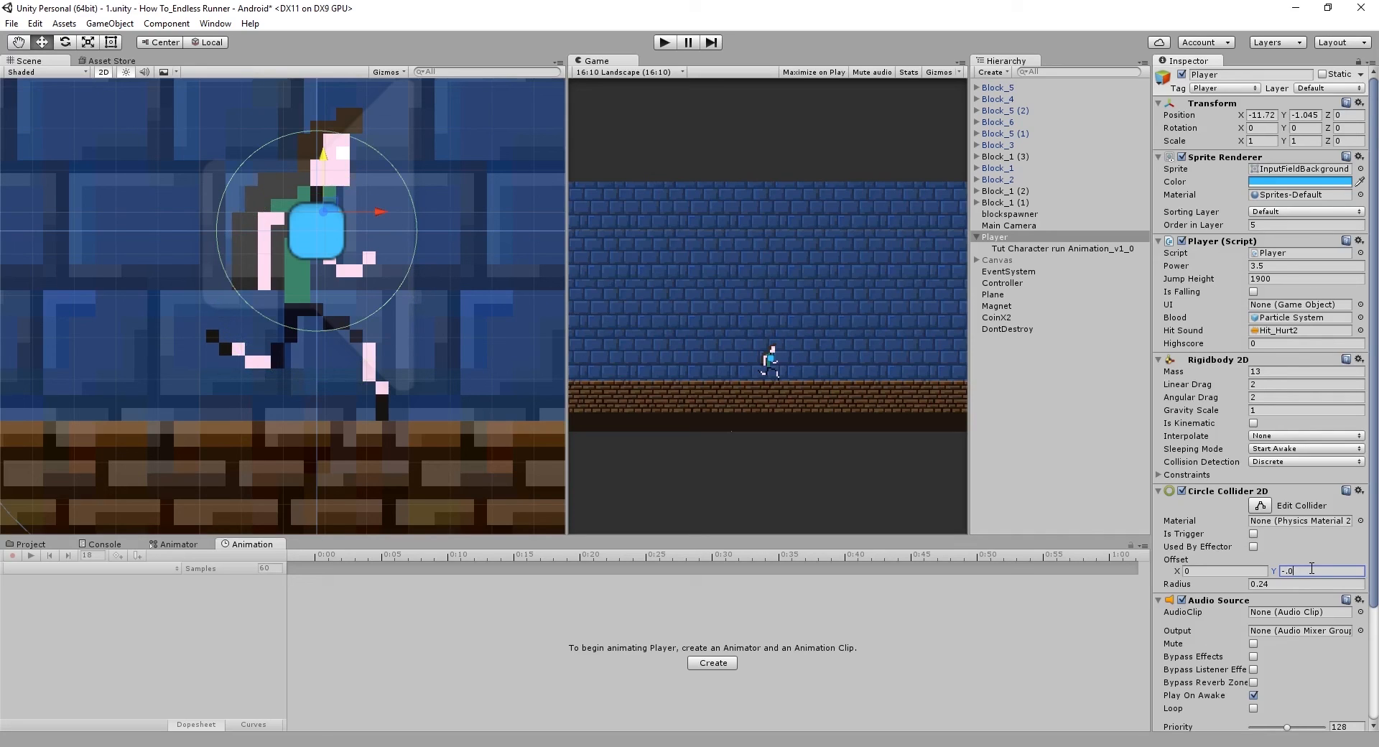
type("7")
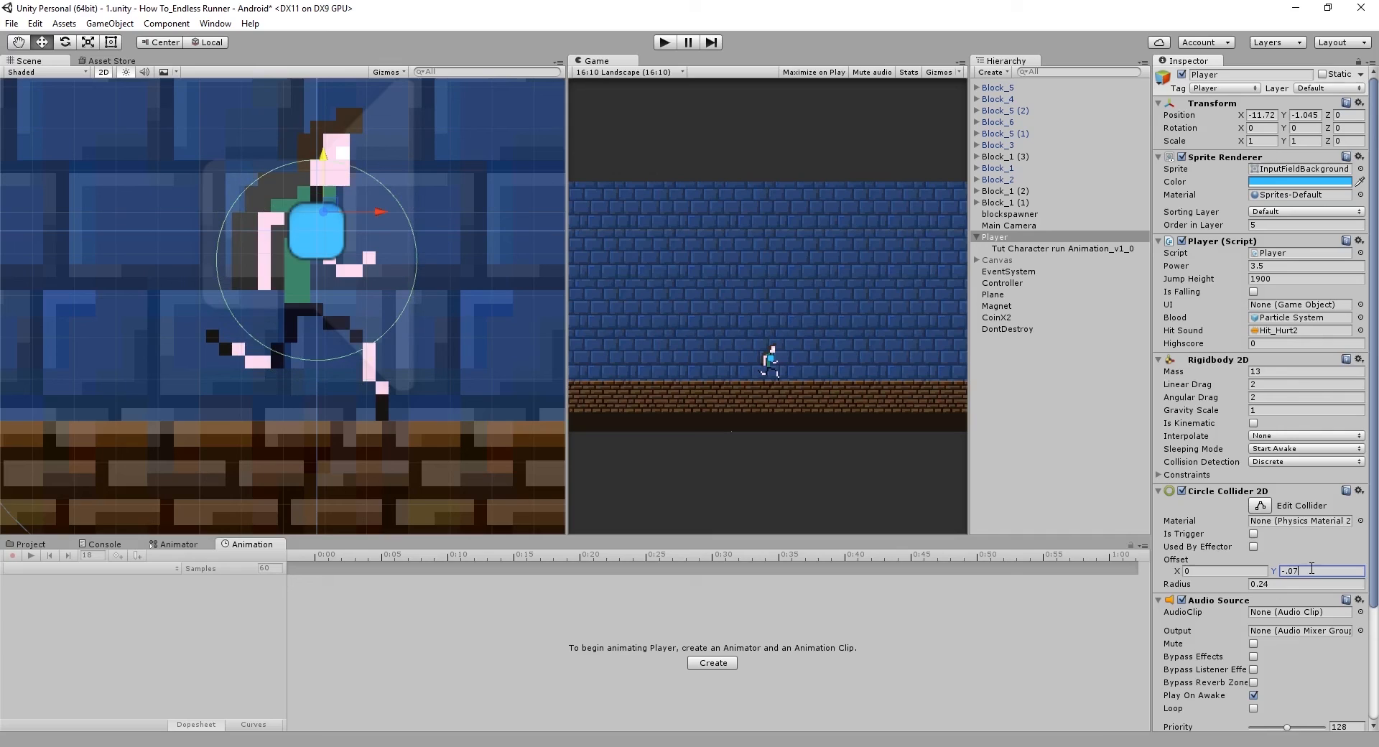
Try a circle collider radius of 0.3, settle on 0.28, and set the Y offset to -0.06
left_click(1281, 585)
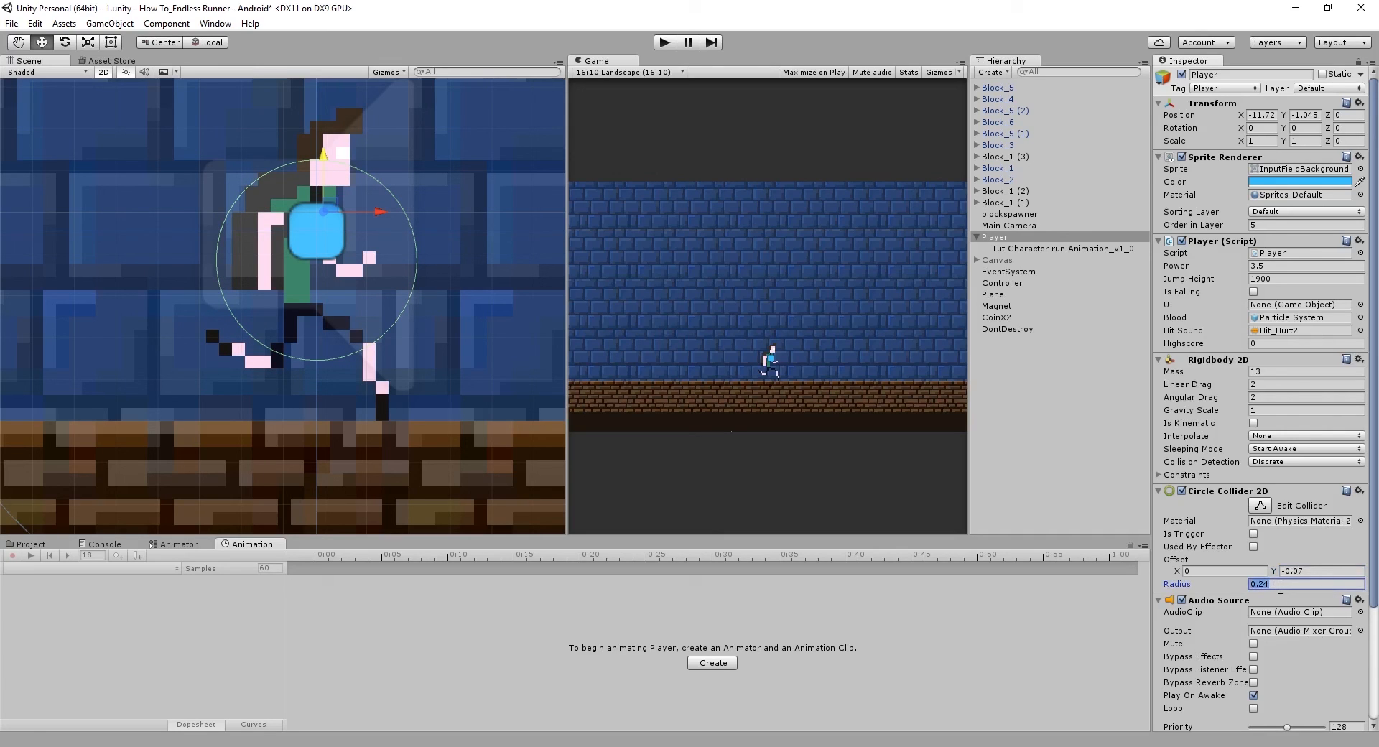
type("0.")
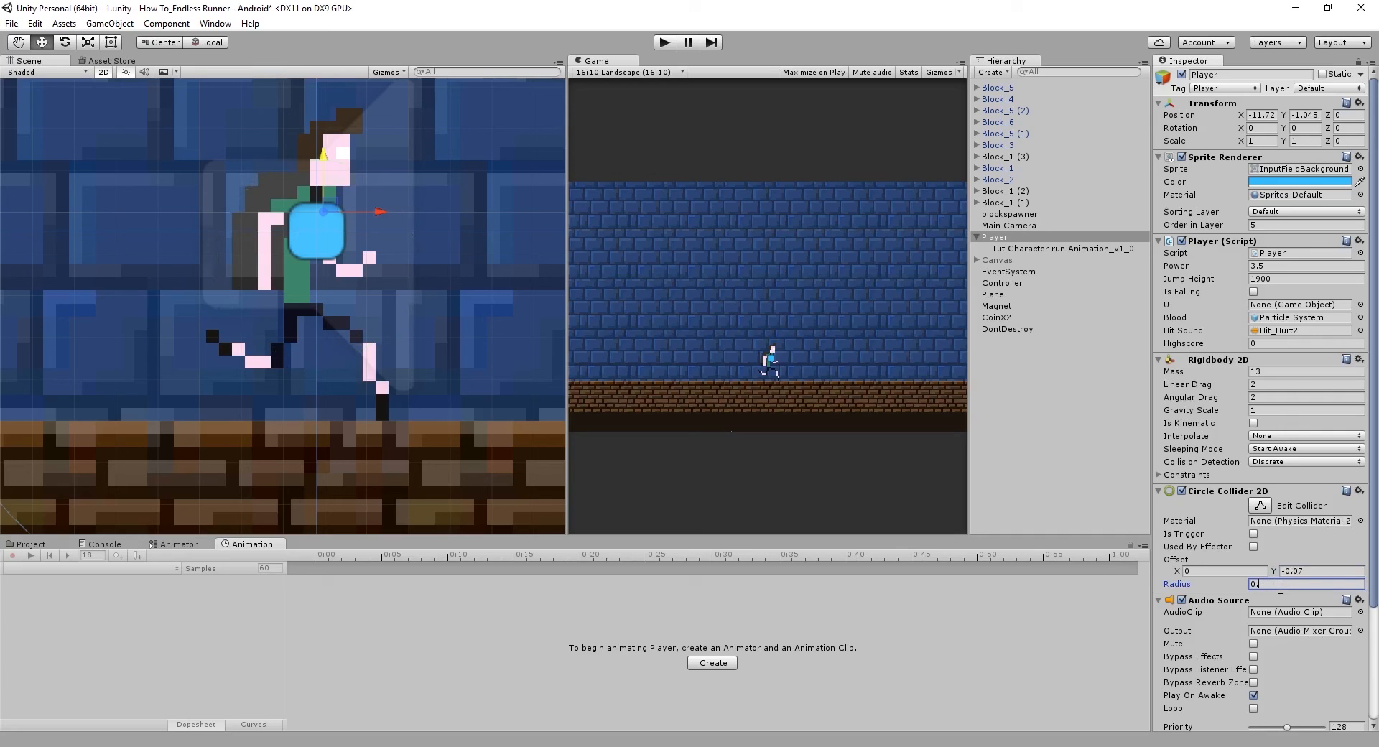
type("30")
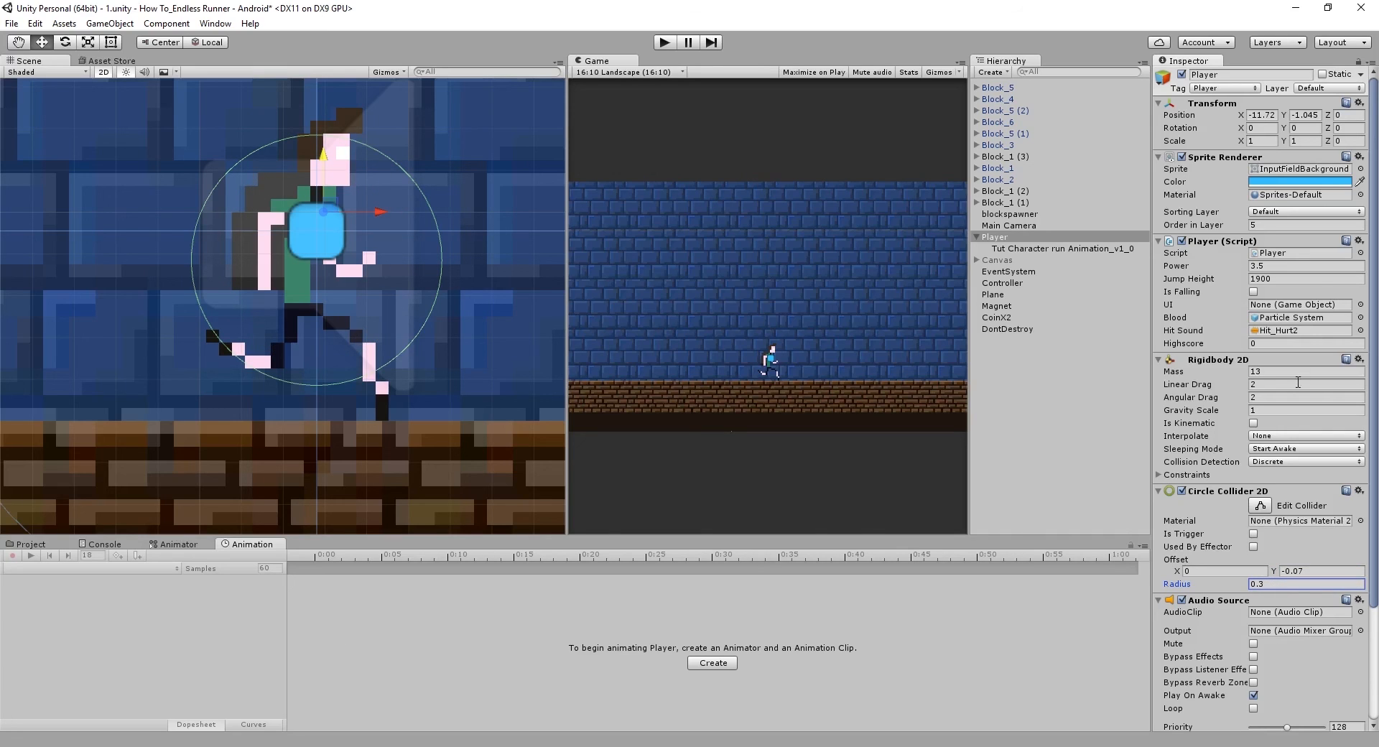
double_click(1342, 583)
type("0.28")
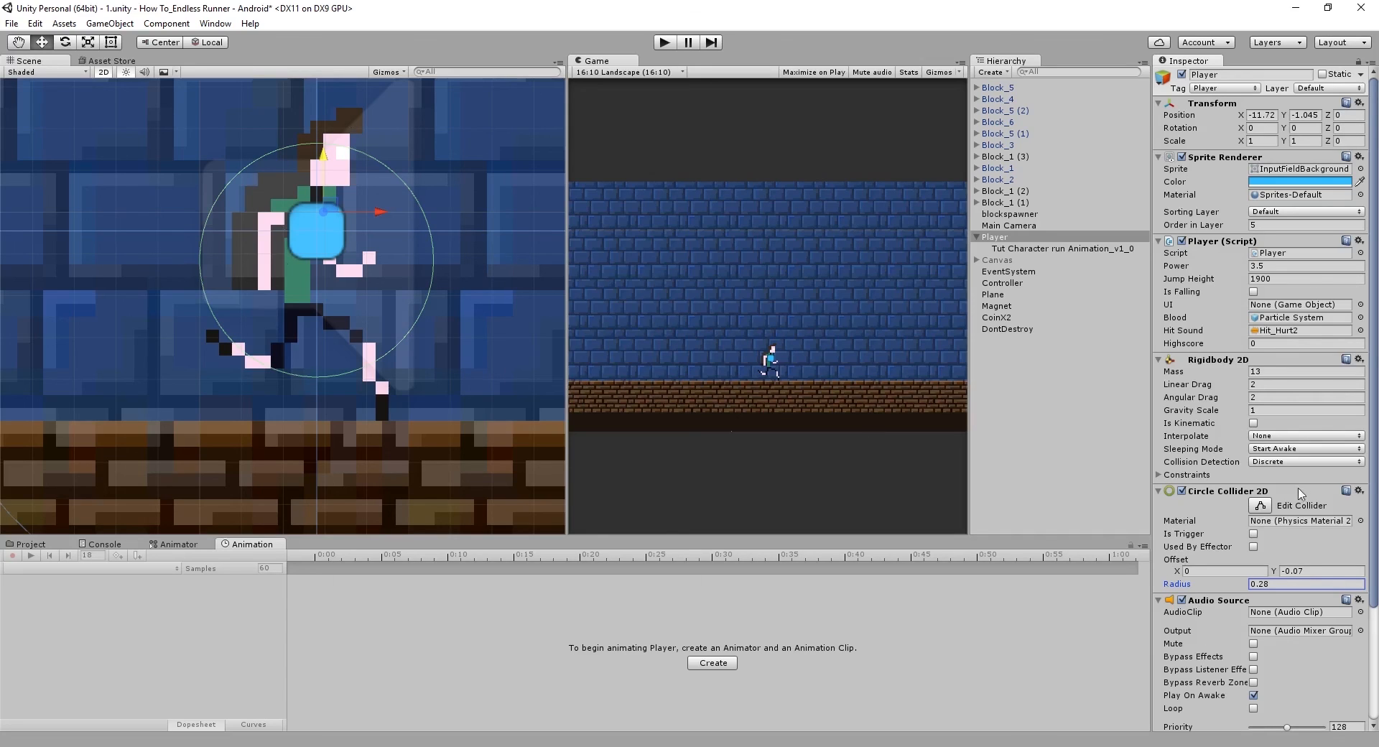
left_click(1320, 573)
type("-0.06")
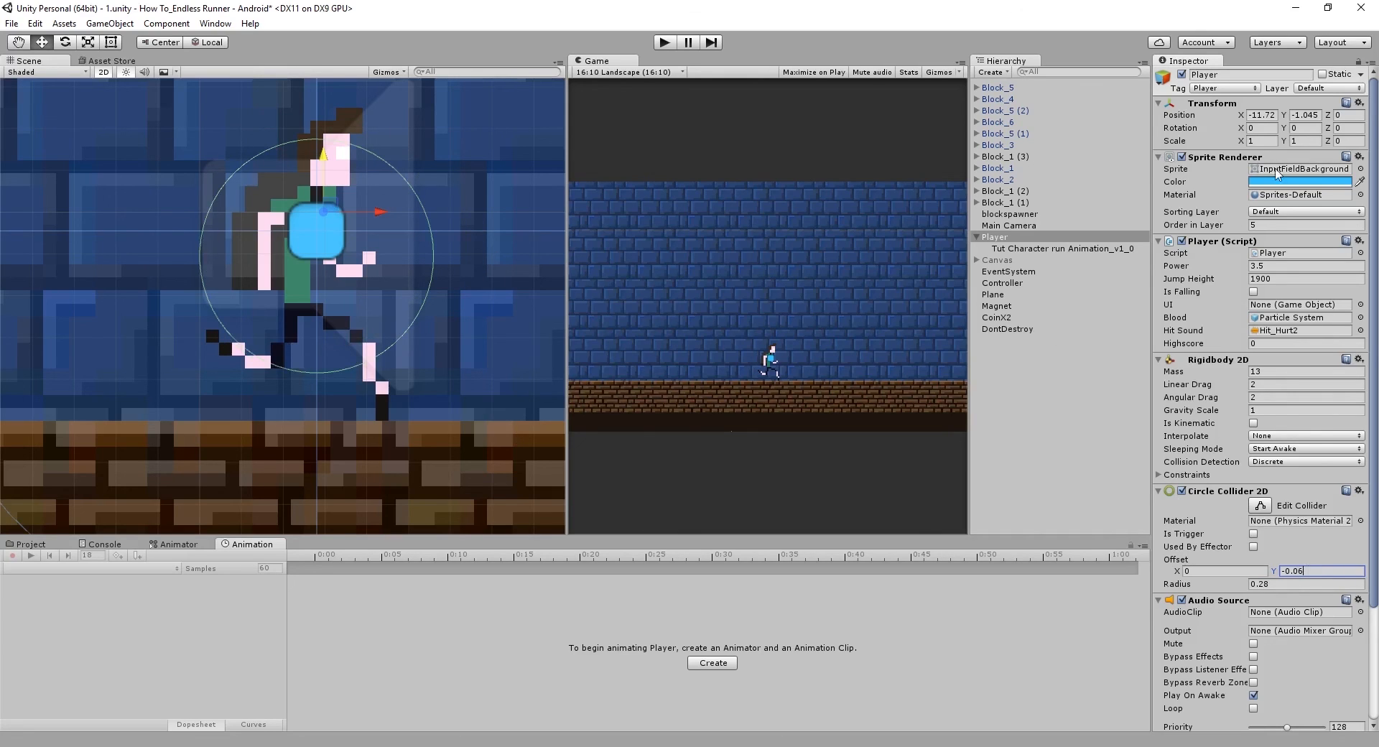
Disable the Player's Sprite Renderer to hide the blue square behind the run character
left_click(1181, 157)
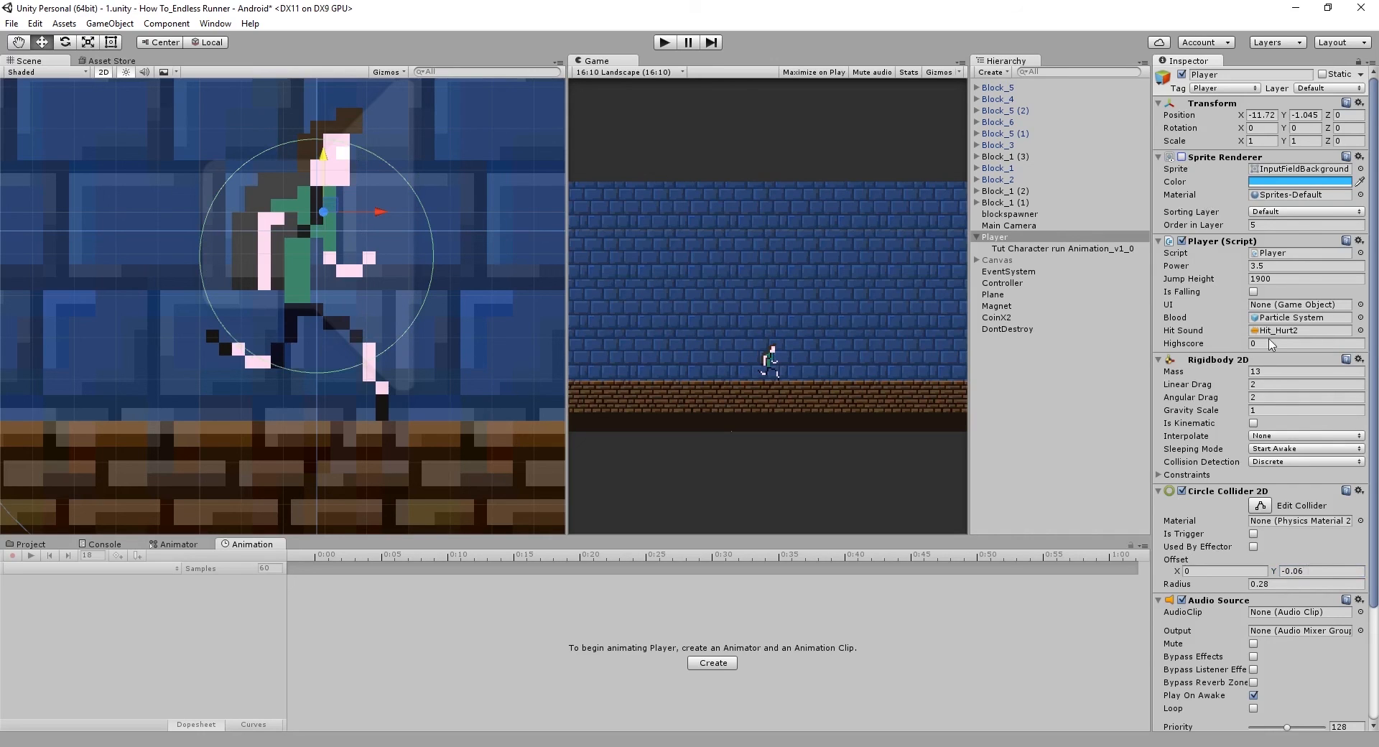
scroll(287, 416, "down", 10)
scroll(289, 416, "up", 7)
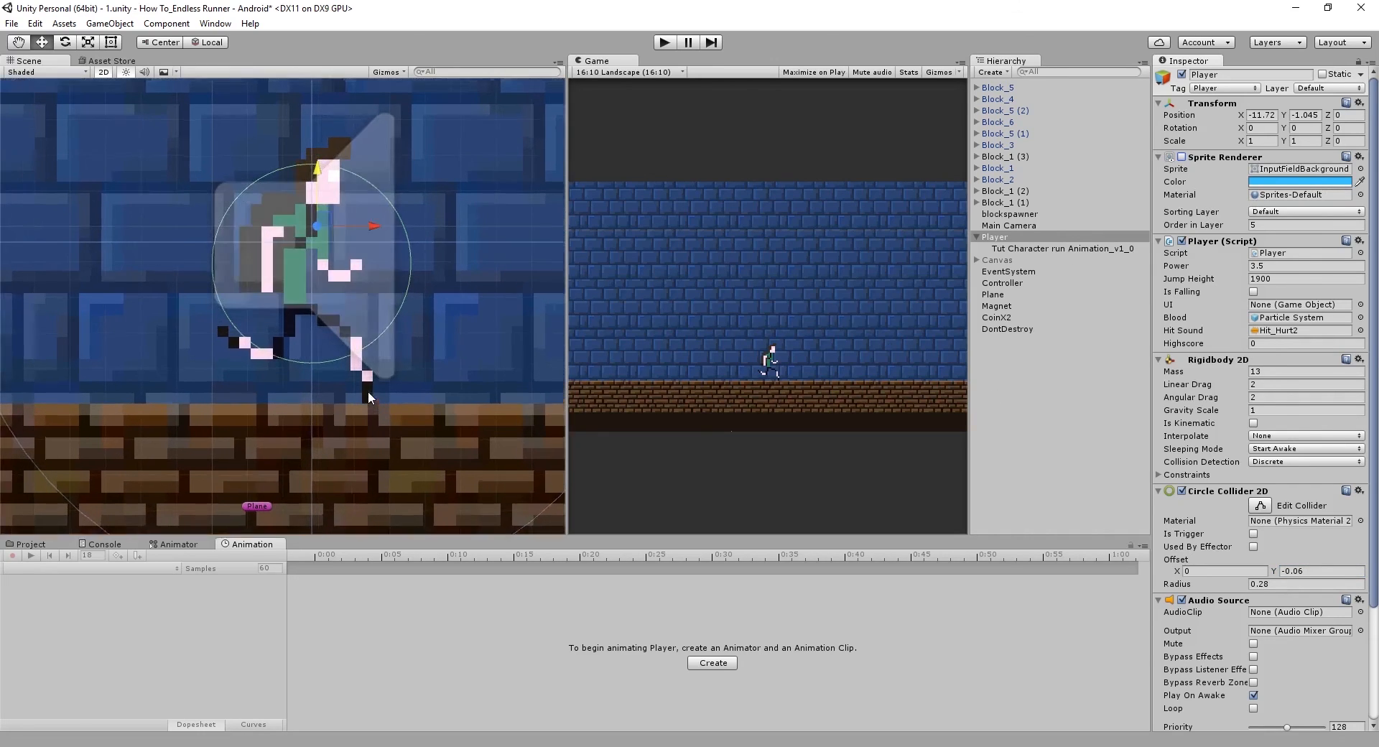
left_click_drag(441, 275, 334, 323)
scroll(273, 428, "down", 2)
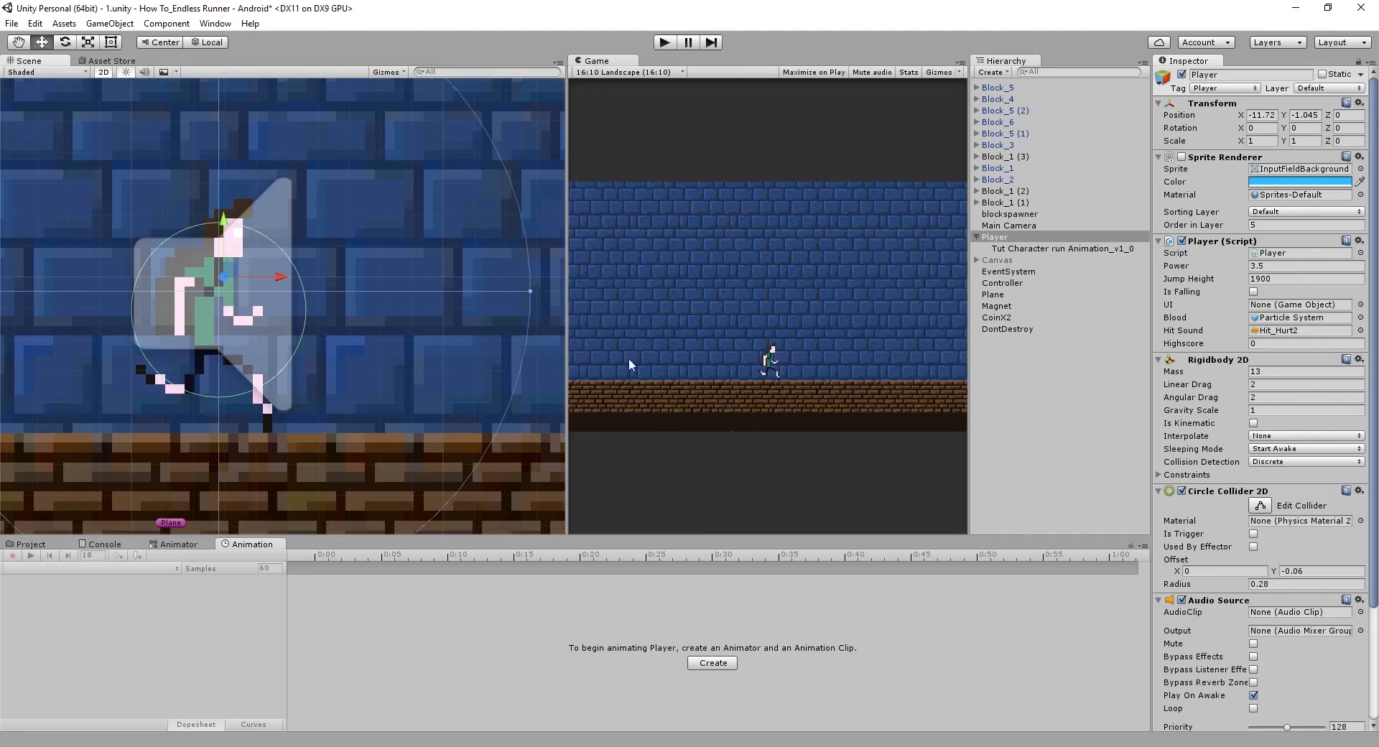
Activate the Canvas object and run the game with the Game view maximized
left_click(998, 260)
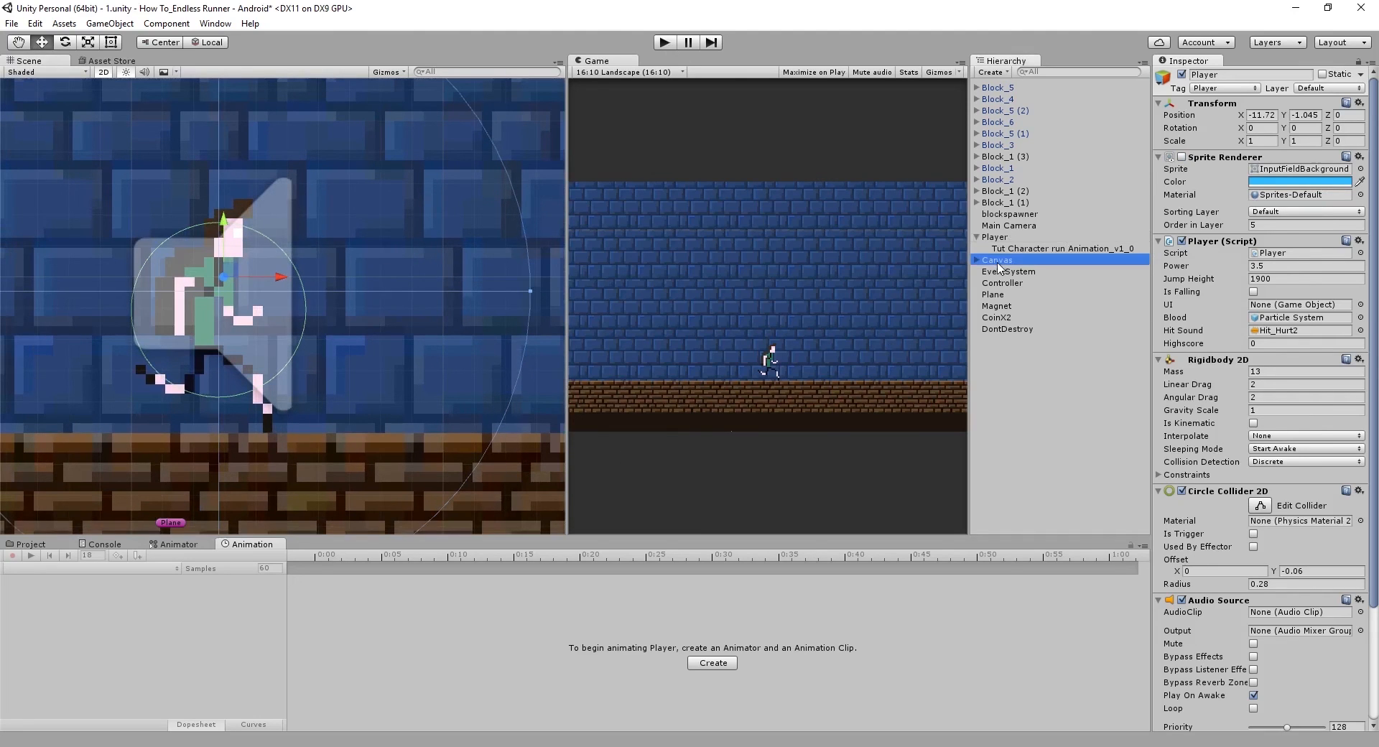
left_click(1182, 74)
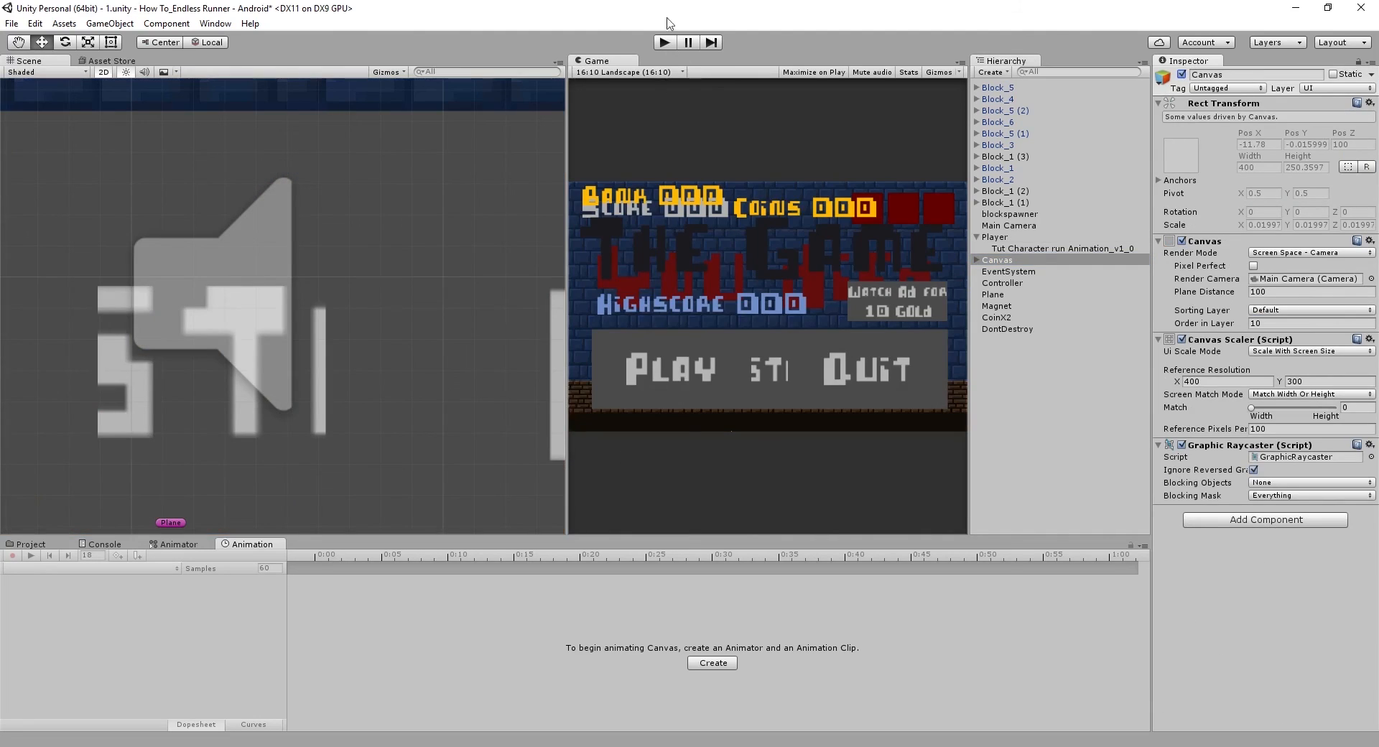
left_click(666, 43)
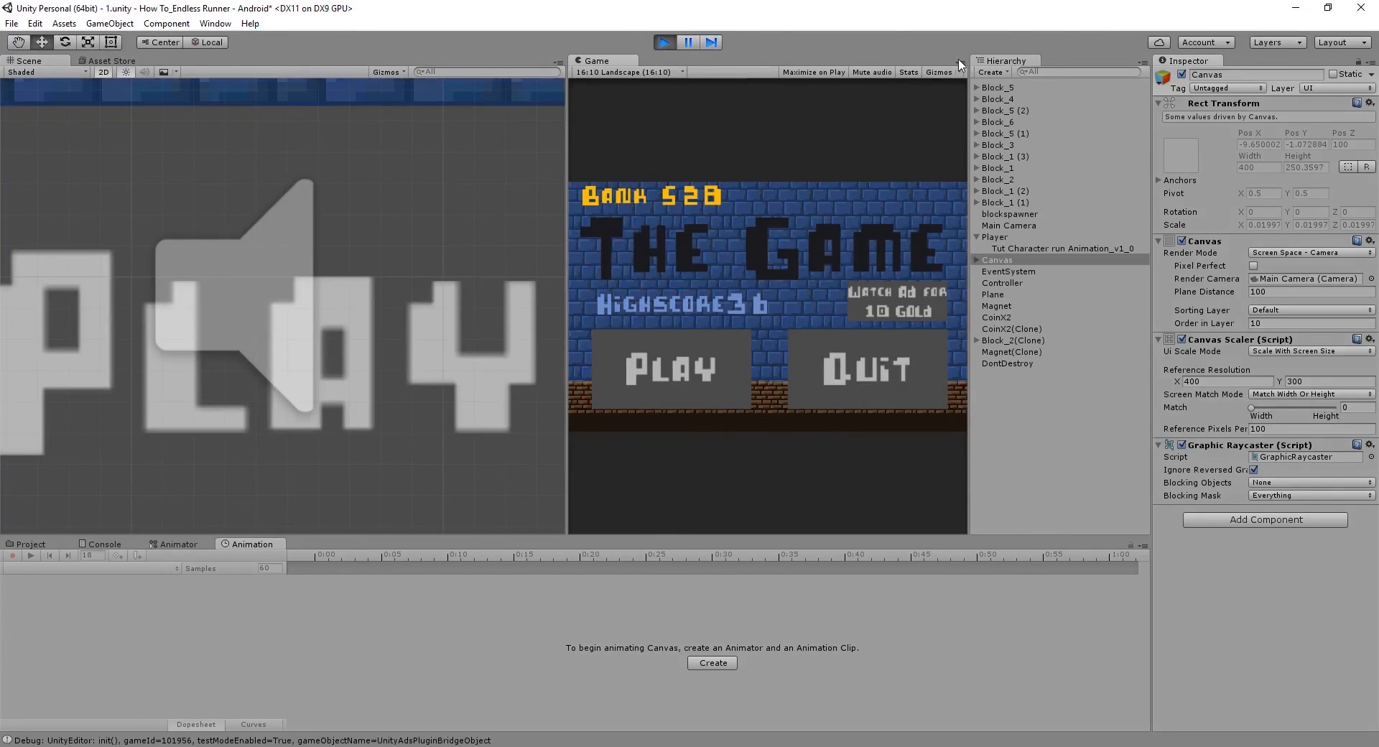
left_click(961, 63)
left_click(995, 78)
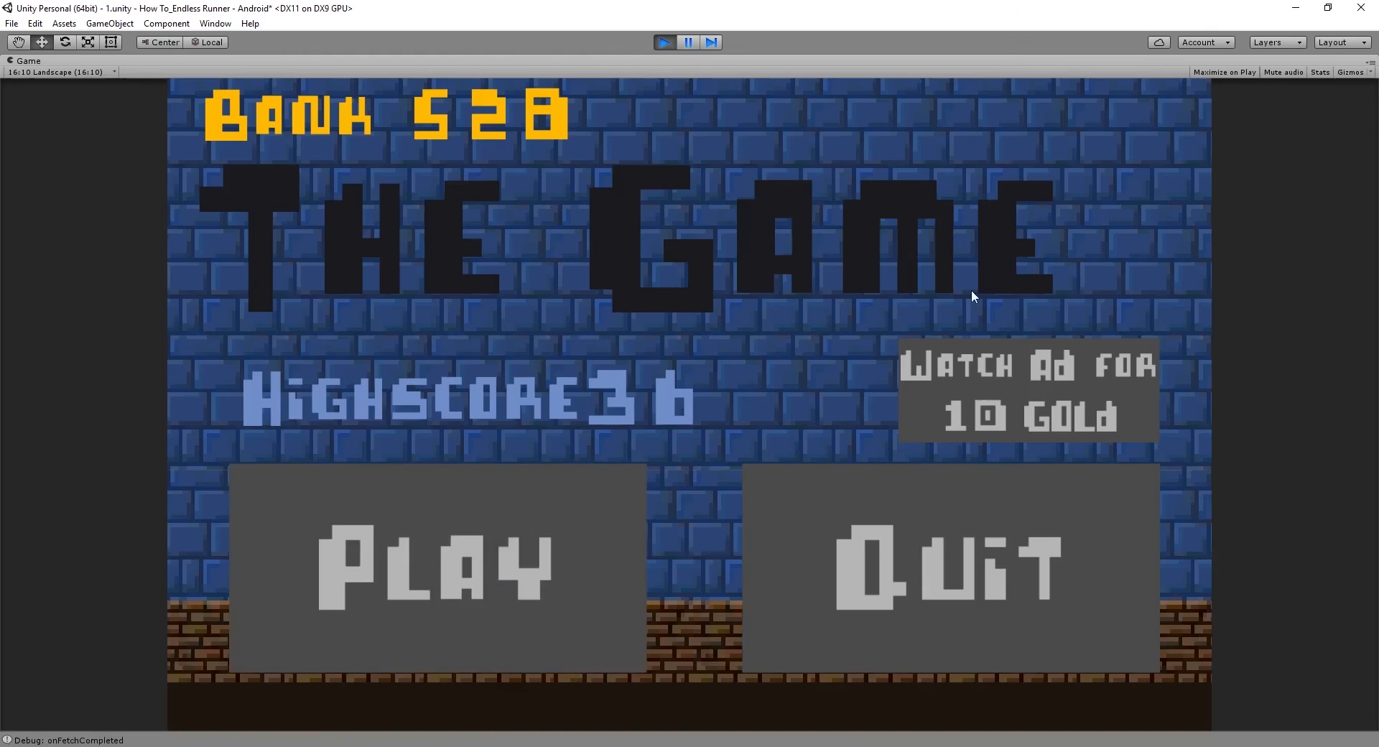
Play-test a run with several jumps to check how the character lands on the ground, and stop the game
left_click(435, 568)
left_click(806, 496)
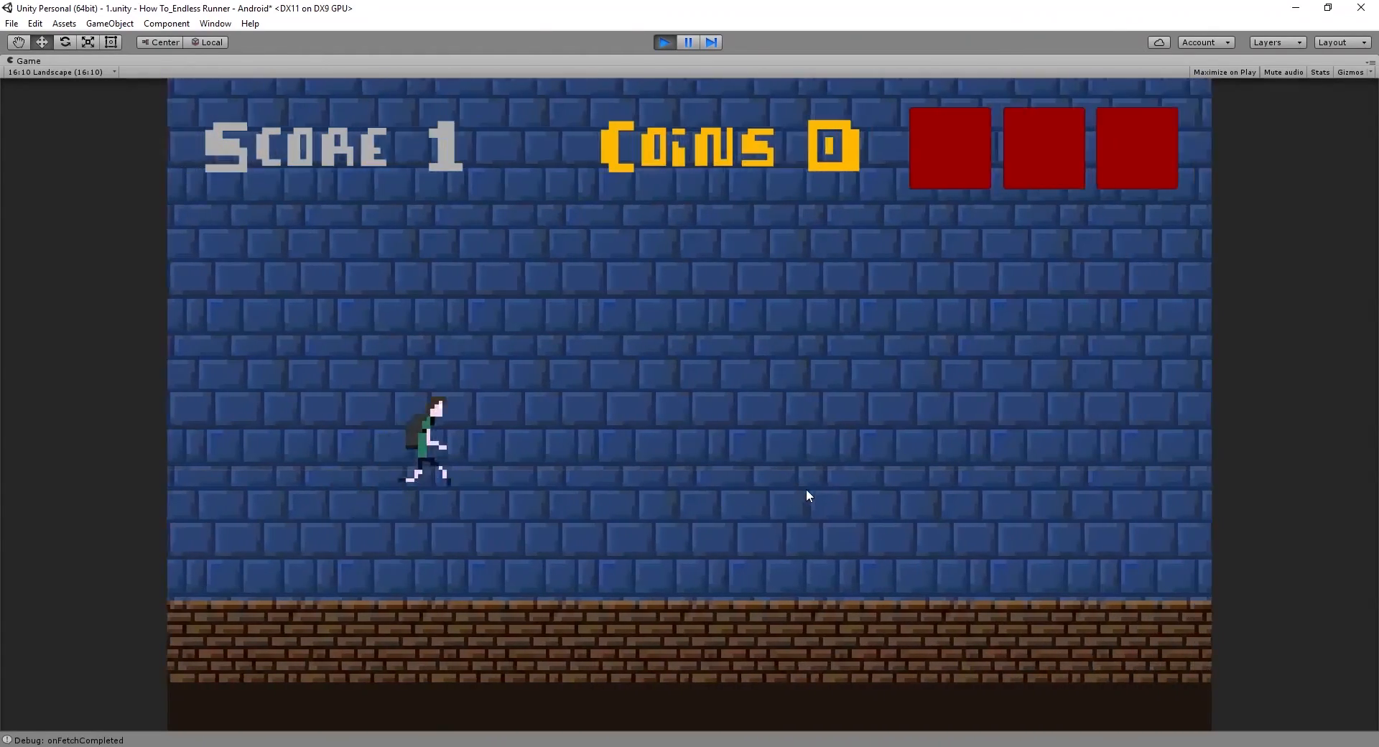
left_click(807, 496)
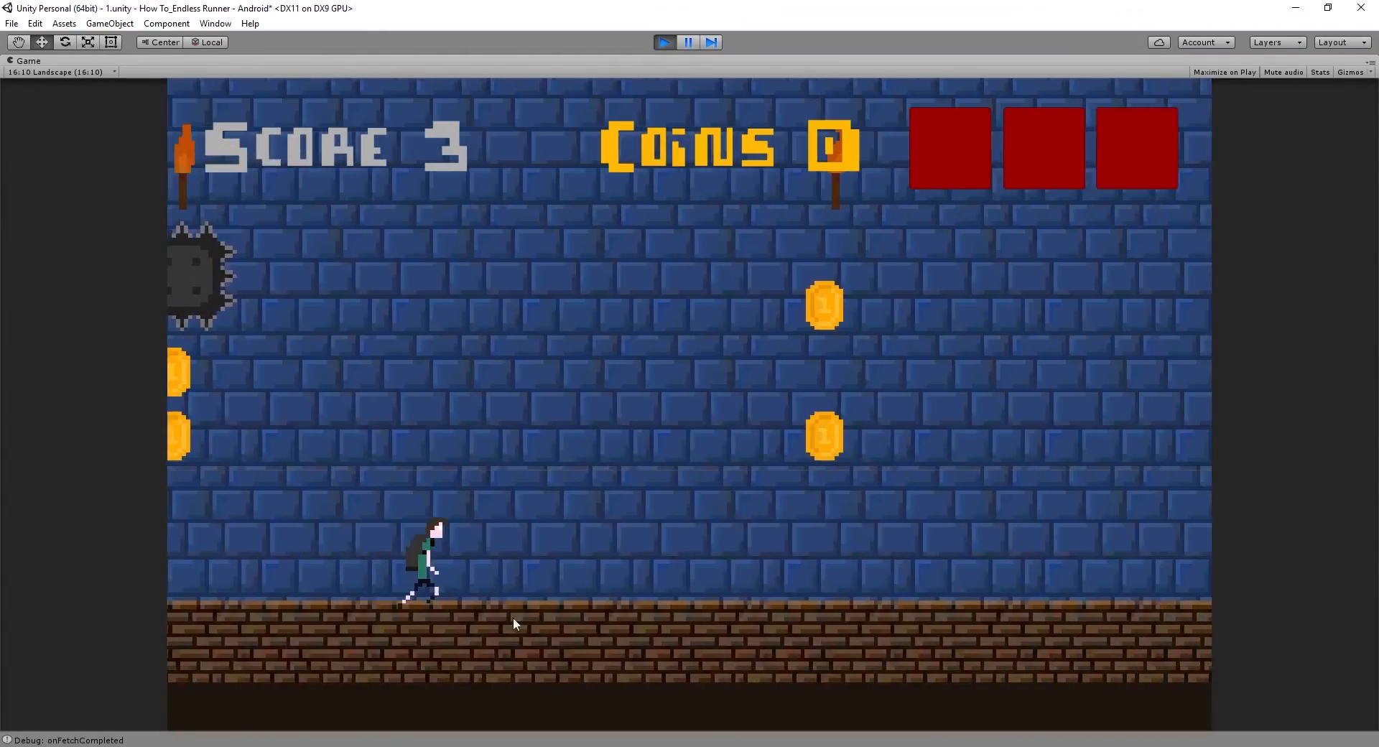
left_click(546, 629)
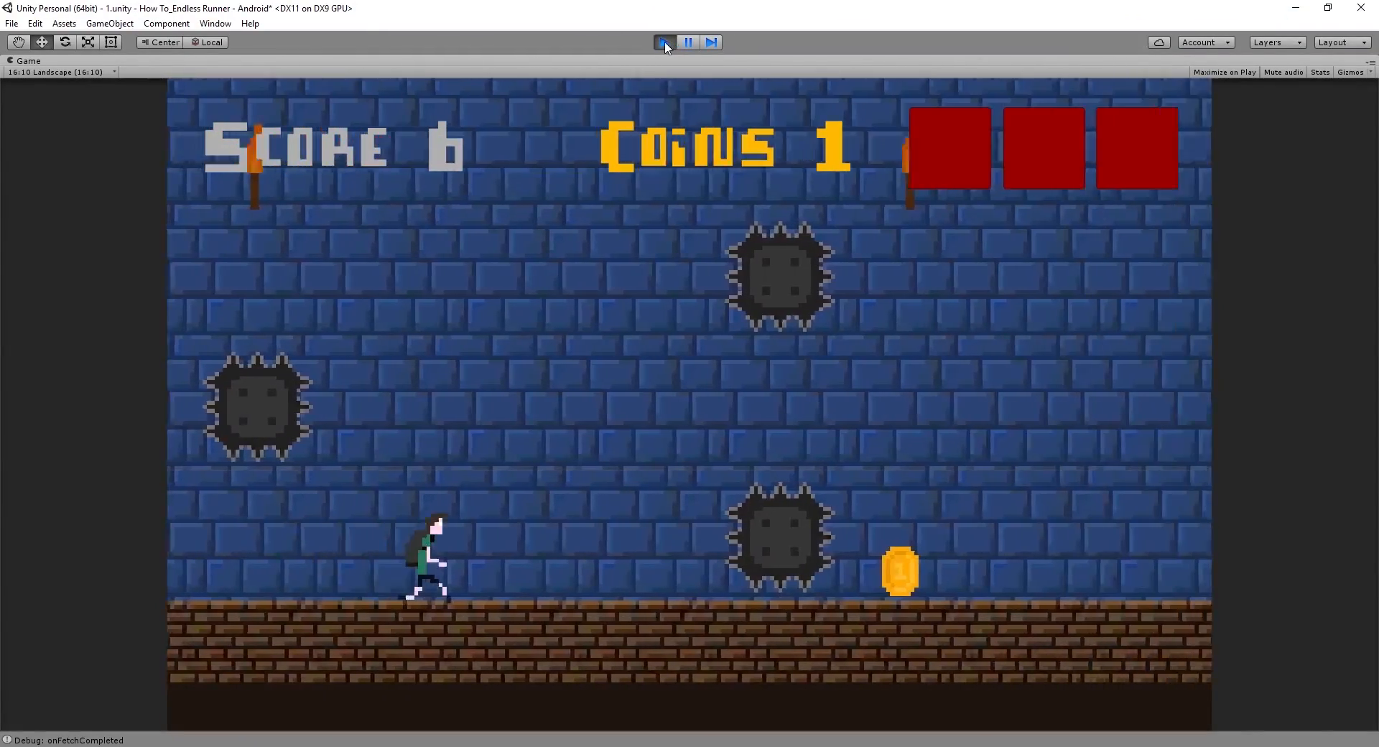
left_click(665, 41)
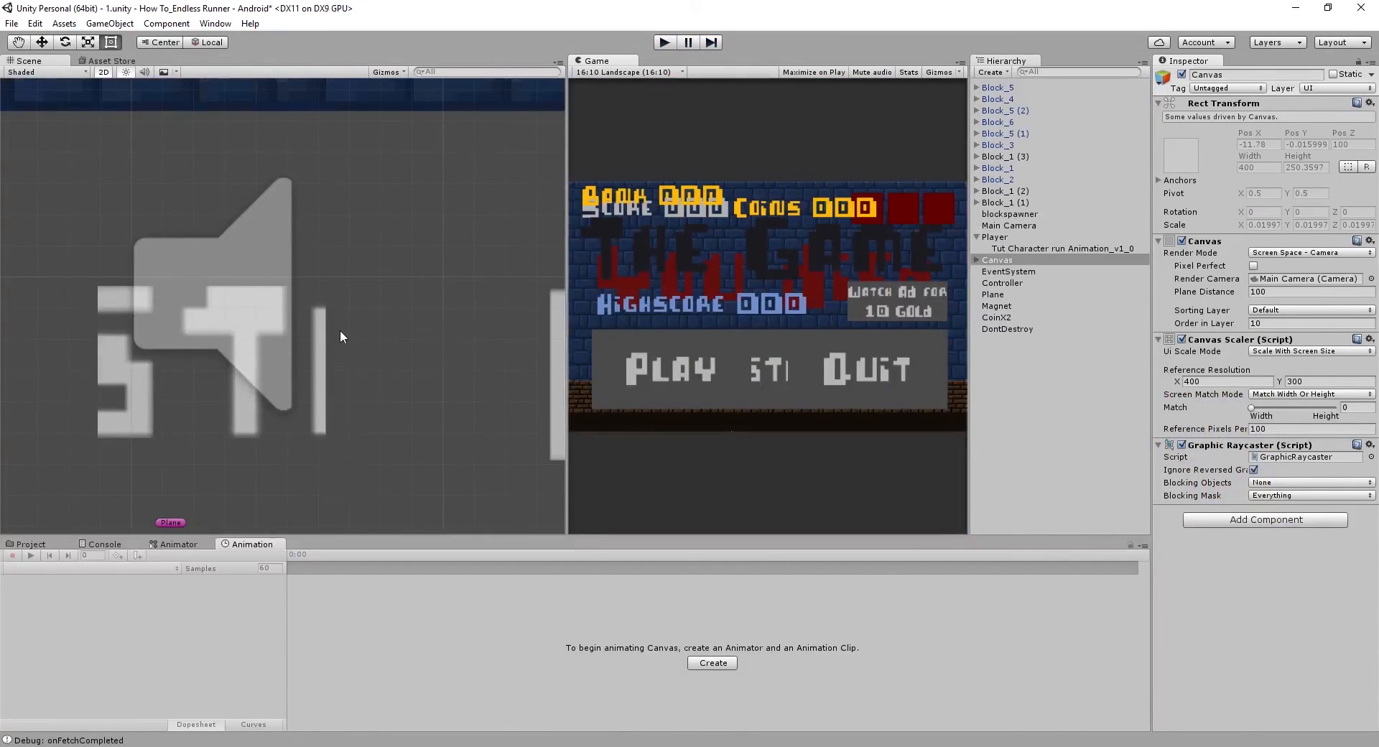
Deactivate the Canvas object so the run character is unobstructed in the Scene view
scroll(253, 370, "down", 5)
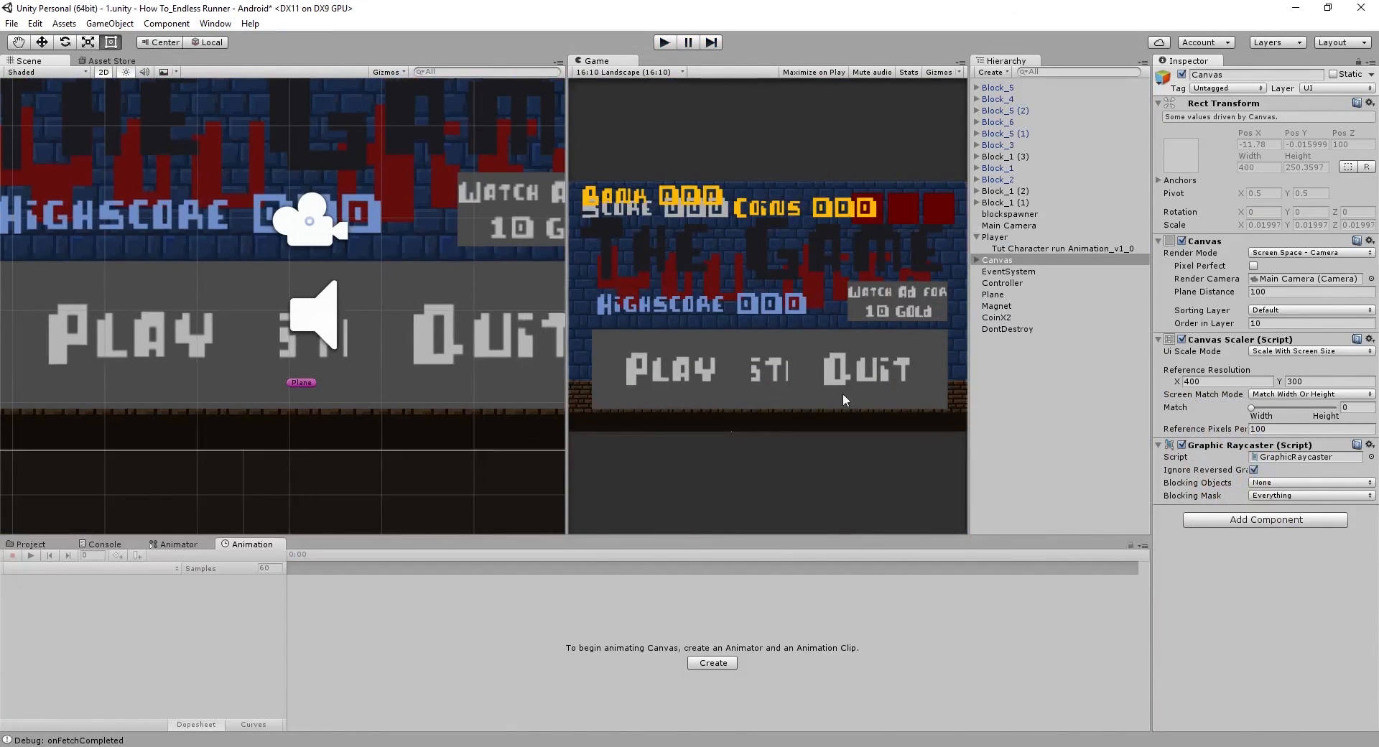
mouse_move(556, 332)
left_mouse_down()
mouse_move(740, 382)
mouse_move(1040, 359)
mouse_move(535, 328)
left_mouse_up()
scroll(332, 411, "up", 6)
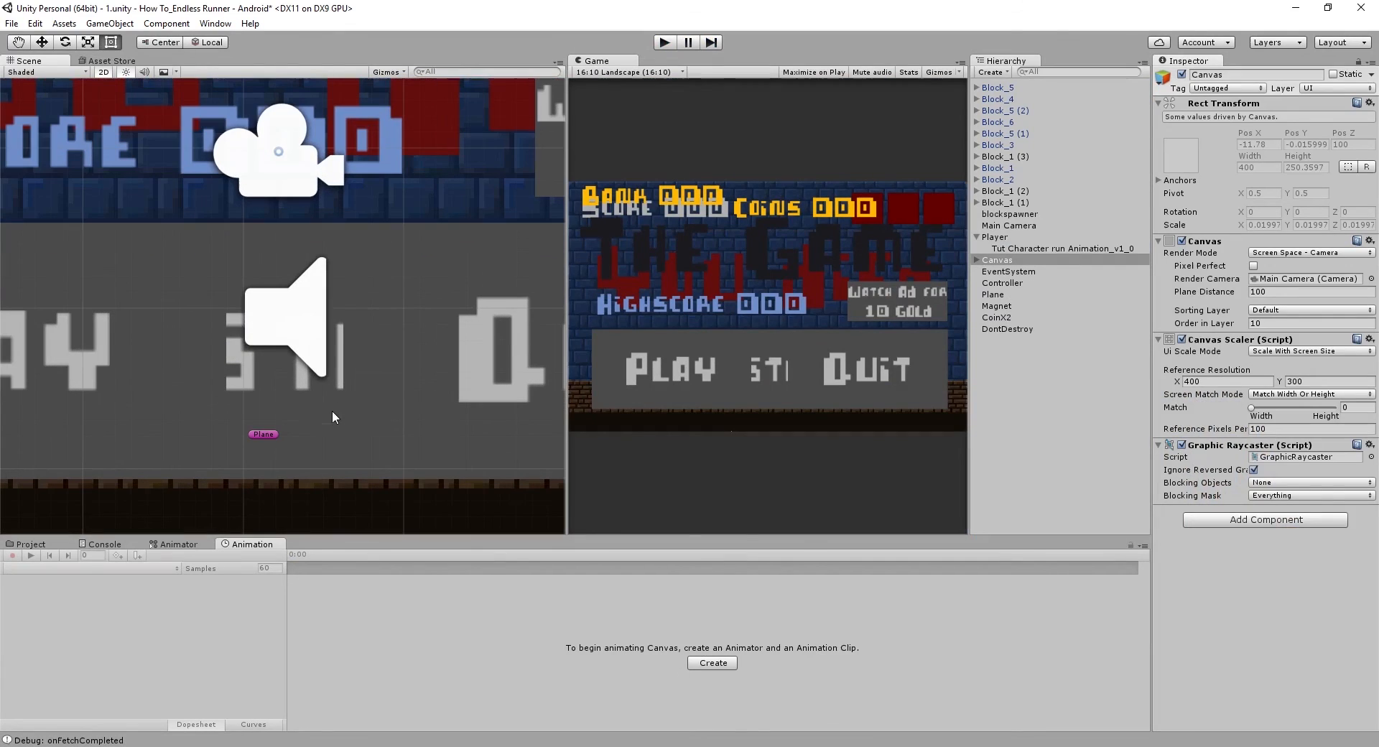
left_click(995, 237)
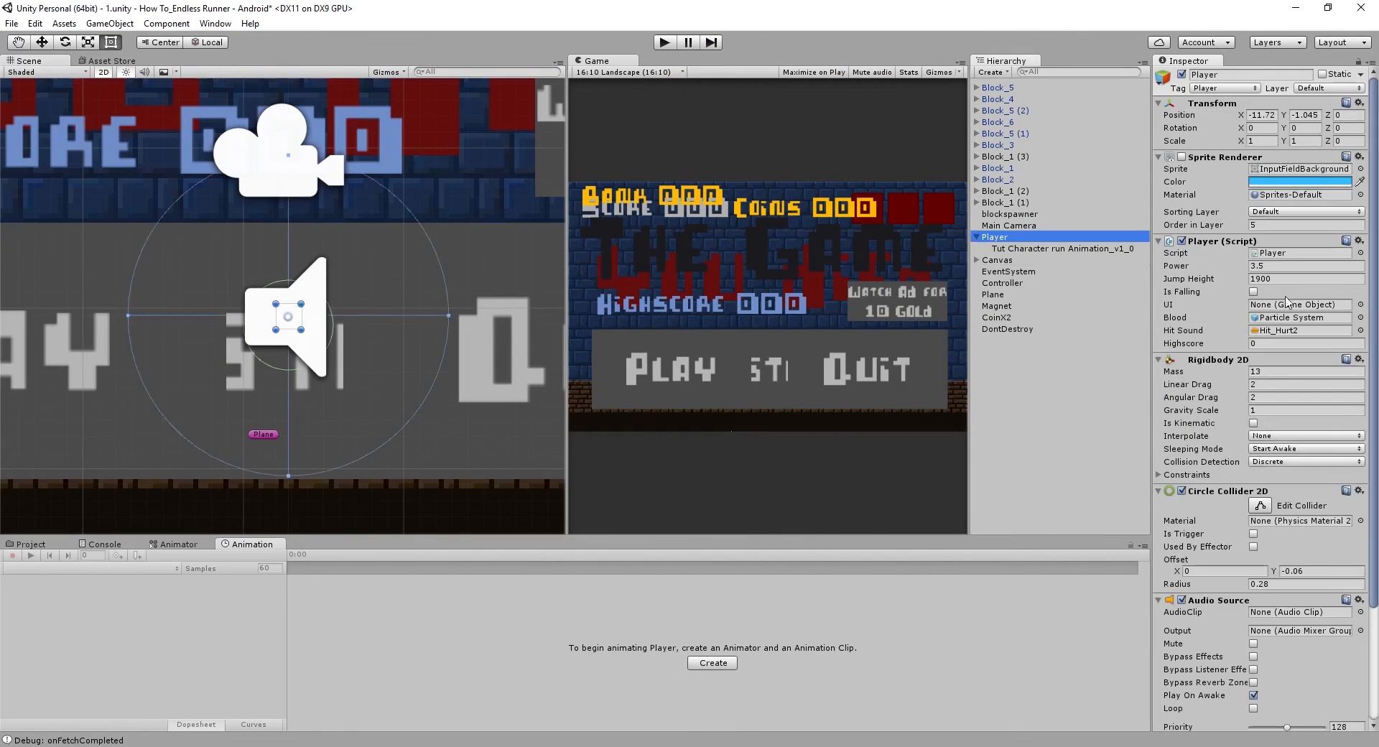
left_click(999, 260)
left_click(1182, 74)
scroll(280, 357, "up", 5)
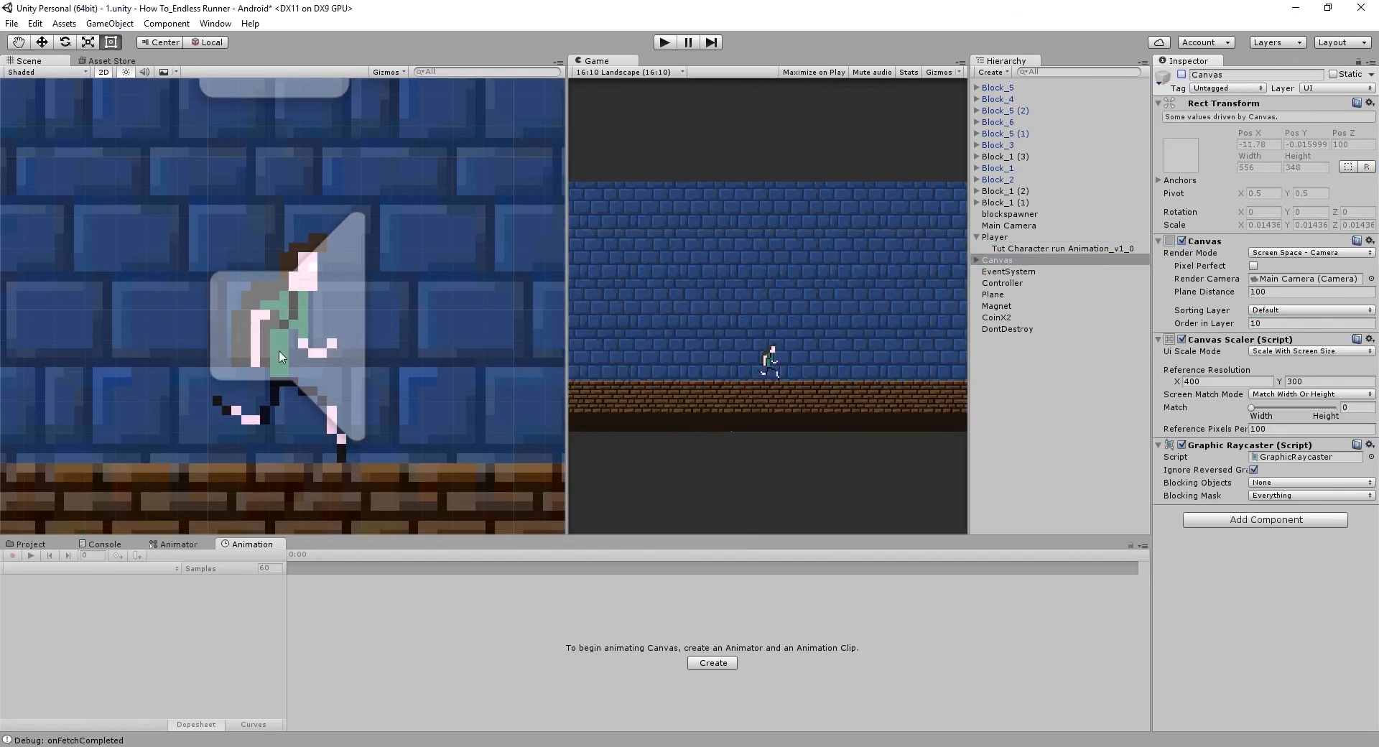
Add a Polygon Collider 2D component to the Player
left_click(296, 331)
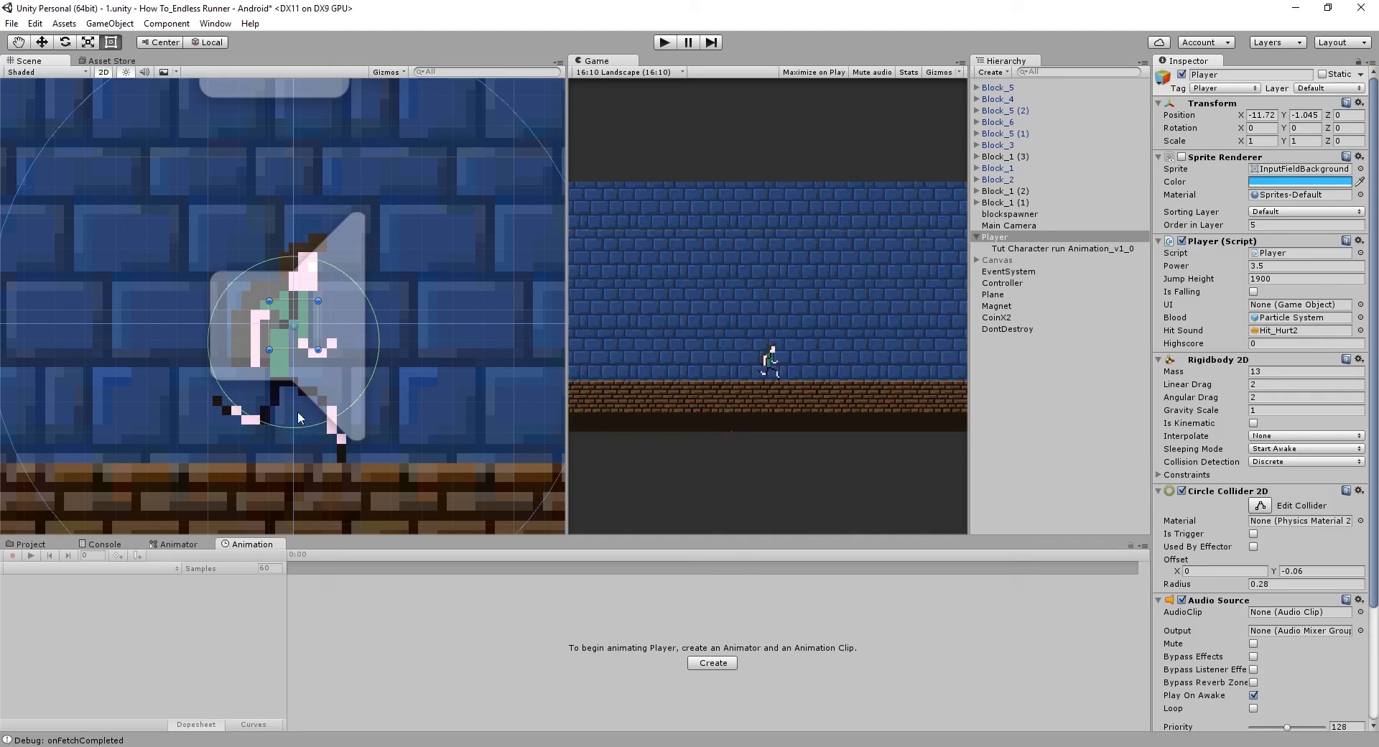
scroll(1278, 582, "down", 3)
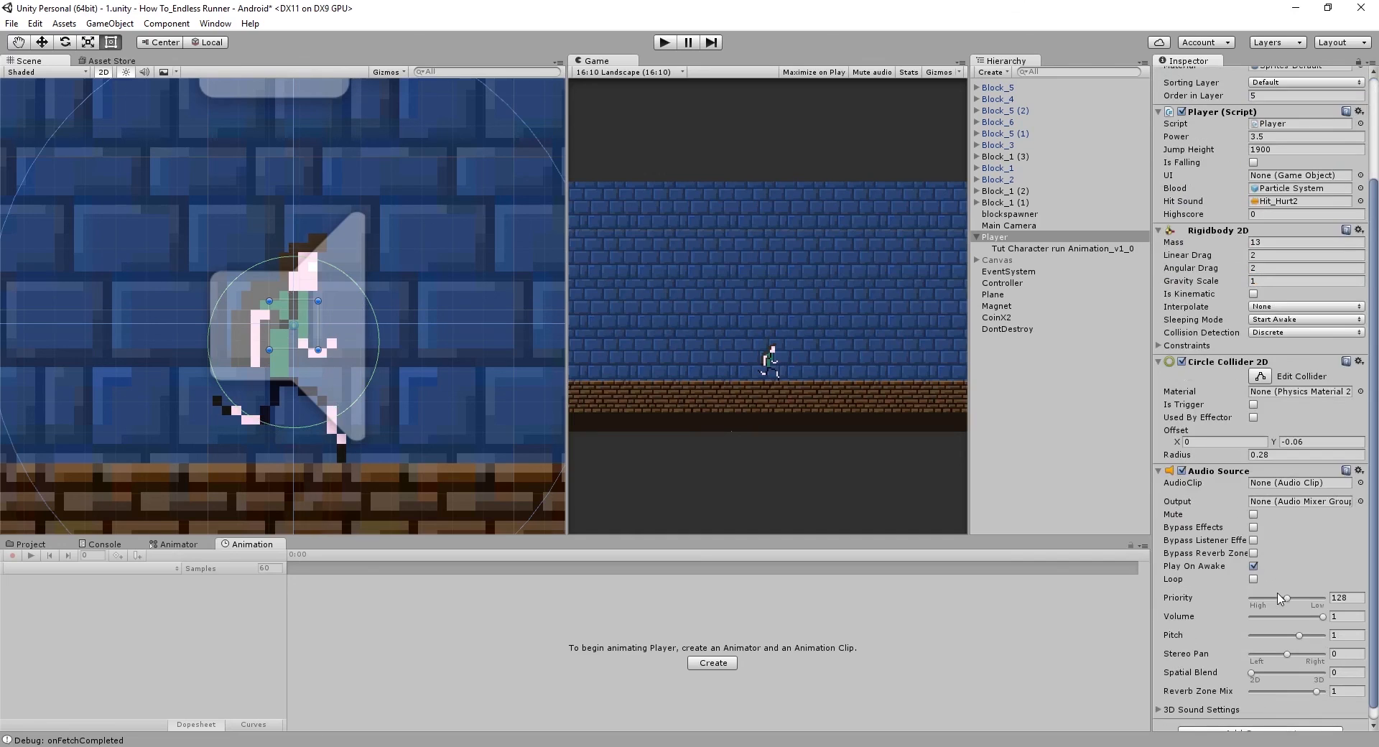
scroll(1325, 402, "down", 1)
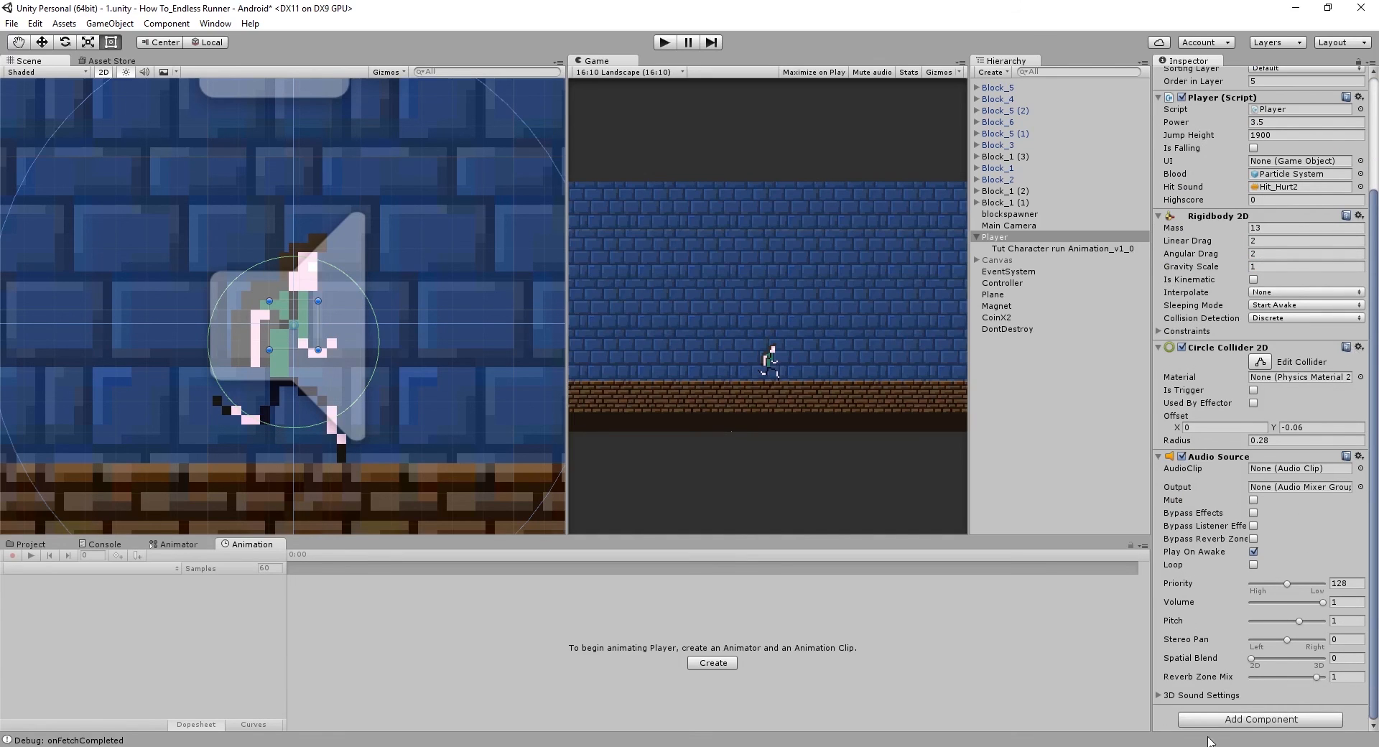
left_click(1233, 721)
type("po")
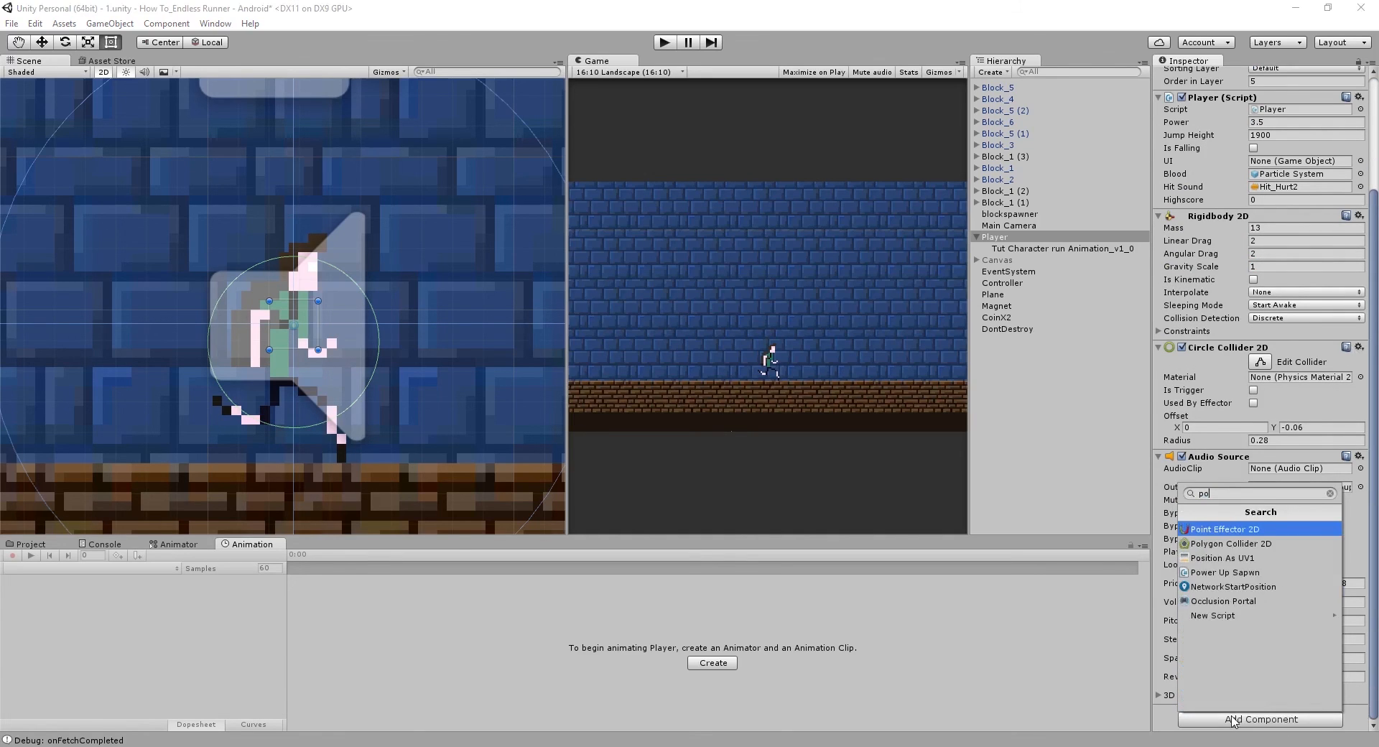
left_click(1216, 544)
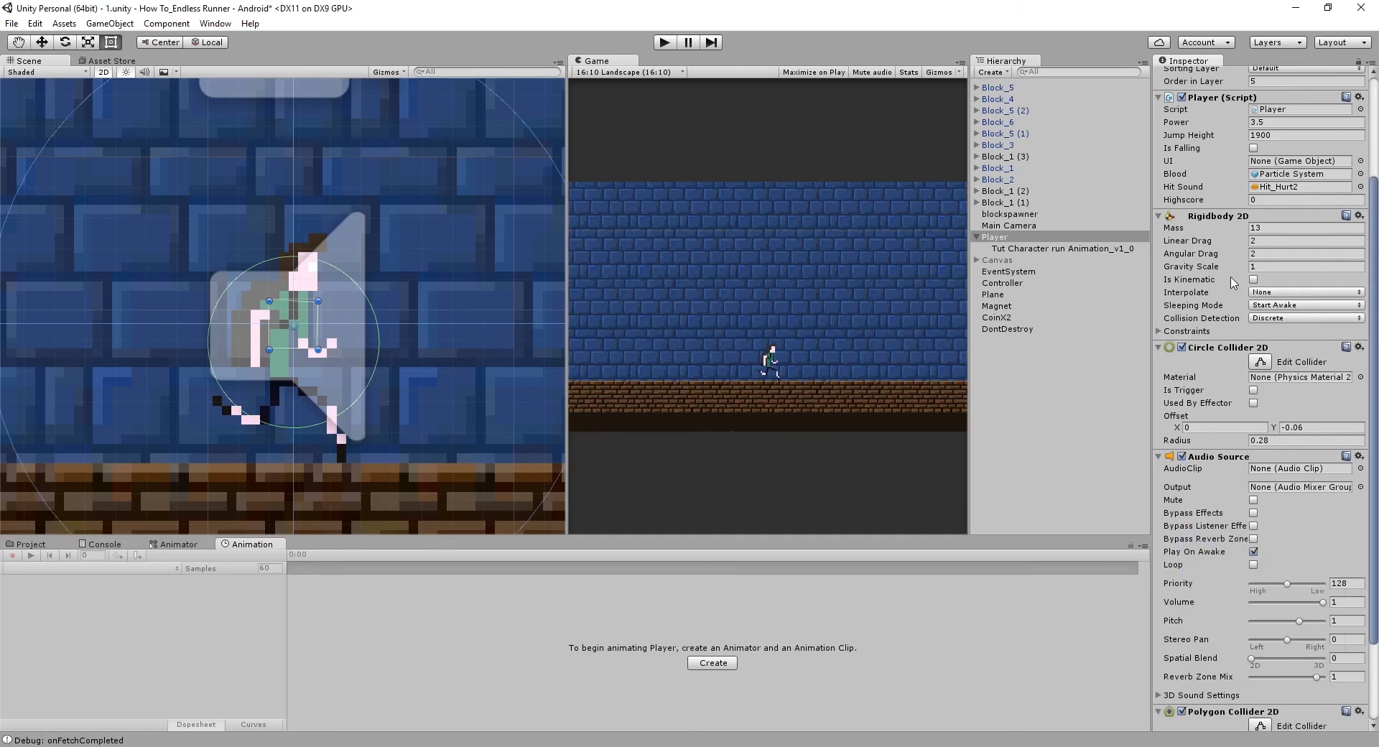
scroll(316, 314, "down", 4)
scroll(316, 315, "up", 10)
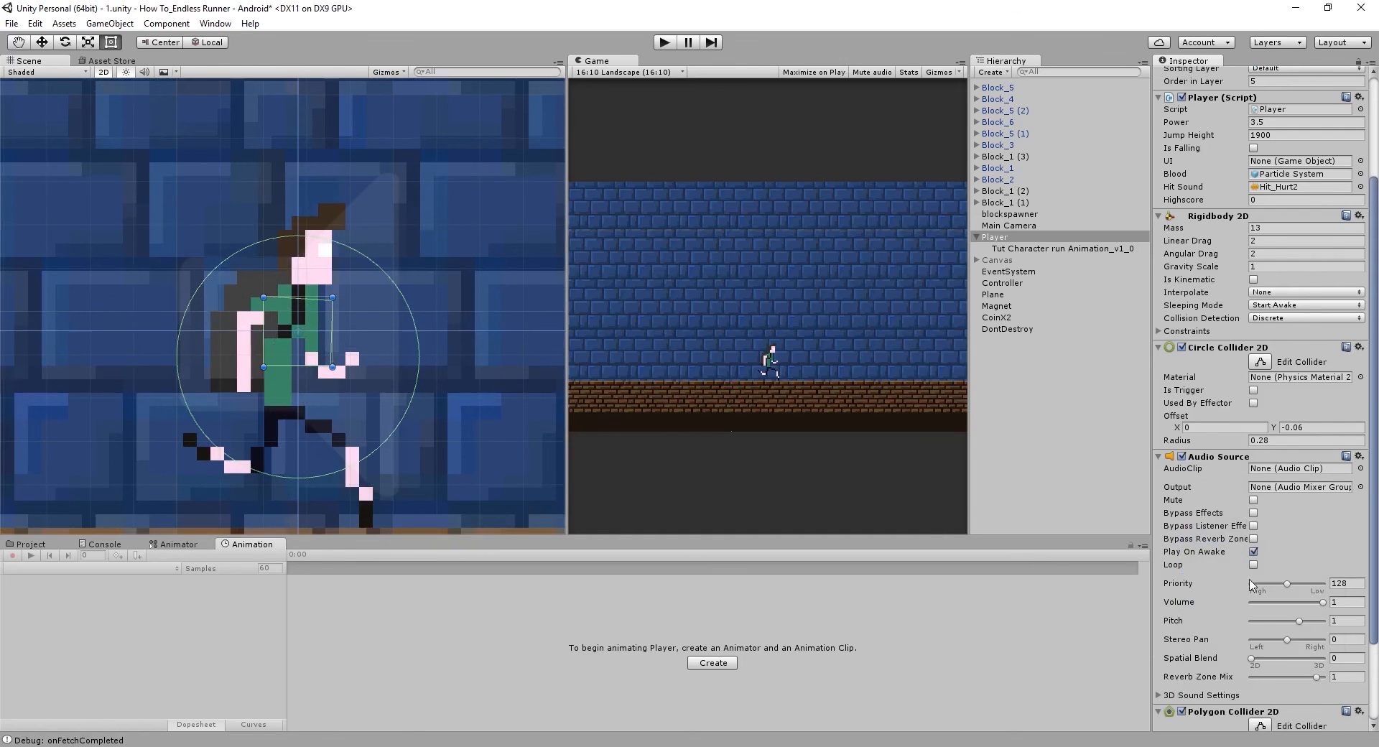
Edit the Polygon Collider 2D, stretching its two lower corners down to foot level as a narrow, level base
scroll(1252, 586, "down", 5)
left_click(1261, 617)
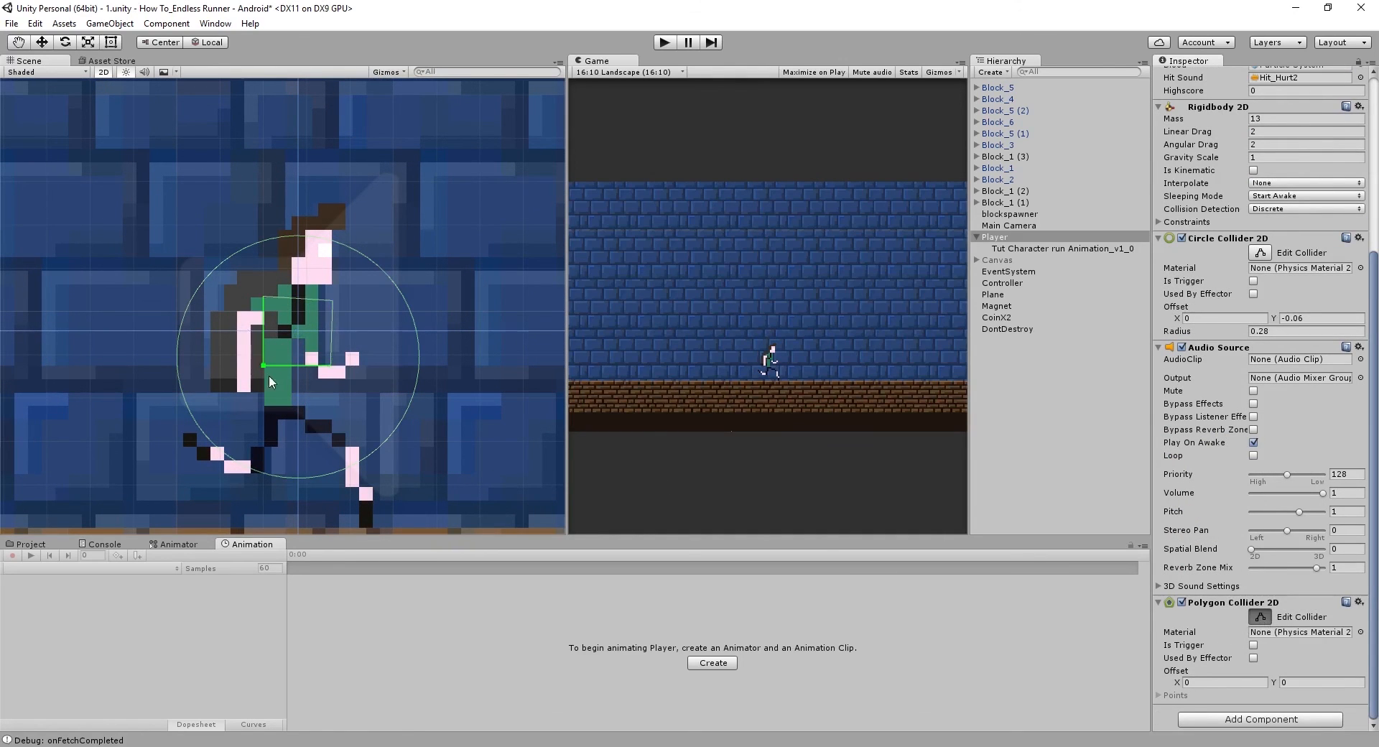
left_click_drag(263, 367, 209, 528)
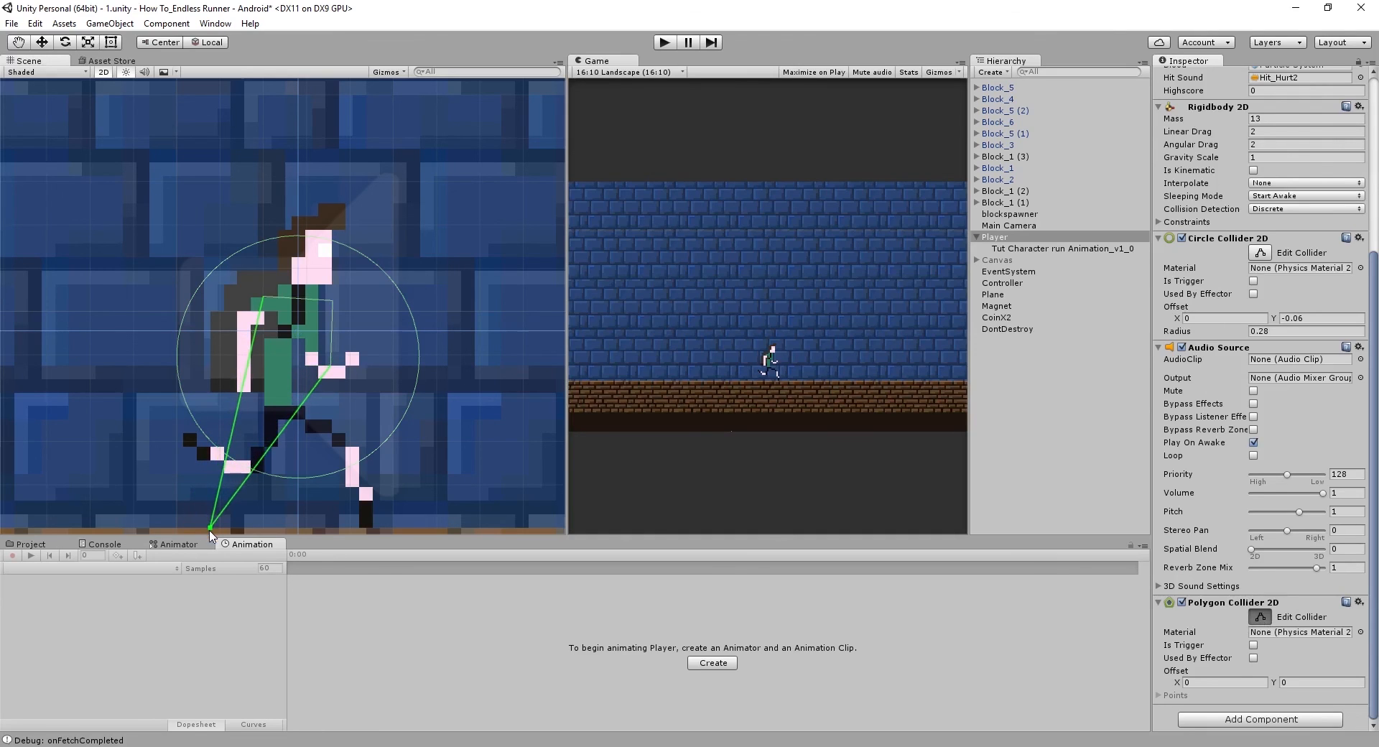
left_click_drag(326, 381, 335, 526)
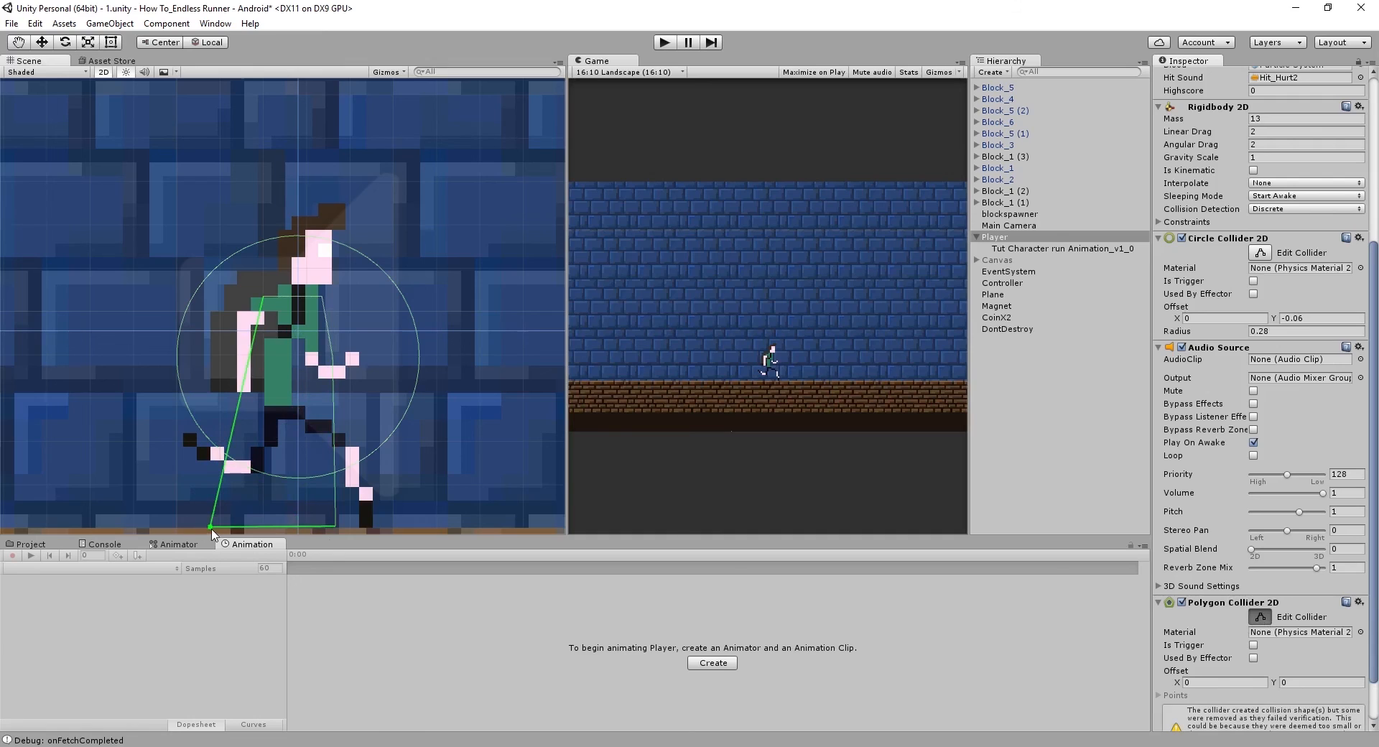
left_click_drag(212, 530, 251, 527)
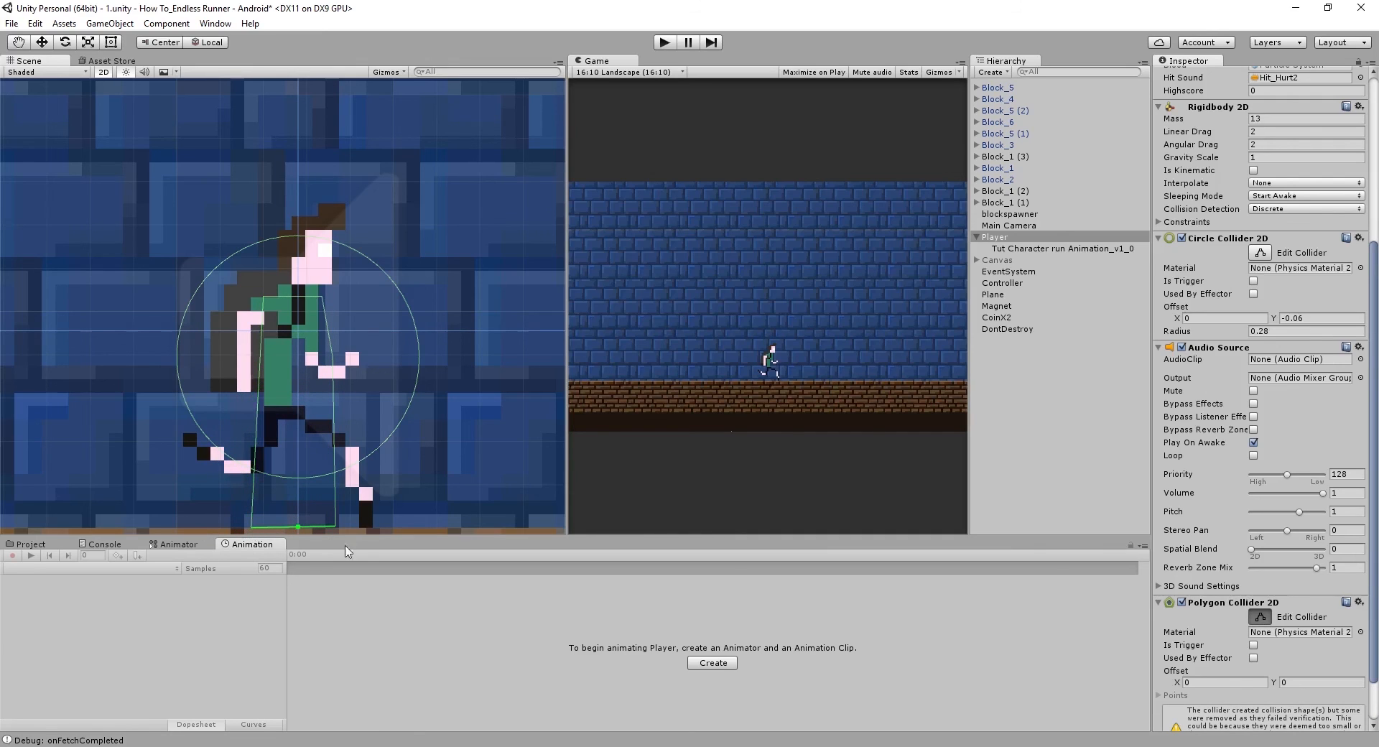
left_click_drag(336, 527, 327, 529)
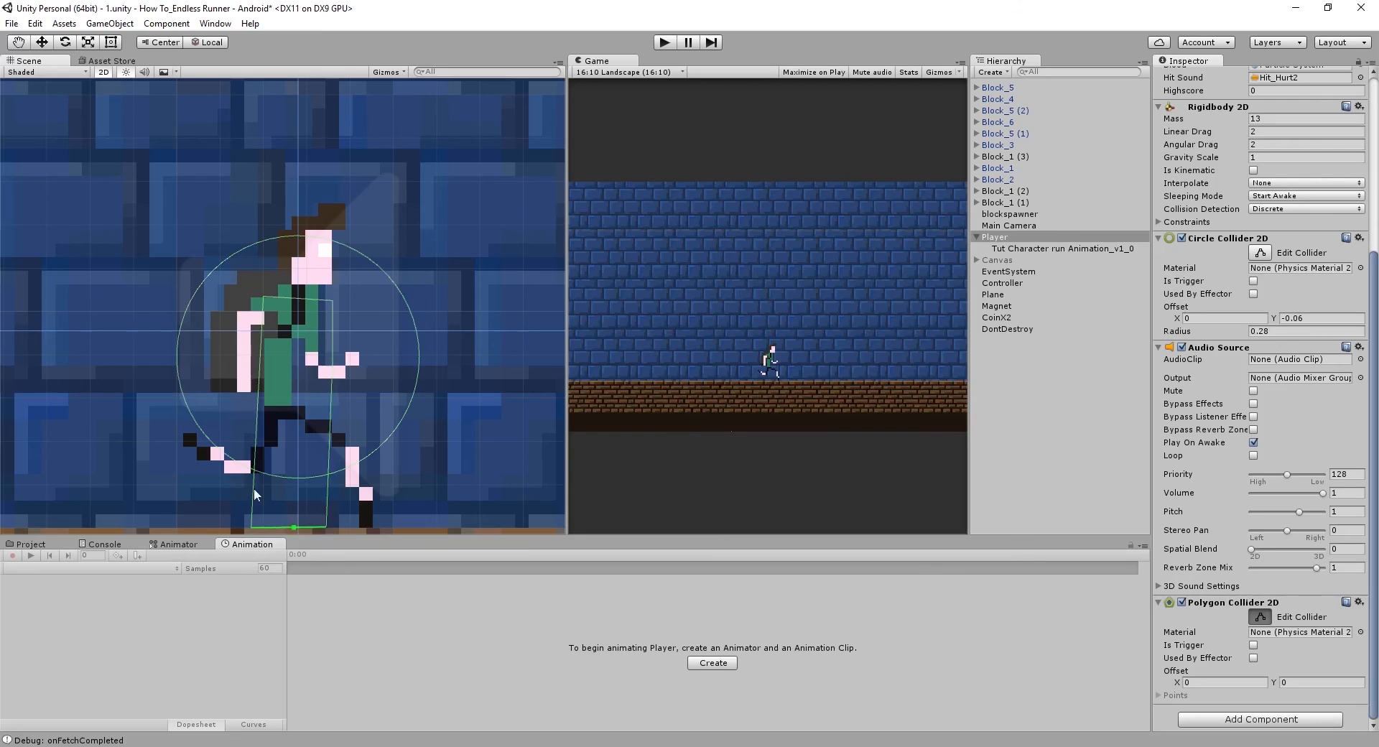
left_click_drag(251, 528, 327, 531)
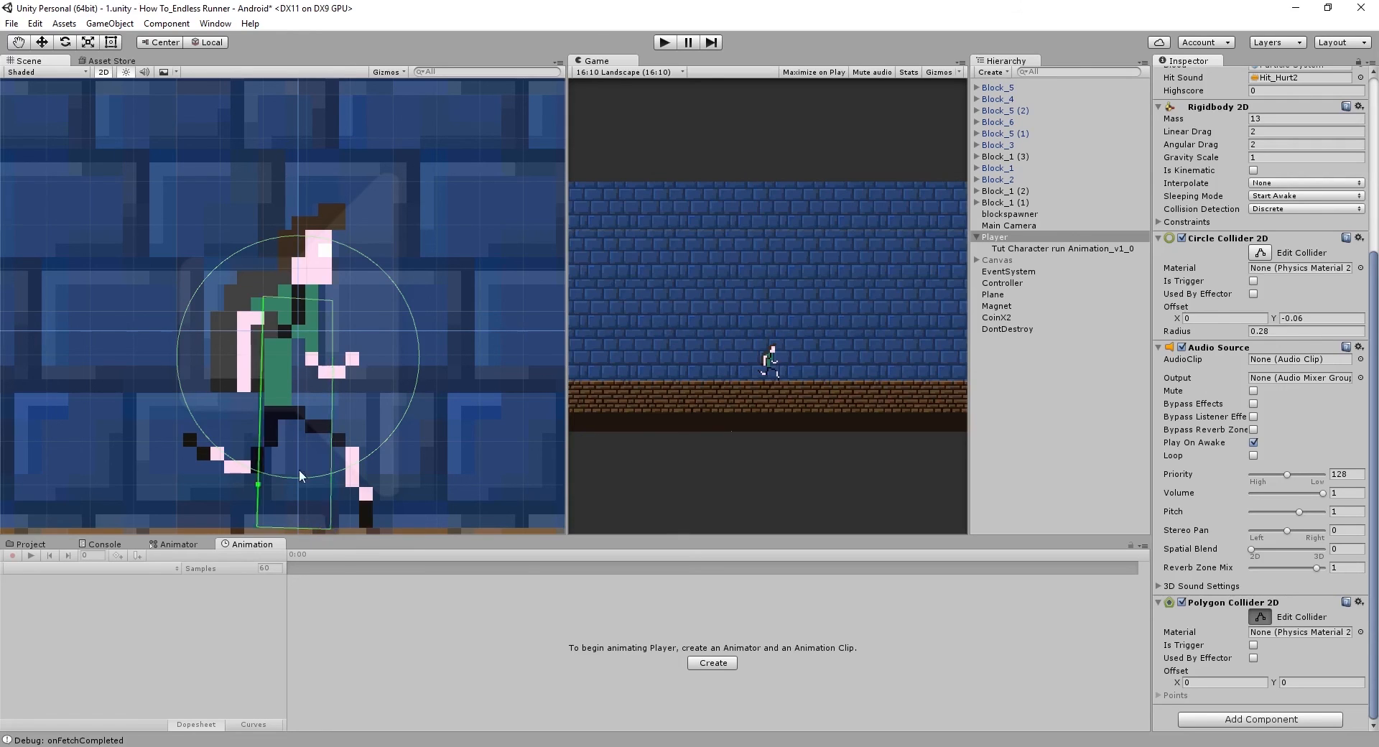
left_click_drag(329, 530, 329, 527)
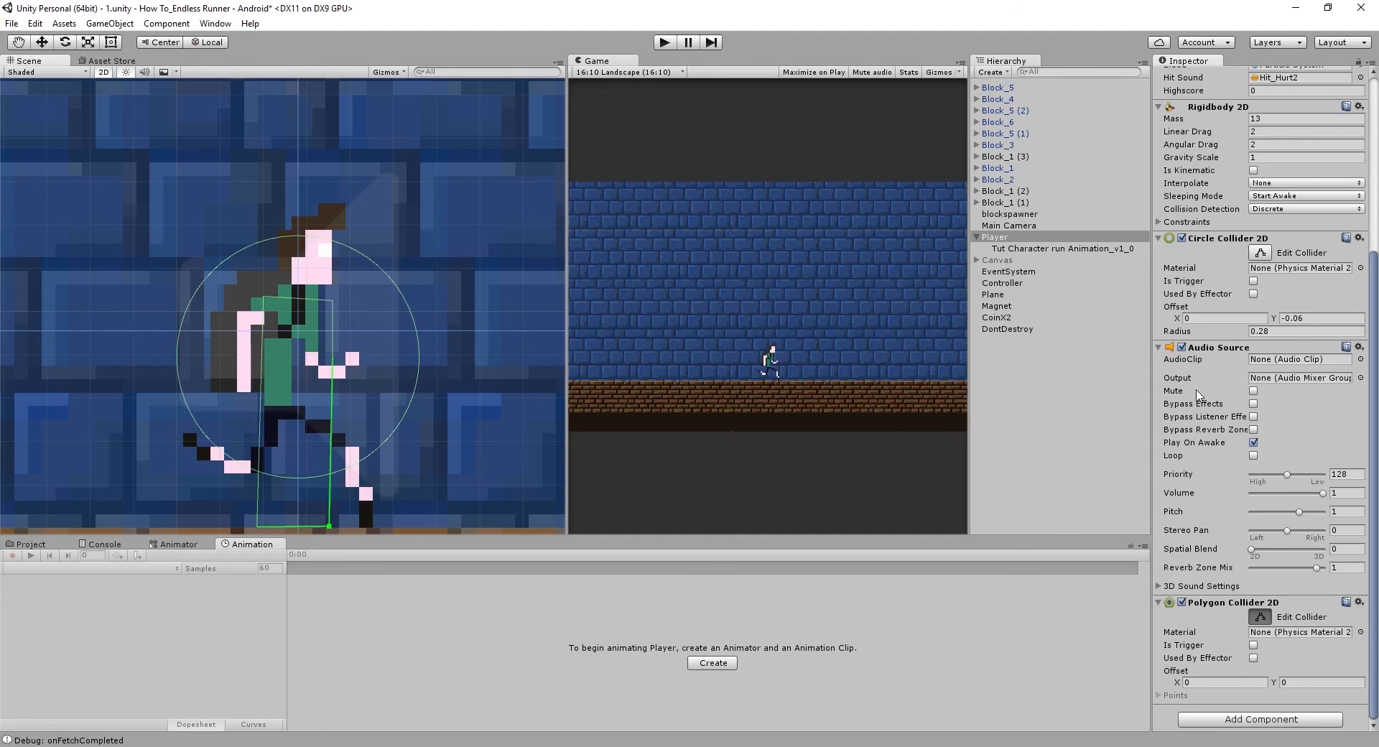
Raise the polygon collider's upper corners to head height, bow its sides around the arms and back, and remove the extra point on the back
scroll(1212, 398, "up", 6)
scroll(1212, 398, "down", 2)
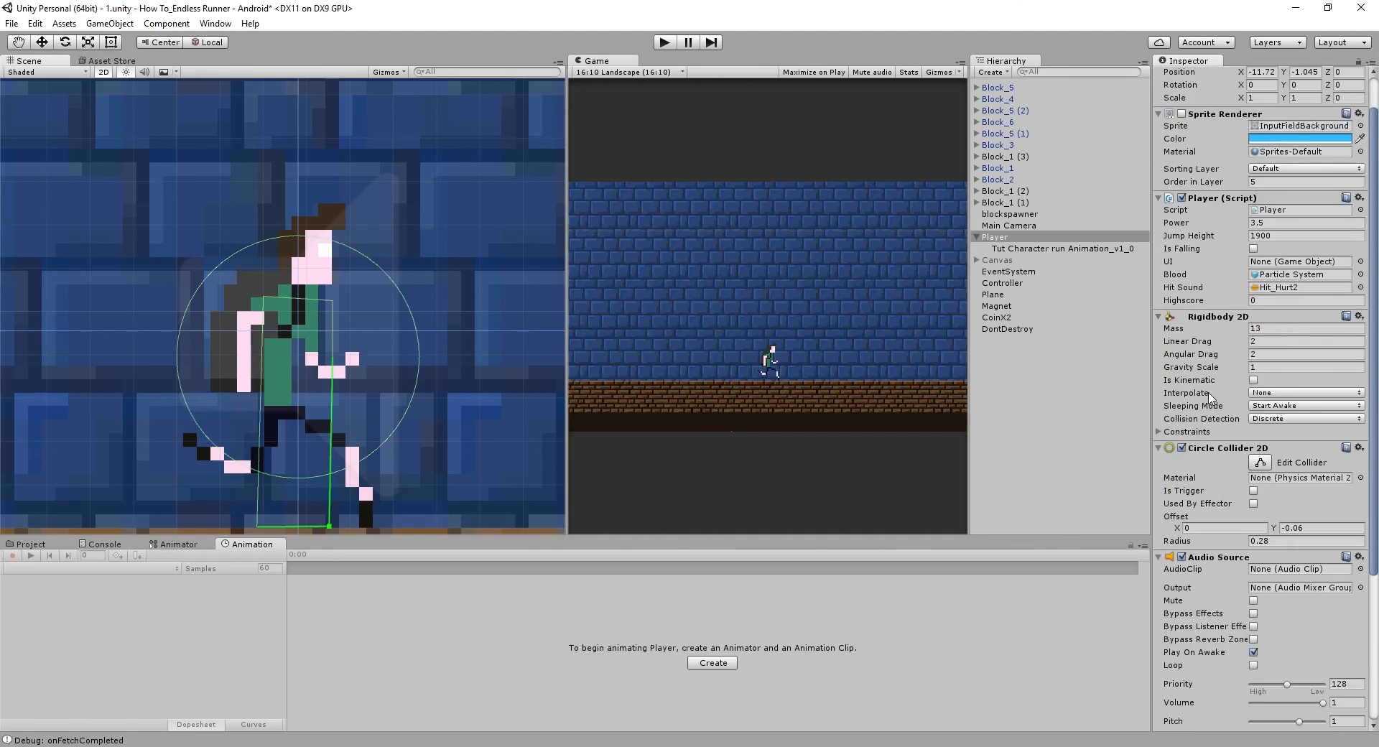
scroll(1212, 397, "up", 2)
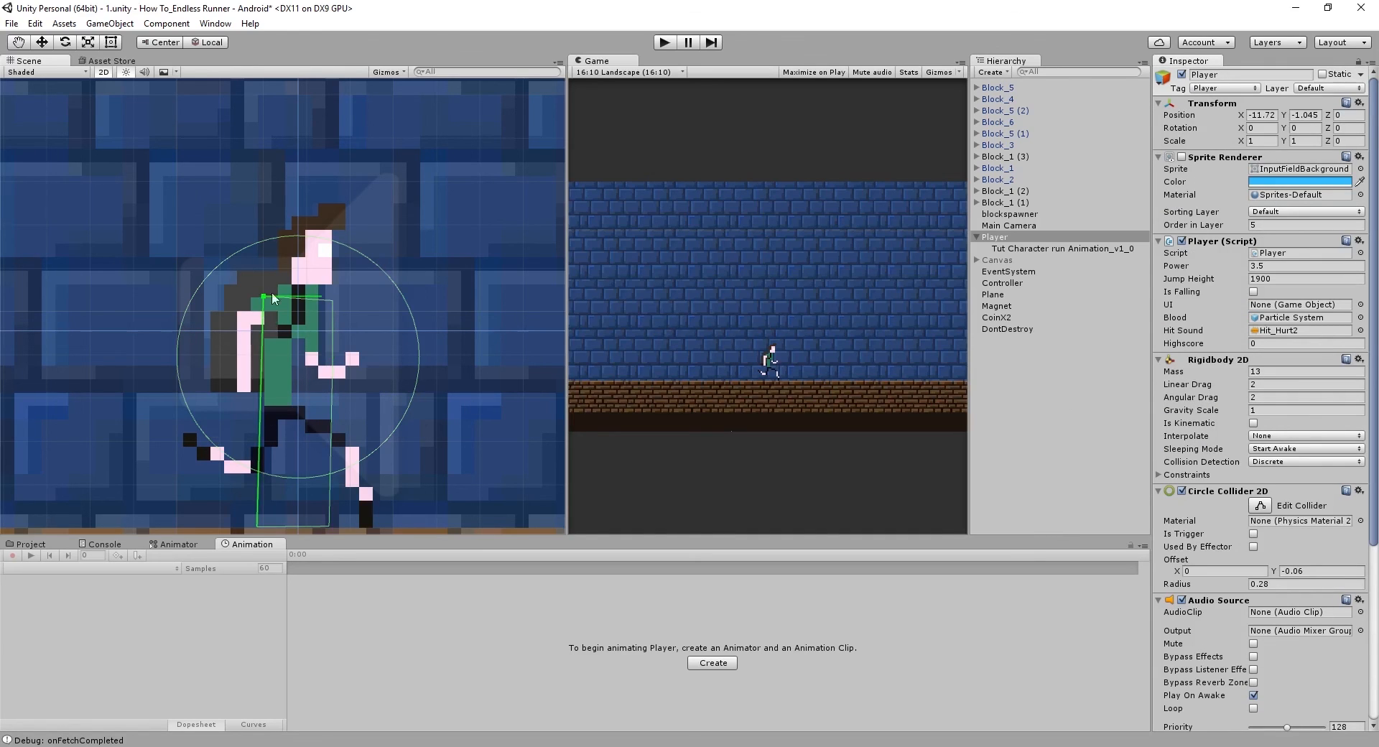
left_click_drag(265, 296, 331, 228)
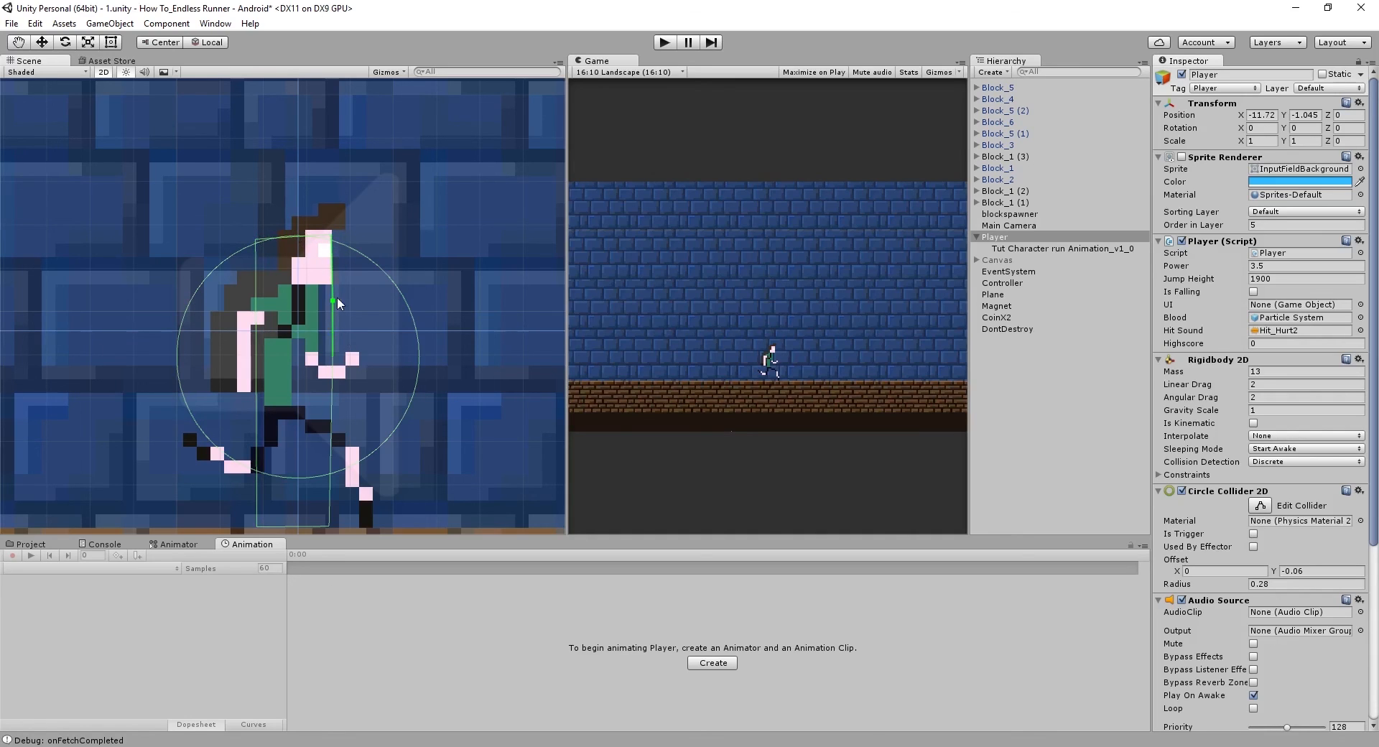
left_click_drag(337, 296, 351, 299)
left_click_drag(334, 357, 349, 472)
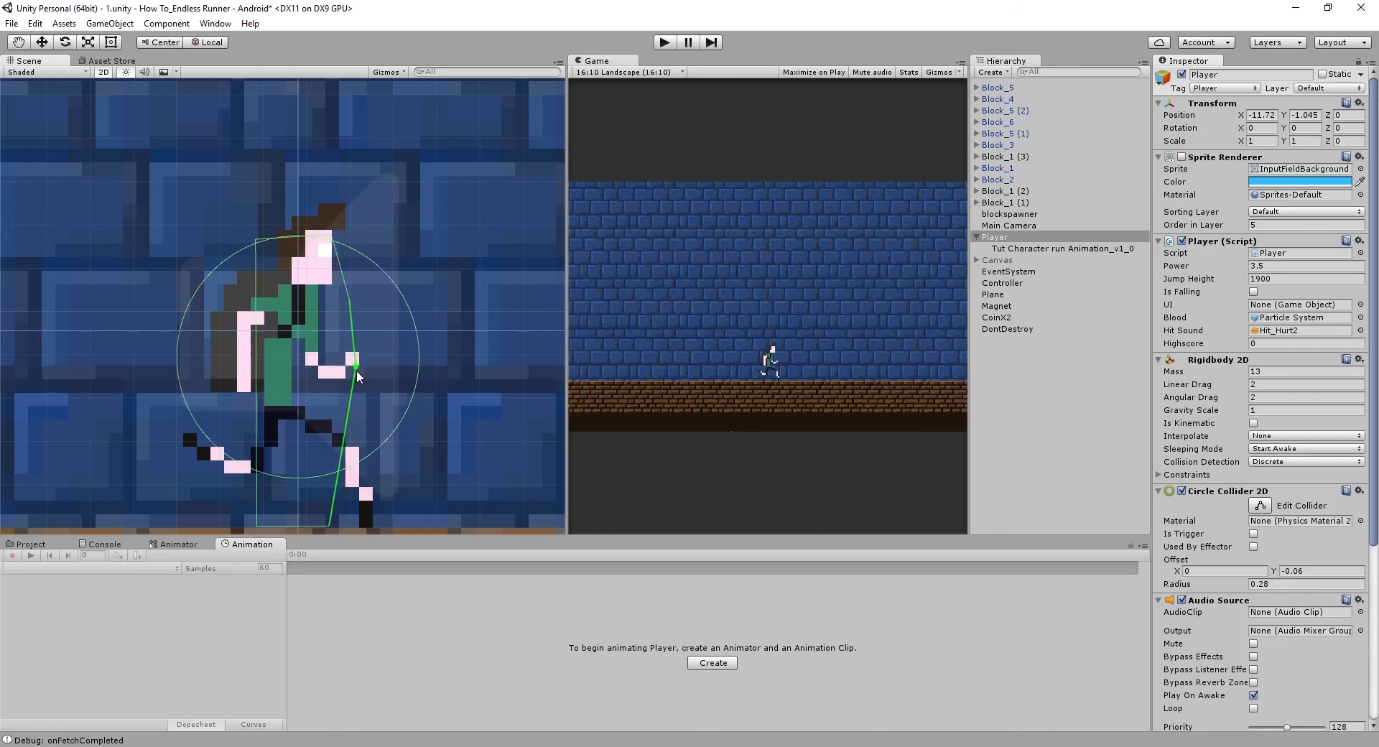
left_click_drag(238, 388, 240, 302)
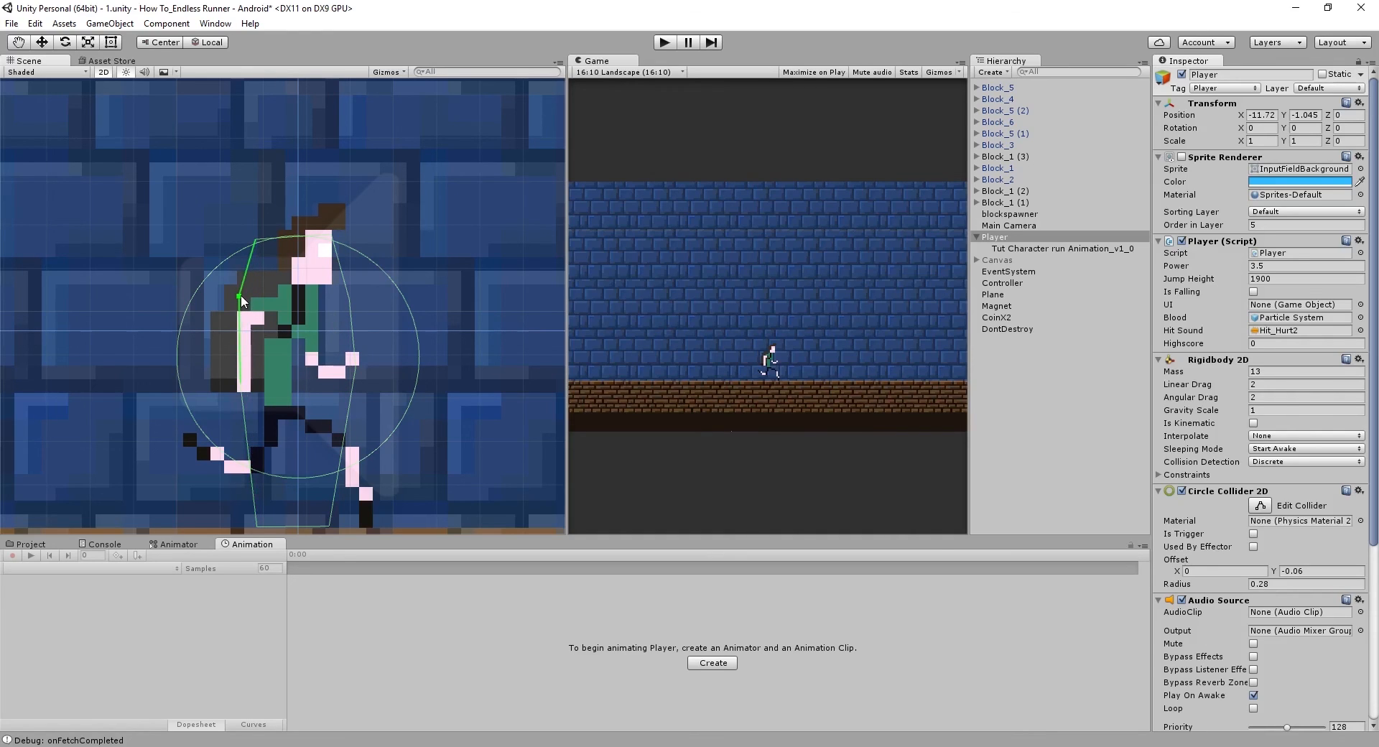
left_click(240, 297, "ctrl")
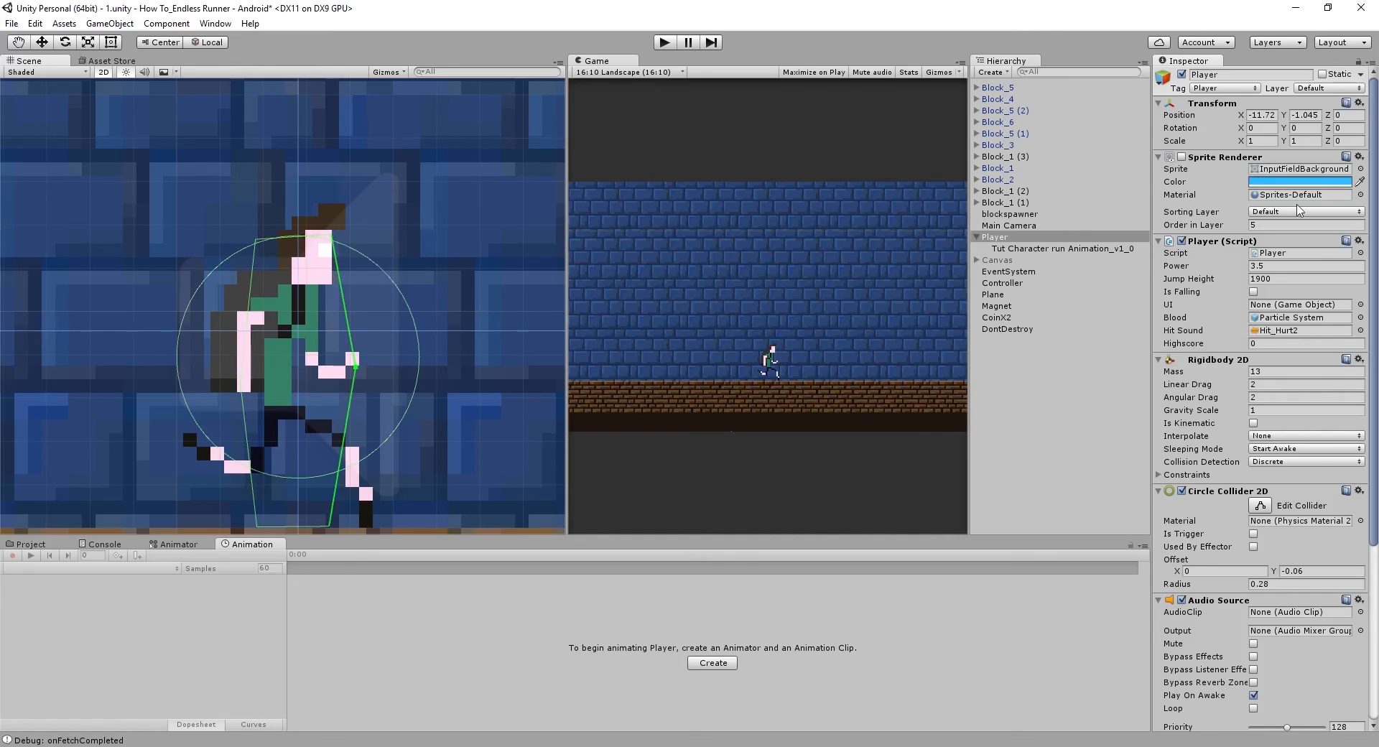
Disable the Player's Circle Collider 2D and run the game
left_click(1182, 492)
scroll(1212, 572, "down", 5)
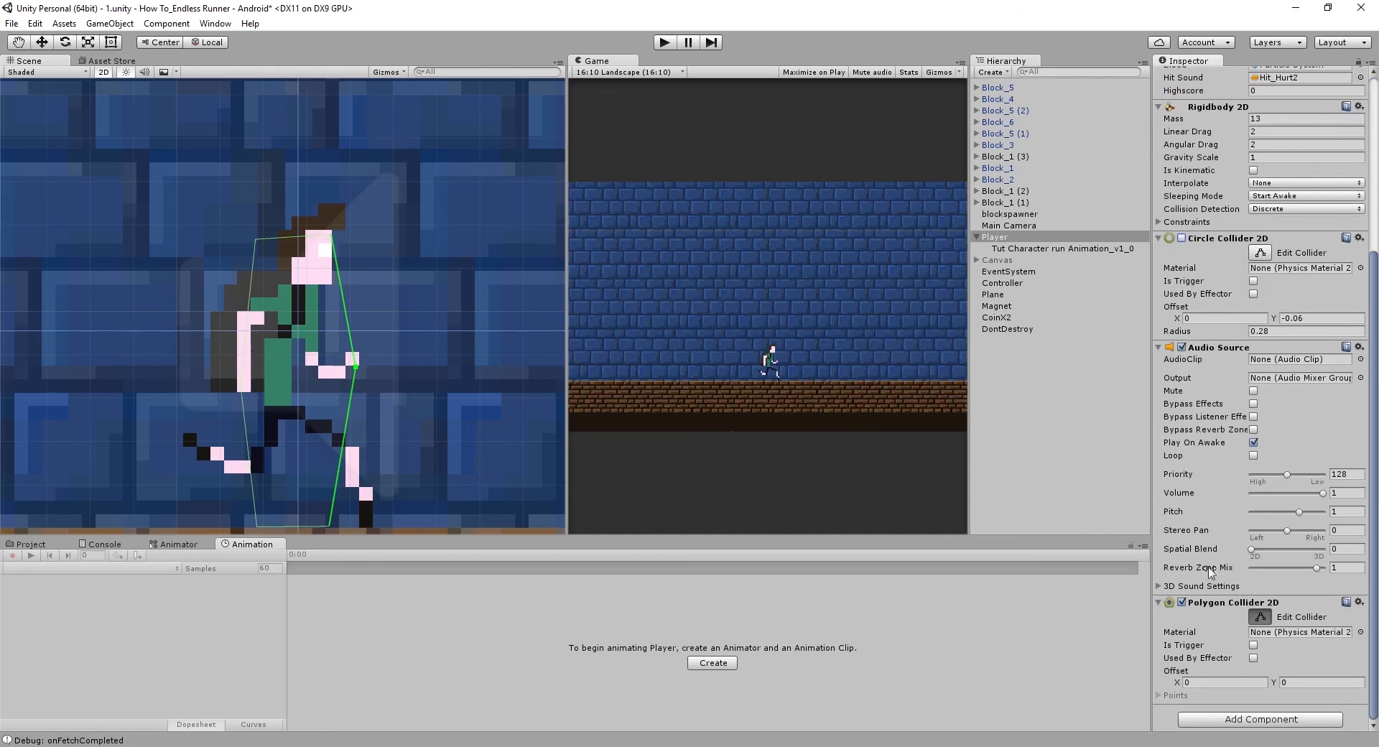
left_click(663, 41)
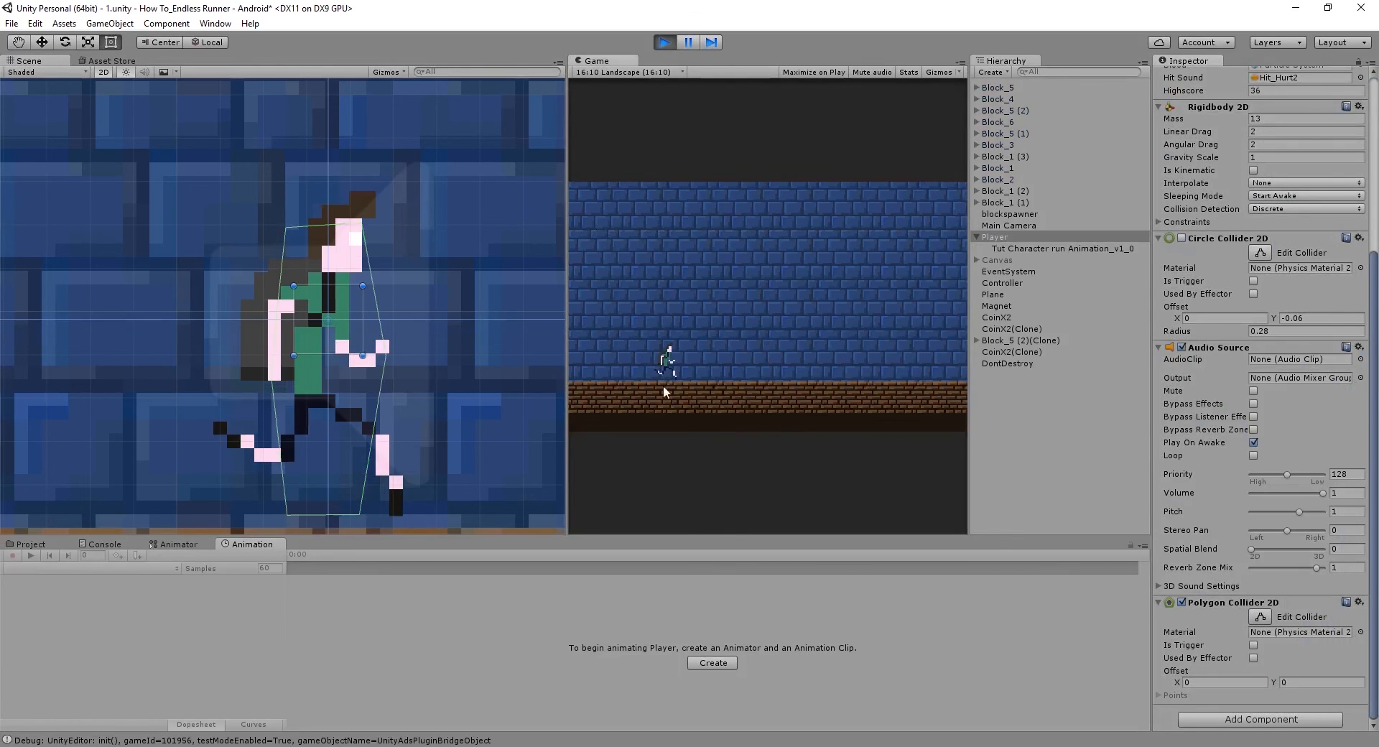
Activate the Canvas object in the running game and start a run from its Play button
left_click(995, 263)
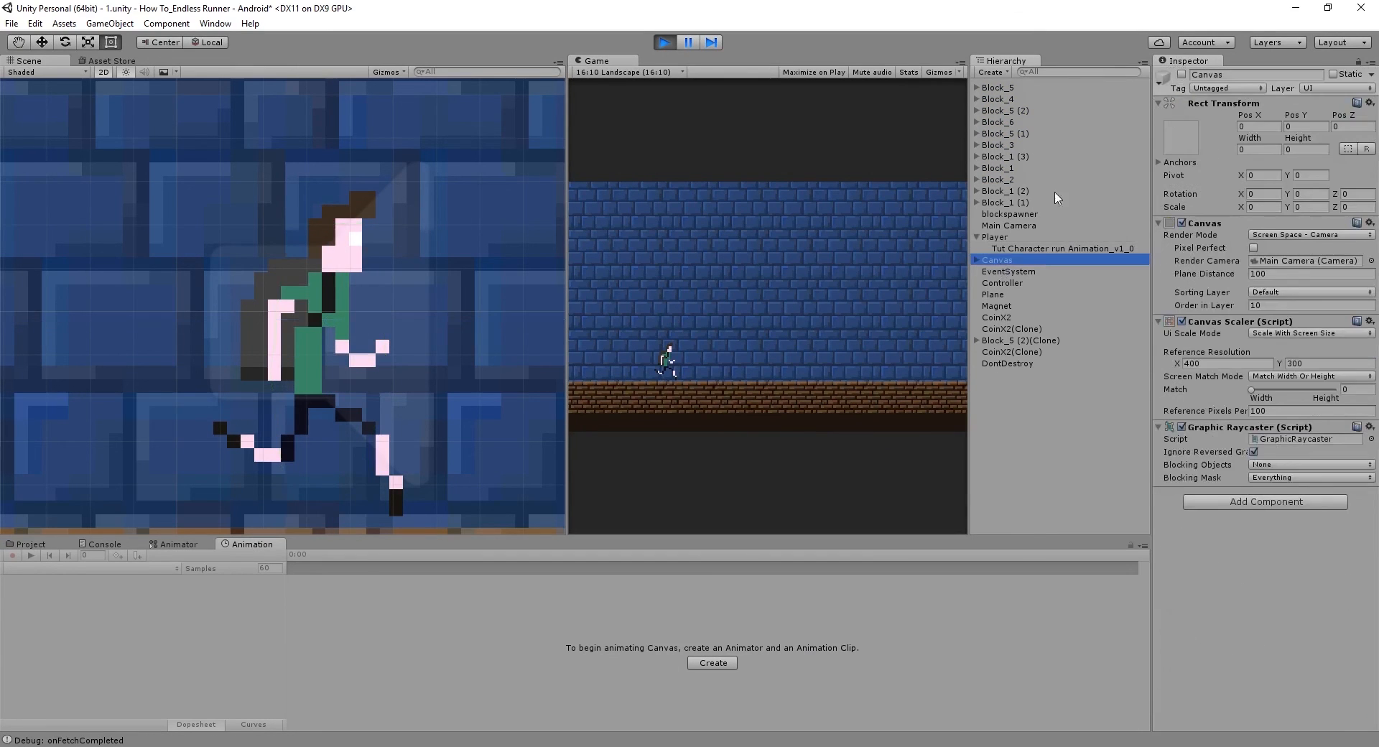
left_click(1182, 74)
left_click(709, 379)
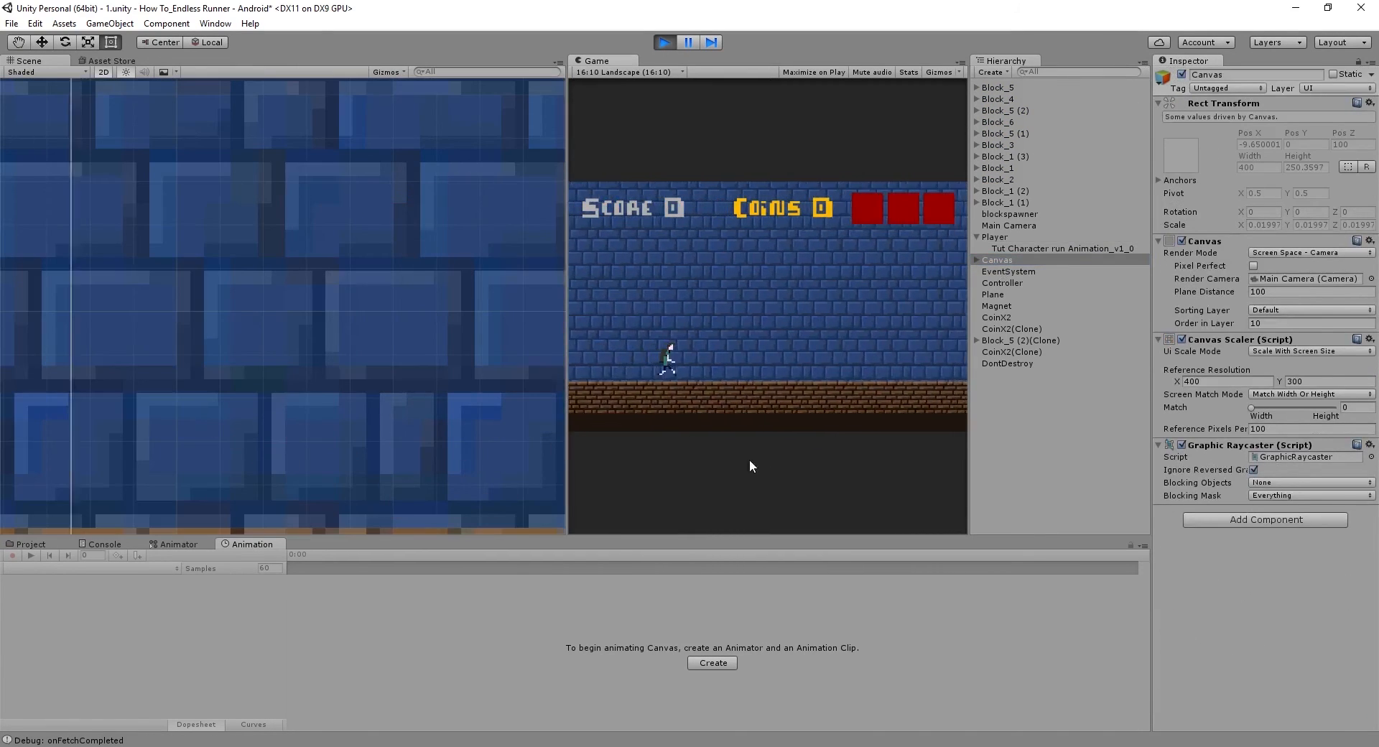
Maximize the Game view and play-test jumping past the spiked blocks with the polygon collider
left_click(962, 63)
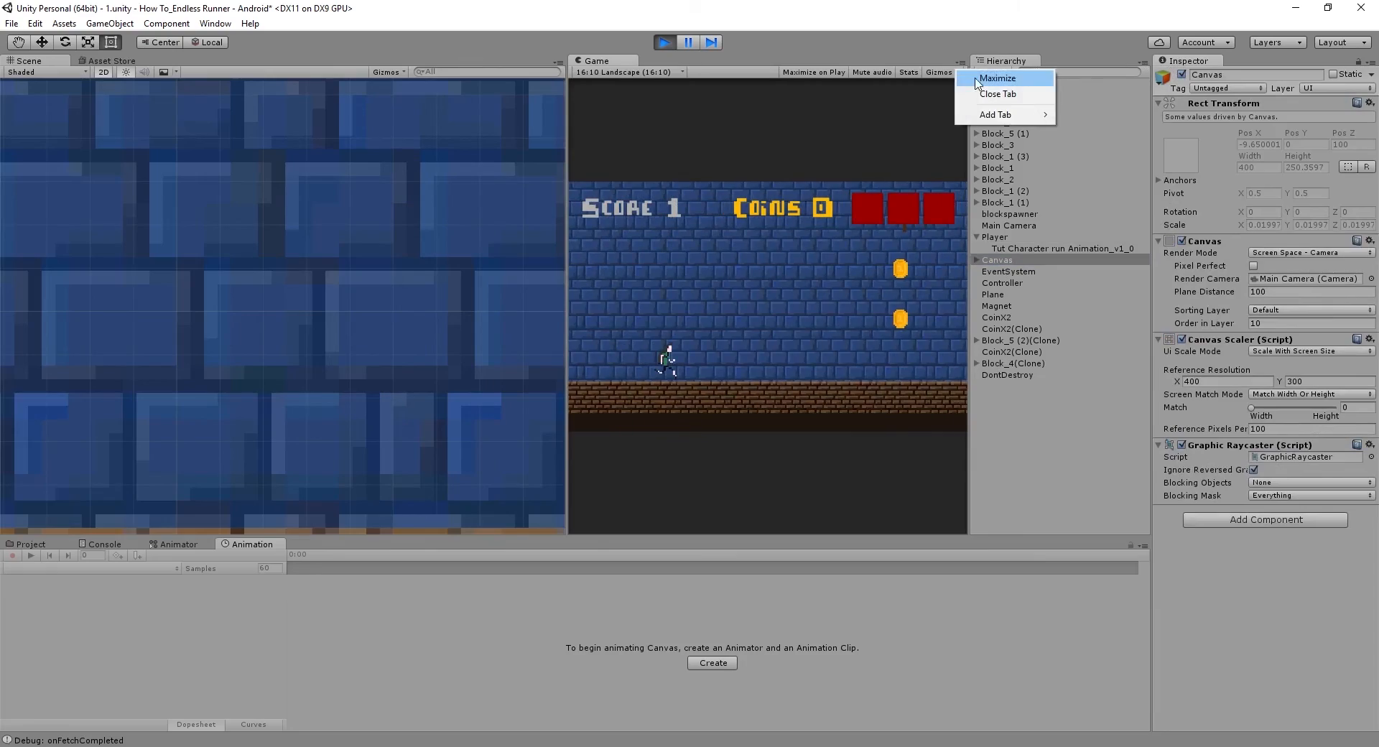
left_click(1006, 77)
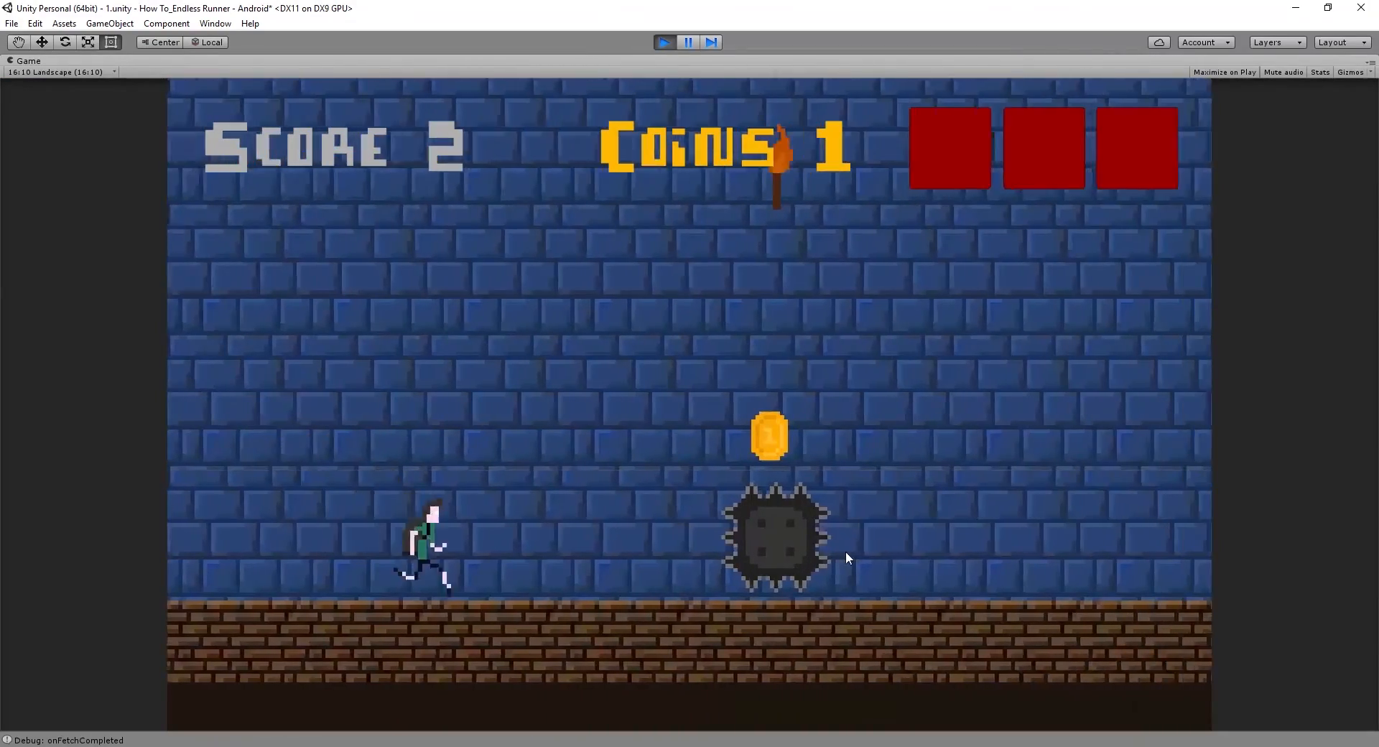
left_click(846, 556)
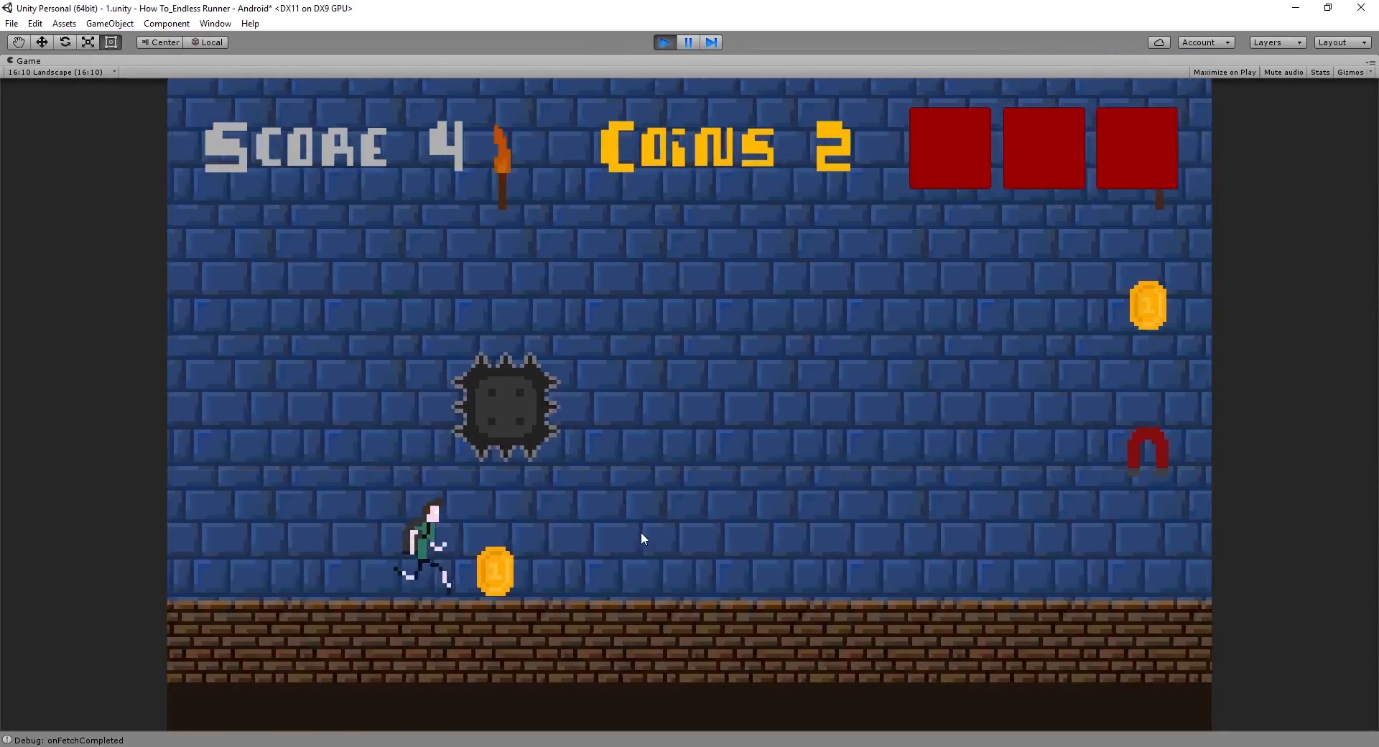
left_click(641, 538)
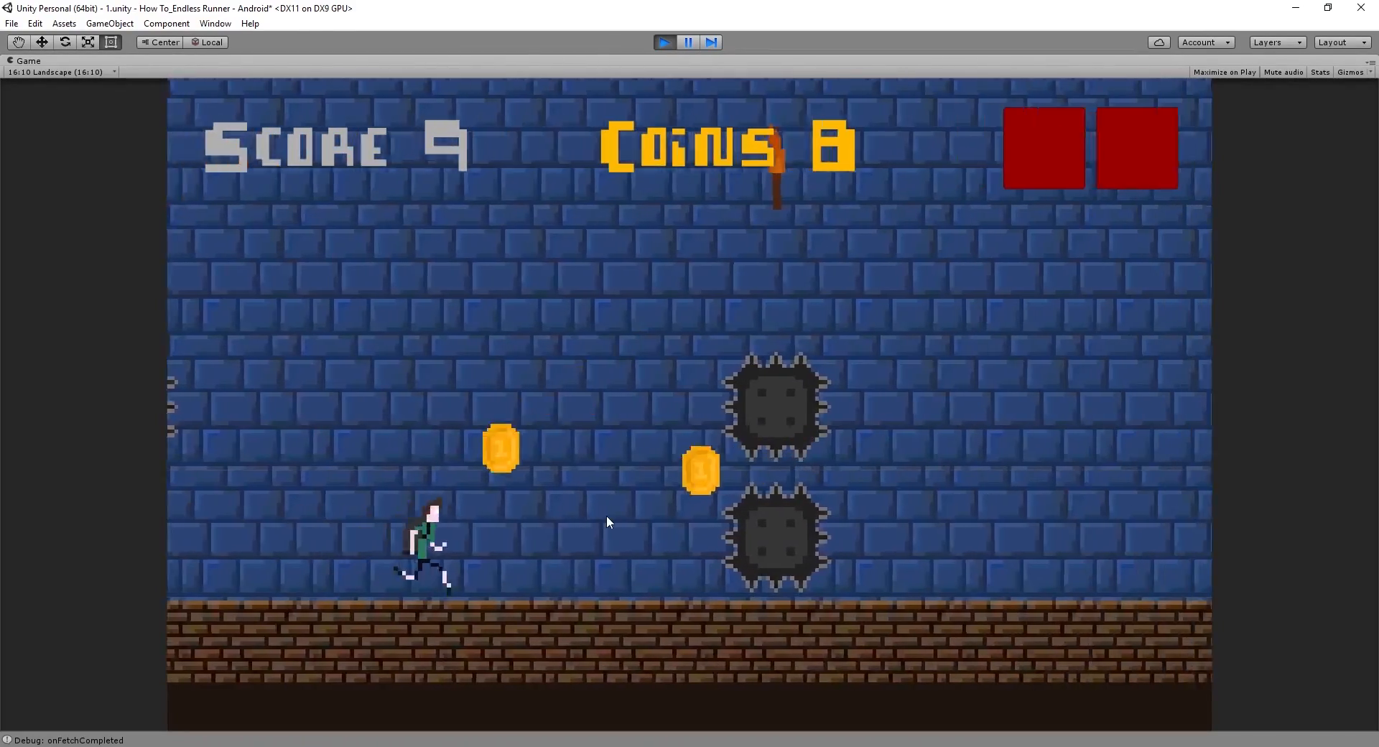
Continue play-testing jumps past the spiked blocks in the maximized Game view until the run ends, and stop the game
left_click(605, 518)
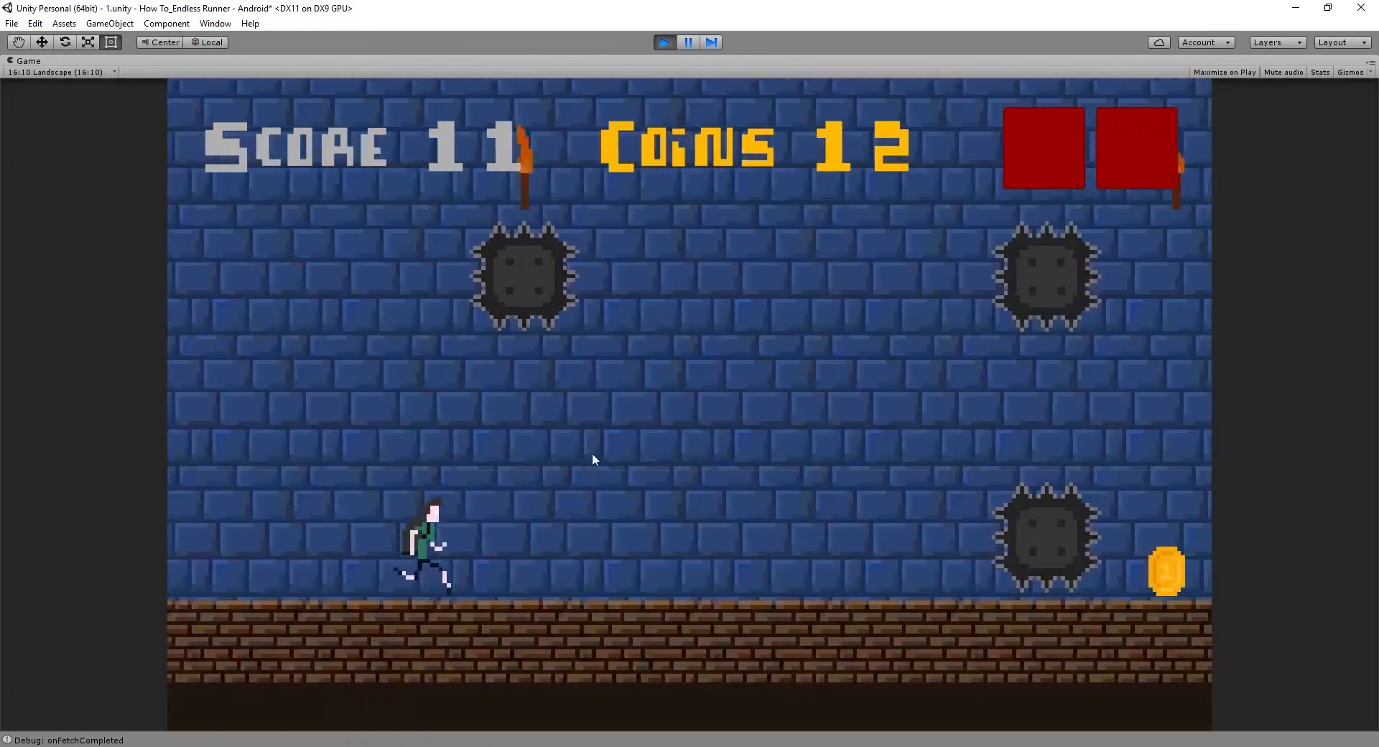
left_click(339, 590)
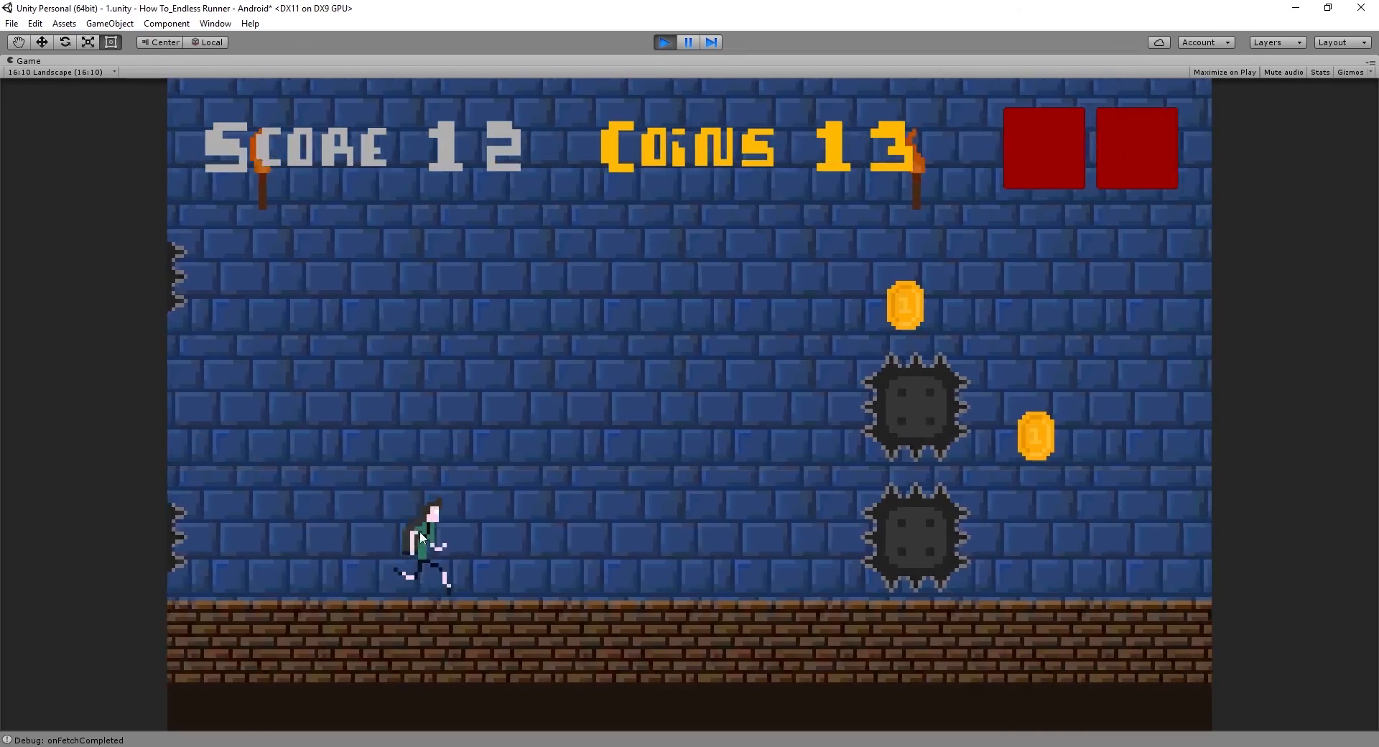
left_click(398, 575)
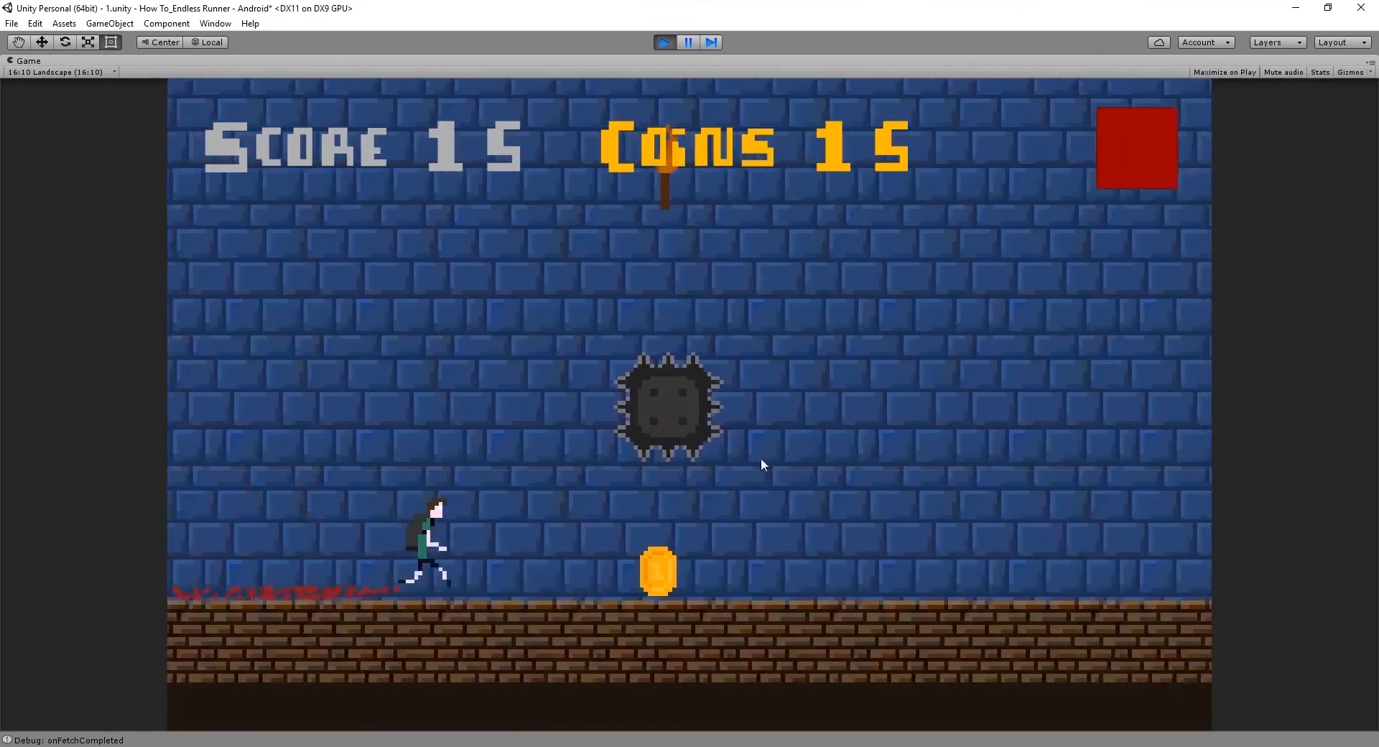
left_click(764, 467)
left_click(631, 547)
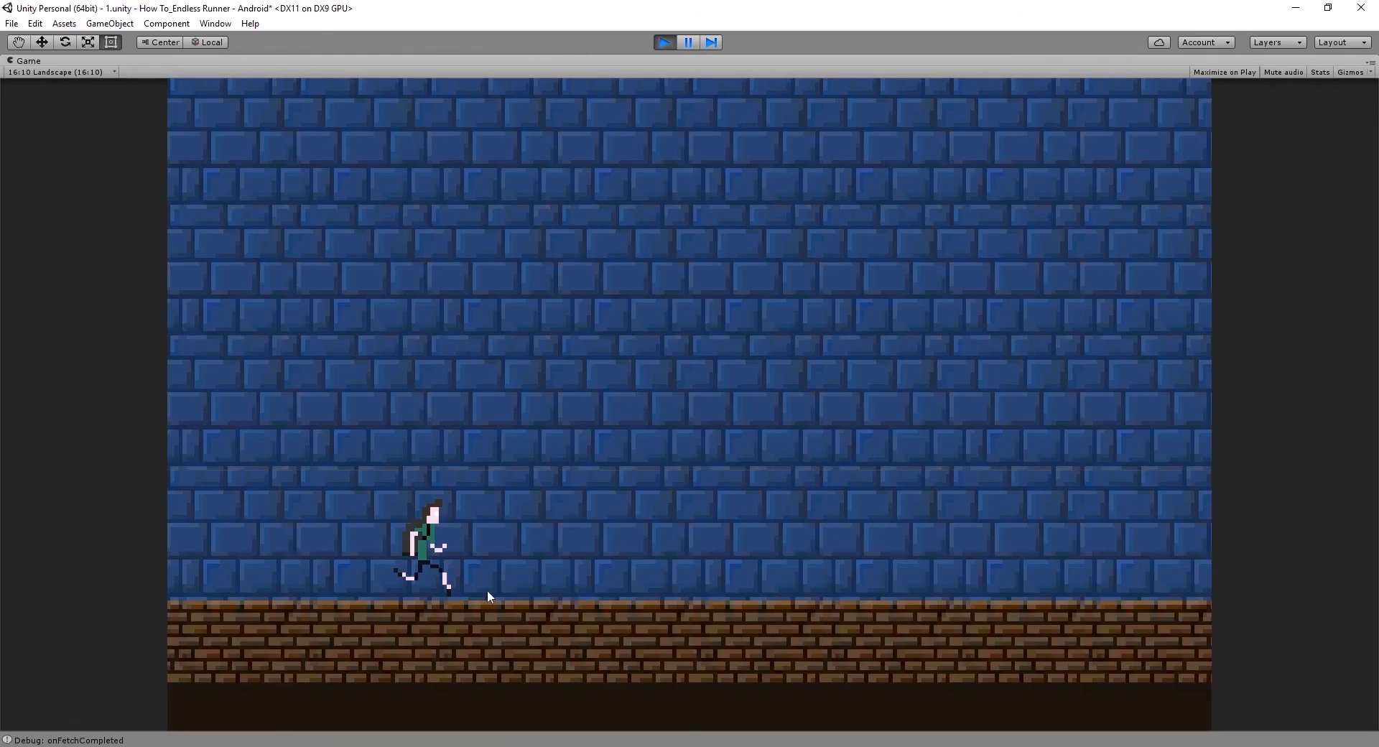
left_click(665, 43)
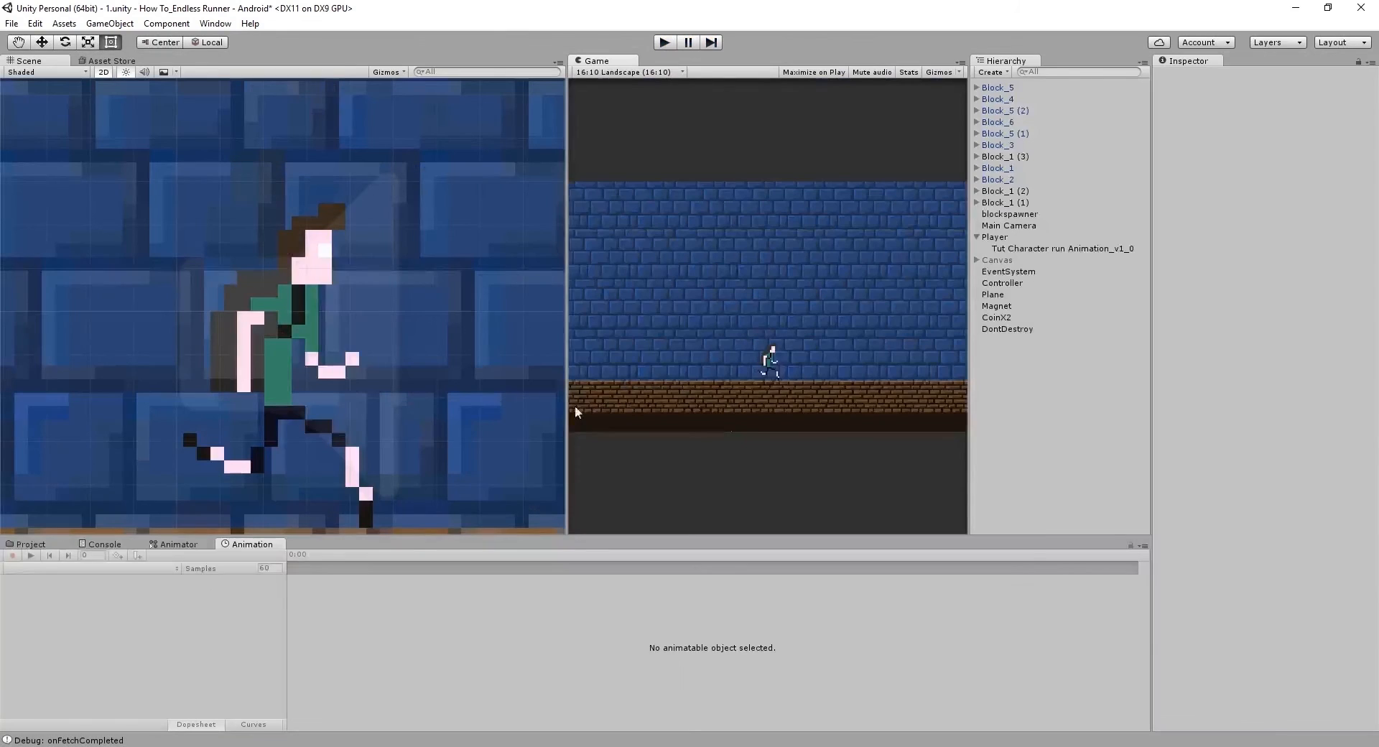
Activate the Canvas object in the scene while the game is stopped, run the game and start a run from the title screen
left_click(997, 260)
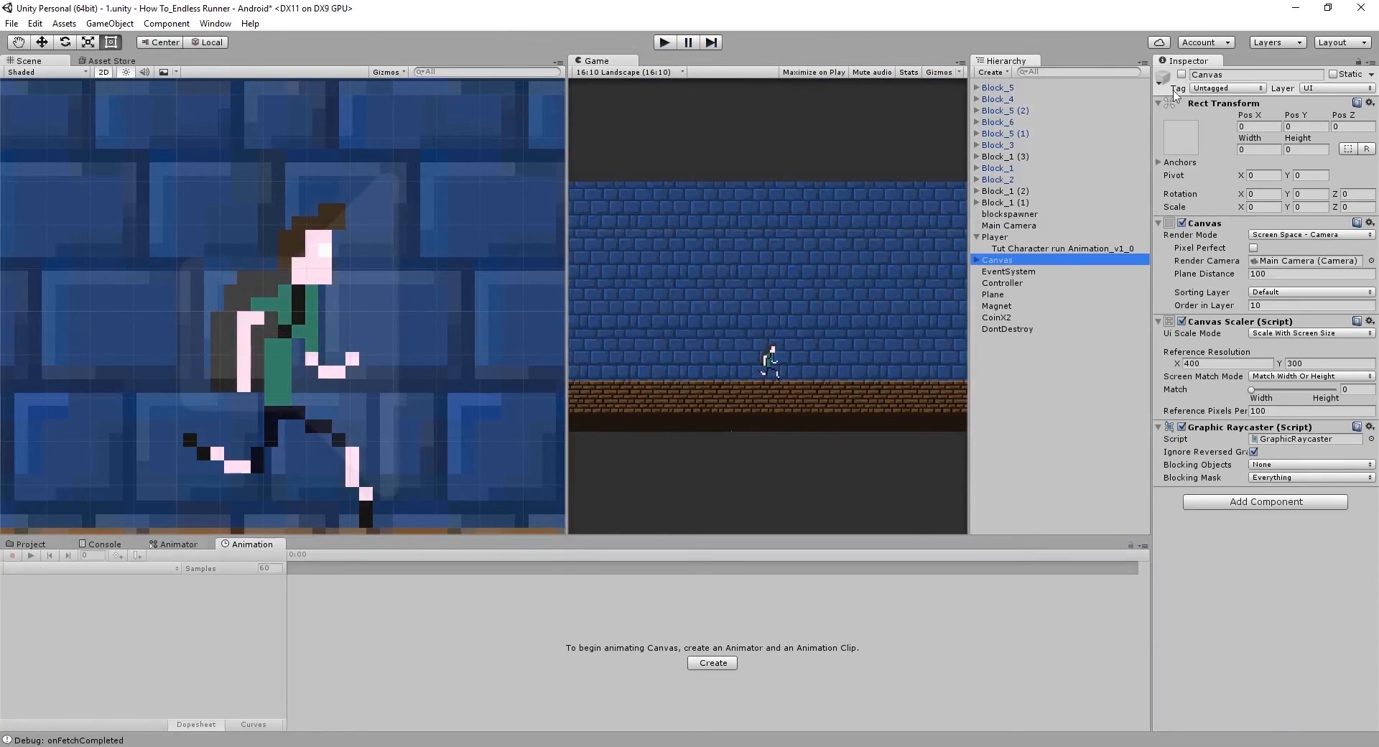
left_click(1182, 75)
left_click(662, 44)
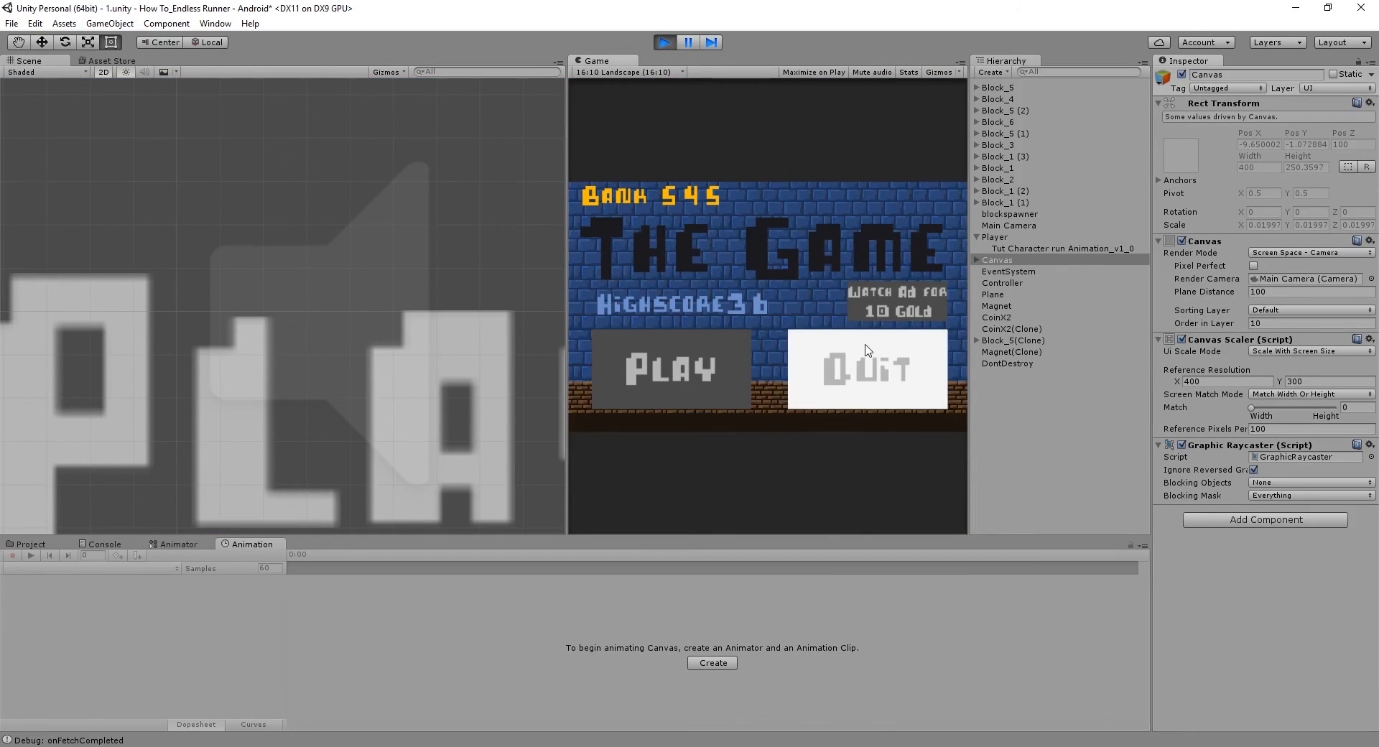
left_click(659, 334)
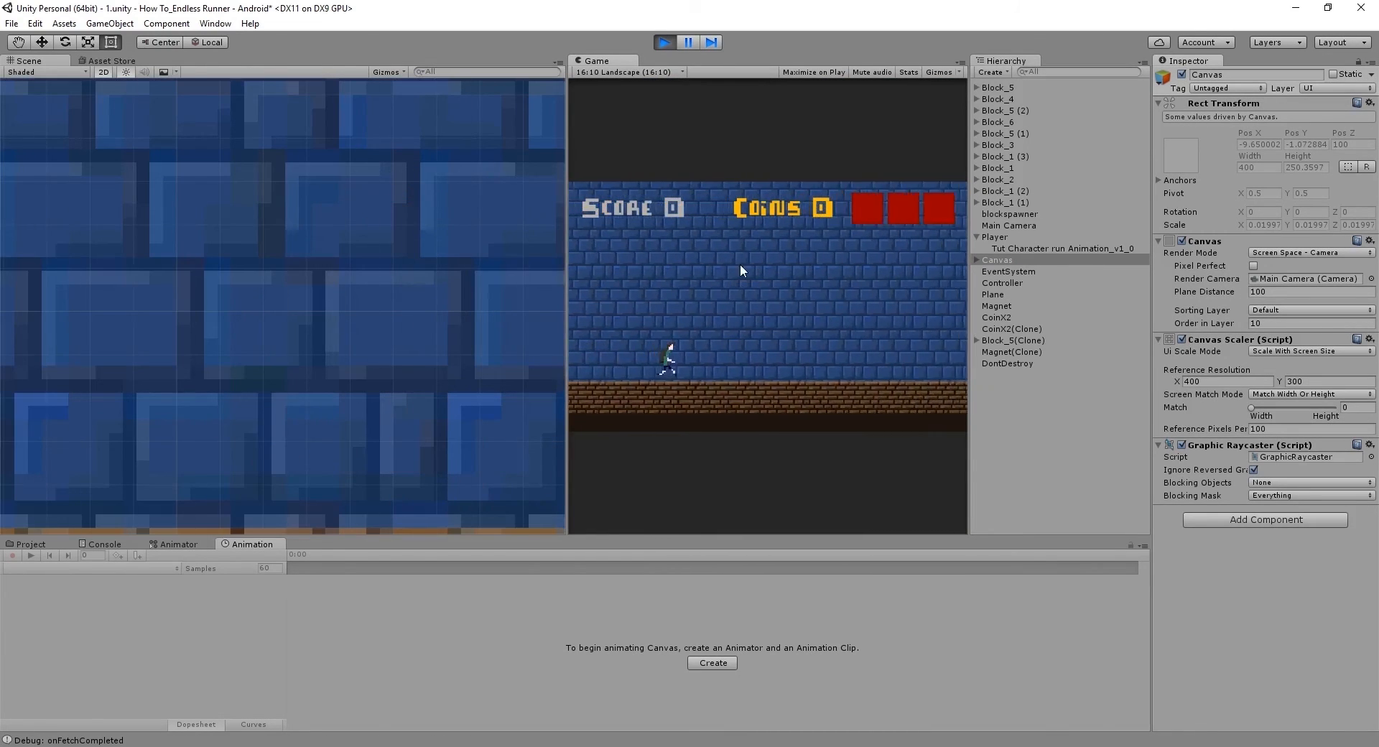
Widen the Game view beside the Scene view and play-test jumping over the spiked blocks and collecting coins
left_click_drag(567, 360, 385, 329)
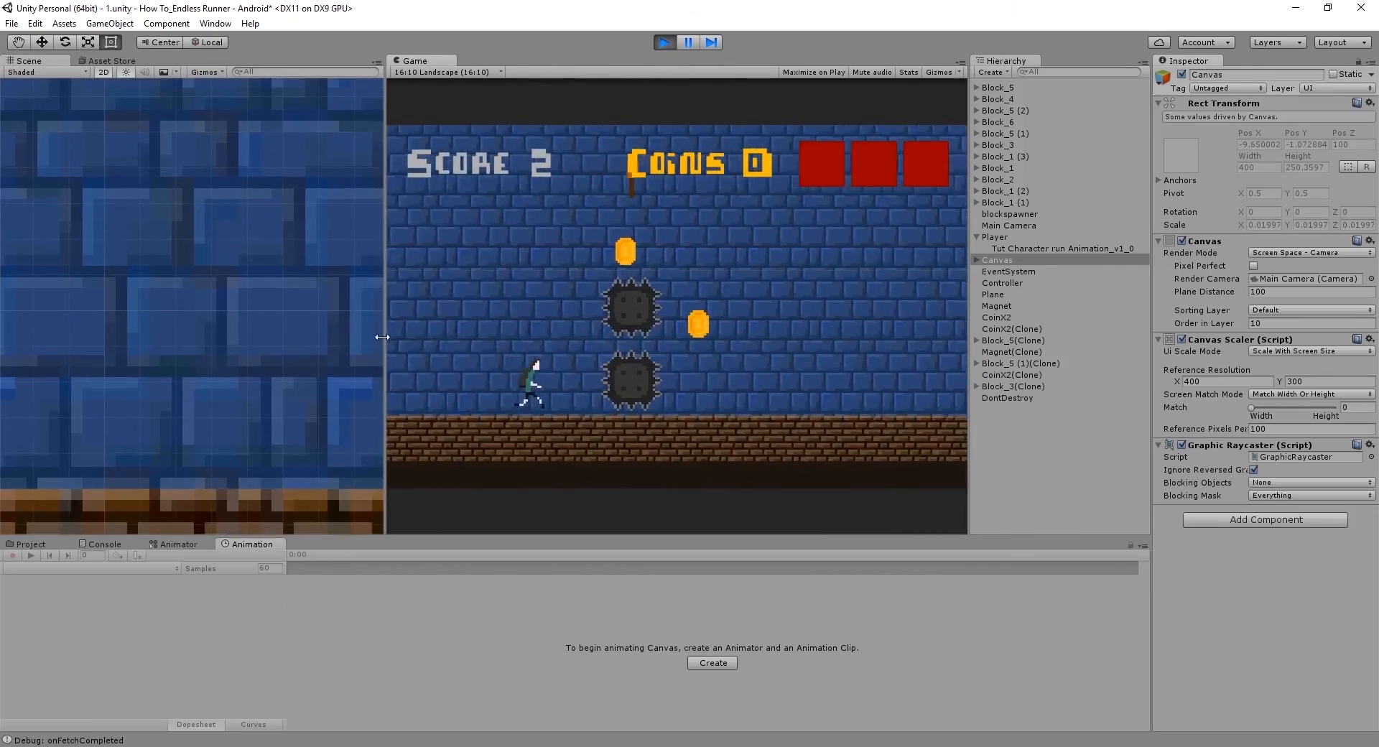
left_click(503, 443)
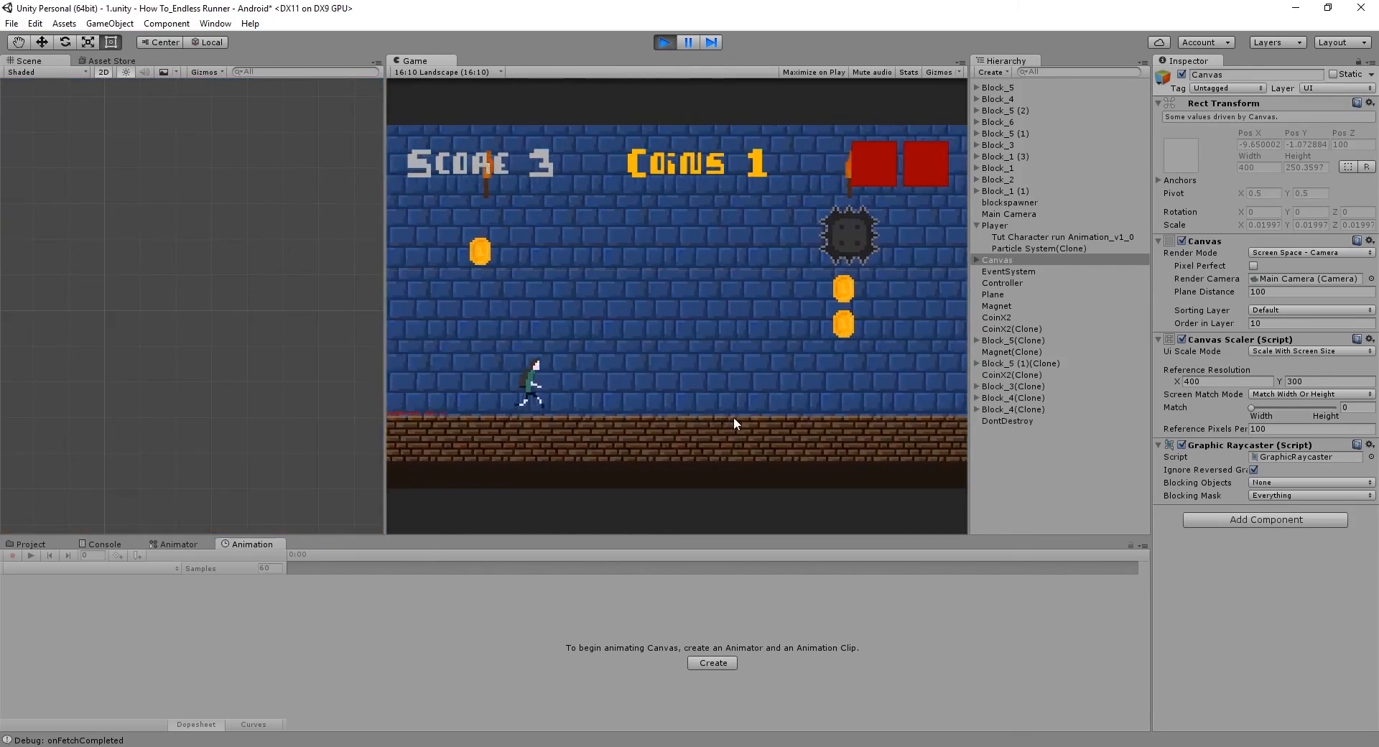
left_click(772, 408)
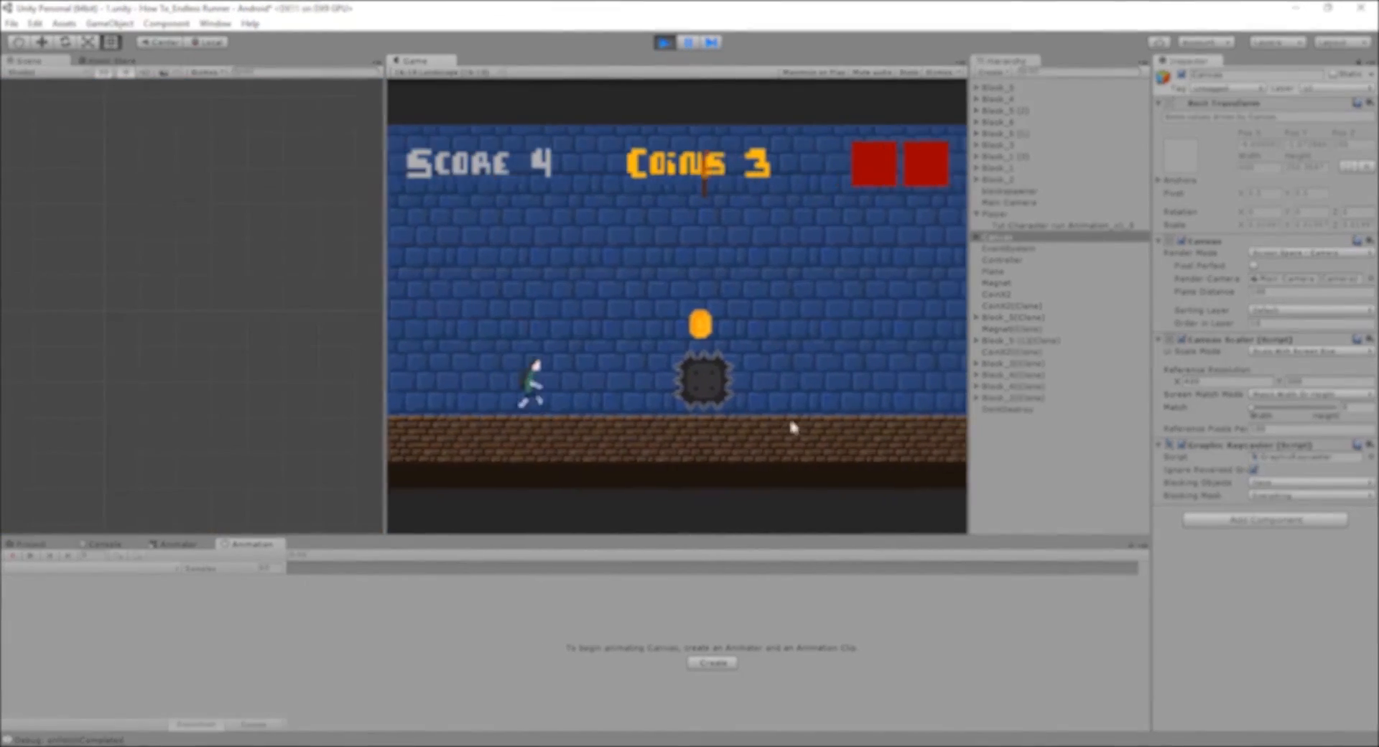
left_click(722, 478)
left_click(711, 385)
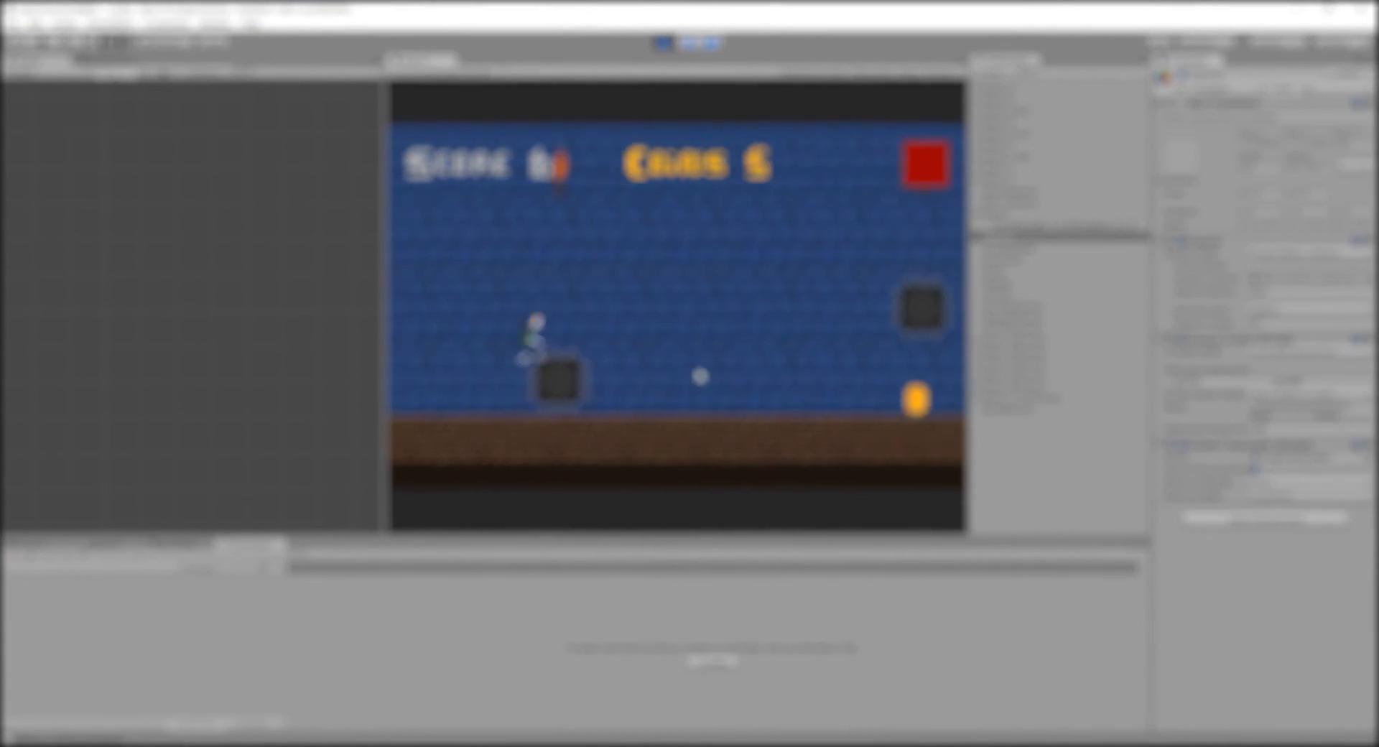